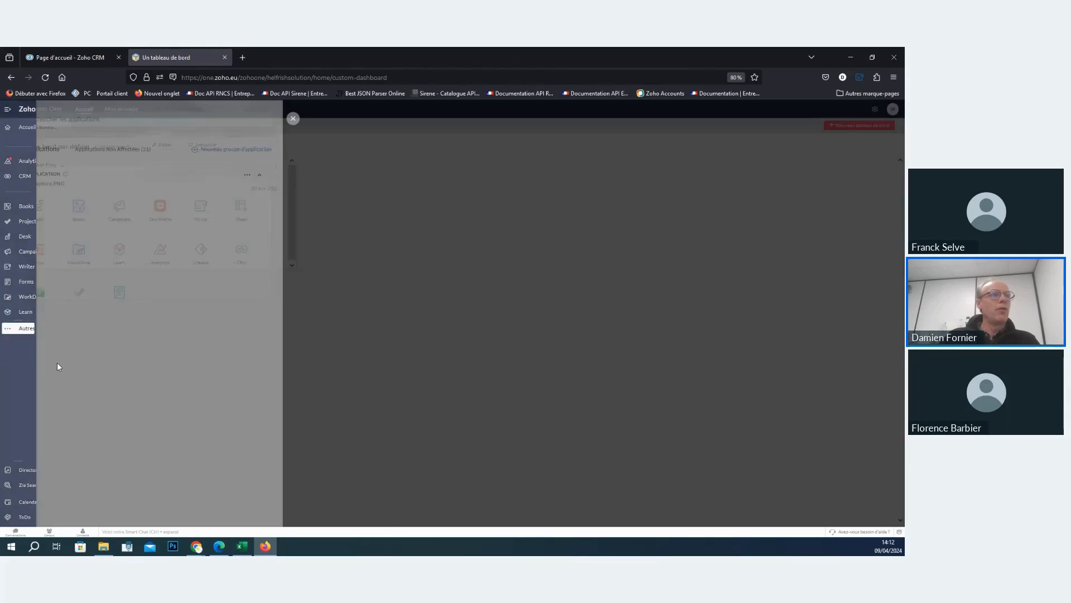
- Open the application list in Directory and browse the catalogue of all Zoho applications that can be added
click(293, 119)
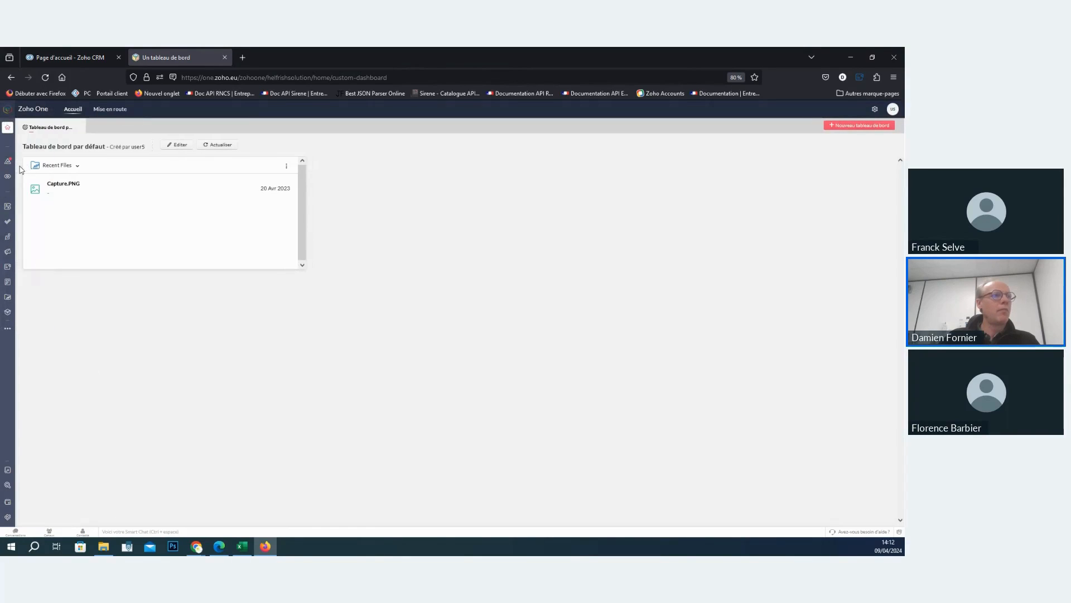
click(8, 470)
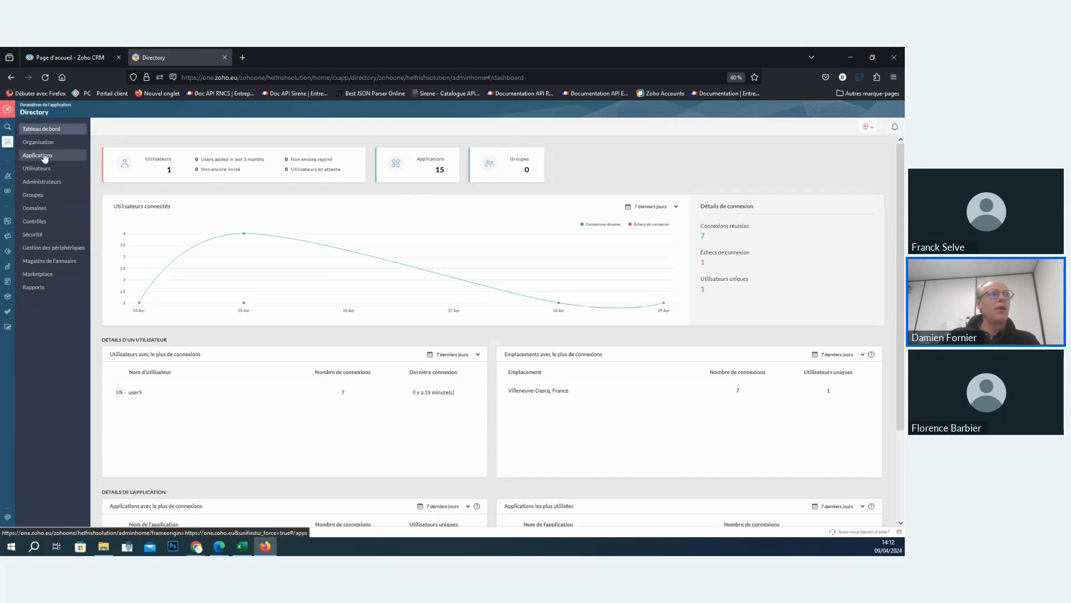
click(37, 156)
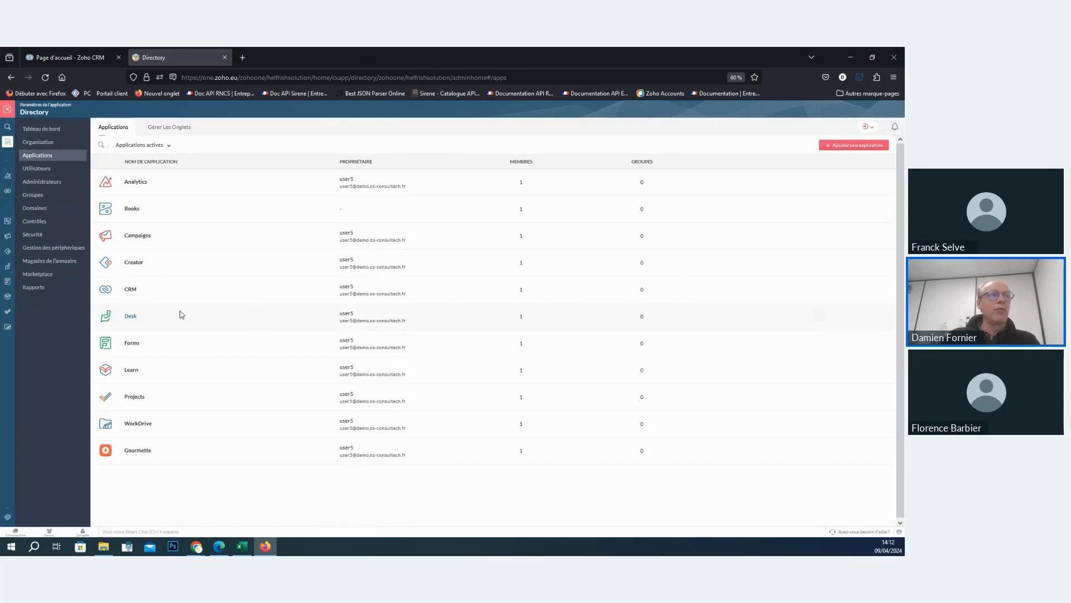
click(857, 145)
click(417, 513)
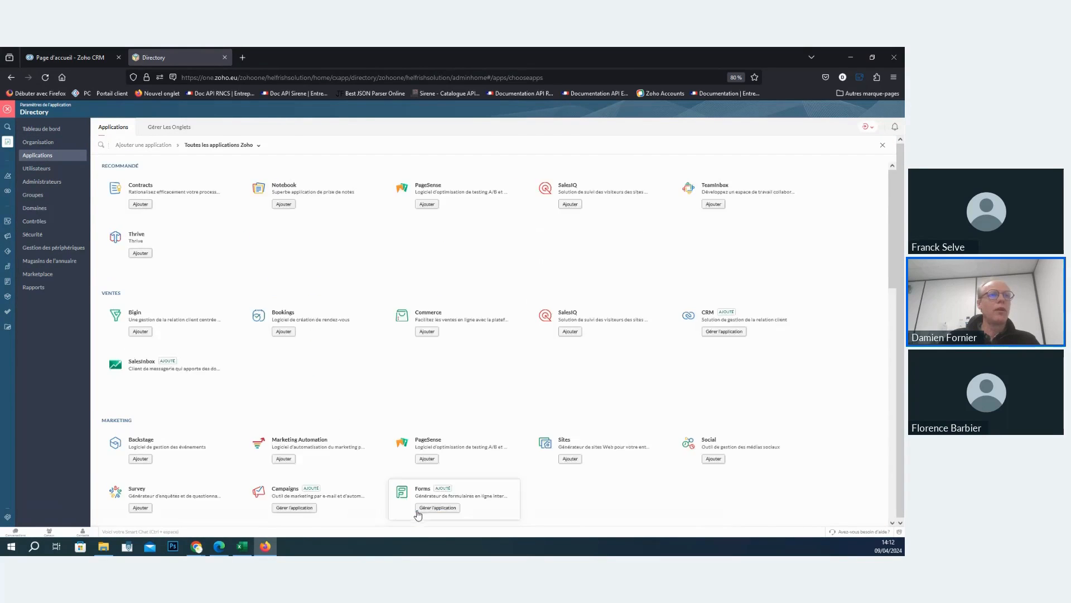
scroll(326, 294, down, 2)
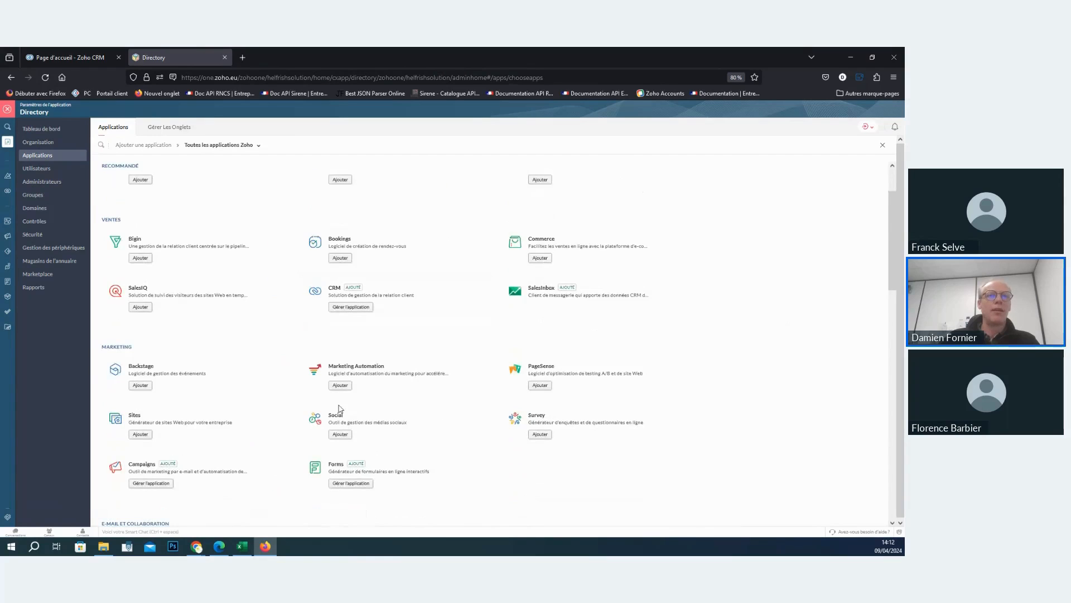
scroll(329, 365, down, 15)
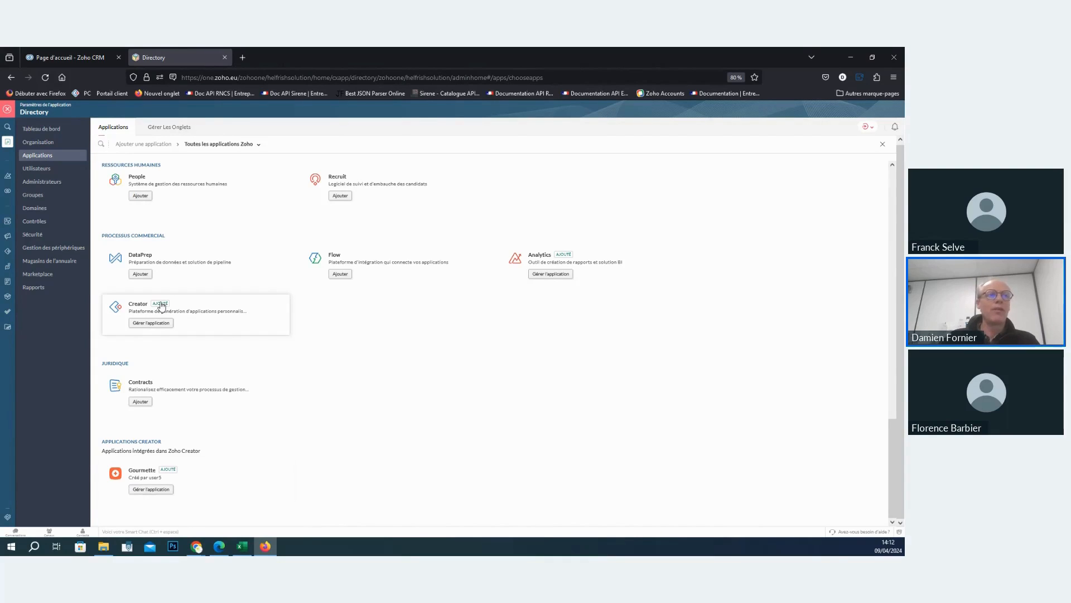
click(8, 113)
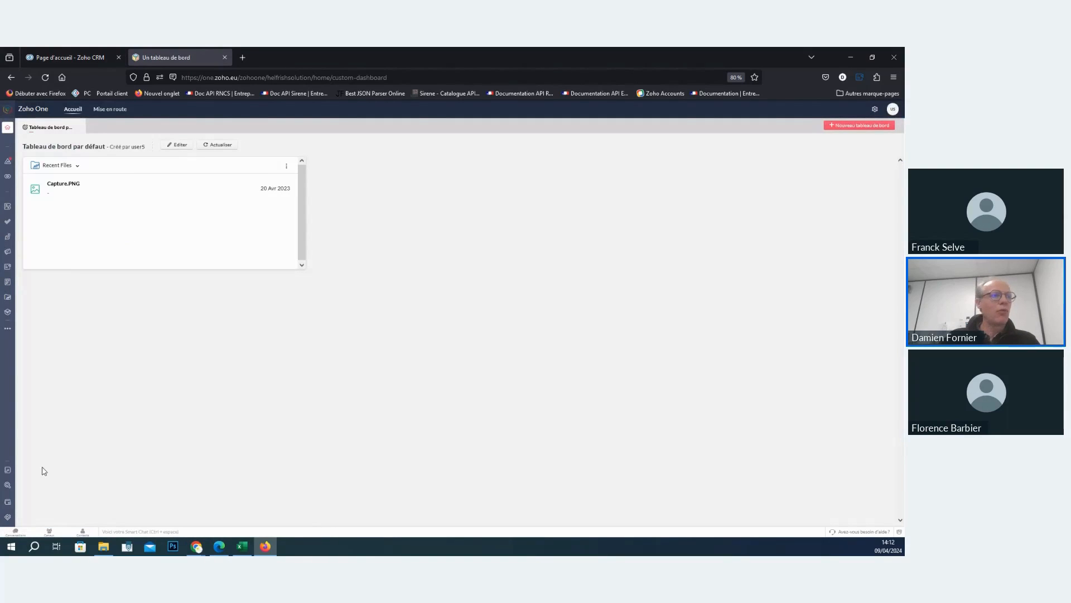
- View the applications assigned to the active user in Directory's user list
click(20, 471)
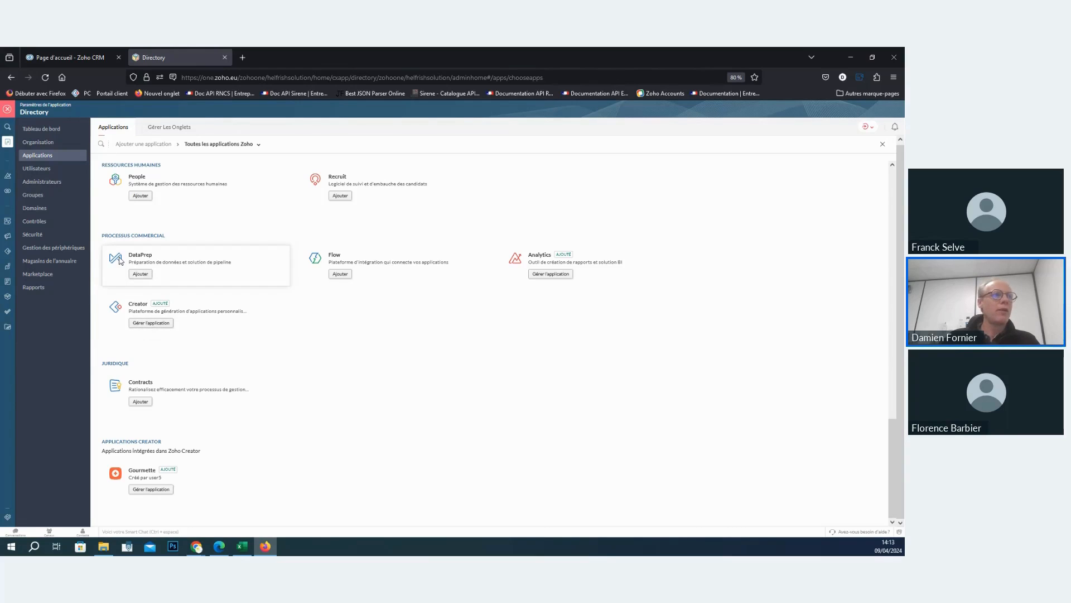
click(35, 169)
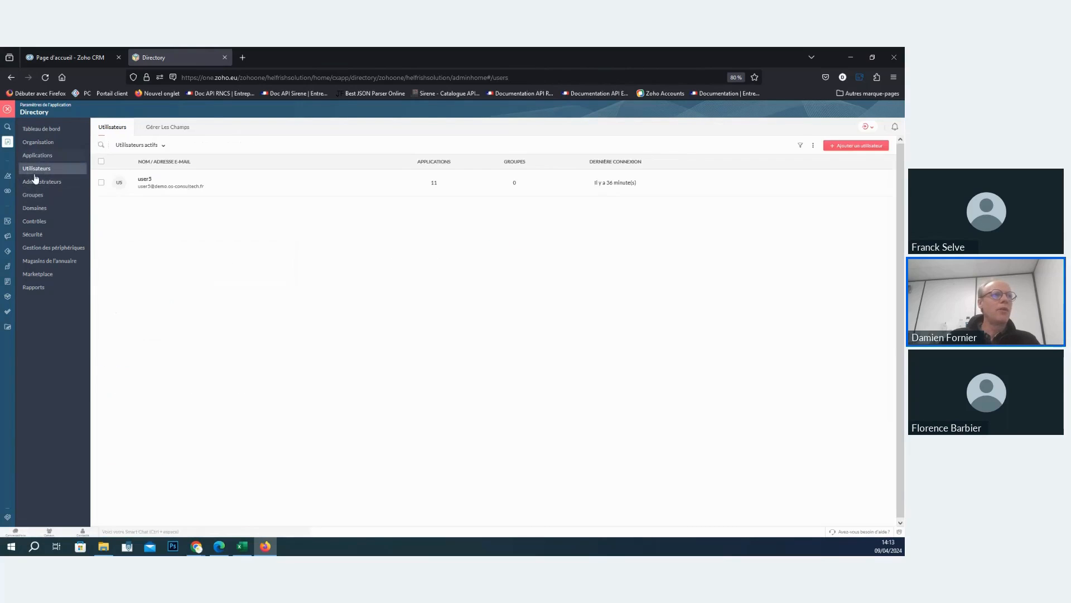
click(144, 179)
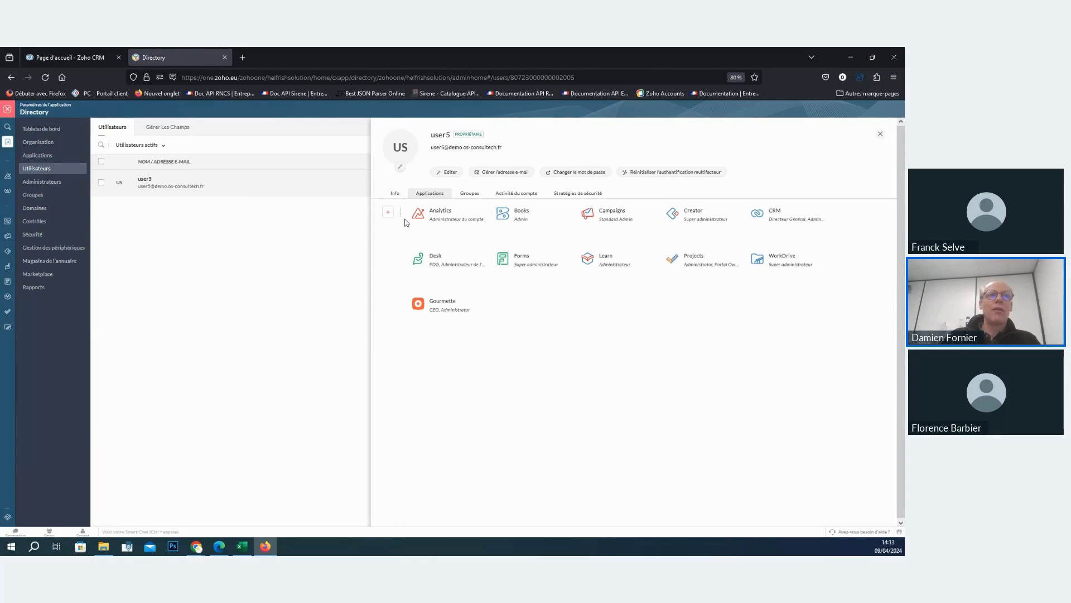
click(880, 137)
- Try to assign the Creator application to user5 as an individual user from Directory's application list
click(37, 155)
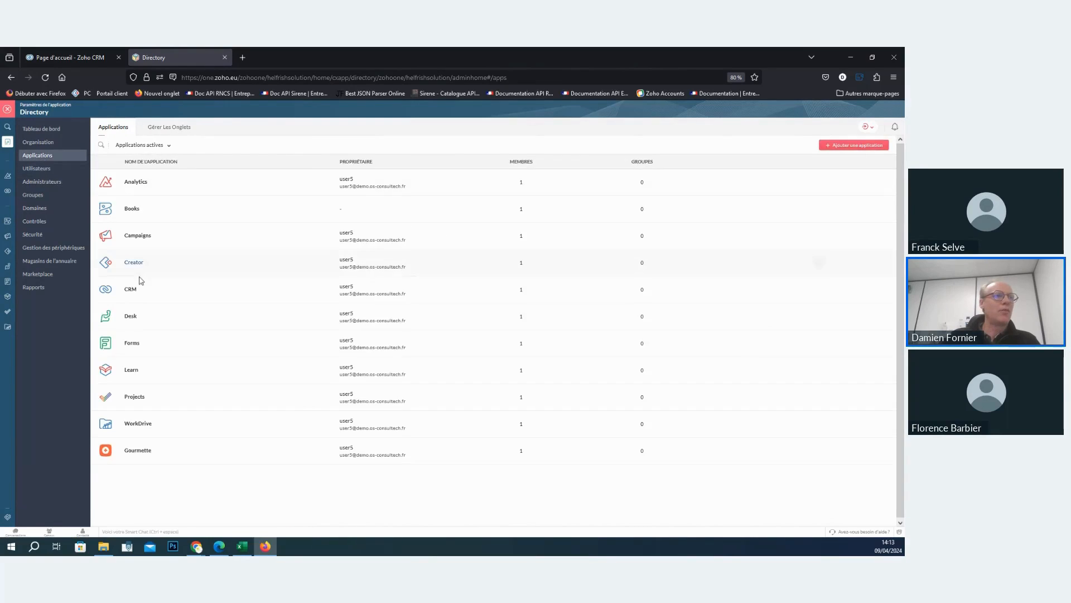
click(134, 262)
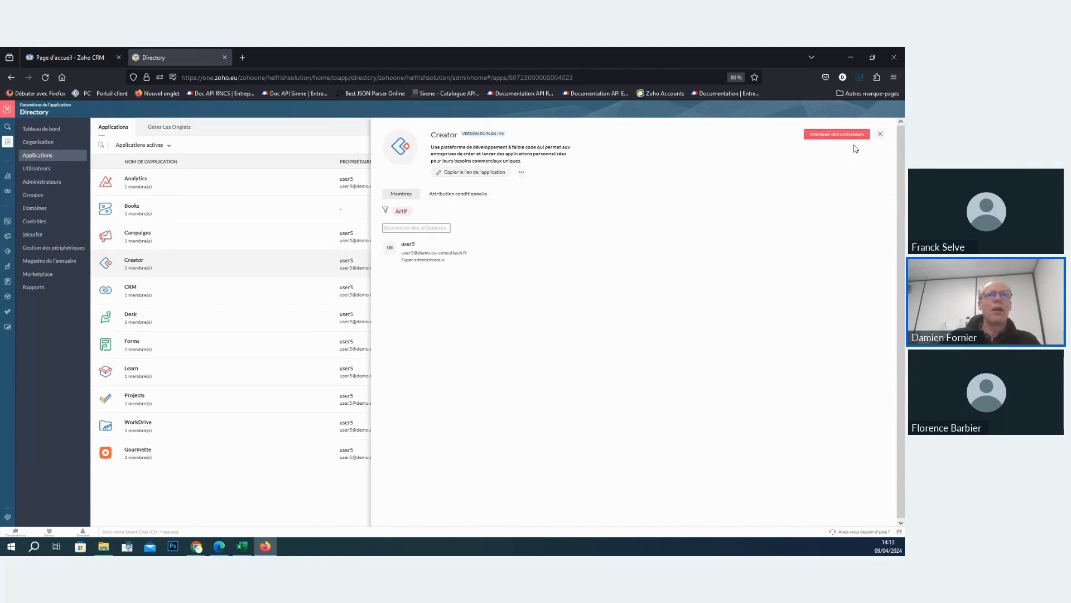
click(831, 137)
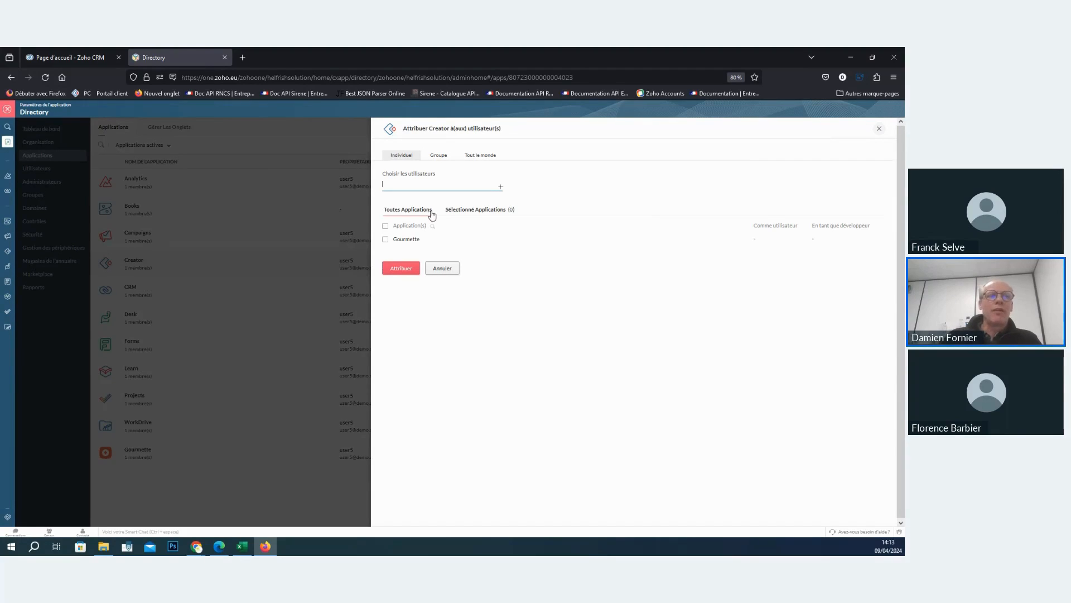
click(418, 188)
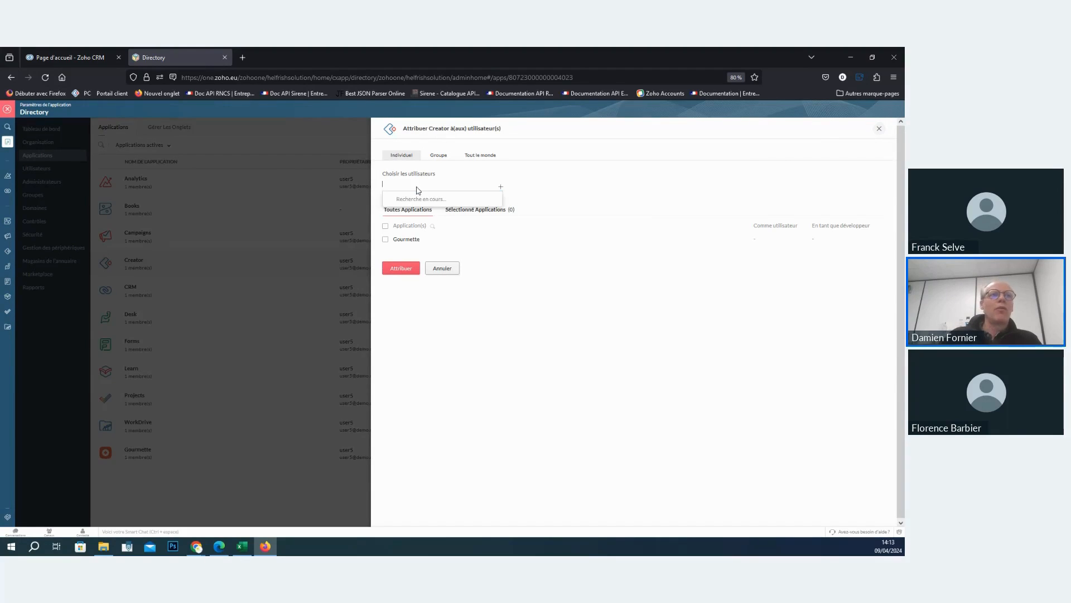
click(418, 204)
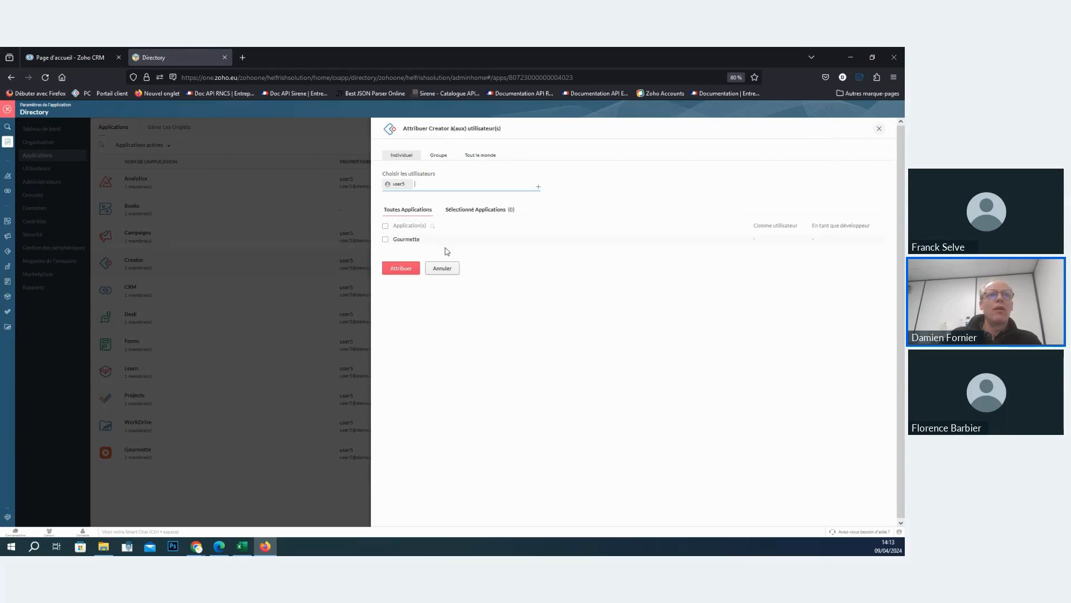
click(848, 227)
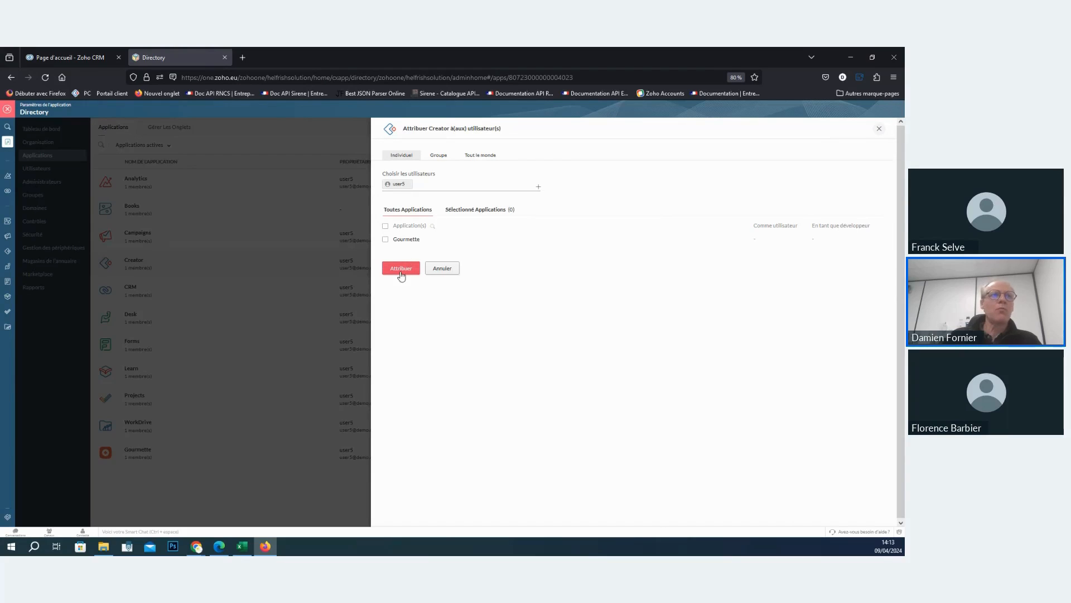
click(879, 128)
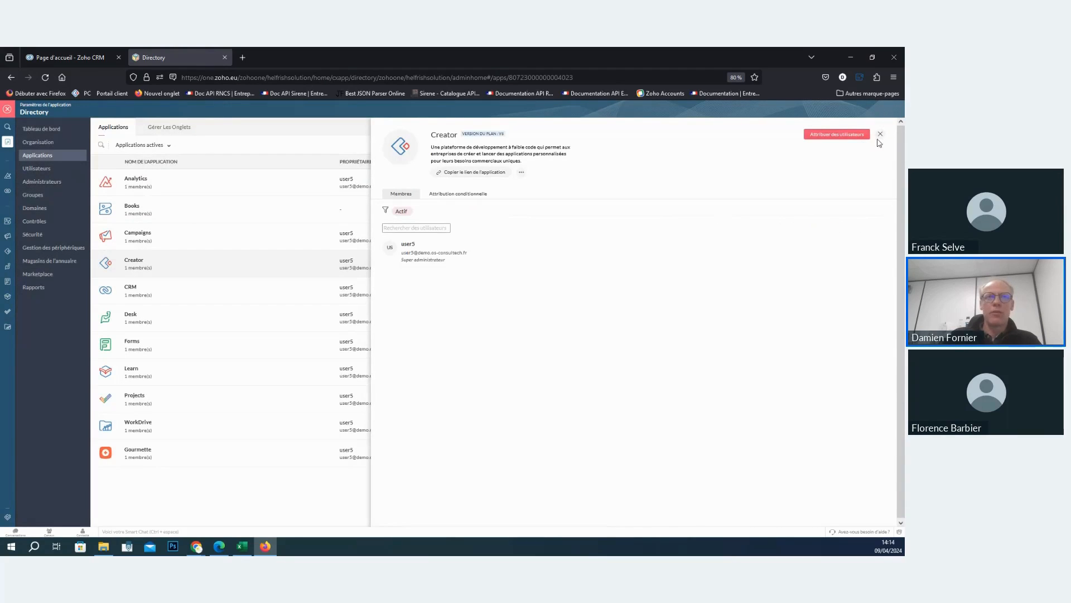
click(882, 134)
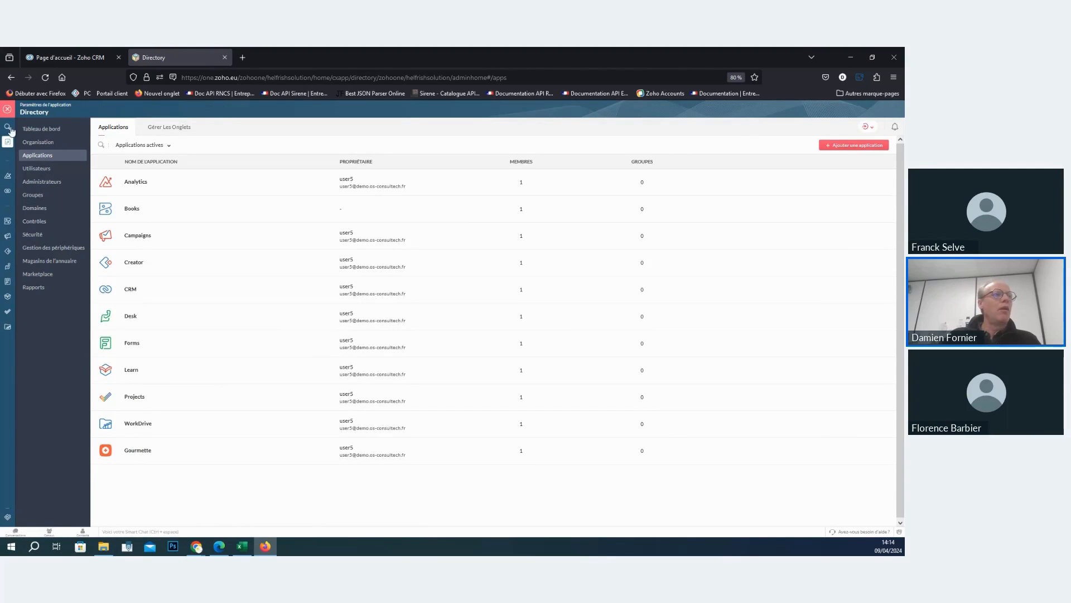
- Leave Directory and launch Creator from the list of other applications on the Zoho One home page
click(8, 108)
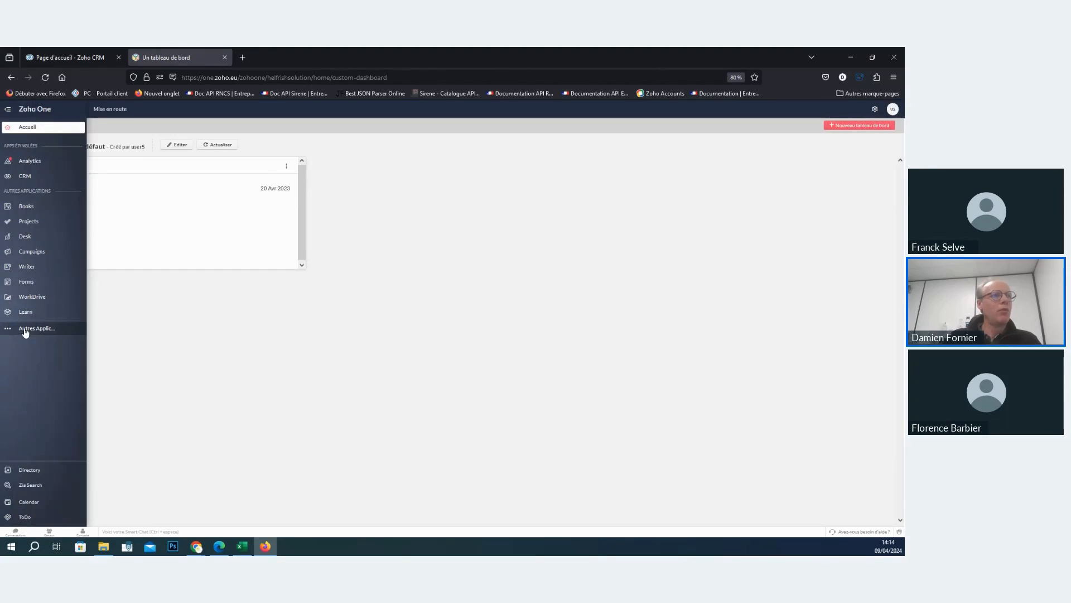
click(24, 329)
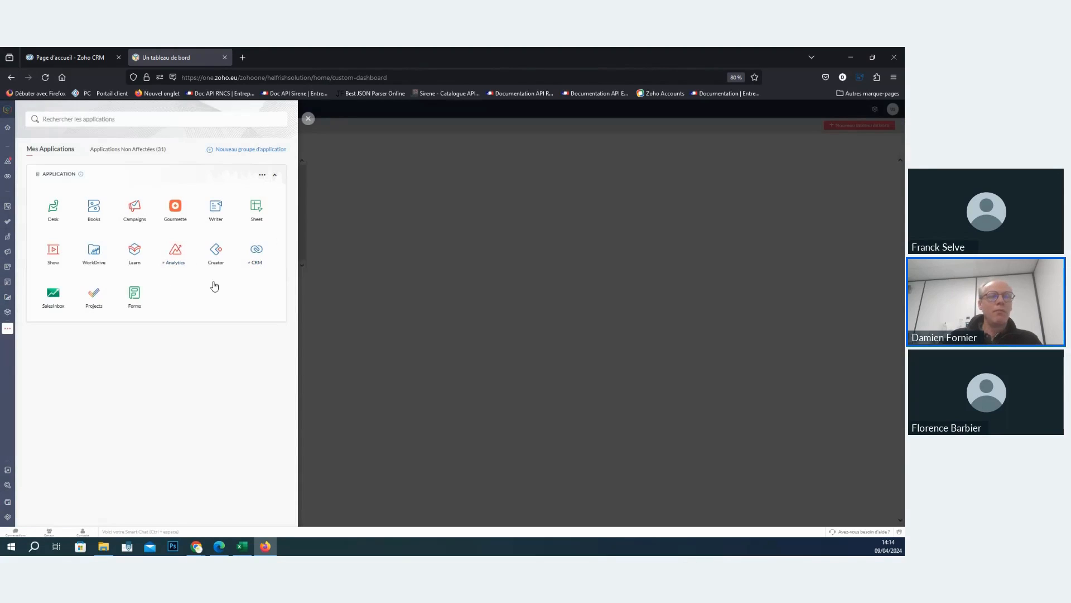
click(216, 251)
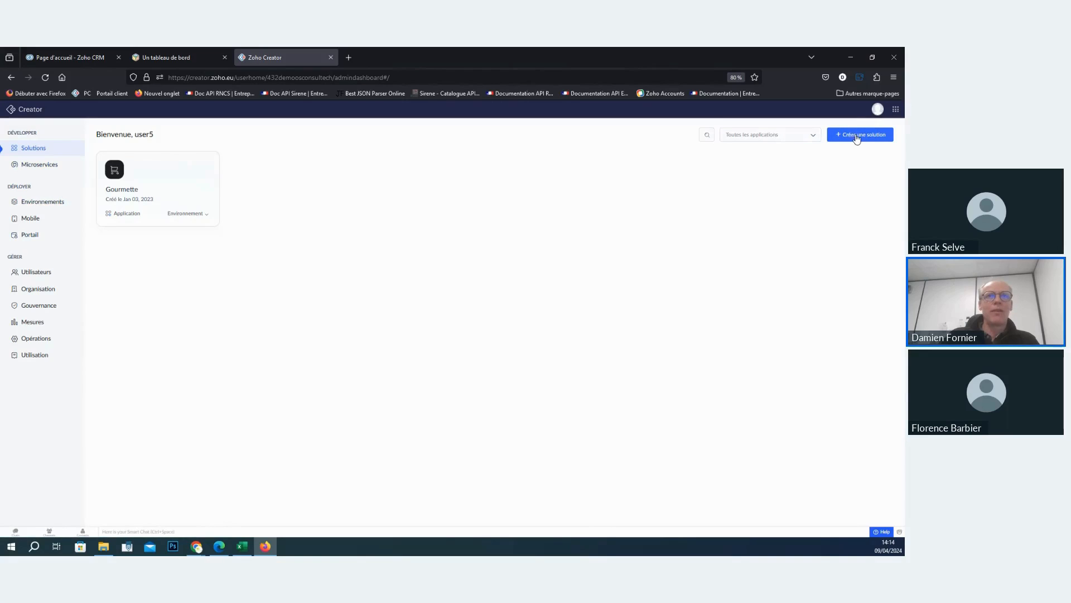
- Review Creator's Environnements, Mobile, Portail and Utilisateurs pages, returning to Creator from the administrator panel
click(40, 208)
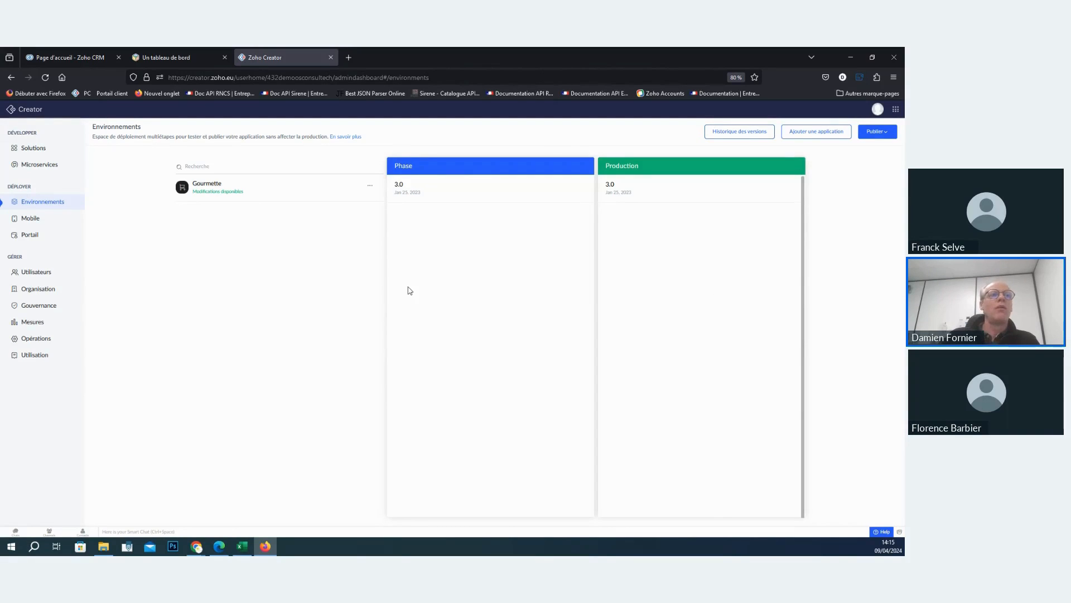
click(49, 223)
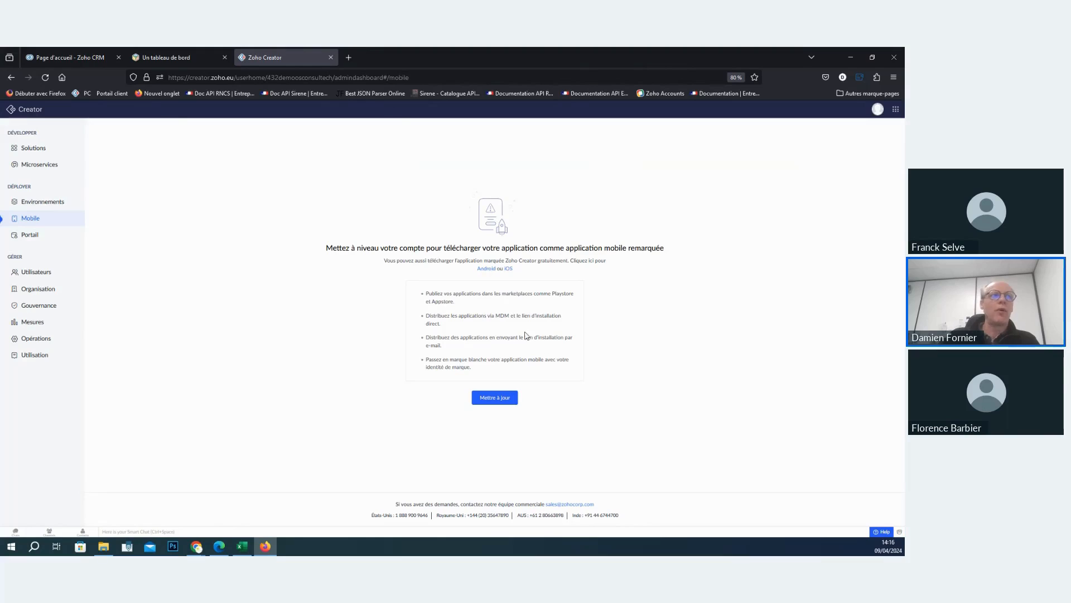
click(24, 240)
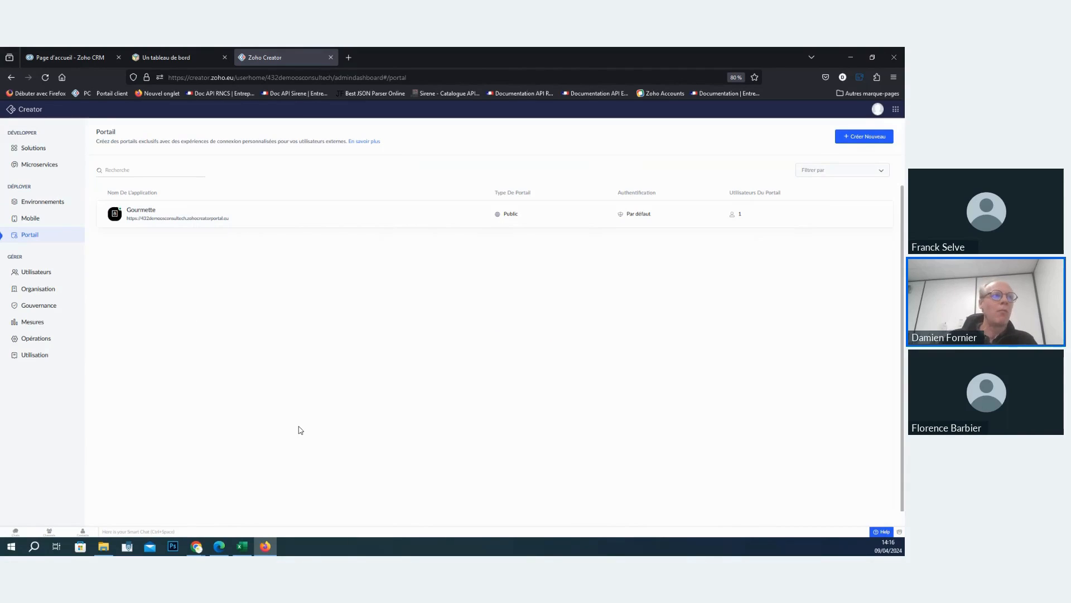
click(20, 272)
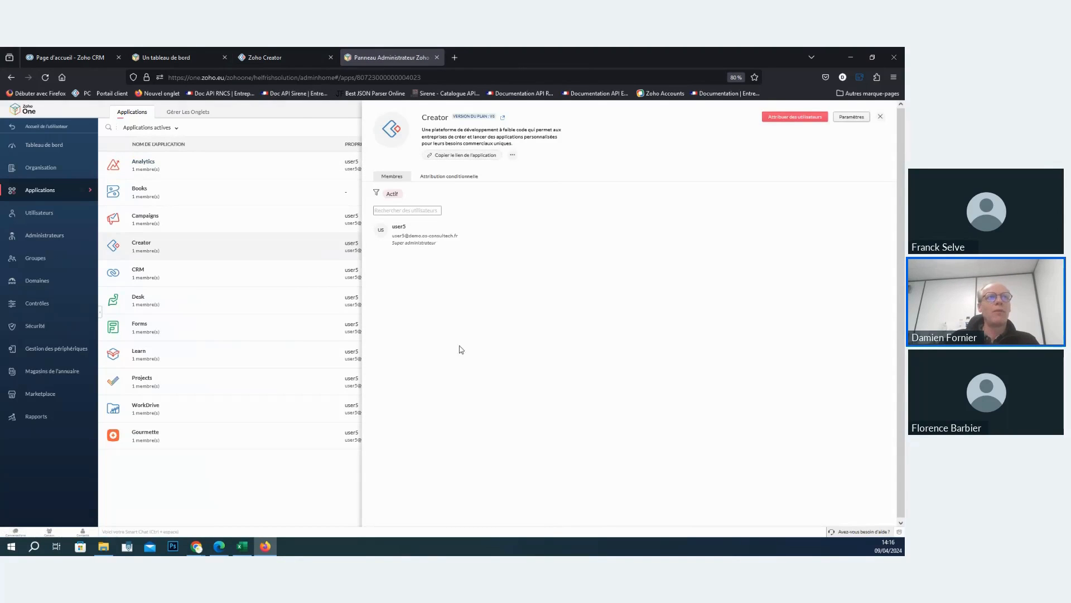
click(268, 56)
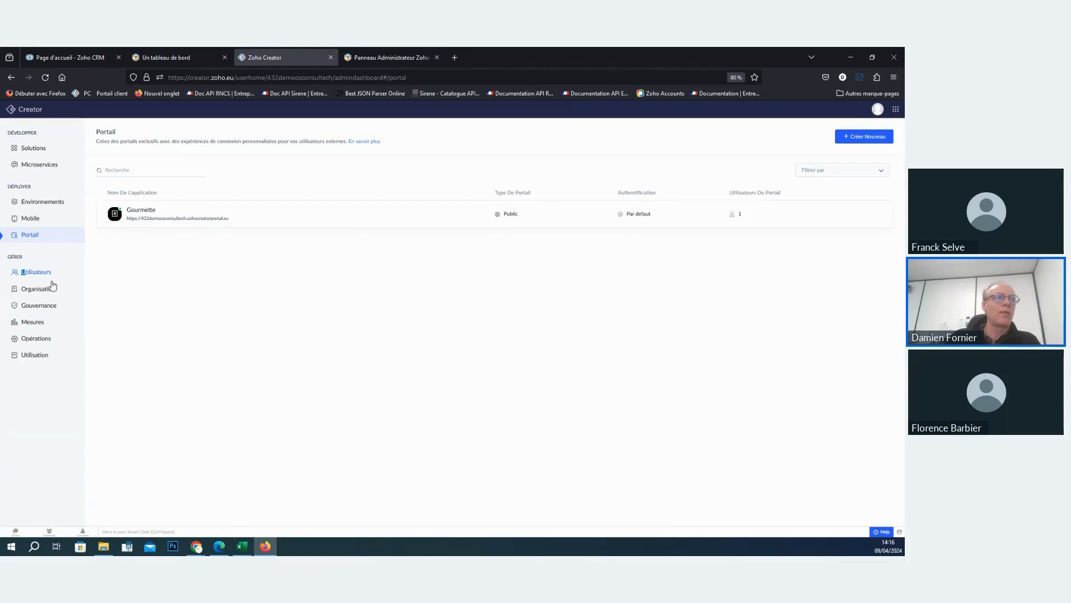
- Review Creator's Organisation, Gouvernance, Mesures, Opérations and Utilisation management pages
click(54, 288)
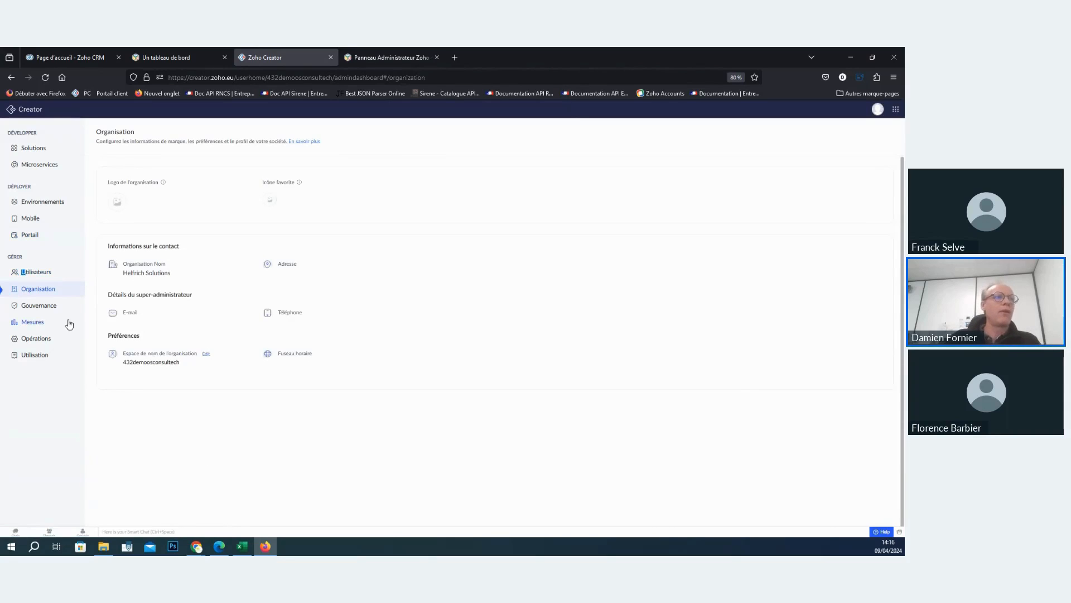
click(56, 307)
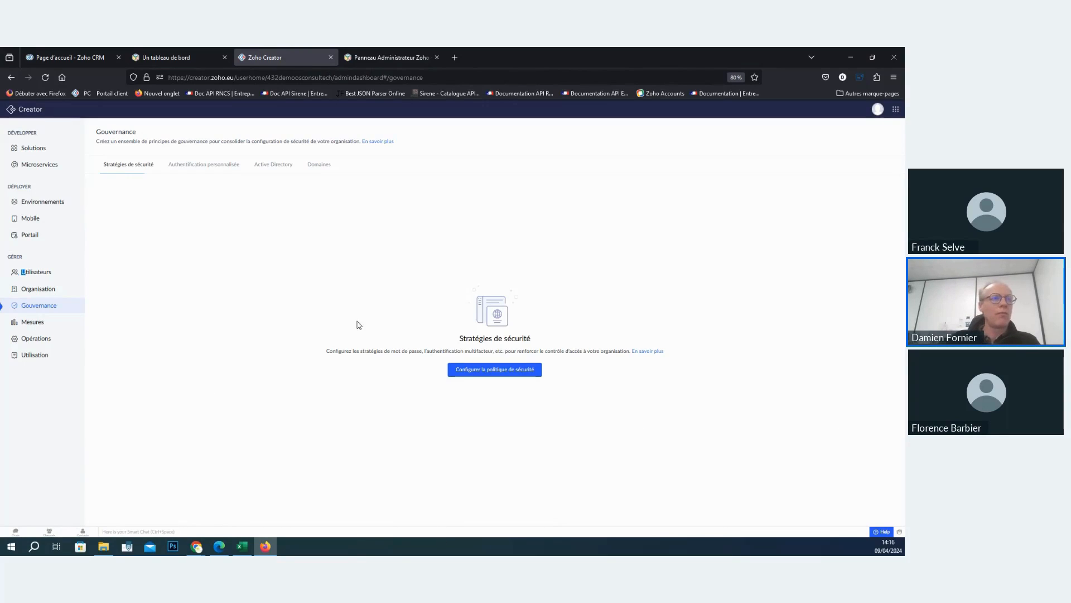
click(37, 323)
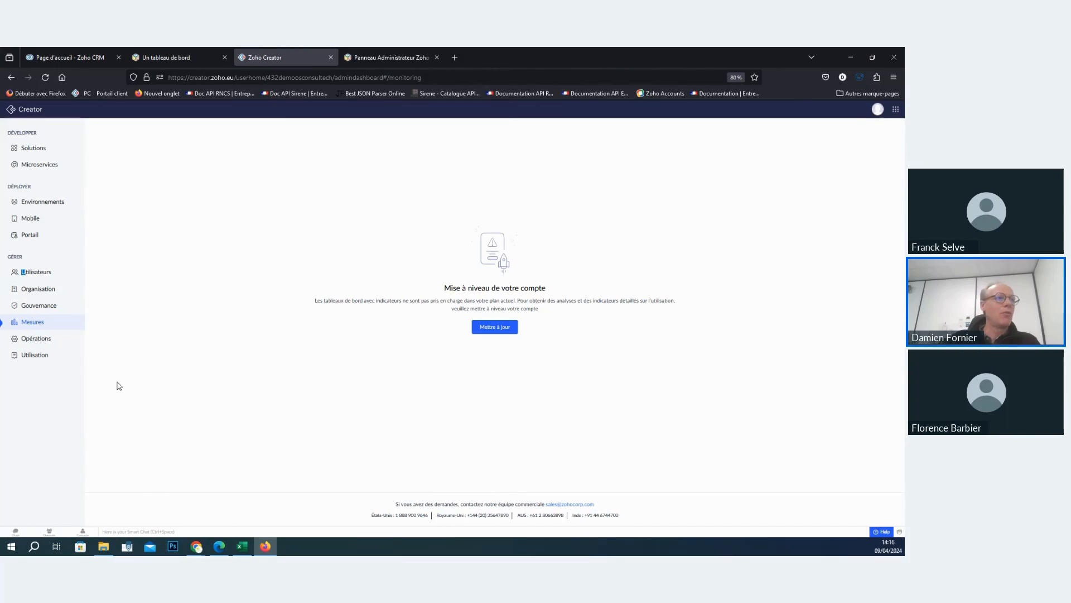
click(45, 343)
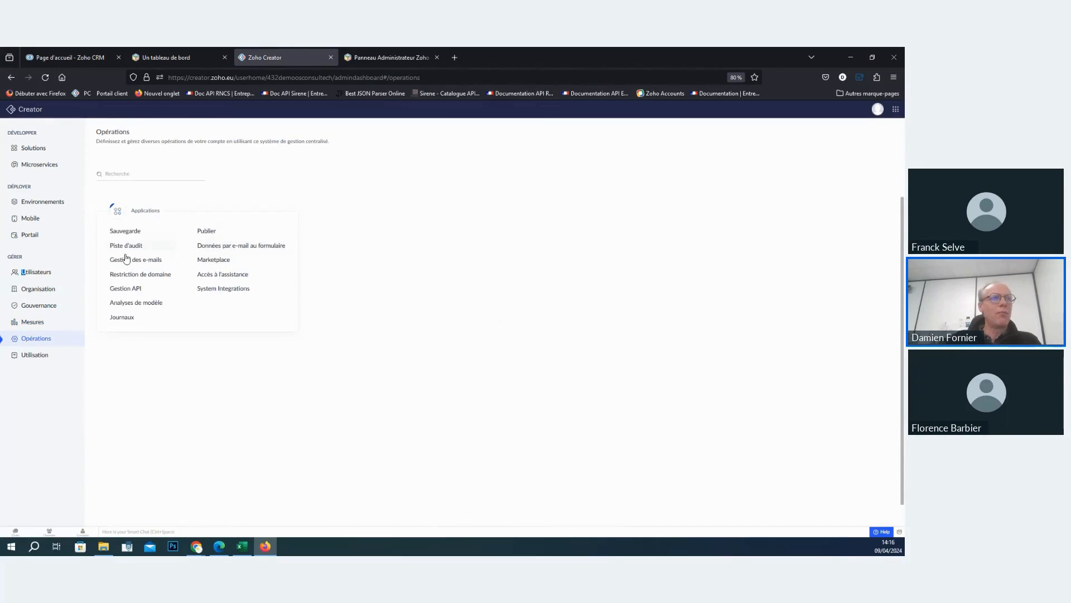
click(32, 357)
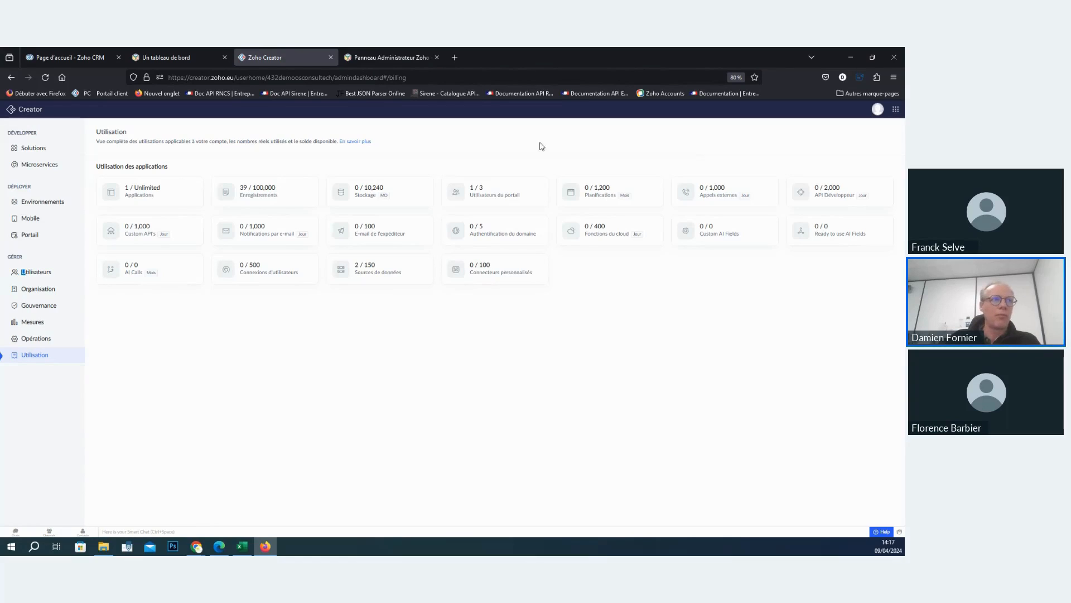
- Start a new application from the library in Solutions and browse all the prebuilt application templates
click(33, 148)
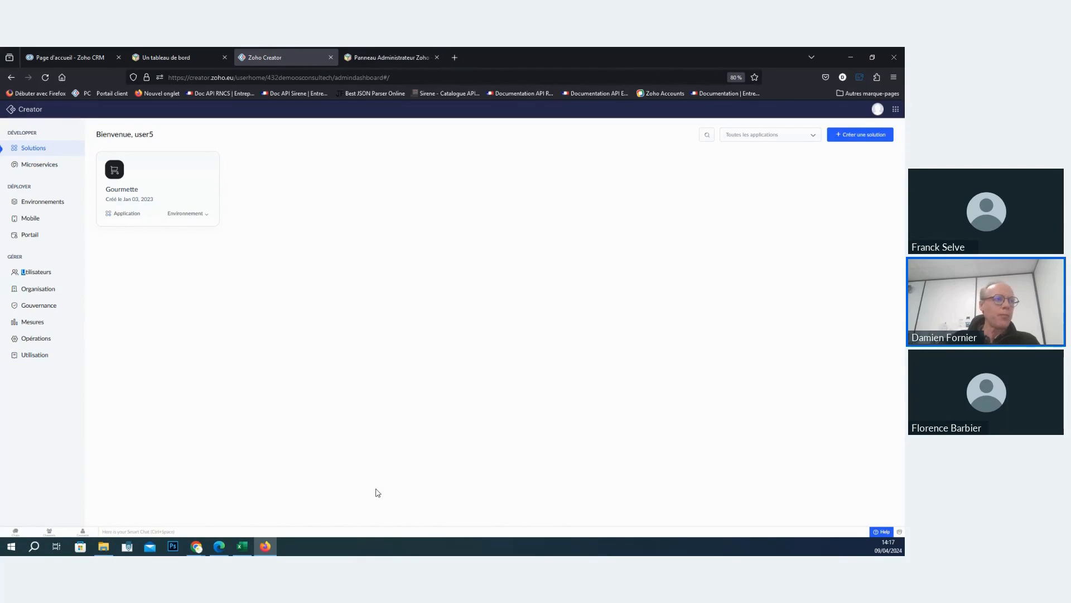
click(865, 144)
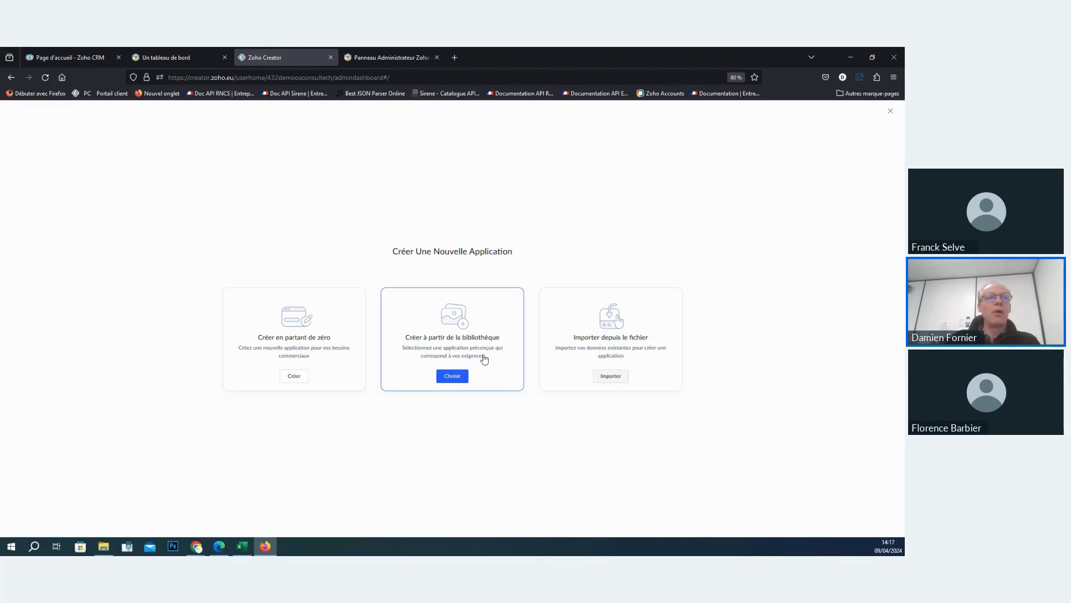
click(453, 377)
scroll(480, 210, down, 3)
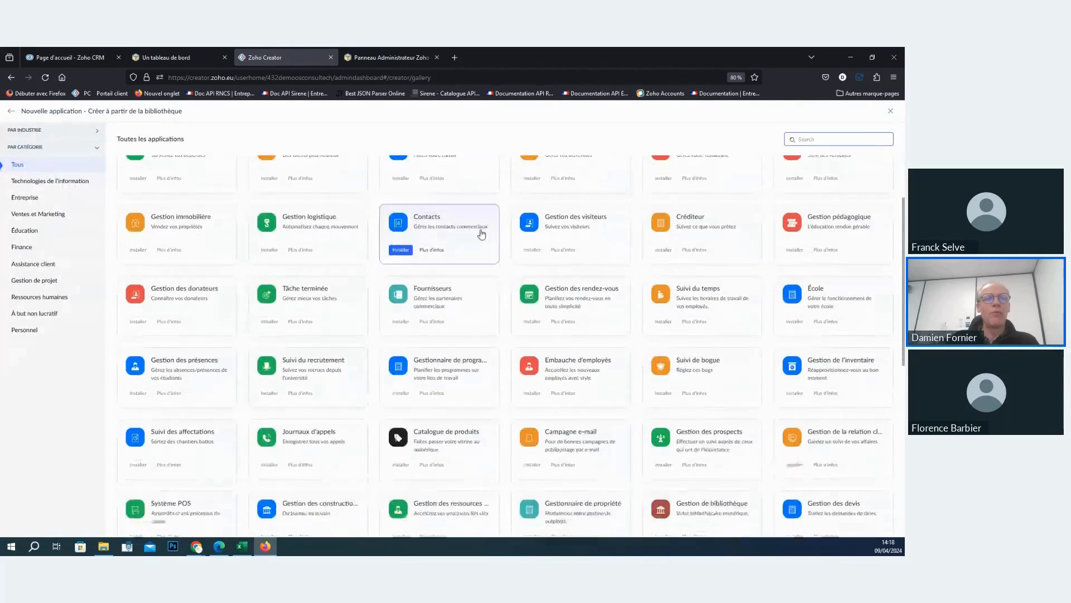
scroll(481, 234, down, 5)
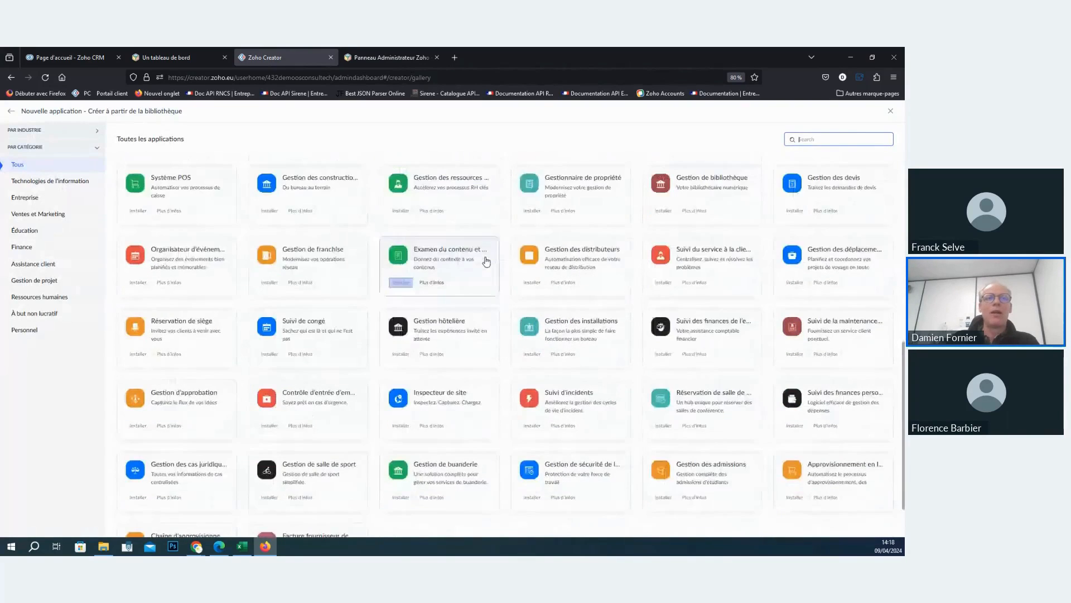
- Browse the remaining prebuilt application templates, leave the library, and reopen the choices for creating a new application
scroll(486, 259, down, 2)
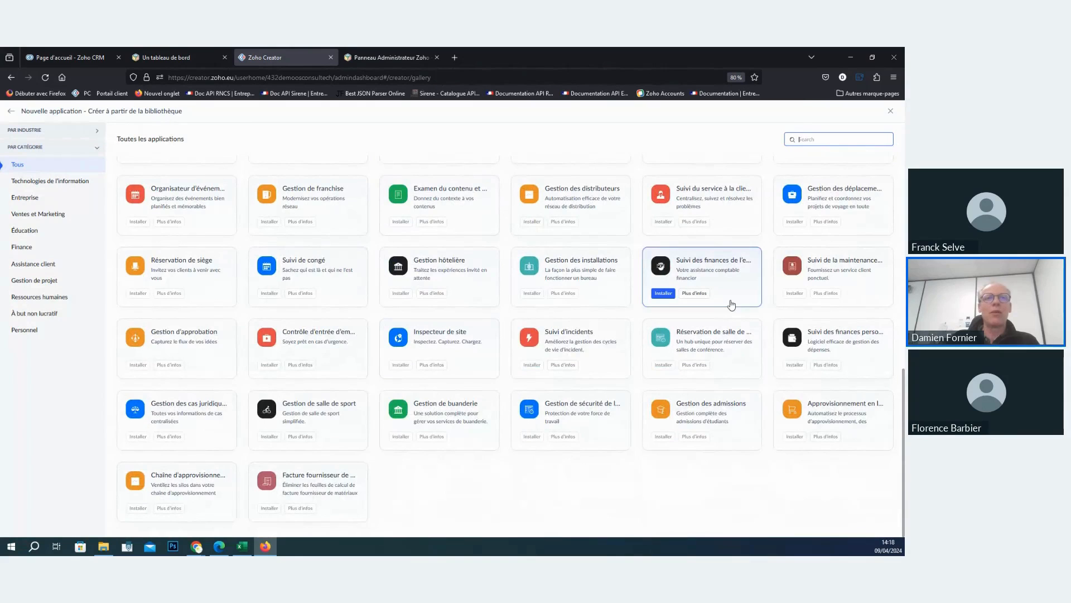
scroll(725, 301, up, 8)
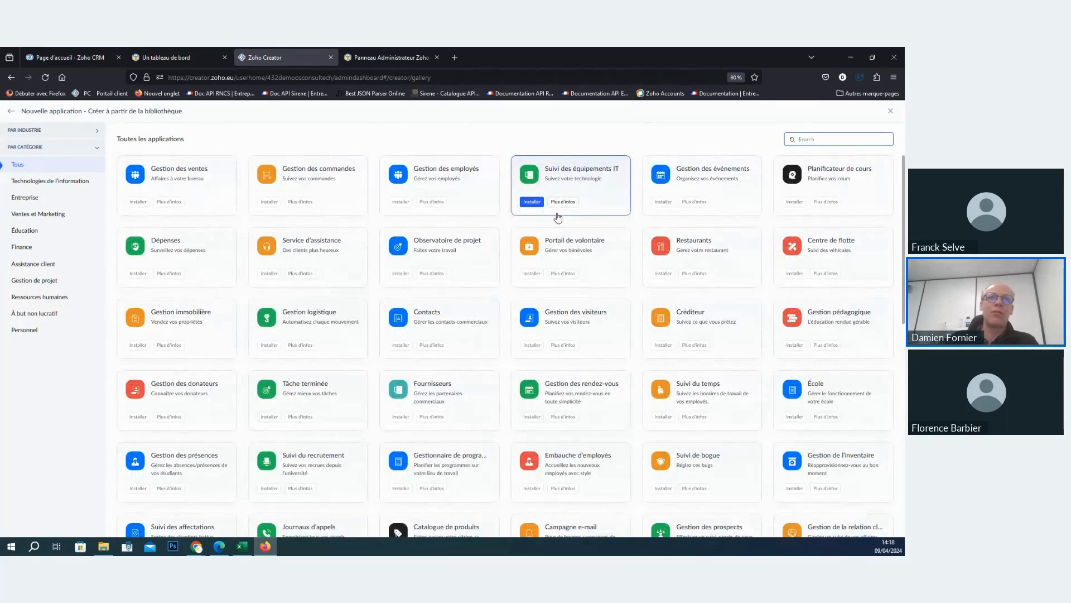
click(890, 110)
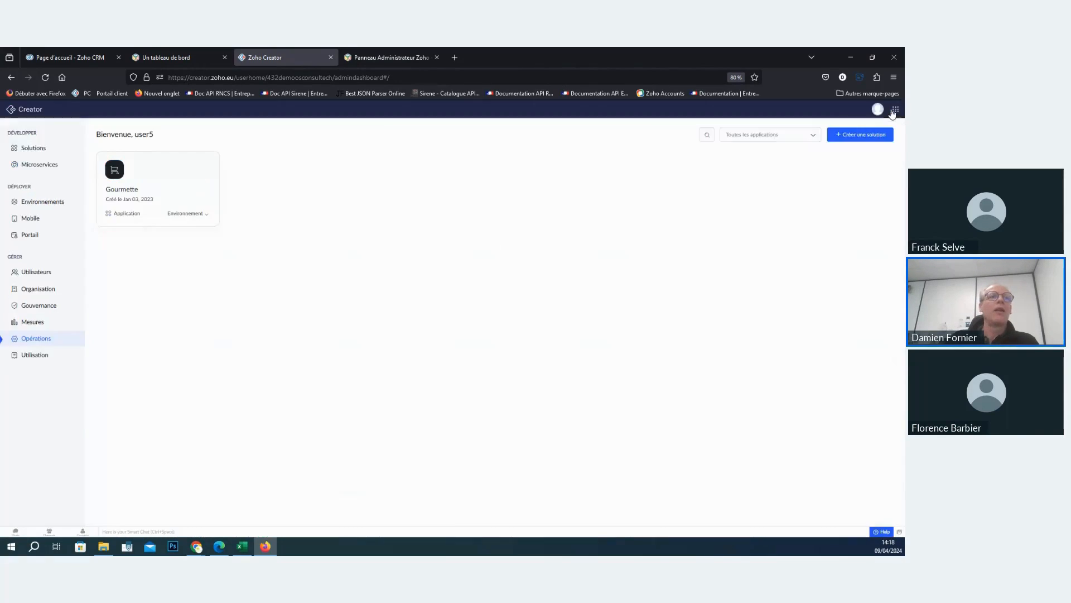
click(870, 134)
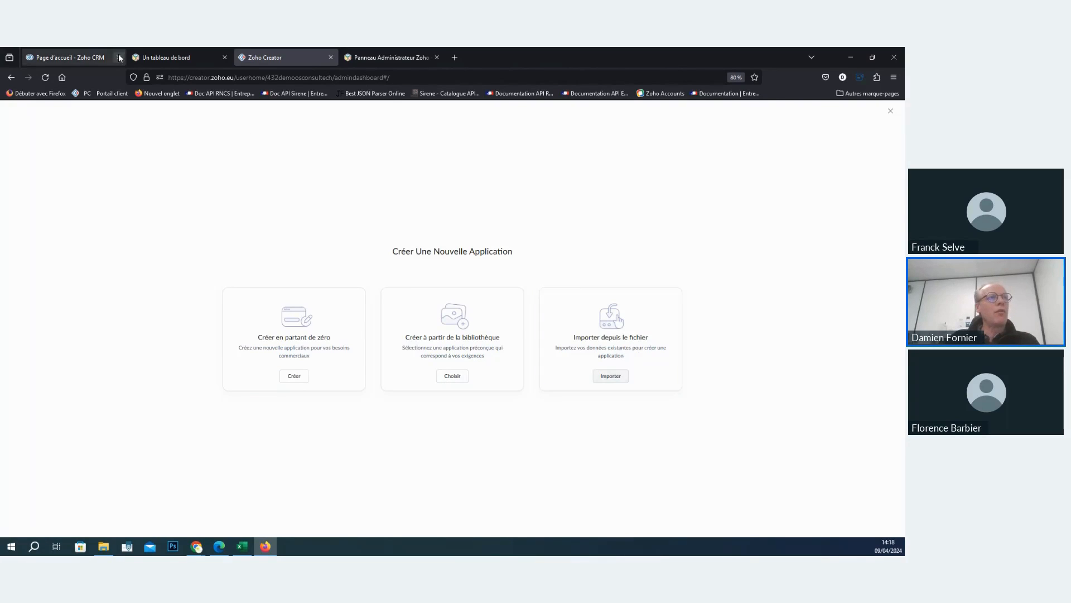
- Switch to Zoho CRM, open the Demande comité d'entreprise Auchan Retails deal in Affaires, and view the Type d'affaire options without choosing one
click(98, 58)
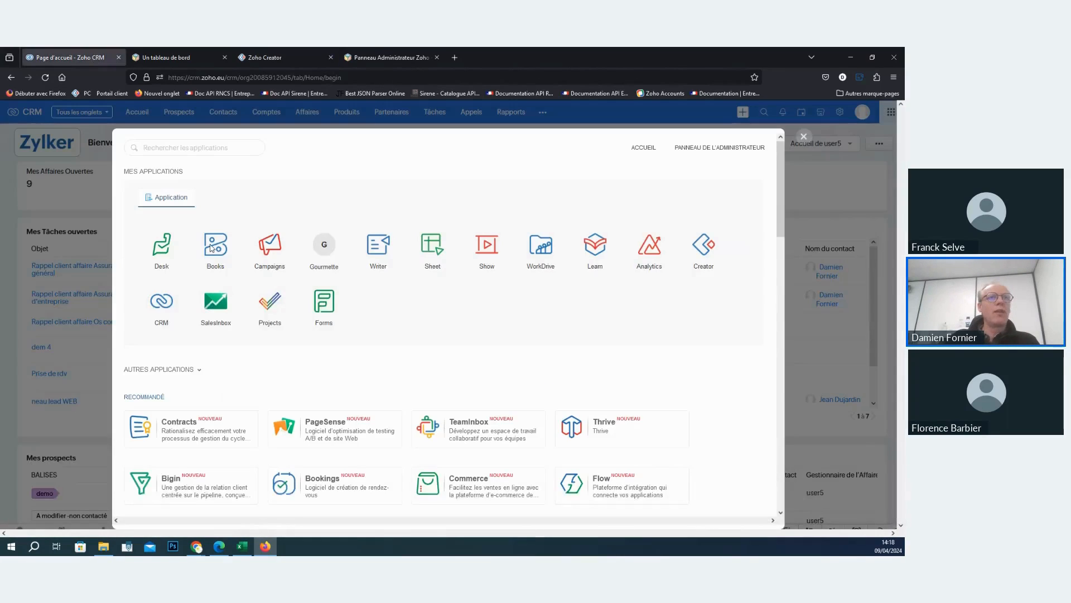
click(803, 136)
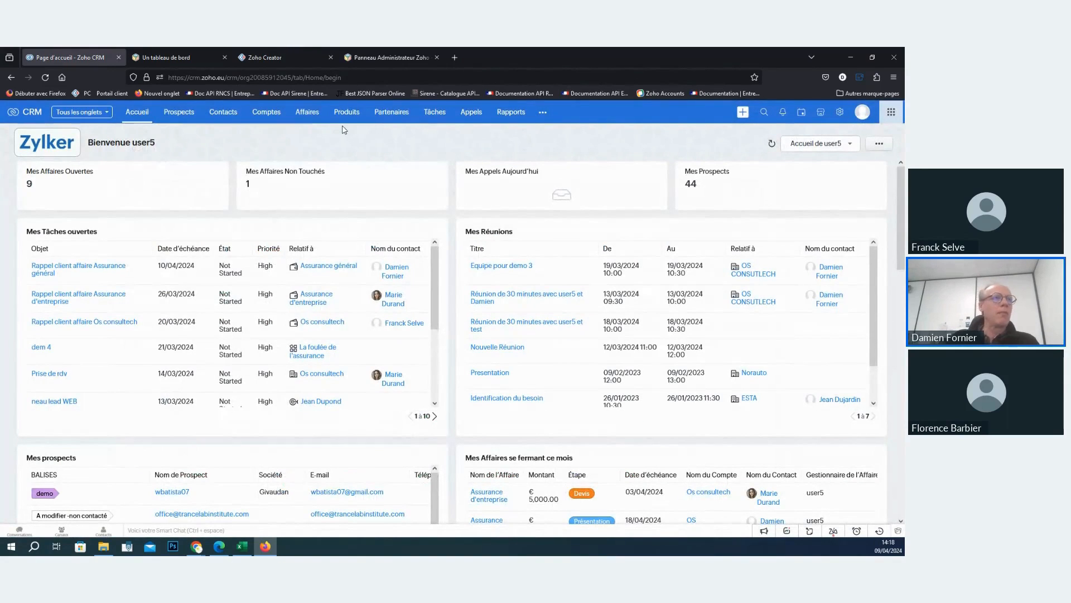
click(300, 116)
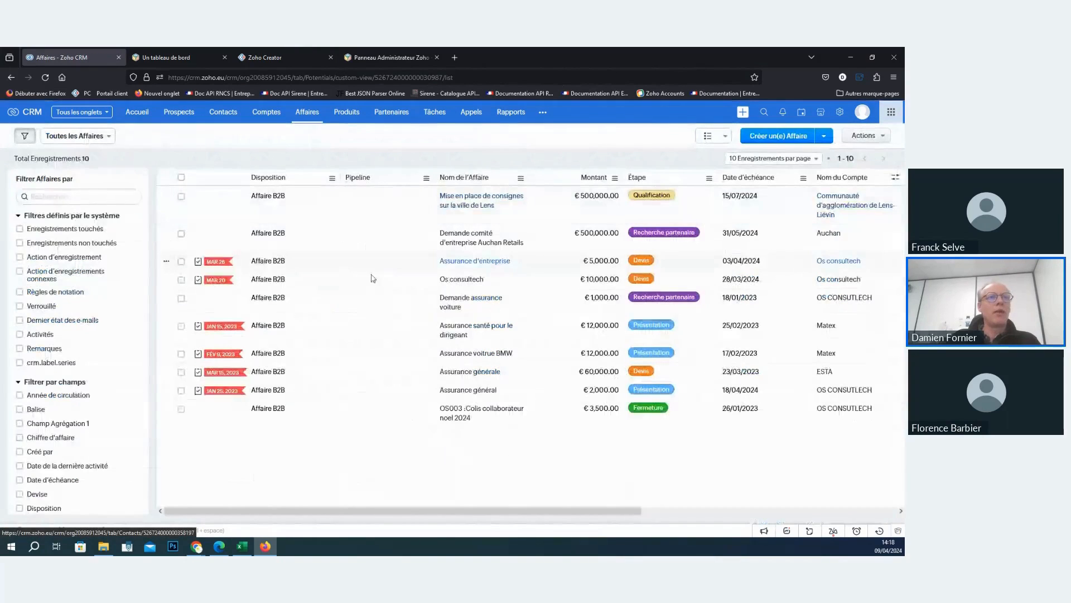
click(504, 204)
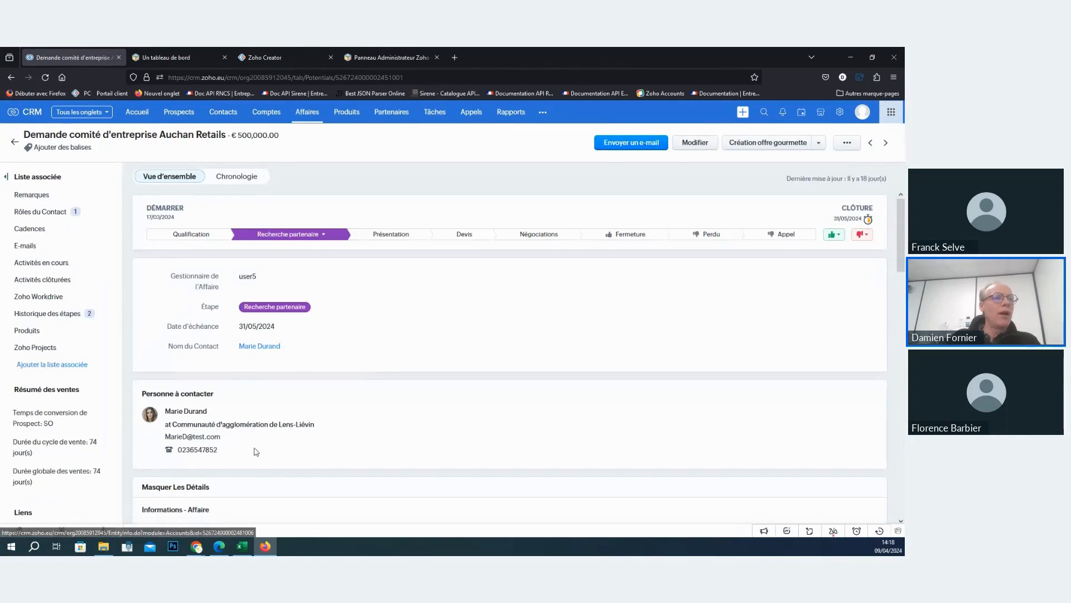
scroll(256, 451, down, 5)
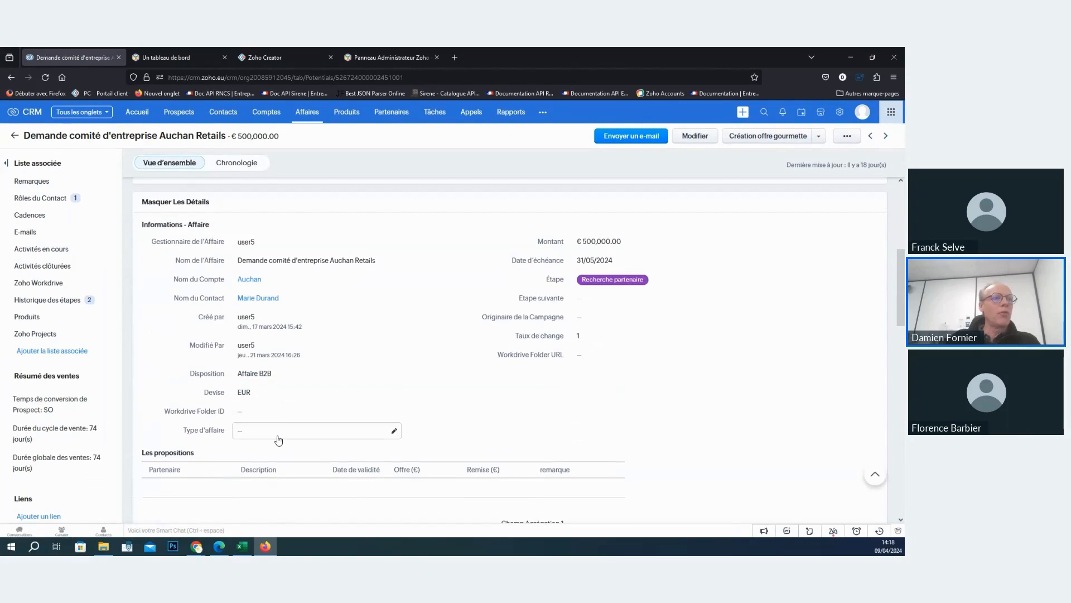
click(279, 439)
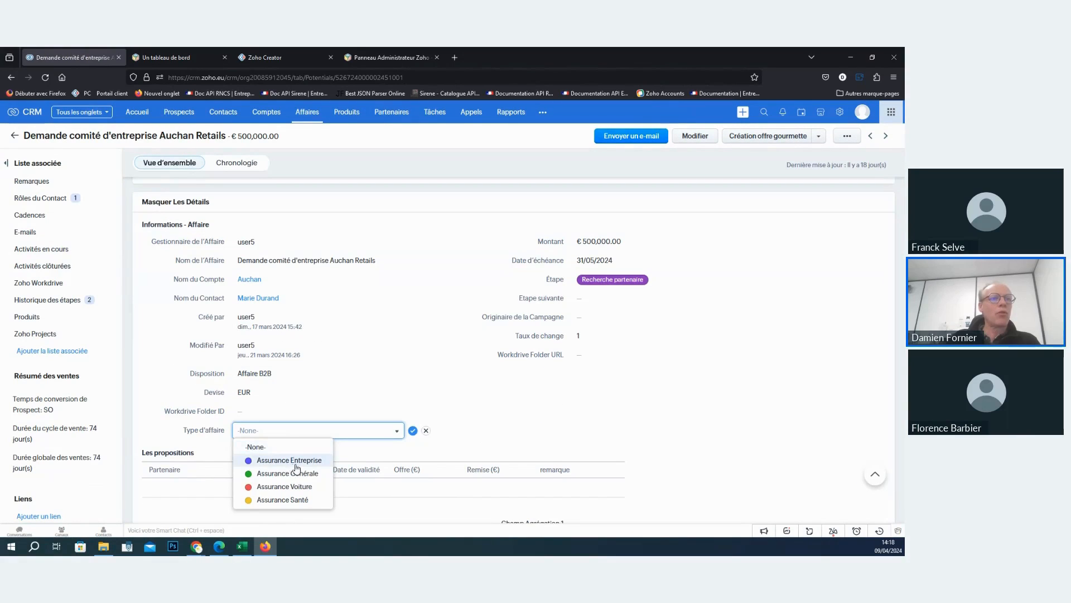
click(426, 430)
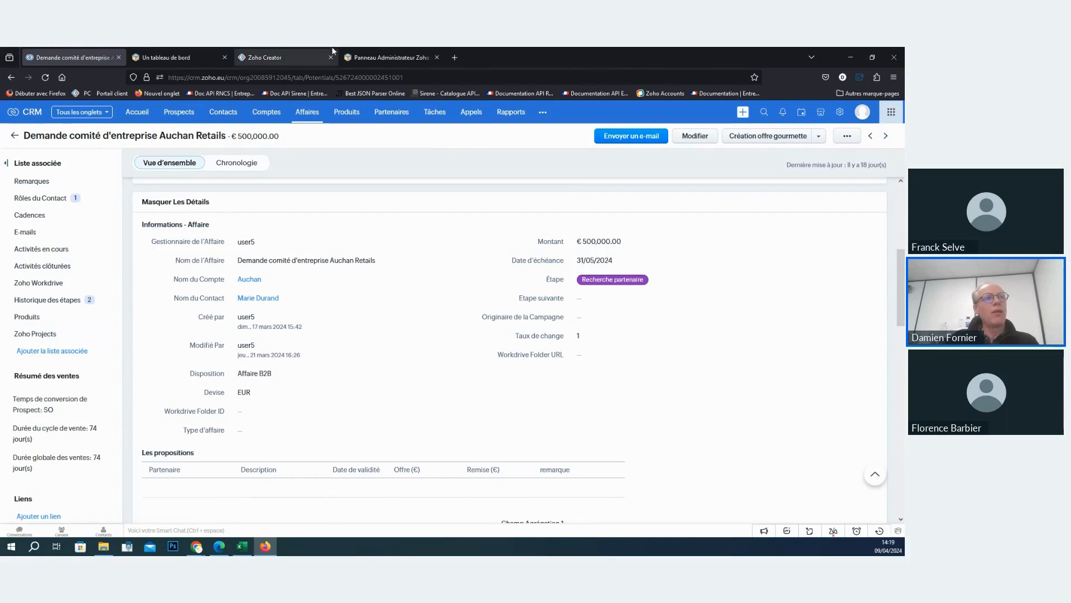
- Return to Creator, start a new application from a local file, and select Suivi des affaires courtiers.xlsx in the OneDrive Documents folder
click(276, 55)
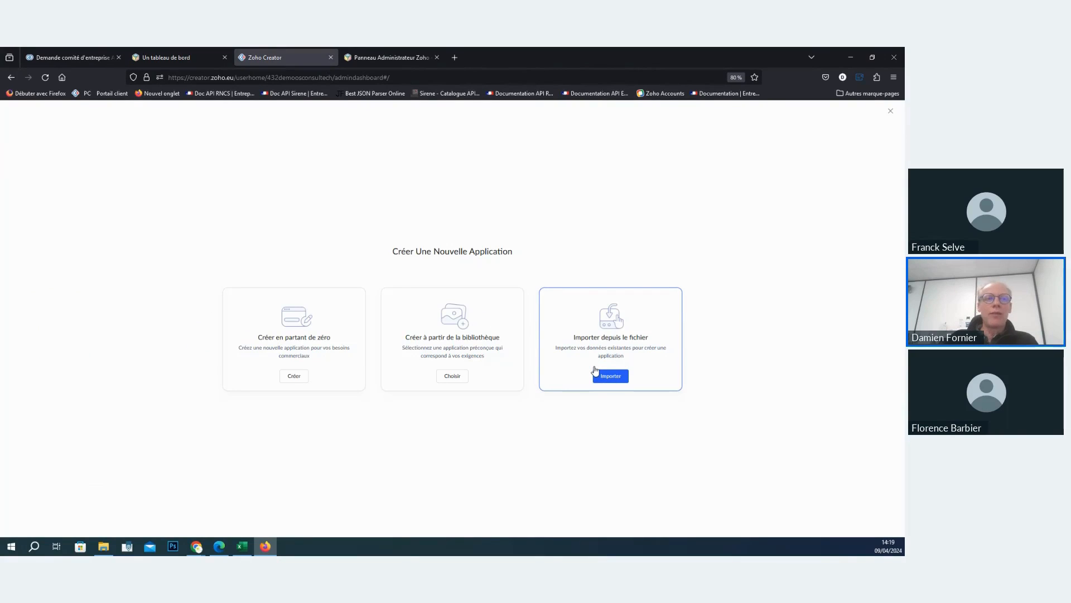
click(623, 379)
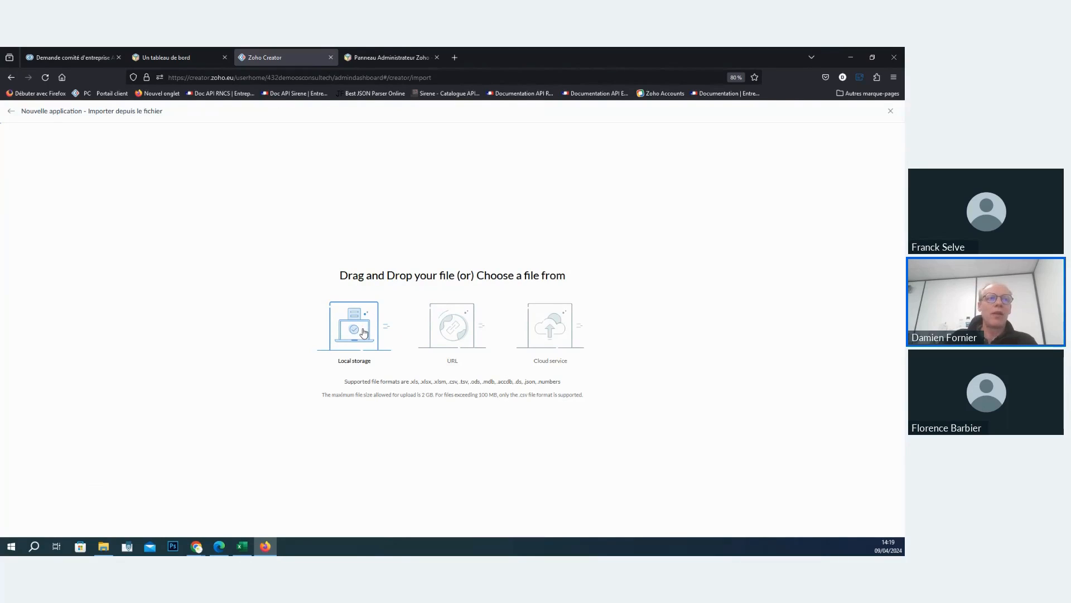
click(363, 333)
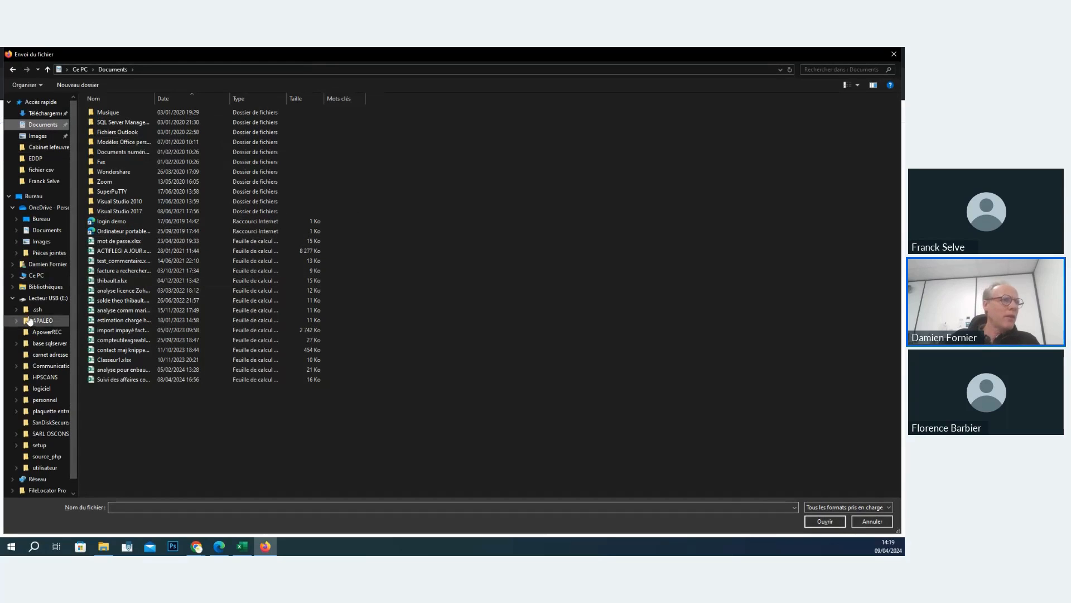
click(47, 230)
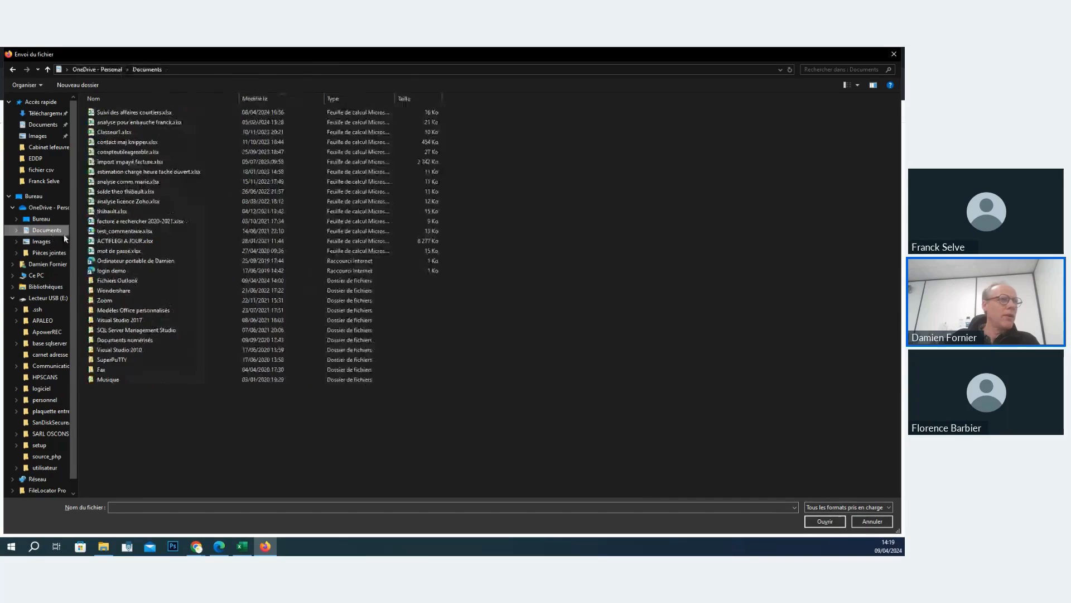
click(154, 116)
- Try to open Suivi des affaires courtiers.xlsx in Excel from the file picker, closing the unrelated workbook without saving
right_click(154, 116)
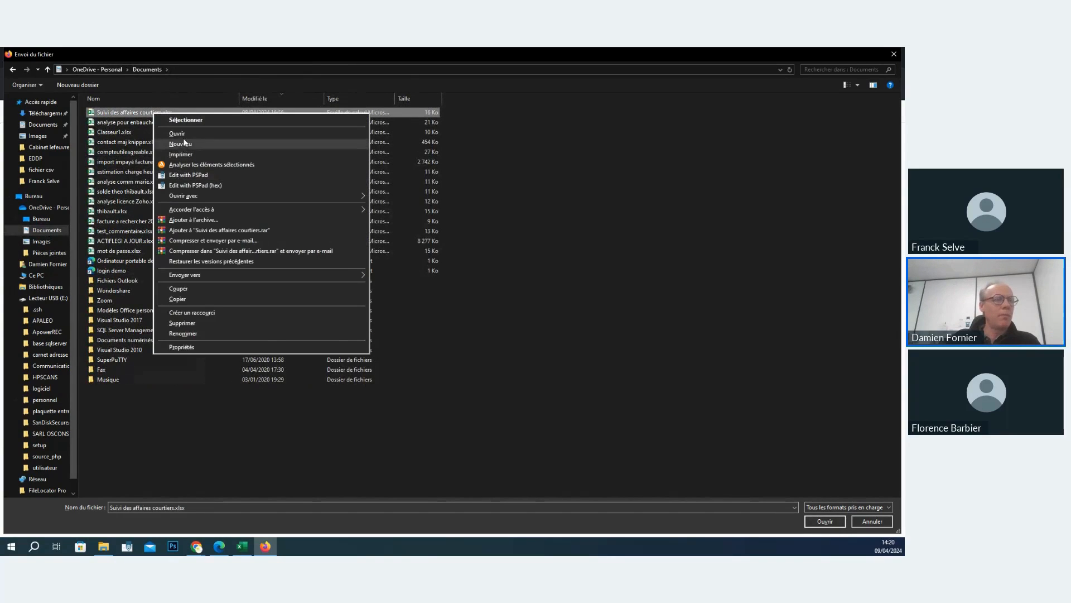
click(177, 133)
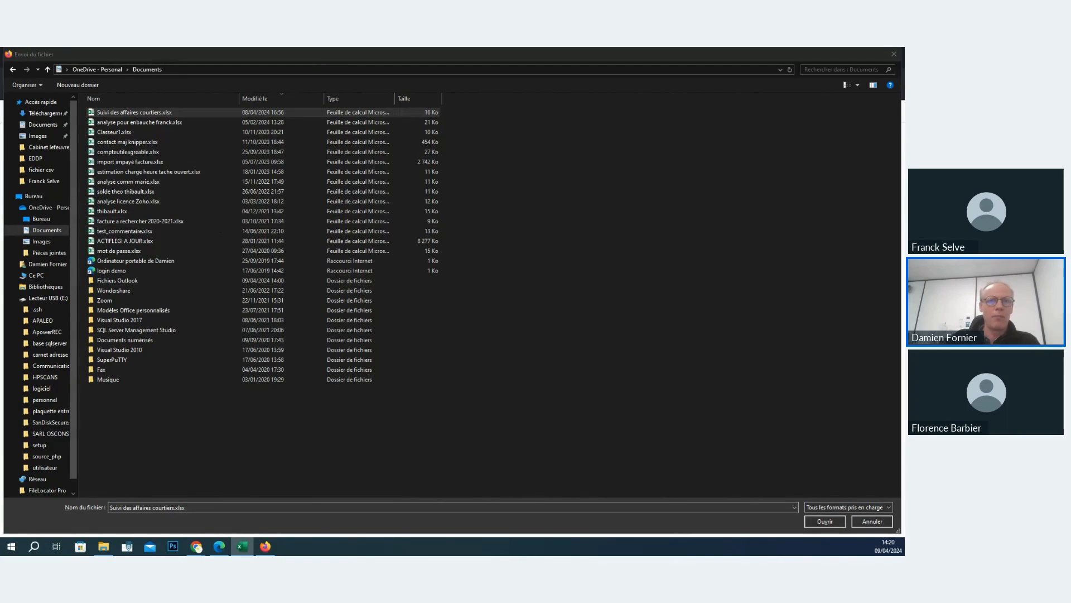
drag(0, 86, 536, 139)
double_click(535, 142)
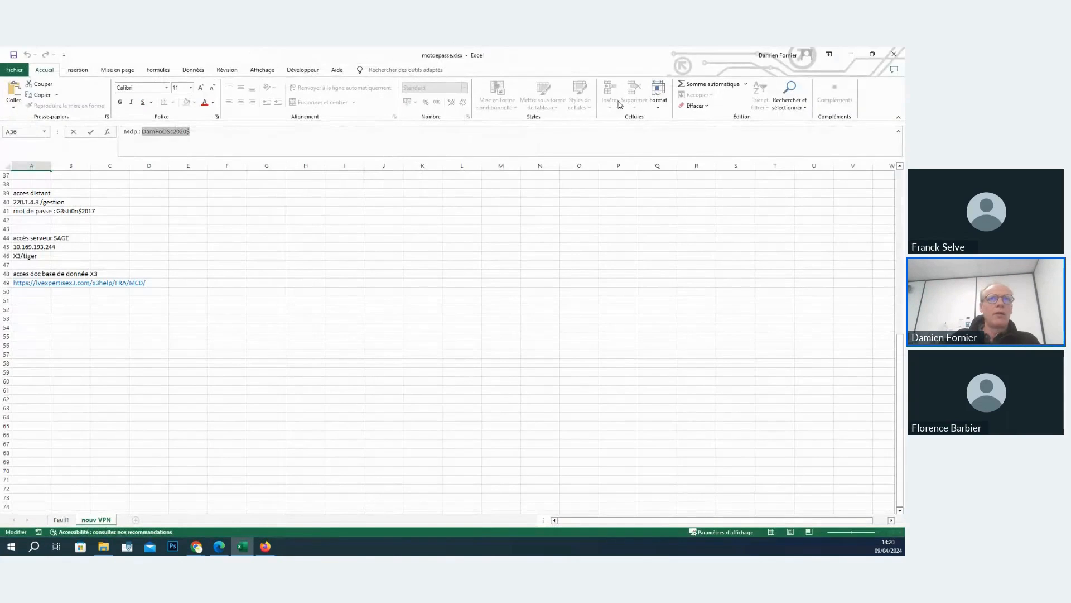
click(895, 56)
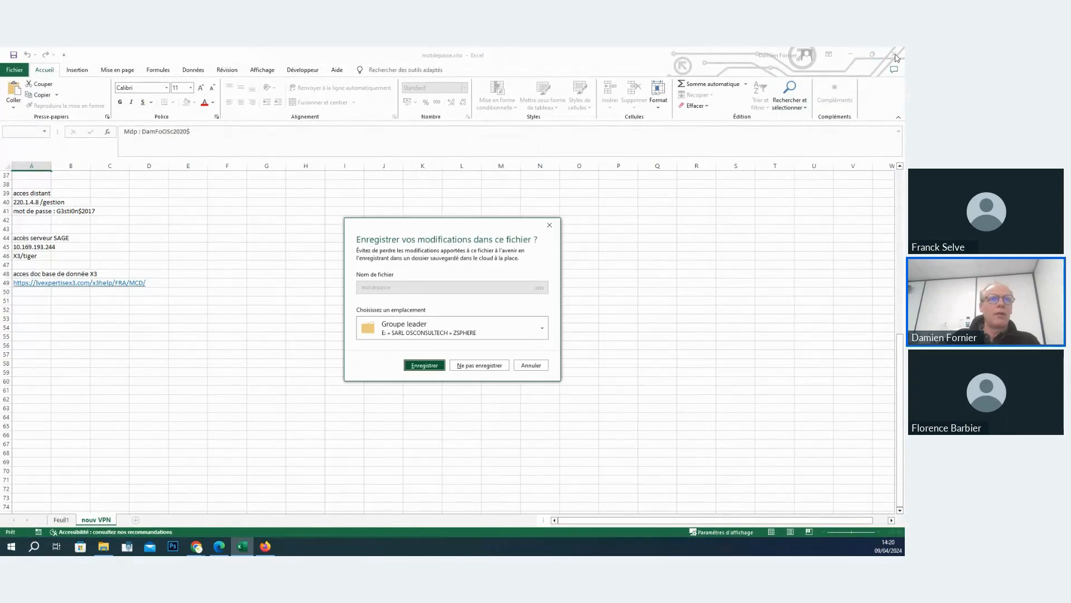
click(480, 365)
- Load Suivi des affaires courtiers.xlsx into the new application and abandon the import
double_click(102, 114)
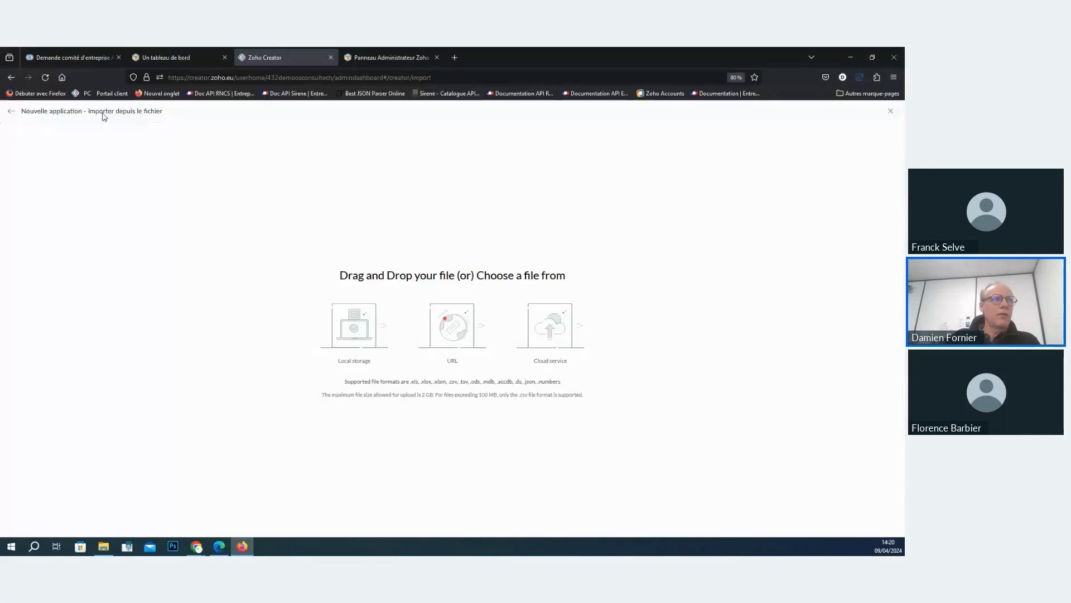
click(891, 111)
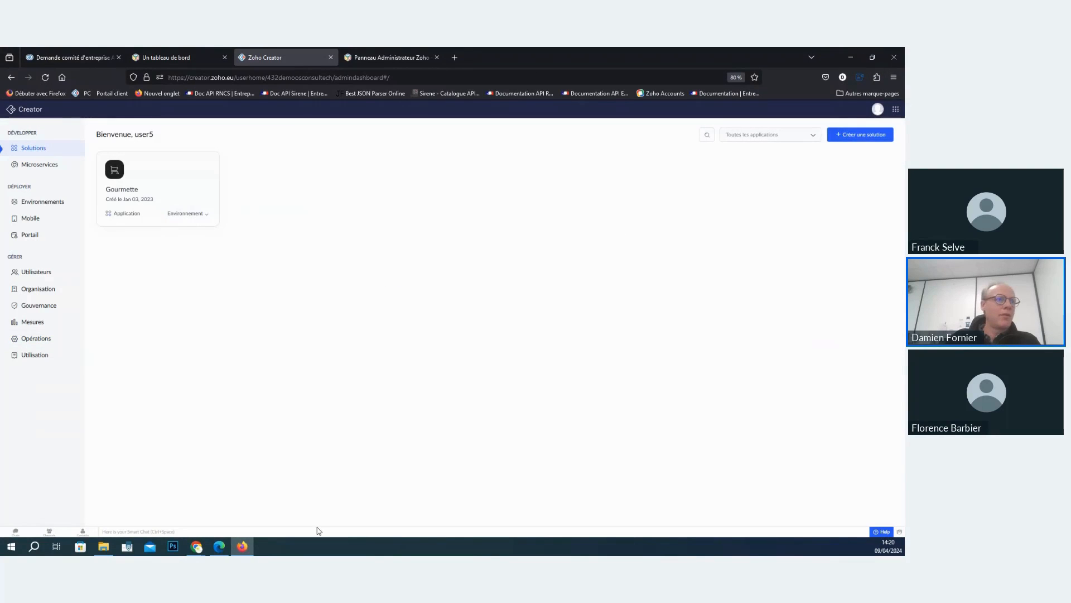
- Open Suivi des affaires courtiers.xlsx in Excel from File Explorer's Documents folder and view its Client and Suivi des affaires sheets
click(104, 547)
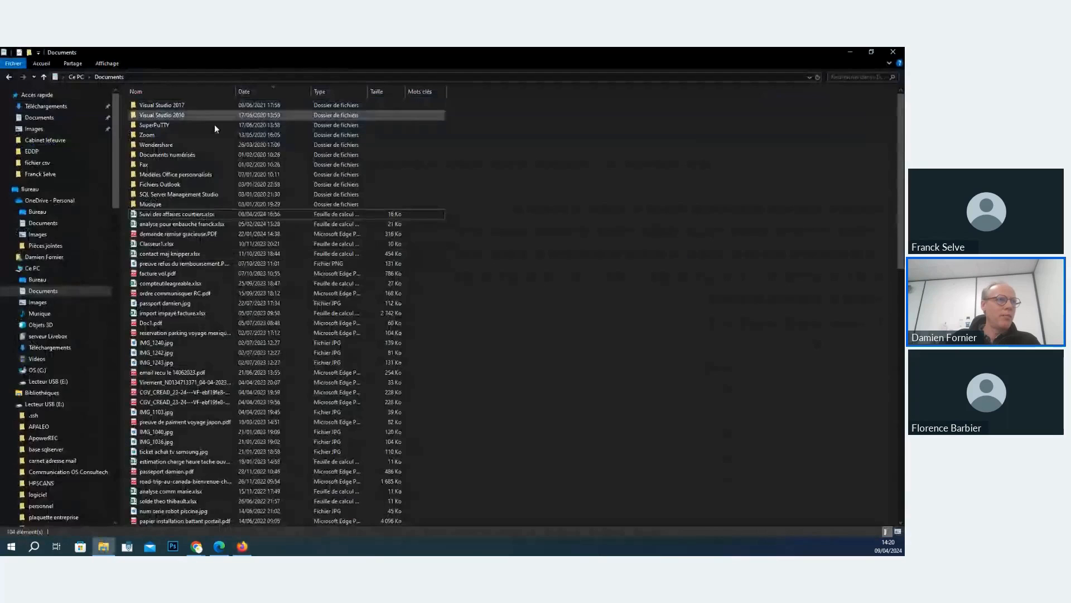
double_click(184, 212)
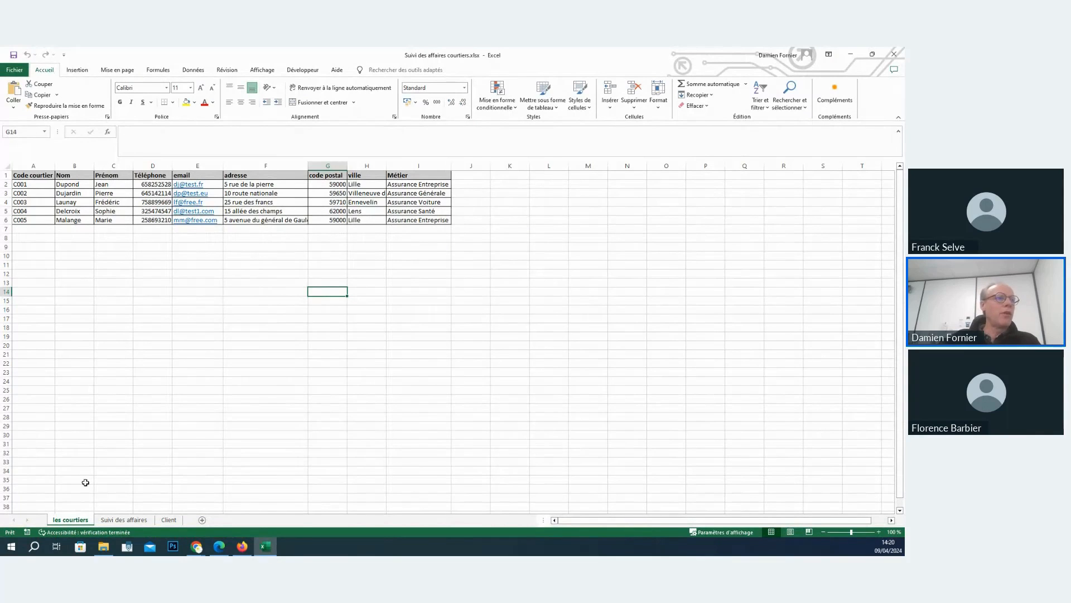
click(169, 520)
click(120, 520)
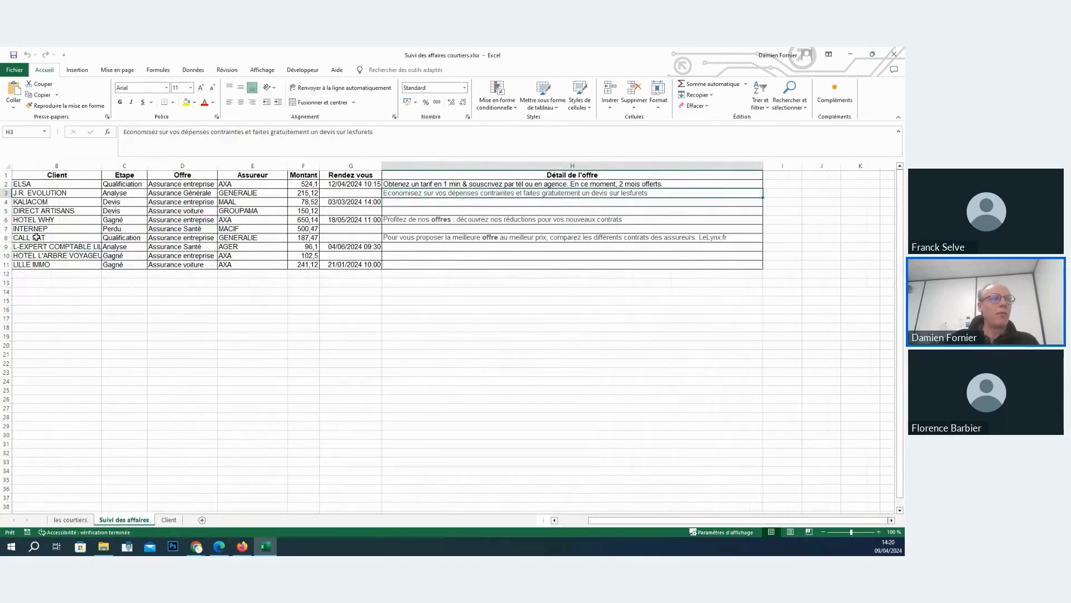
- Examine the courtier, Client, Etape and offer columns on Suivi des affaires, checking the broker codes against the les courtiers sheet
click(50, 185)
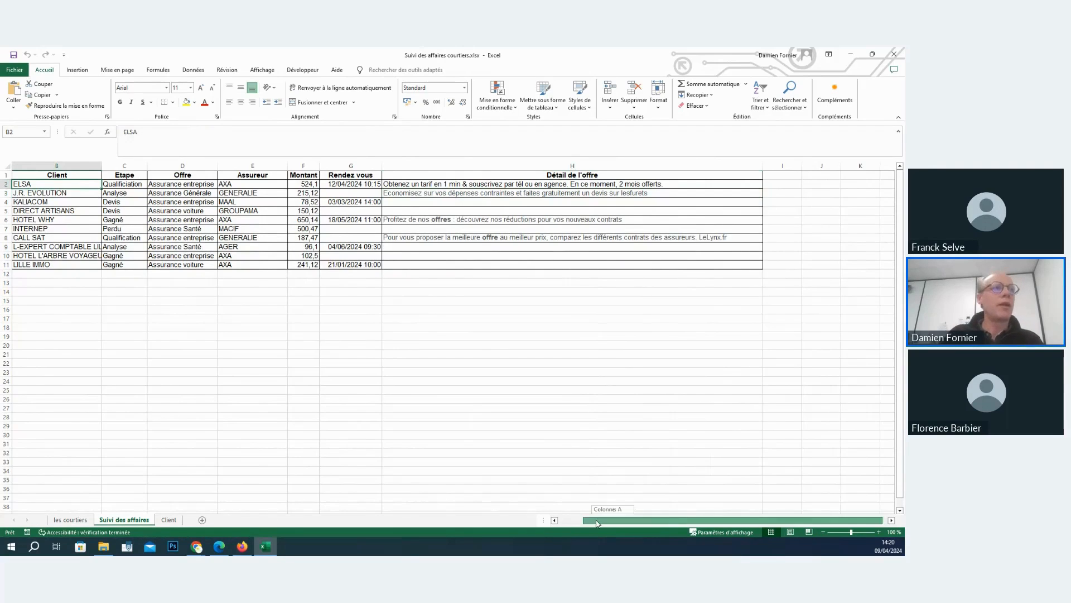
drag(608, 520, 579, 519)
click(26, 182)
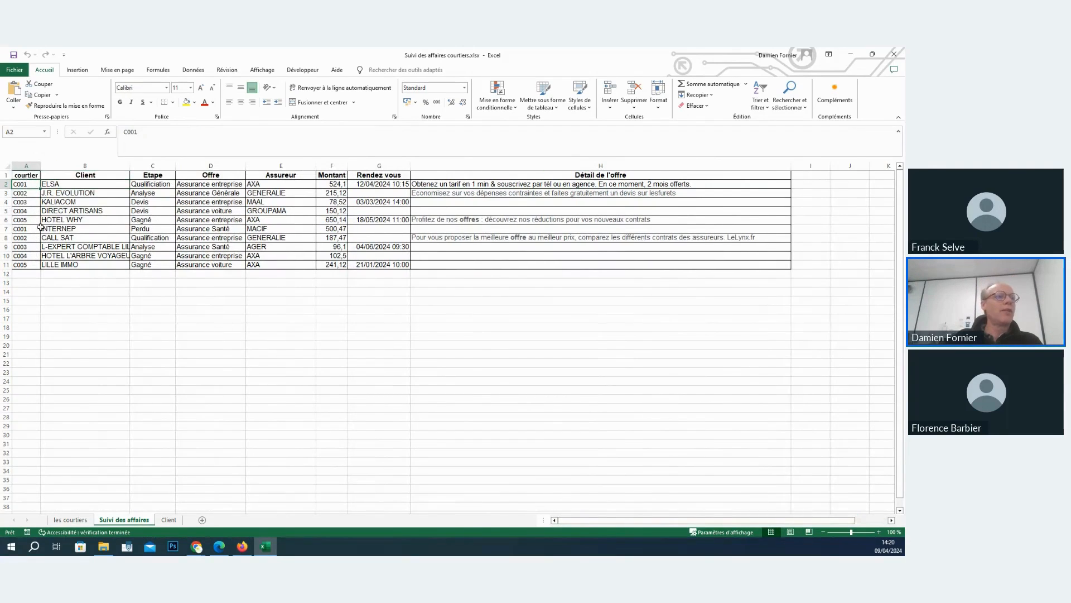
click(70, 520)
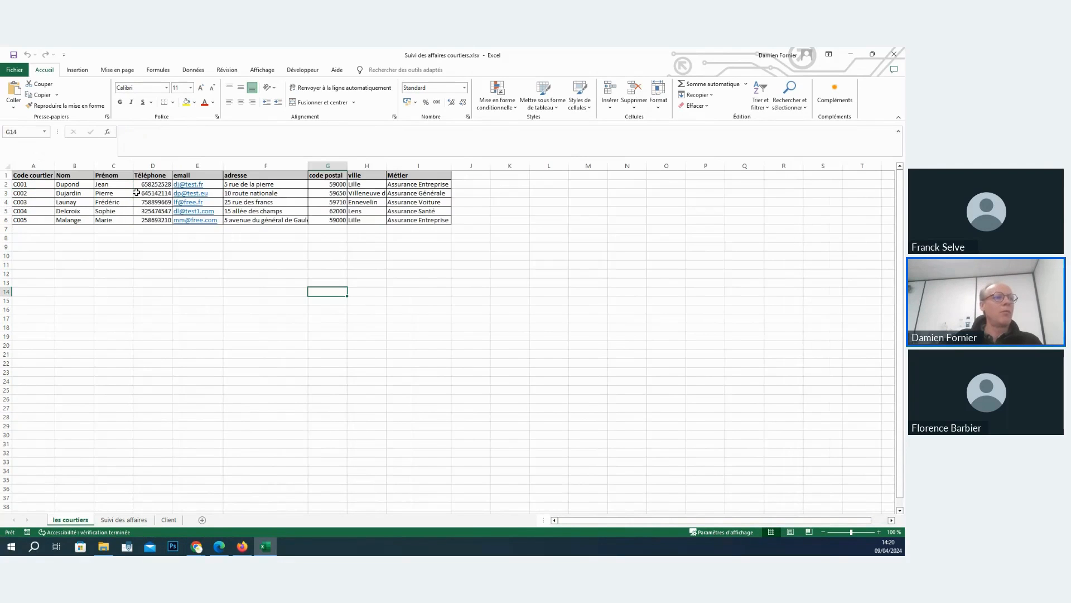
click(134, 519)
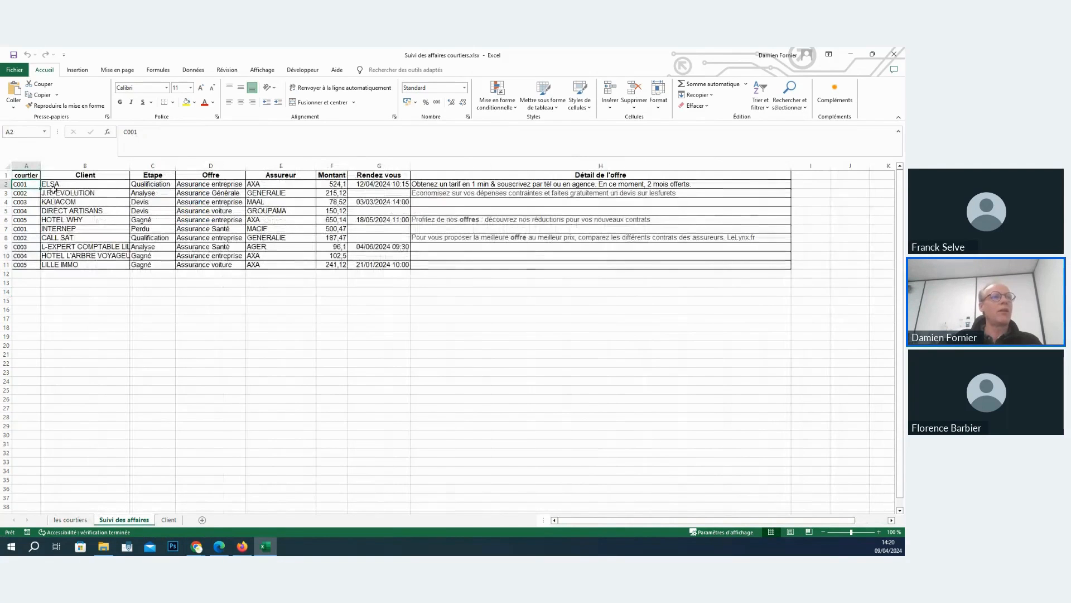
click(149, 184)
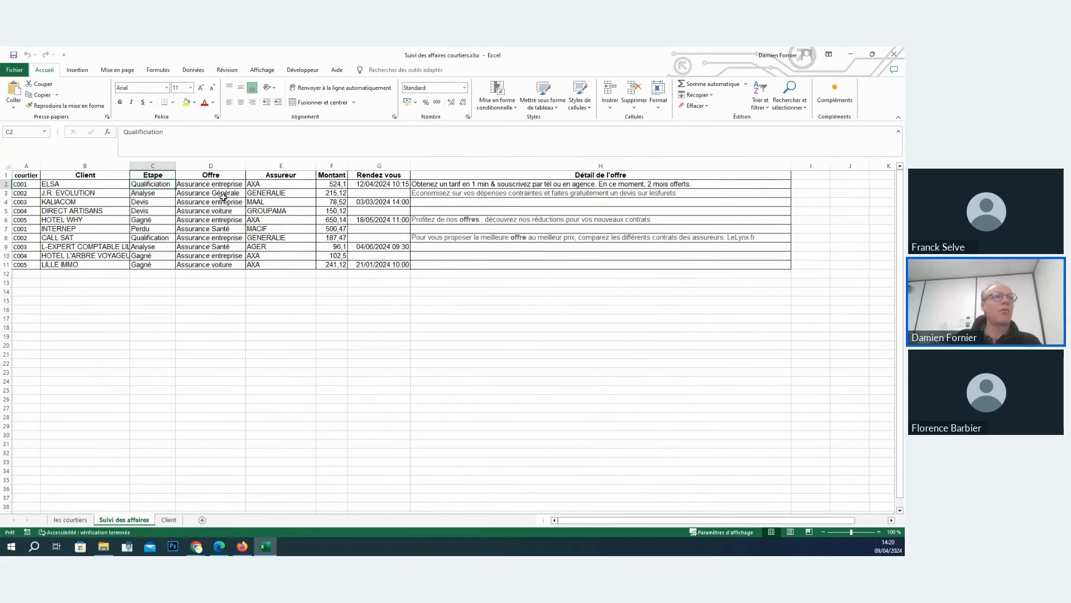
key(Right)
key(Right)
key(Right)
key(Right)
key(Right)
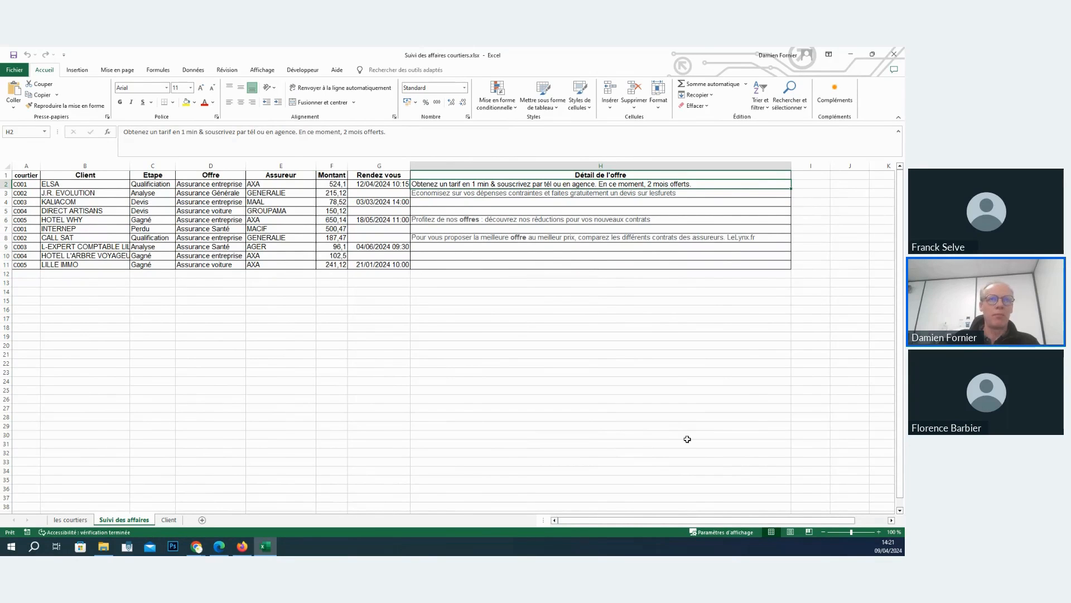
- Return to Zoho Creator and start a new application by importing Suivi des affaires courtiers.xlsx from the local OneDrive Documents folder
click(851, 55)
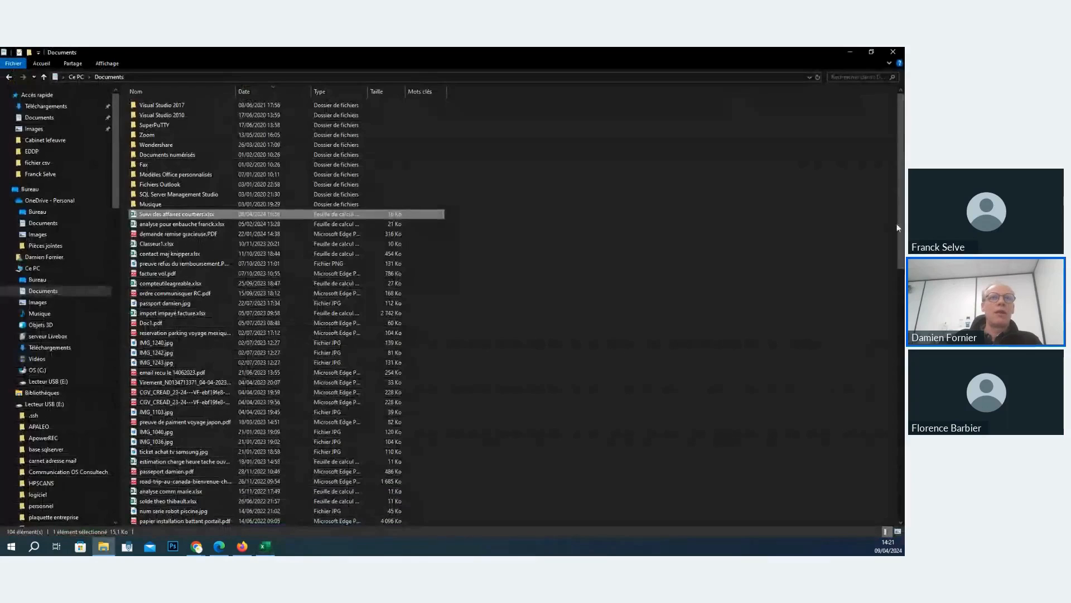
click(850, 51)
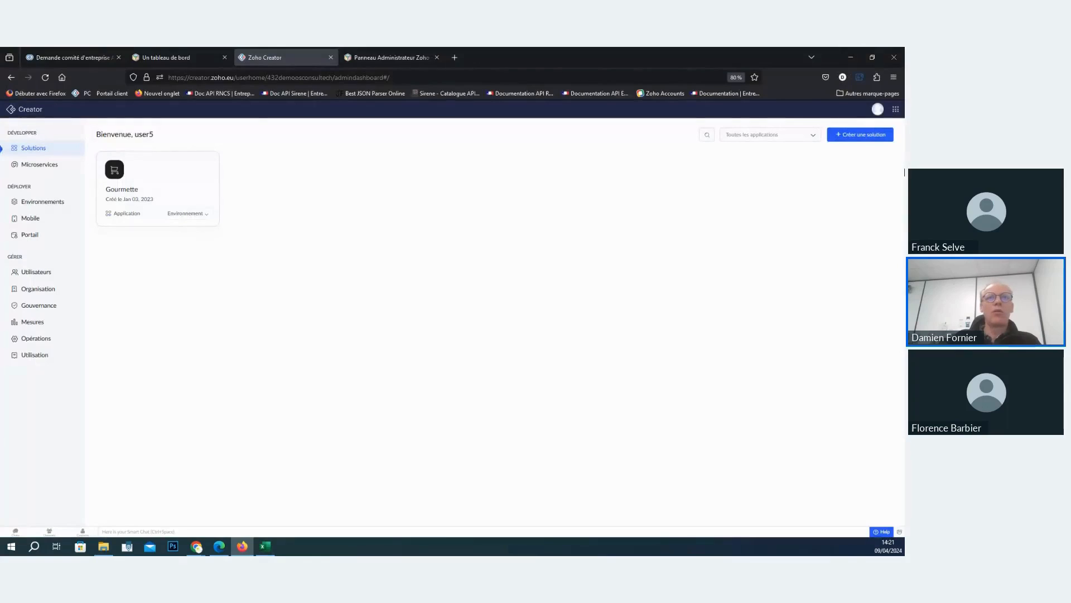
click(865, 137)
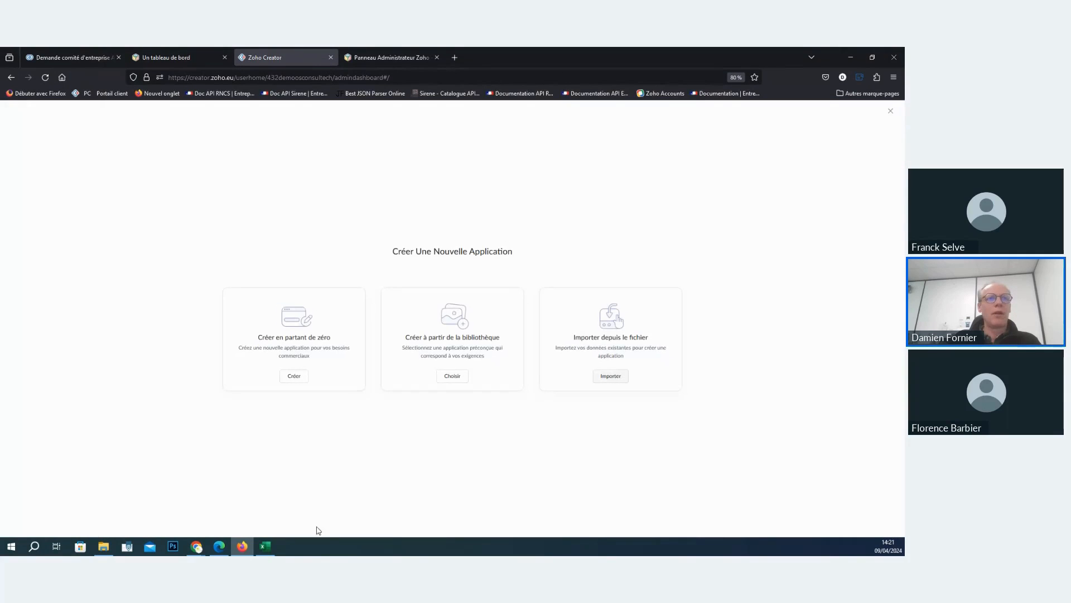
click(620, 377)
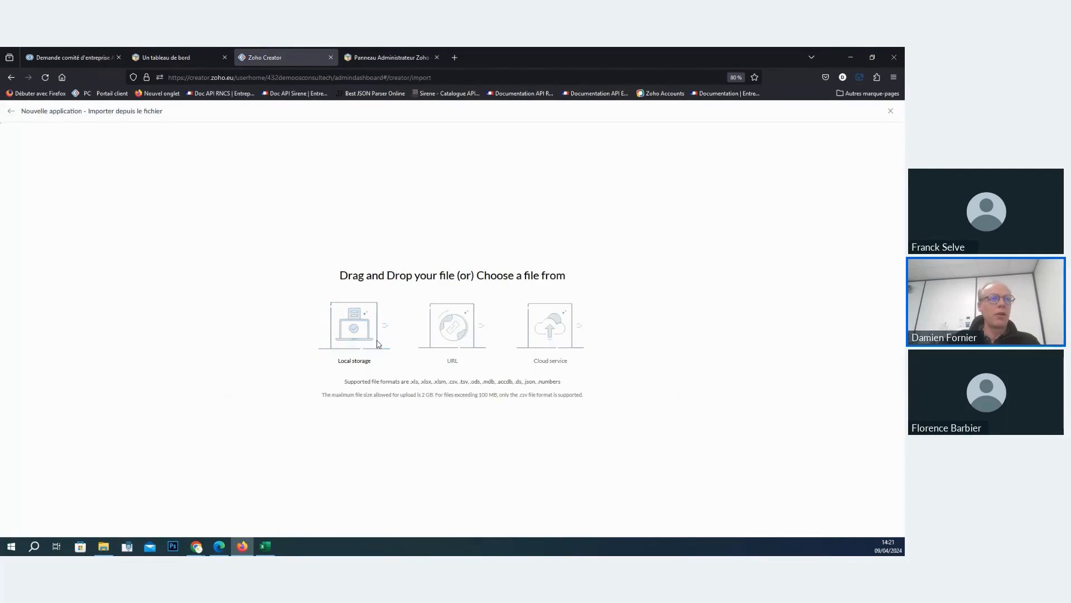
click(378, 343)
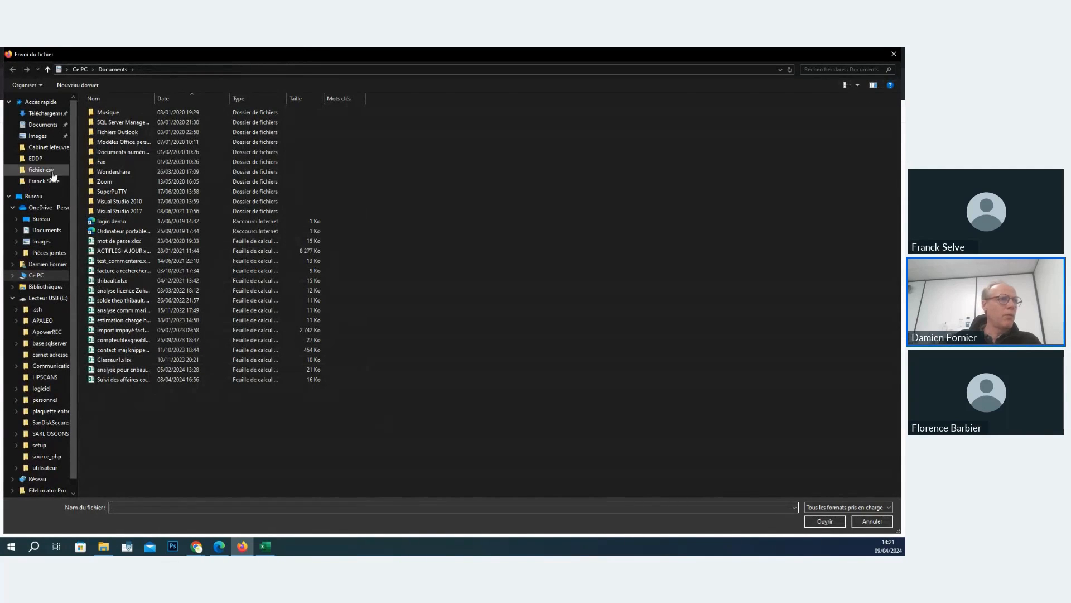
click(47, 230)
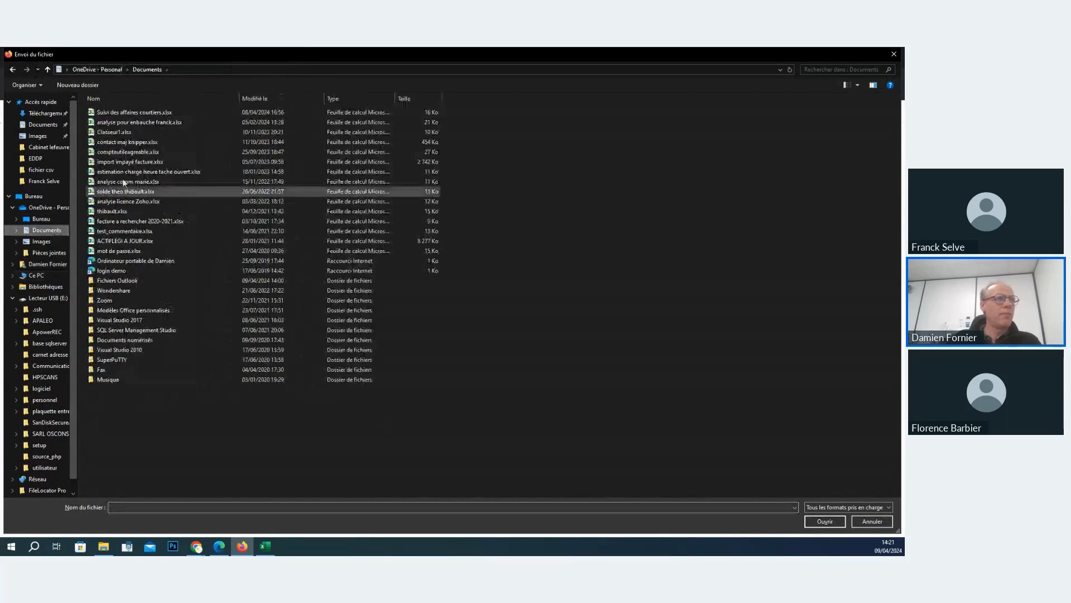
double_click(148, 111)
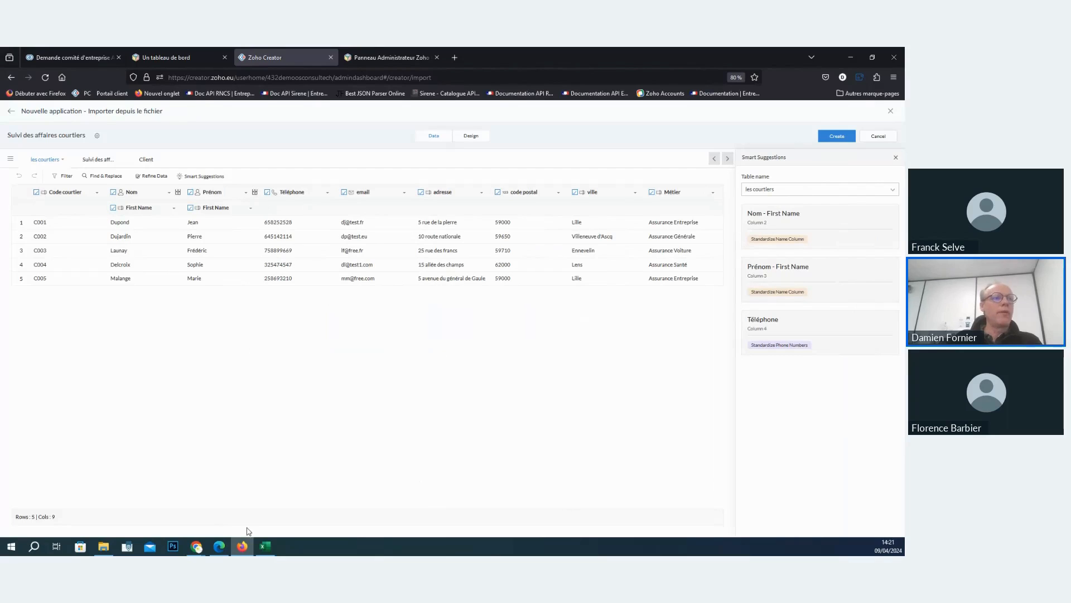
- Compare the les courtiers sheet in a smaller Excel window with its imported table, and view the imported Suivi des affaires and Client tables
click(265, 546)
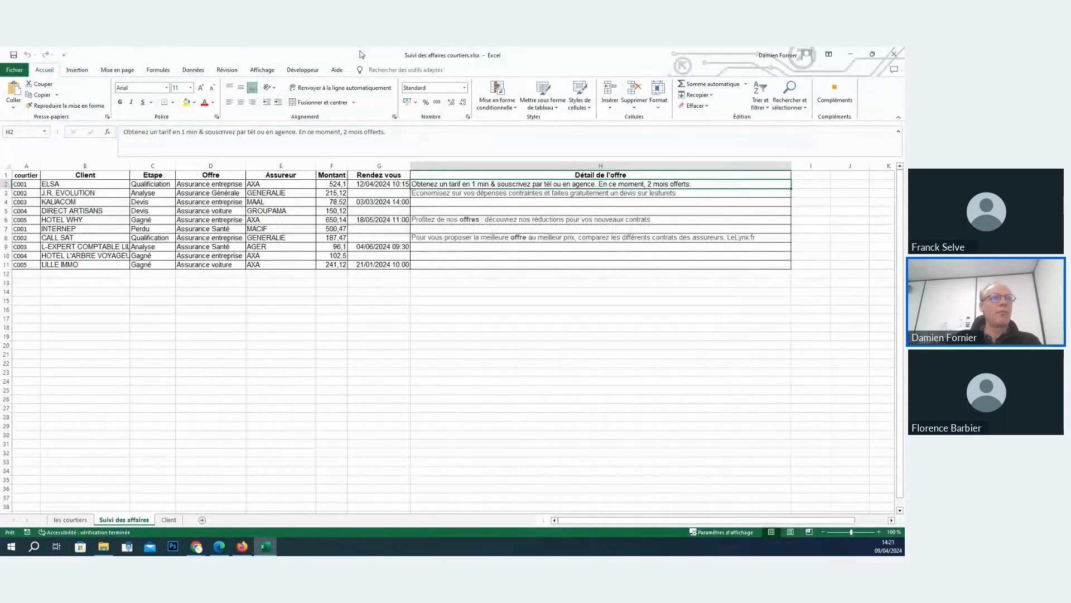
drag(362, 54, 499, 133)
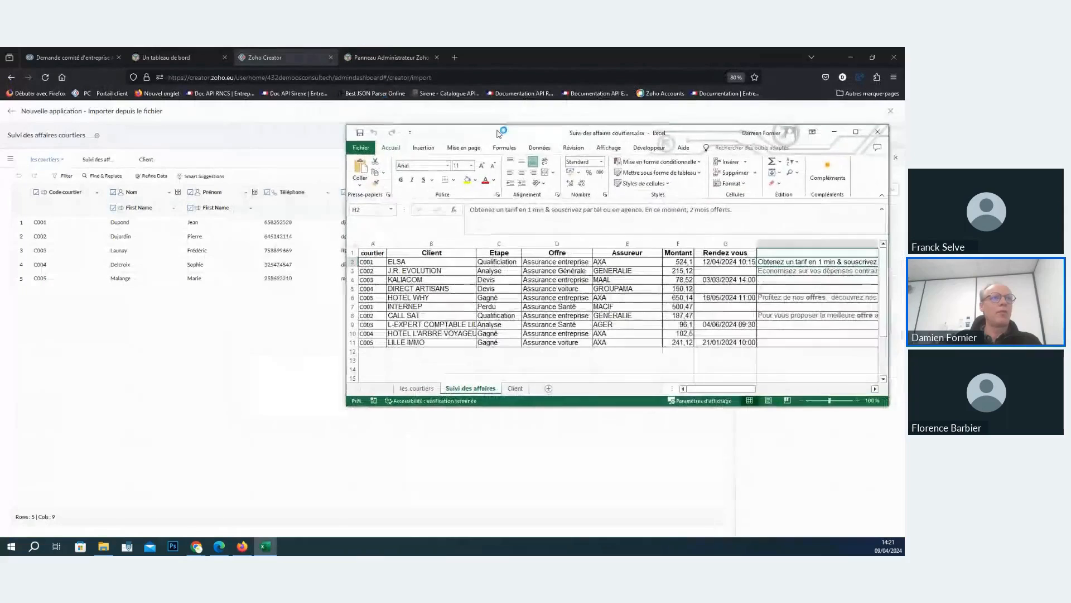
click(417, 388)
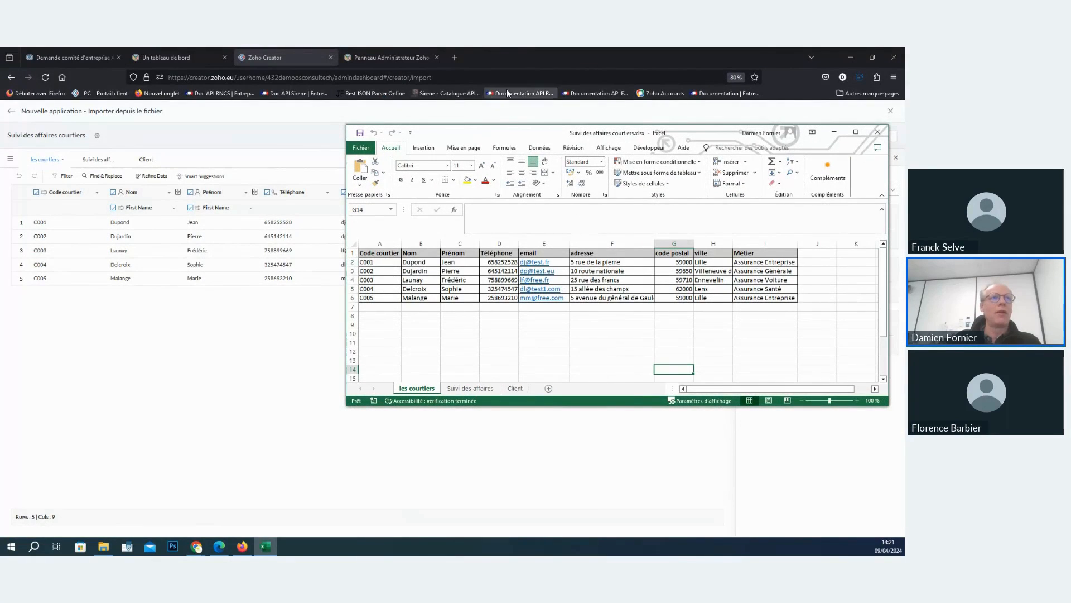
click(120, 358)
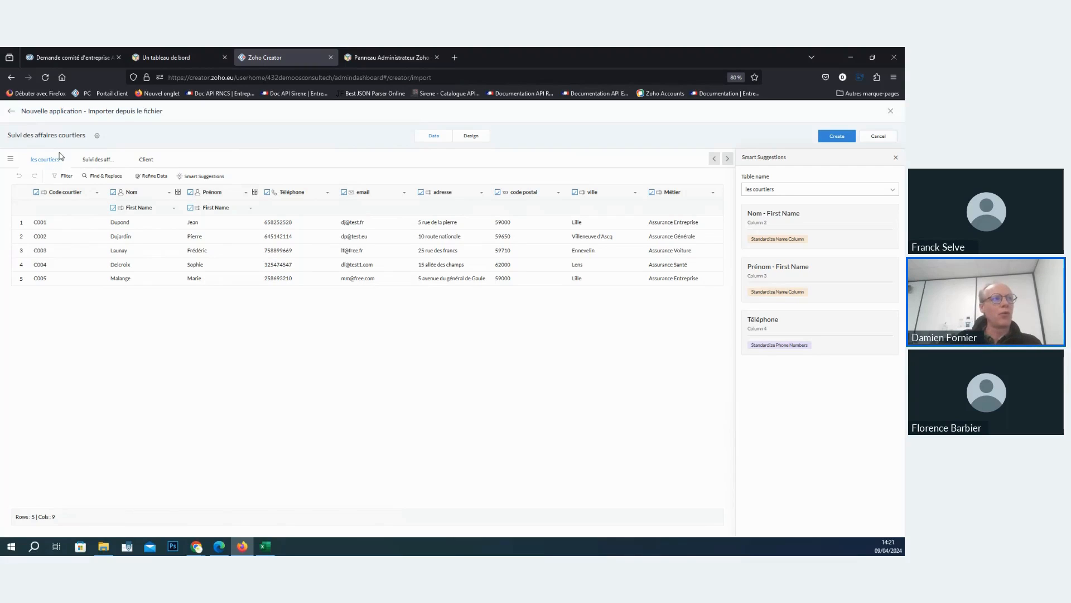
click(106, 166)
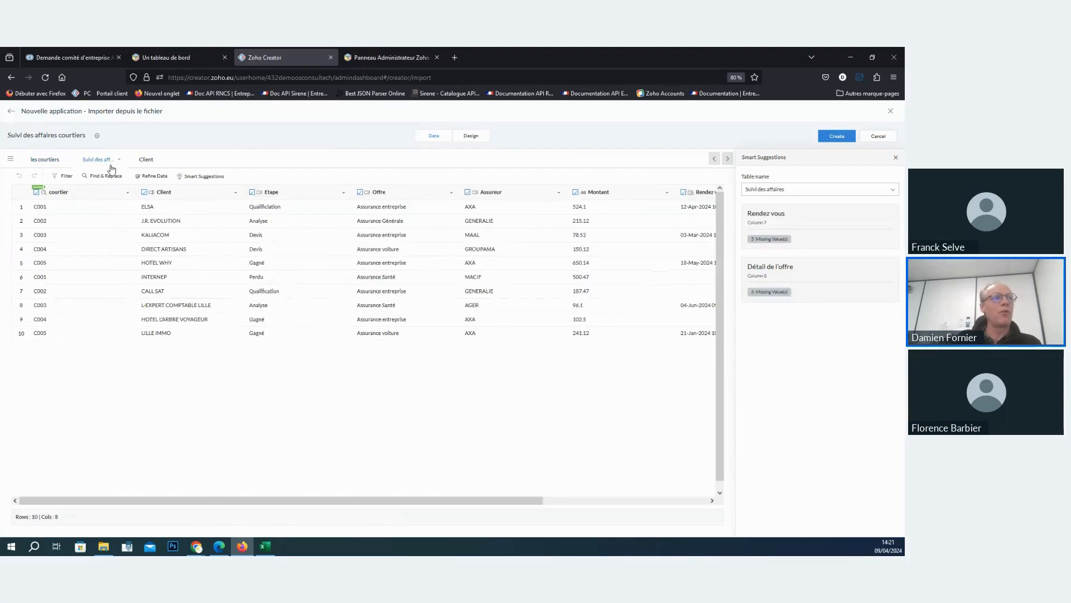
click(146, 160)
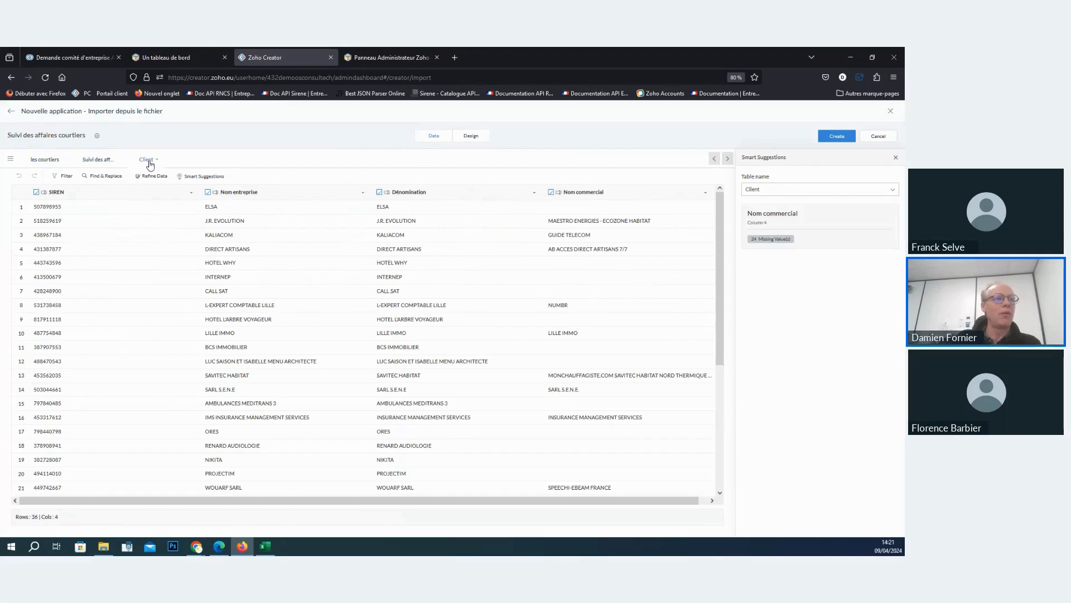
- Check the Suivi des affaires, Client and les courtiers sheets in Excel against the import preview
click(259, 542)
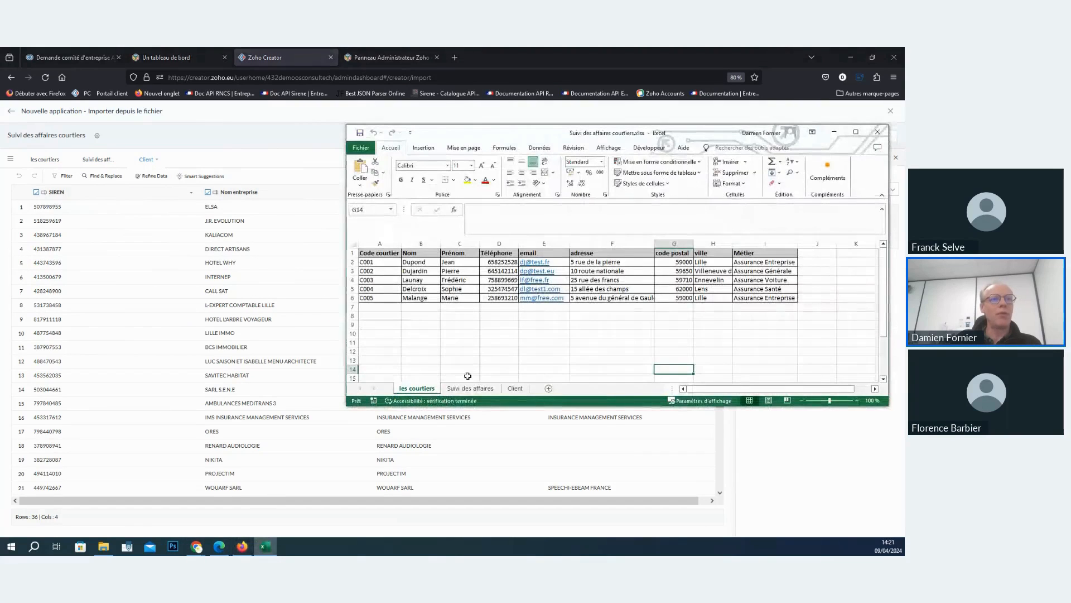
key(ctrl+Page_Down)
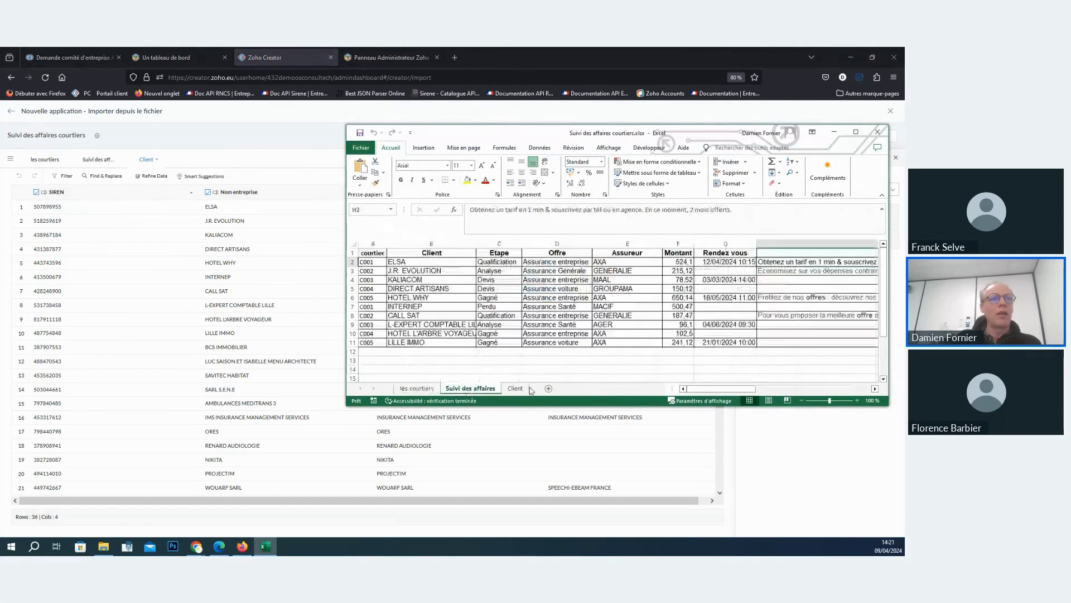
key(ctrl+Page_Down)
click(417, 389)
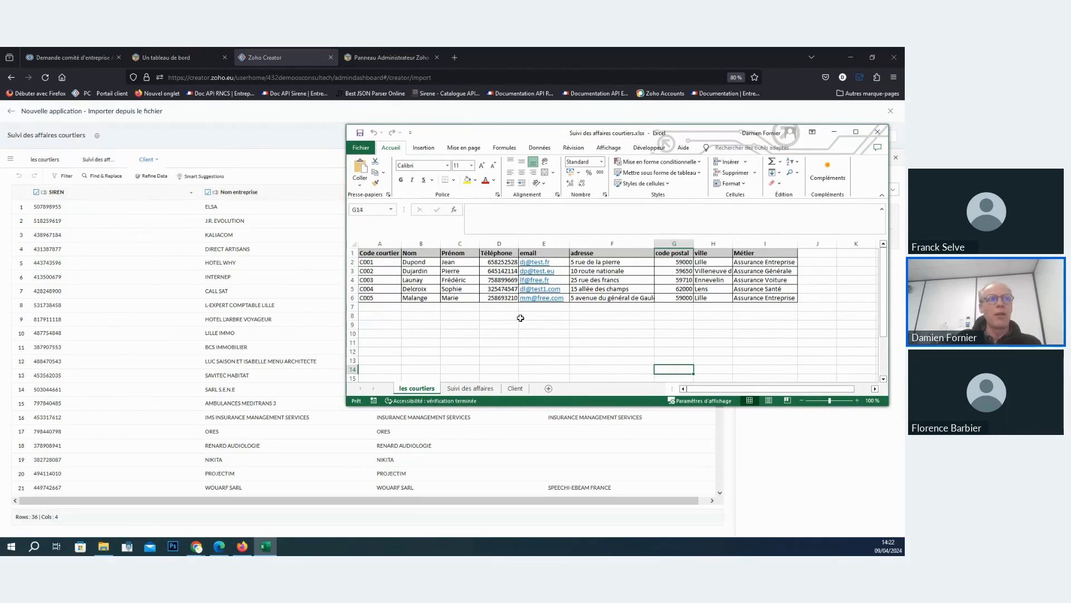
click(204, 152)
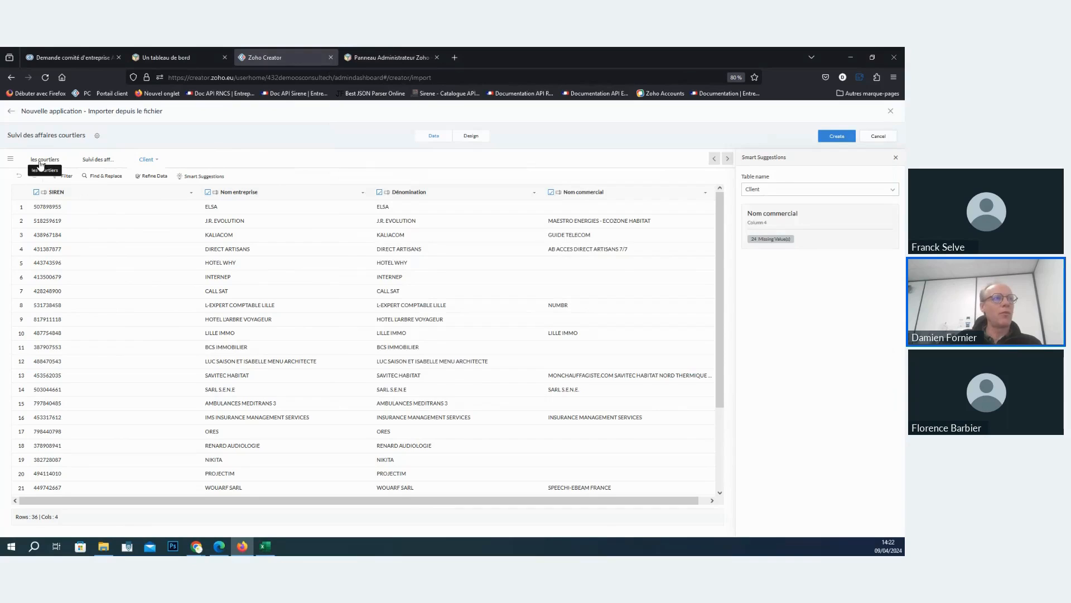
- Make the Code courtier field mandatory in the imported les courtiers table
click(37, 162)
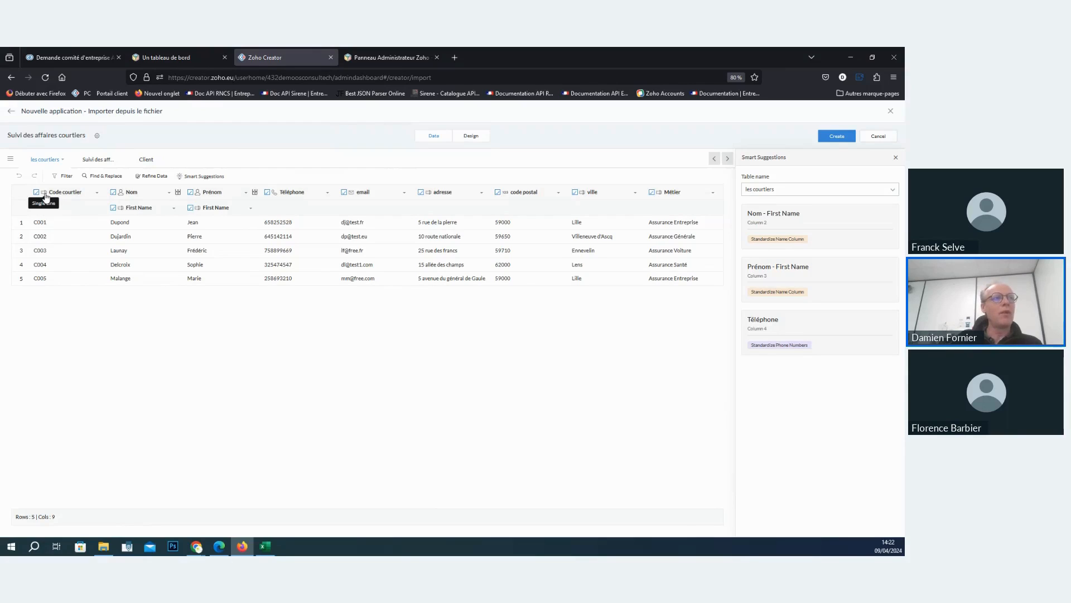
click(62, 192)
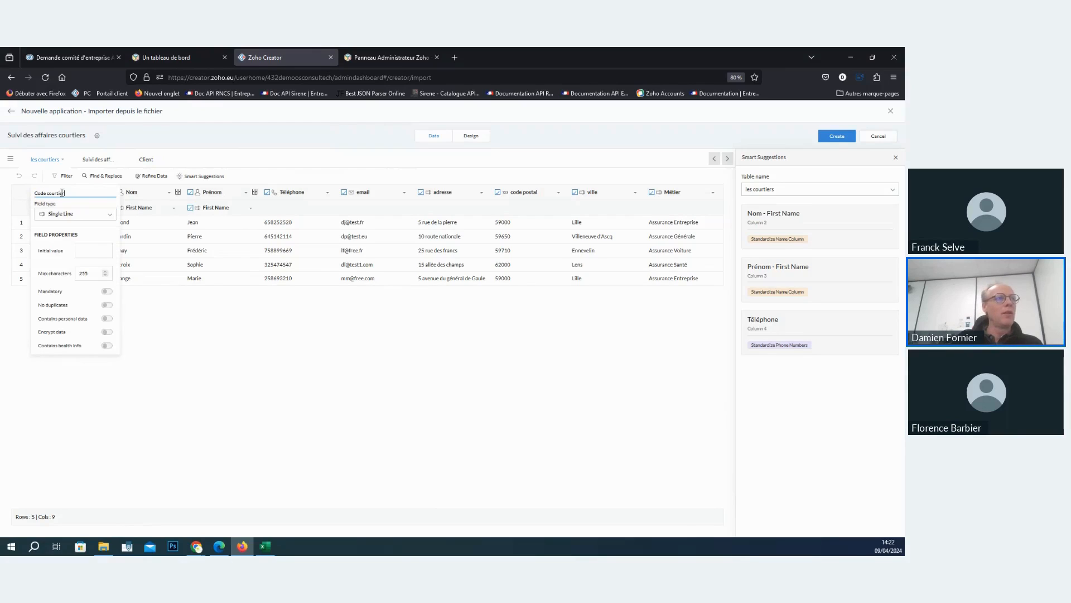
click(107, 291)
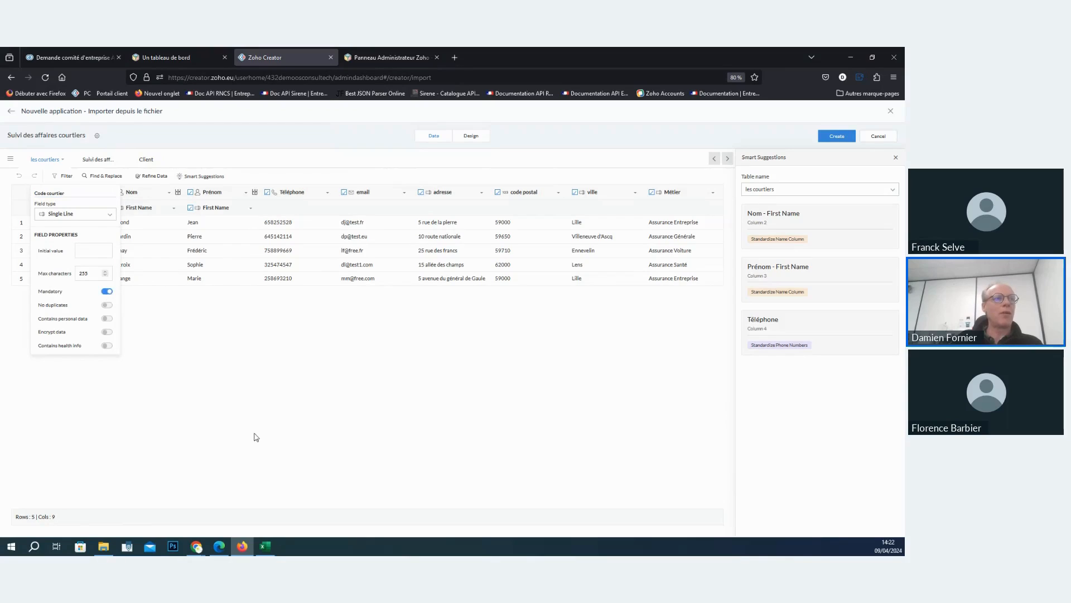
click(249, 405)
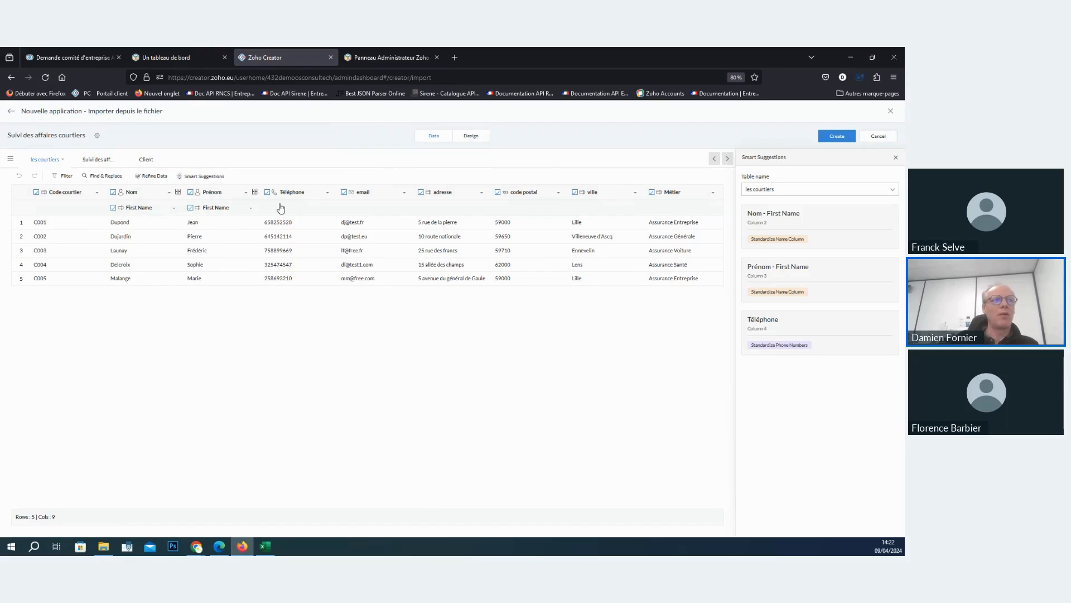
- Change the Nom column's field type to Single Line in the les courtiers table
click(238, 211)
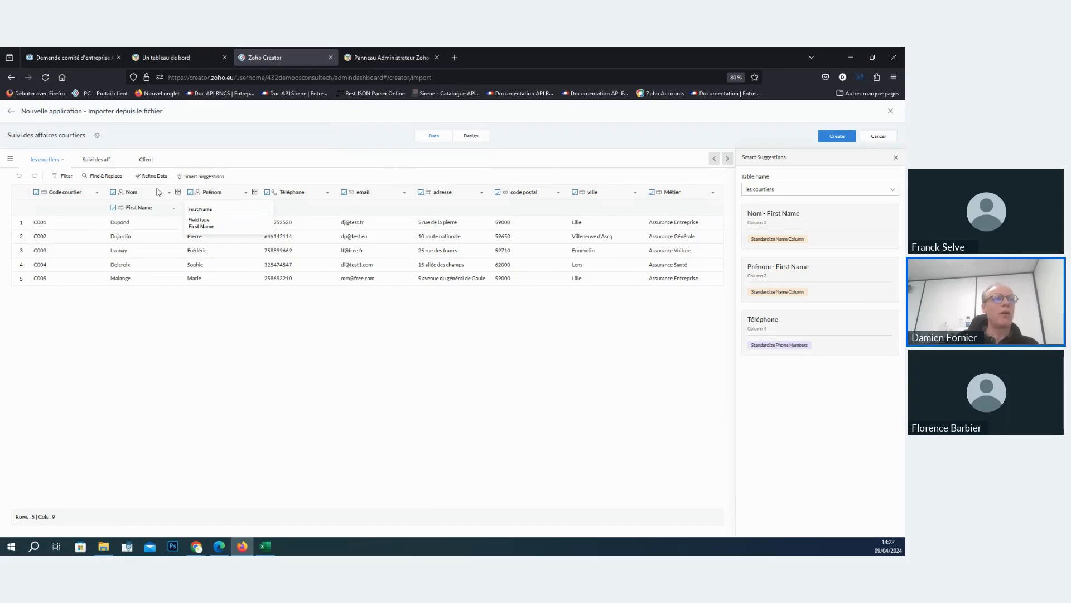
click(150, 206)
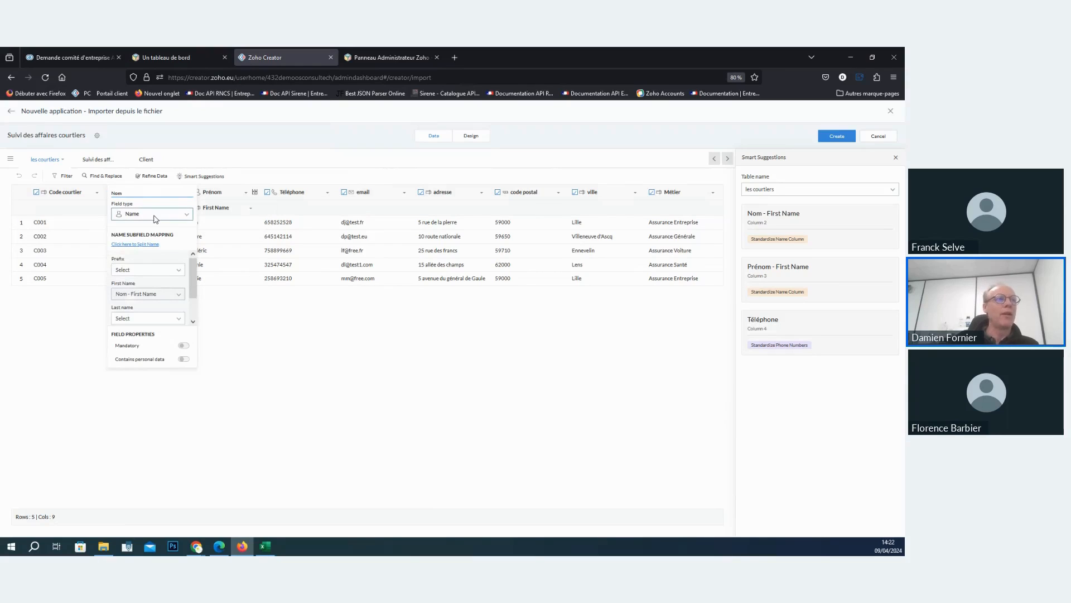
click(156, 216)
click(155, 216)
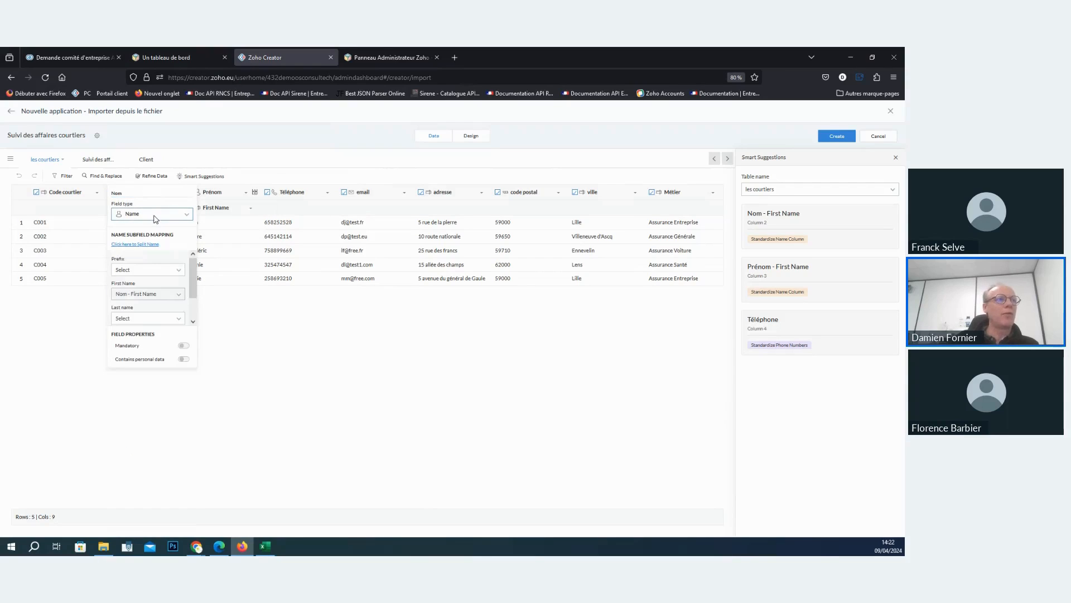
click(165, 275)
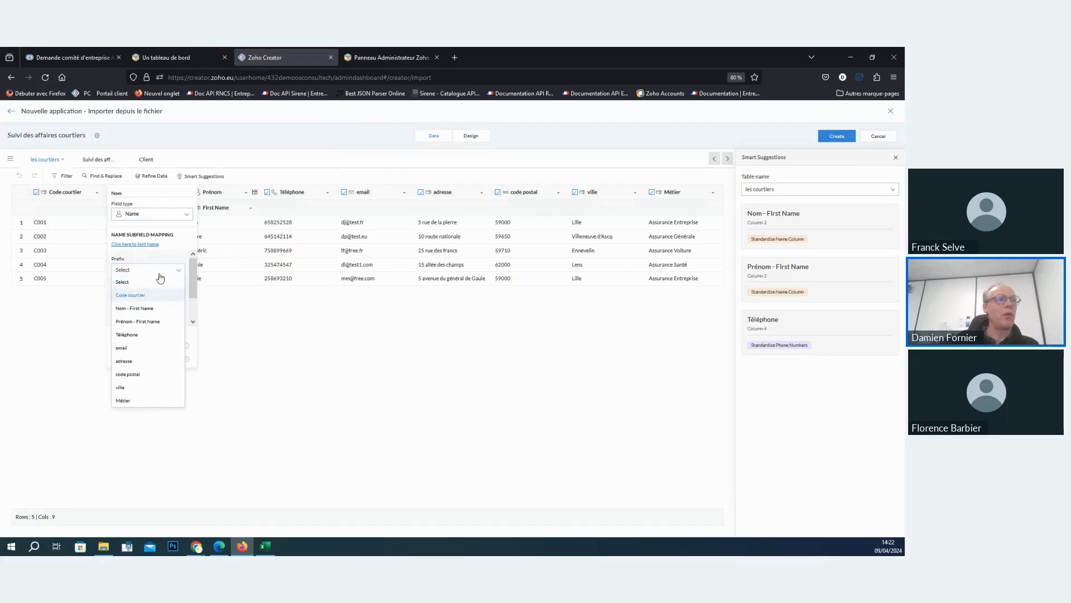
click(142, 214)
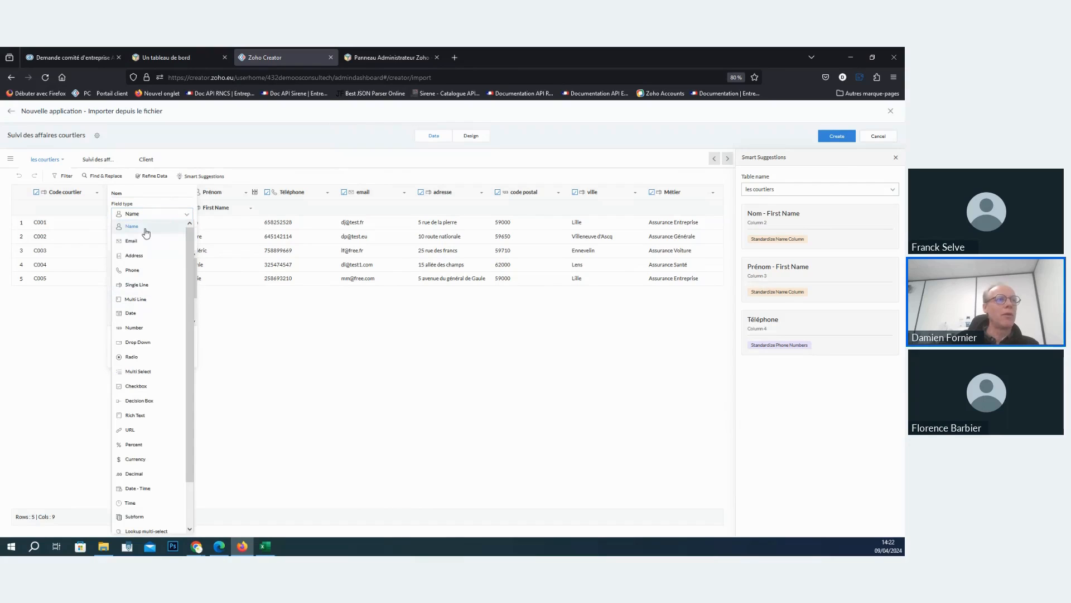
click(147, 285)
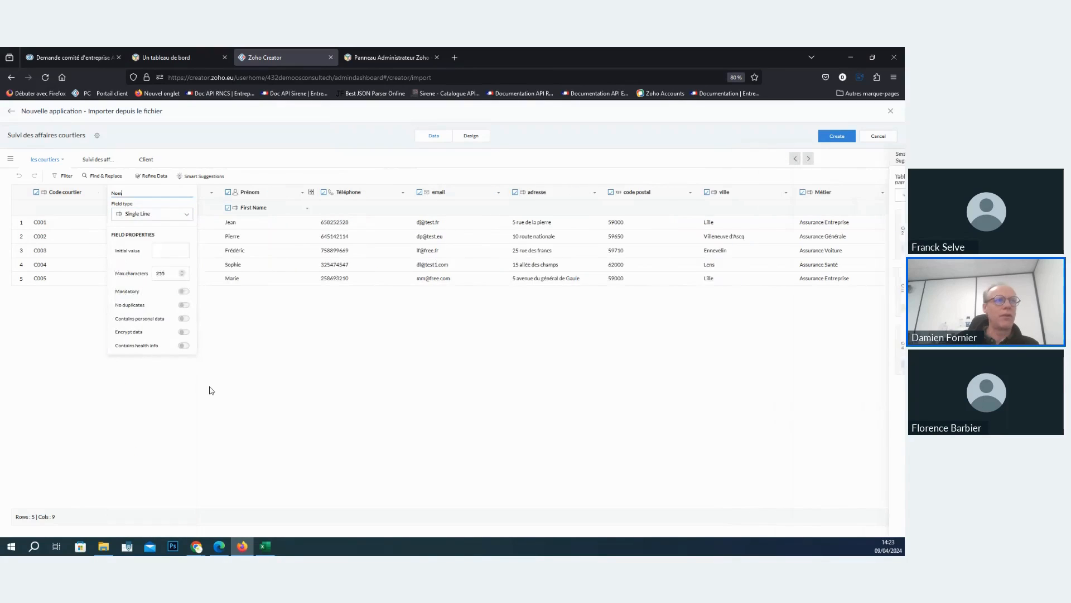
click(251, 374)
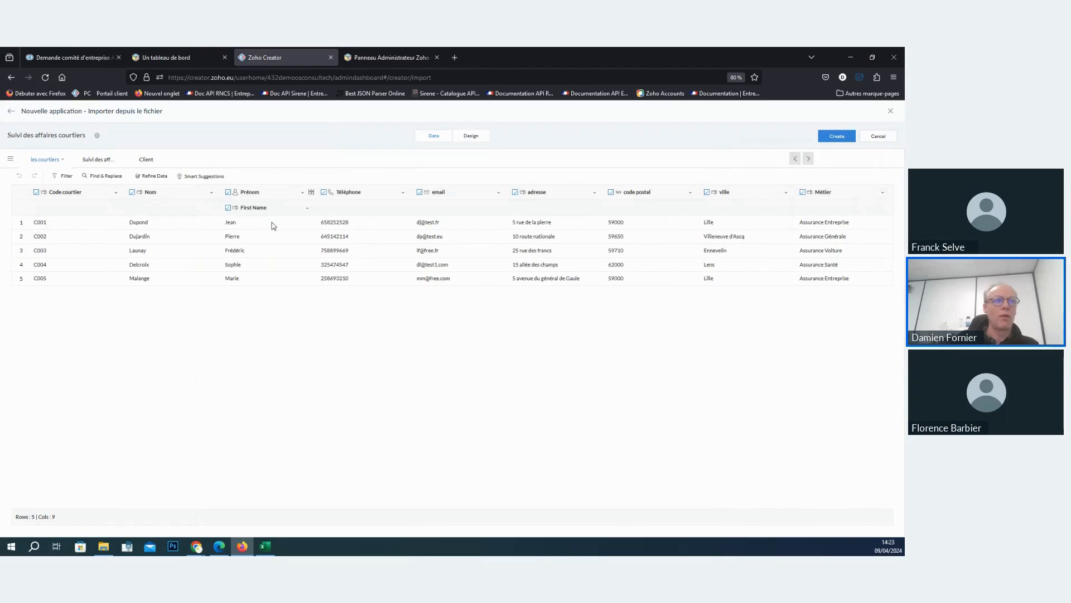
- Change the Prénom column's field type to Single Line in the les courtiers table
click(271, 194)
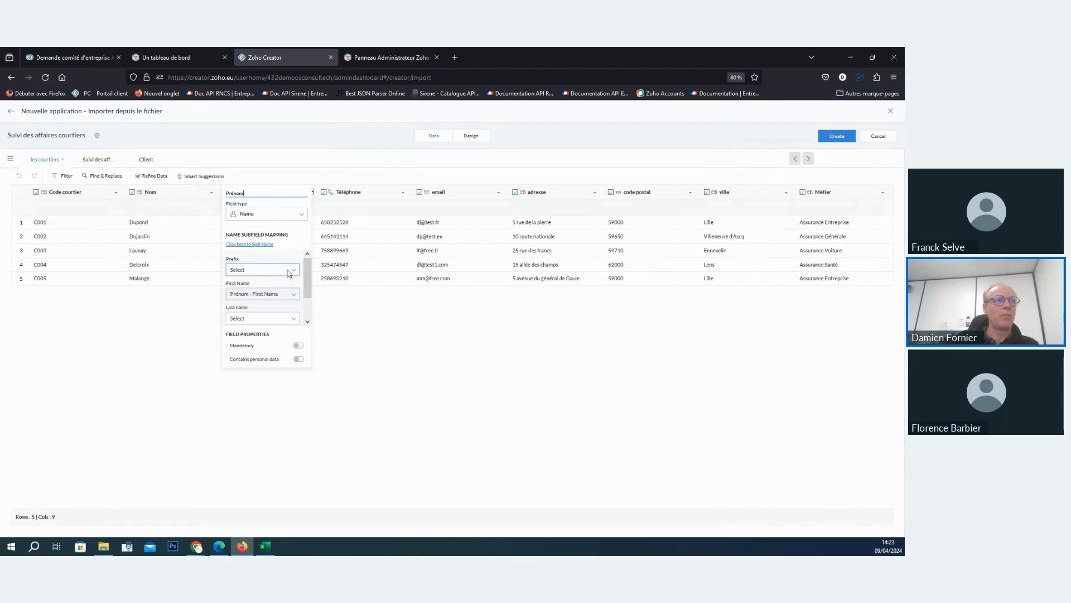
click(282, 218)
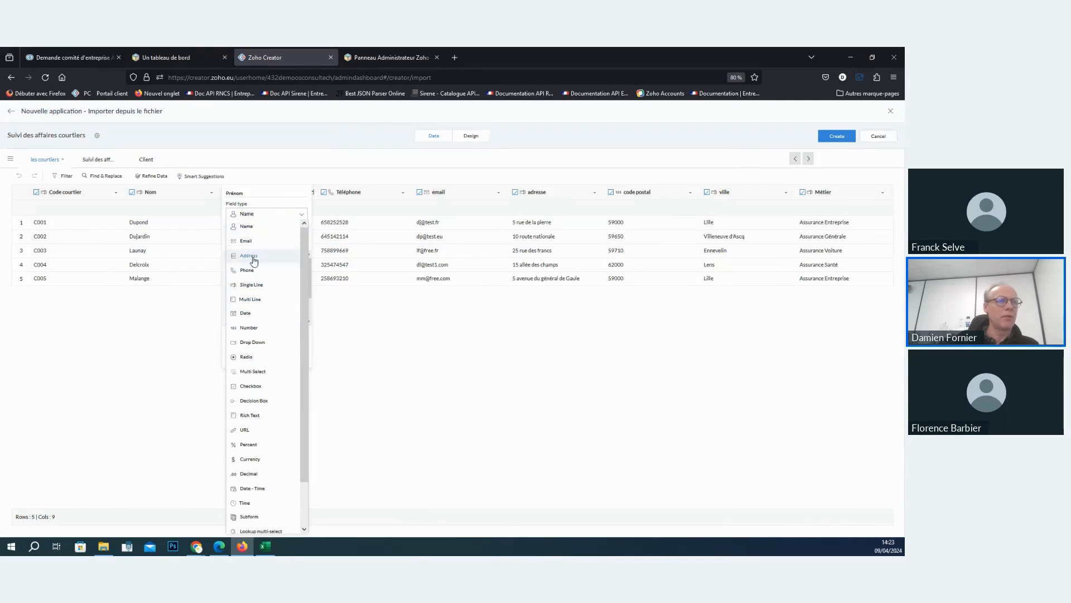
click(251, 284)
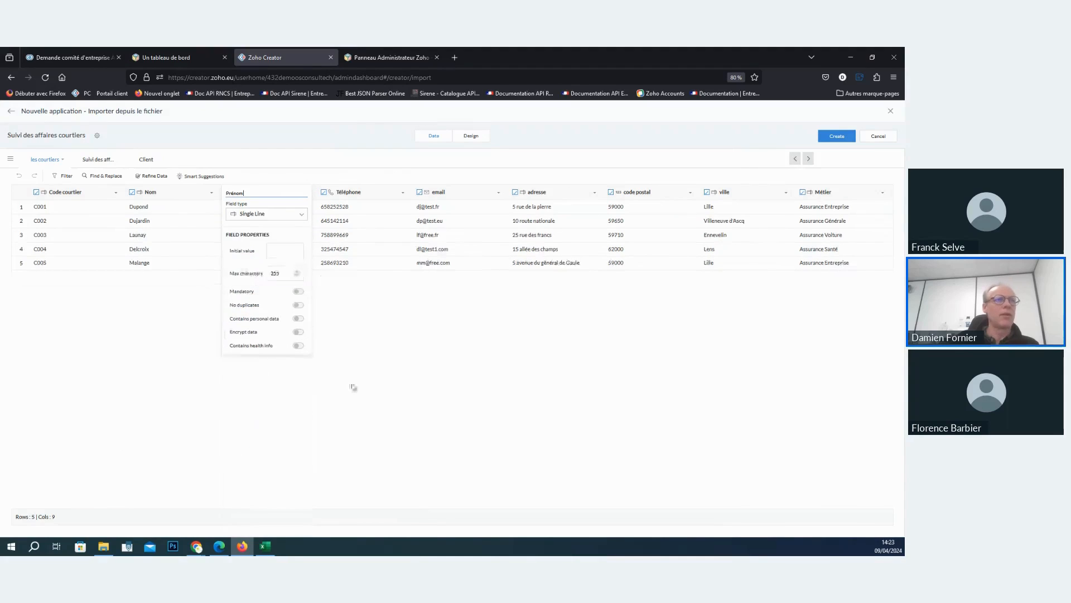
click(378, 362)
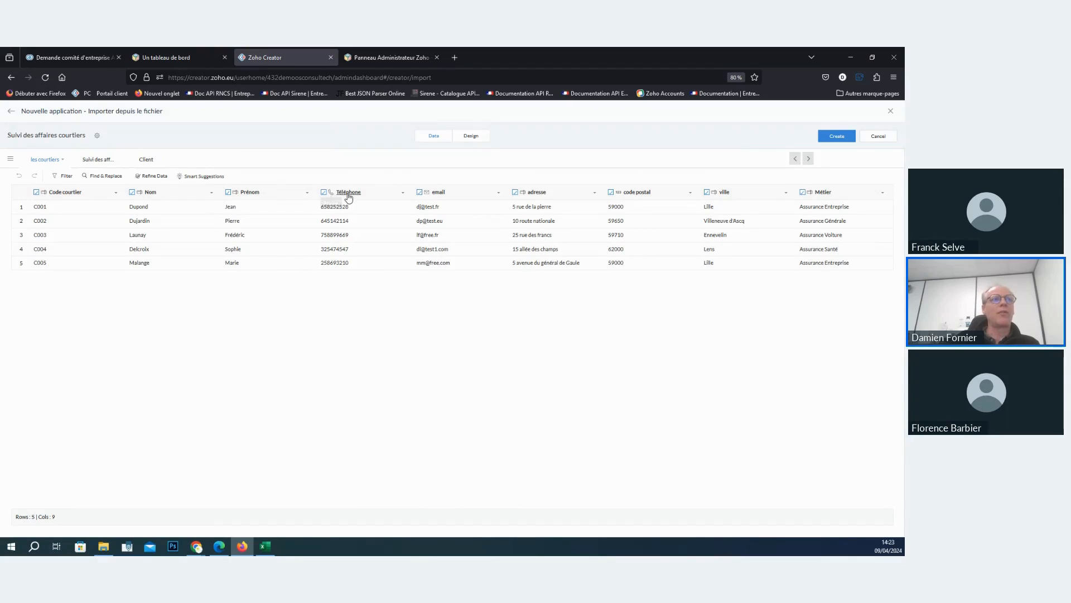
- Examine the Téléphone column's text transform options and bring up the les courtiers sheet in Excel for reference
click(403, 193)
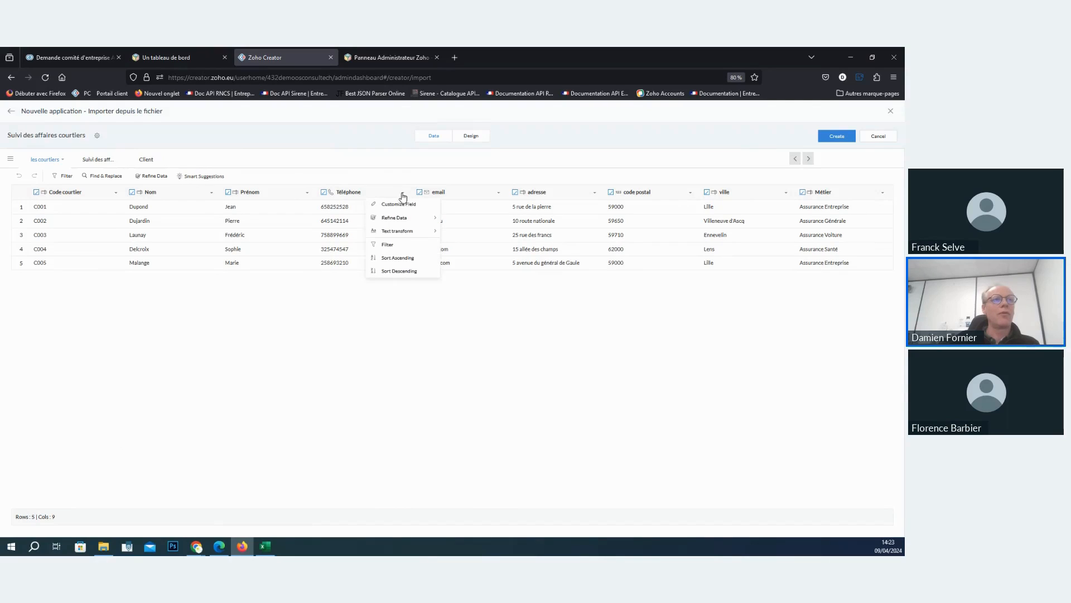
mouse_move(410, 235)
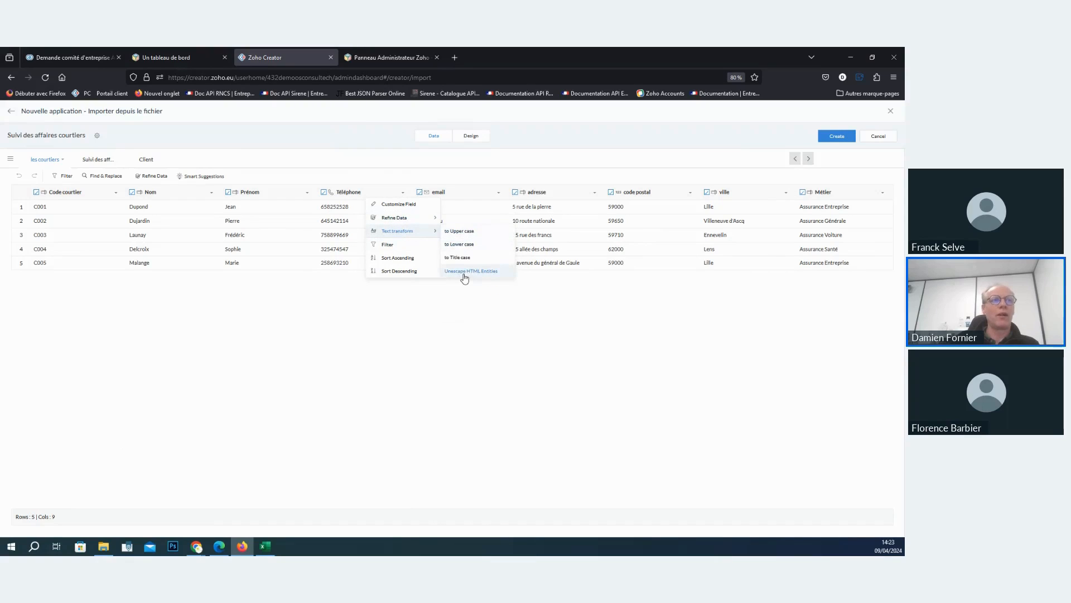
click(368, 333)
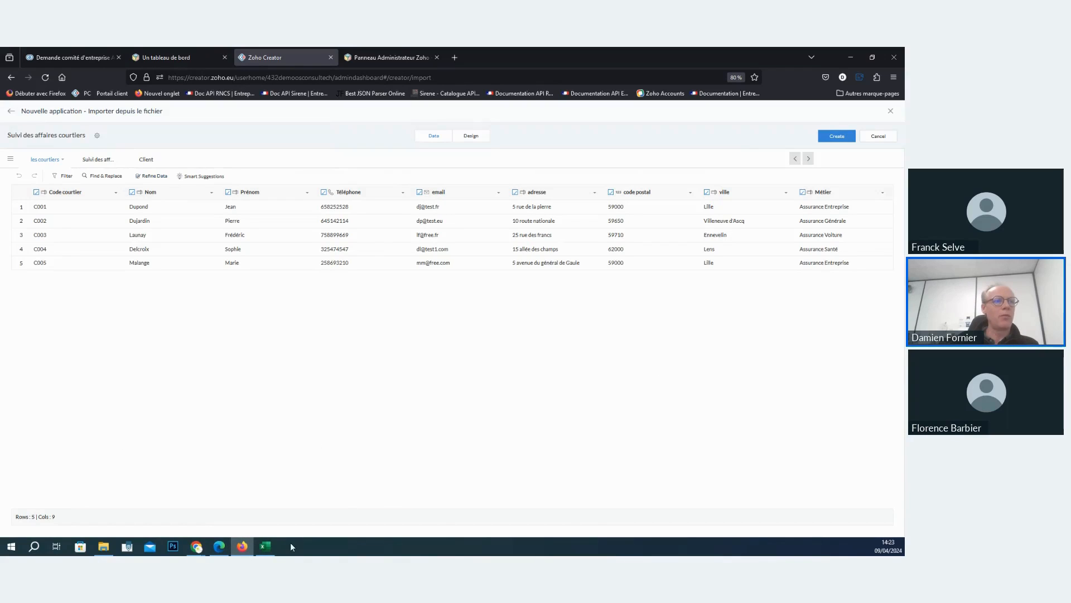
click(263, 550)
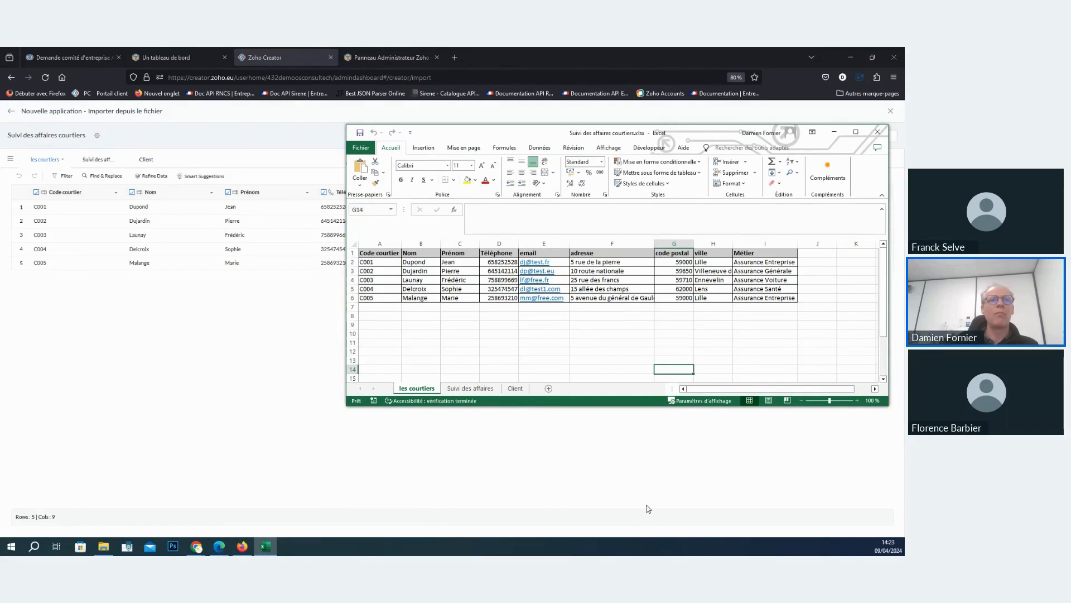
- Return to Zoho Creator and change the adresse column's field type to Address in the les courtiers table
click(636, 458)
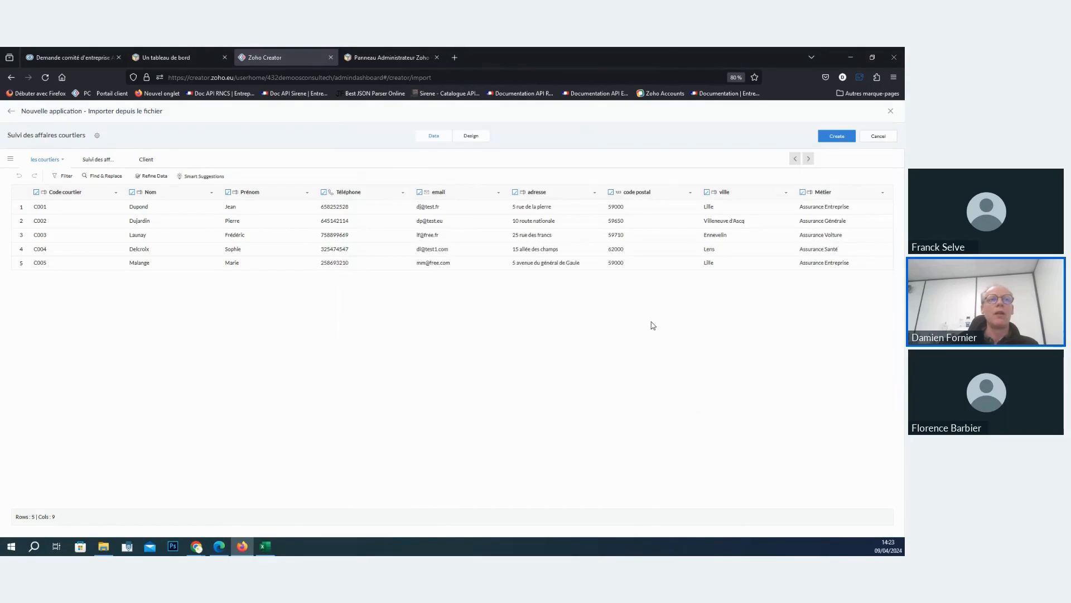
click(575, 192)
click(562, 215)
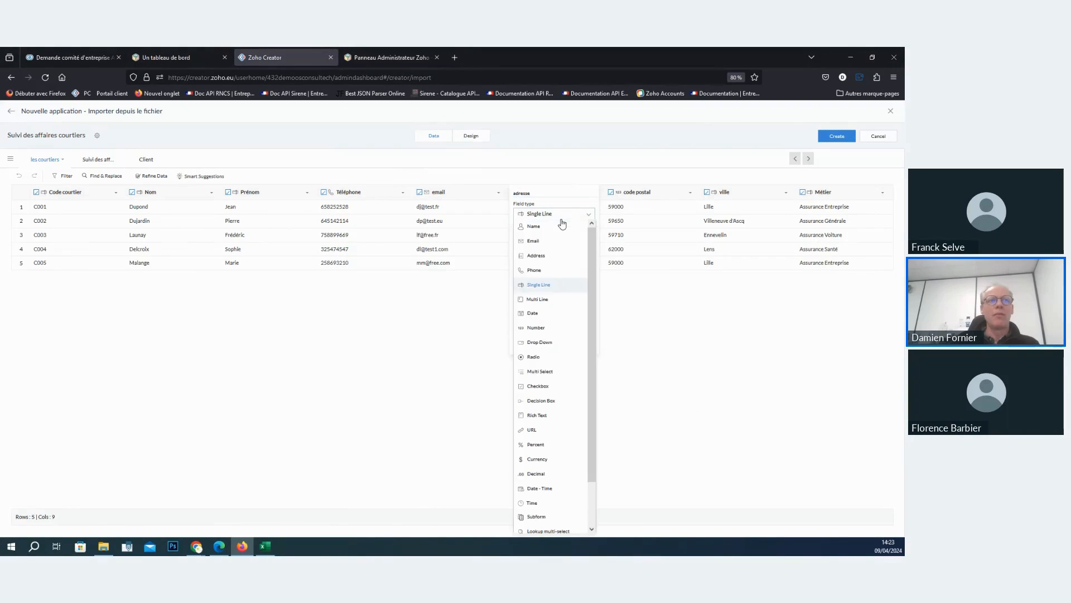
click(555, 255)
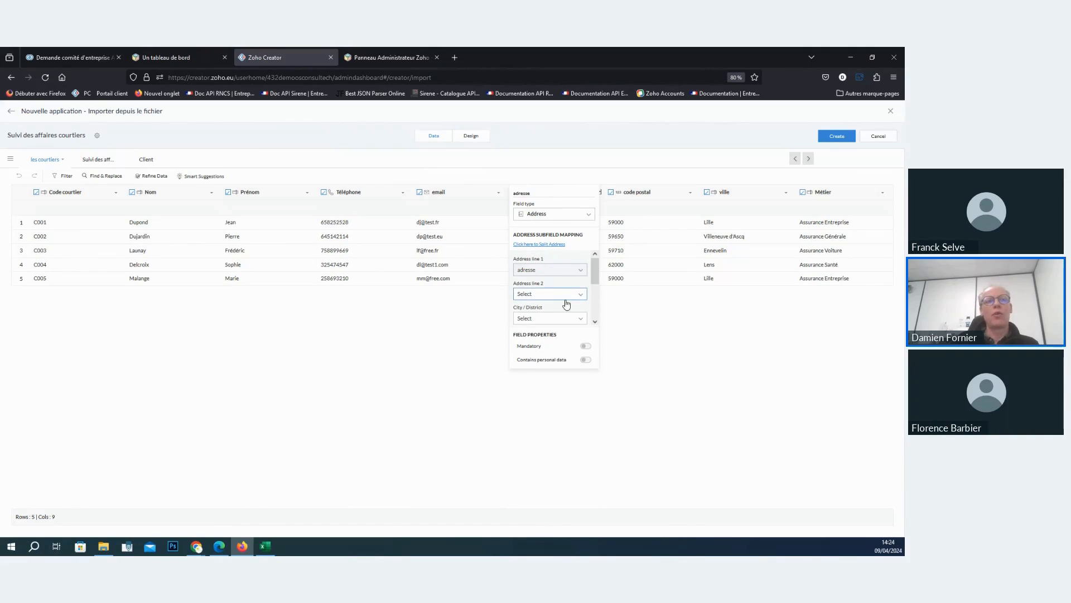
click(662, 330)
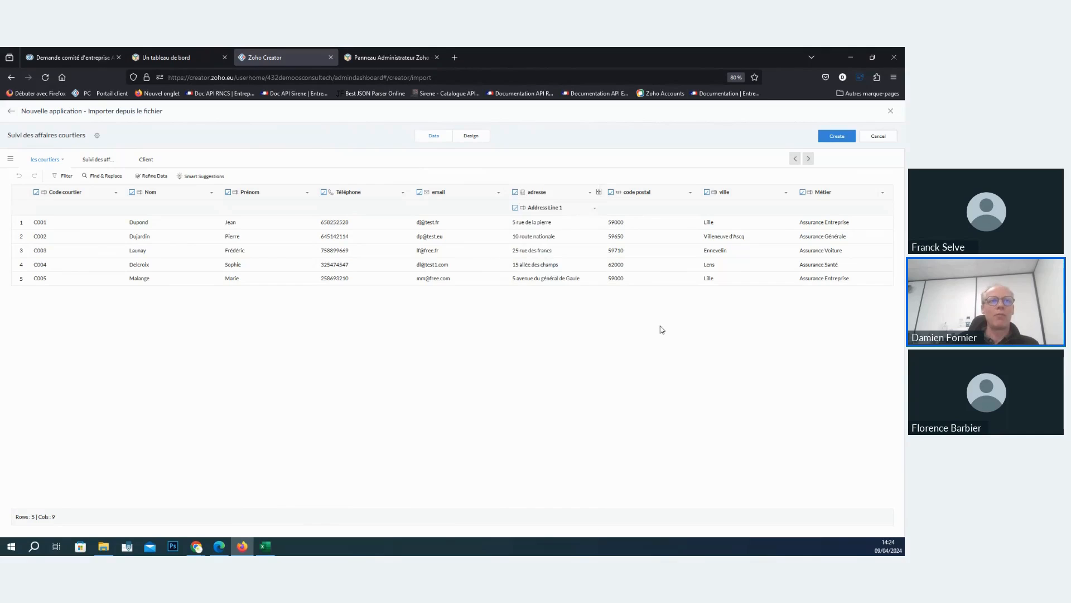
- Change the code postal column's field type to Address and split it into address subfields
click(658, 193)
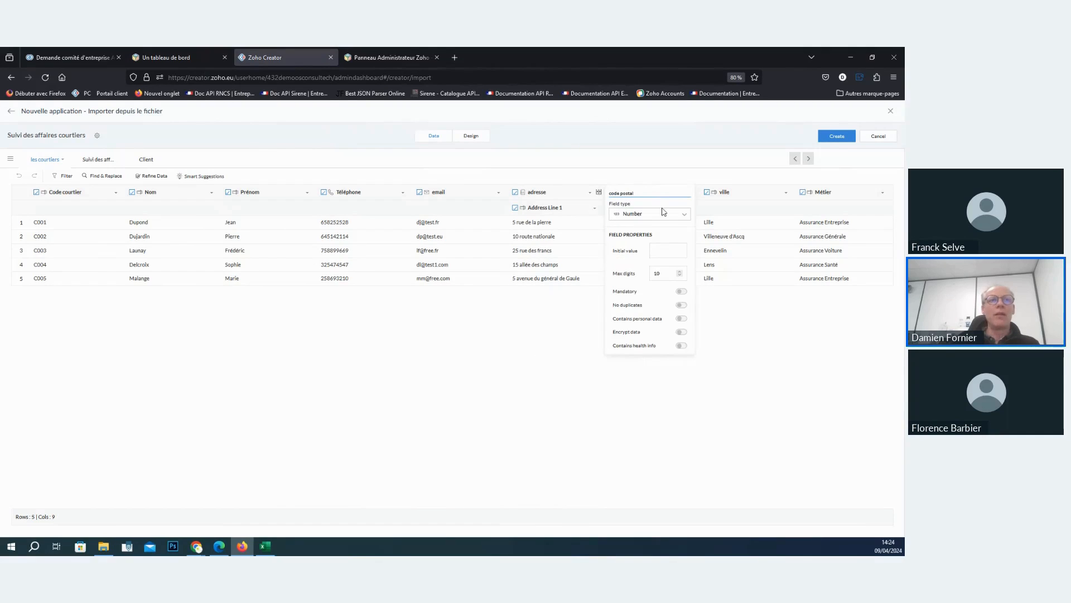
click(658, 215)
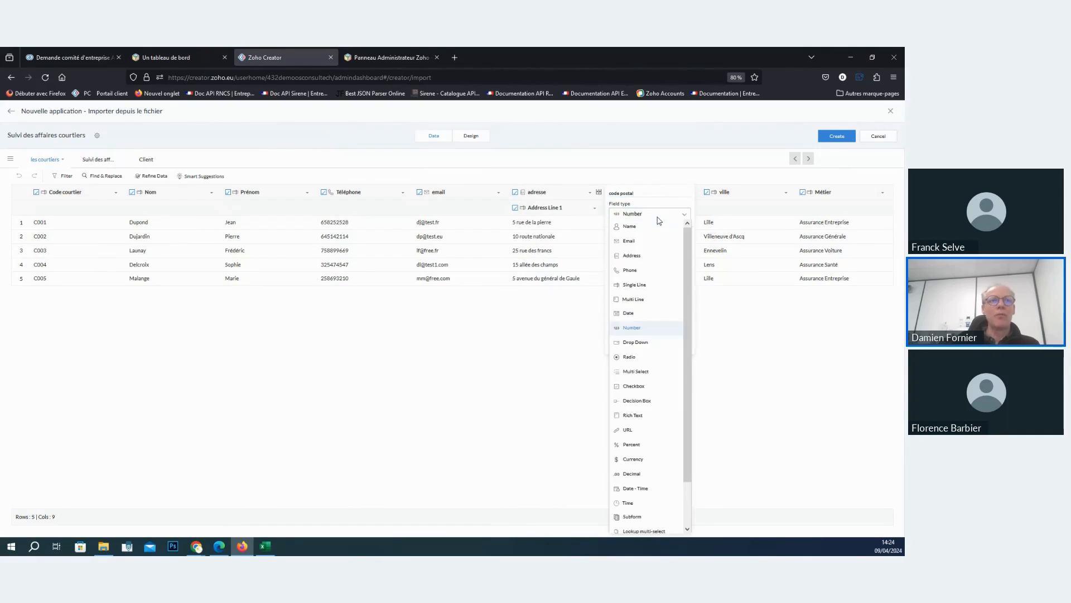
click(643, 256)
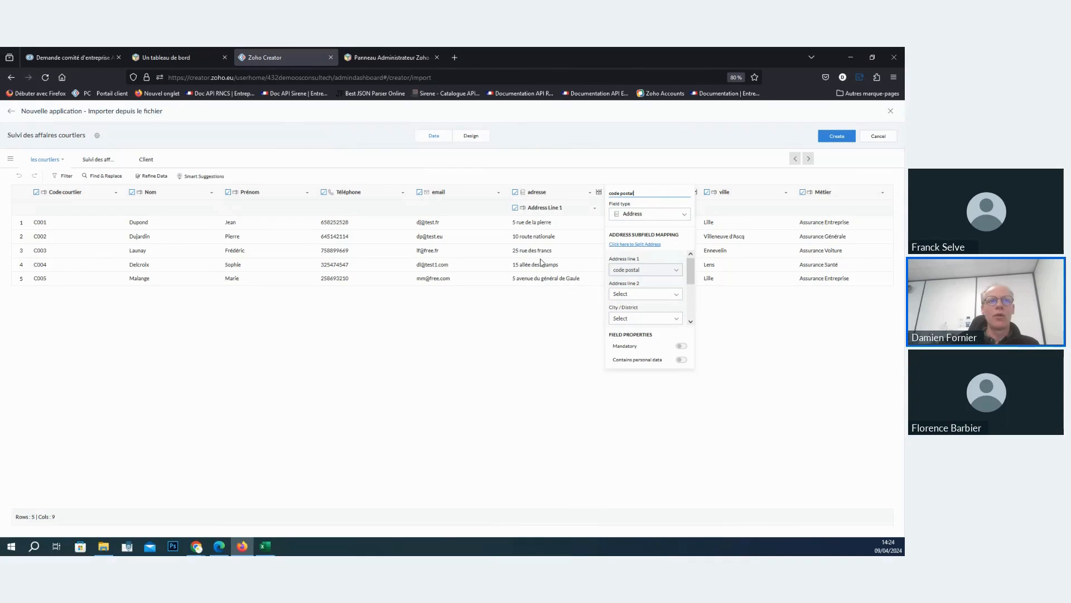
click(646, 245)
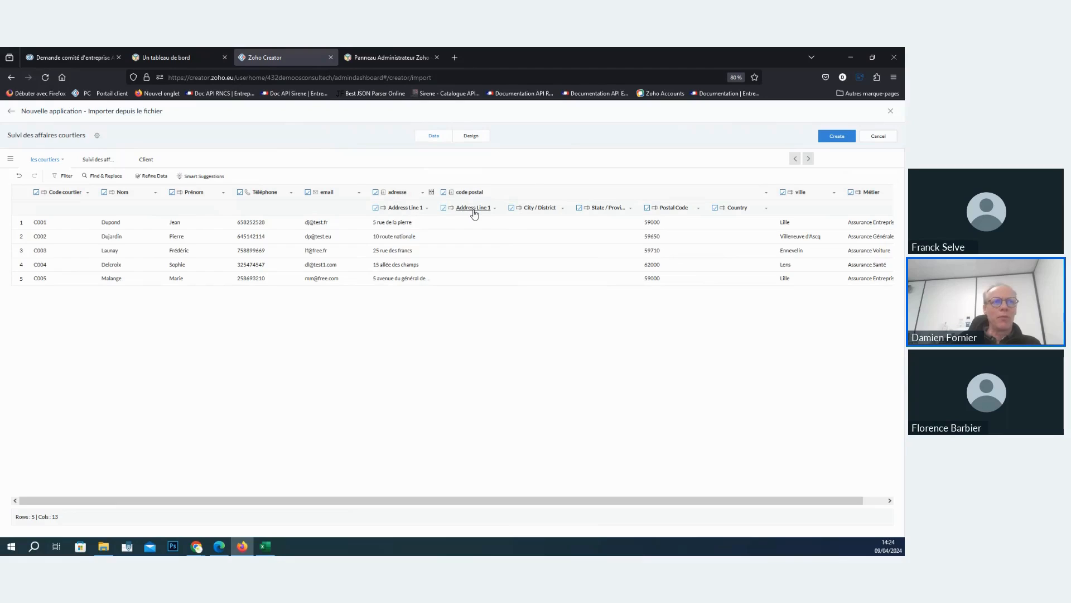
- Split the full addresses of the adresse column into subfields and check its City / District subfield
click(431, 193)
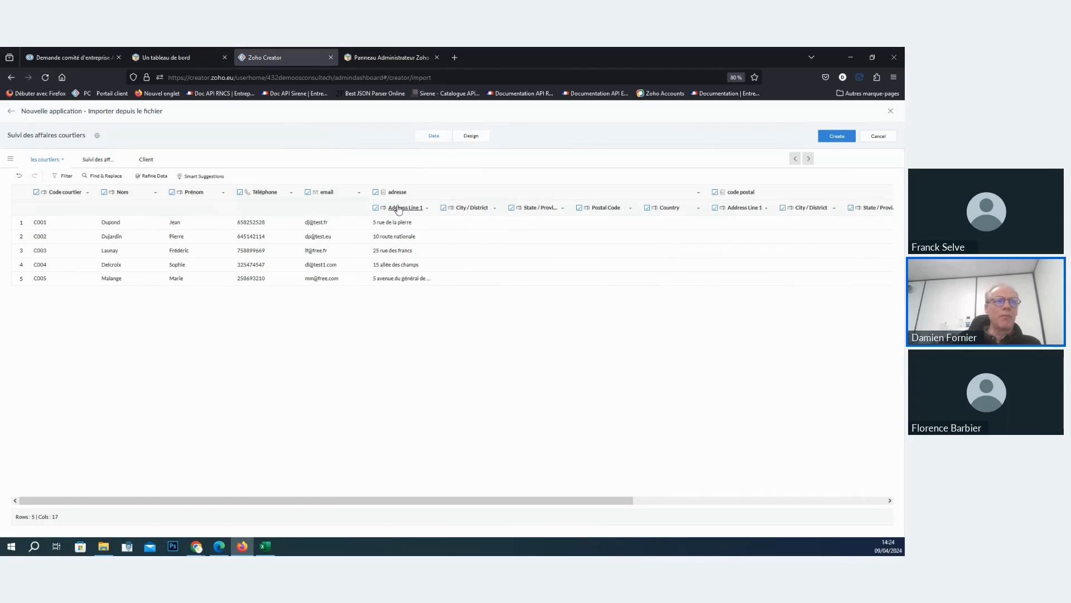
click(463, 209)
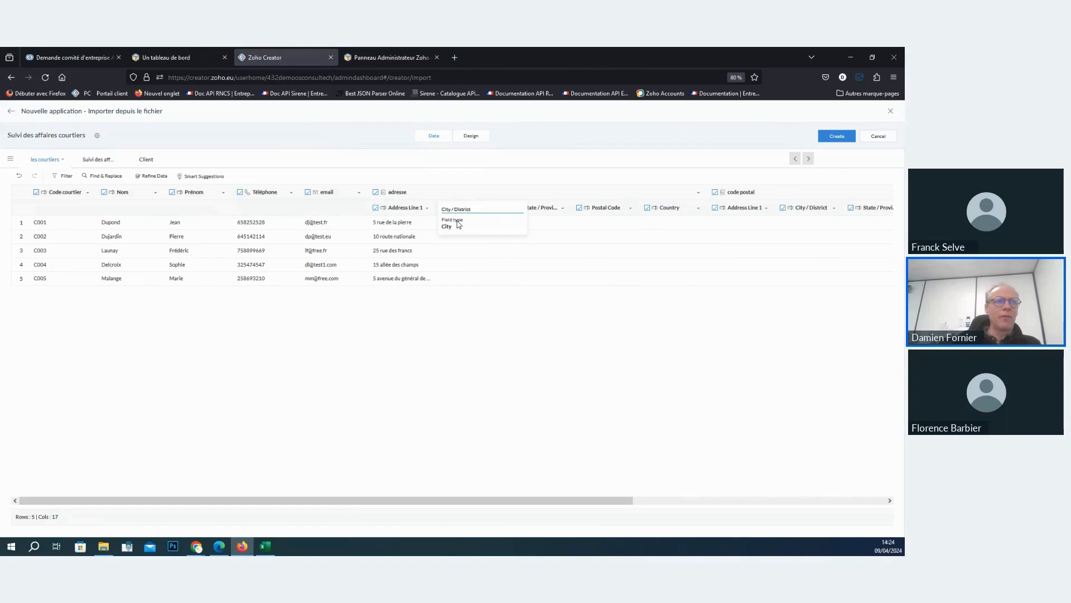
click(608, 225)
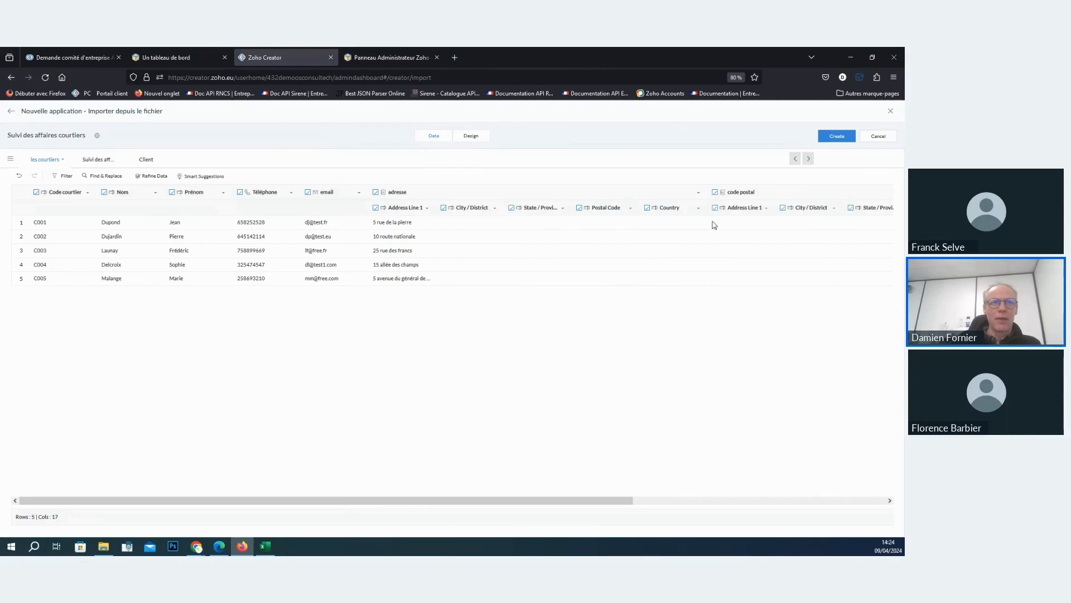
- Inspect the code postal column's State / Province and Postal Code subfields, and try excluding the whole column from the import
drag(359, 500, 489, 499)
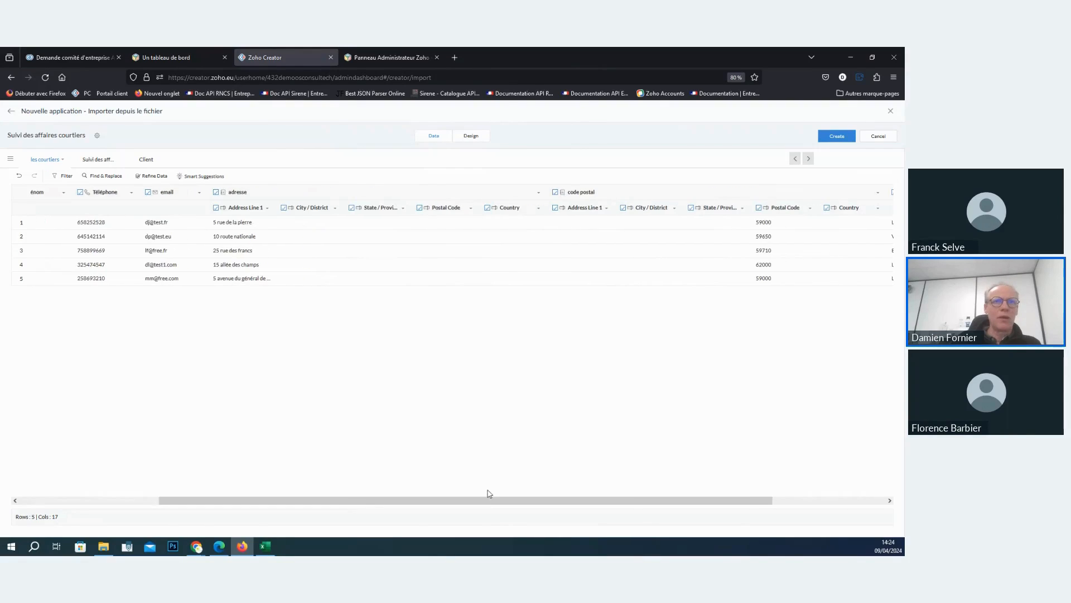
click(720, 208)
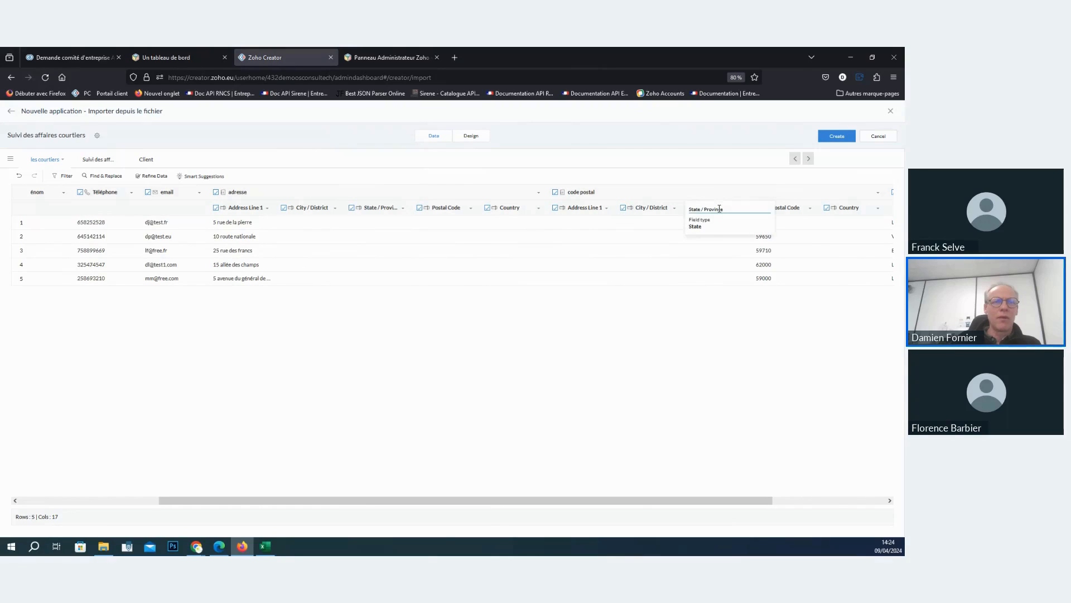
click(705, 312)
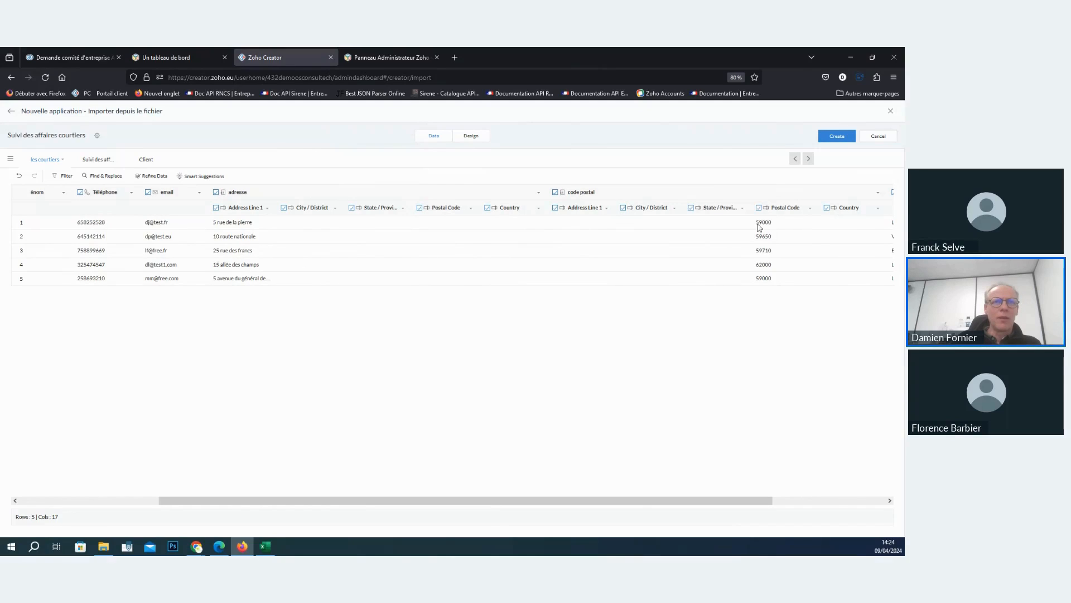
click(776, 211)
click(578, 329)
click(555, 192)
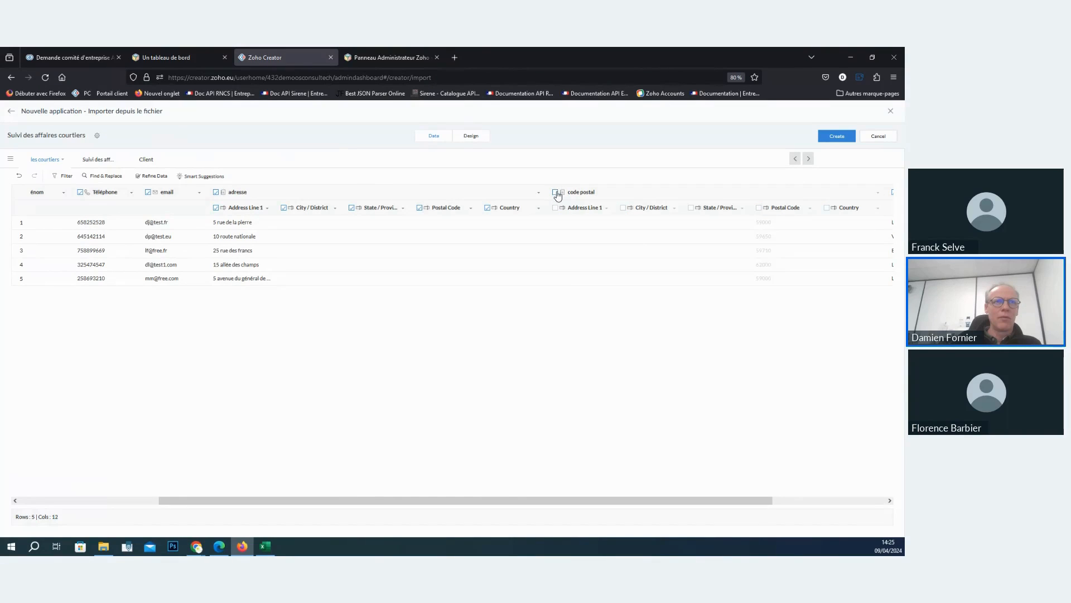
click(555, 193)
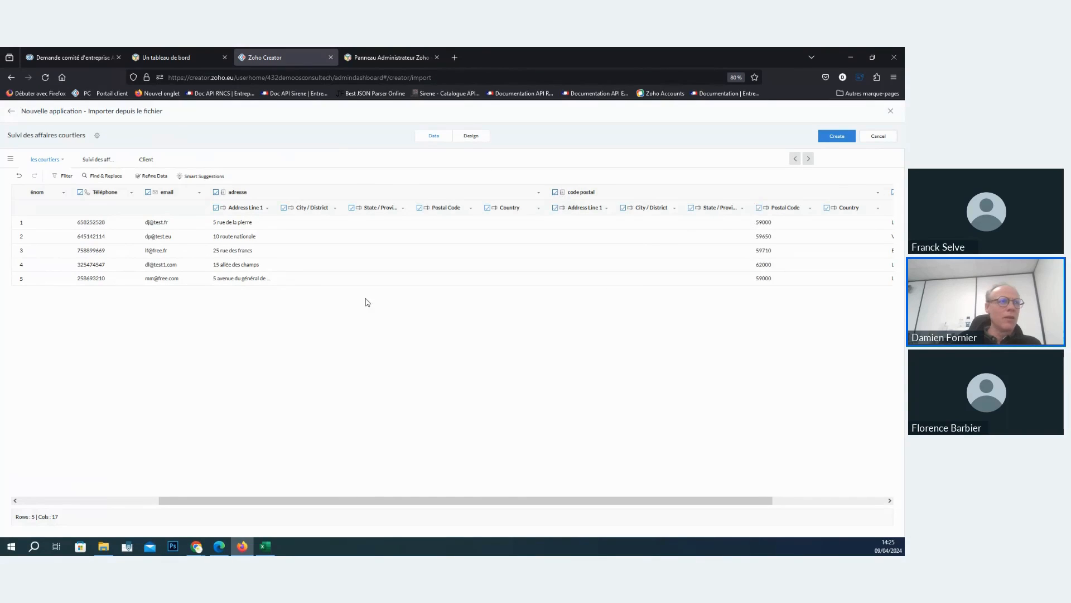
- Change the ville column's field type to Address and split it into address subfields
drag(313, 501, 509, 490)
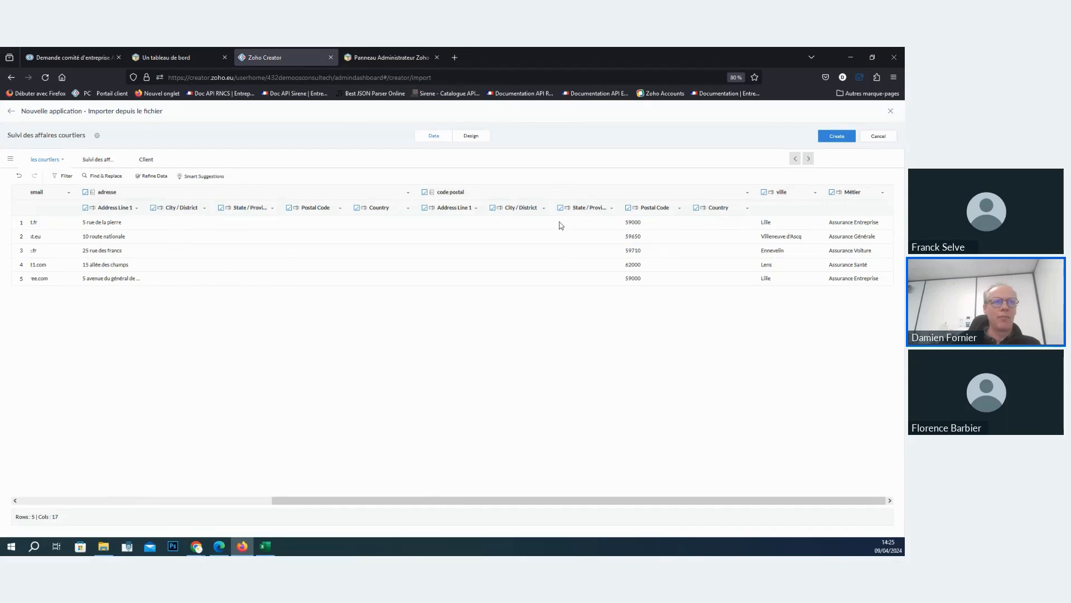
click(782, 192)
click(802, 214)
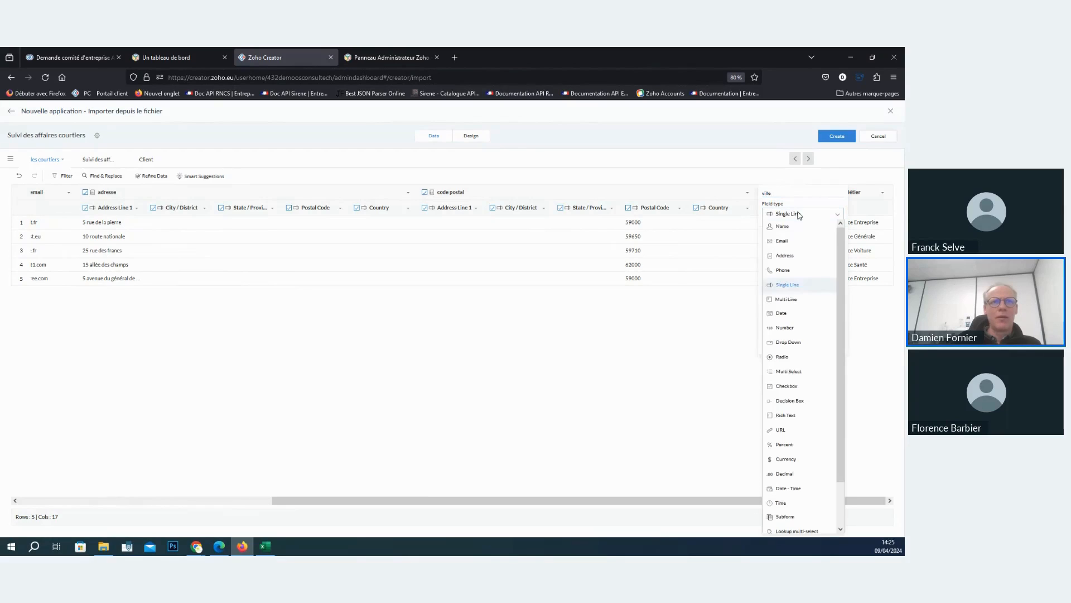
click(798, 252)
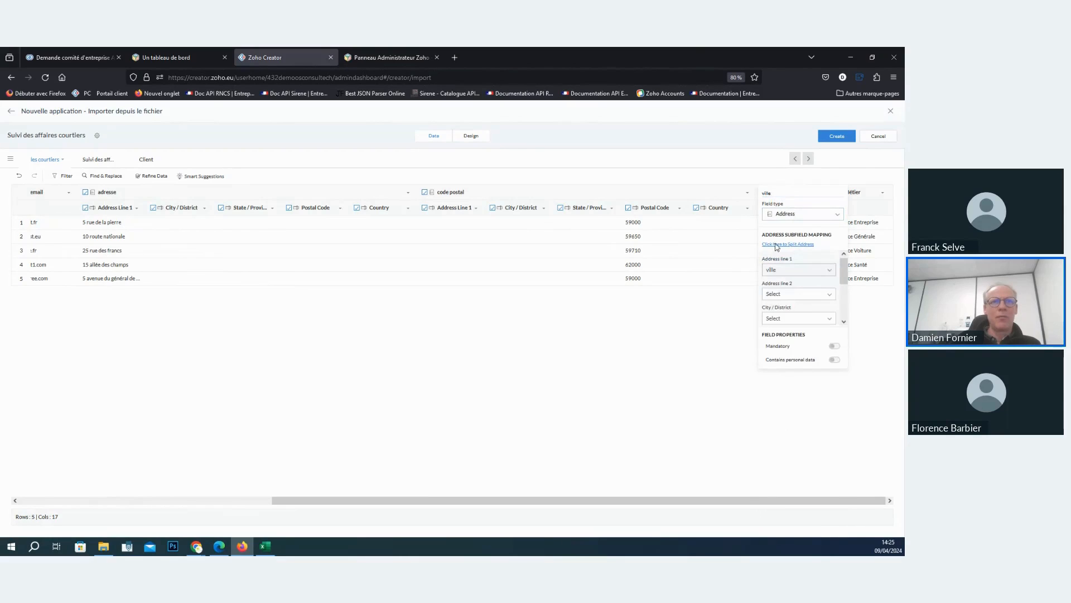
click(777, 244)
- Change the Métier column's field type to Drop Down in the les courtiers table
drag(283, 501, 614, 502)
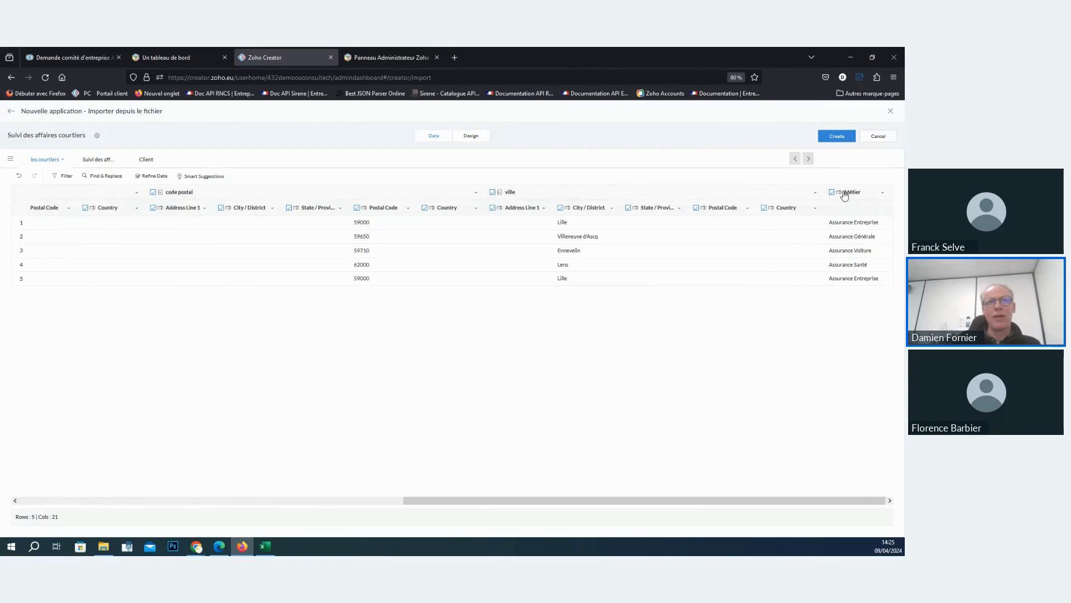
click(856, 193)
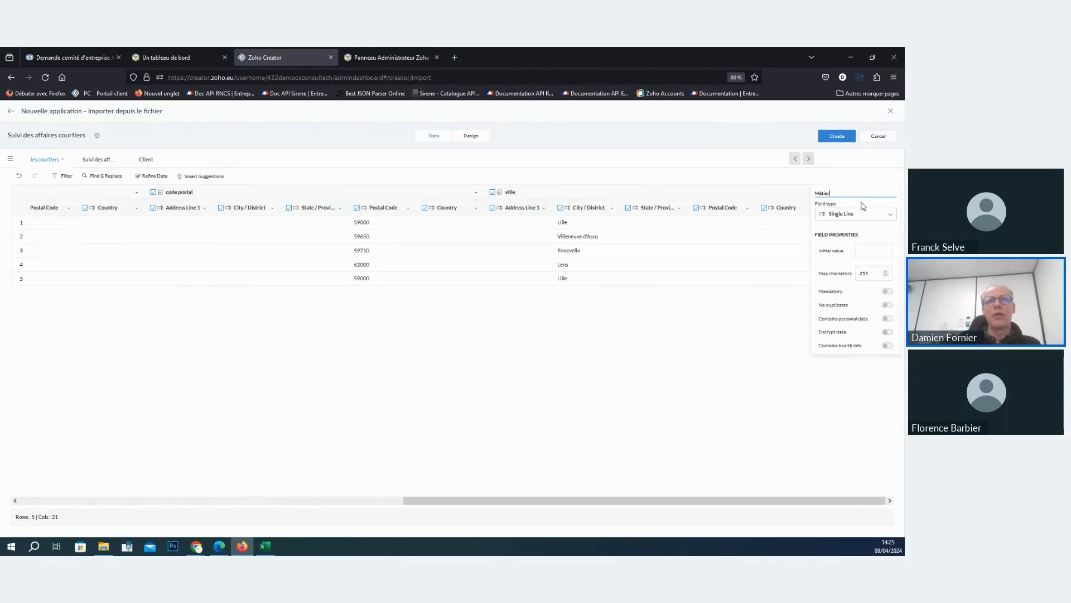
click(862, 213)
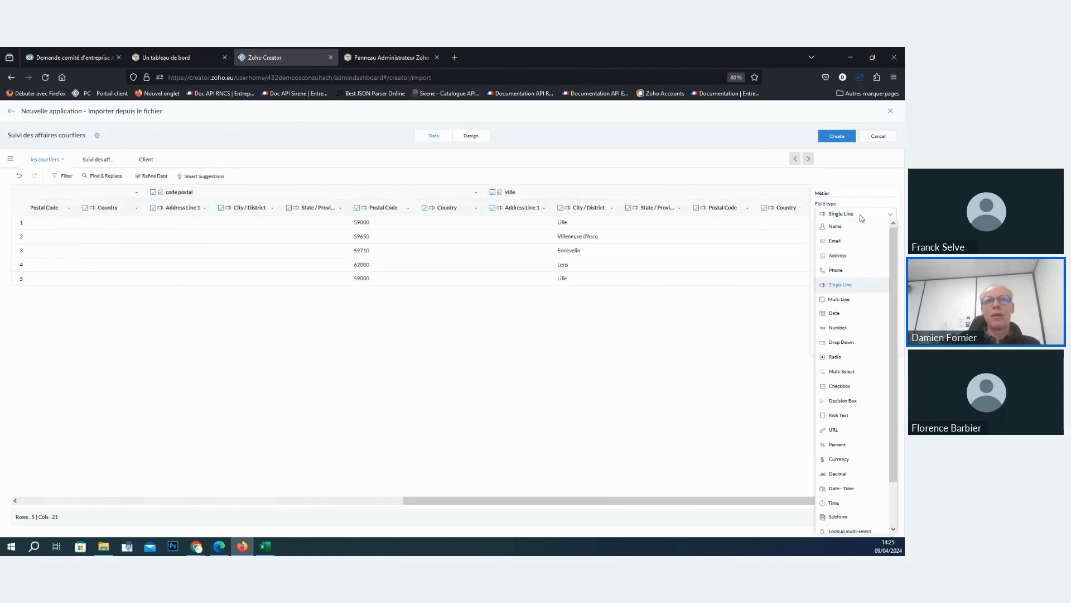
click(853, 349)
click(860, 305)
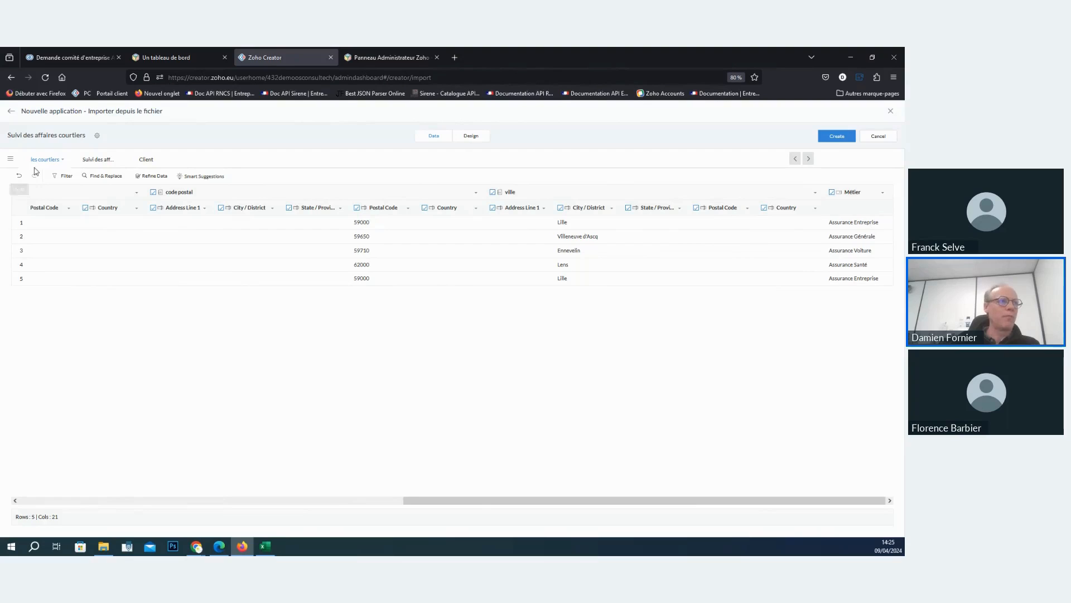
- Review the Client, Suivi des affaires and les courtiers tables to see which columns link them
click(149, 161)
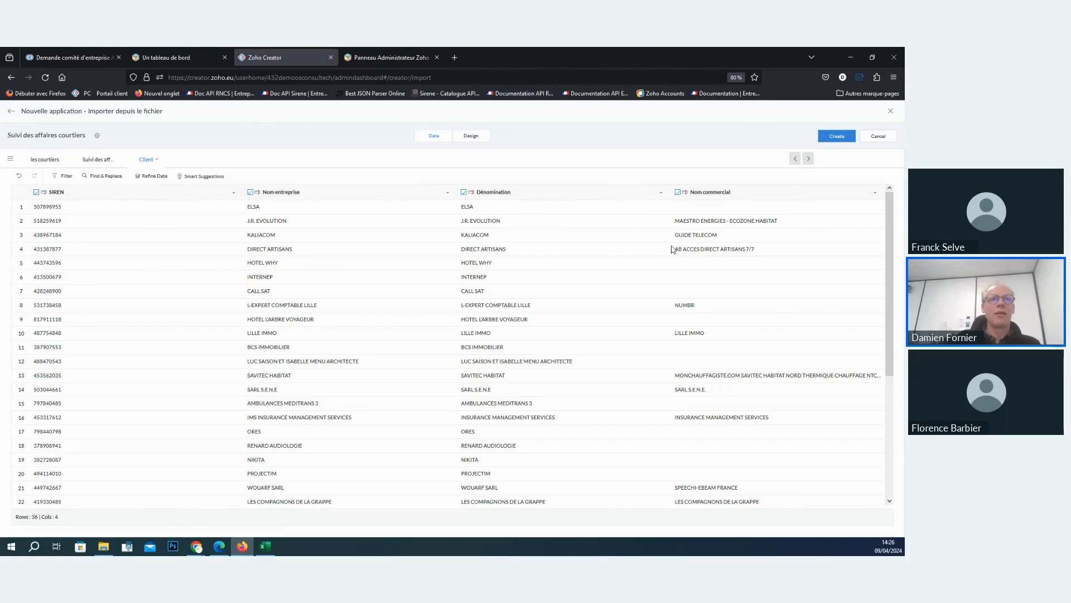
click(96, 161)
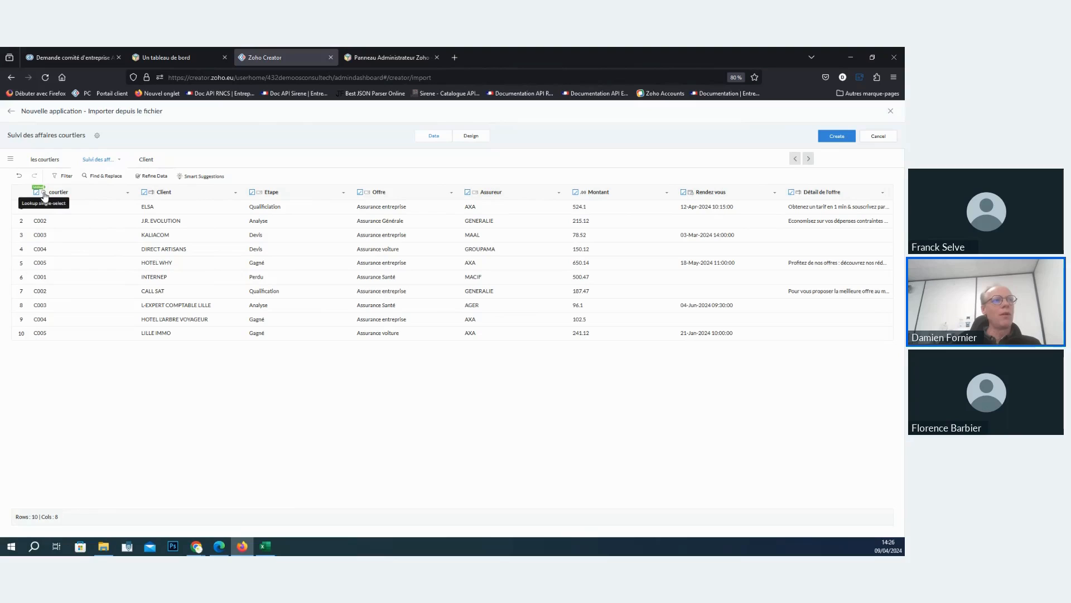
click(44, 163)
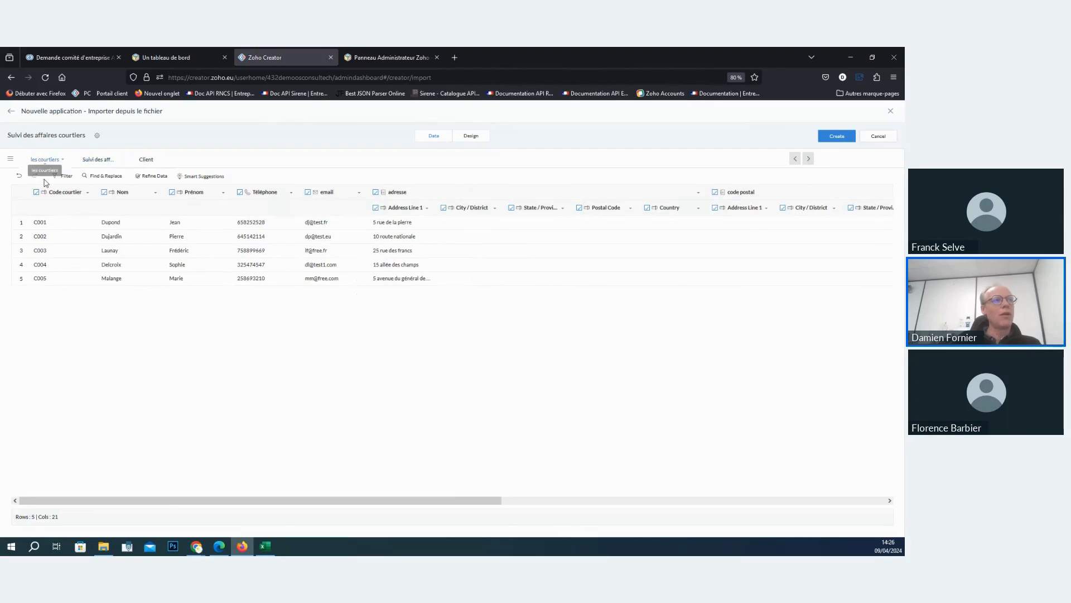
click(94, 160)
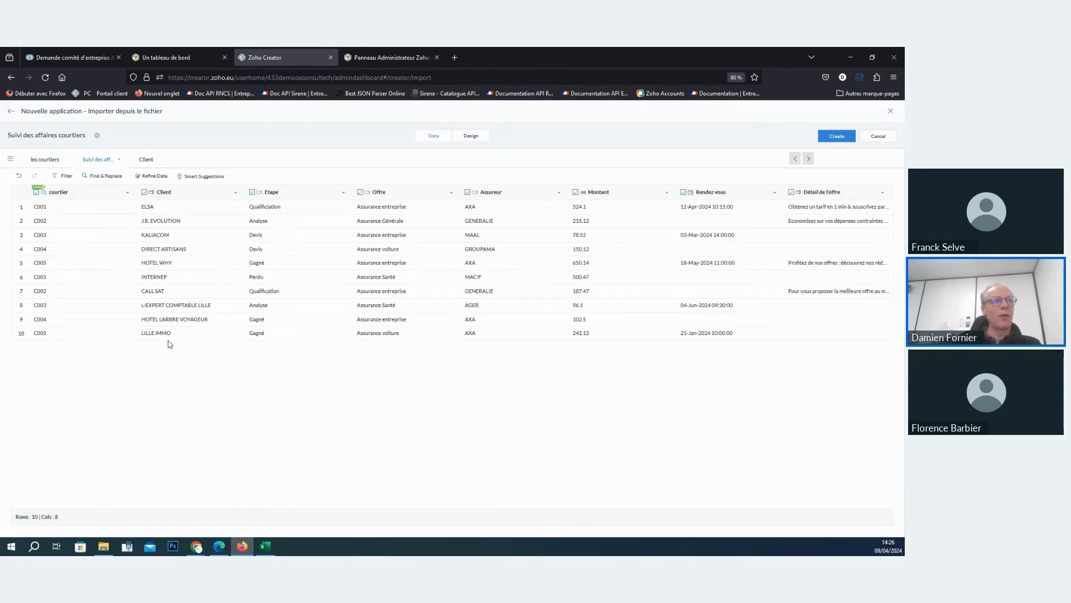
click(148, 161)
- Make the Client column of the Suivi des affaires table a Lookup single-select on the Client table's Nom entreprise column
click(100, 161)
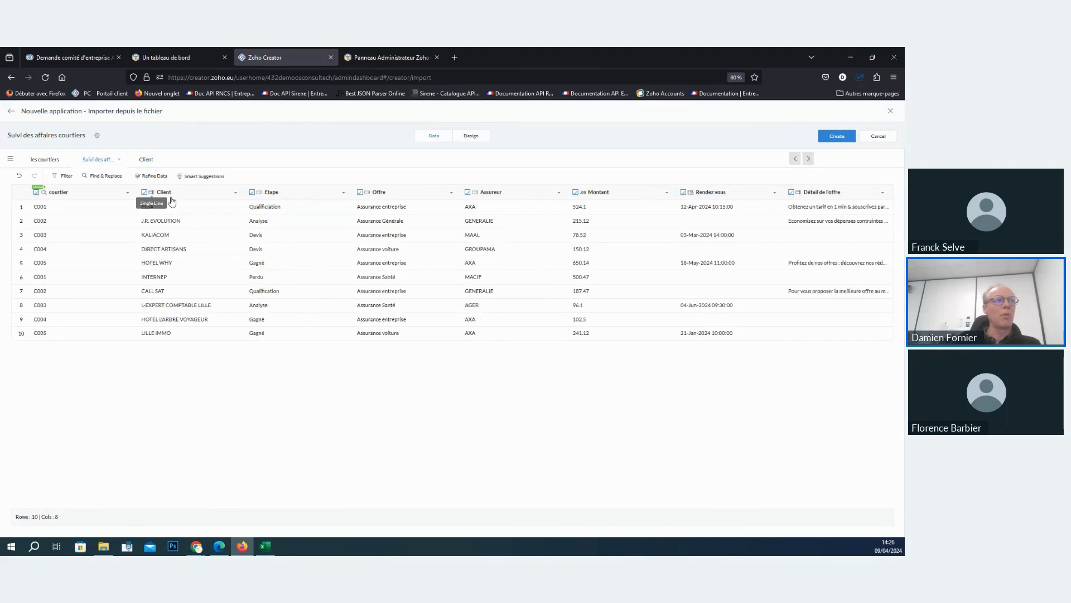
click(169, 193)
click(193, 214)
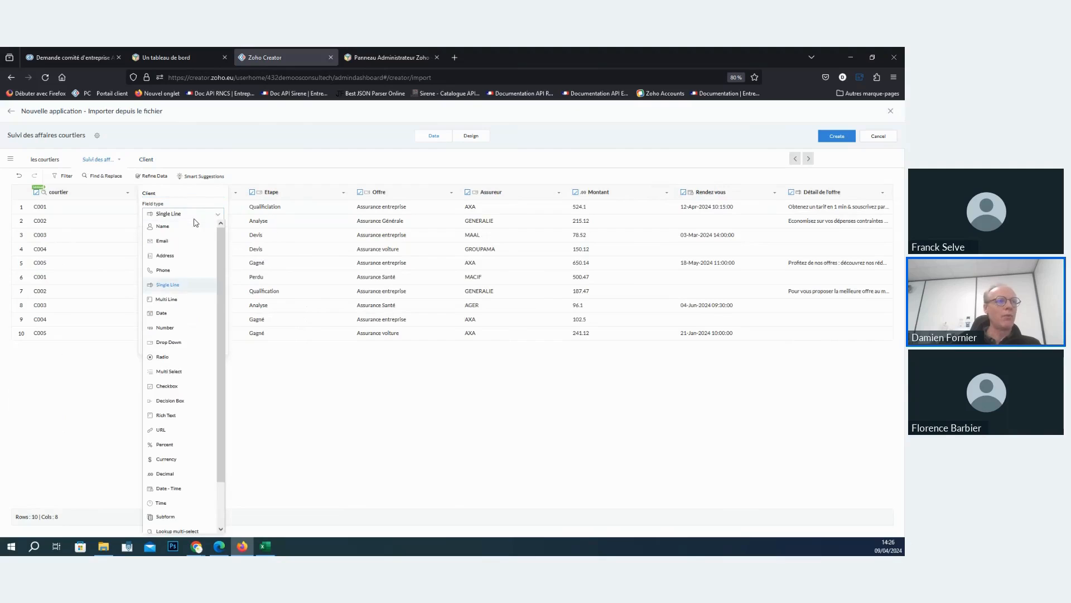
scroll(198, 359, down, 2)
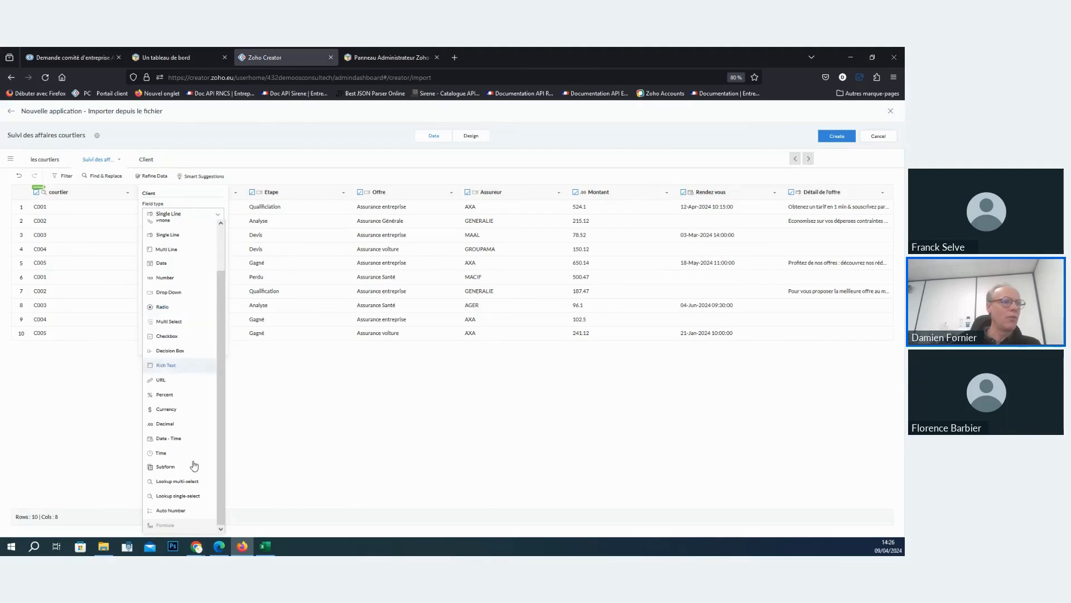
click(171, 496)
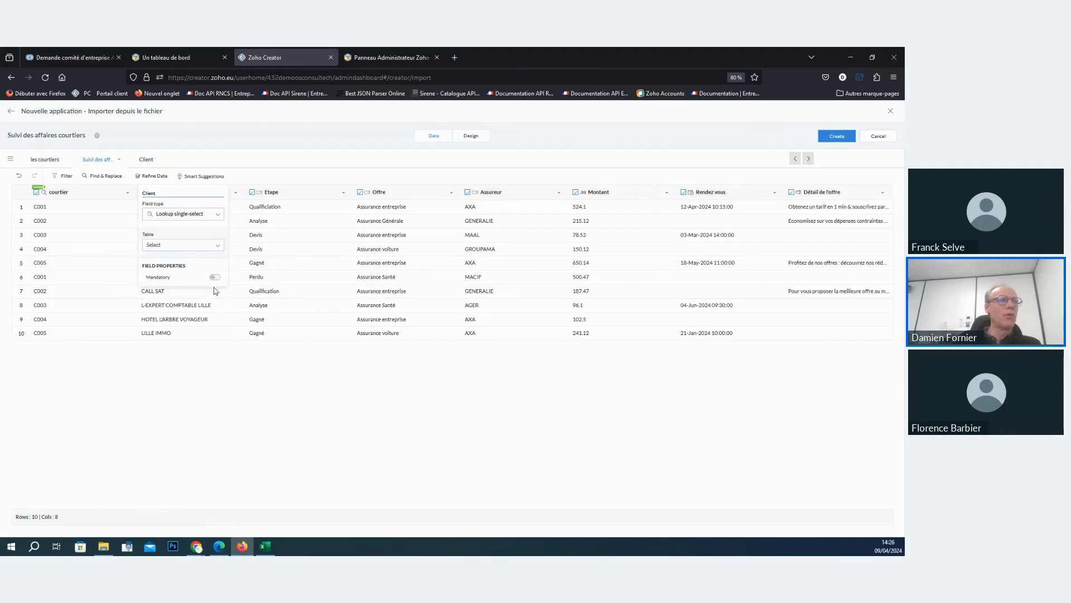
click(196, 246)
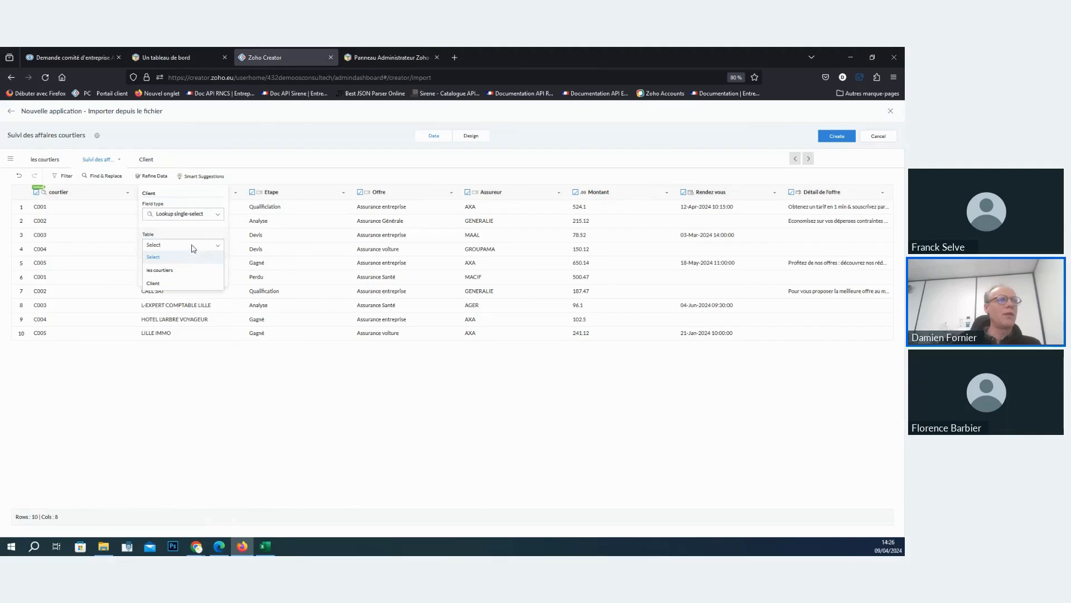
click(154, 283)
click(168, 268)
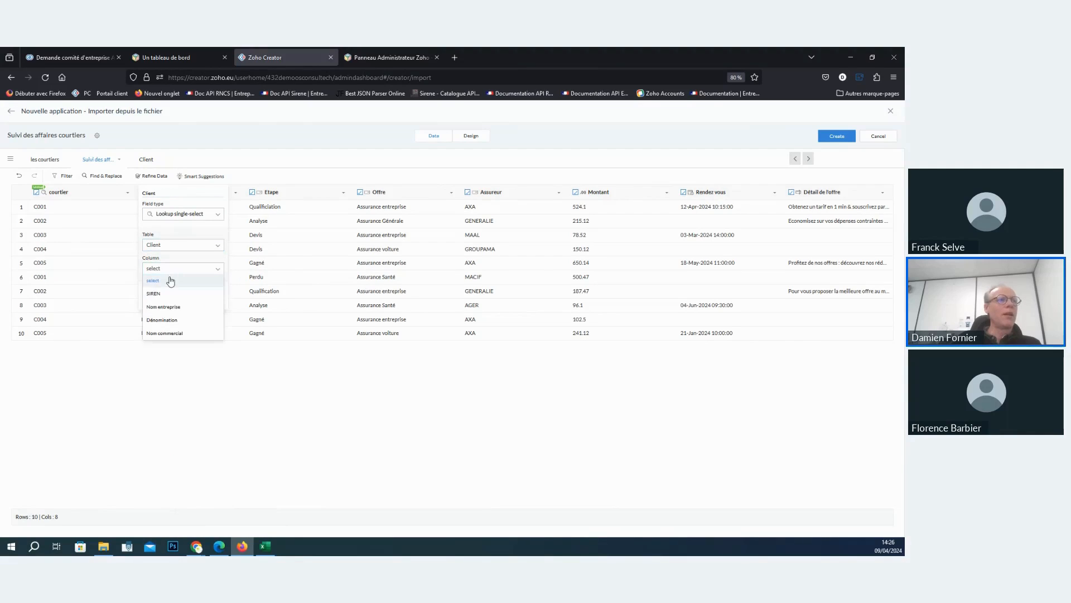
click(170, 307)
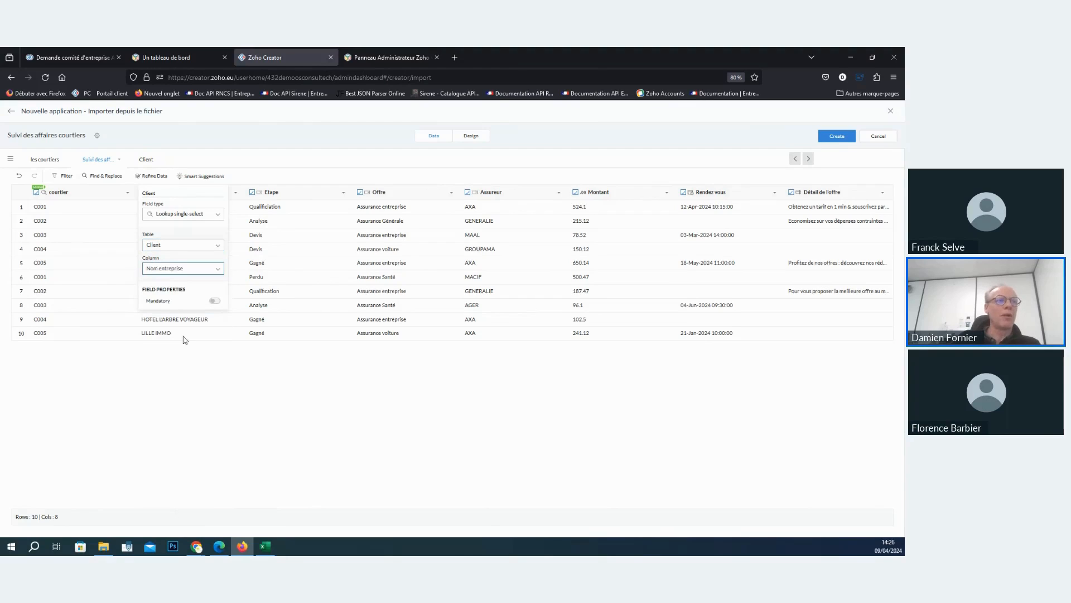
click(203, 362)
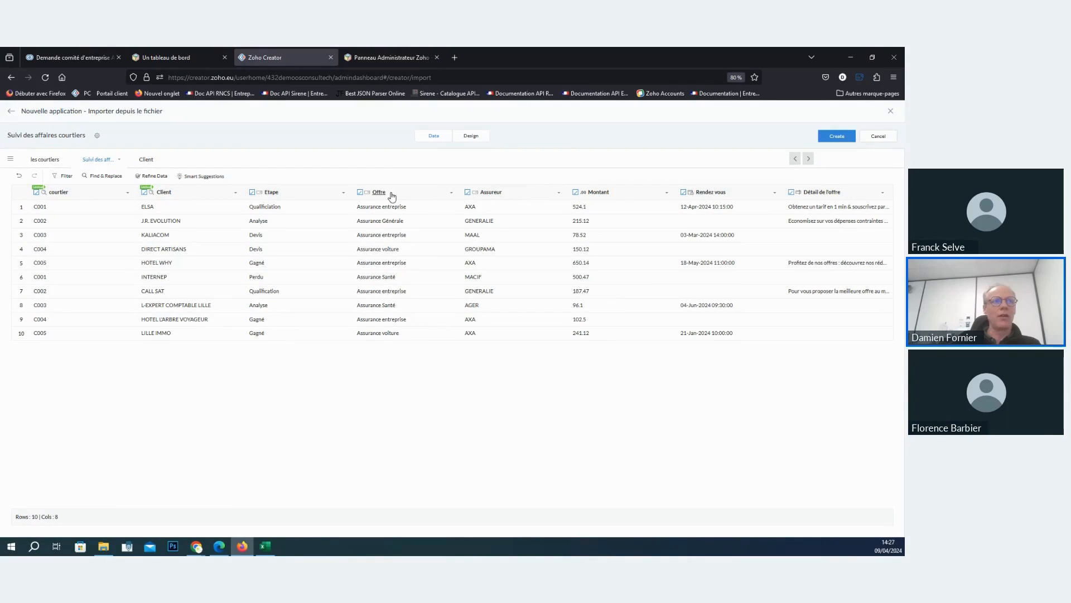
- Check the Assureur column's field type and change the Montant column's field type to Currency in the Suivi des affaires table
click(484, 192)
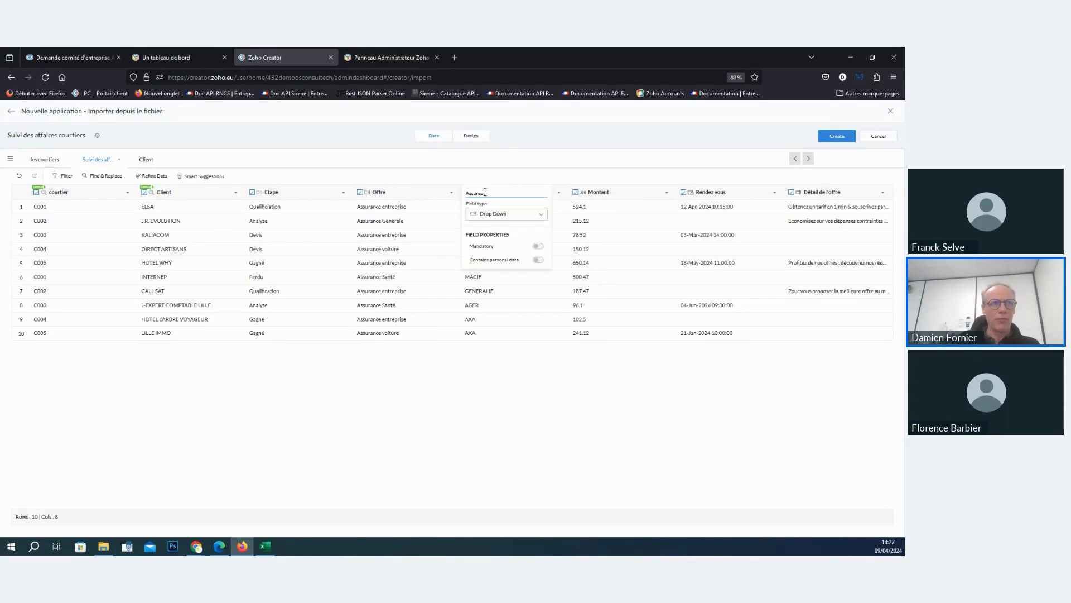
click(506, 184)
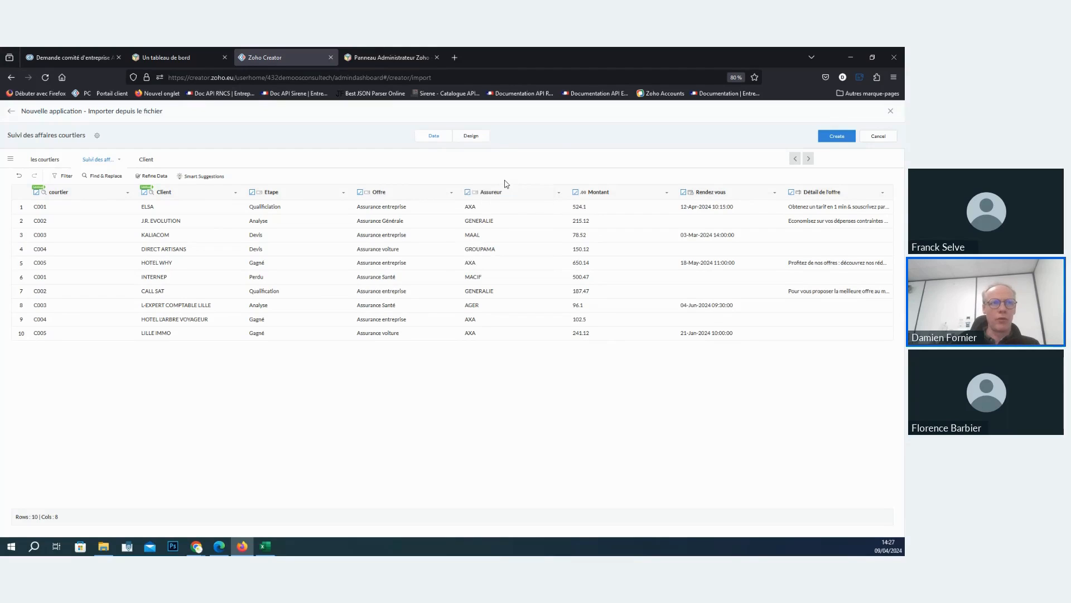
click(599, 194)
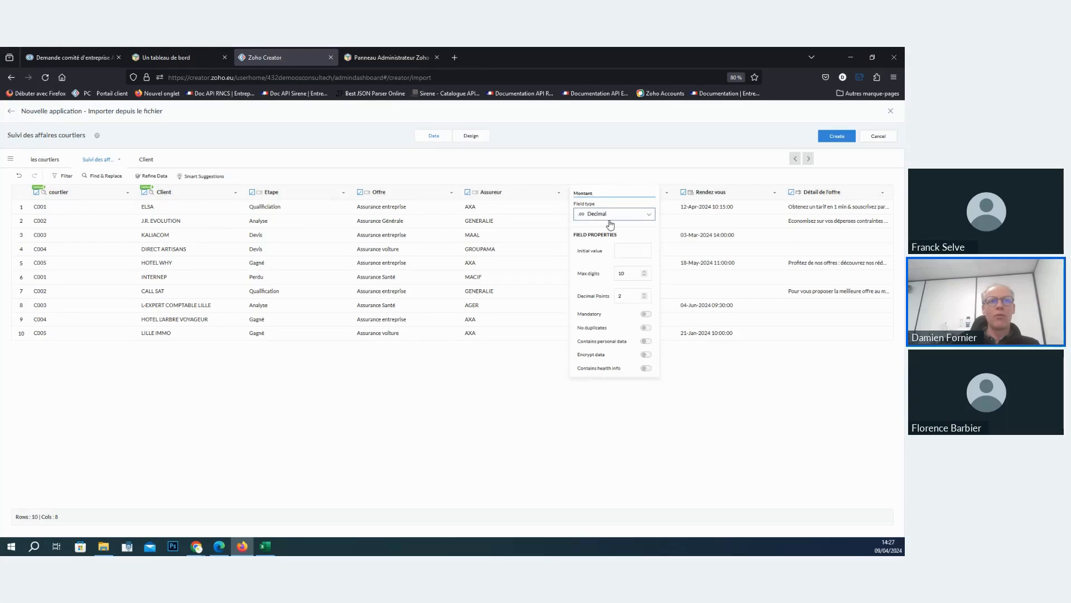
click(614, 214)
click(613, 229)
click(473, 364)
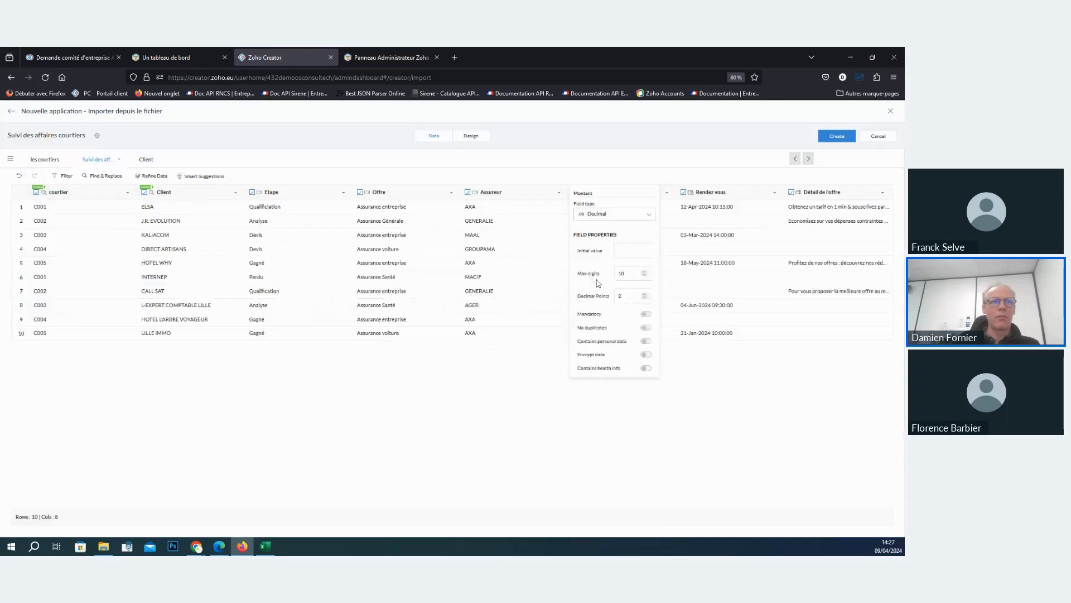
click(613, 214)
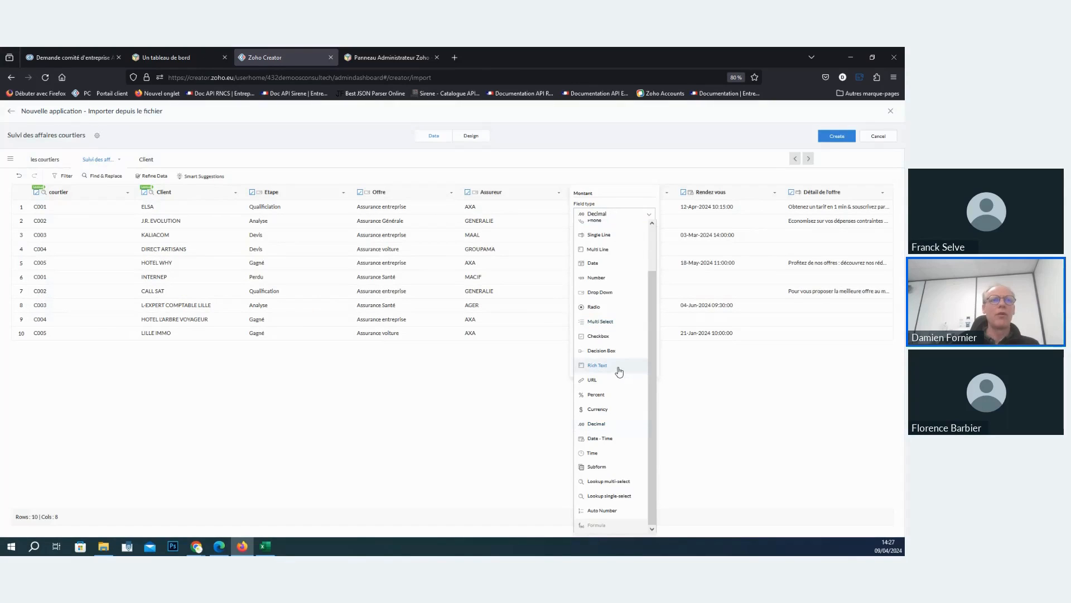
click(609, 410)
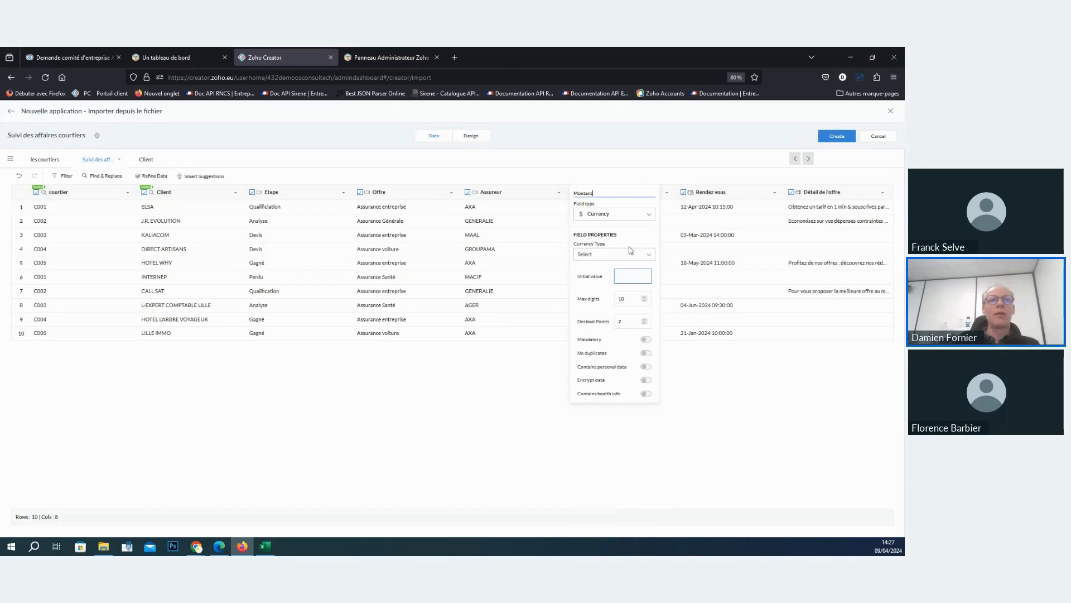
- Set the Montant column's currency type to France Francs and turn off data encryption for it
click(606, 257)
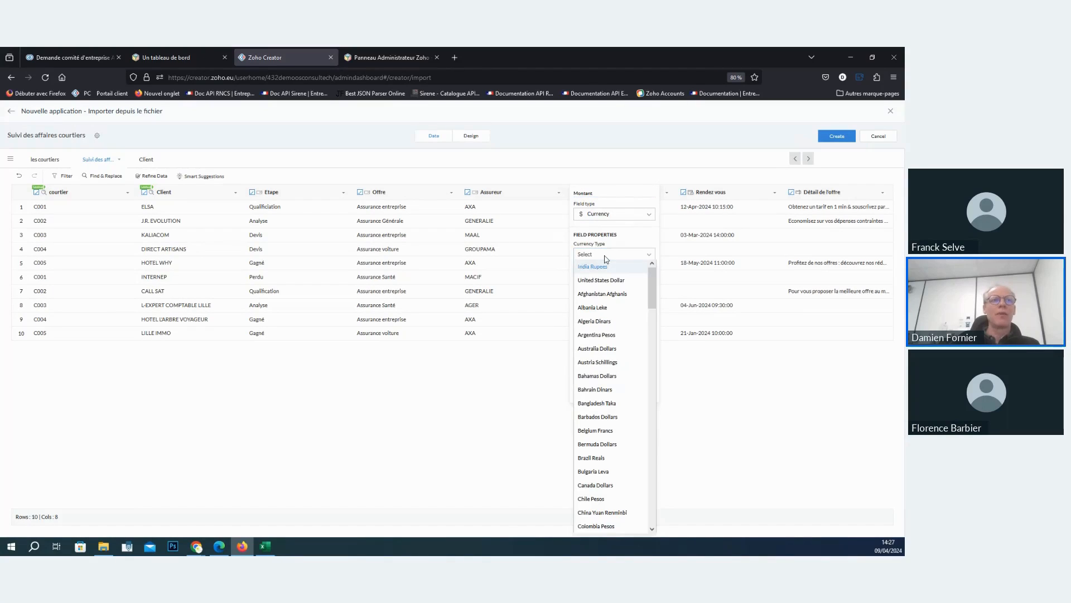
scroll(612, 329, down, 5)
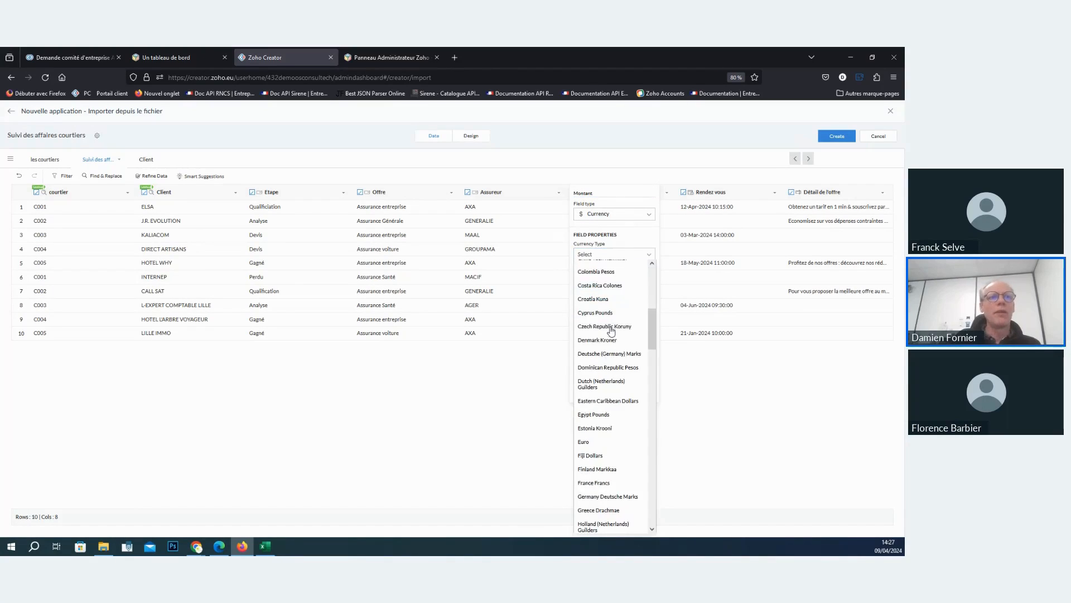
scroll(611, 329, down, 10)
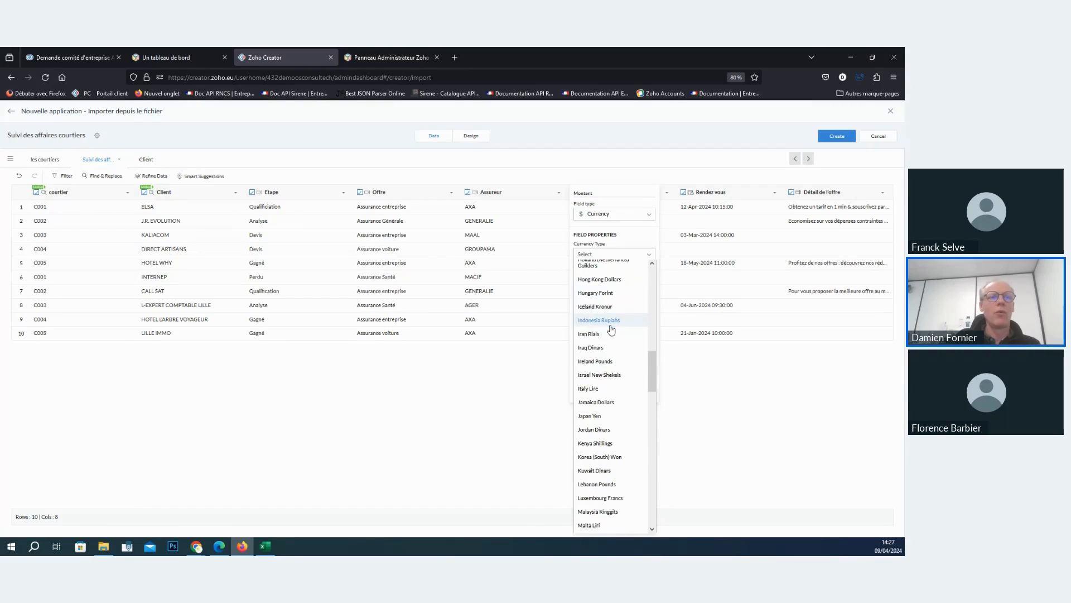
scroll(611, 330, up, 15)
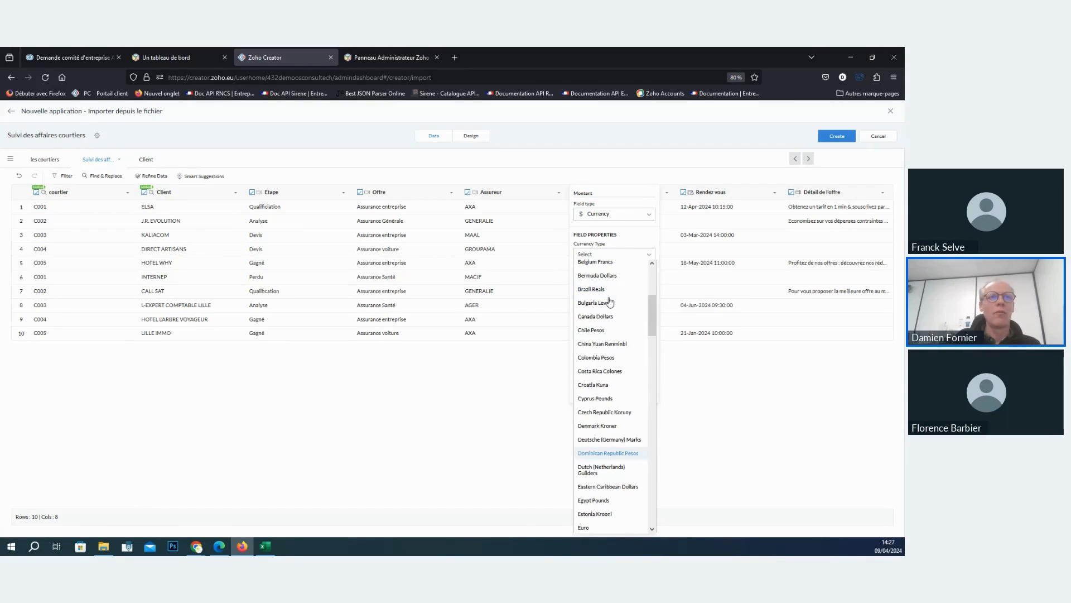
drag(651, 295, 648, 343)
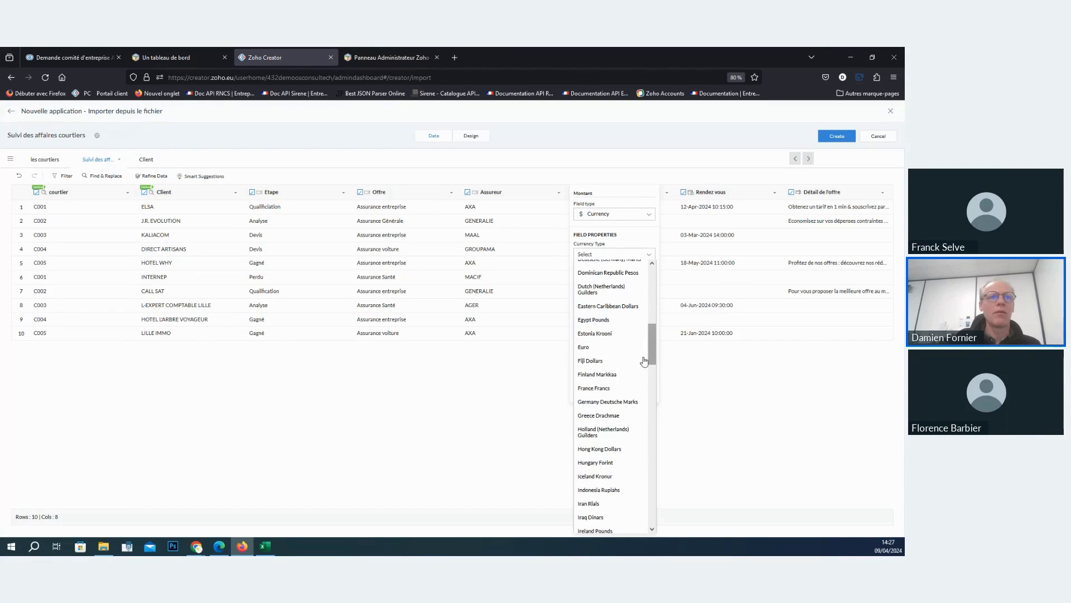
click(610, 387)
click(636, 254)
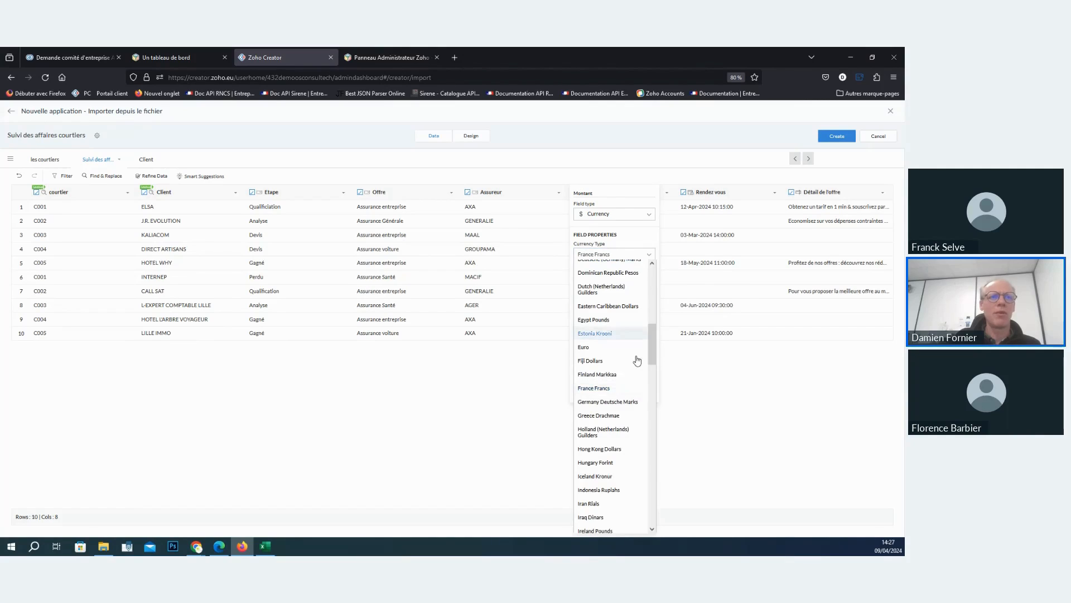
click(669, 385)
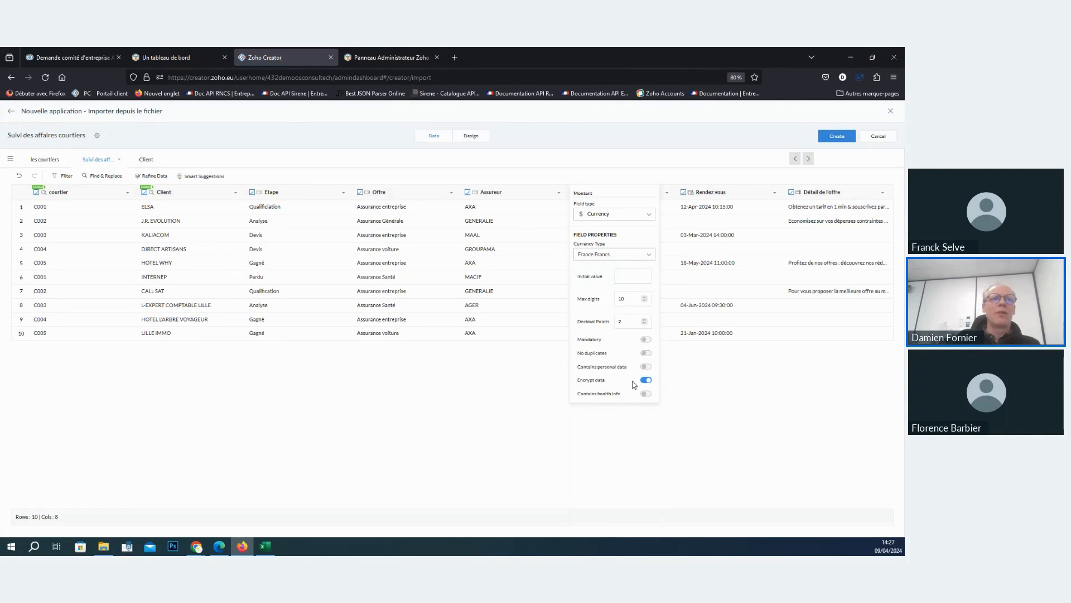
click(646, 380)
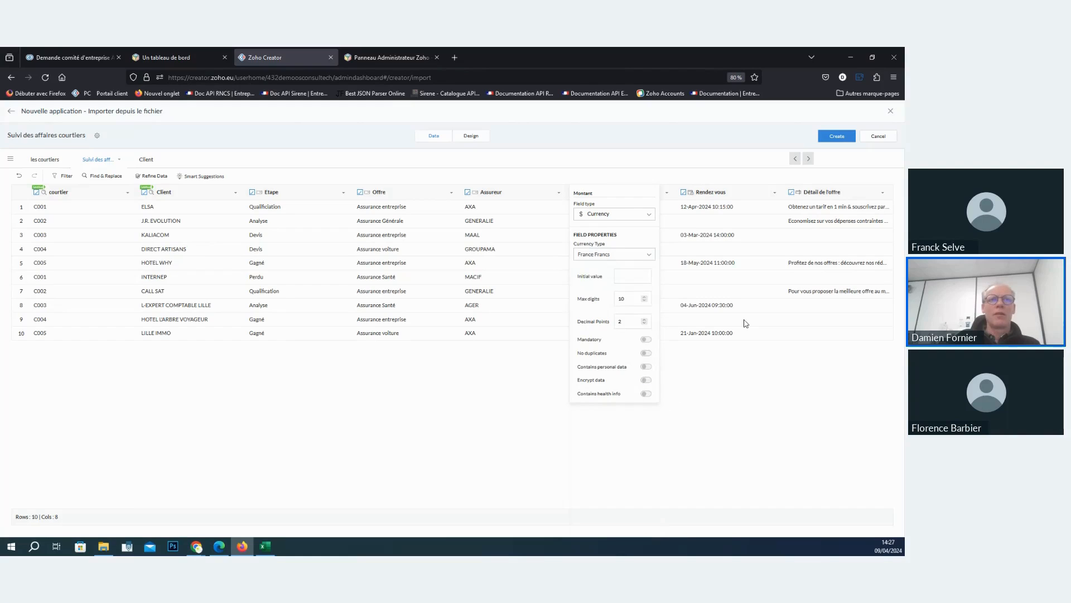
click(652, 151)
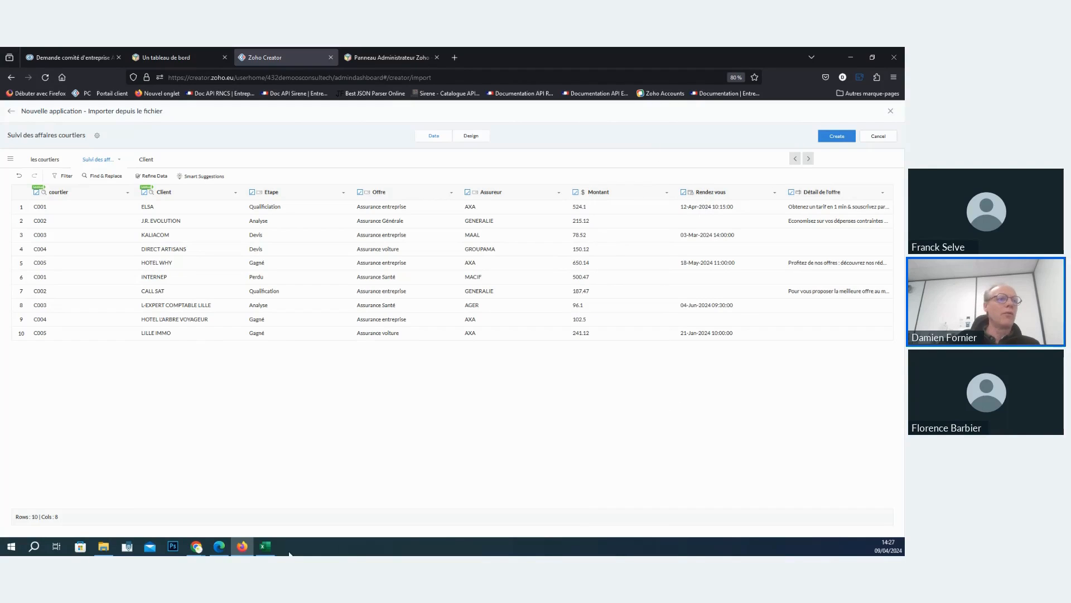
- Switch to the Excel workbook and examine the date and time values of Rendez vous in the Suivi des affaires sheet
click(265, 547)
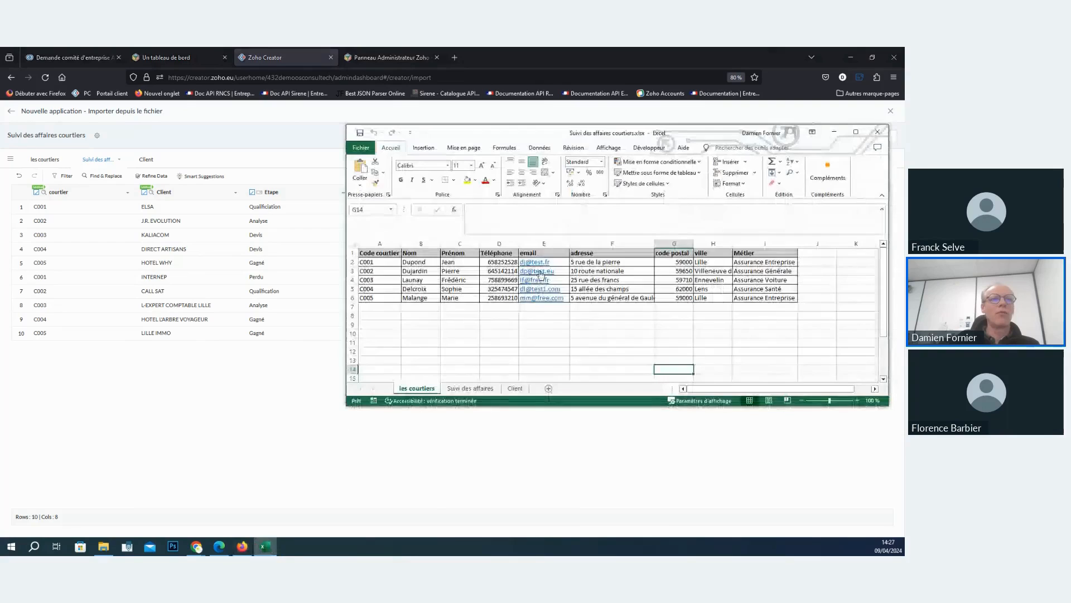
click(476, 388)
click(730, 272)
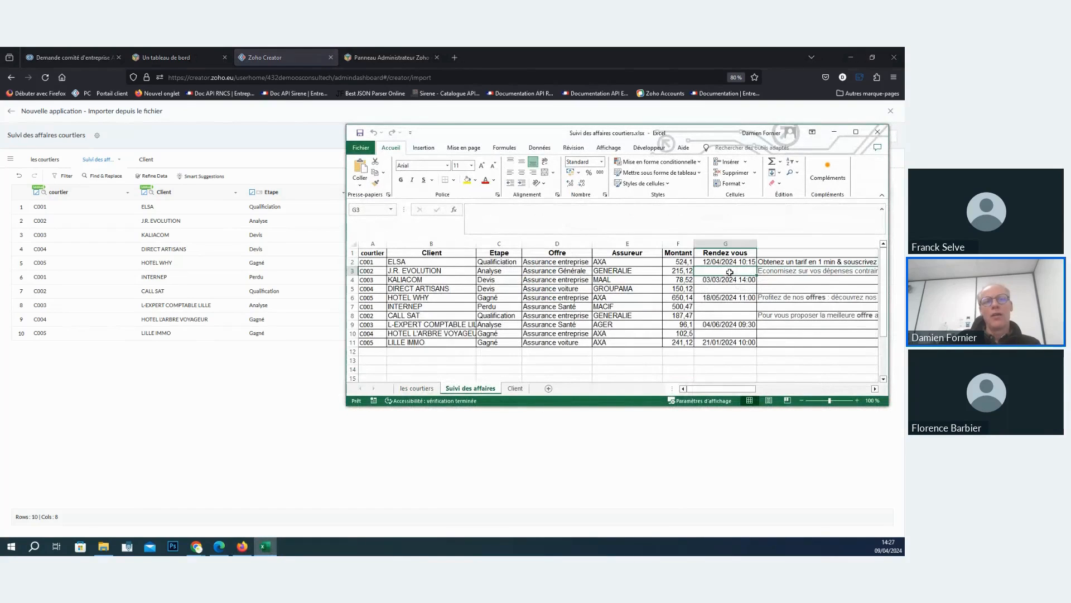
click(730, 260)
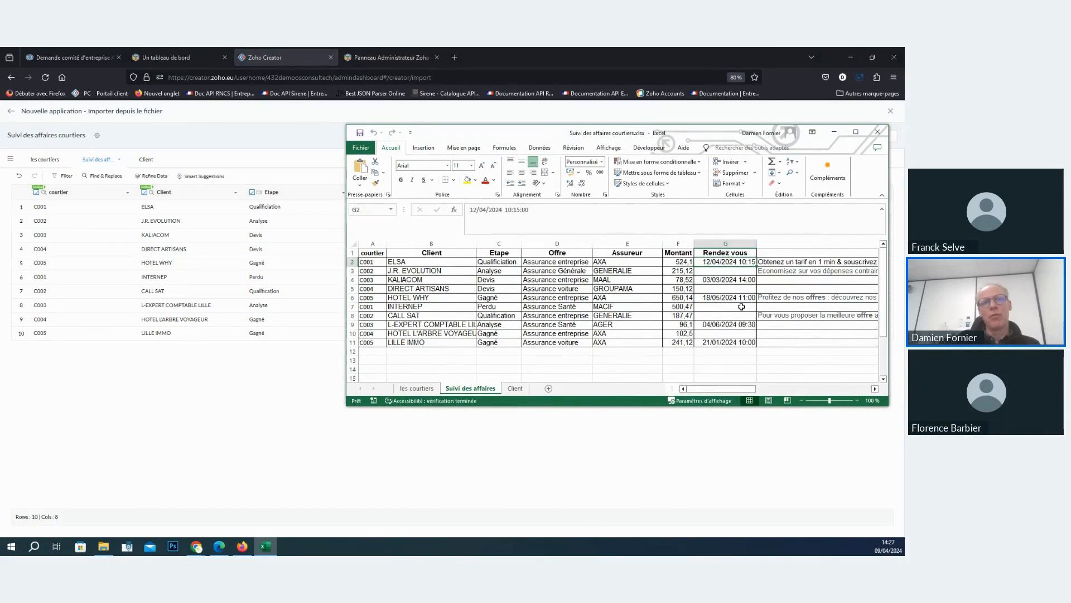
click(575, 48)
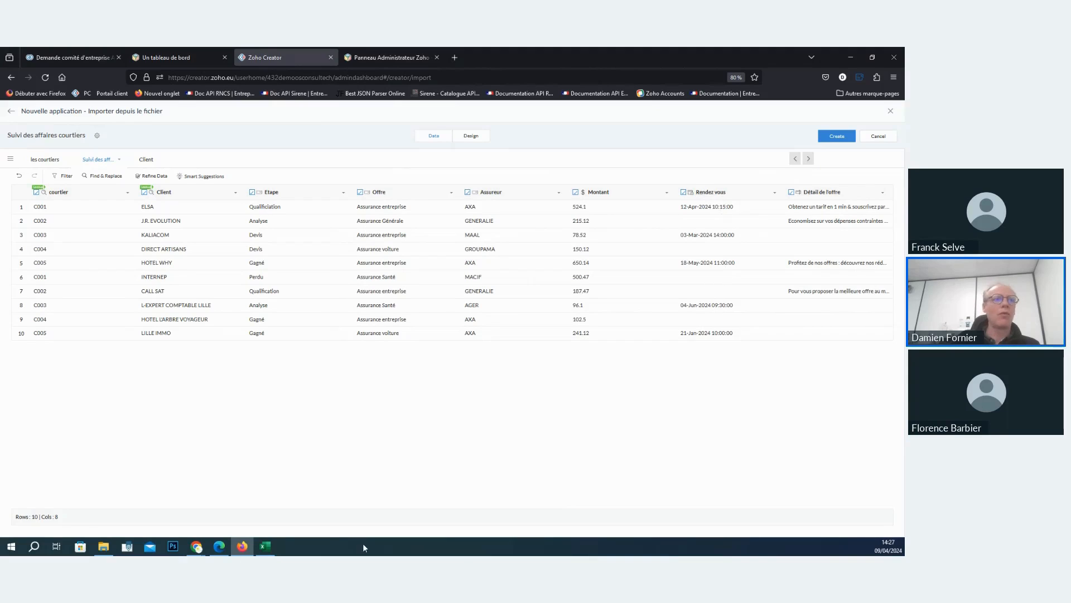
- Back in Zoho Creator, change the Détail de l'offre column's field type to Multi Line
click(833, 197)
click(831, 214)
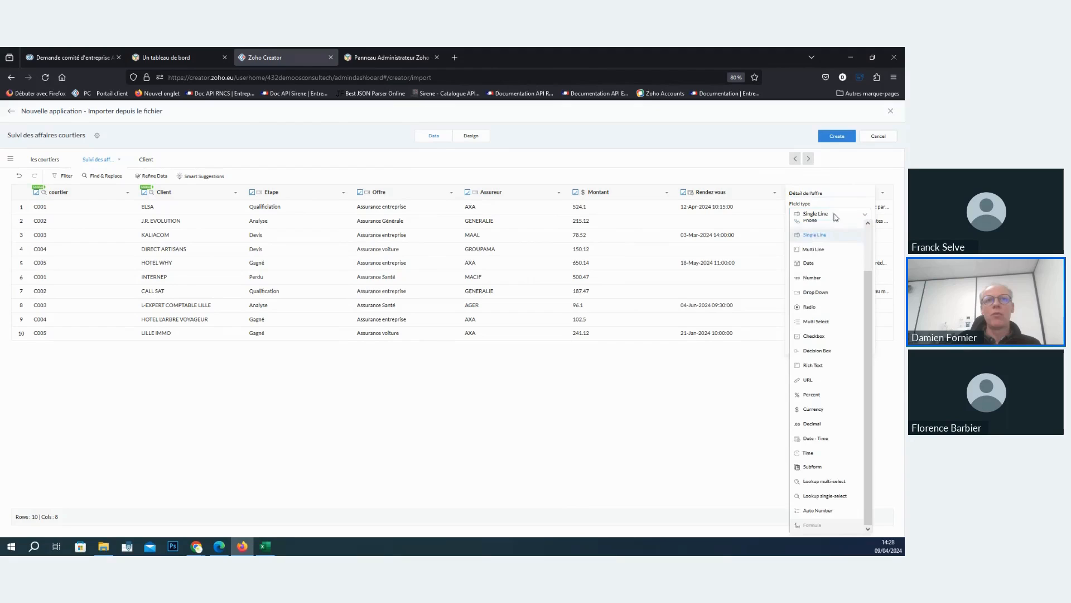
click(837, 250)
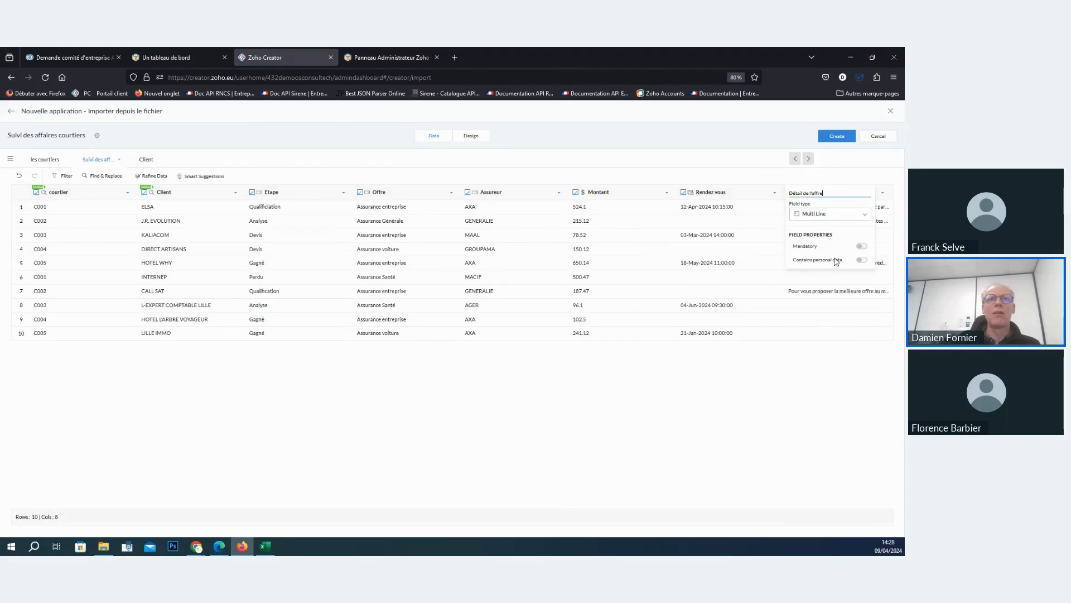
click(817, 373)
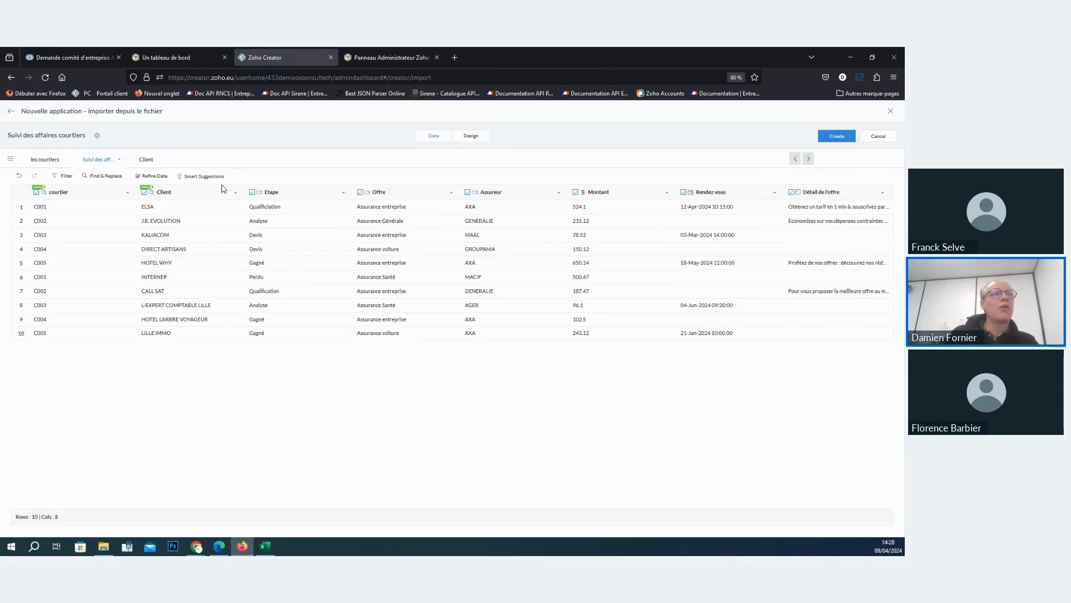
- Place the Client table to the right of Suivi des affaires in the relationship design and create the application
click(467, 141)
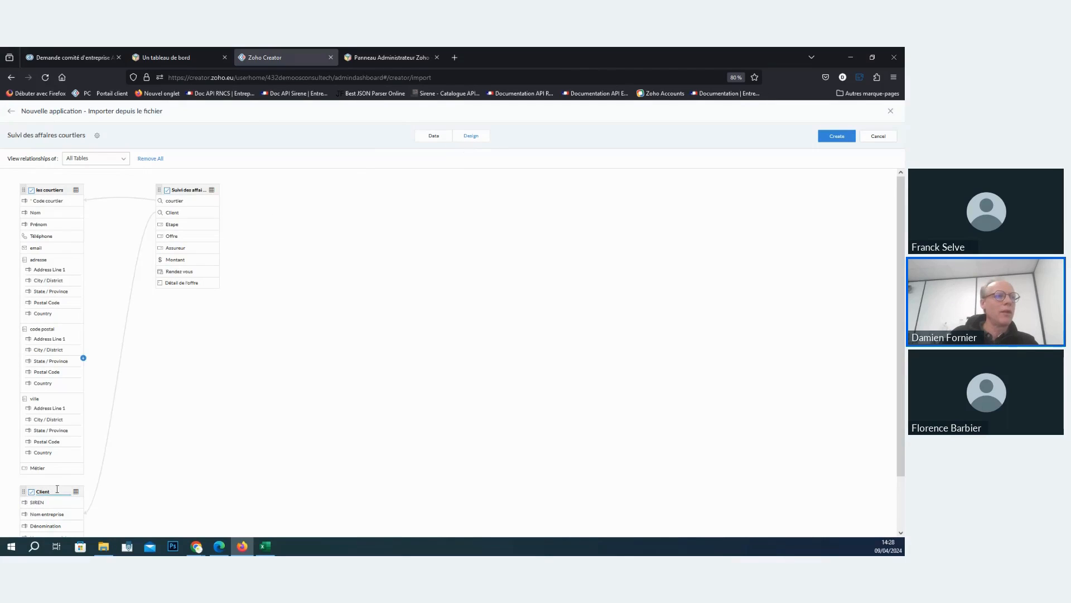
drag(59, 486, 508, 219)
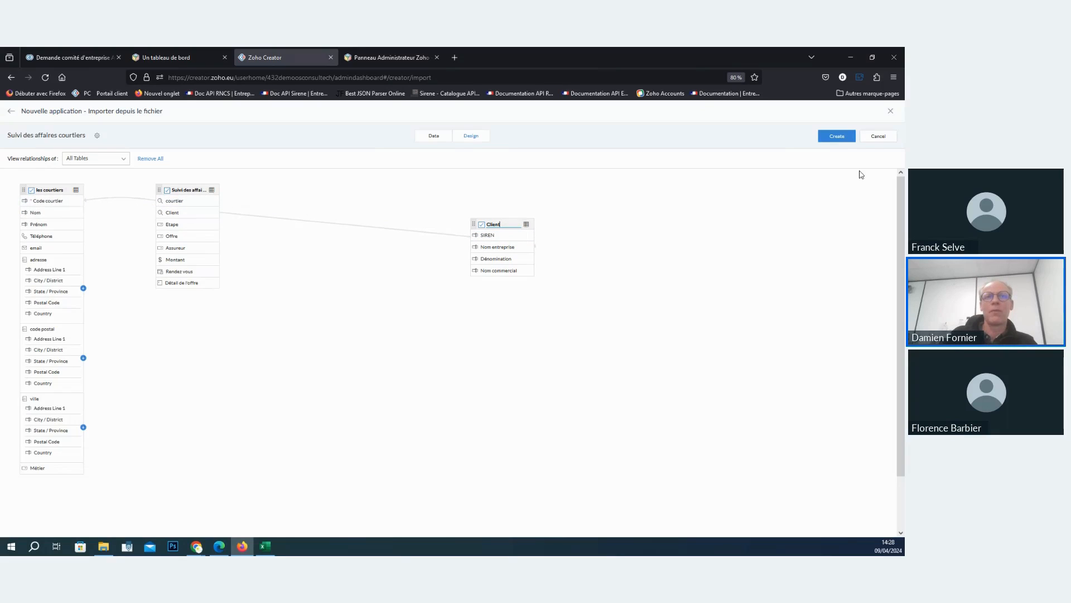
click(844, 136)
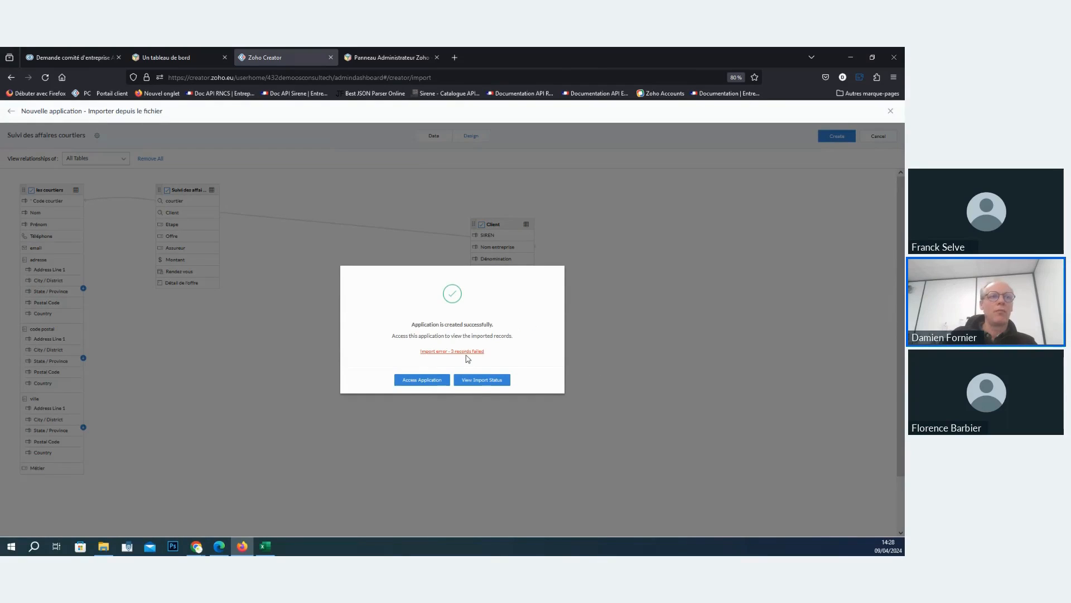
- Review the failed records of the les courtiers import and go to the reloaded Creator solutions list
click(467, 352)
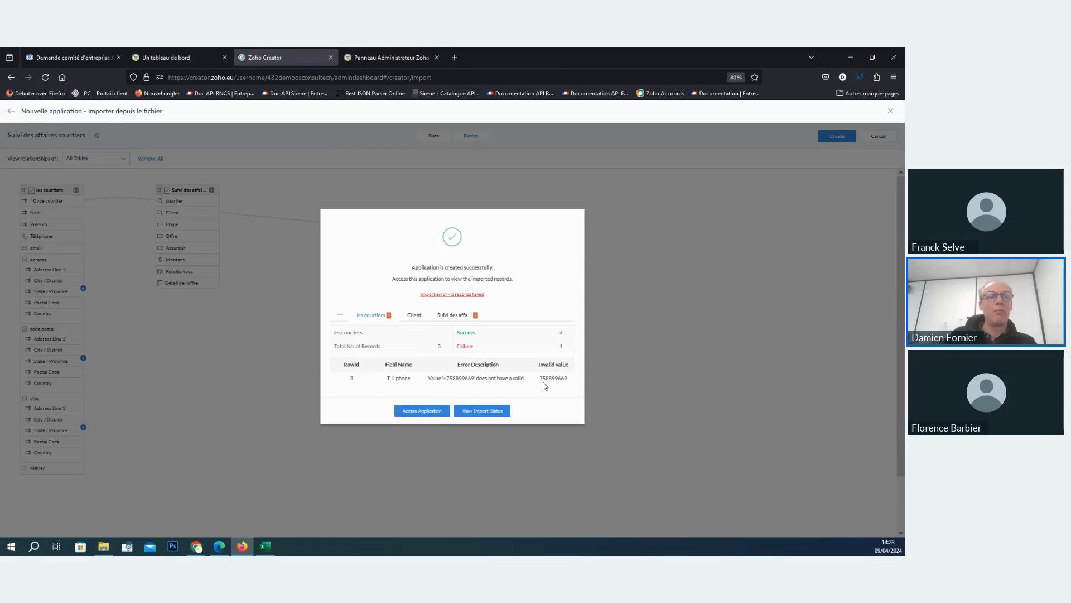
click(435, 418)
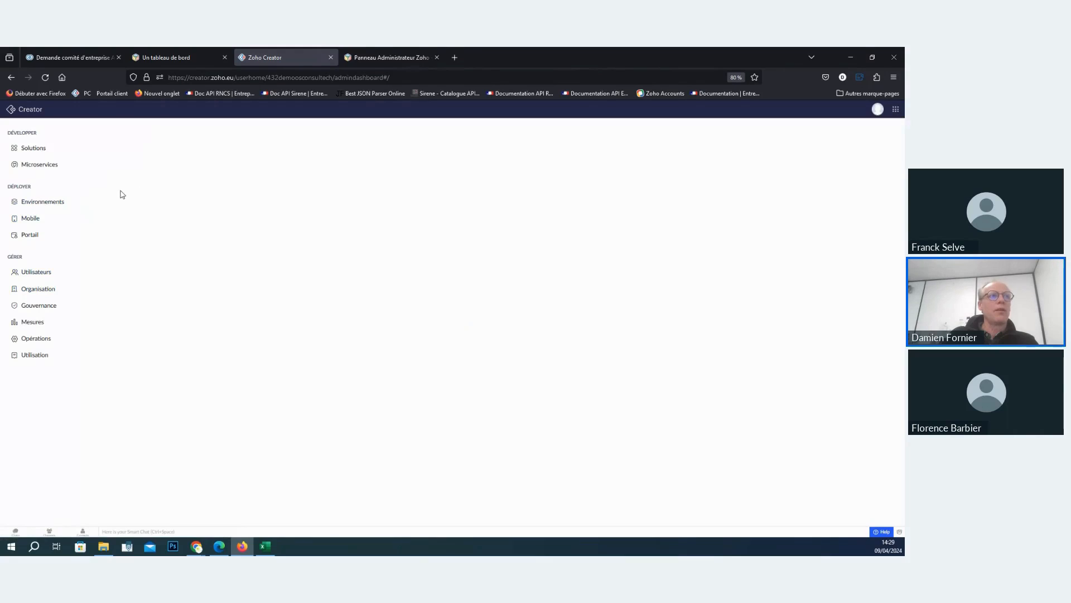
click(48, 77)
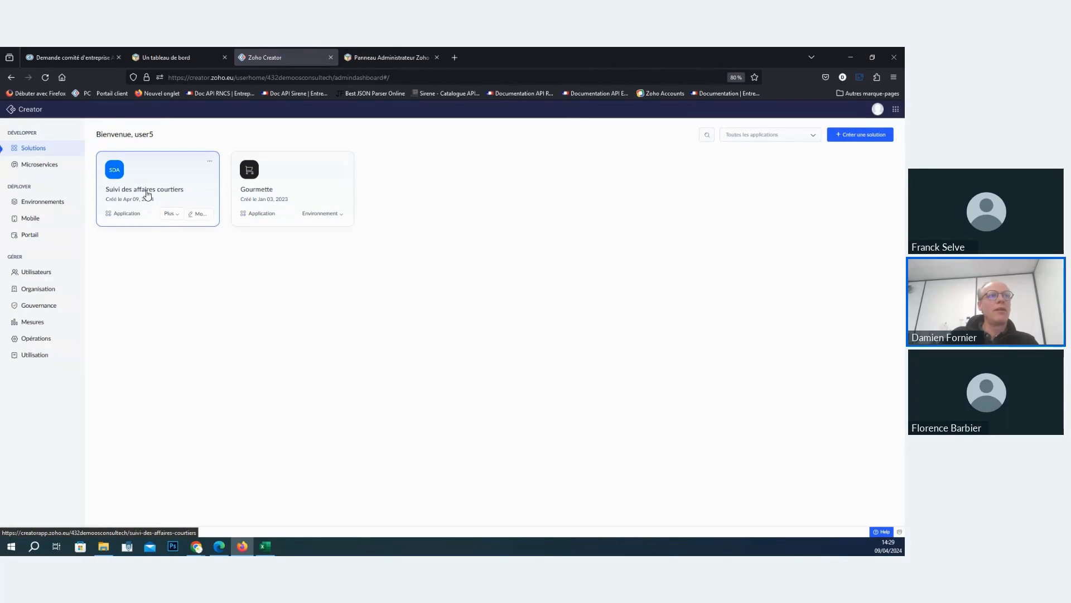
- Rename the Suivi des affaires courtiers application to Application des courtiers from its summary page
click(210, 164)
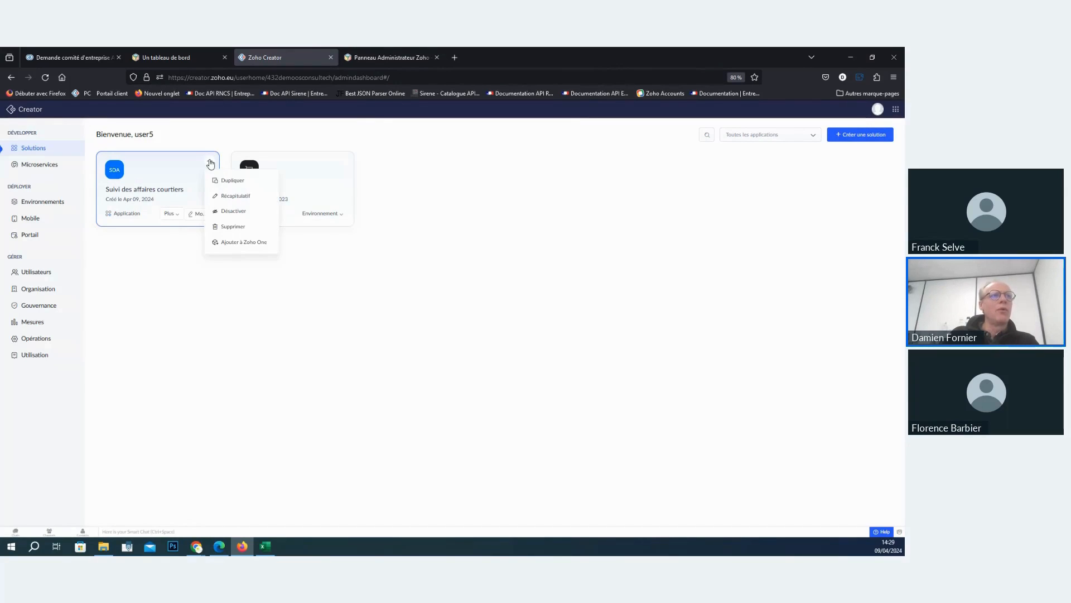
click(236, 196)
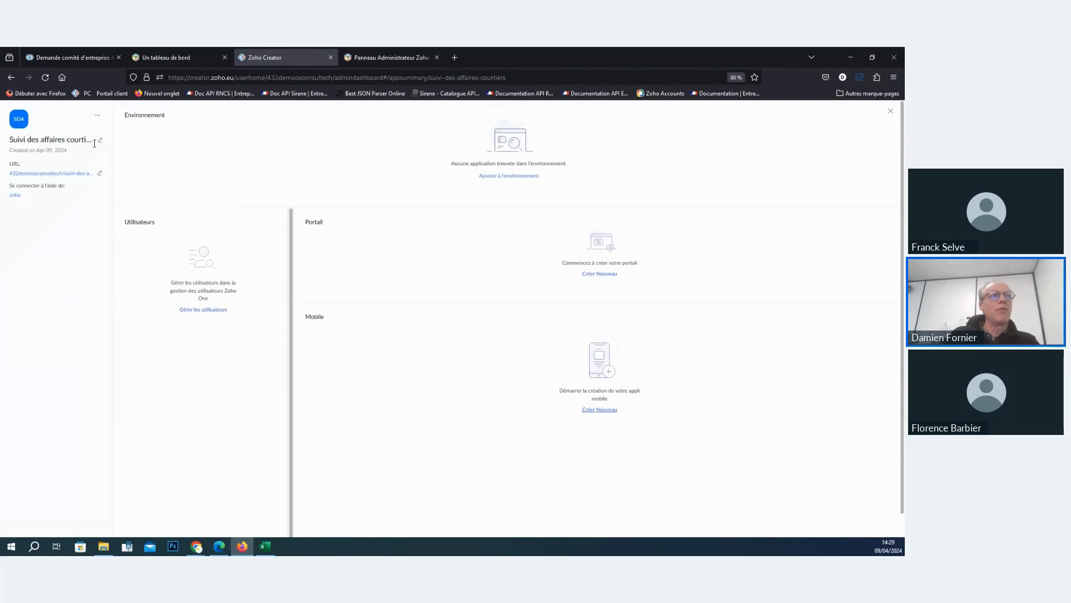
click(101, 140)
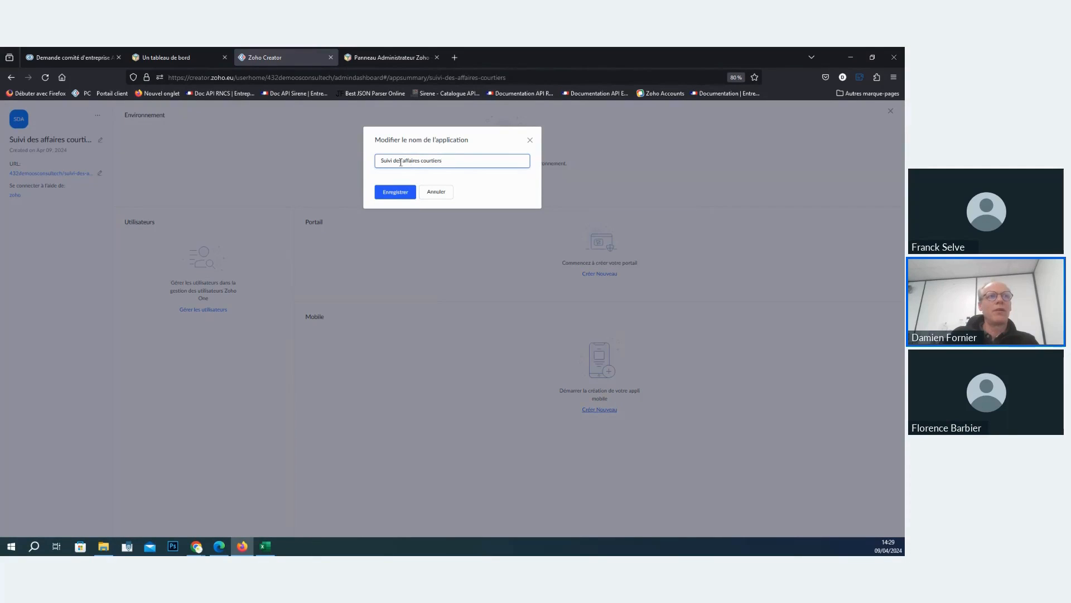
drag(417, 161, 354, 160)
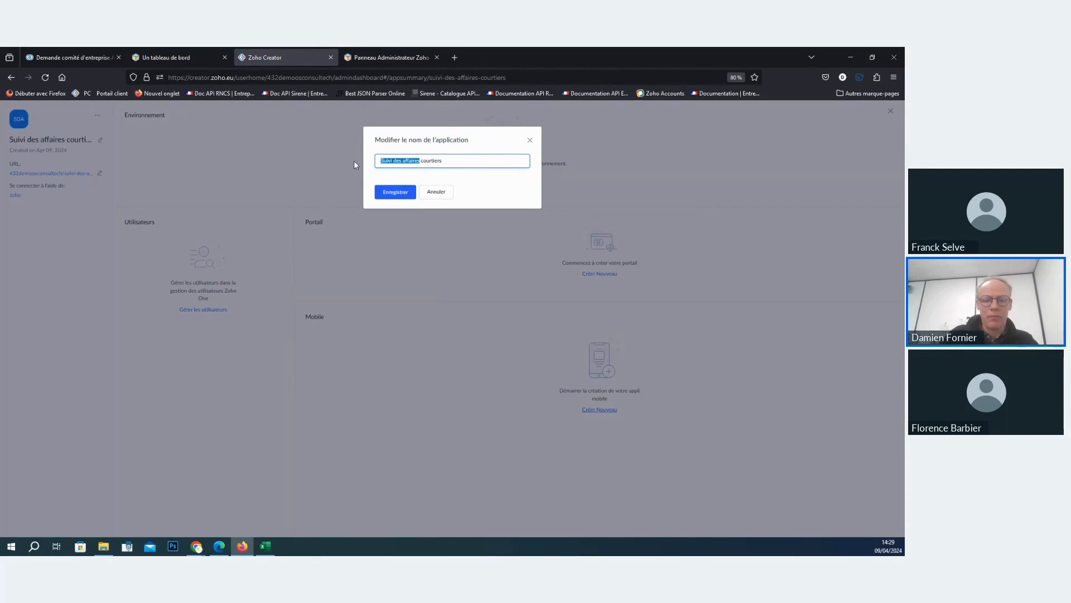
text(Application)
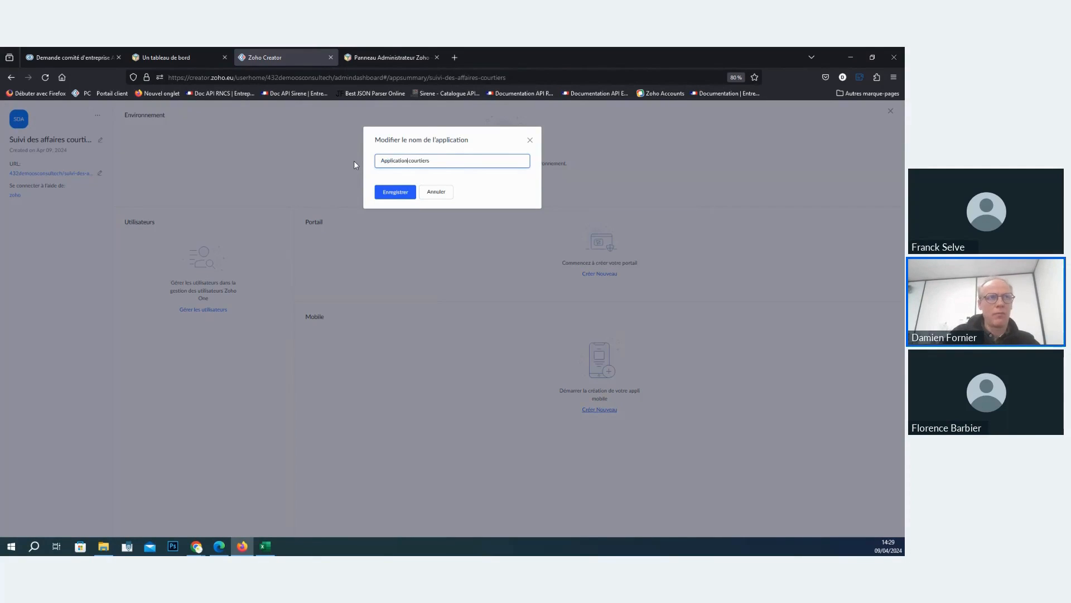
text( des)
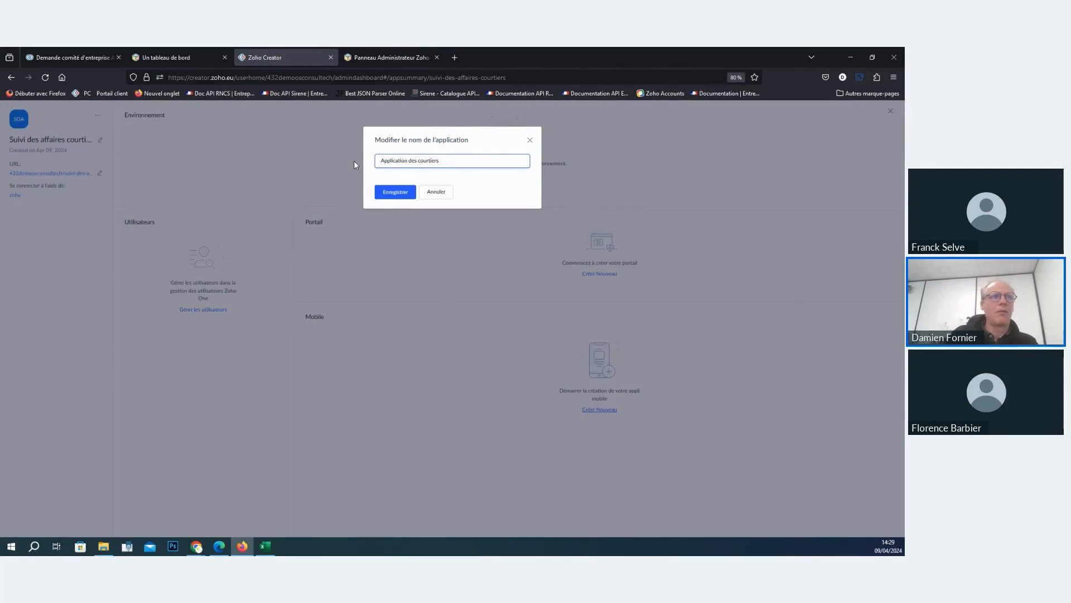
click(394, 192)
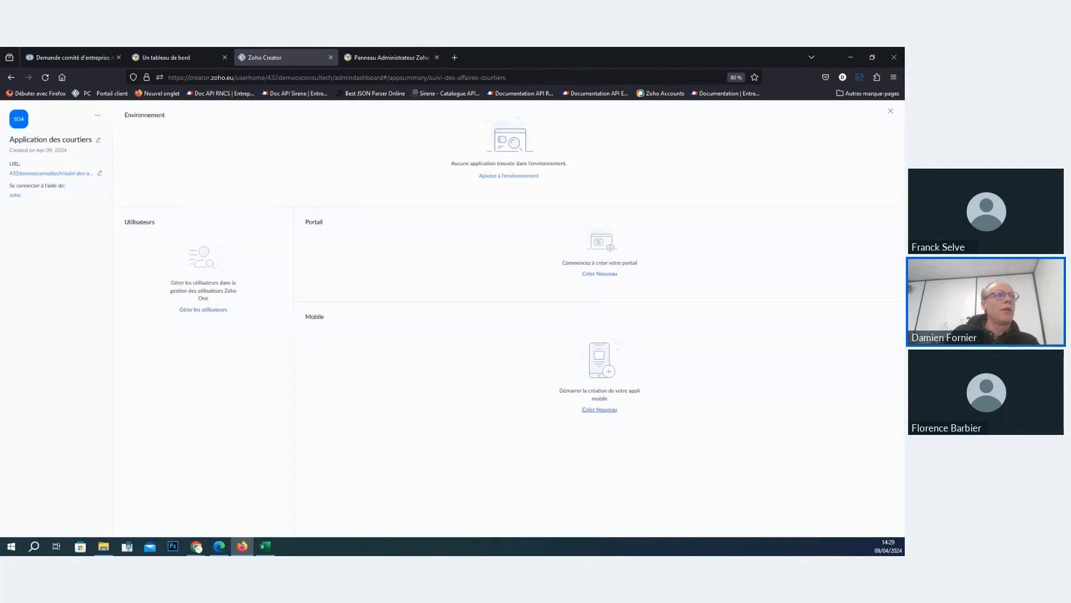
- Change the application's icon to the person symbol from the Gestion des RH category and close the application summary
click(21, 122)
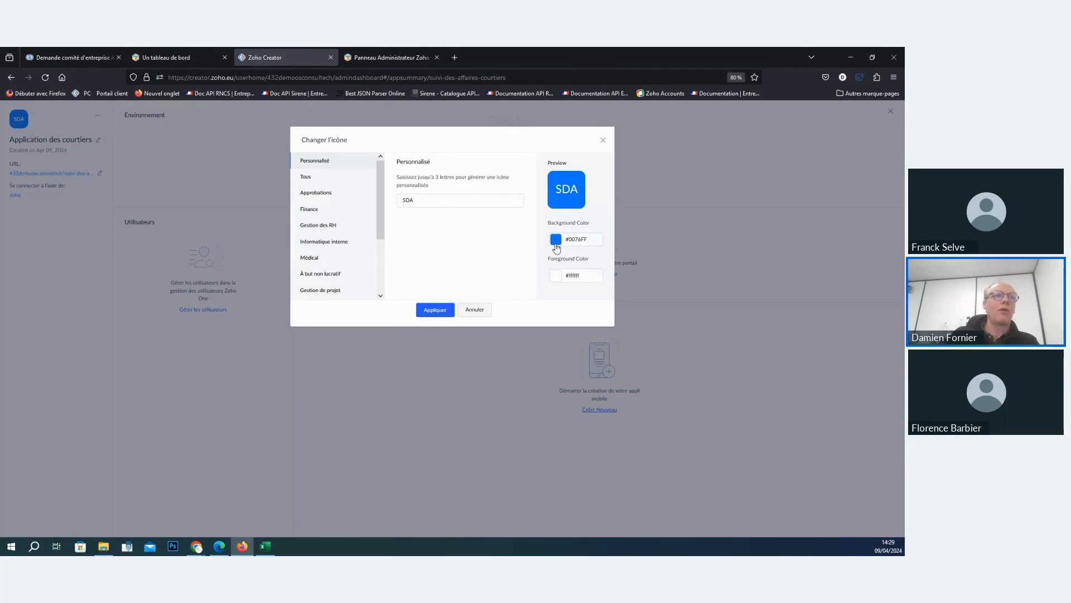
click(324, 212)
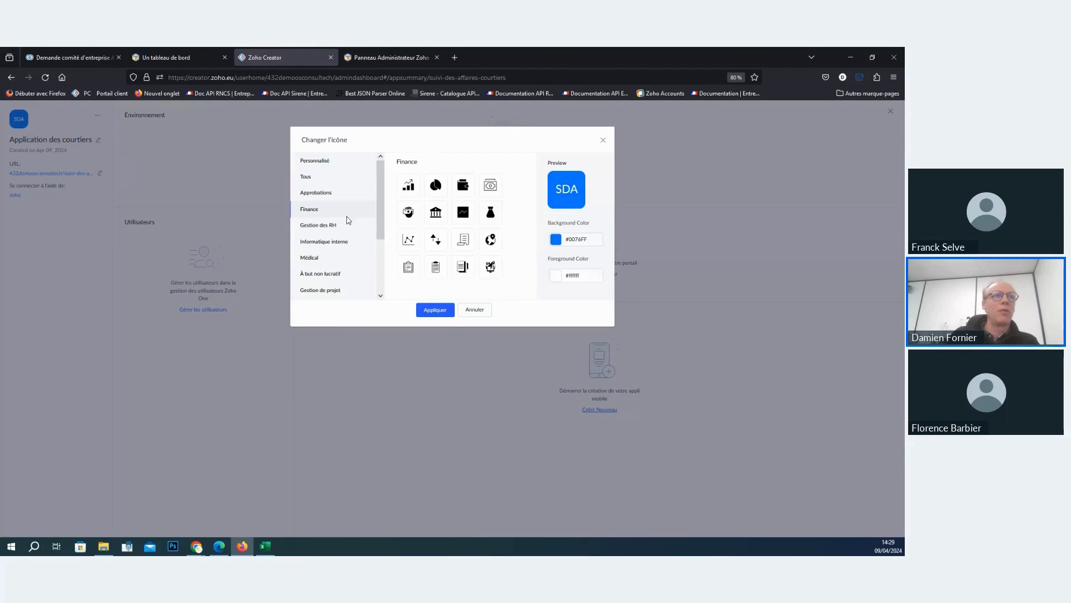
click(319, 222)
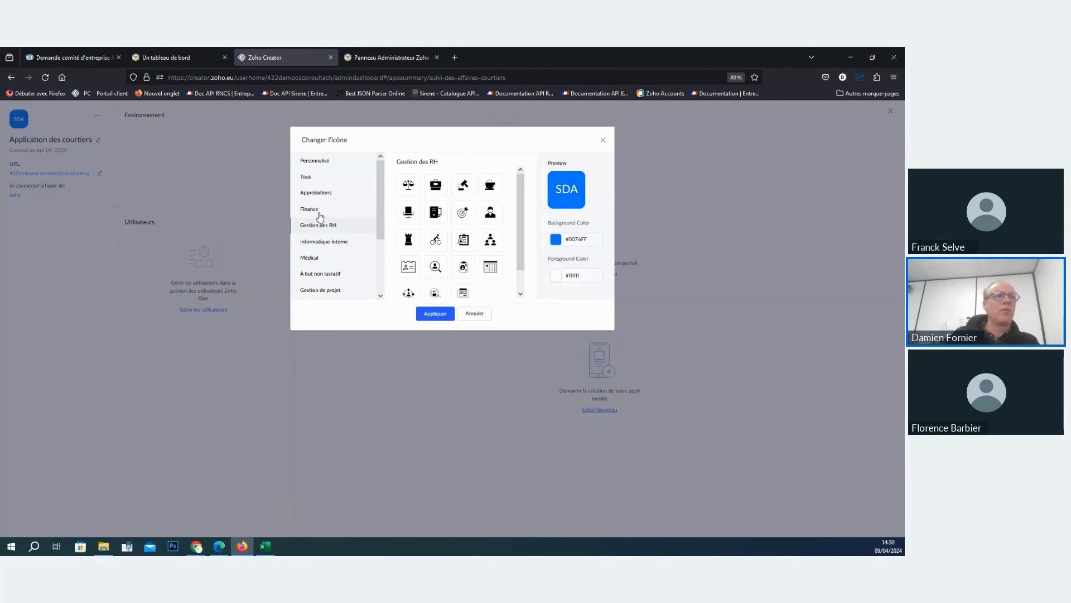
click(499, 218)
click(440, 313)
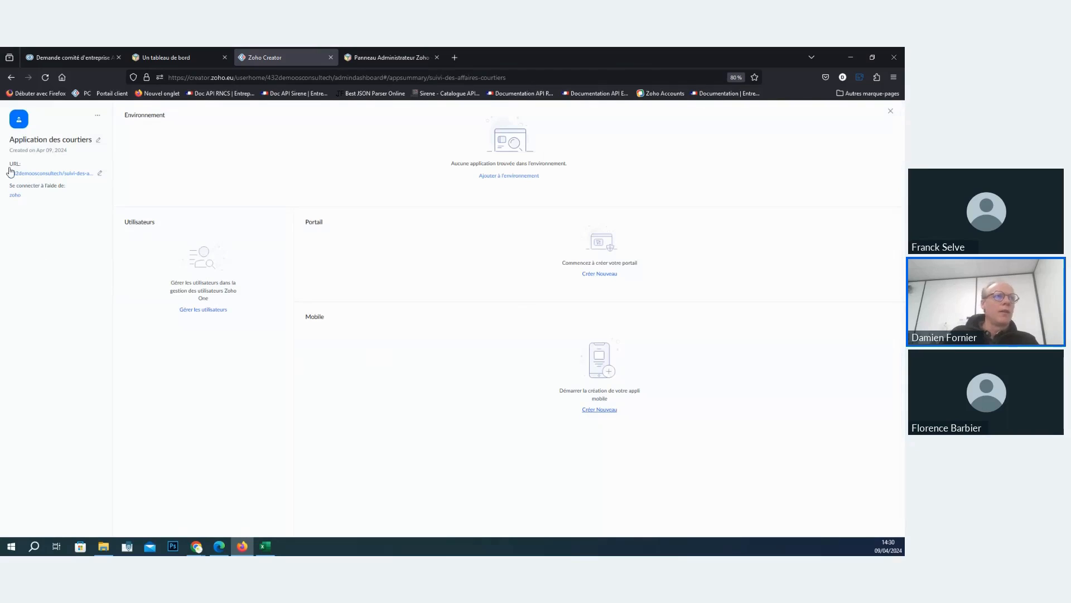
click(890, 111)
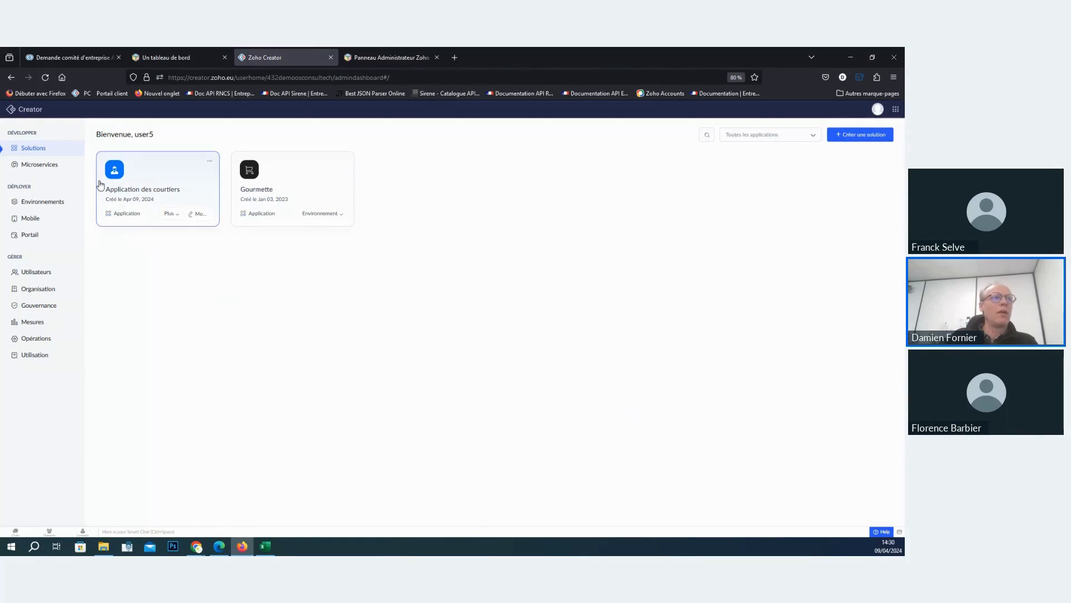
- Open Application des courtiers and view the map location of the second broker's address in the les courtiers report
click(118, 181)
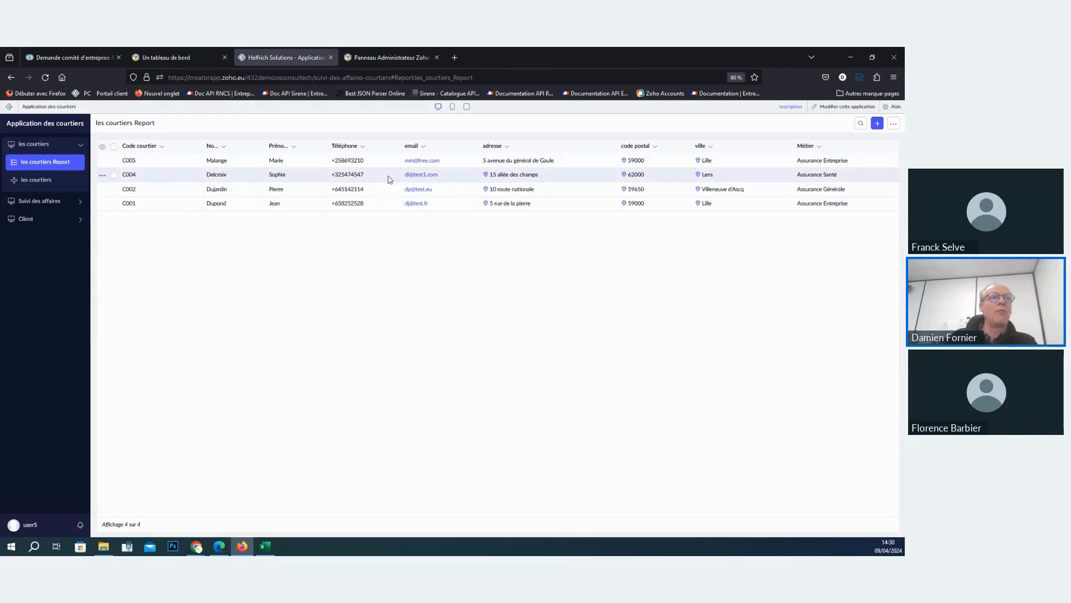
click(485, 174)
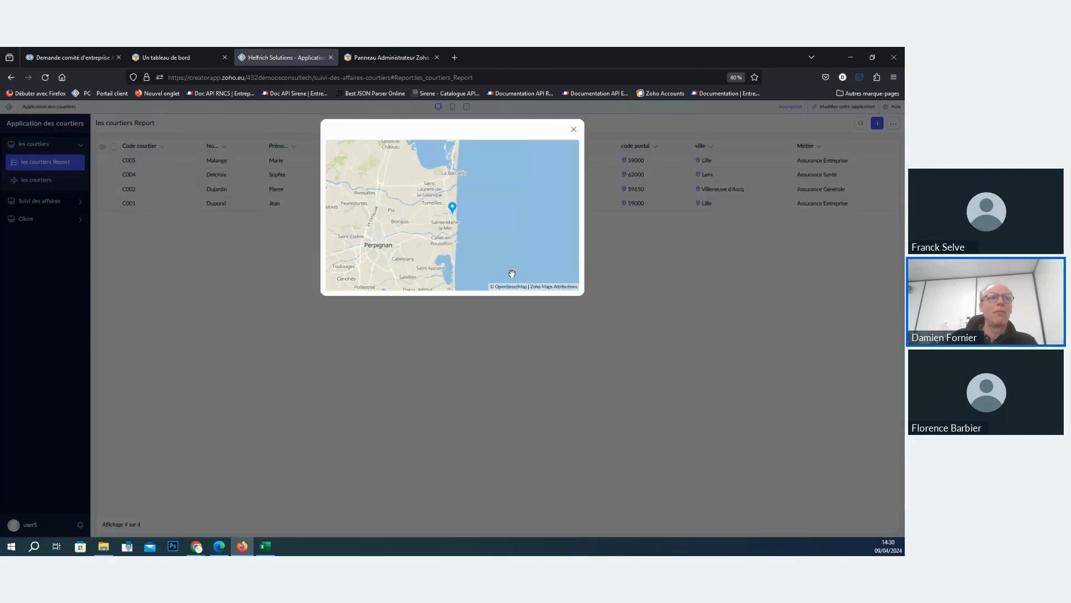
click(574, 131)
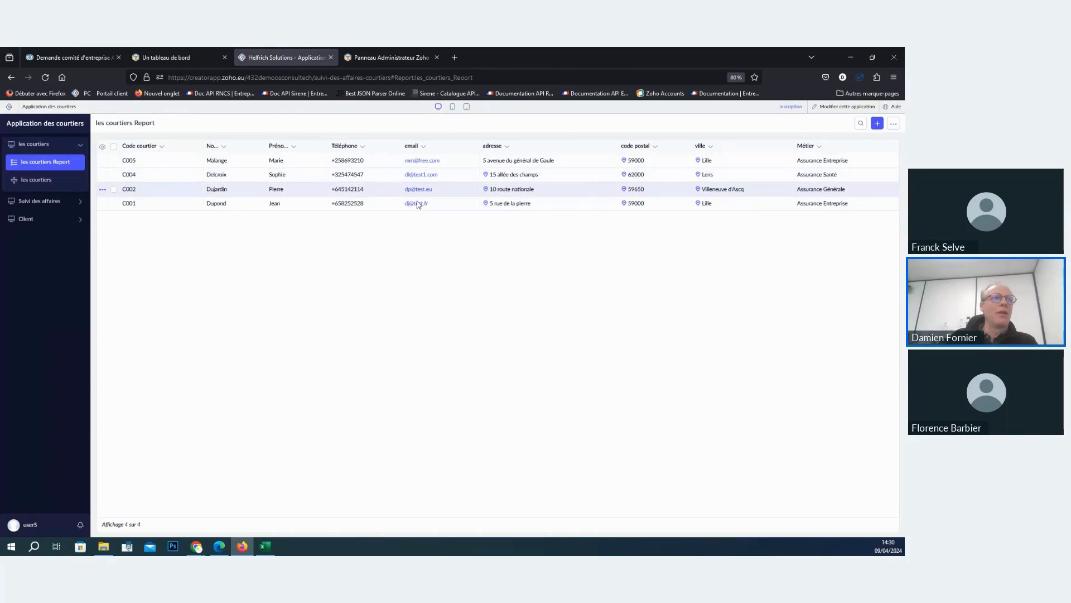
- Edit the Assurance Générale broker's record, filling in the postal code and city within its adresse field
click(310, 188)
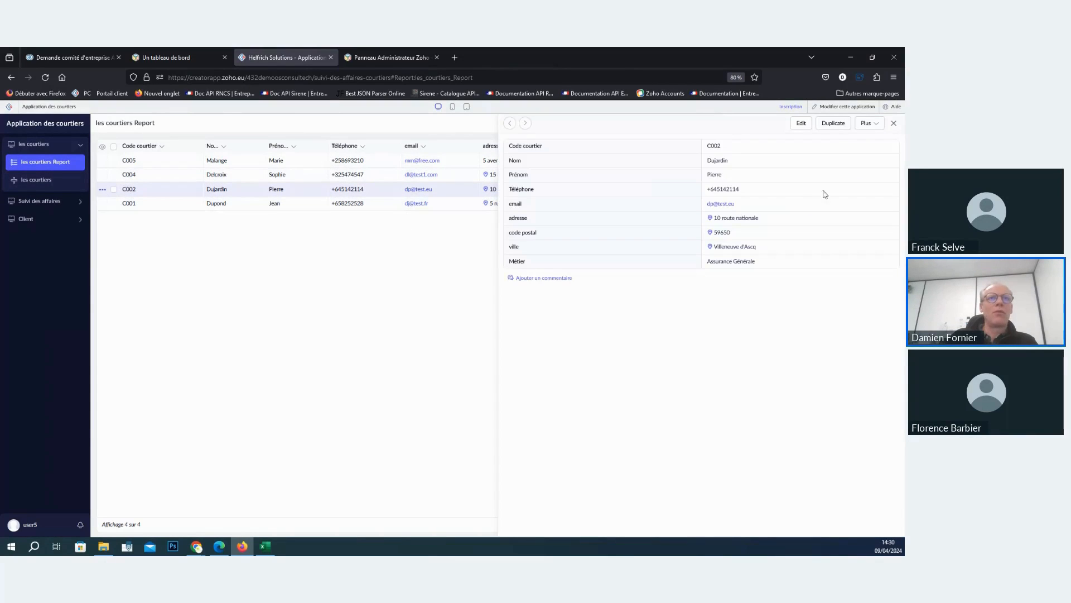
click(802, 125)
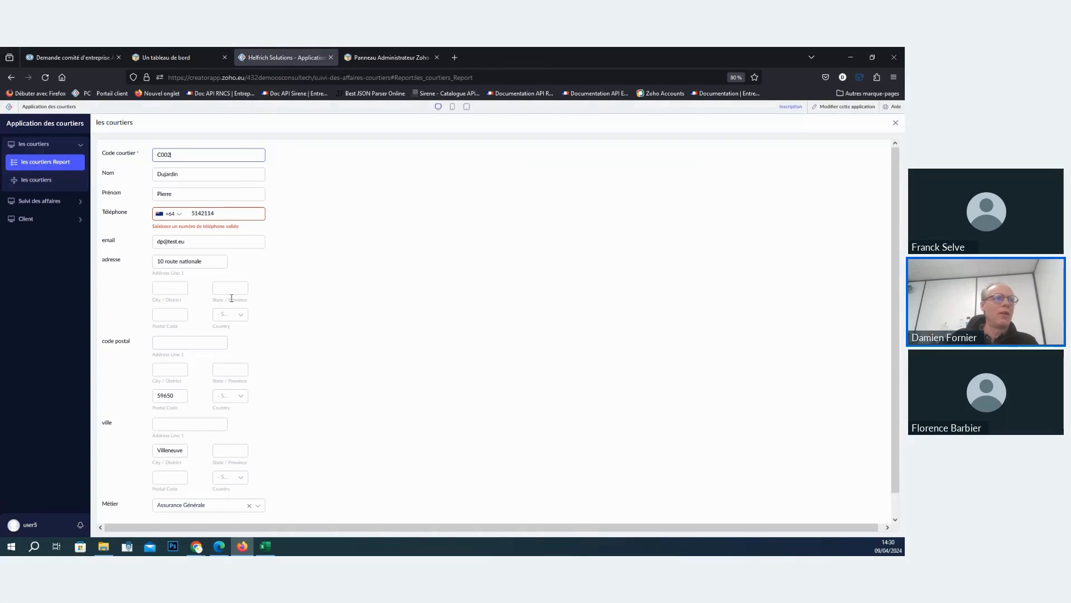
scroll(234, 343, down, 1)
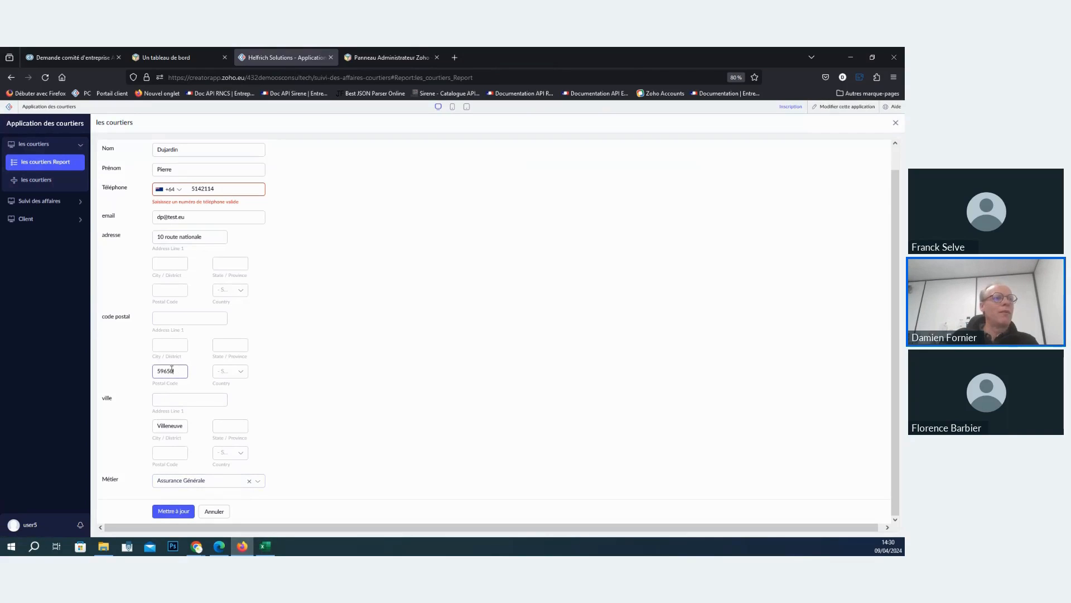
click(170, 263)
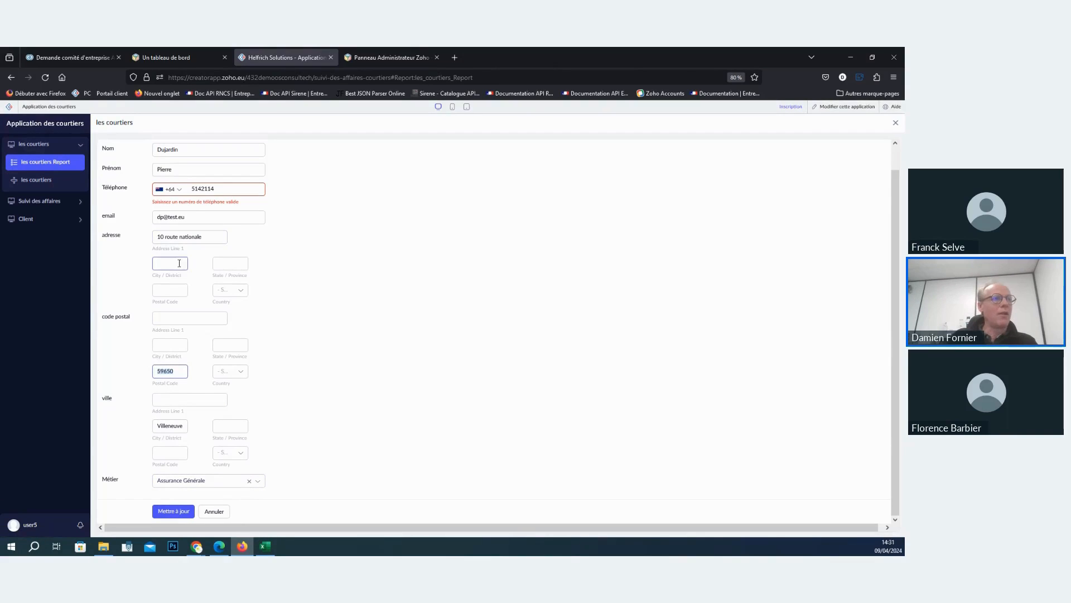
click(182, 291)
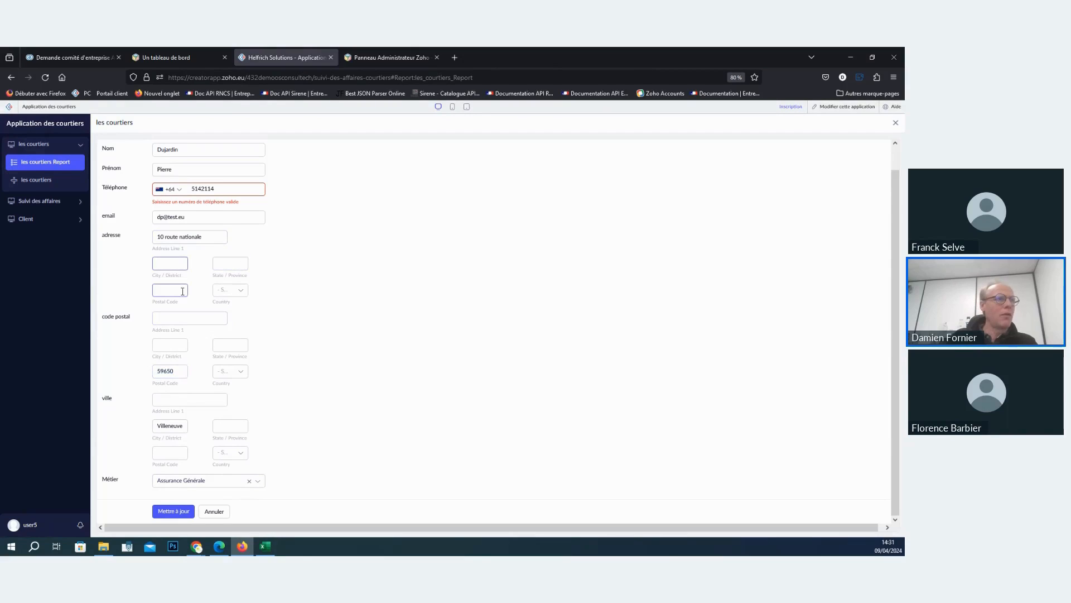
click(185, 427)
drag(185, 427, 148, 430)
key(ctrl+c)
click(170, 263)
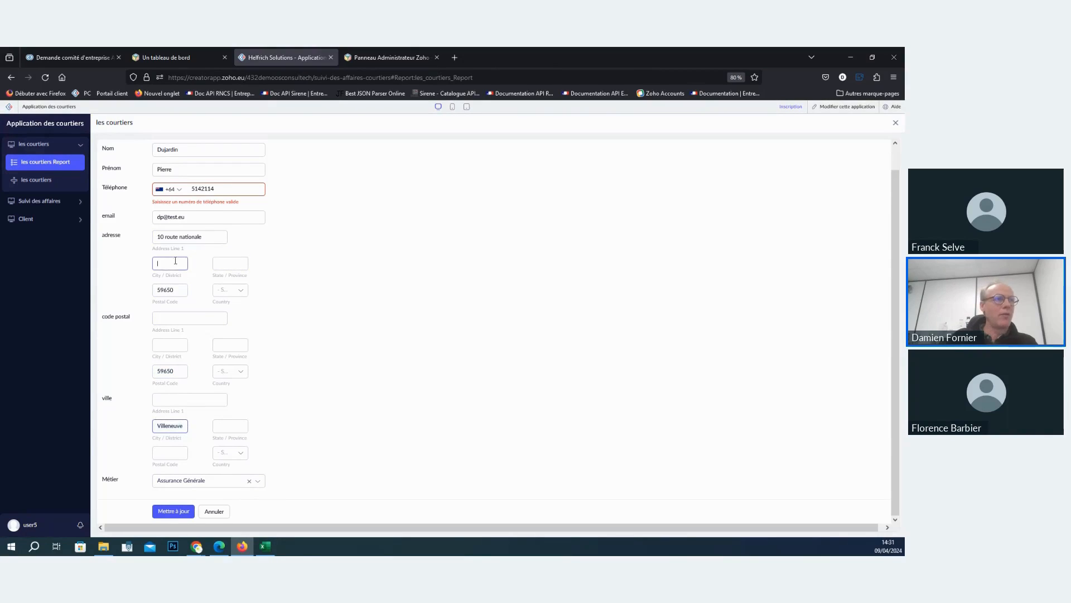
key(ctrl+v)
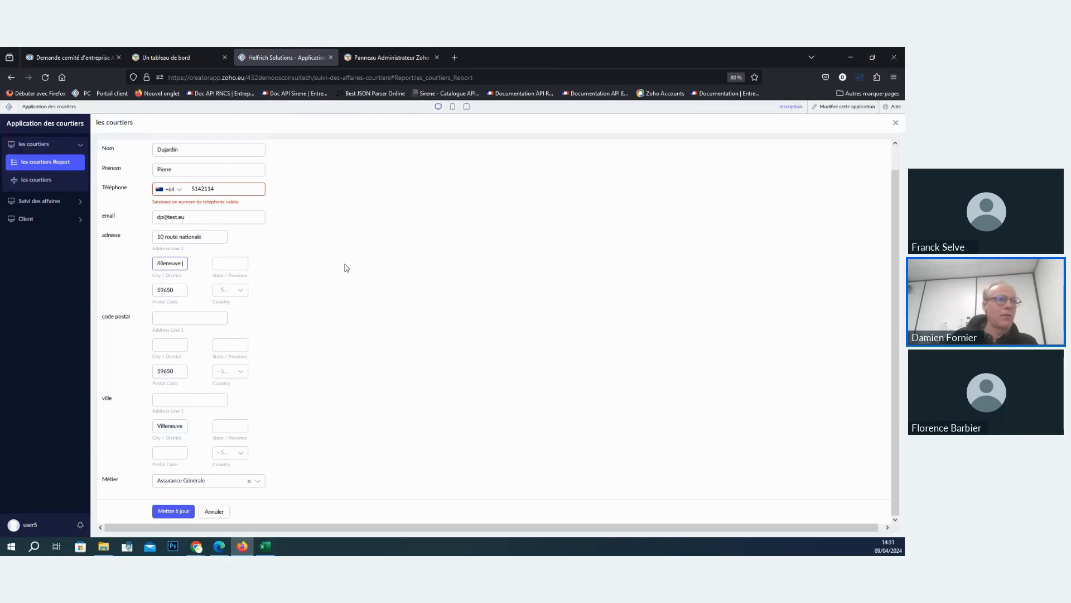
text(d'ascq)
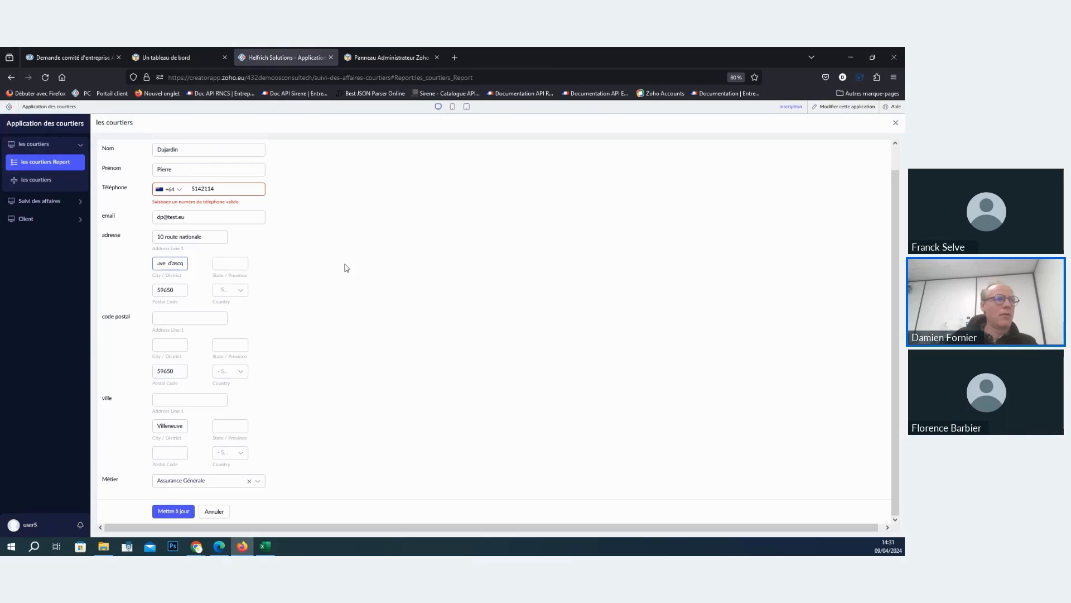
click(240, 292)
click(367, 315)
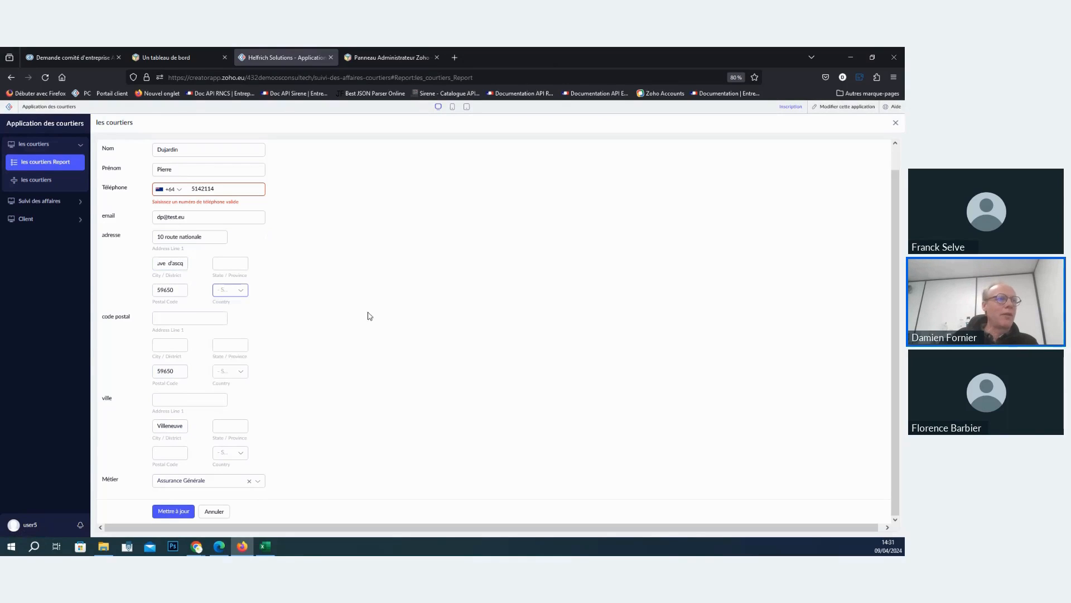
- Edit the city in the ville field and try to update the broker's record
click(179, 427)
drag(188, 430, 144, 432)
key(ctrl+v)
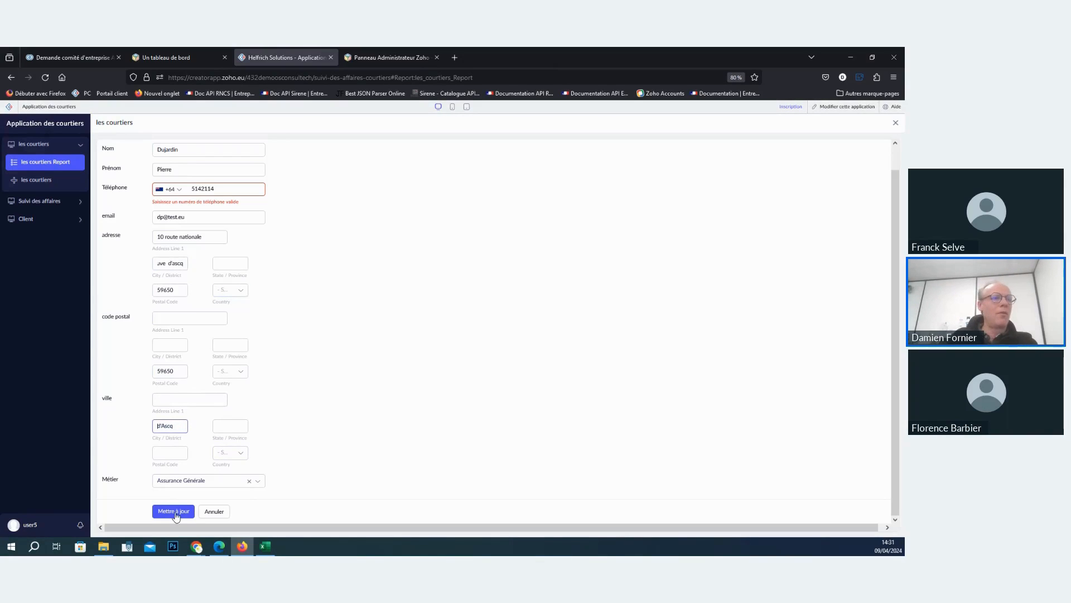
click(177, 515)
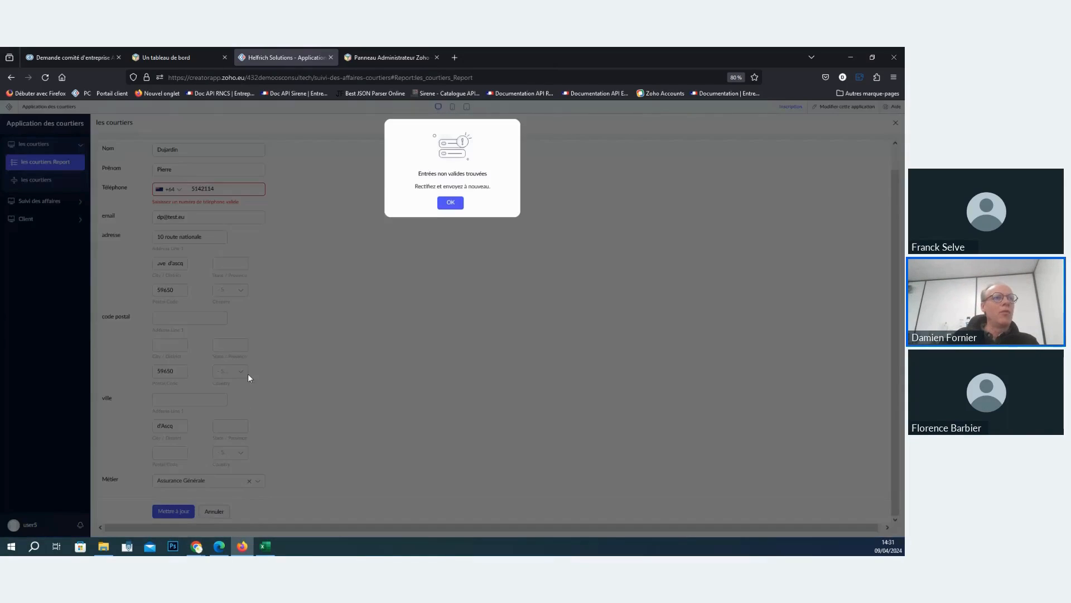
click(457, 205)
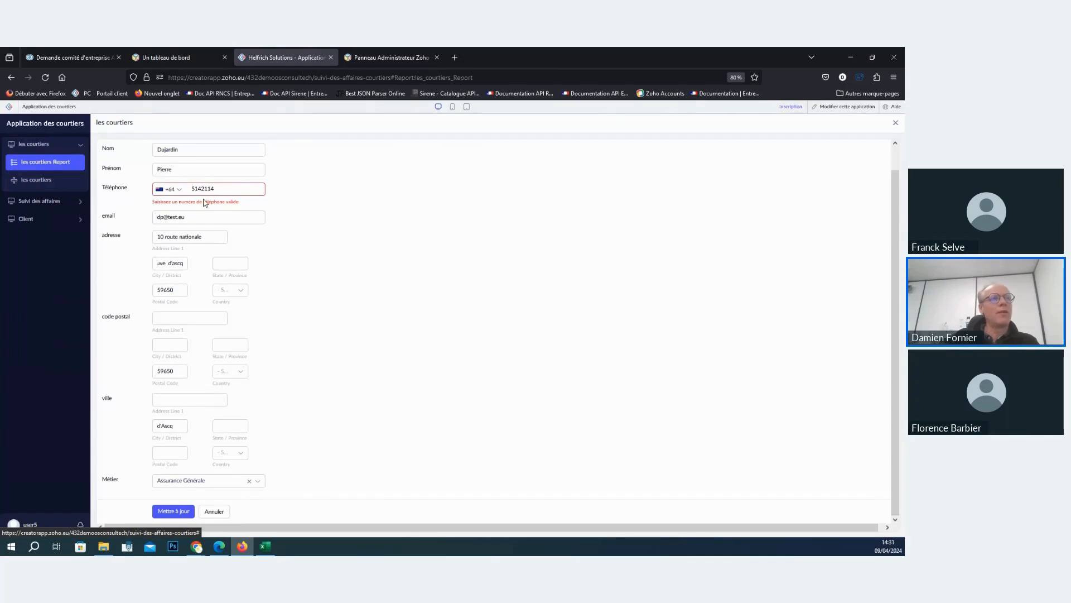
- Look through the country codes of the Téléphone field and cancel the record edit
click(178, 191)
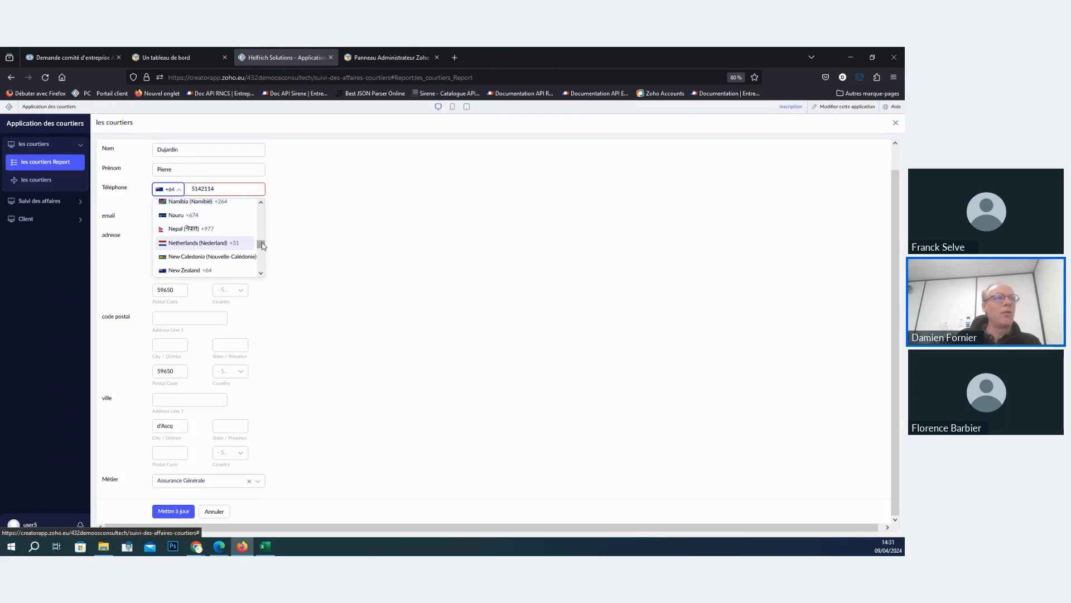
drag(262, 246, 266, 215)
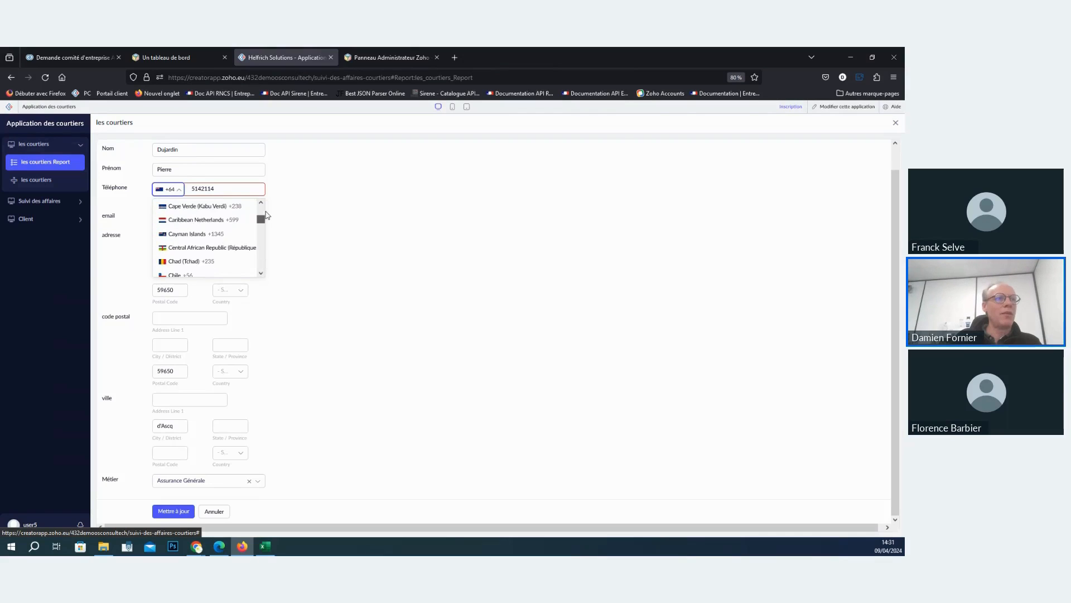
click(219, 512)
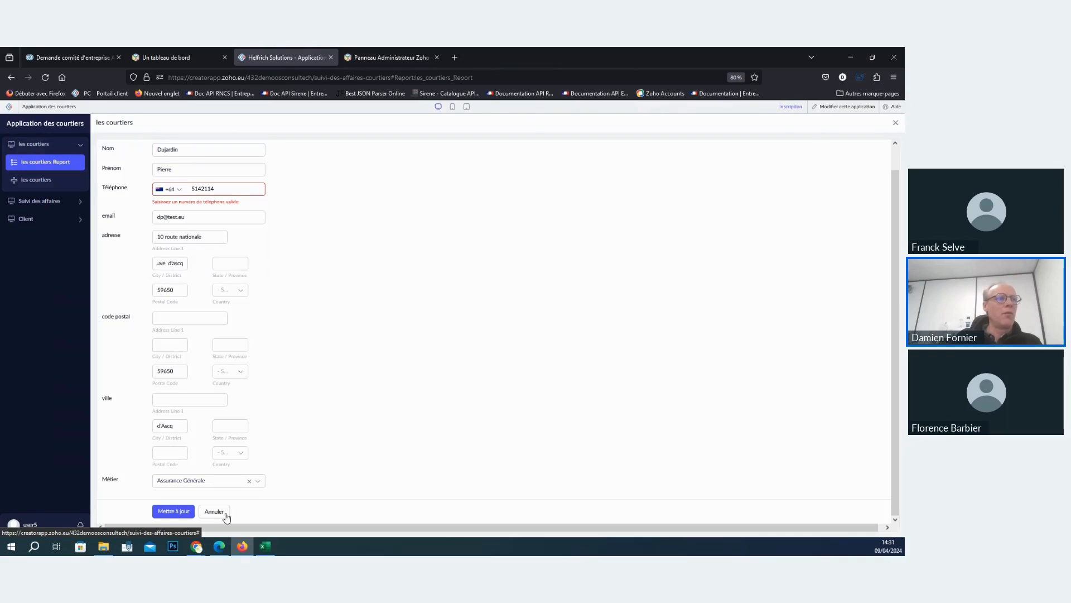
click(214, 512)
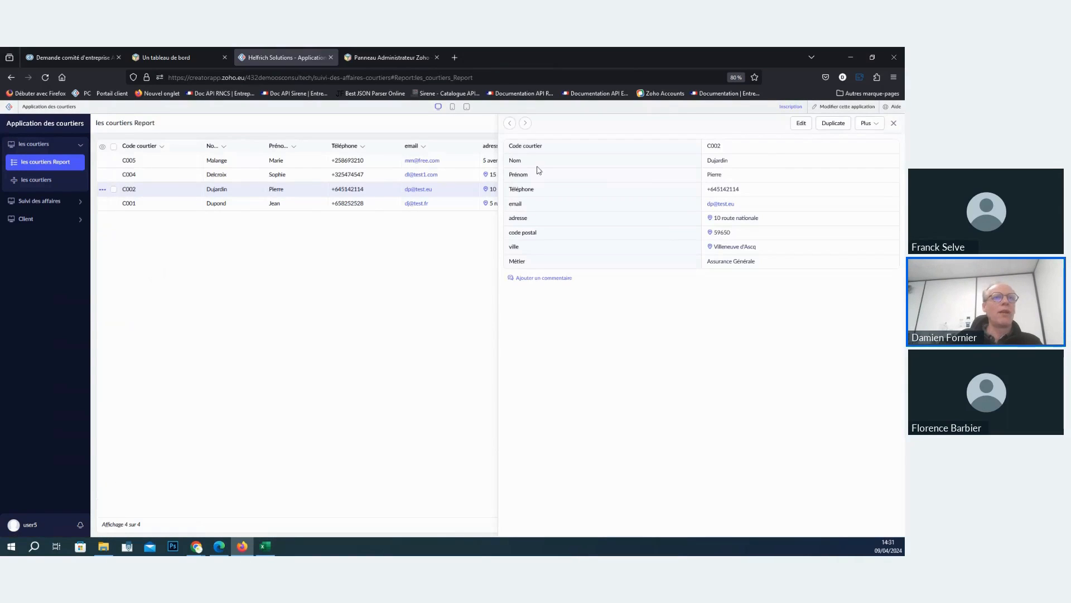
- Switch the application to edit mode and open the les courtiers form in the Form Builder
click(835, 107)
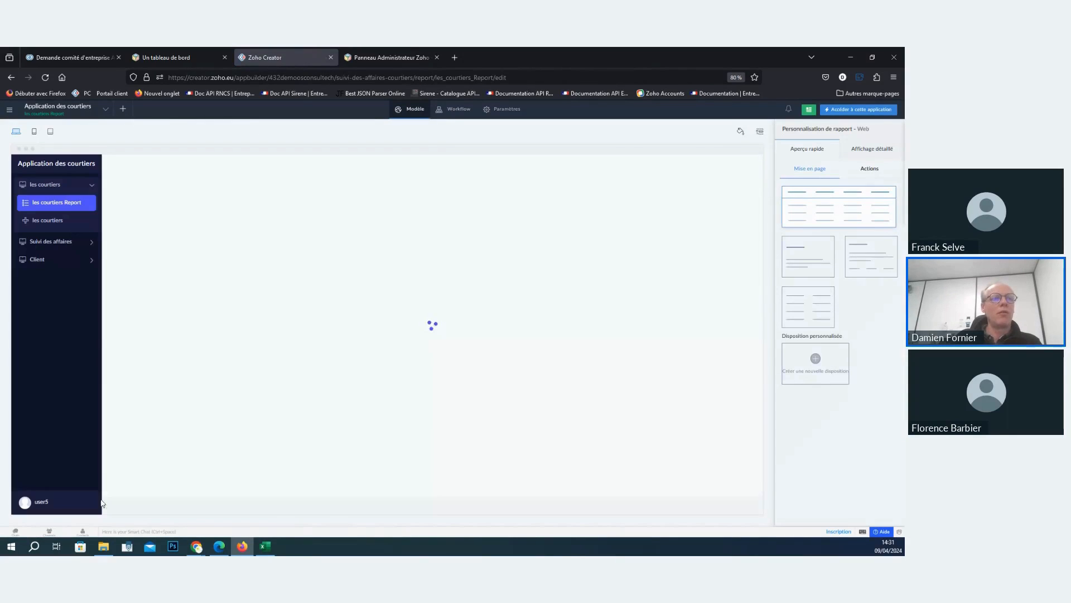
mouse_move(256, 182)
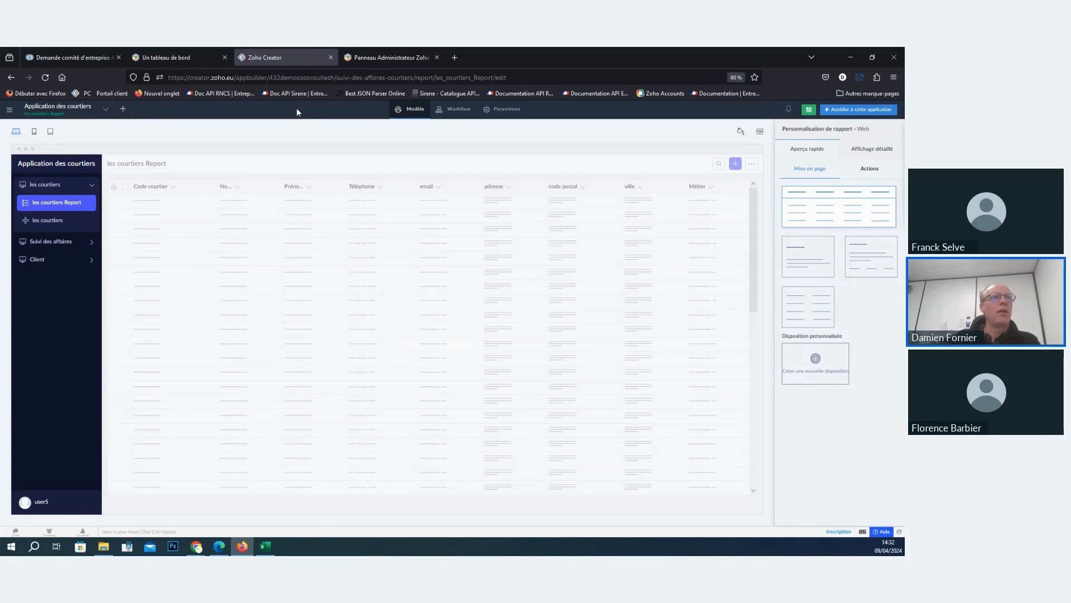
click(425, 109)
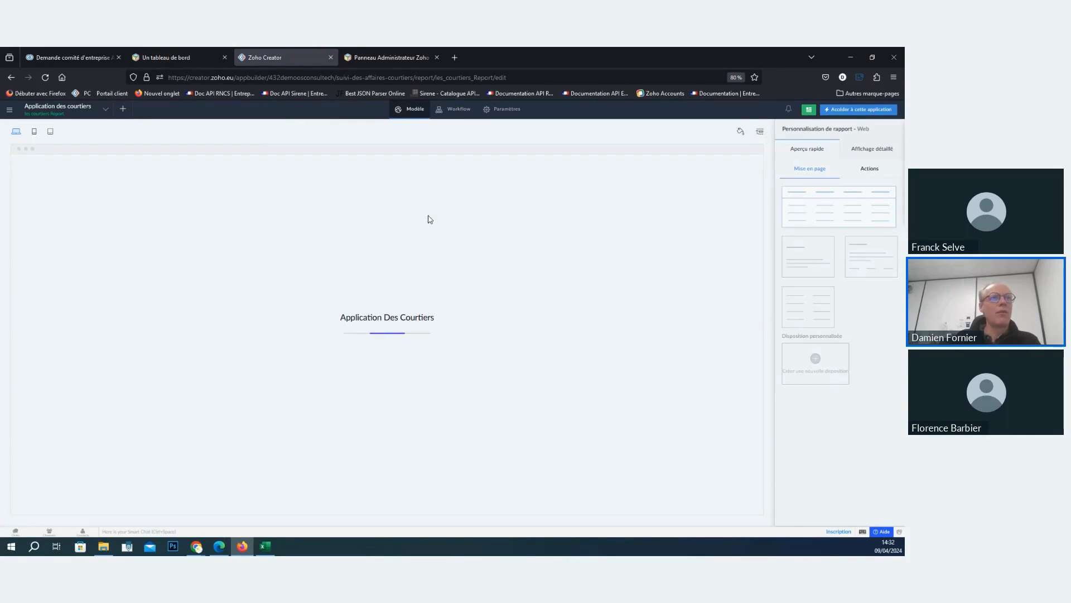
click(48, 220)
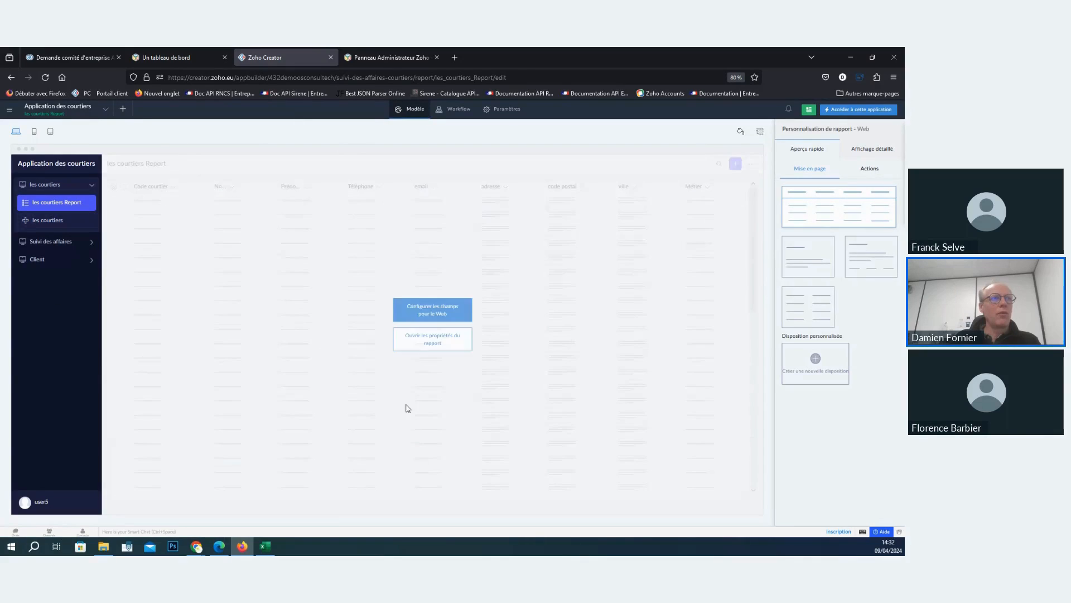
click(51, 243)
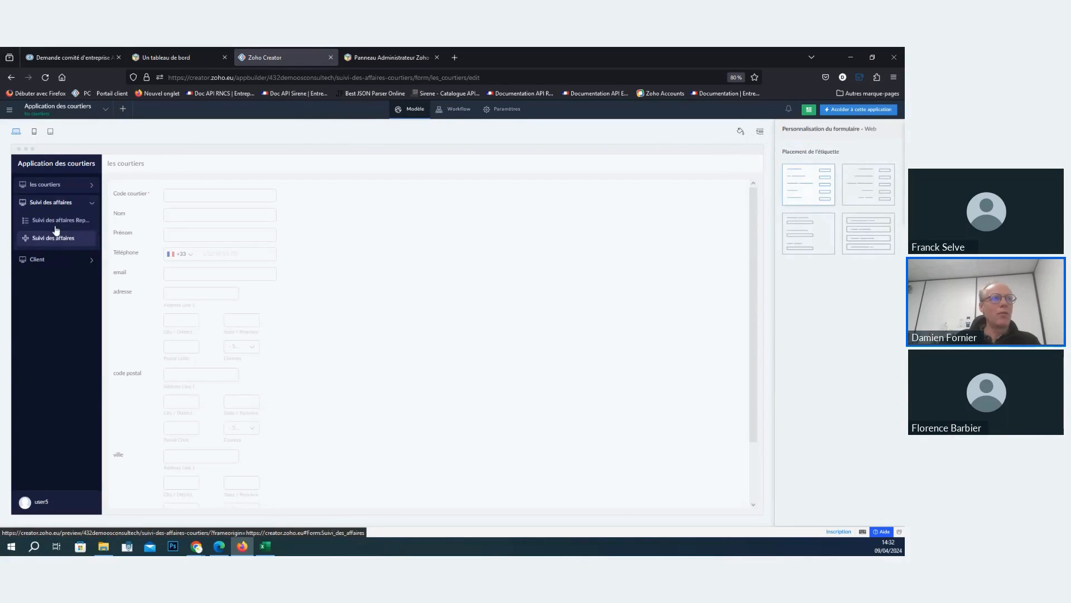
click(64, 187)
click(67, 206)
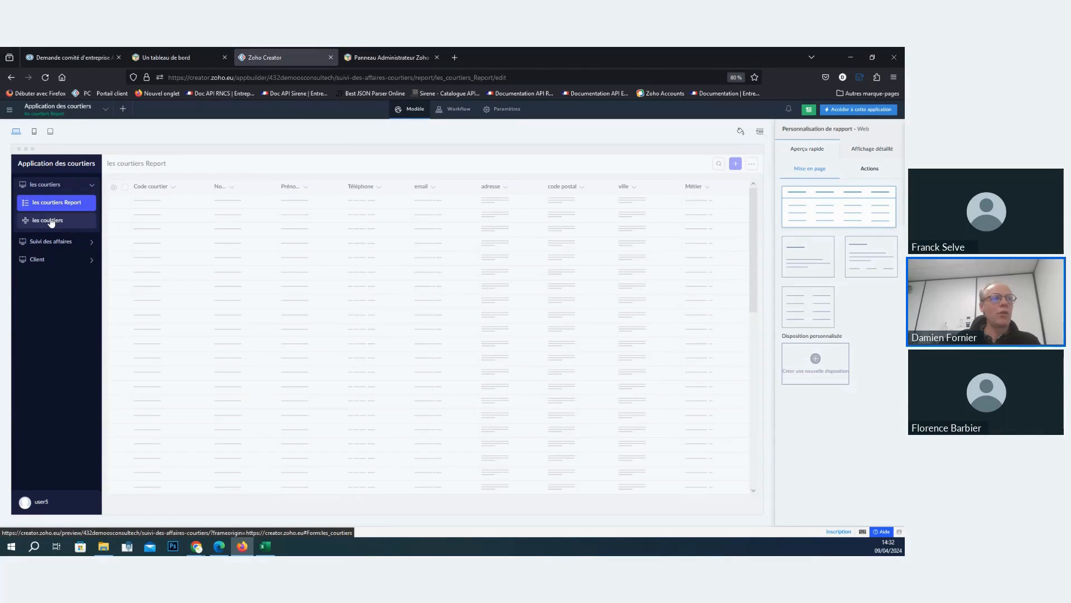
click(51, 222)
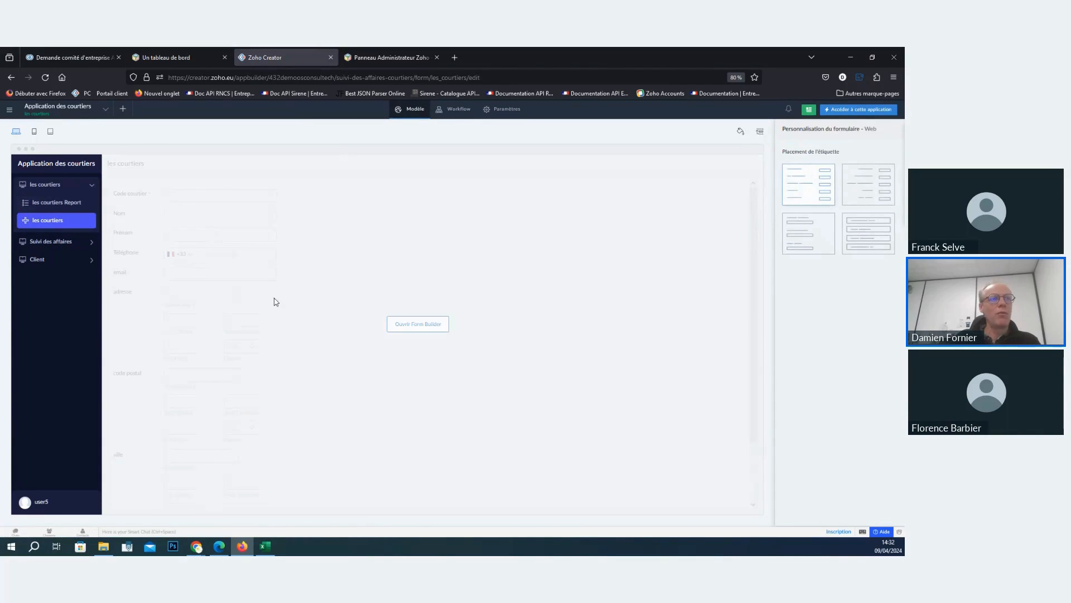
mouse_move(177, 254)
click(421, 324)
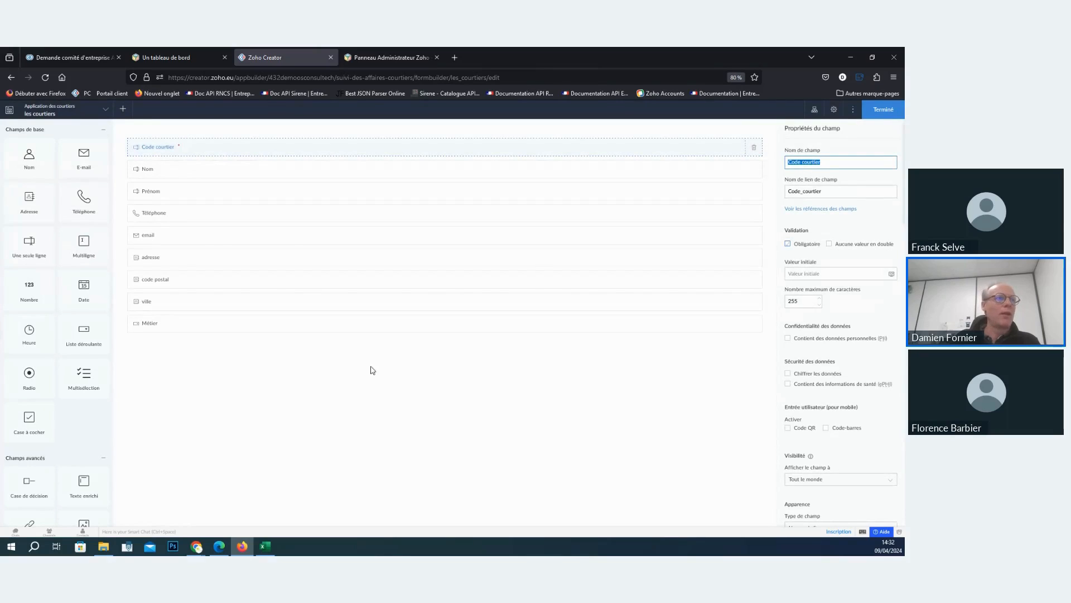
- Set the default country code of the Téléphone field to France
click(184, 214)
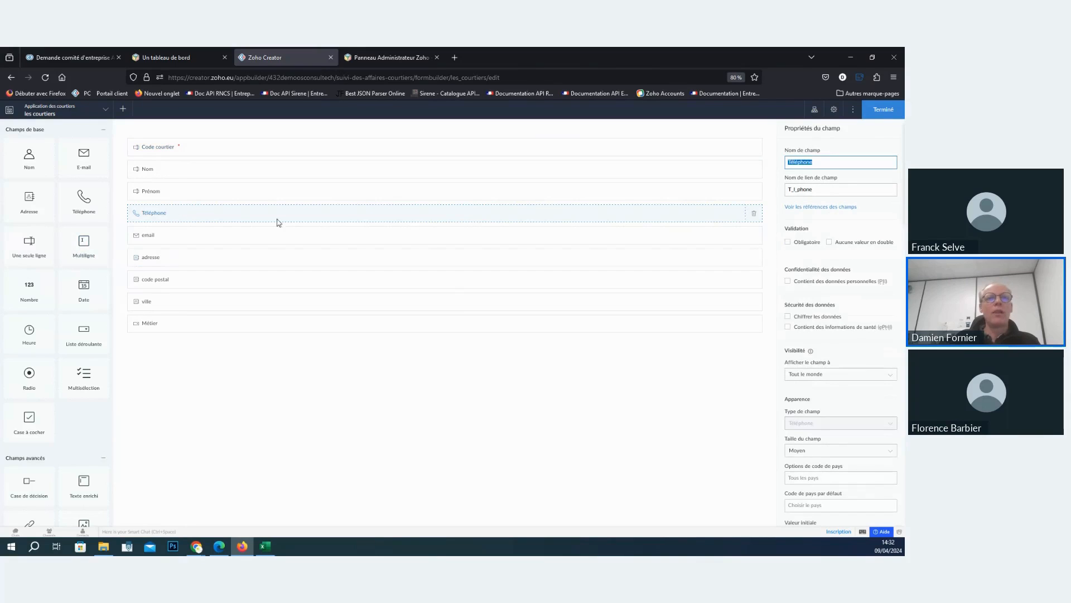
scroll(830, 279, down, 3)
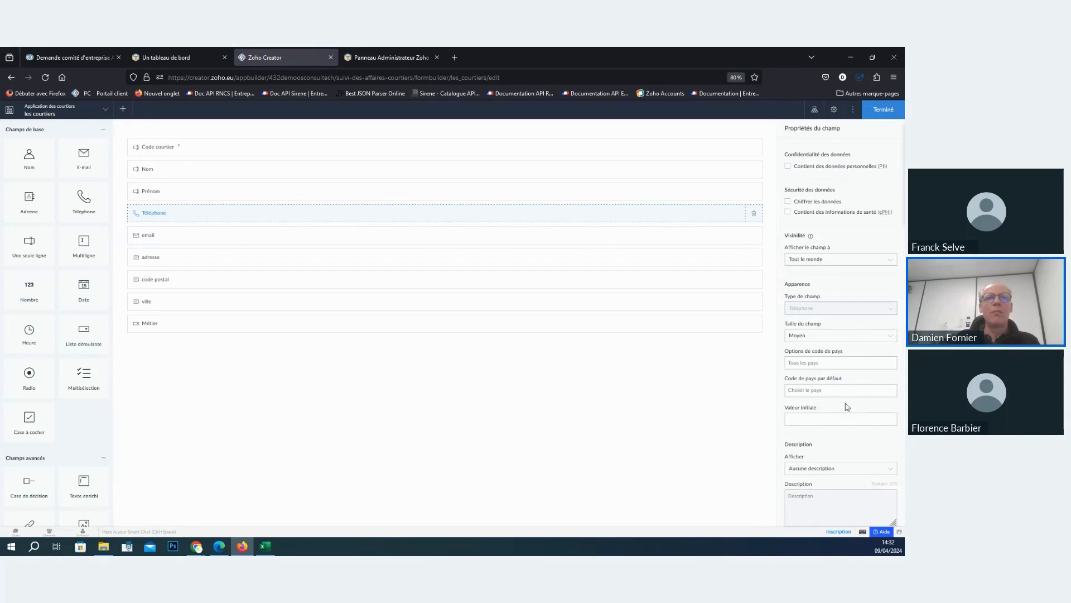
click(839, 390)
click(427, 318)
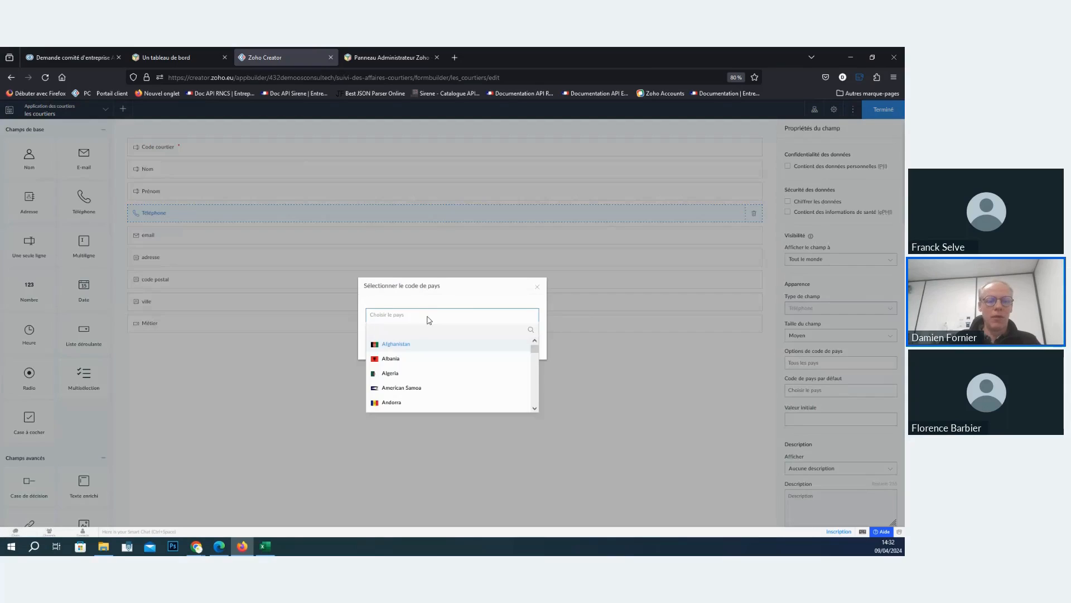
text(france)
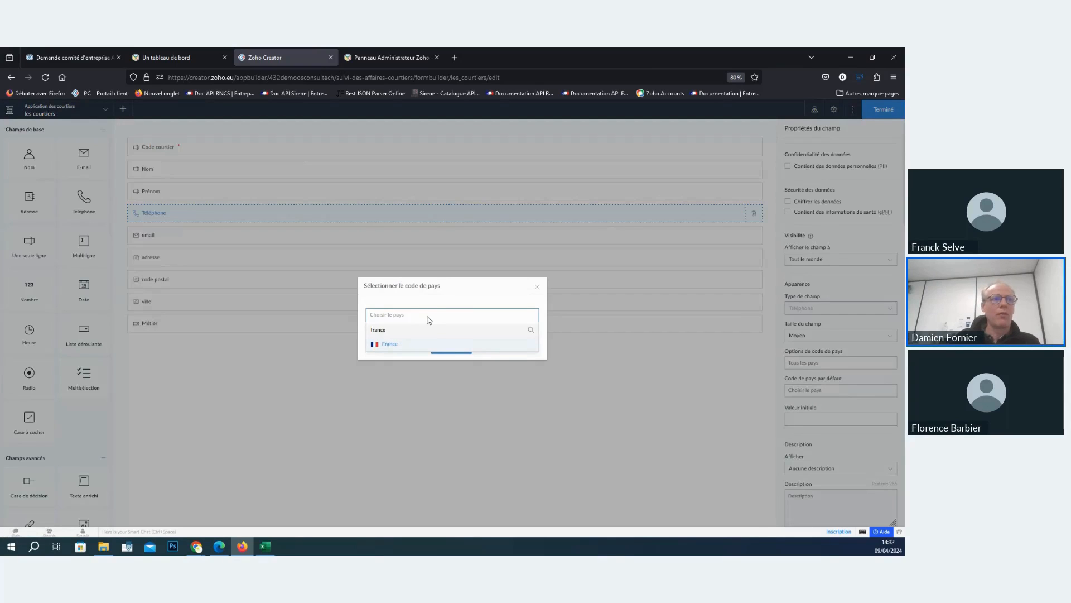
click(388, 347)
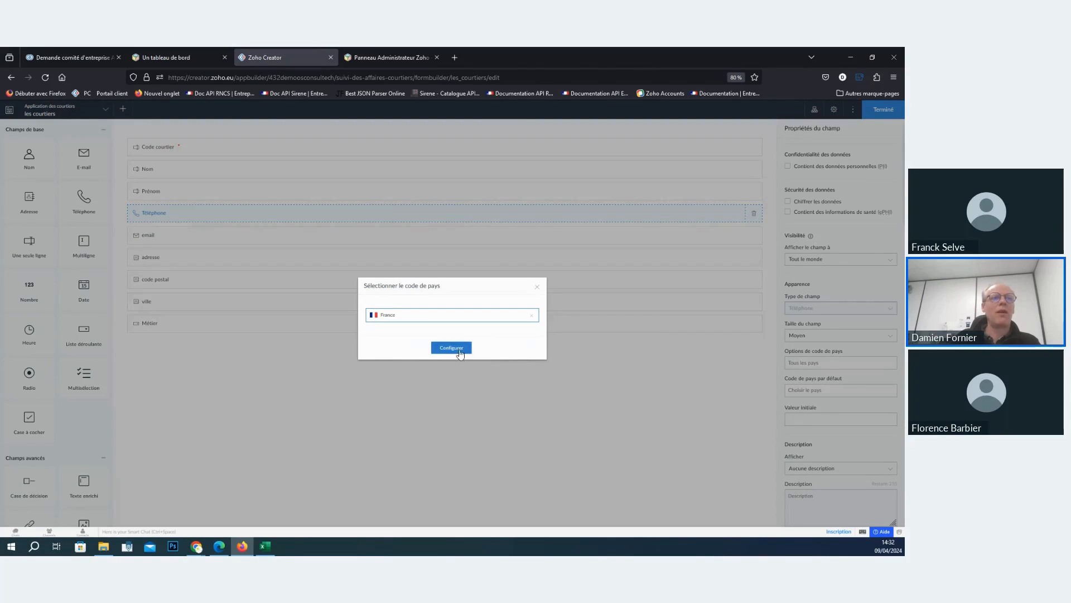
click(459, 352)
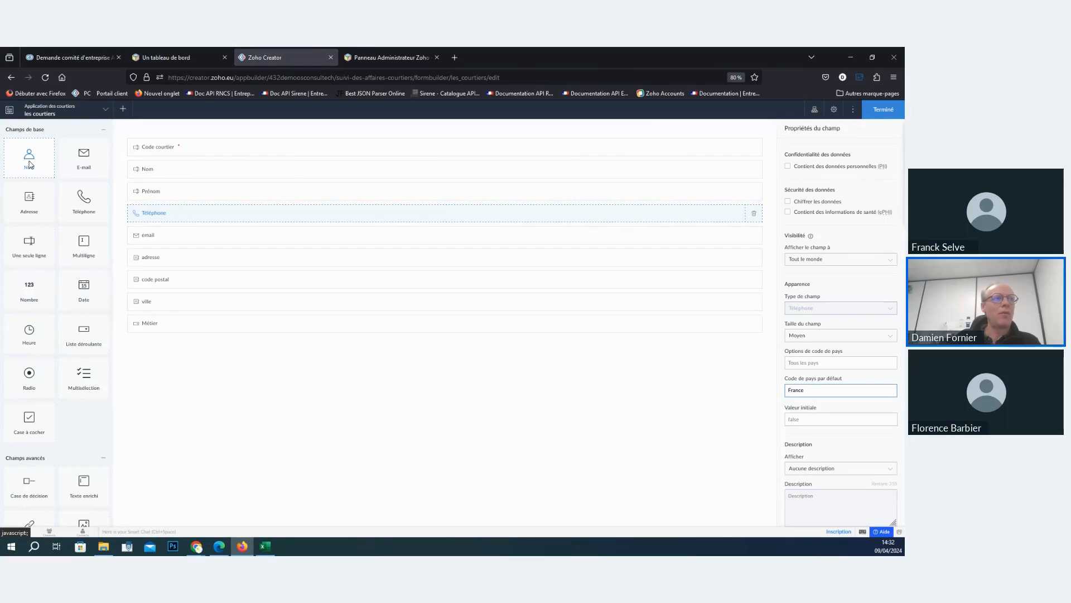
- Add a name-type field below Code courtier, rename its Prefix subfield as Civilité and enable that subfield
drag(29, 165, 222, 168)
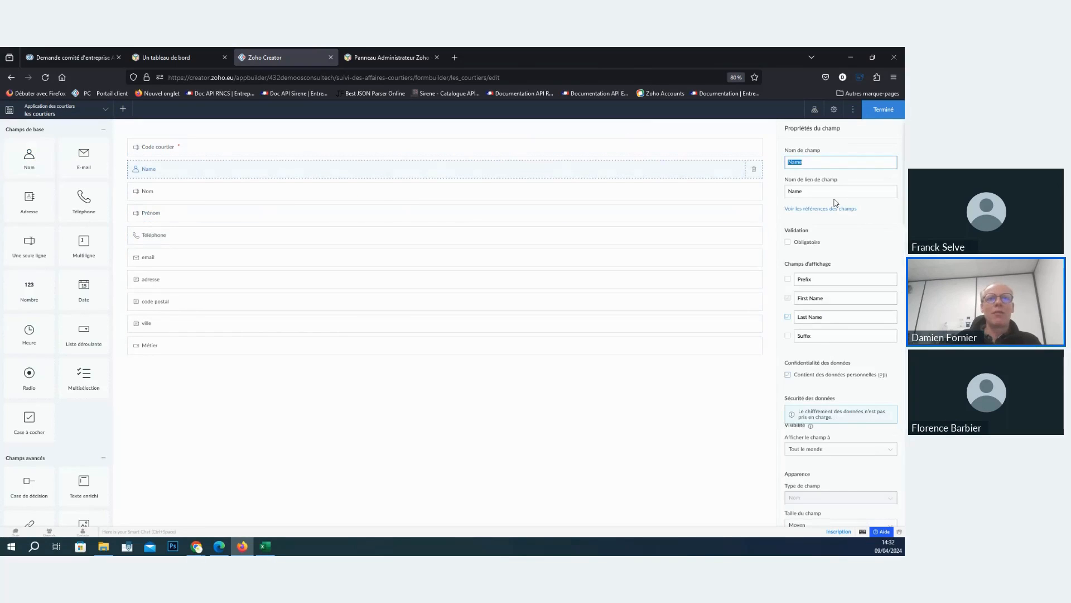
click(820, 279)
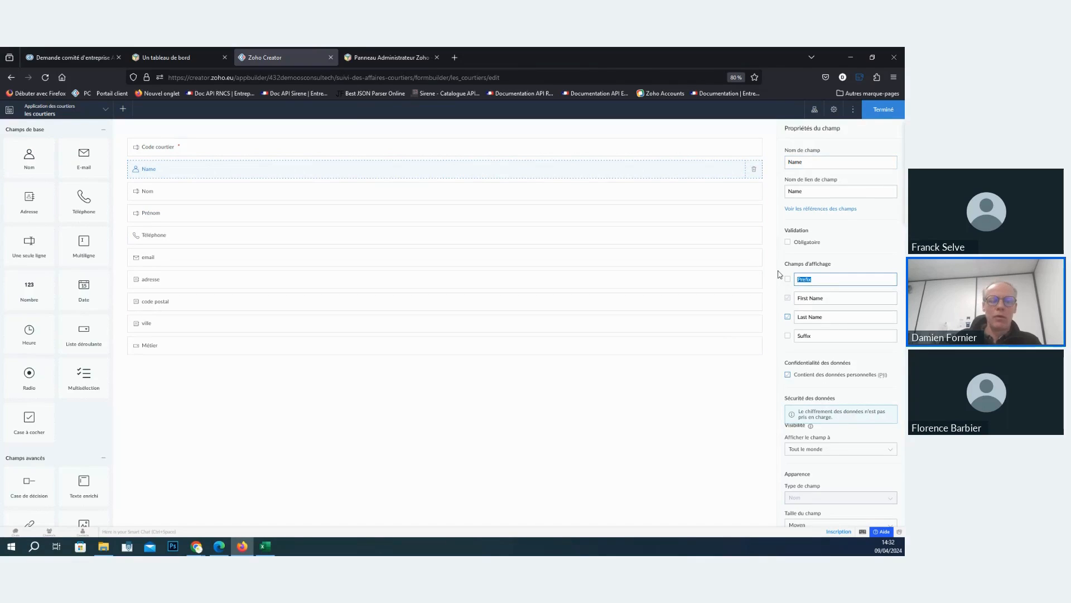
text(Civilit)
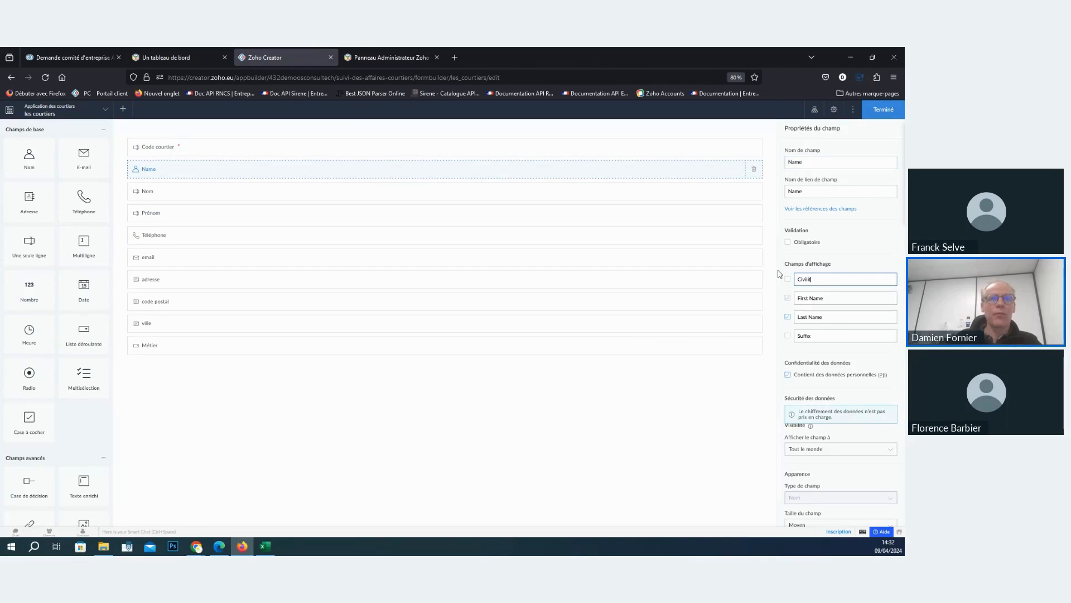
text(é)
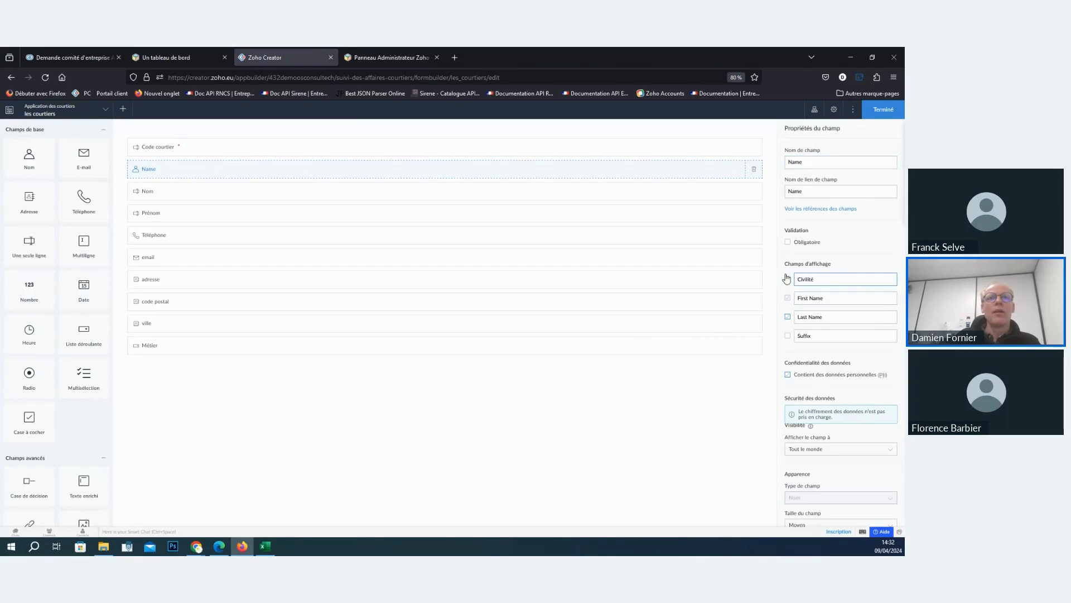
click(788, 278)
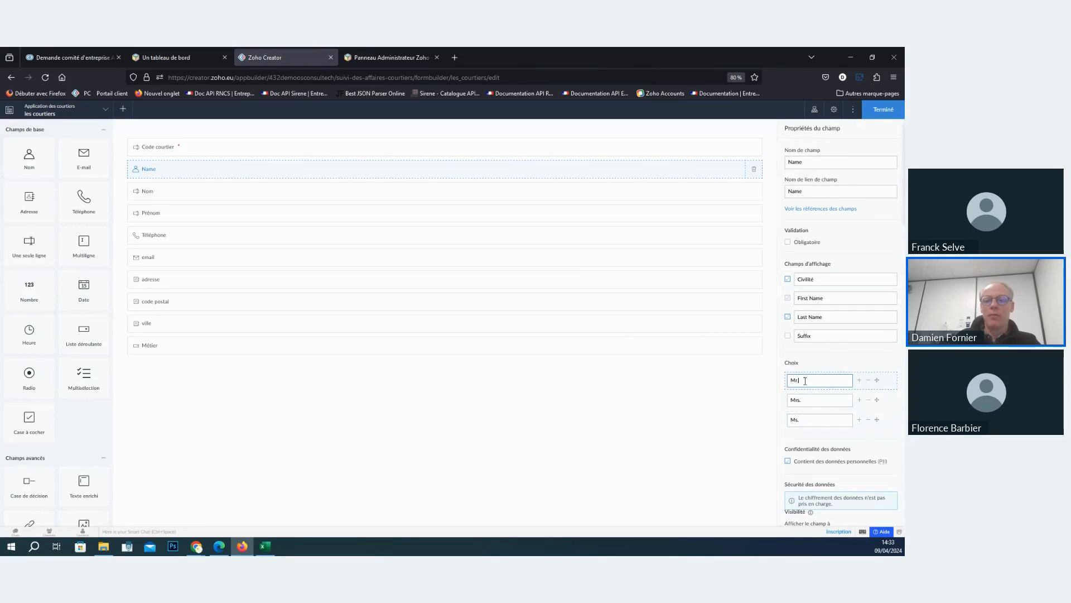
- Change the three Civilité choices of the name field to Mr, Mme and Mll
key(BackSpace)
click(835, 401)
key(BackSpace)
key(BackSpace)
key(BackSpace)
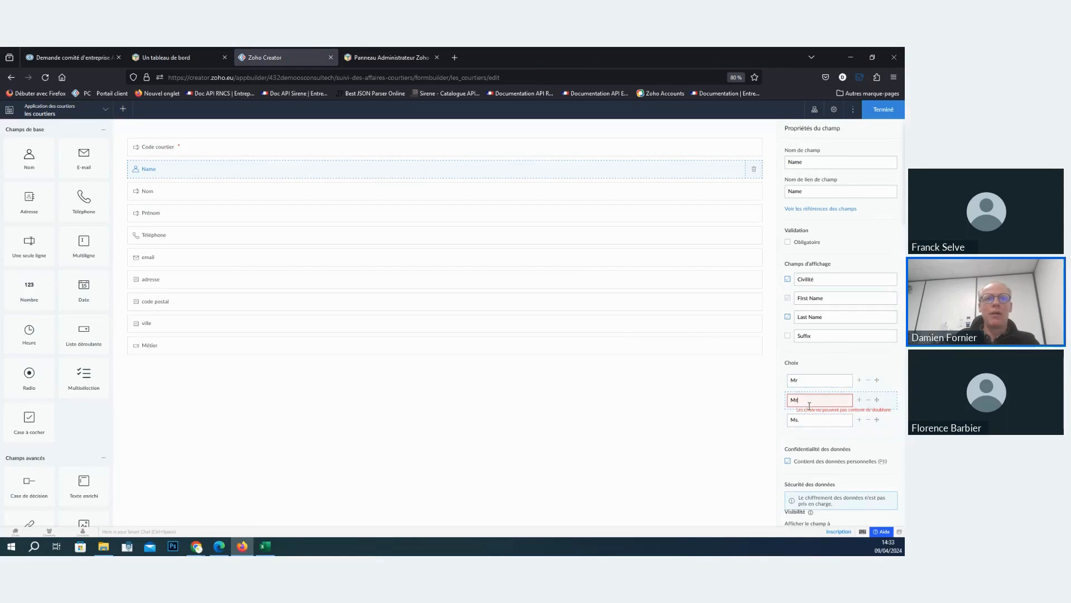
text(me)
click(806, 420)
key(BackSpace)
key(BackSpace)
key(BackSpace)
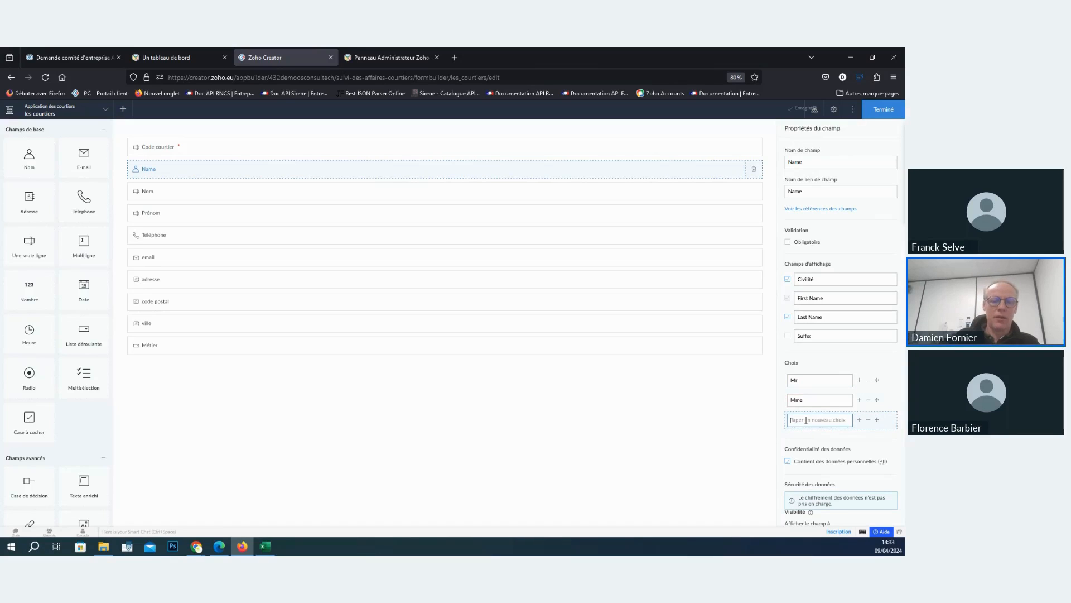
text(Mll)
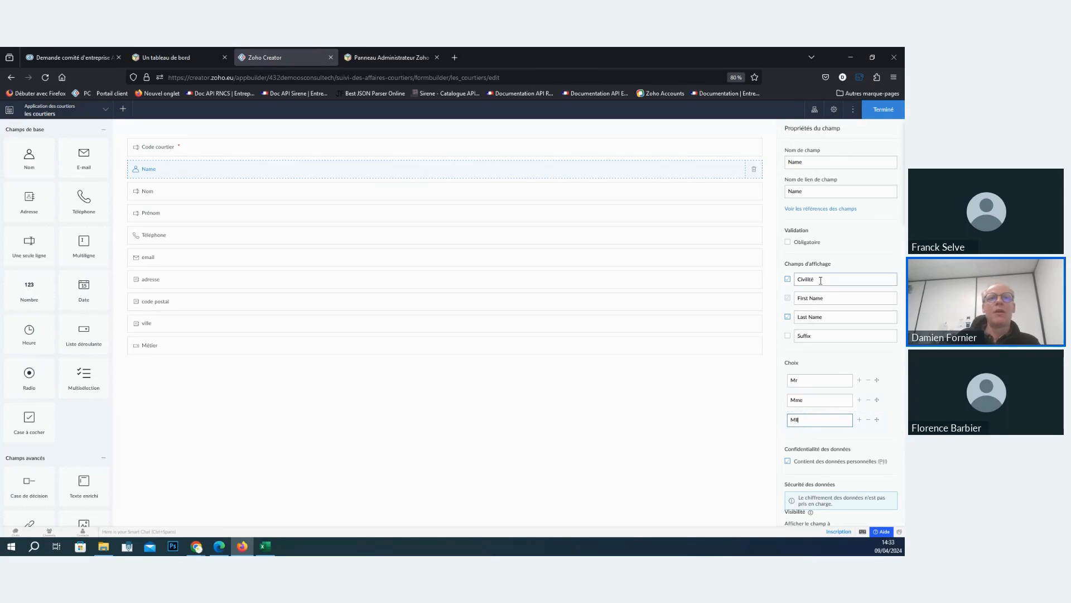
click(825, 299)
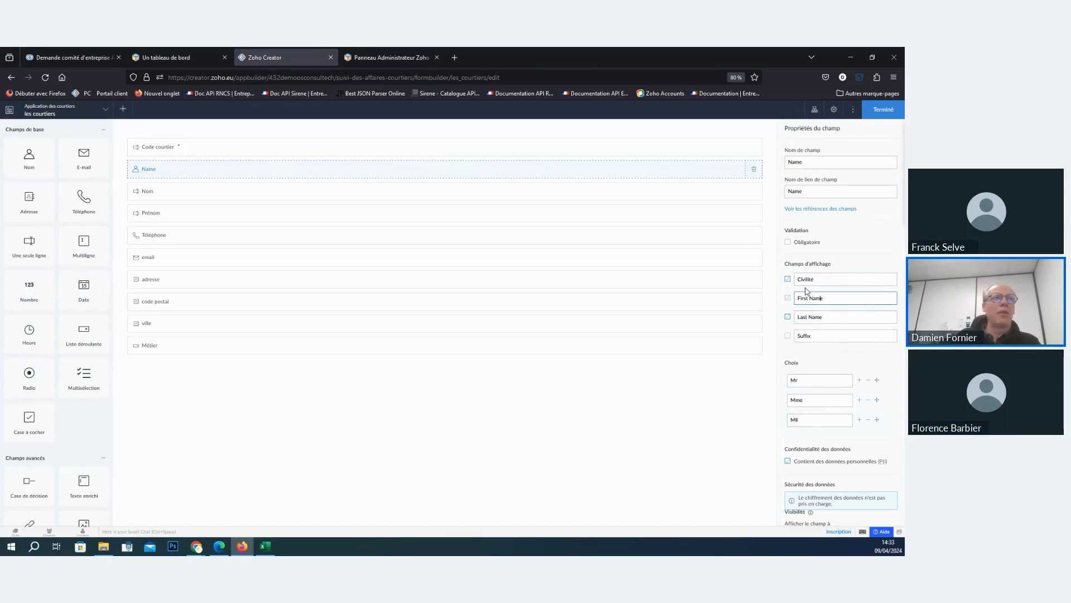
click(318, 475)
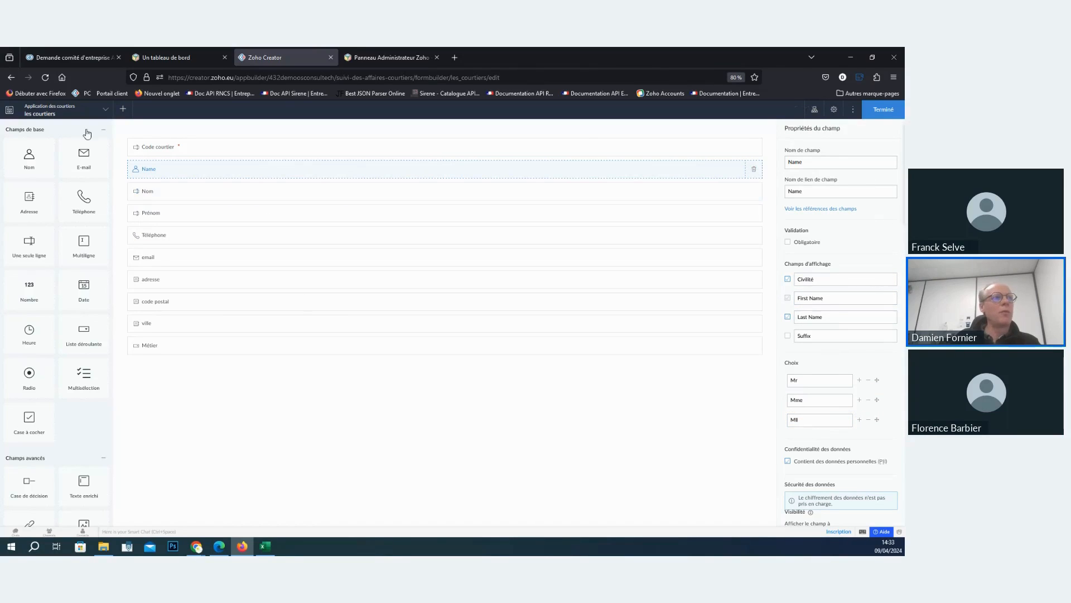
scroll(58, 216, down, 6)
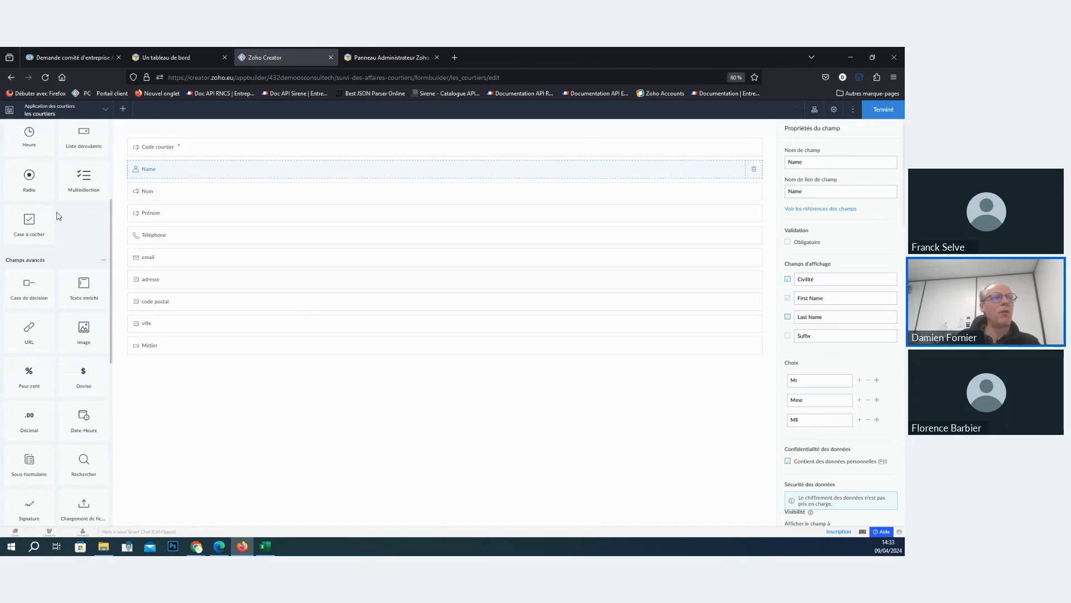
scroll(58, 215, down, 12)
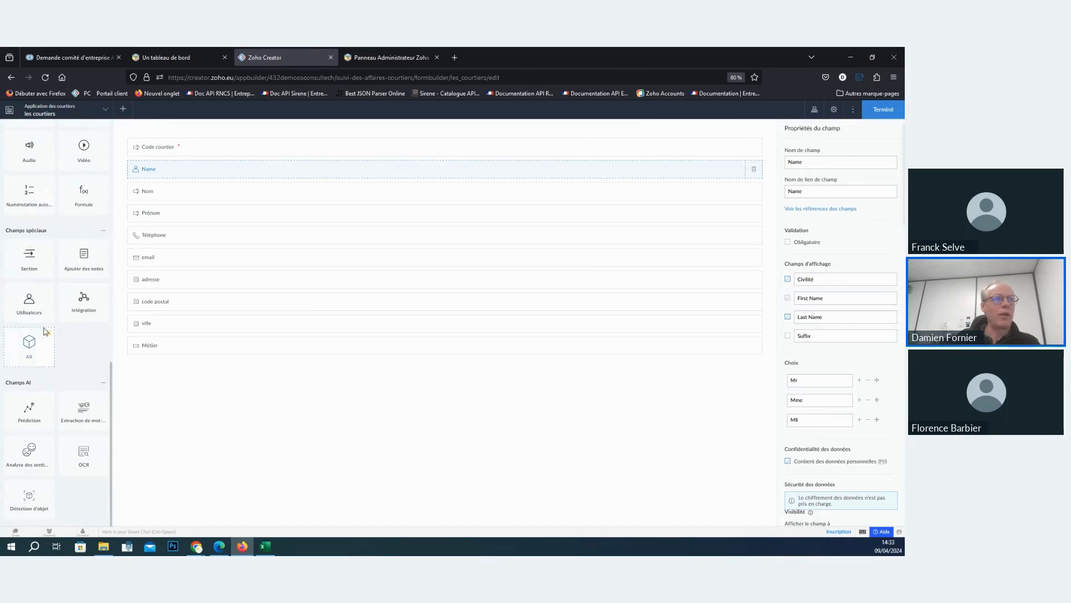
scroll(45, 331, up, 15)
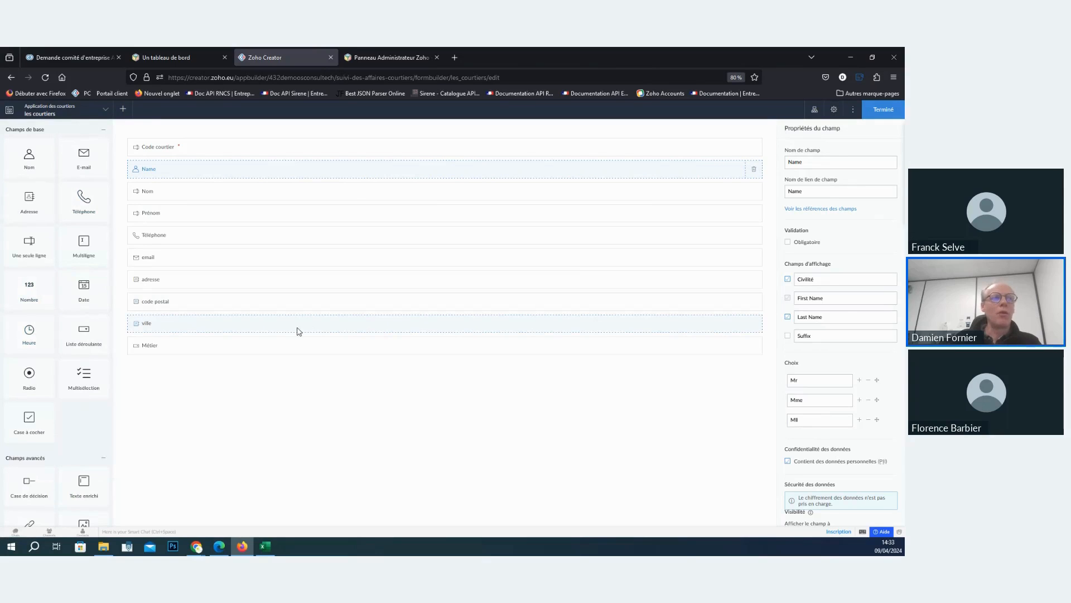
- Rename the new name field as Nom complet
click(203, 171)
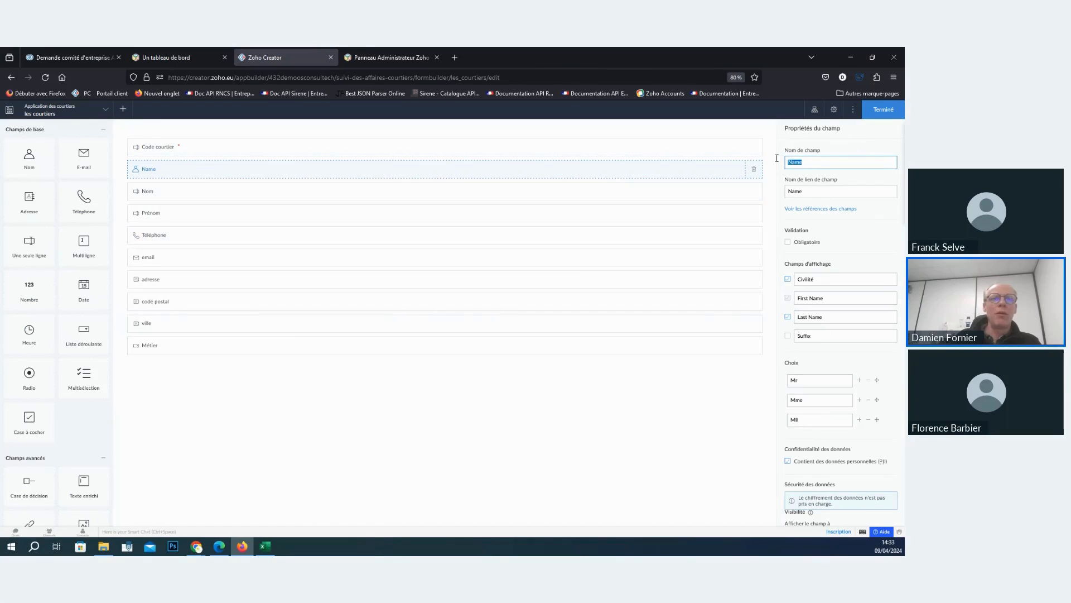
text(Nom c)
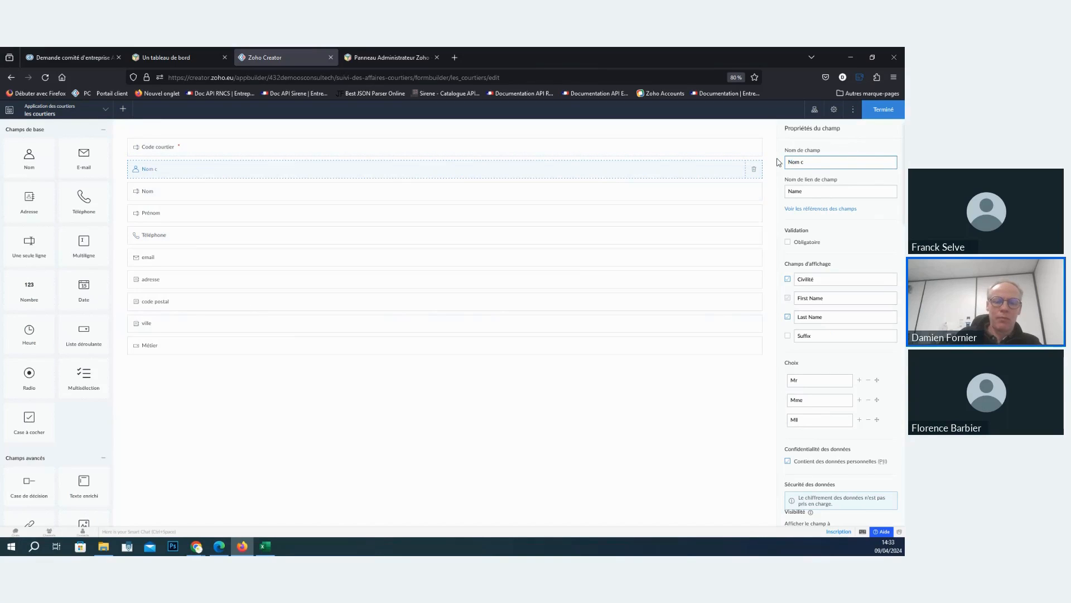
text(omplet)
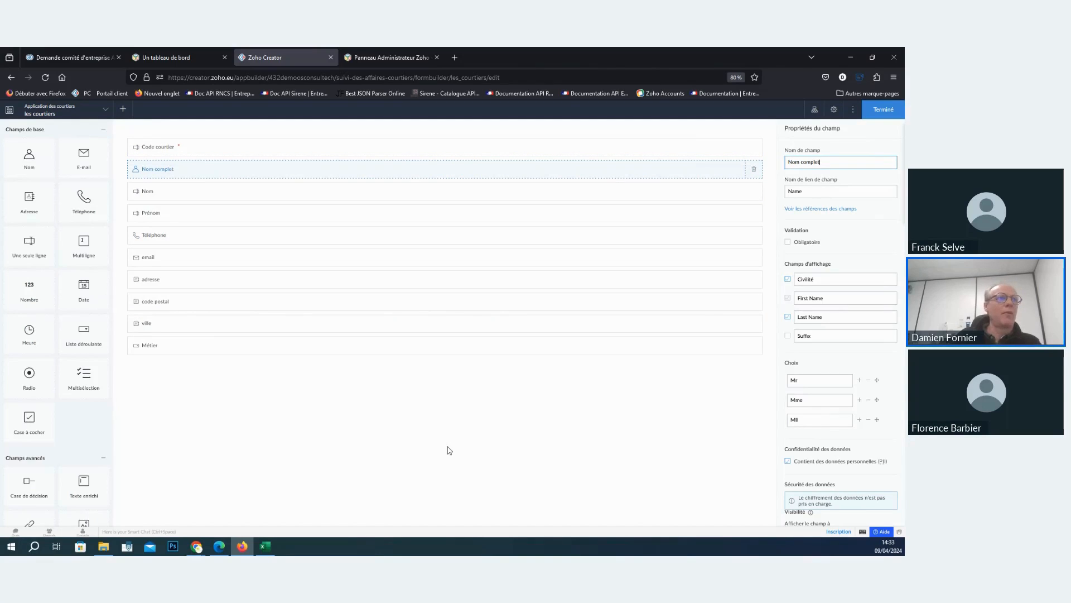
click(450, 450)
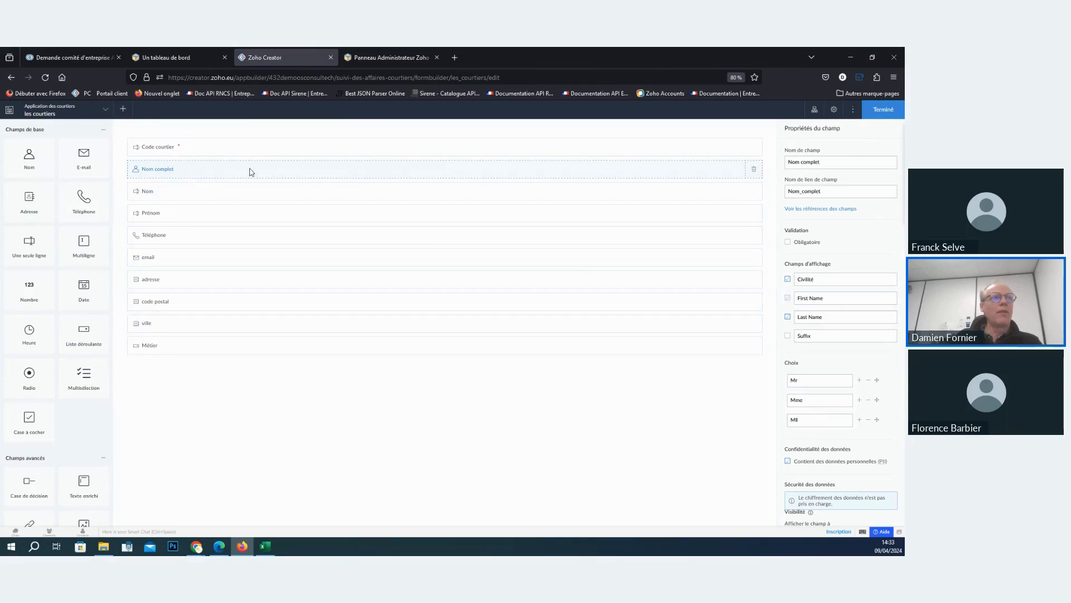
- Move the Téléphone and email fields into a second column, keeping Nom complet below Code courtier in the first
drag(223, 152, 731, 148)
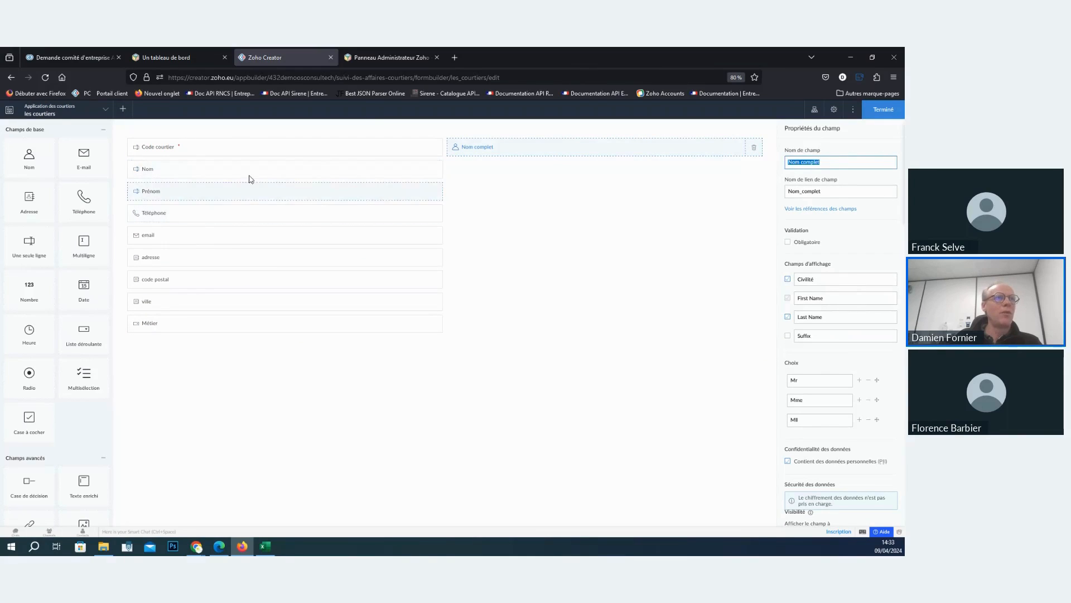
drag(599, 146, 234, 167)
drag(162, 237, 614, 147)
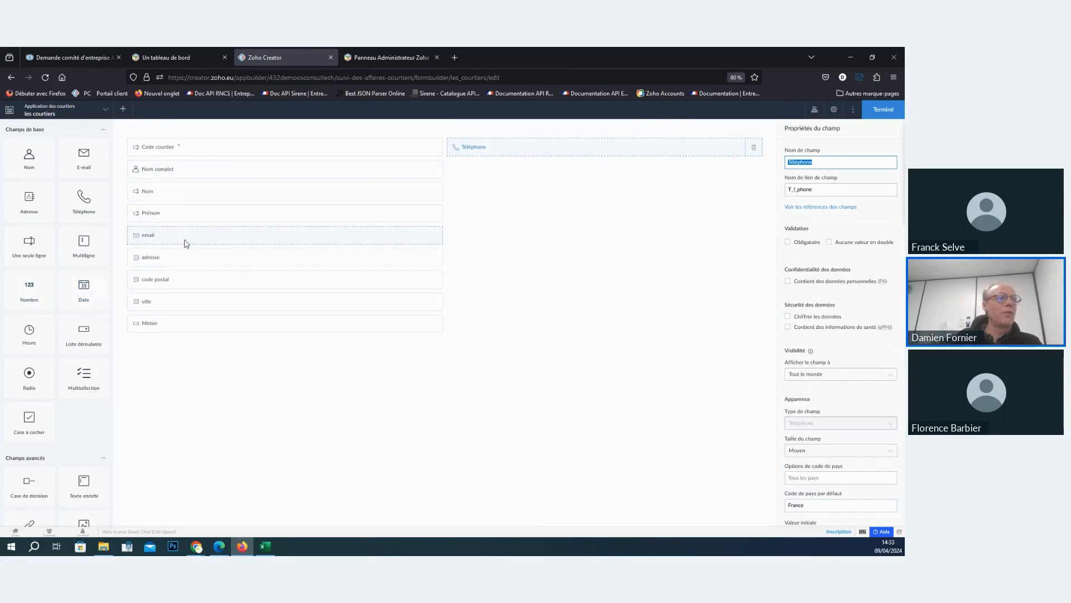
drag(187, 241, 550, 168)
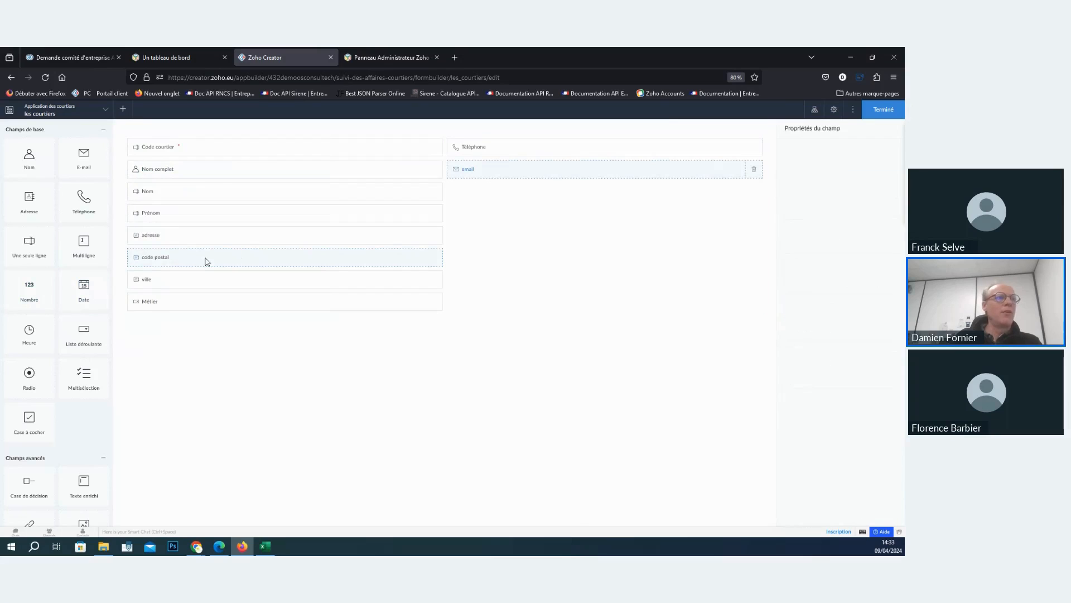
- Move adresse, code postal and ville into a third column and place Métier below email in the second
drag(207, 243, 709, 146)
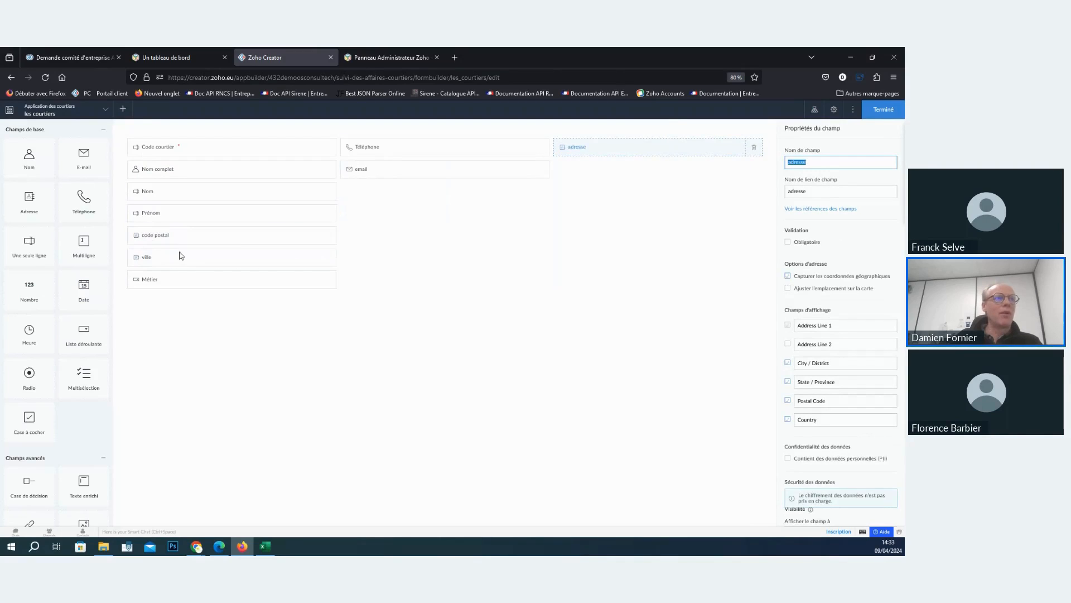
drag(190, 237, 664, 235)
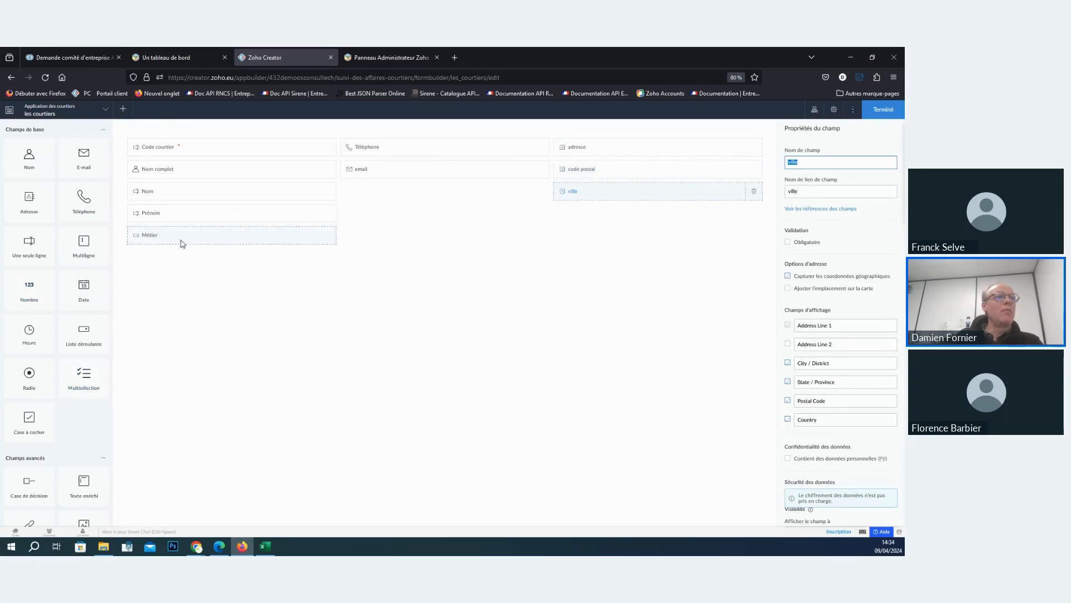
drag(182, 240, 405, 191)
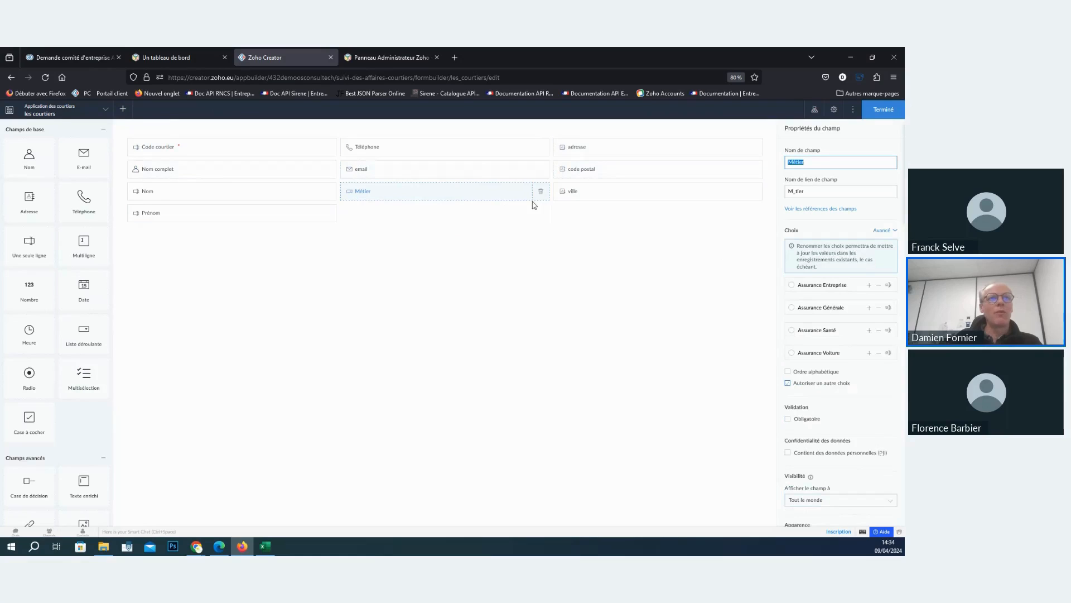
drag(471, 197, 434, 195)
- Add a section below the existing fields of the les courtiers form and name it Qualification
scroll(51, 457, down, 3)
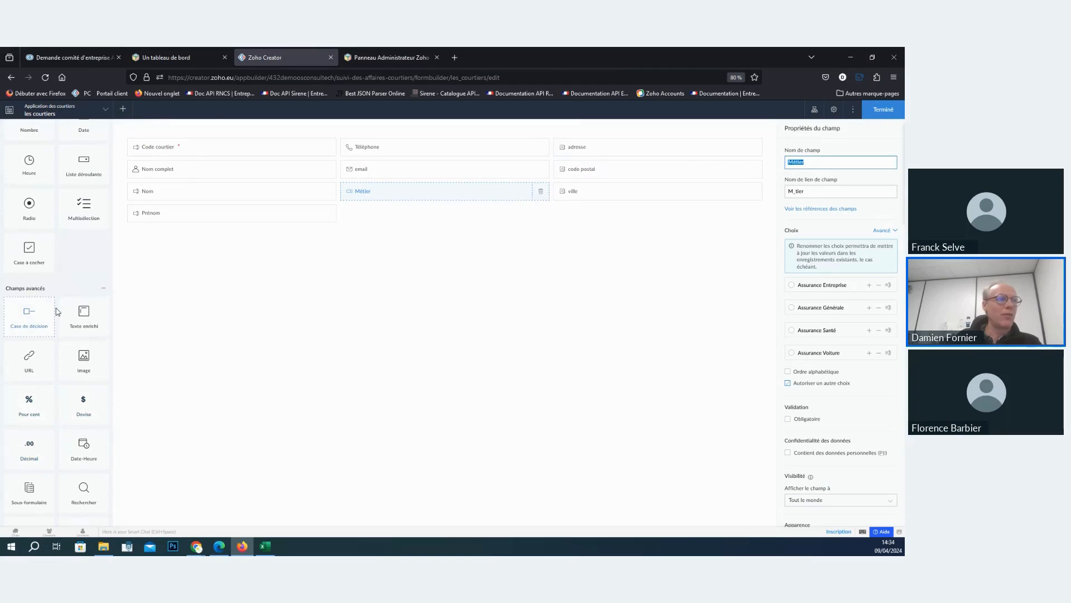
scroll(76, 499, down, 10)
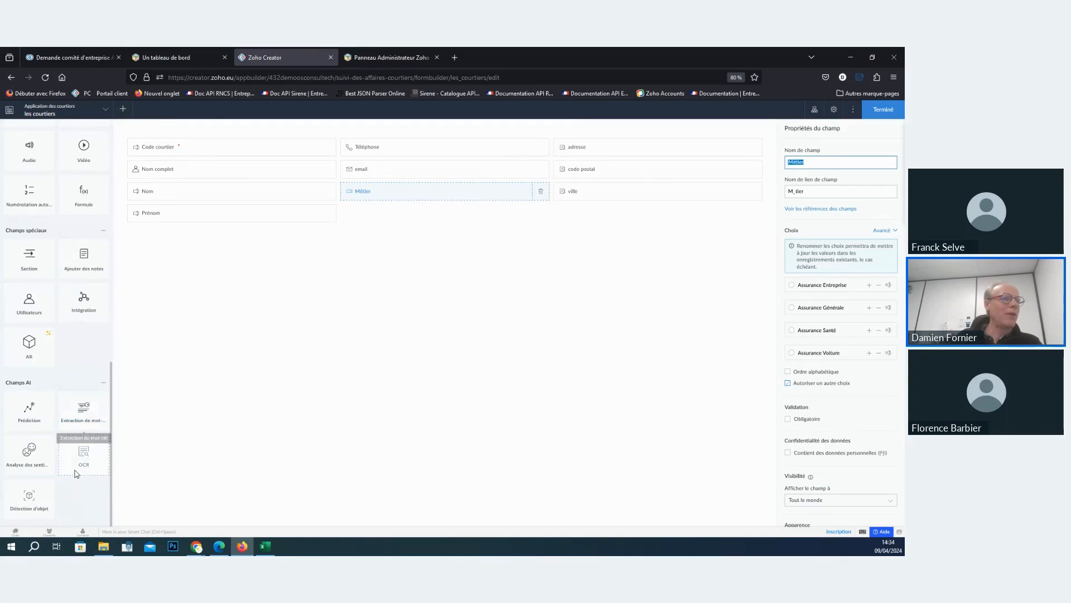
drag(26, 261, 380, 332)
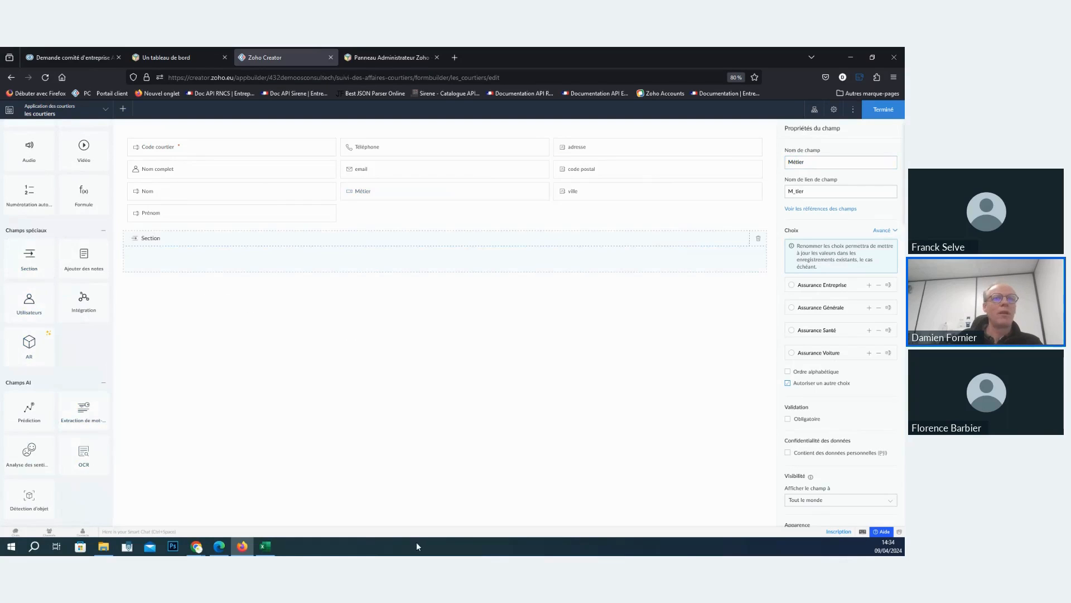
click(818, 163)
drag(819, 162, 764, 168)
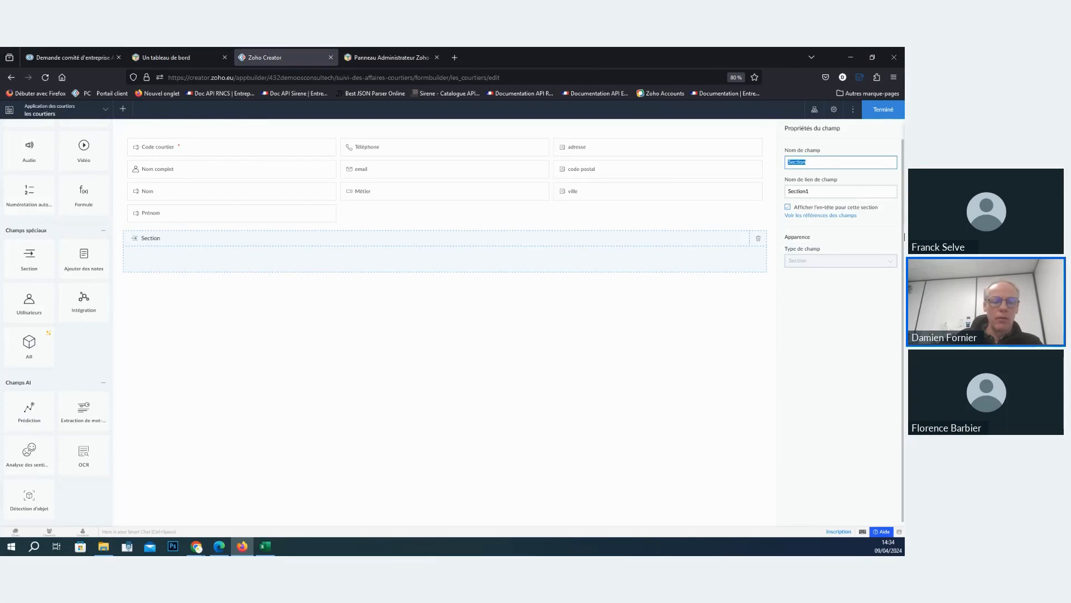
text(Qu)
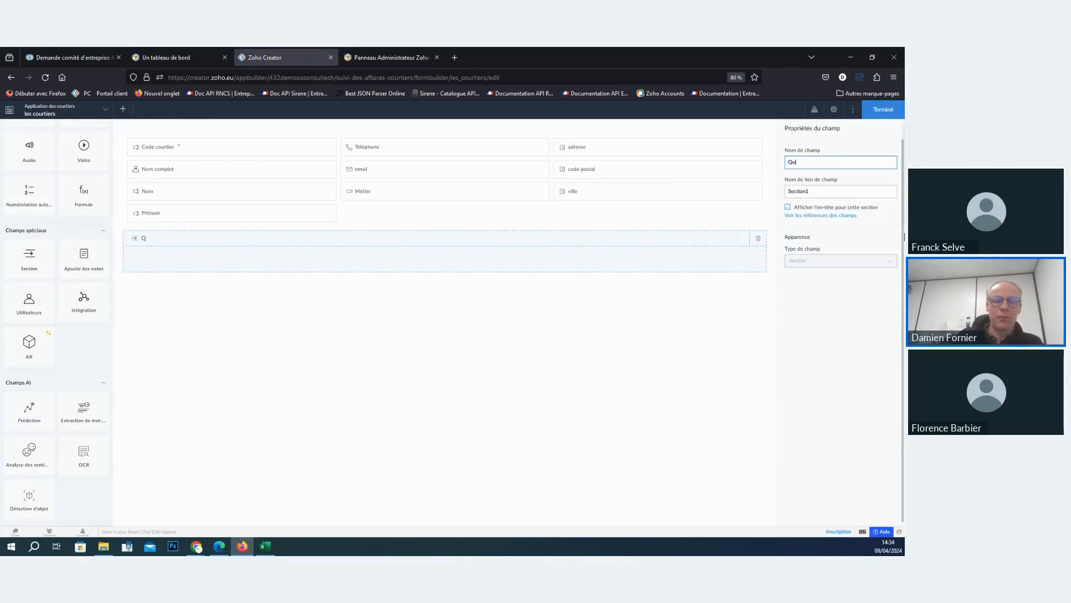
text(alificatio)
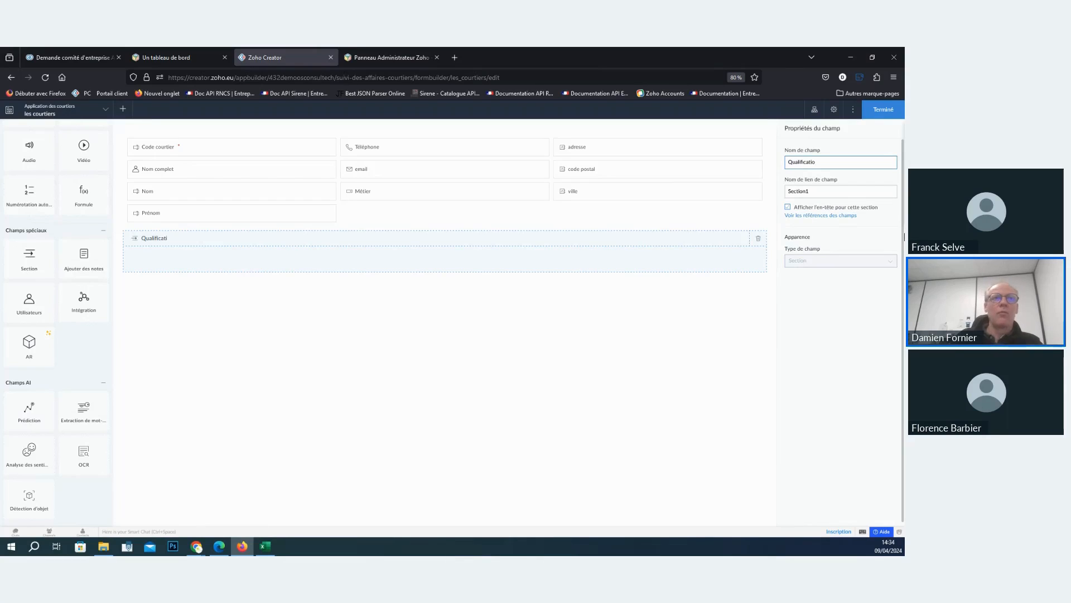
text(n)
click(691, 381)
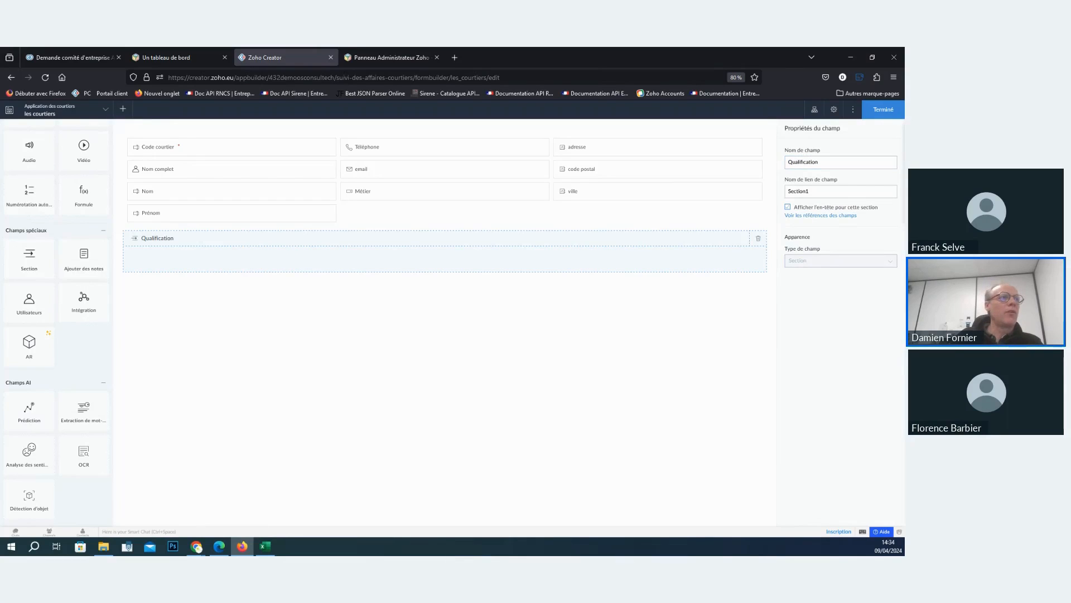
- Add a dropdown field inside the Qualification section and name it Expertise
scroll(41, 203, up, 10)
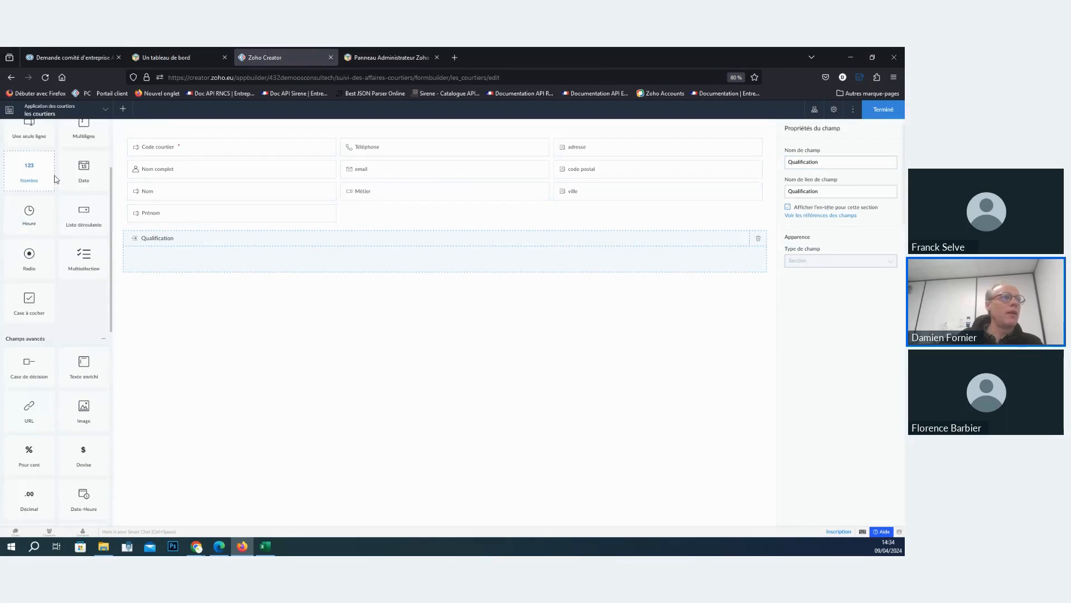
scroll(54, 179, up, 3)
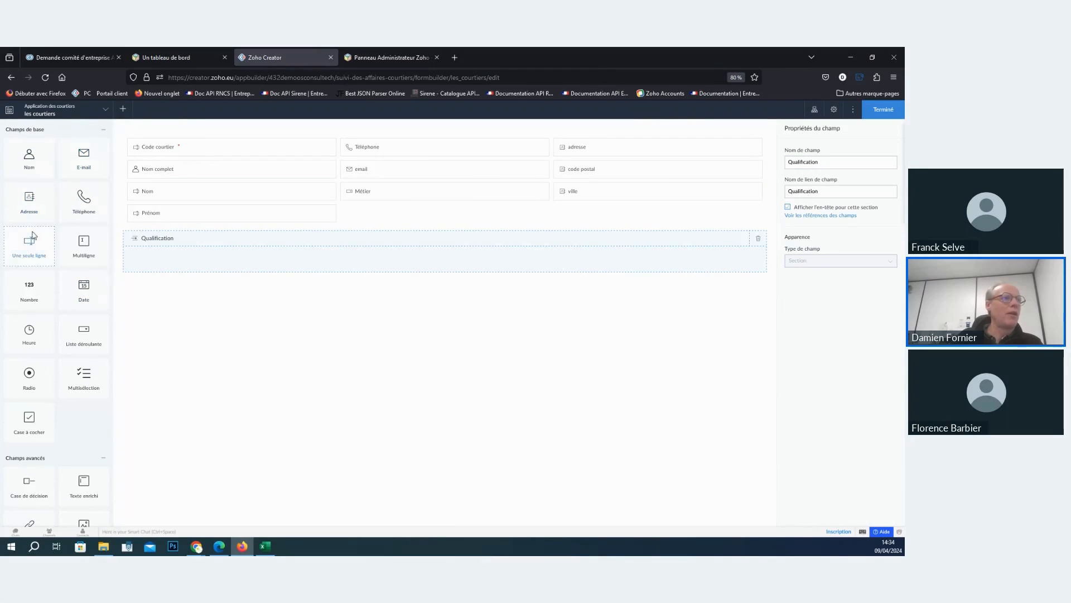
mouse_move(31, 237)
mouse_down()
mouse_move(175, 265)
mouse_move(42, 241)
mouse_up()
drag(83, 335, 187, 264)
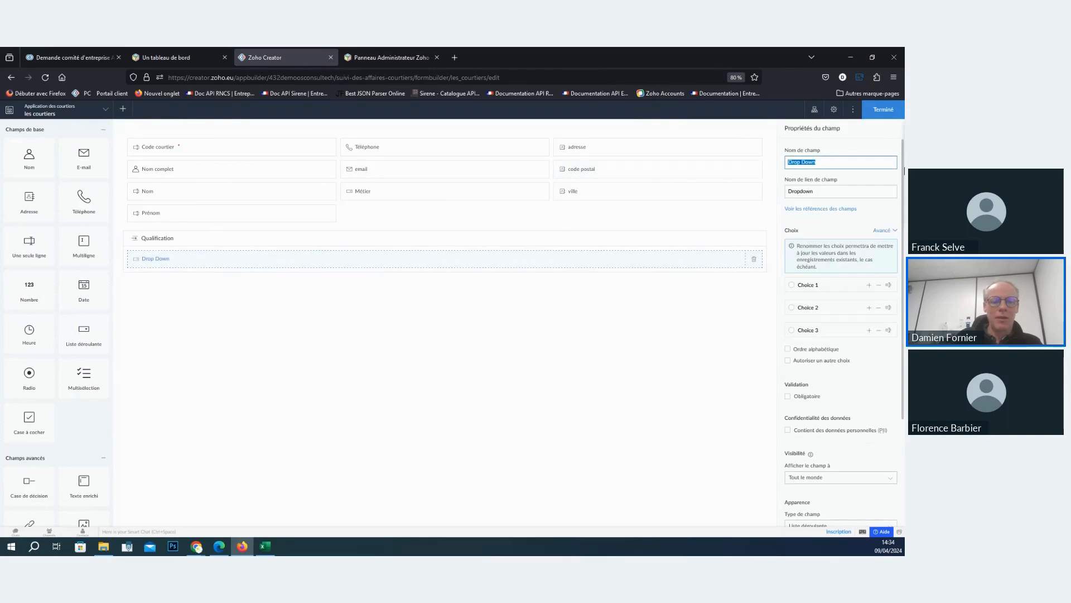
text(Expertise)
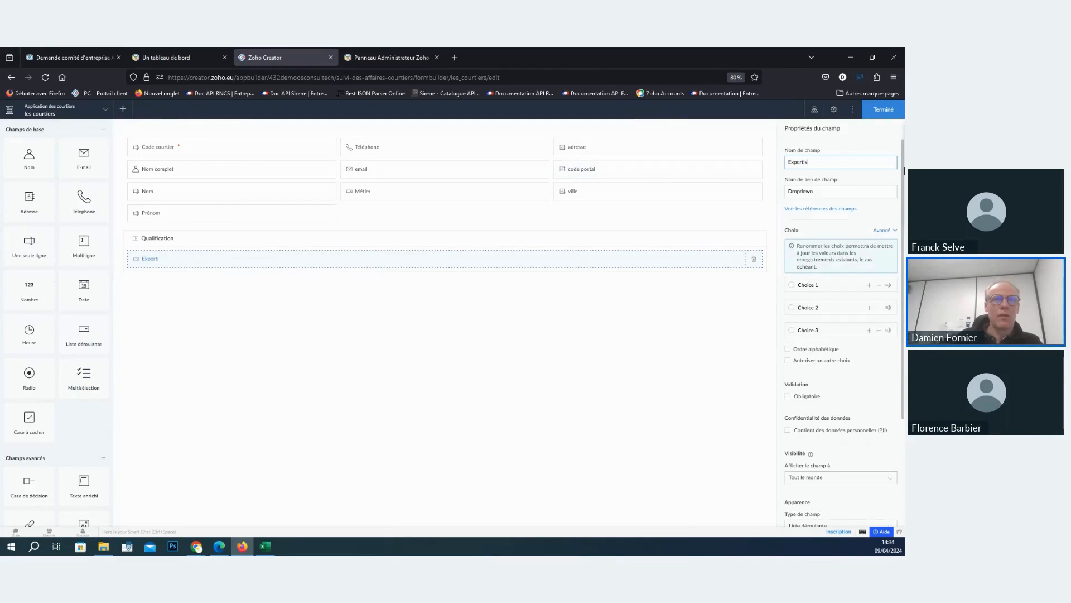
- Rename the first two choices of the Expertise dropdown as Assurance auto and Assurance Maladie
click(859, 285)
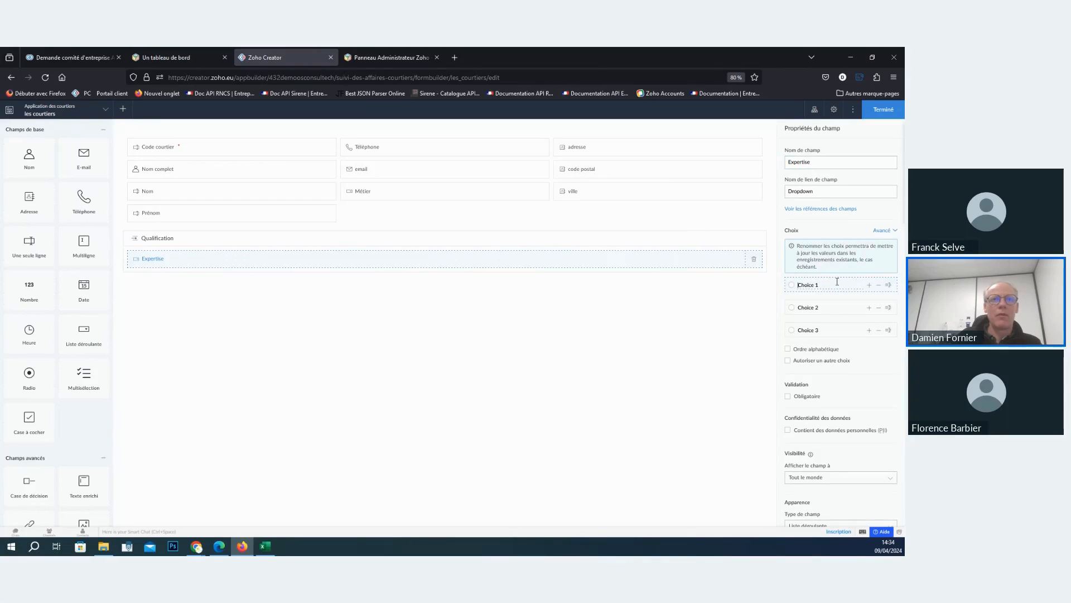
text(Assurance auto)
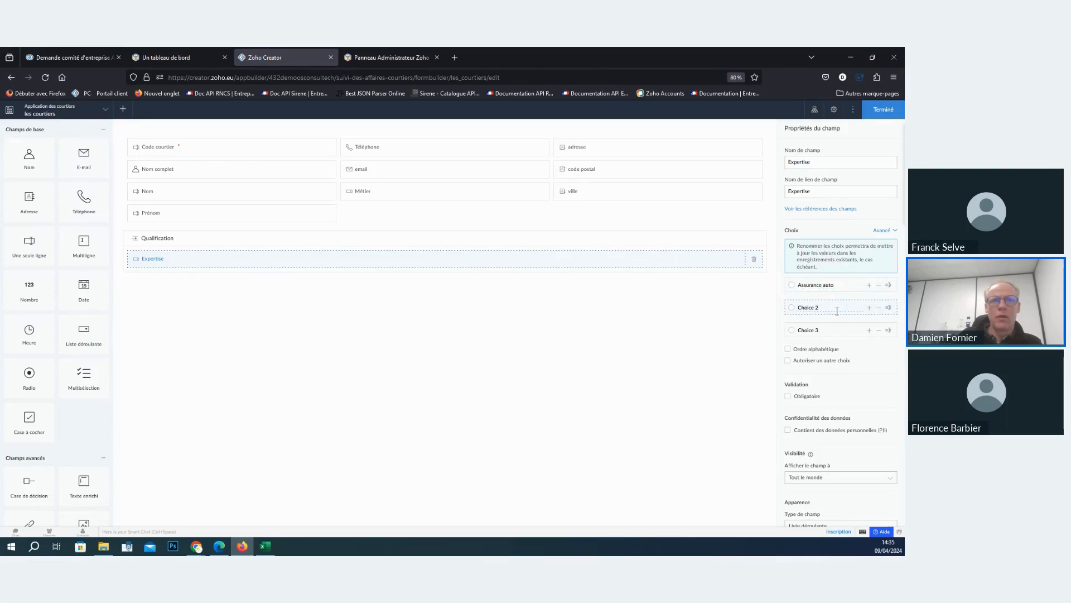
text(Assur)
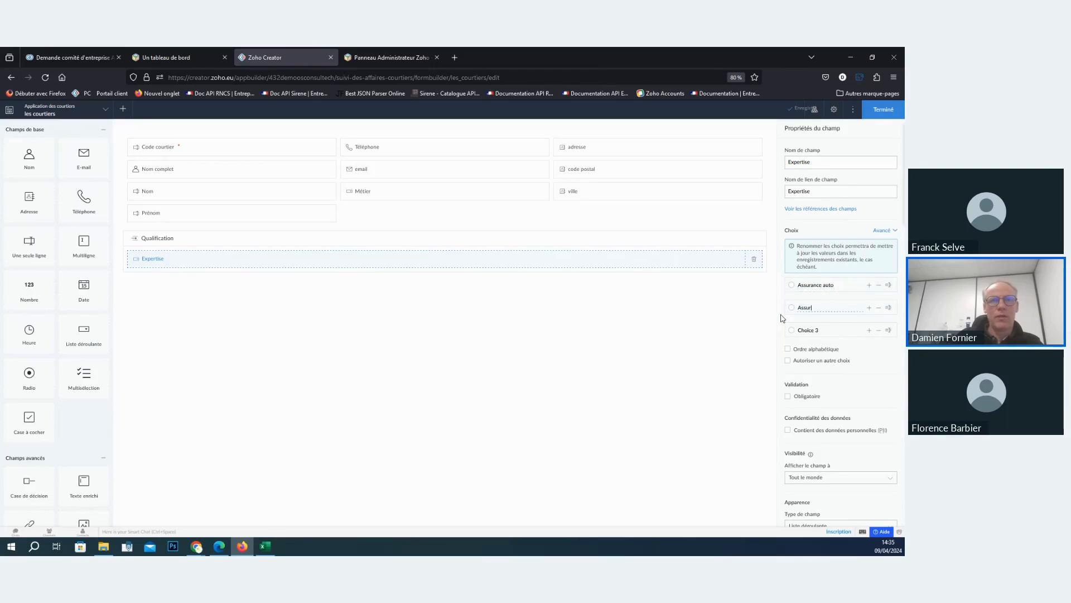
text(ance MA)
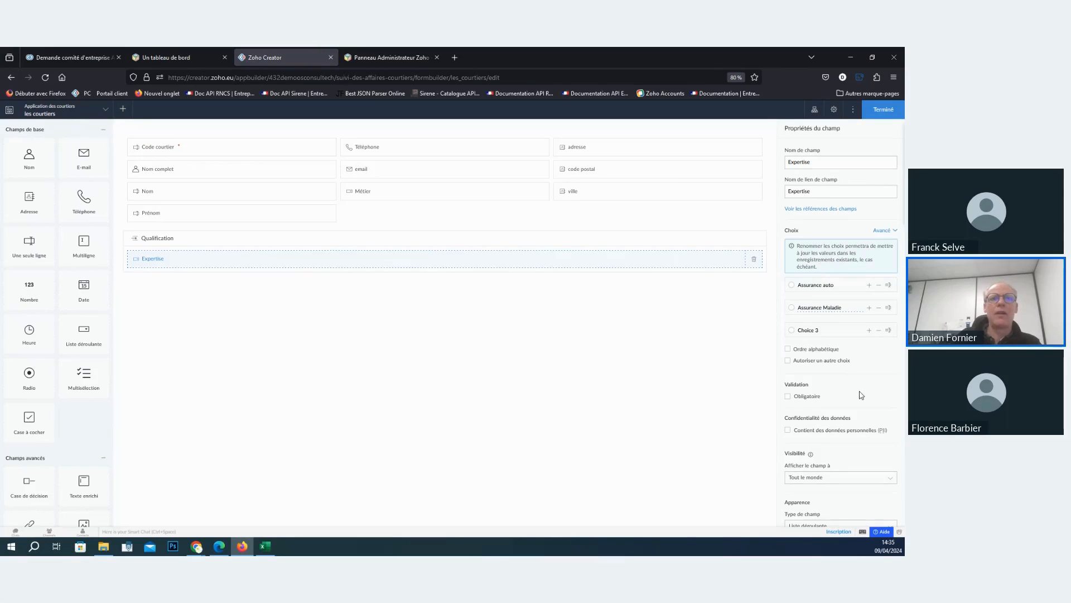
- Insert a subform based on a blank form (Formulaire vierge) below the Qualification section
scroll(864, 402, down, 2)
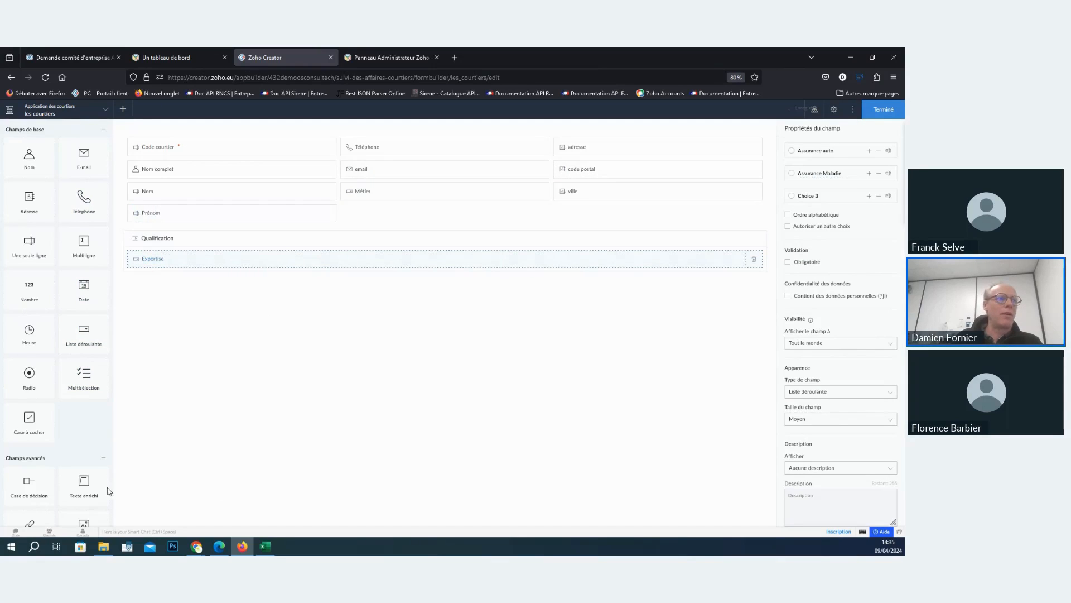
scroll(106, 486, down, 5)
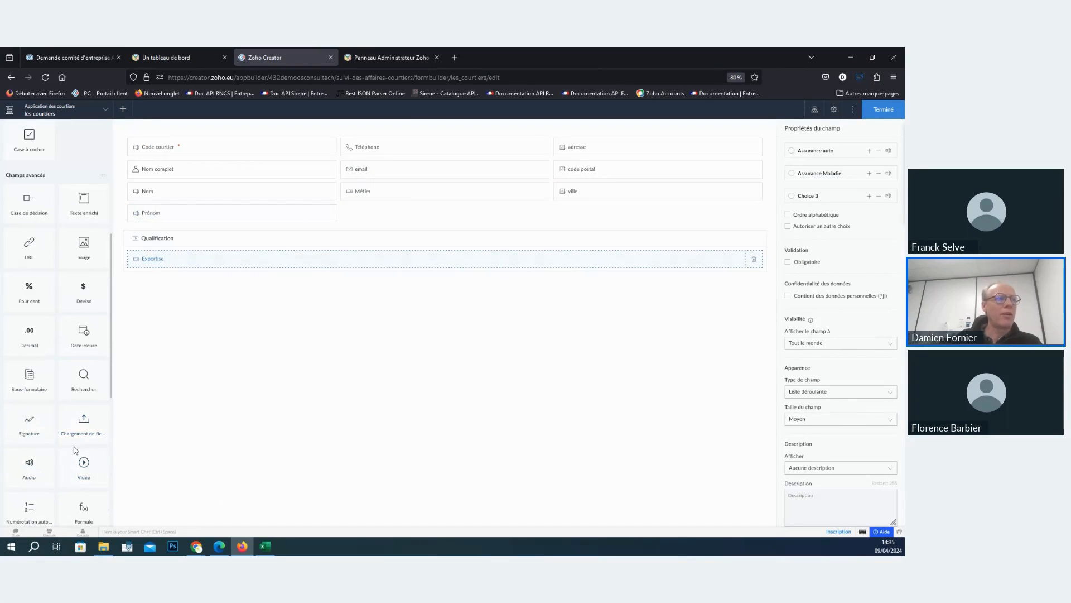
drag(30, 377, 340, 286)
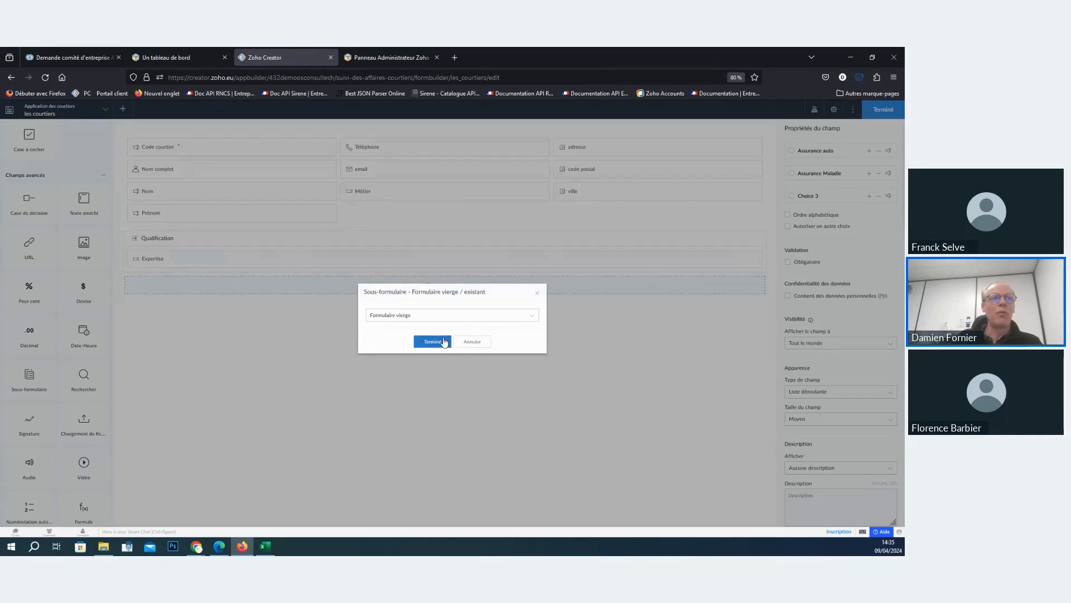
click(433, 342)
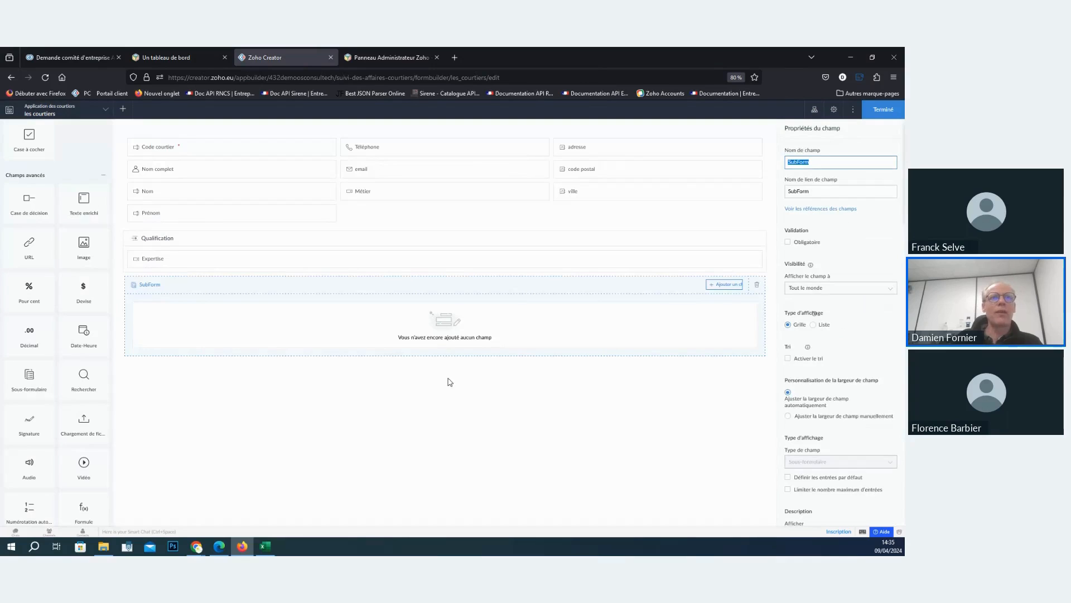
- Add a name field, an e-mail field and a phone field to the new subform
click(717, 284)
click(726, 315)
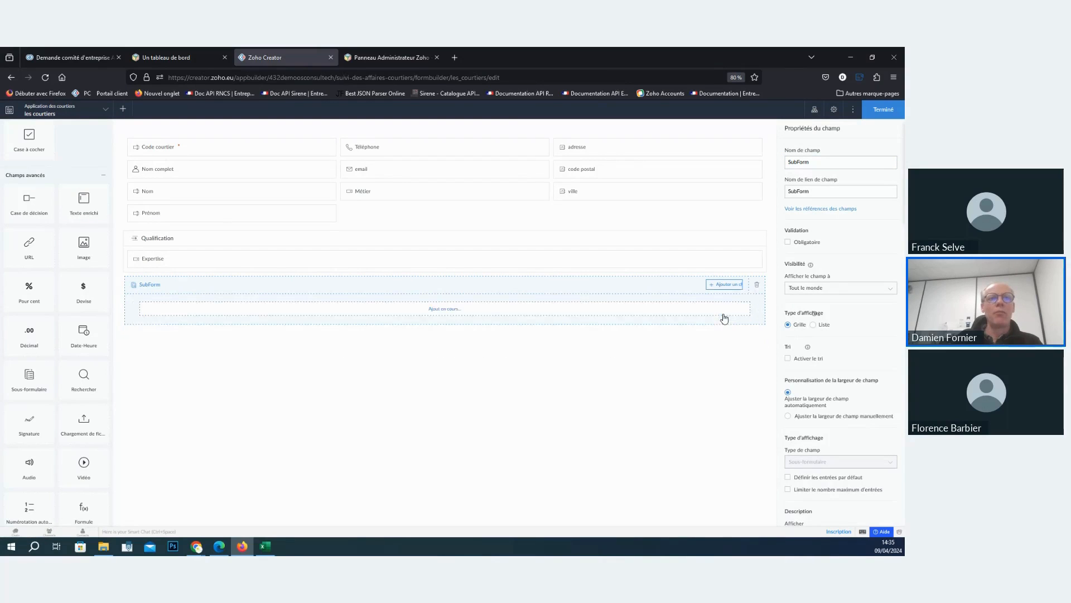
click(725, 285)
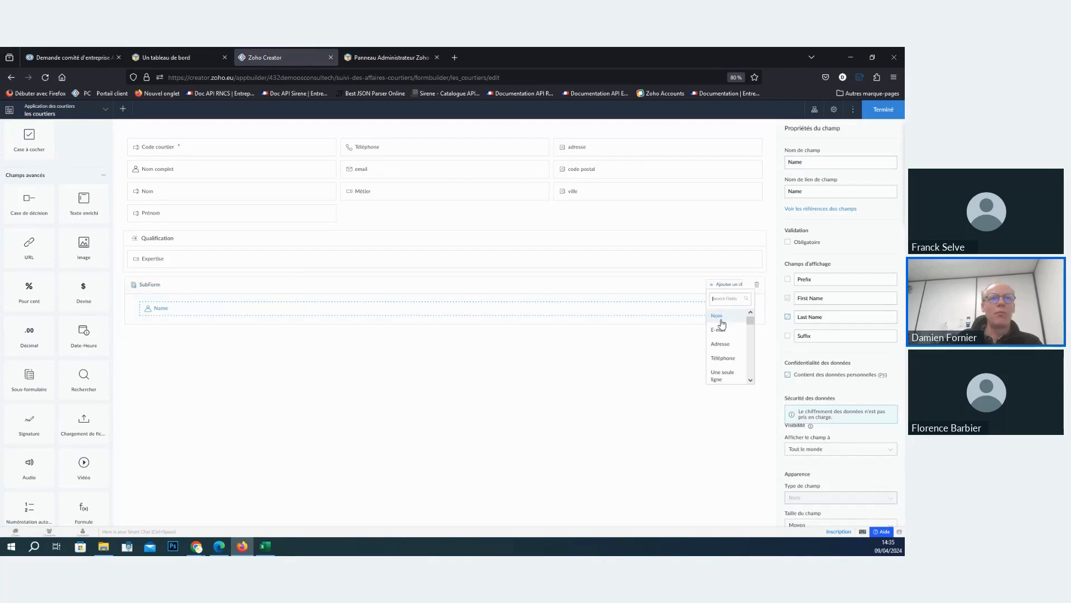
click(719, 331)
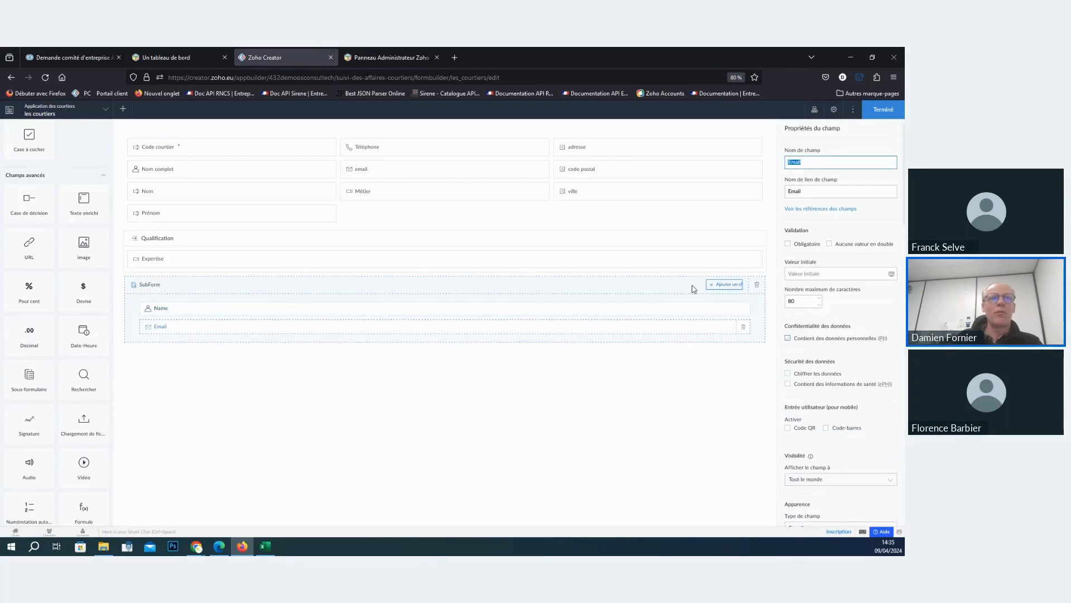
click(722, 286)
click(716, 361)
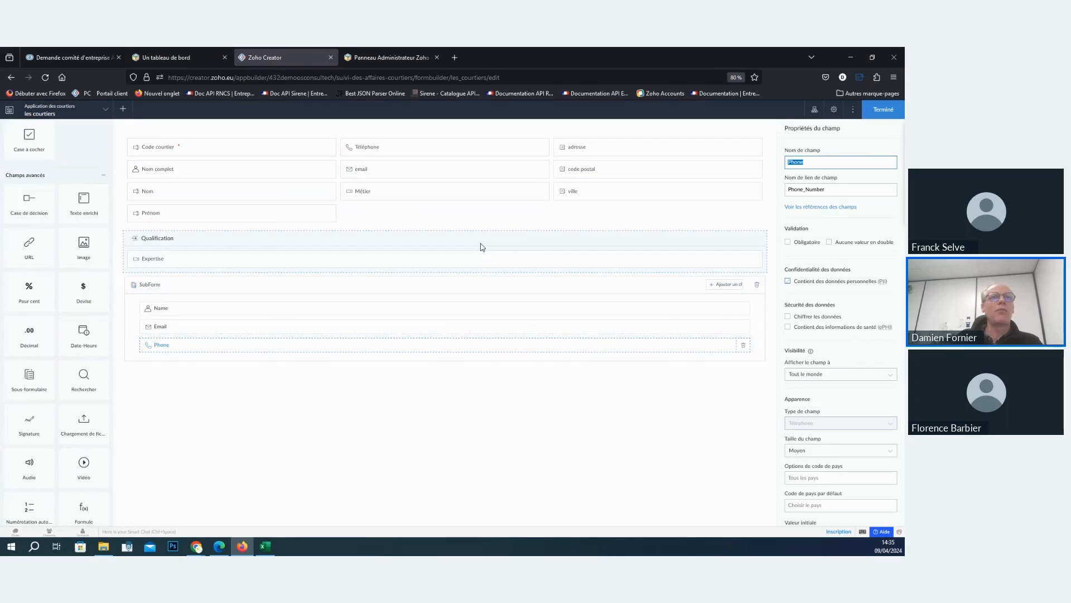
- Finish editing the les courtiers form and set its label placement to inside the input fields
click(883, 114)
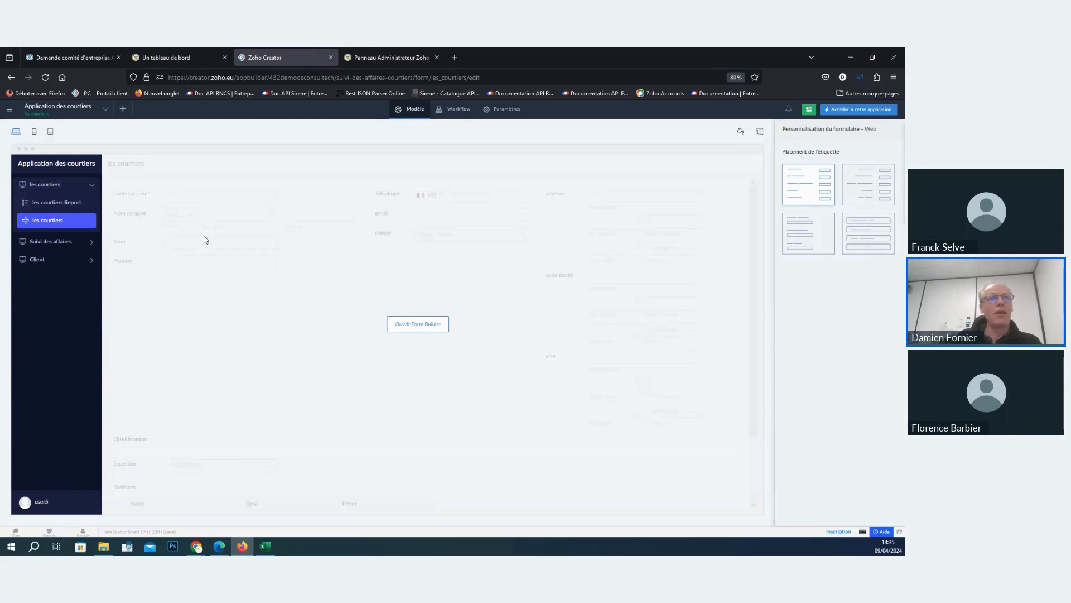
click(868, 184)
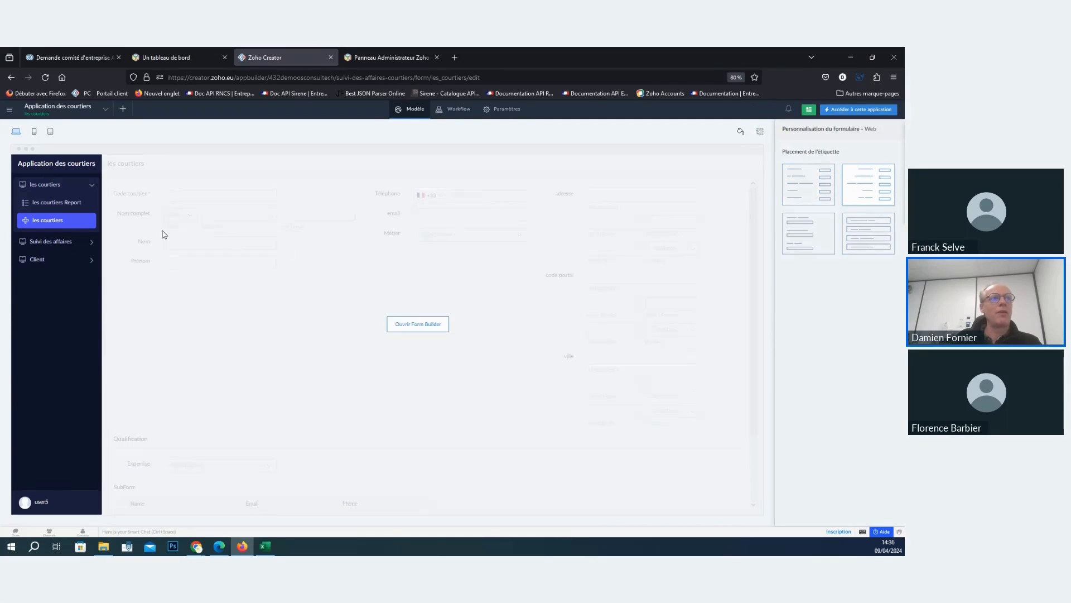
click(858, 240)
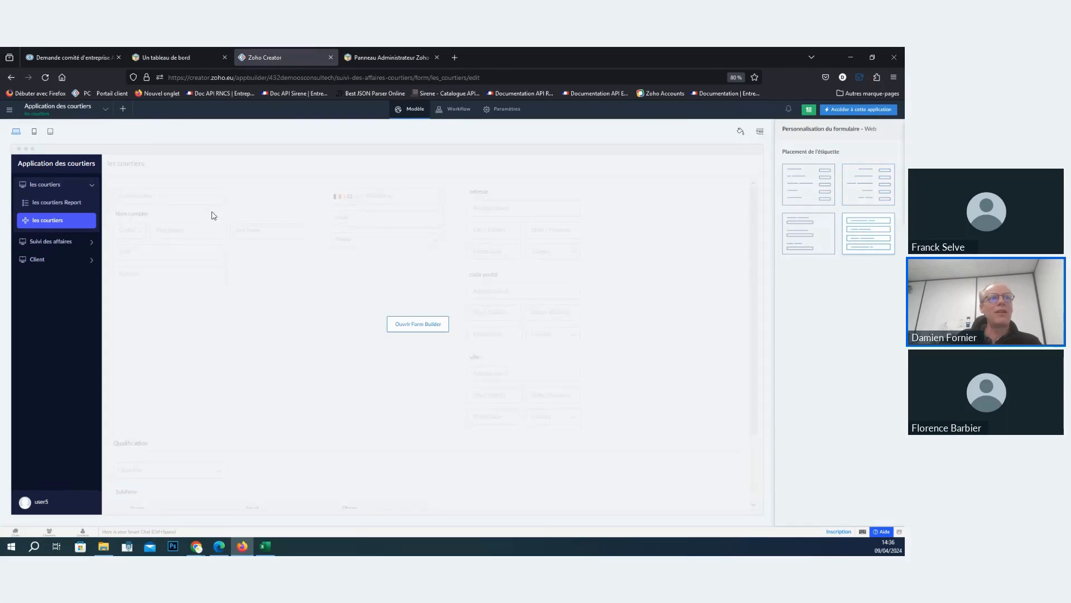
- Open the live application and check the les courtiers form by adding an empty row to its subform
click(847, 112)
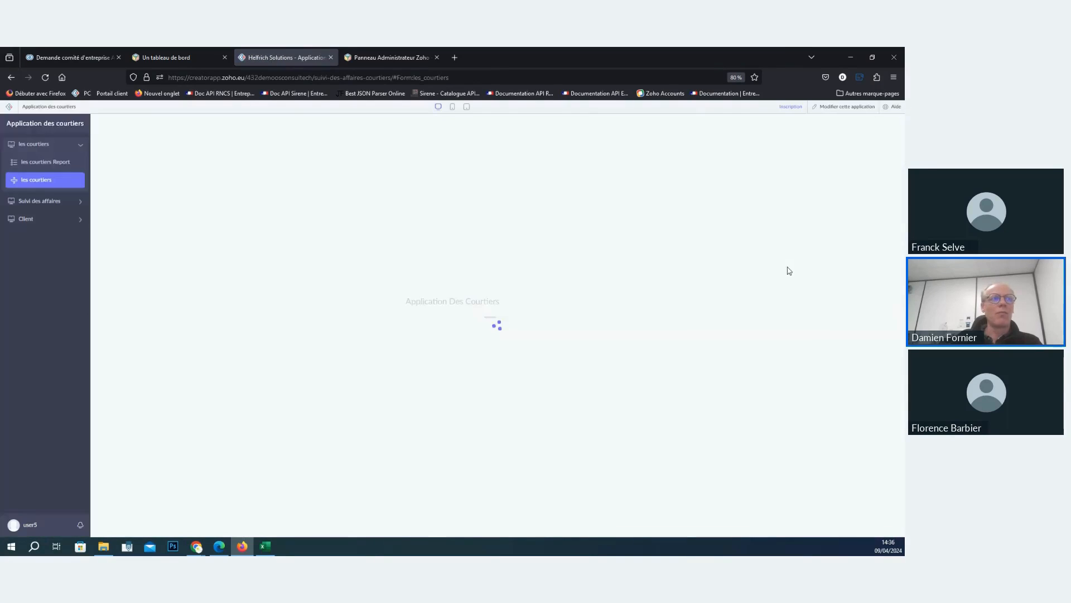
scroll(229, 413, down, 1)
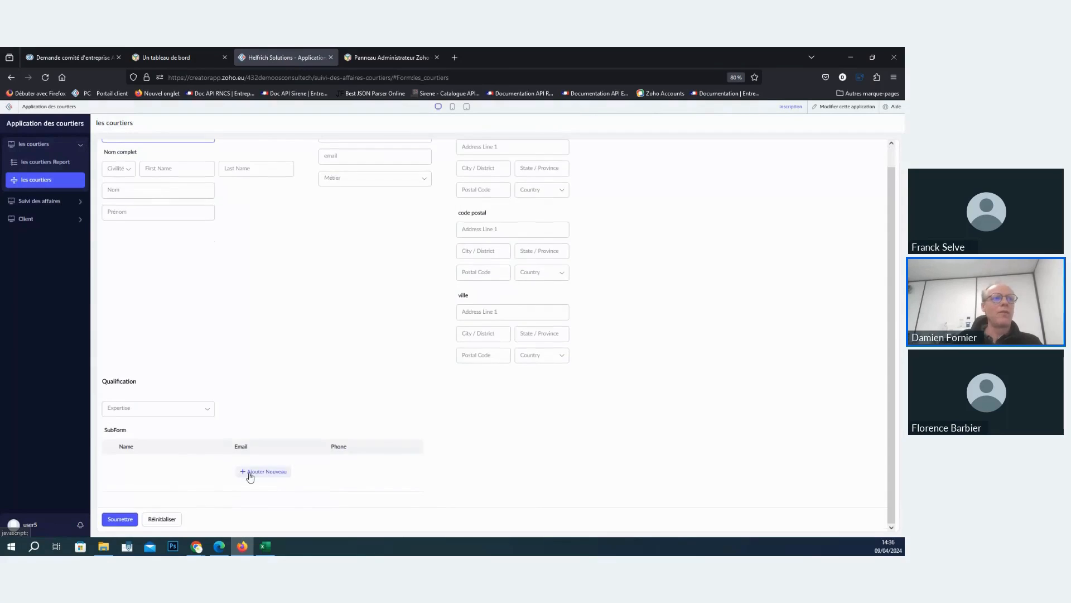
click(250, 473)
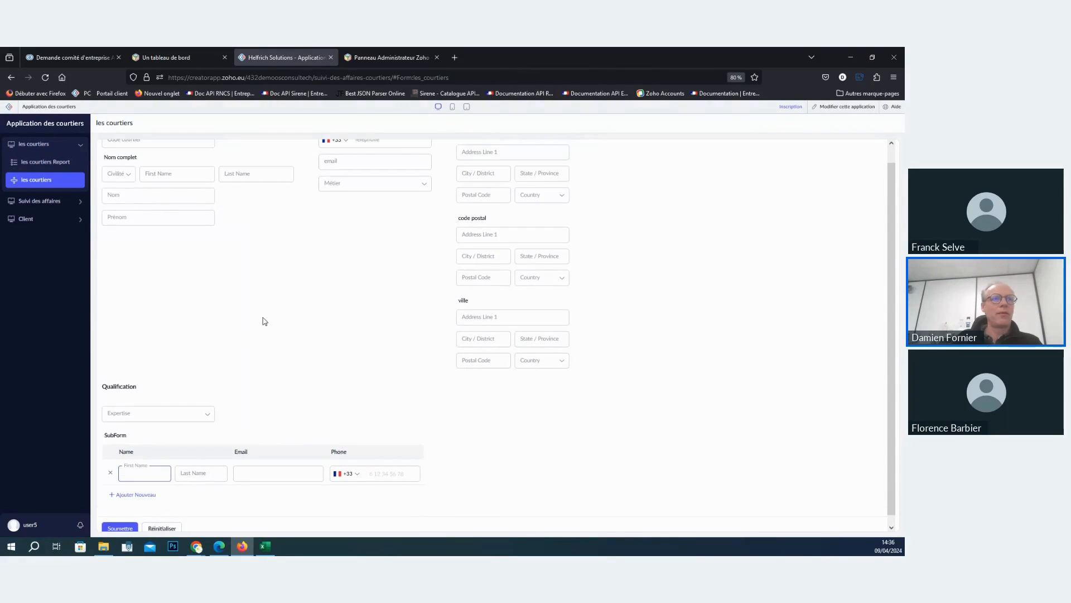
scroll(234, 490, down, 1)
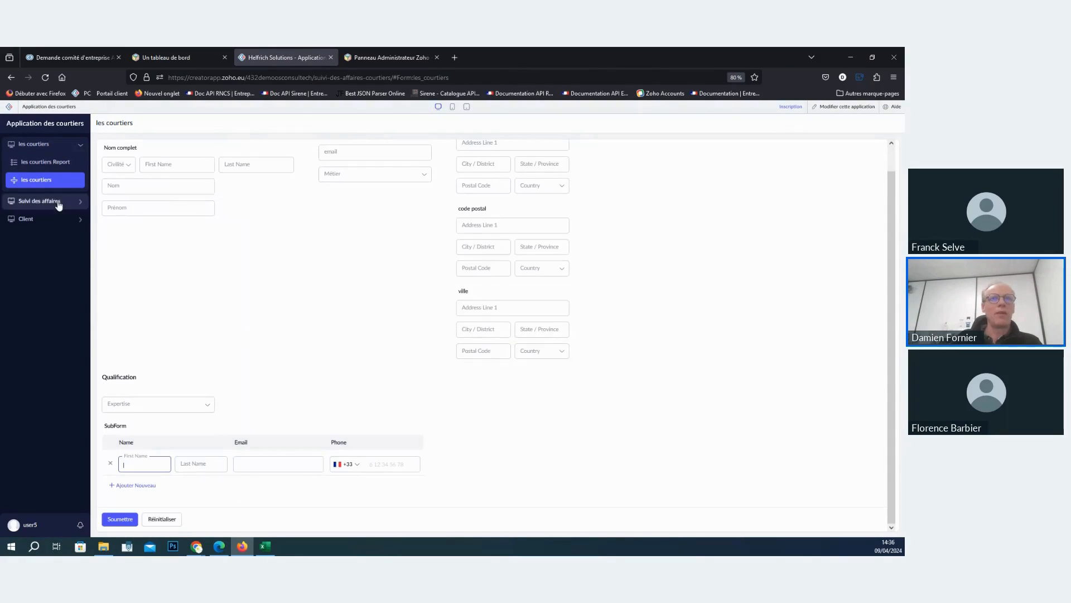
- Return to the application's design editor and view the Client form and the Suivi des affaires form
click(847, 106)
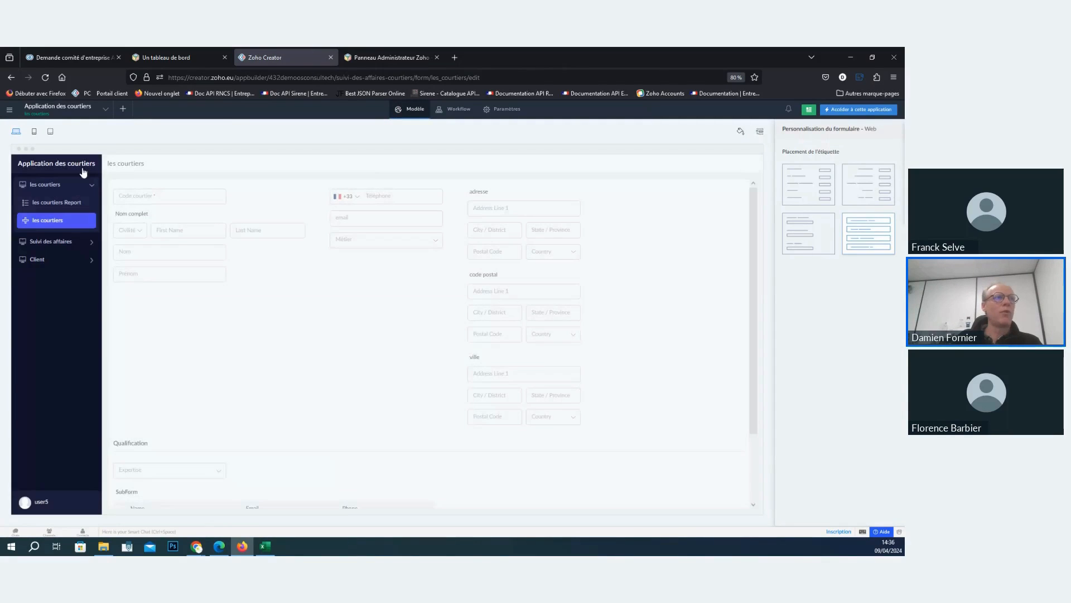
mouse_move(191, 190)
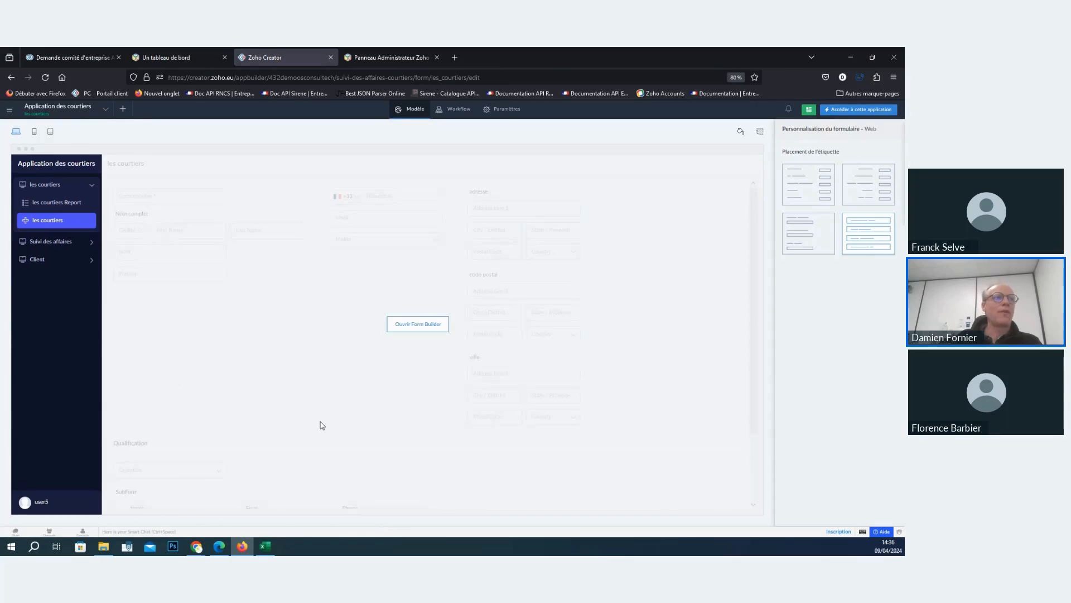
click(35, 259)
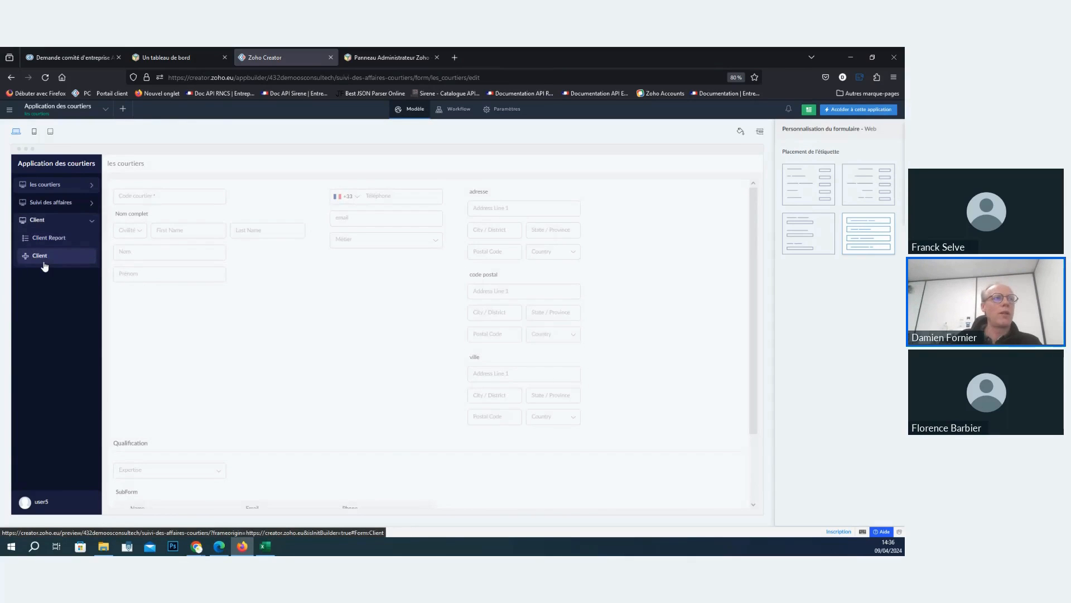
click(44, 266)
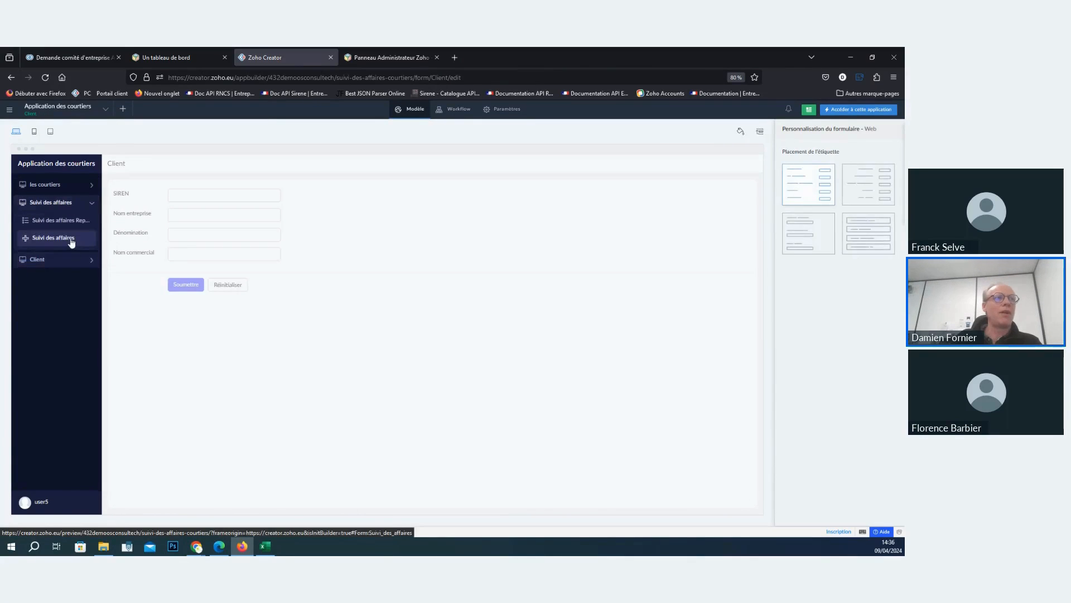
click(71, 240)
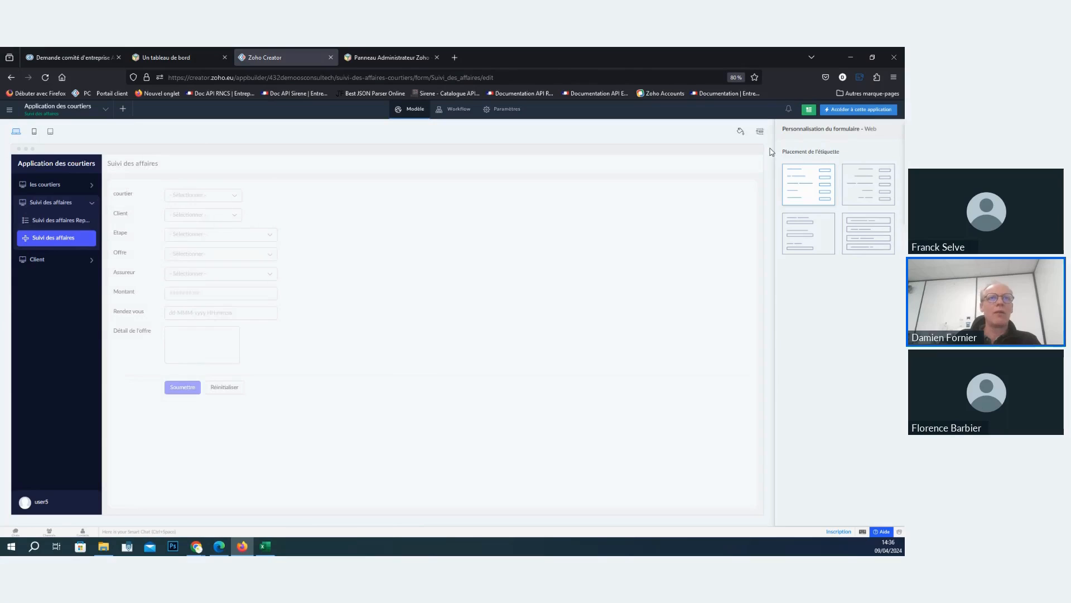
- Try the theme layout with a horizontal menu bar for the web application and restore the dark sidebar layout
click(741, 133)
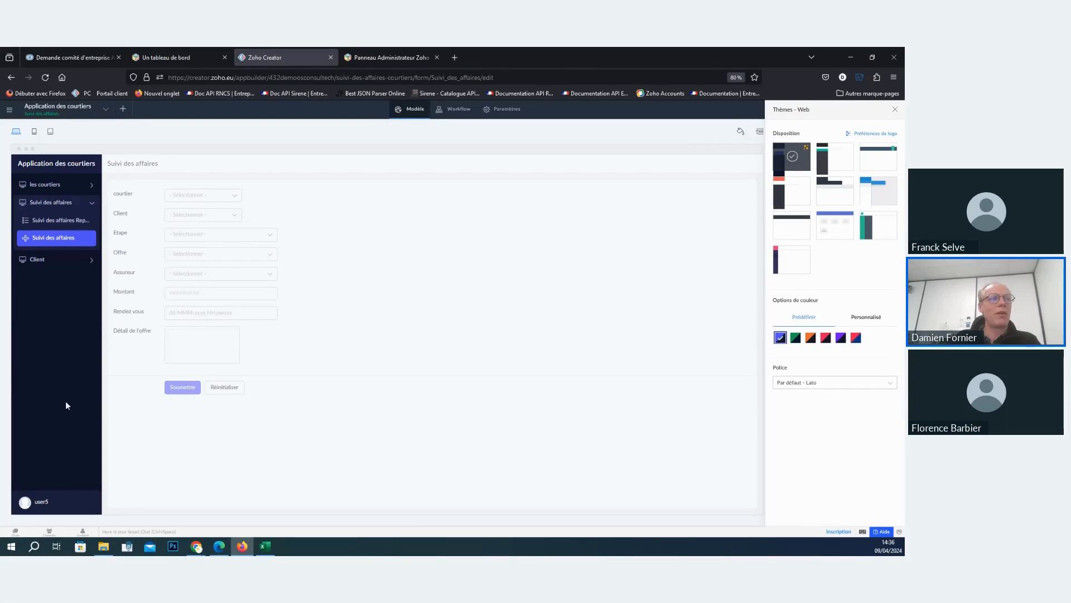
click(883, 168)
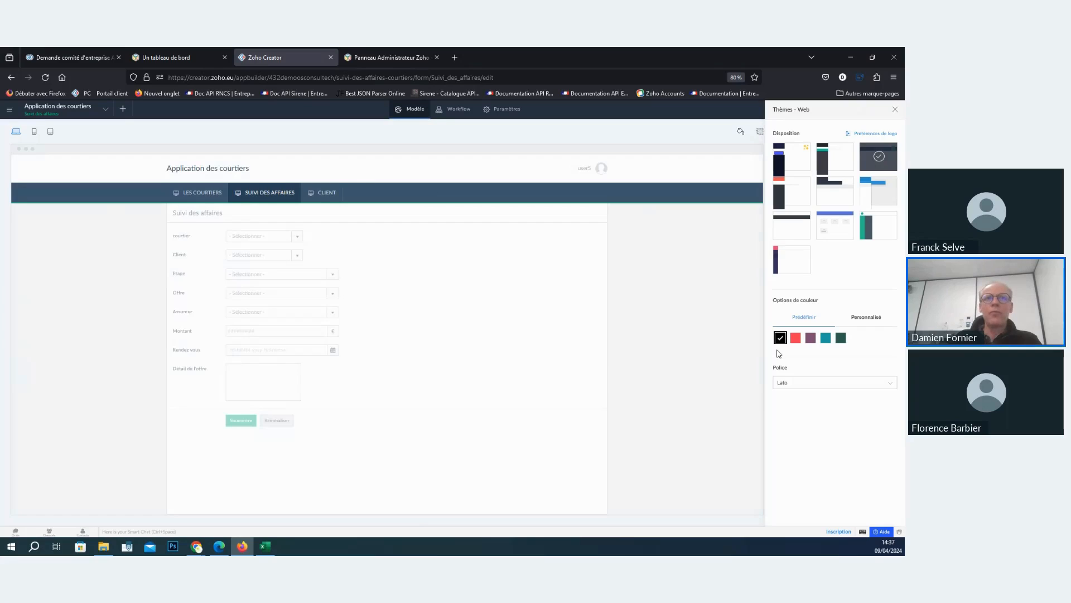
click(796, 167)
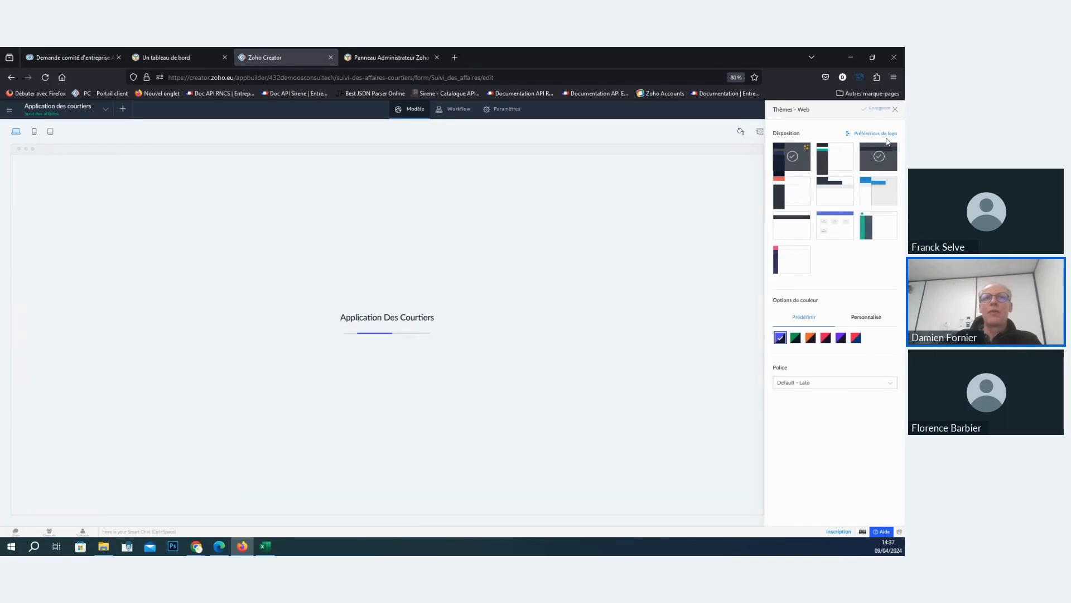
- Examine the web theme's logo preferences and the settings for adding a custom colour
click(873, 134)
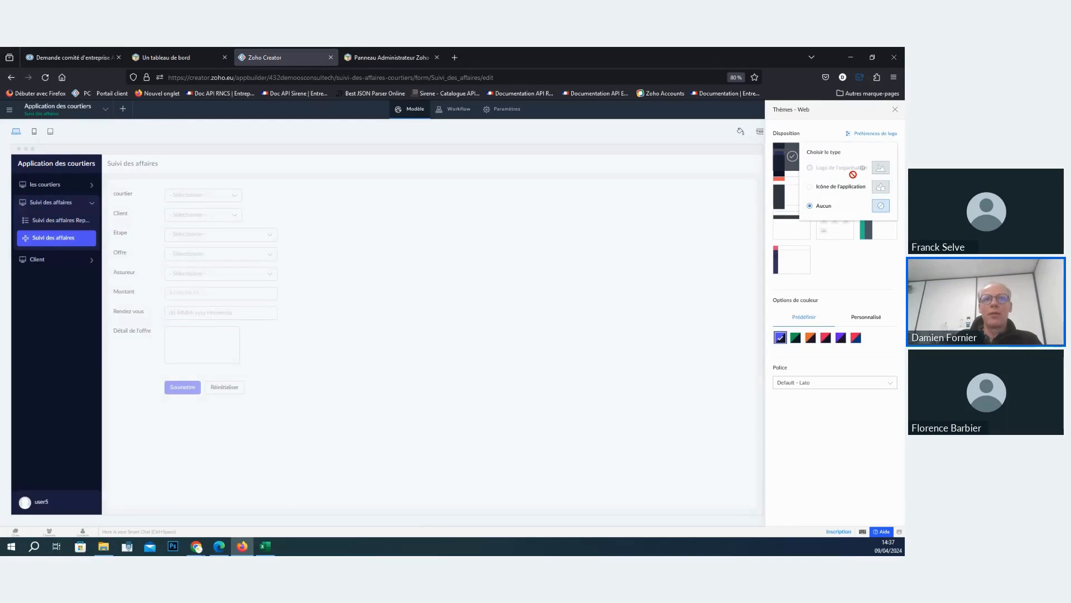
click(823, 131)
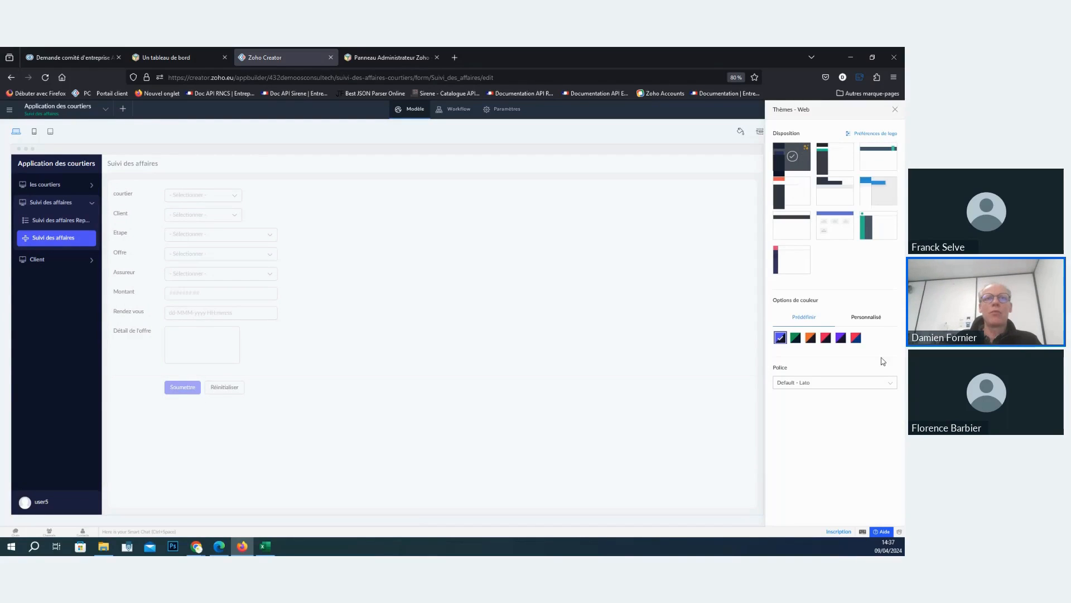
click(860, 323)
click(838, 359)
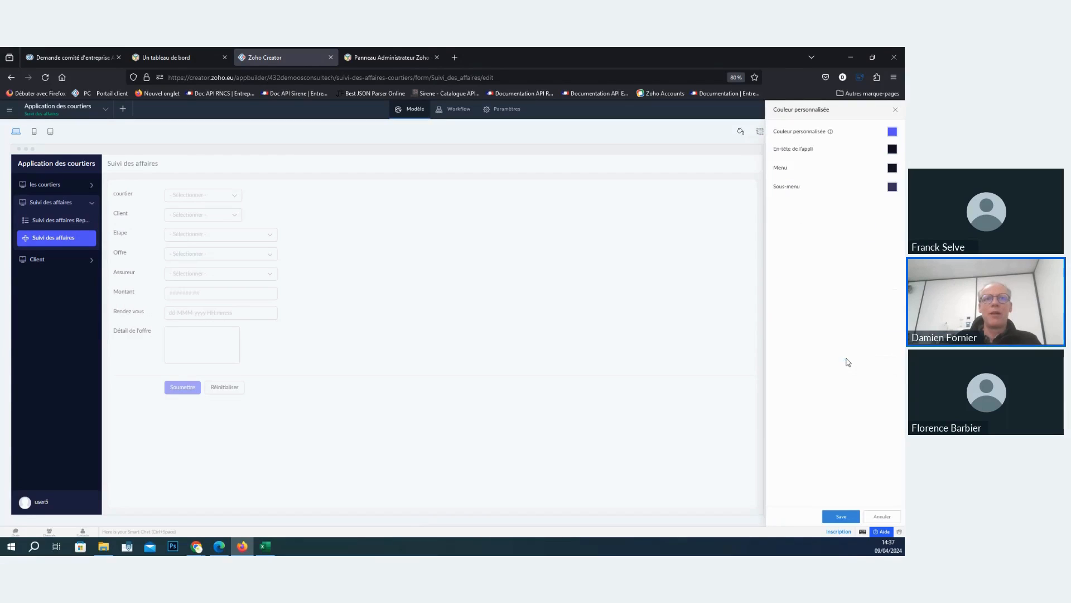
click(892, 133)
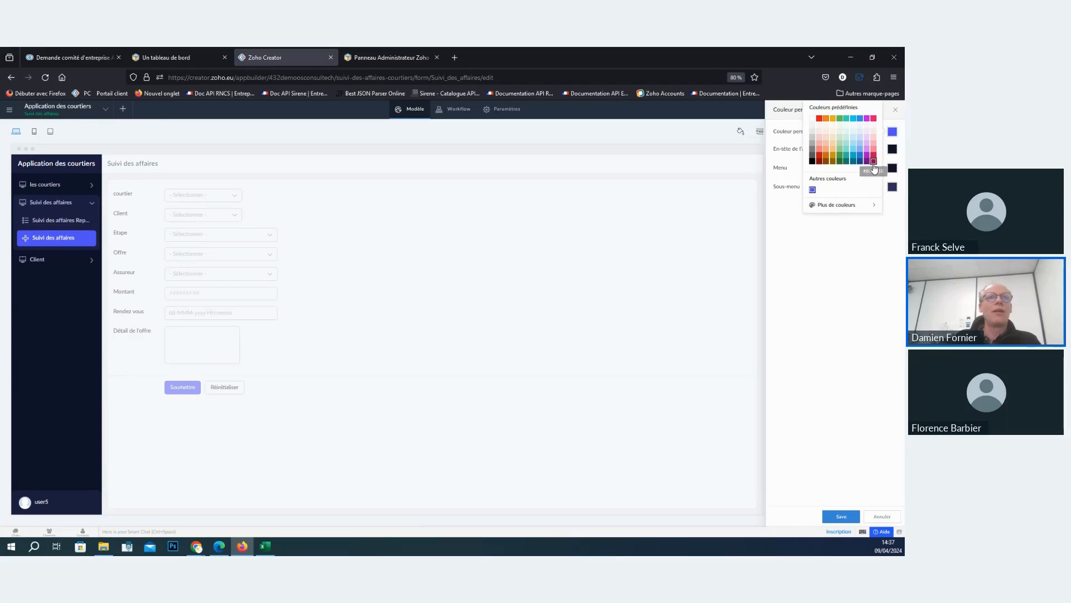
click(896, 111)
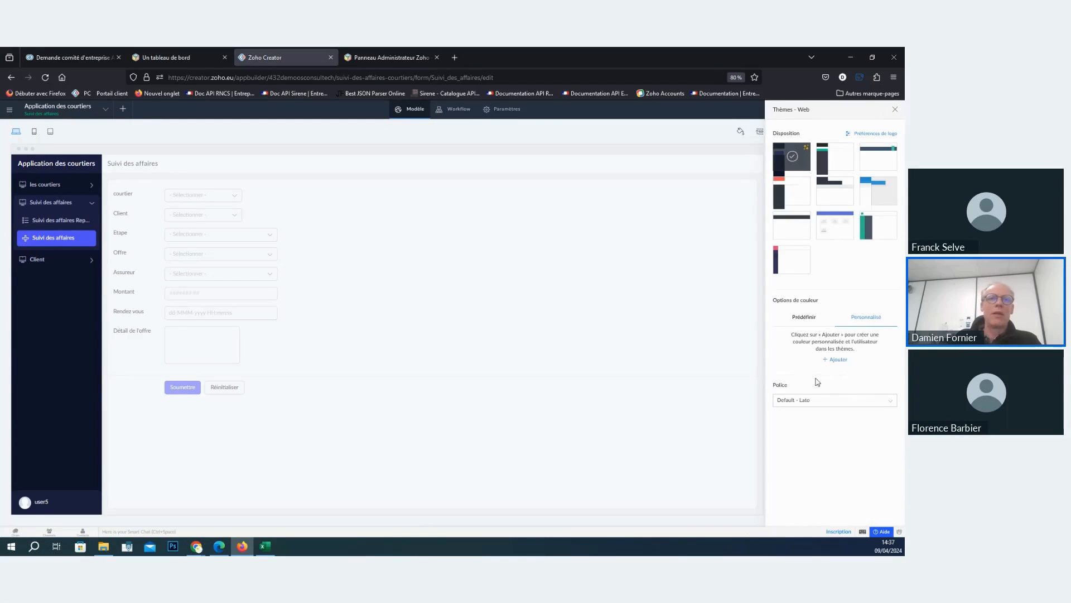
- Look through the fonts offered for the web theme and leave the theme settings without choosing one
click(827, 401)
scroll(823, 446, down, 5)
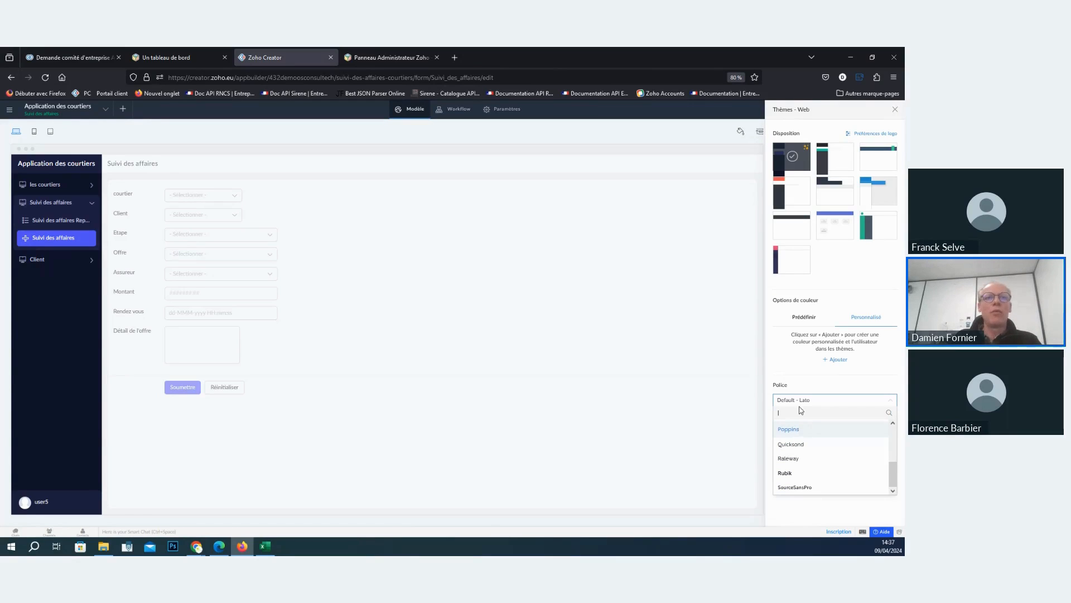
click(782, 343)
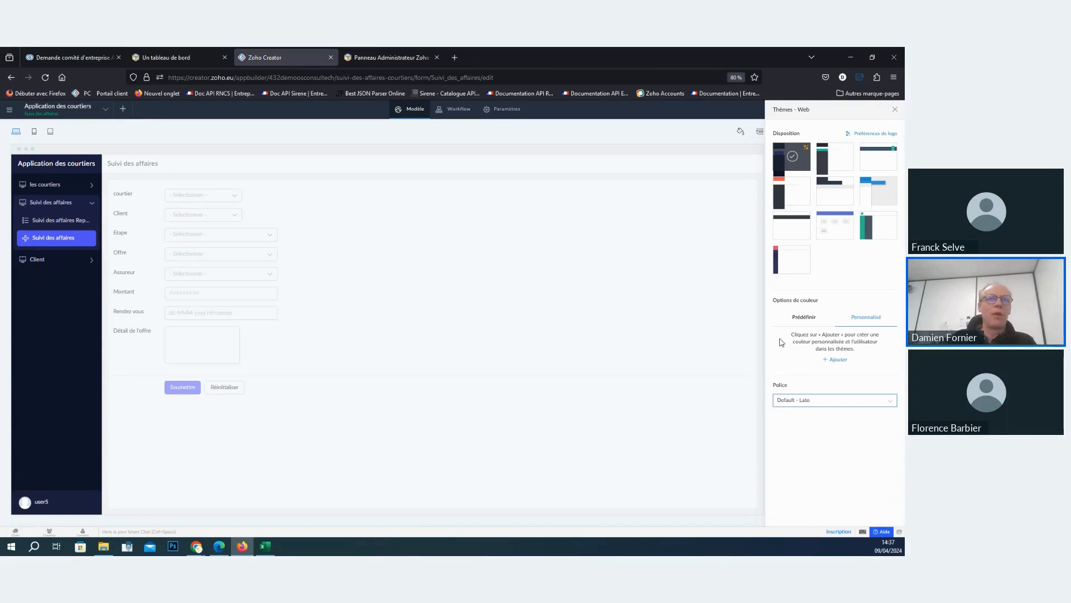
click(895, 109)
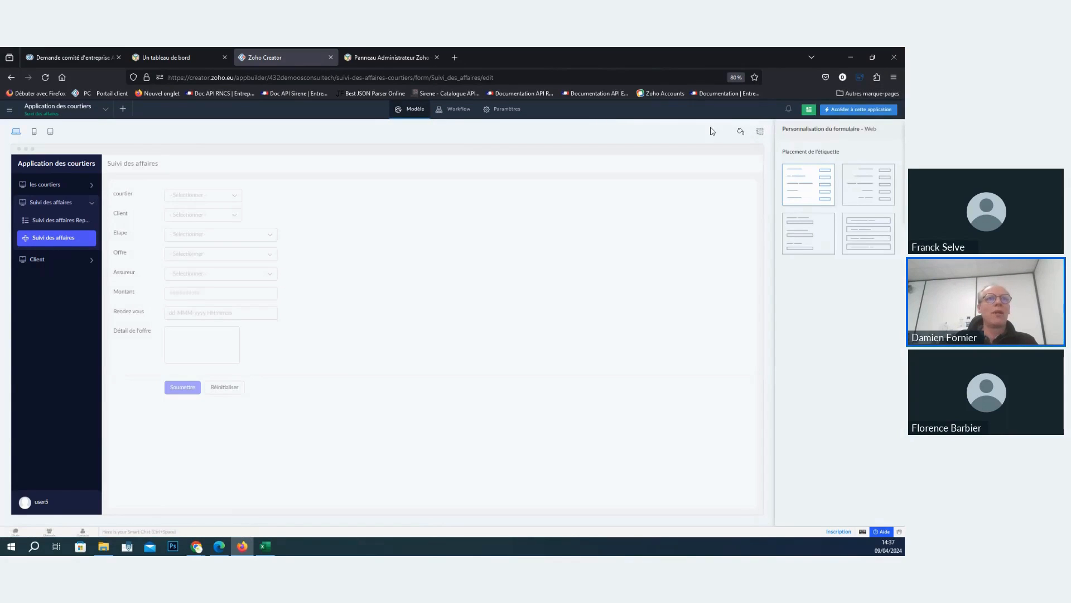
- Preview the Suivi des affaires form in the phone and tablet layouts and return to the web layout
click(34, 131)
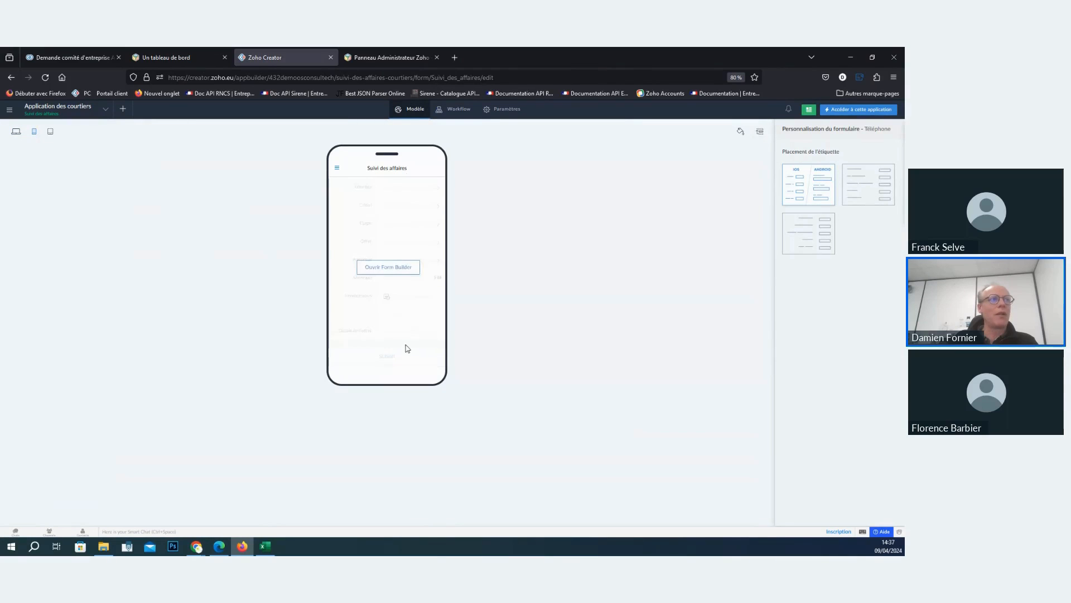
click(50, 131)
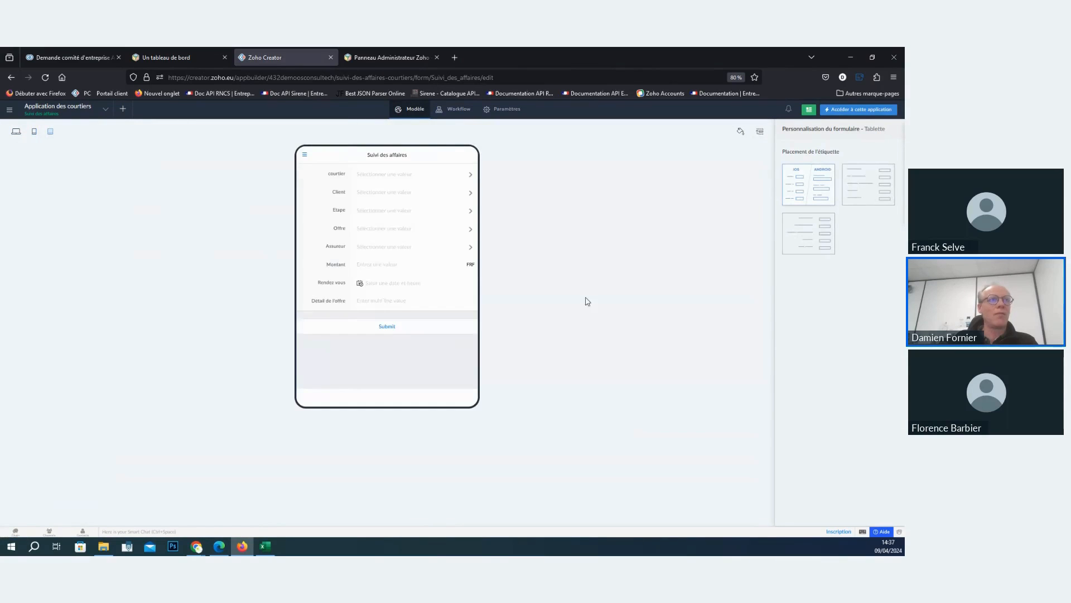
click(18, 132)
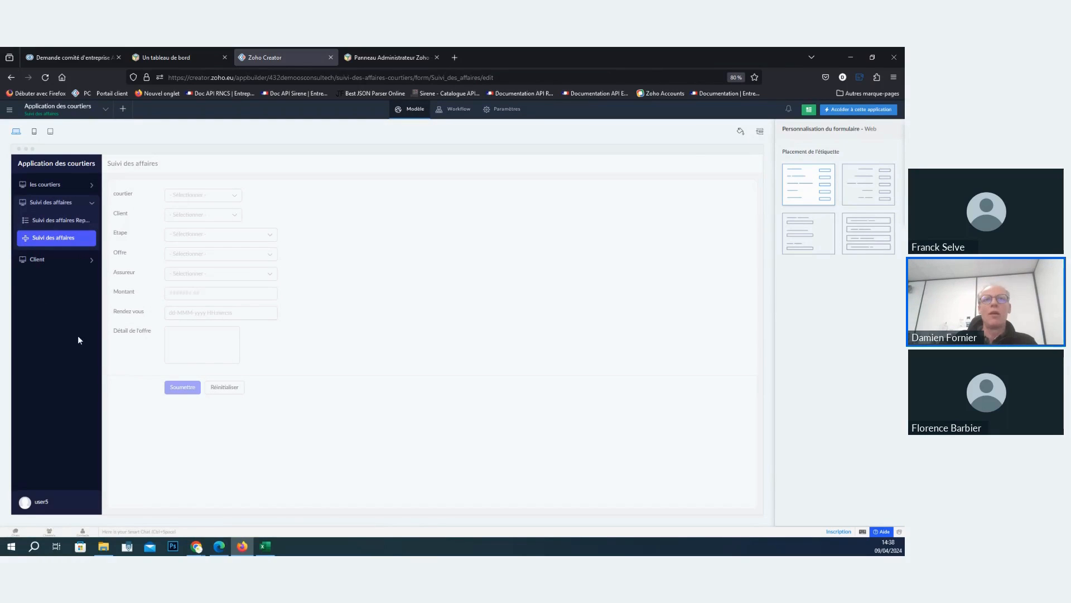
- Hide the les courtiers, Suivi des affaires and Client forms from the web menu, keeping only their reports
click(760, 132)
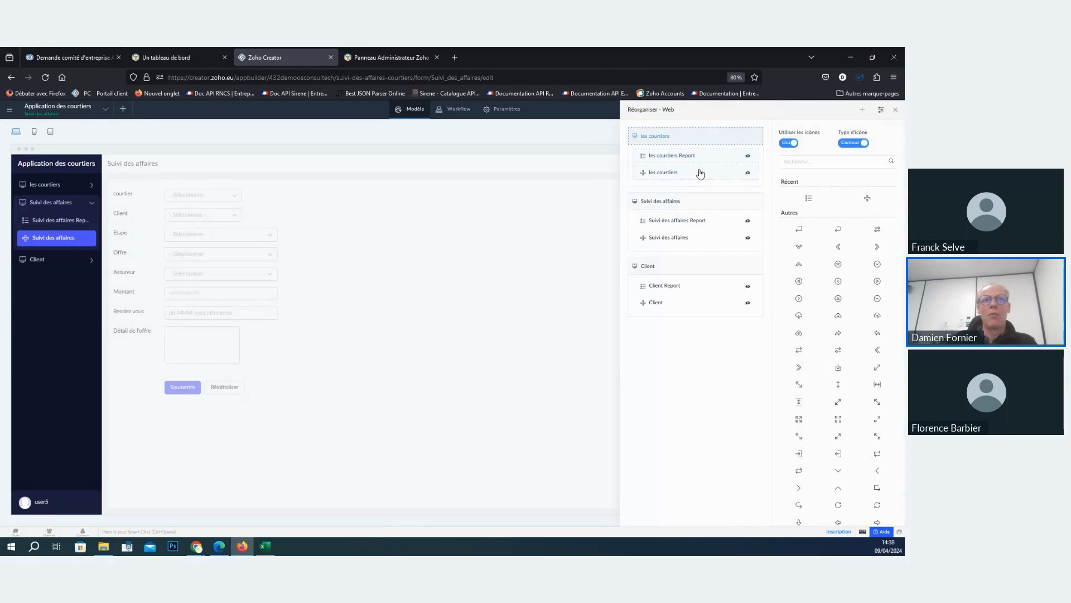
click(747, 173)
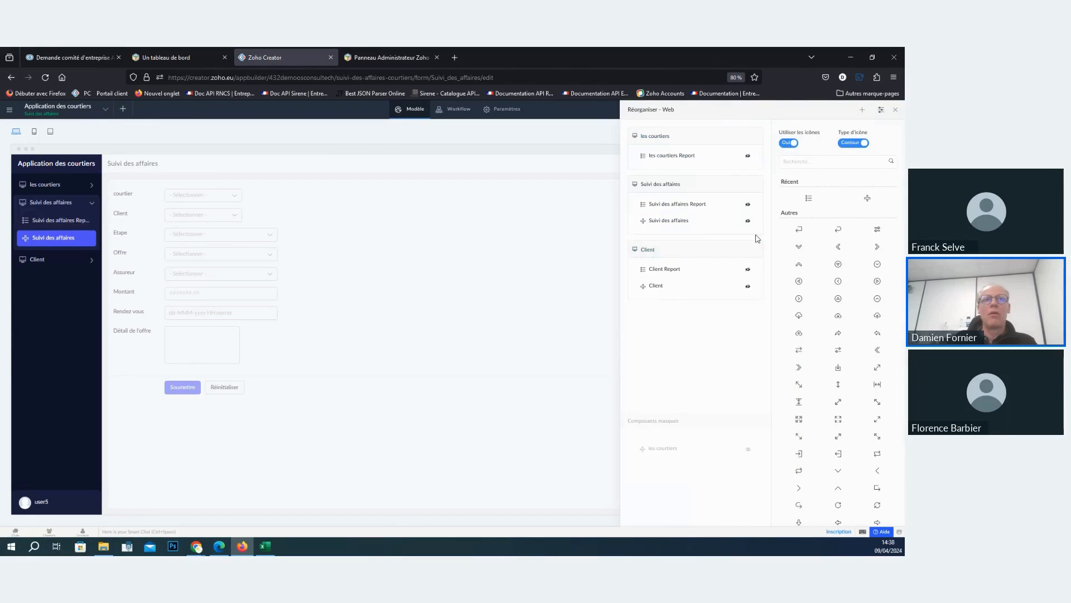
click(748, 220)
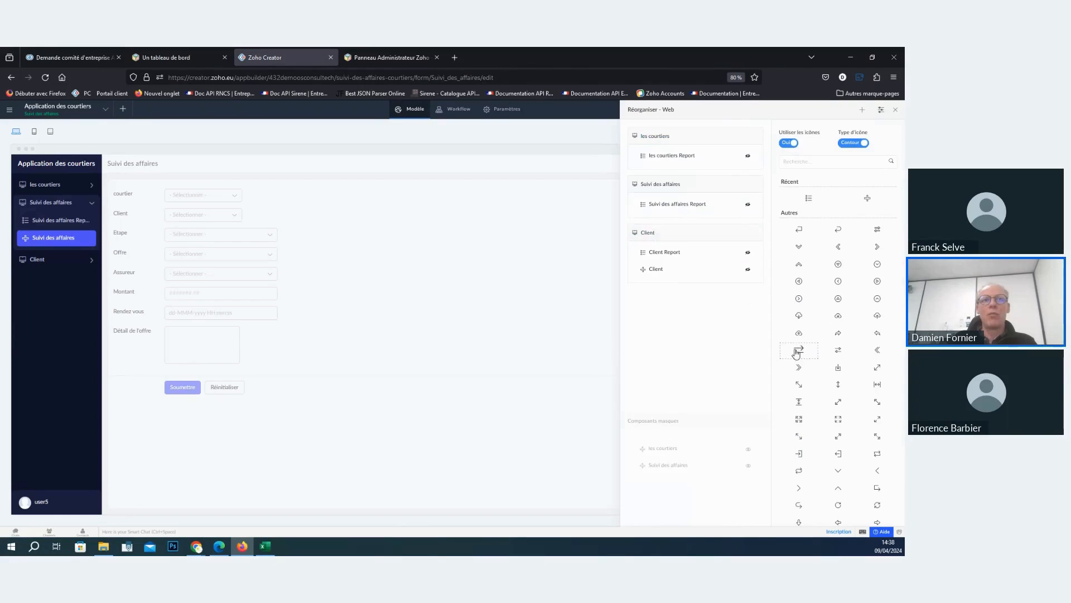
click(748, 269)
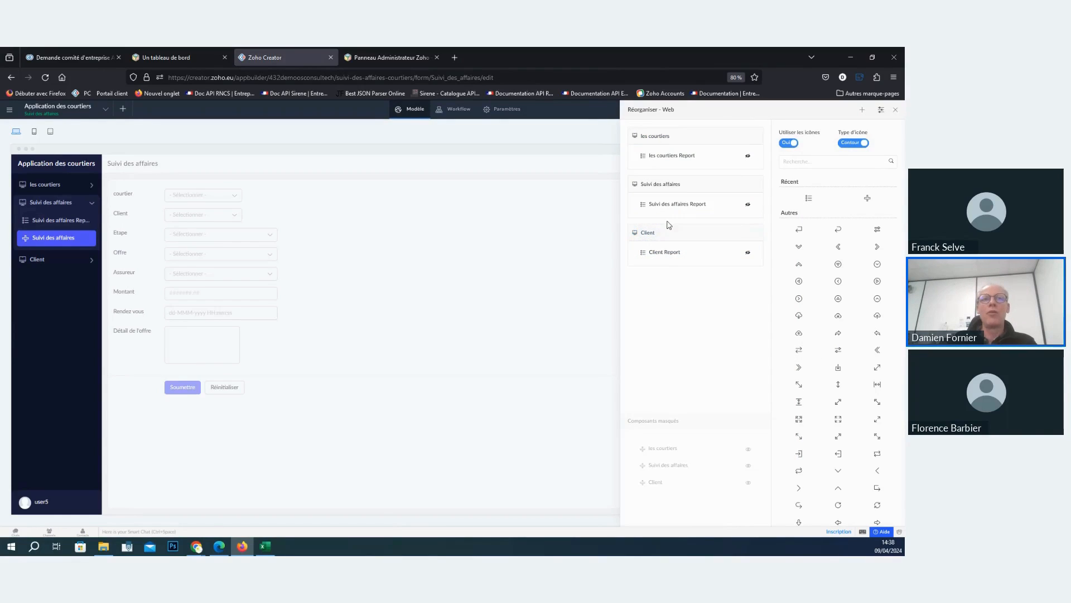
- Switch the menu icon type to Uni and give the les courtiers section a right-arrow icon
click(852, 147)
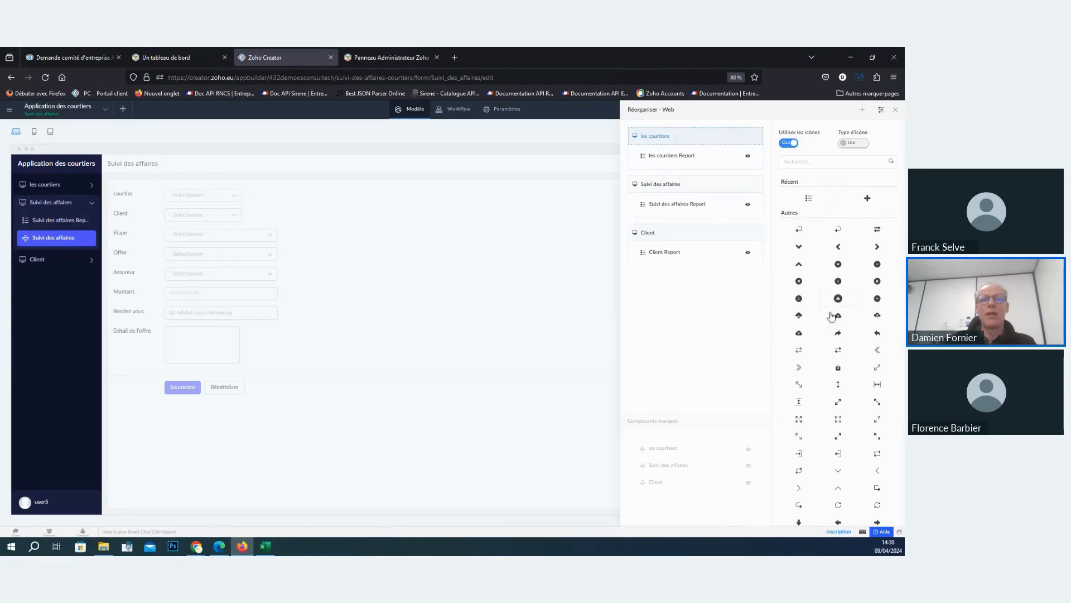
scroll(836, 330, down, 5)
scroll(863, 373, down, 5)
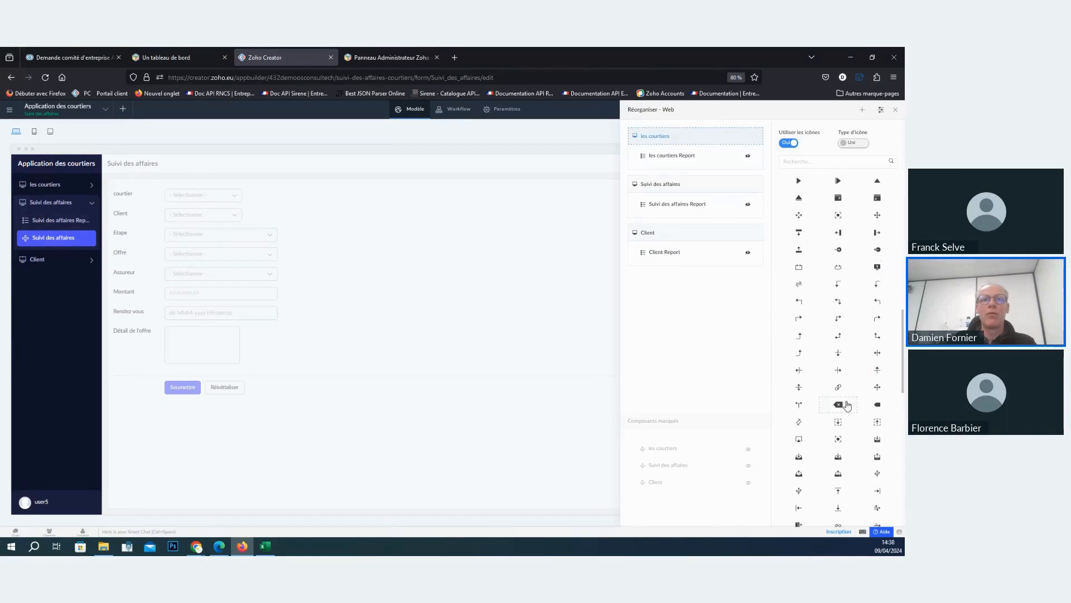
- Assign a circled arrow icon to the Suivi des affaires section and an arrow-from-bar icon to its report, and finish reorganizing the menu
click(712, 183)
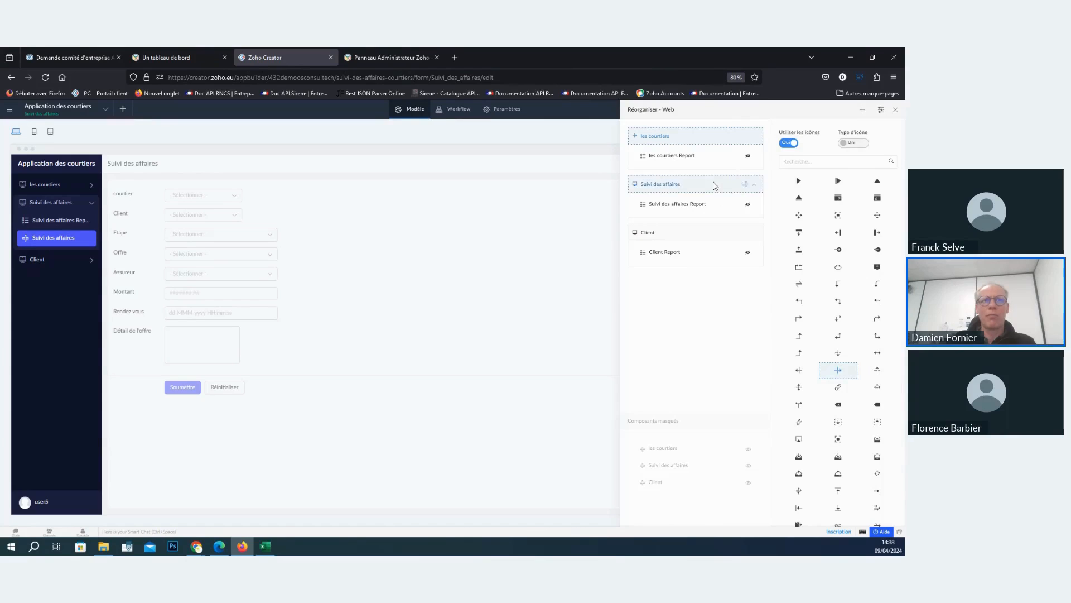
scroll(835, 376, down, 4)
scroll(836, 385, down, 3)
click(838, 433)
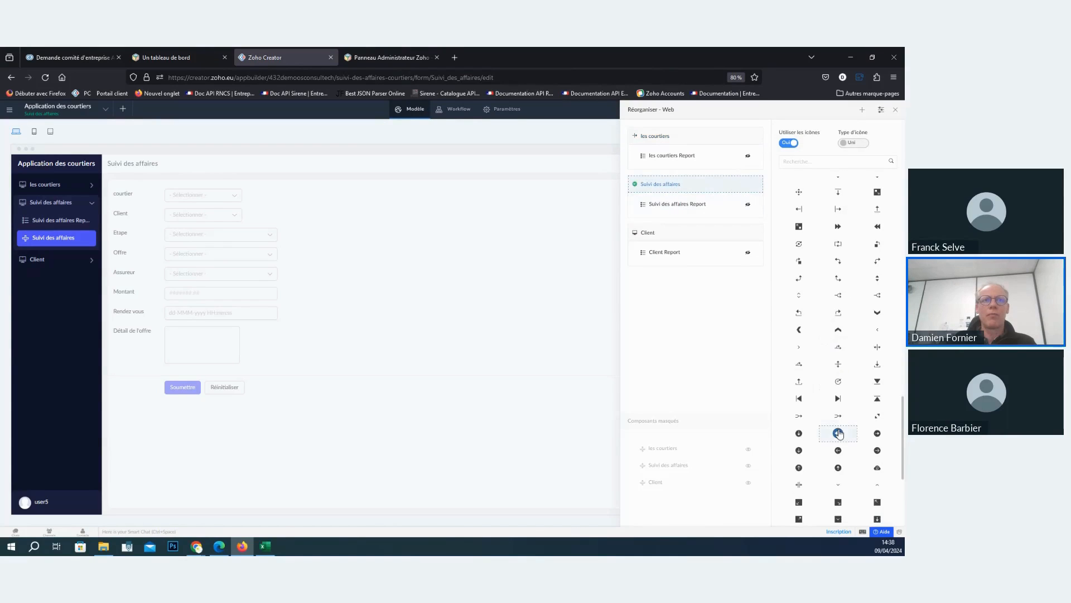
click(678, 206)
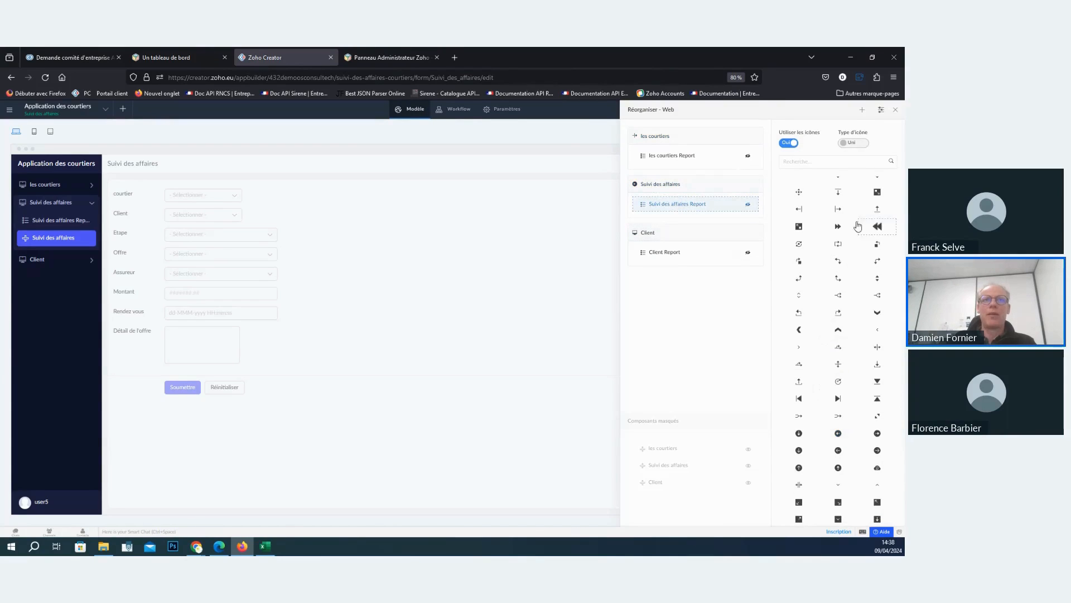
click(837, 209)
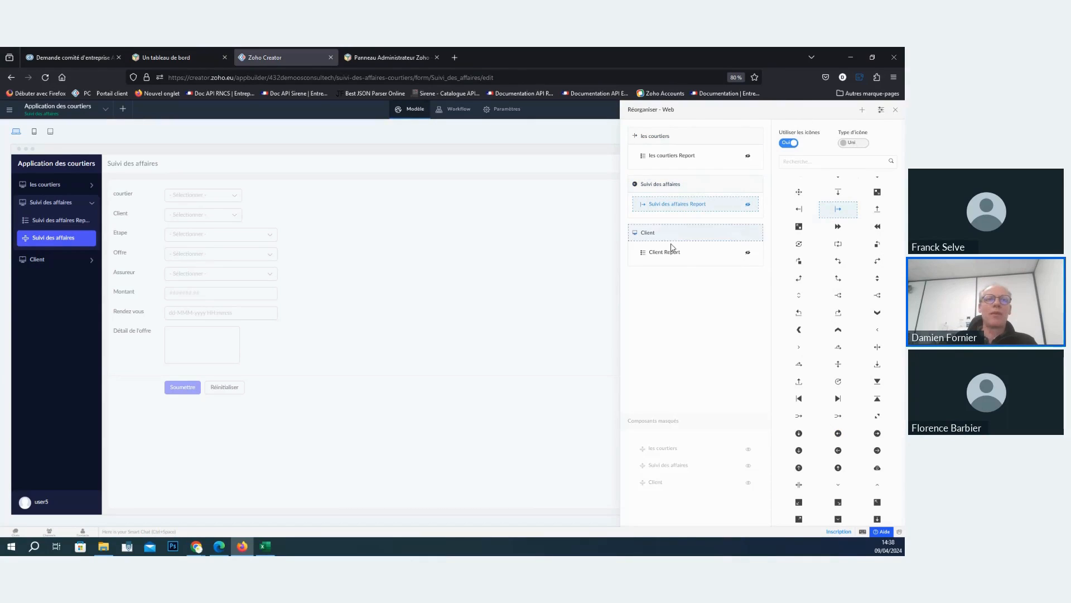
click(895, 110)
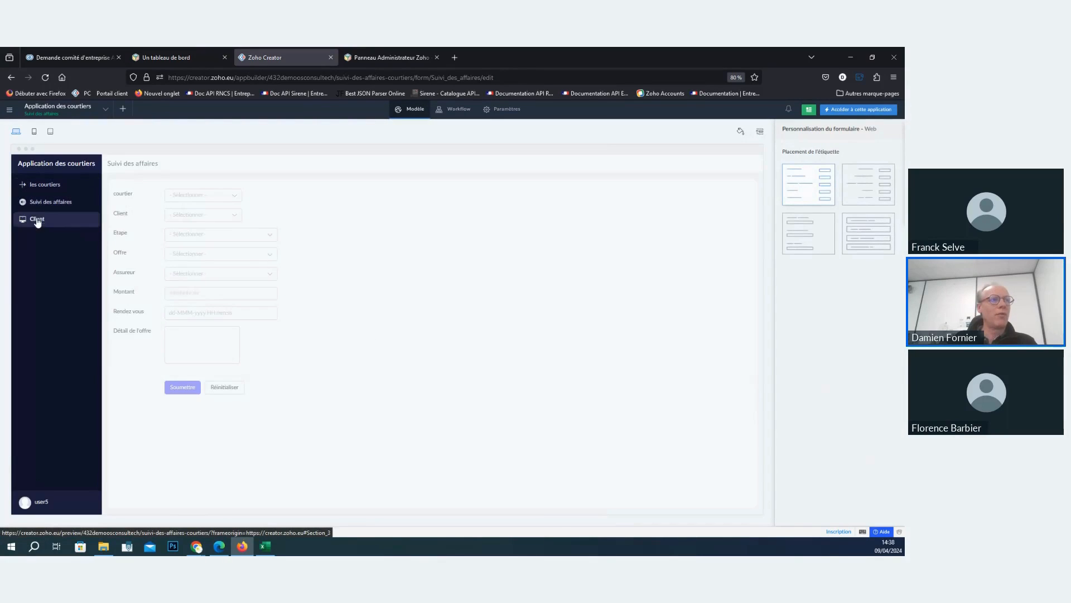
- Check the reorganized menu by viewing the Client, Suivi des affaires and les courtiers sections in turn
click(35, 219)
click(49, 202)
click(45, 184)
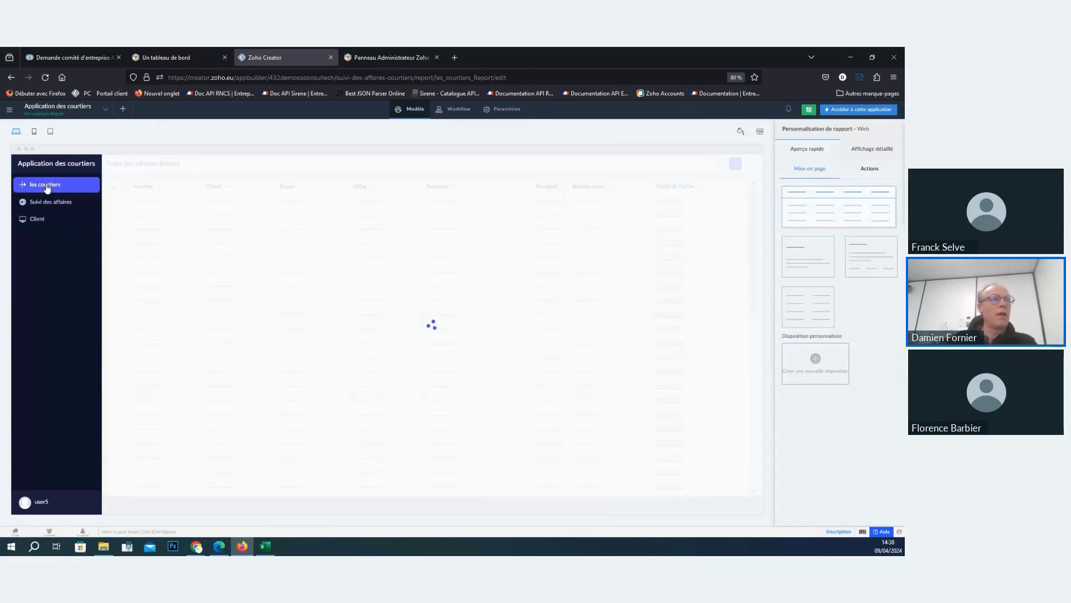
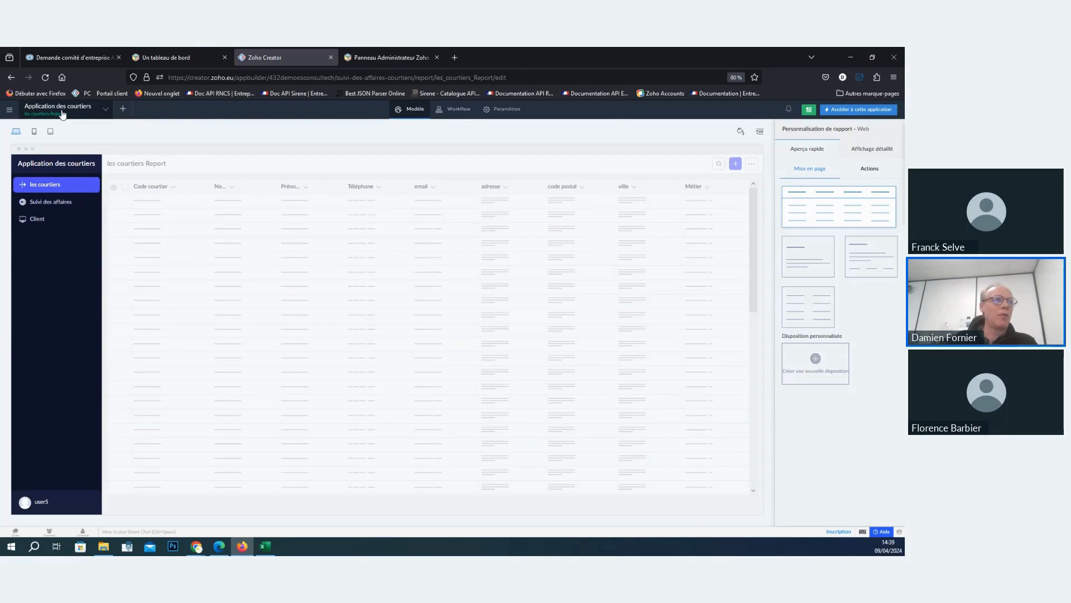
- Create a page named Accueil from the template with two donut charts, two indicator panels, a form and a report
click(123, 109)
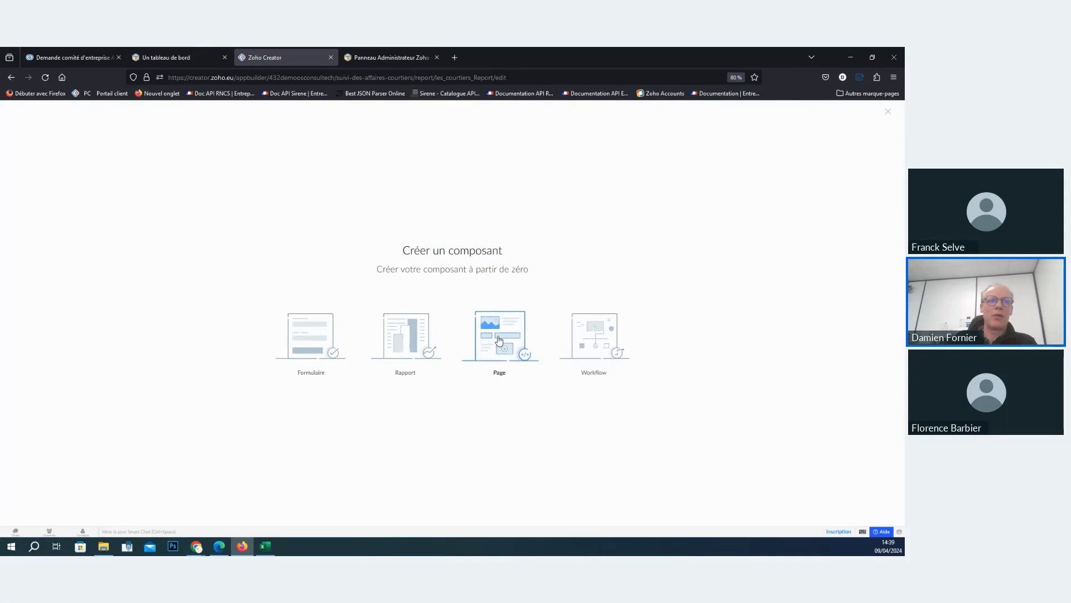
click(521, 340)
click(526, 376)
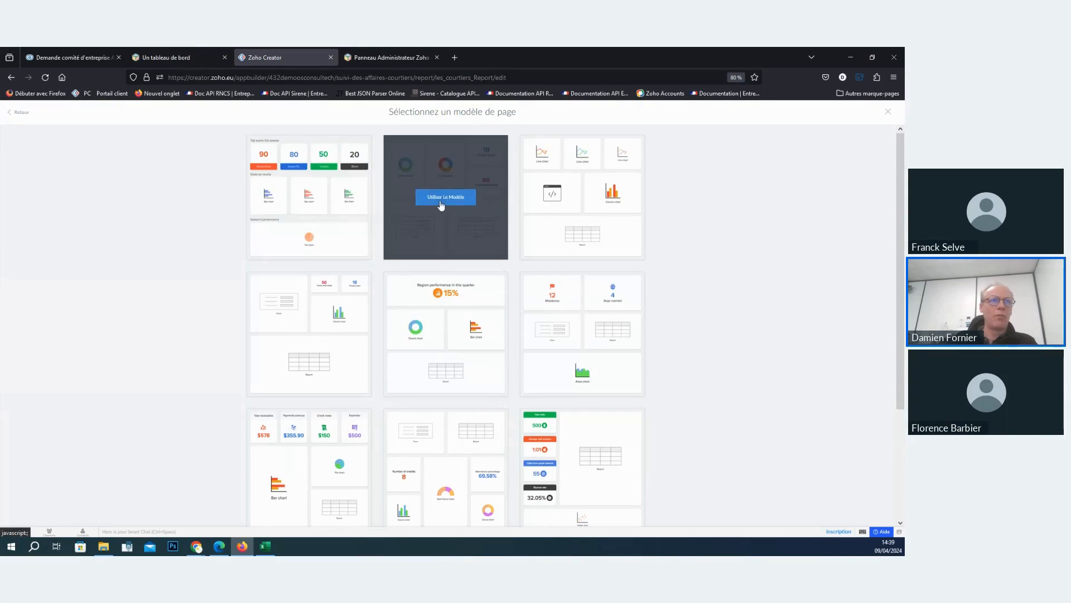
click(444, 200)
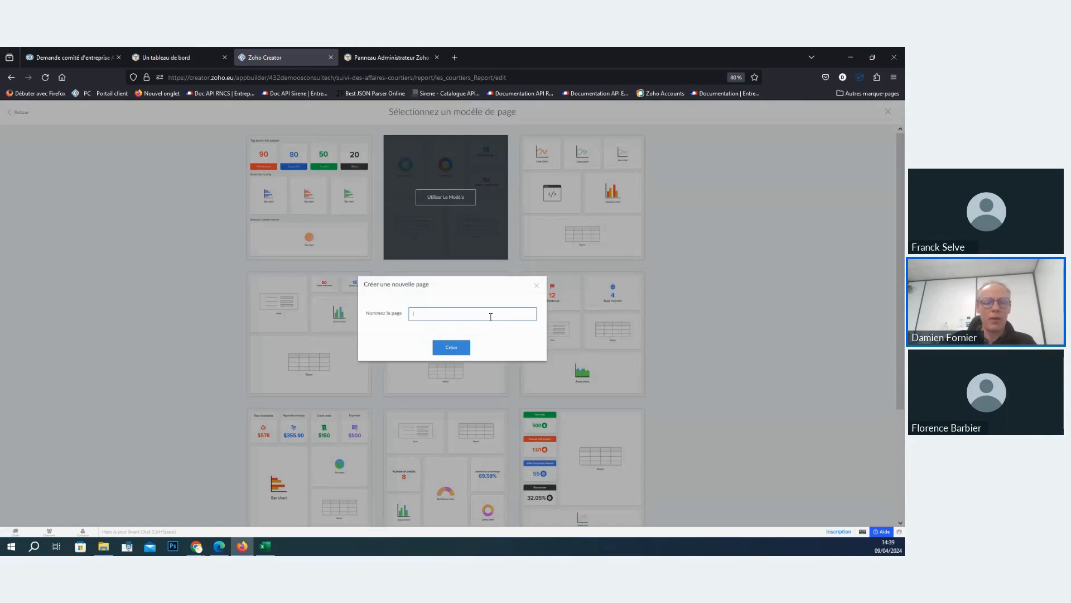
text(Acceuil)
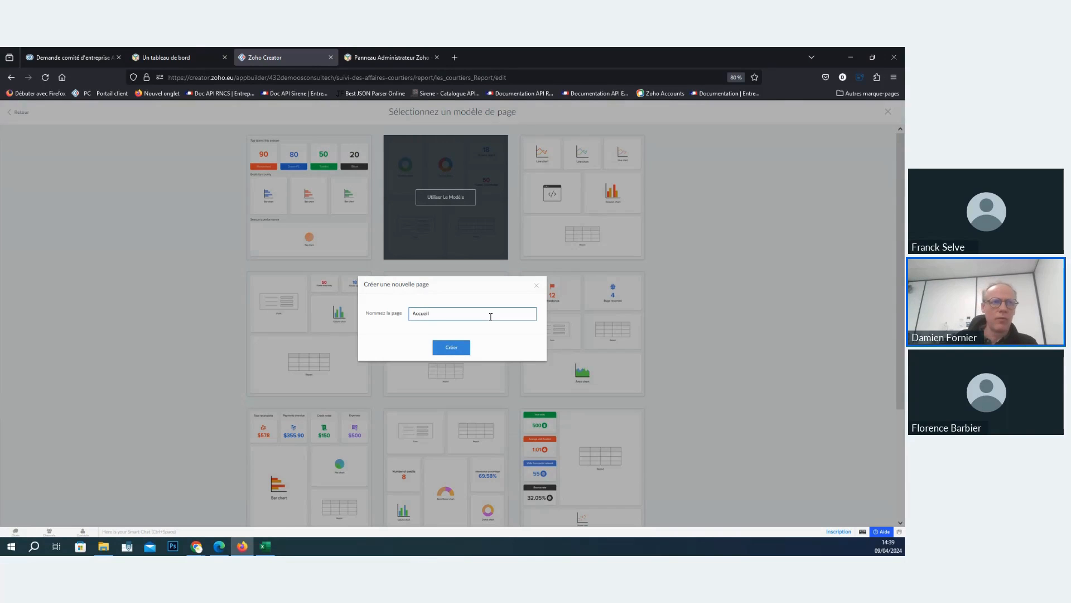
click(461, 347)
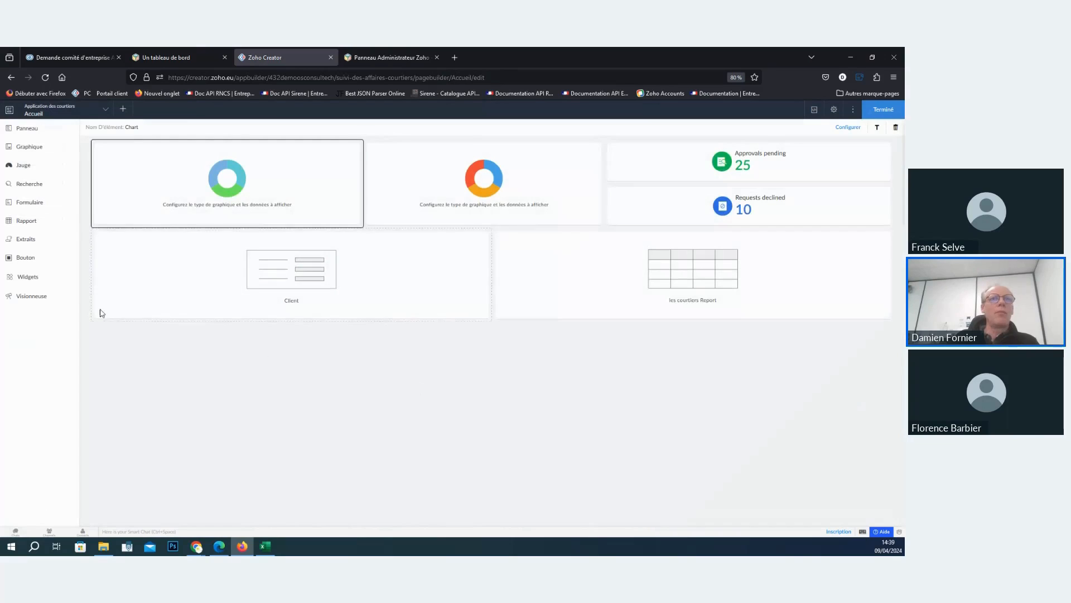
click(880, 108)
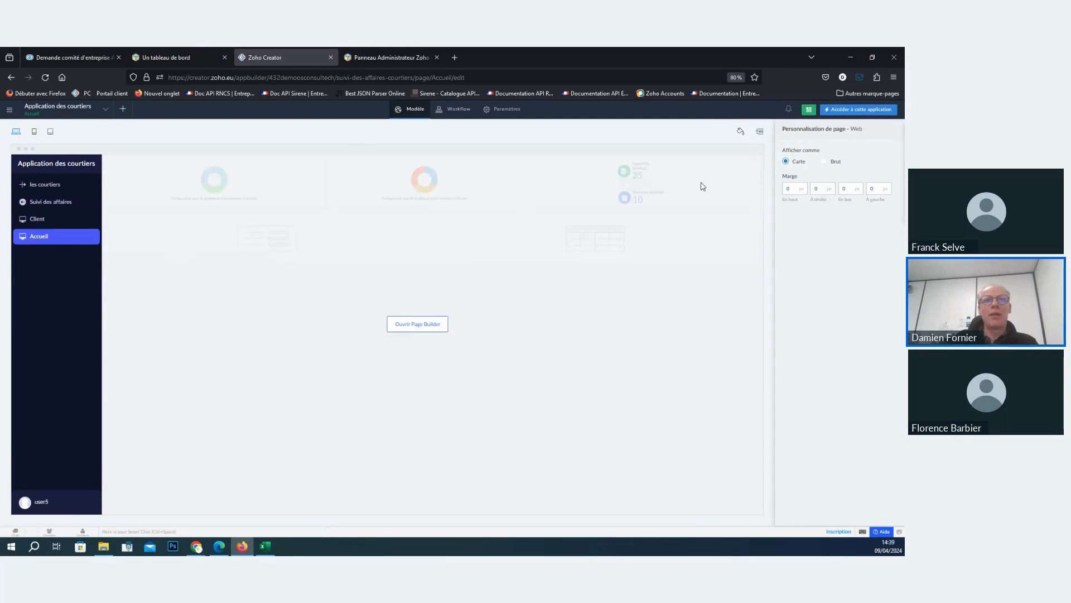
- Move the Accueil section above les courtiers in the web menu and finish reorganizing it
click(759, 131)
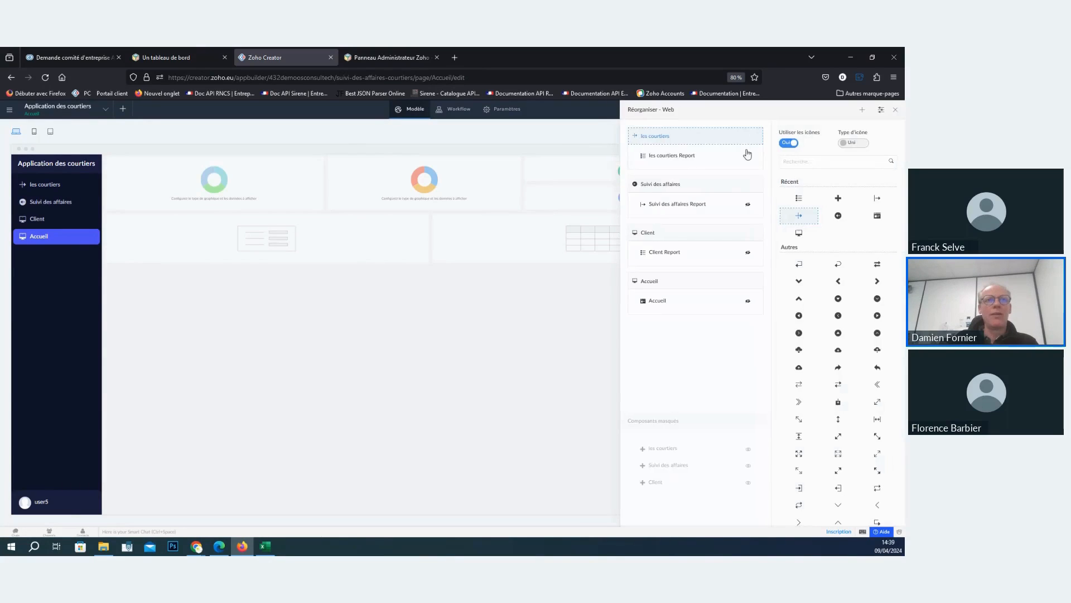
drag(703, 283, 705, 144)
click(896, 110)
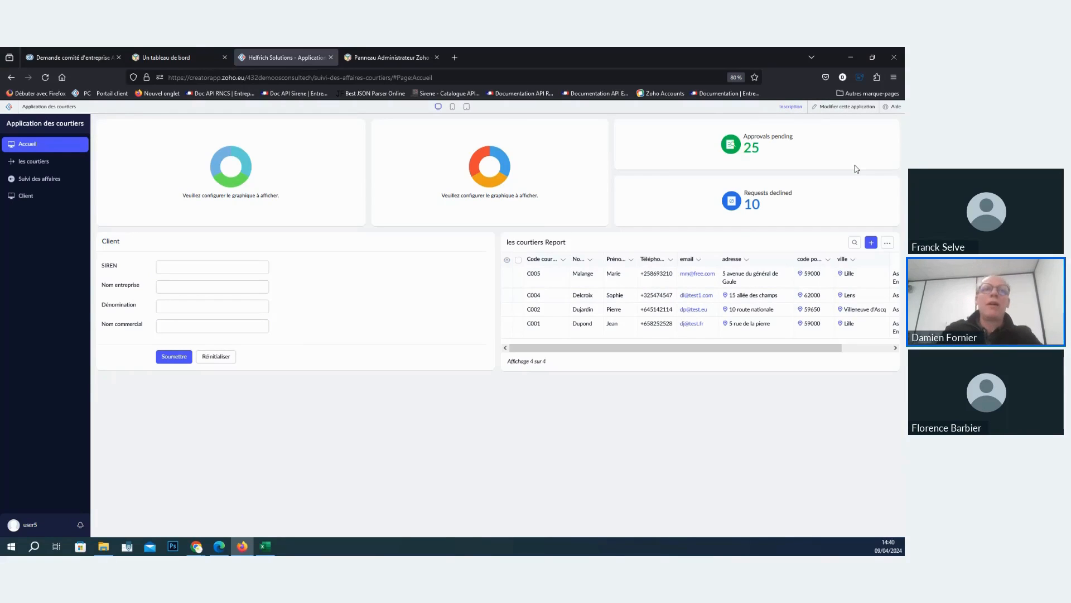
- In the Accueil page builder, place the Approvals pending and Requests declined panels side by side above the charts and duplicate Requests declined
click(846, 111)
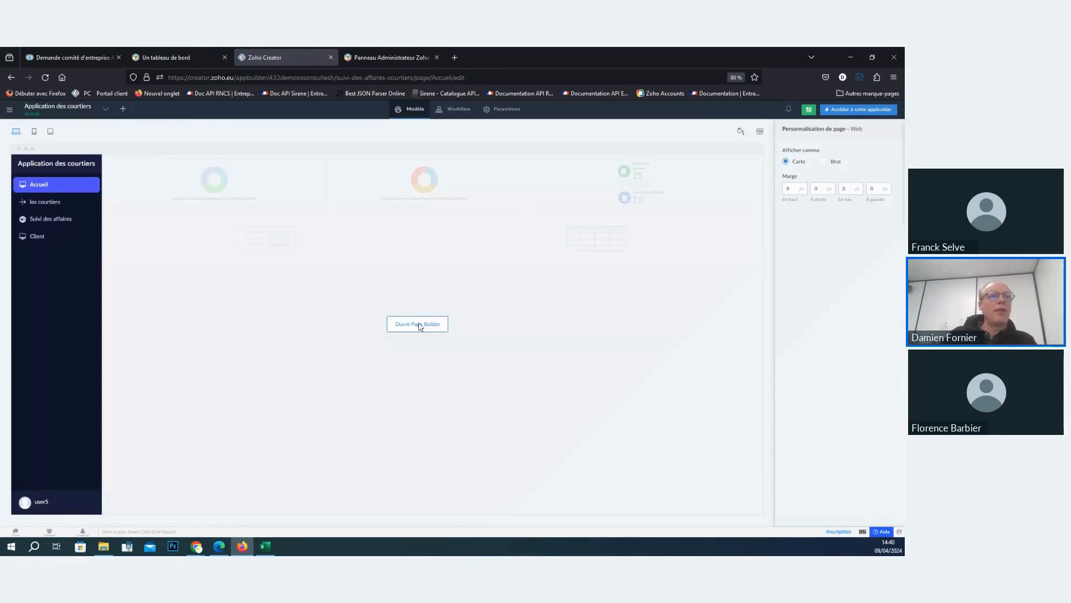
click(420, 324)
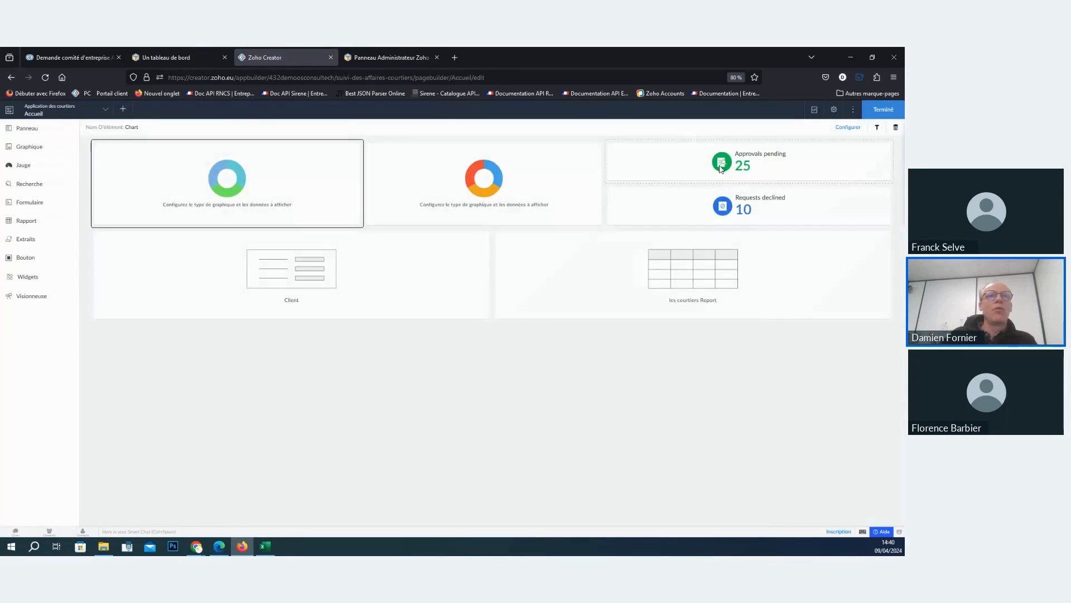
click(749, 163)
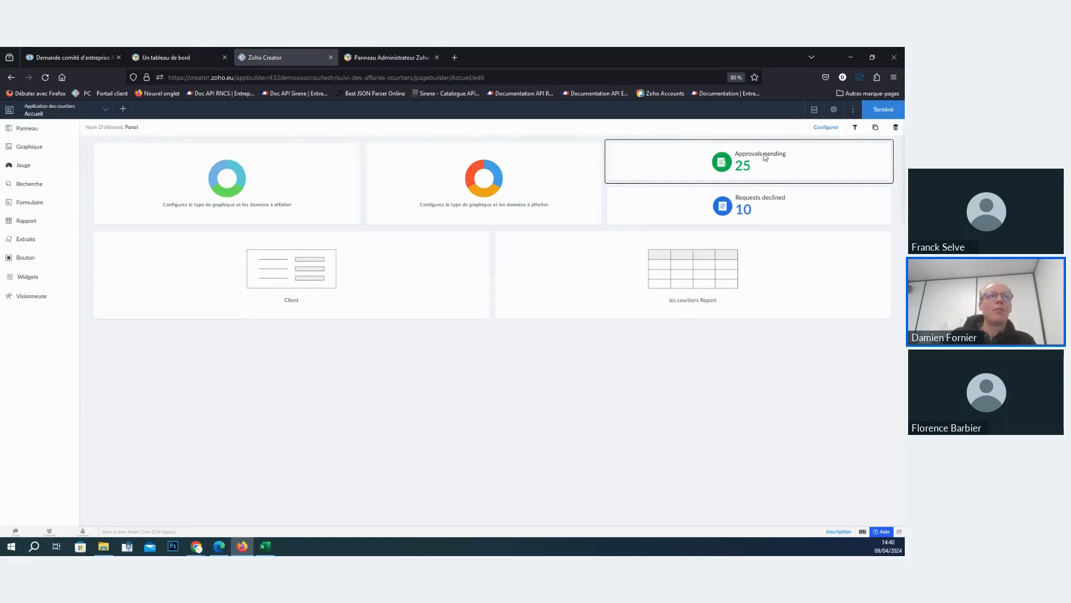
drag(765, 157, 163, 151)
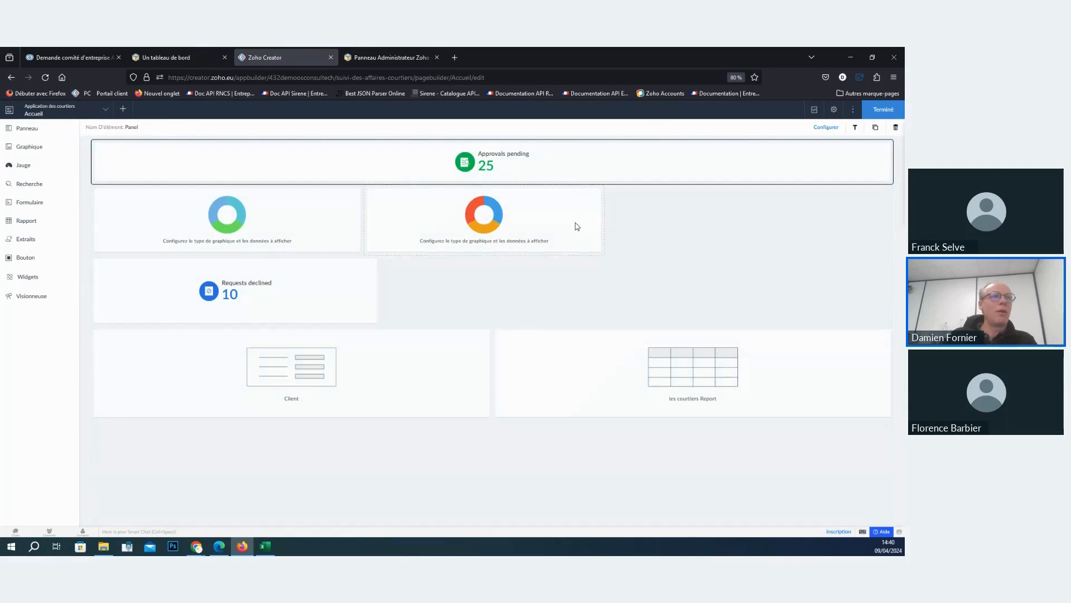
drag(258, 296, 744, 219)
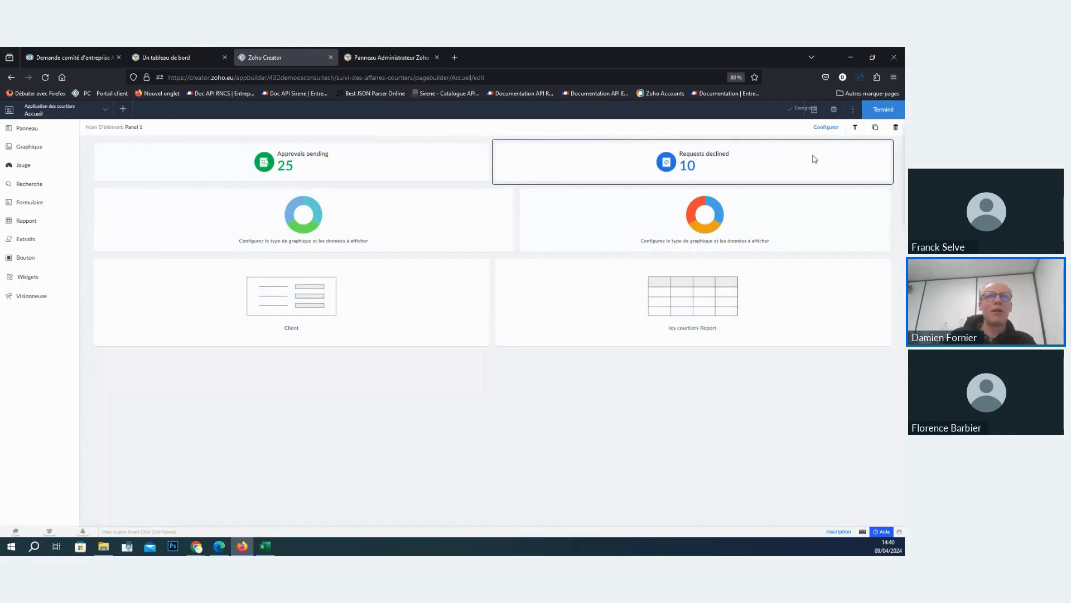
click(875, 127)
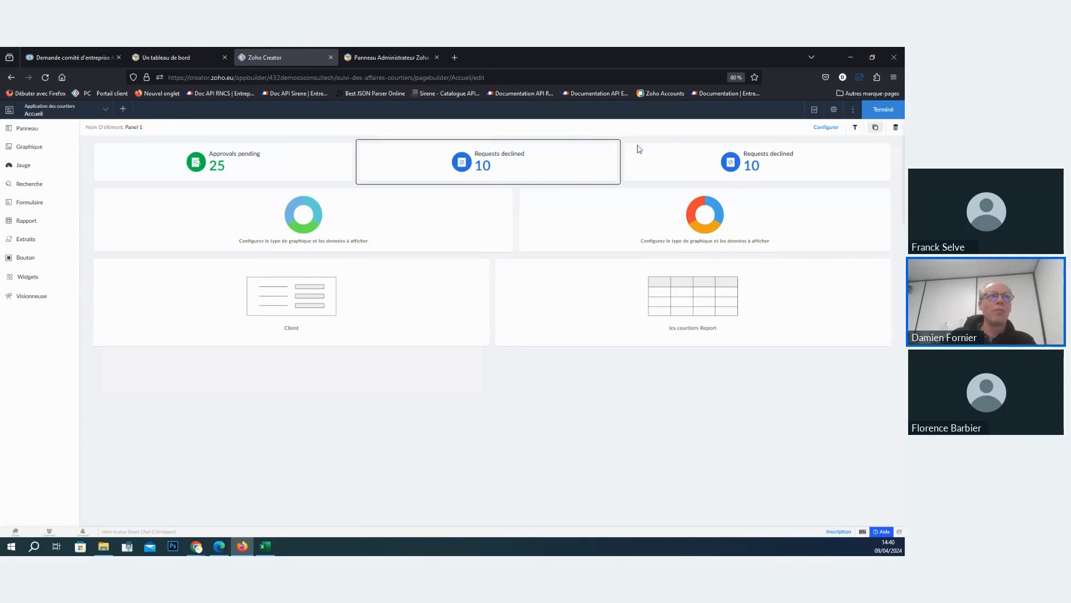
- Make the Approvals pending panel's number display a Compte of the Suivi des affaires form
click(218, 157)
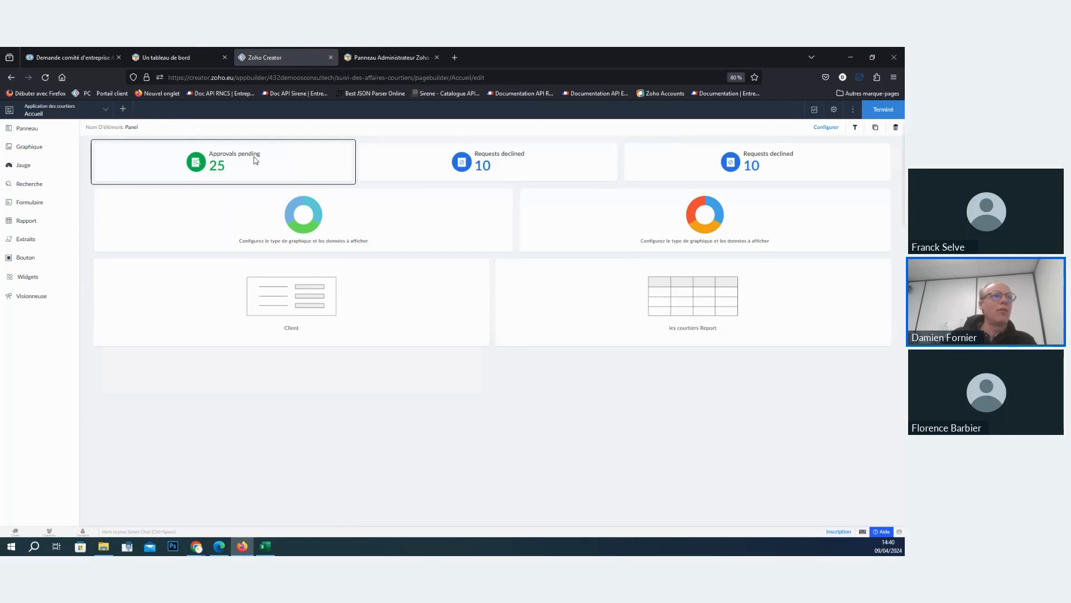
right_click(254, 160)
click(308, 166)
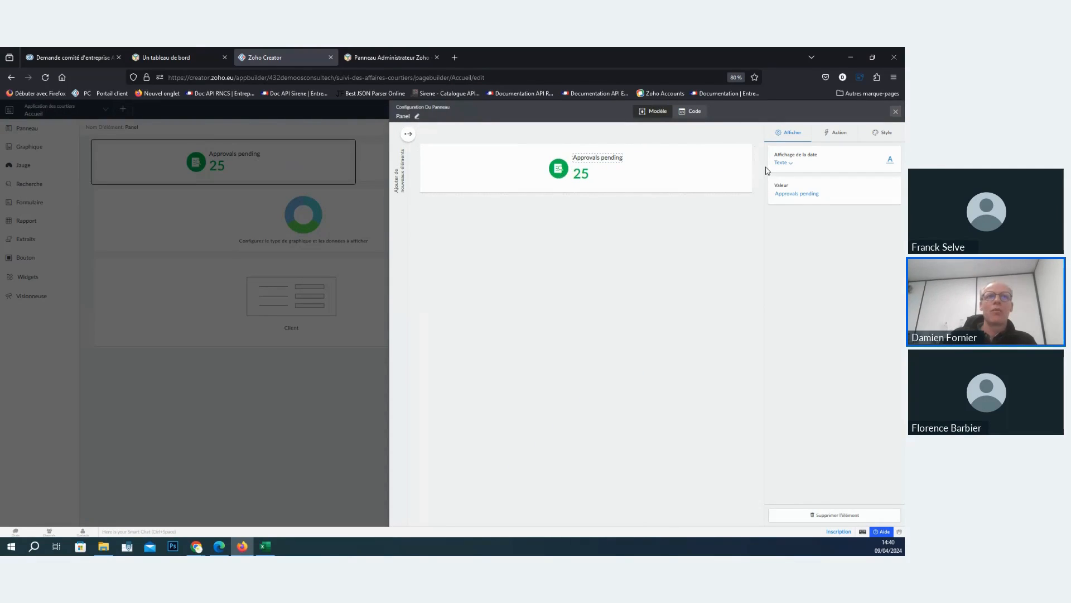
click(582, 174)
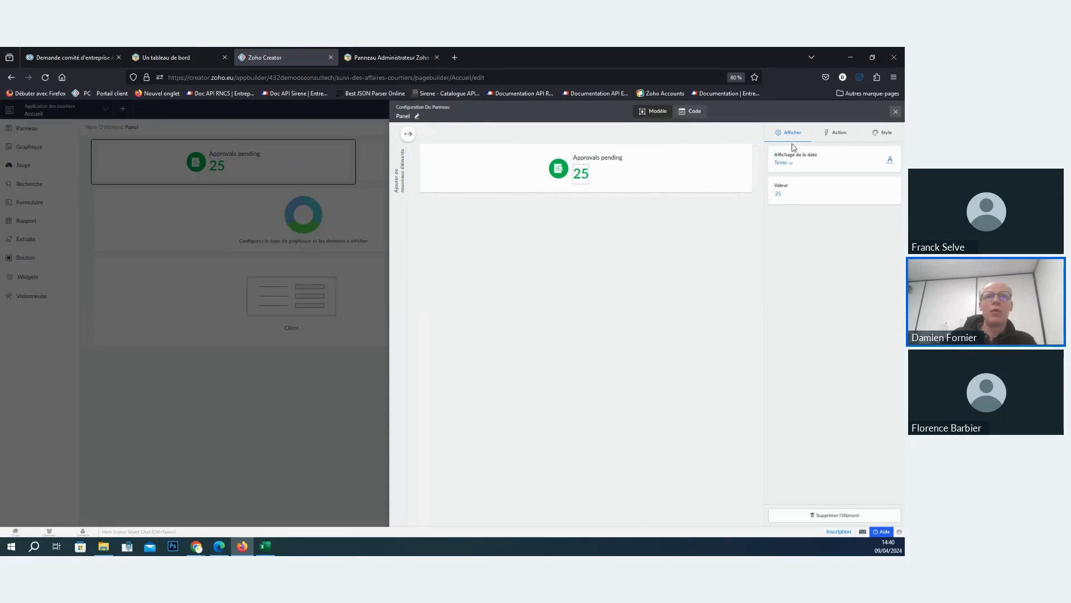
click(784, 163)
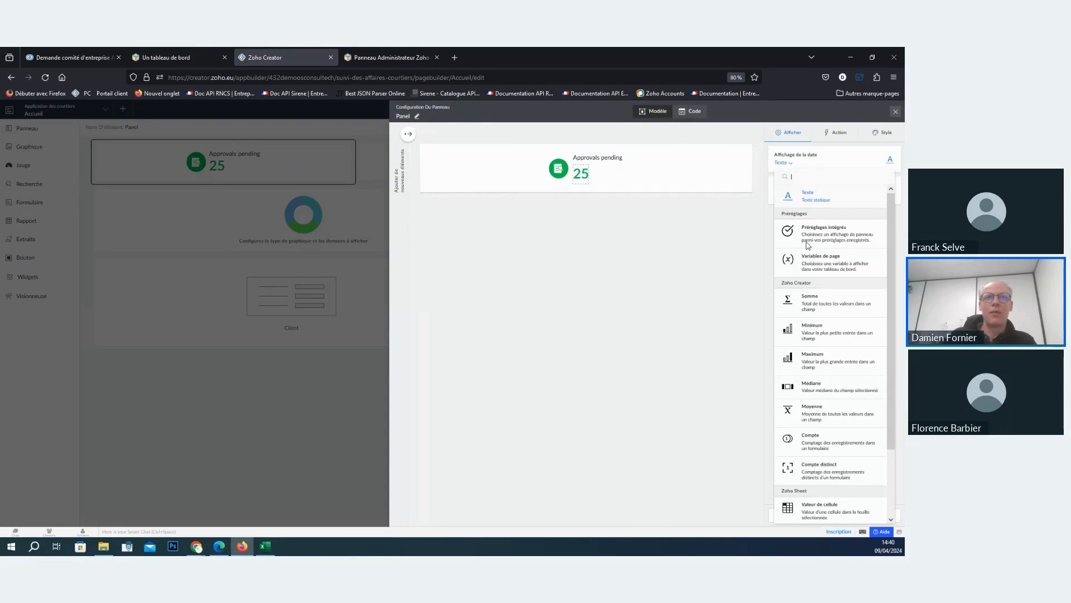
click(809, 438)
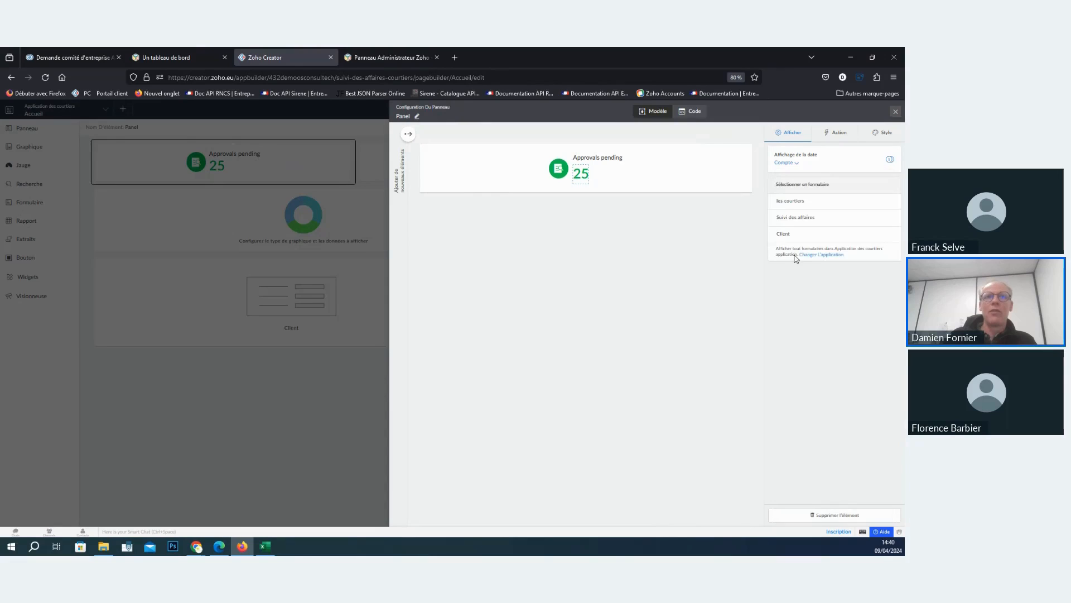
click(797, 219)
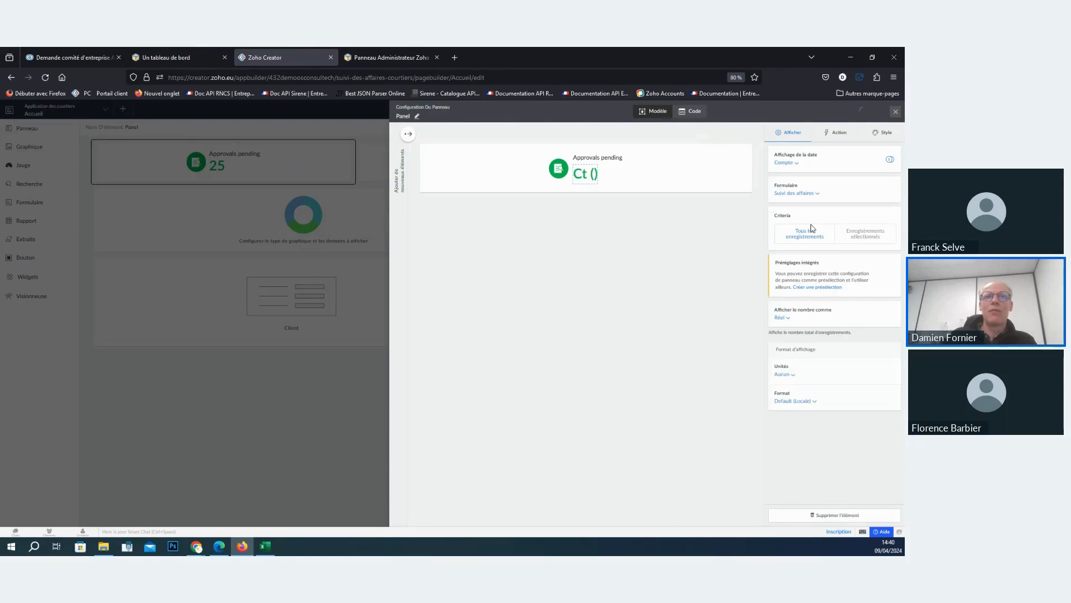
- Restrict the count to selected records where Etape equals Analyse
click(869, 243)
click(352, 316)
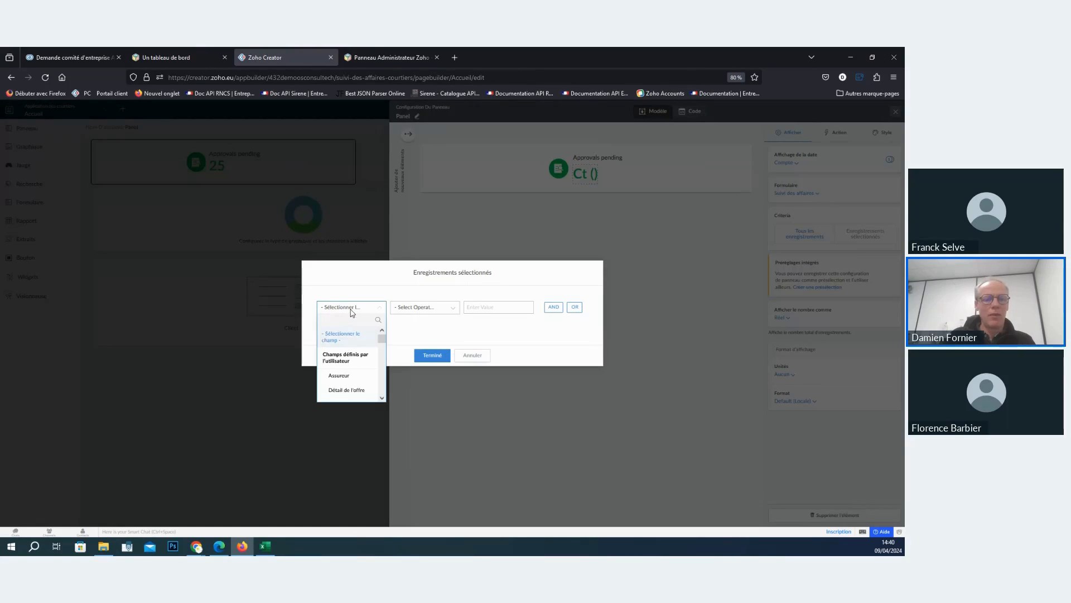
text(et)
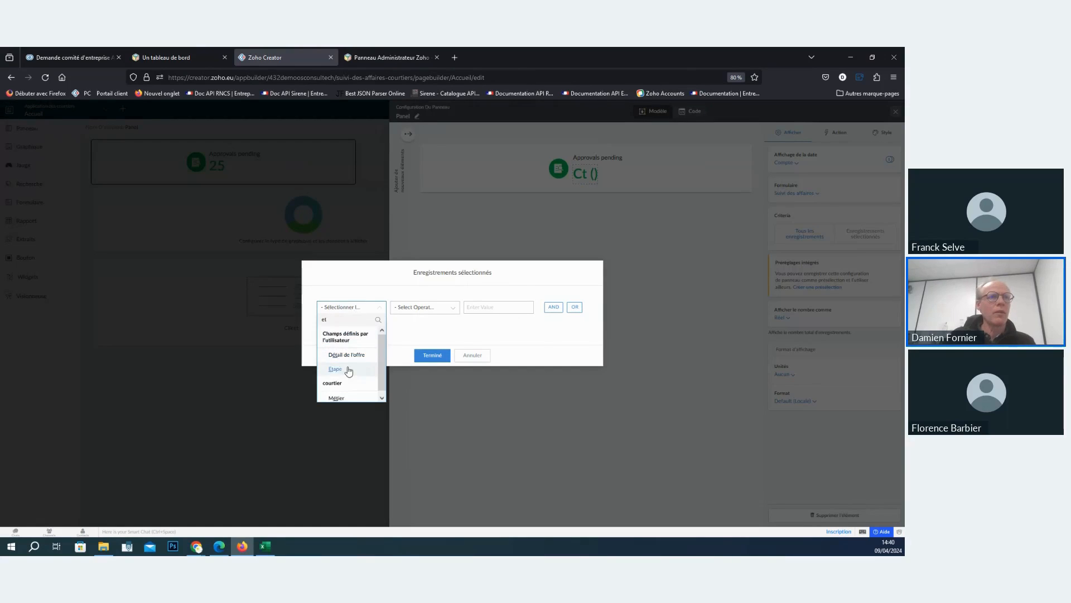
click(336, 369)
click(430, 350)
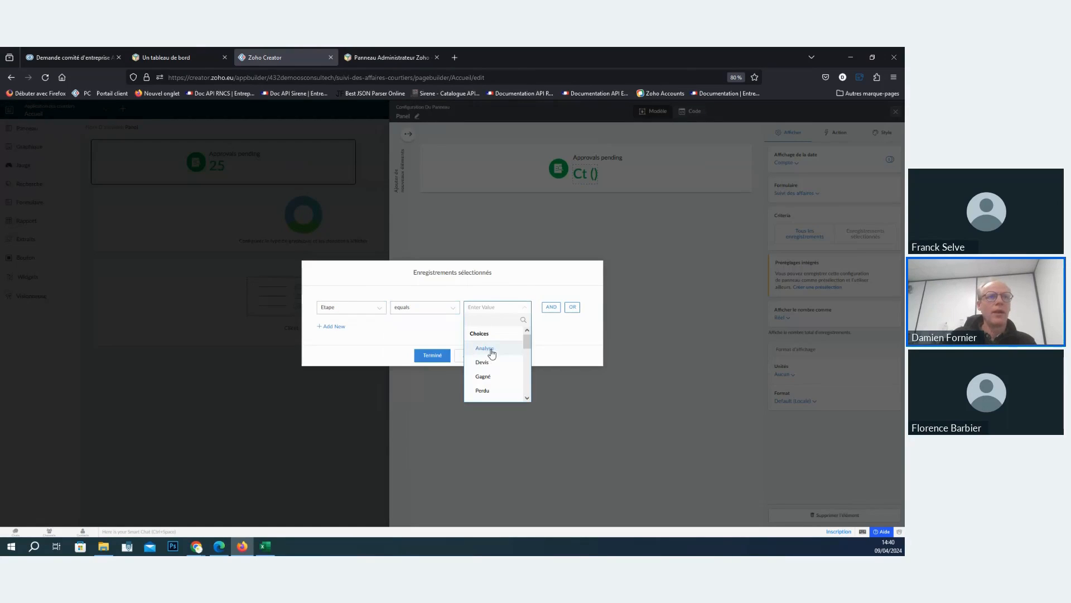
click(492, 352)
click(431, 357)
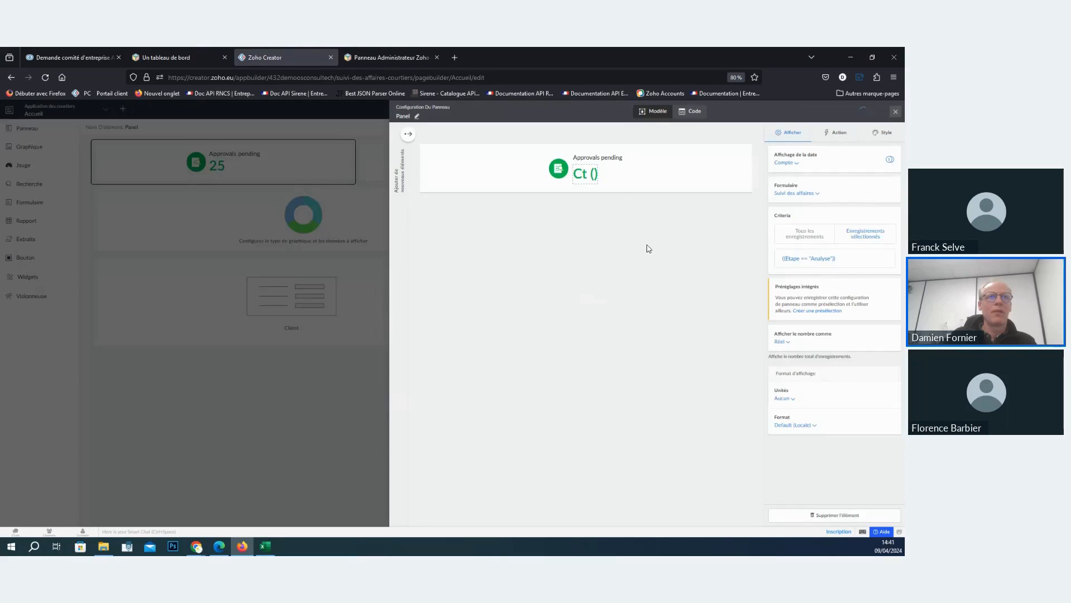
- Replace the panel's Approvals pending label with the text Analyse
click(609, 158)
drag(822, 192, 747, 206)
text(Analyse)
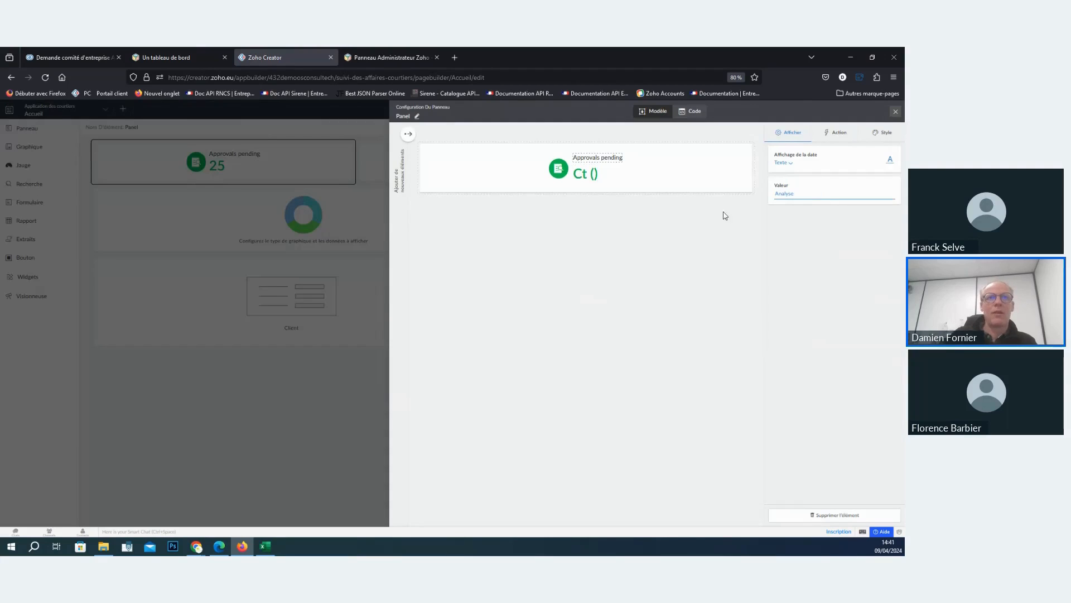
click(737, 259)
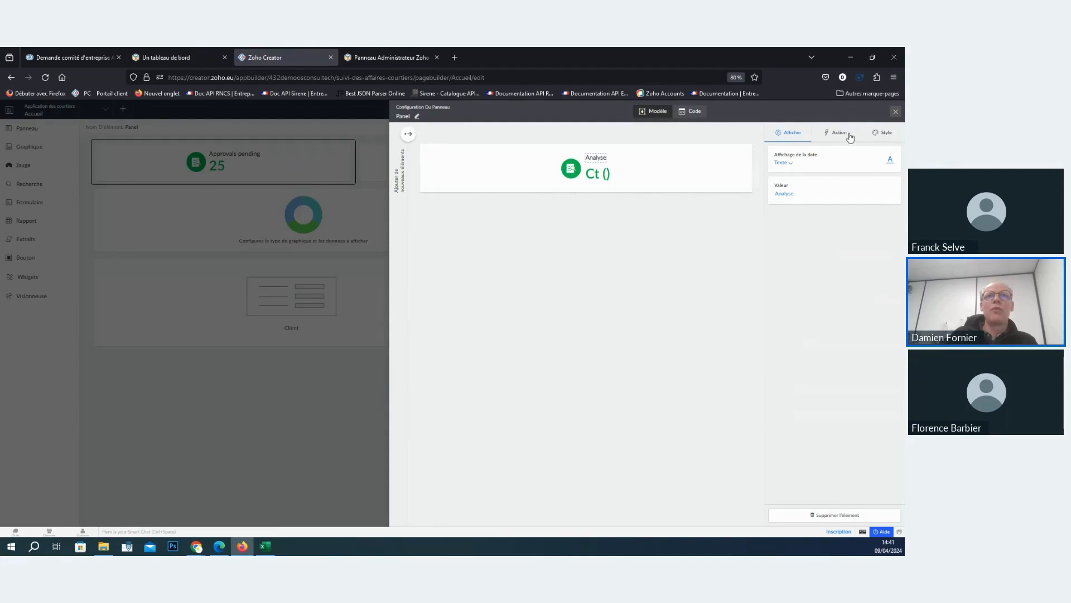
- Format the Analyse label in bold with a 20 px font size and close the panel configuration
click(883, 132)
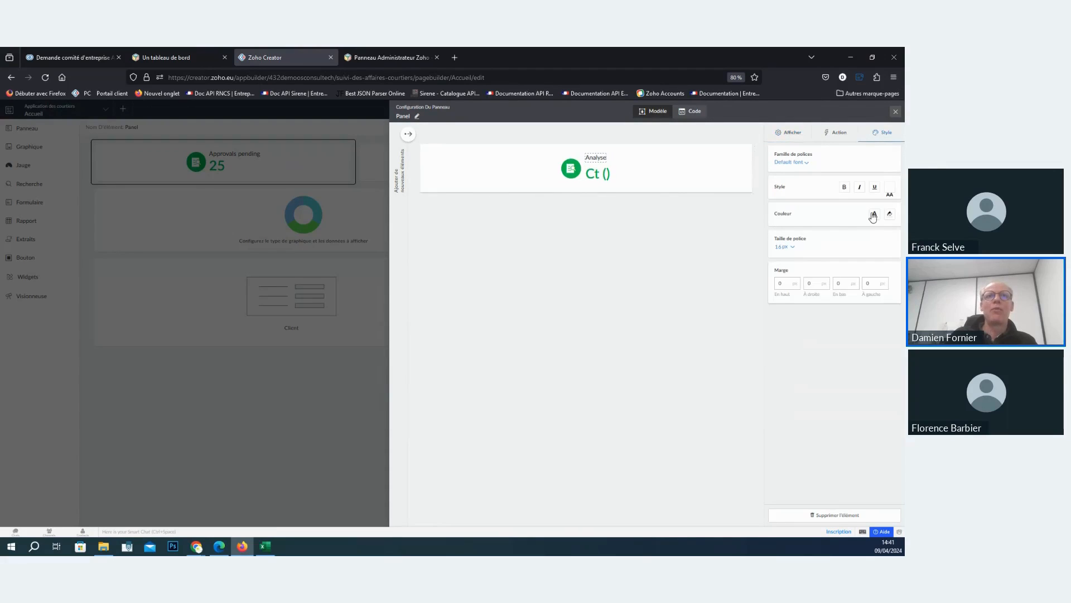
click(785, 250)
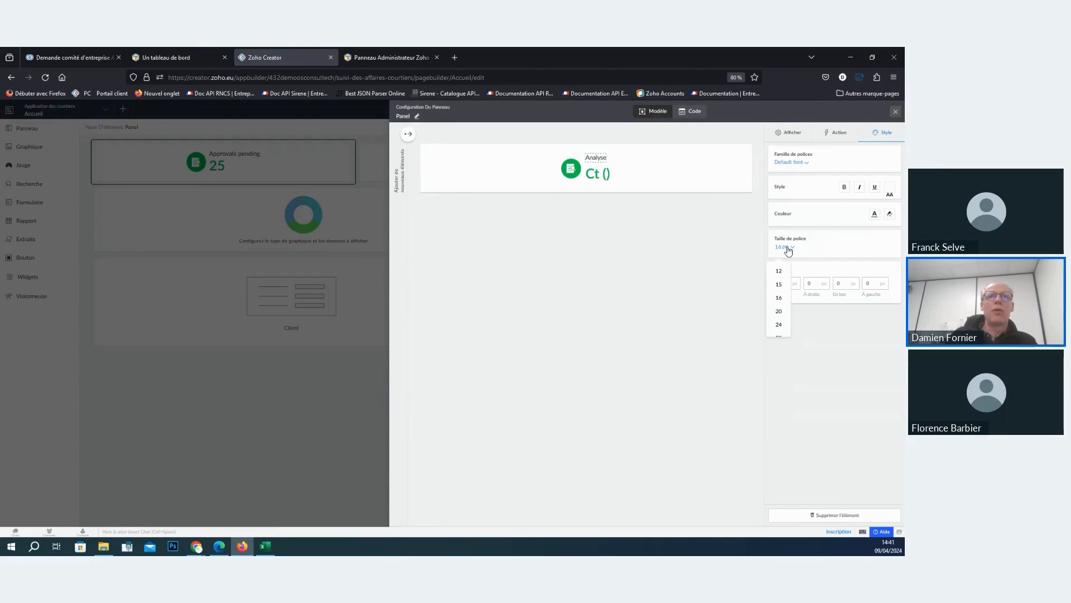
click(779, 312)
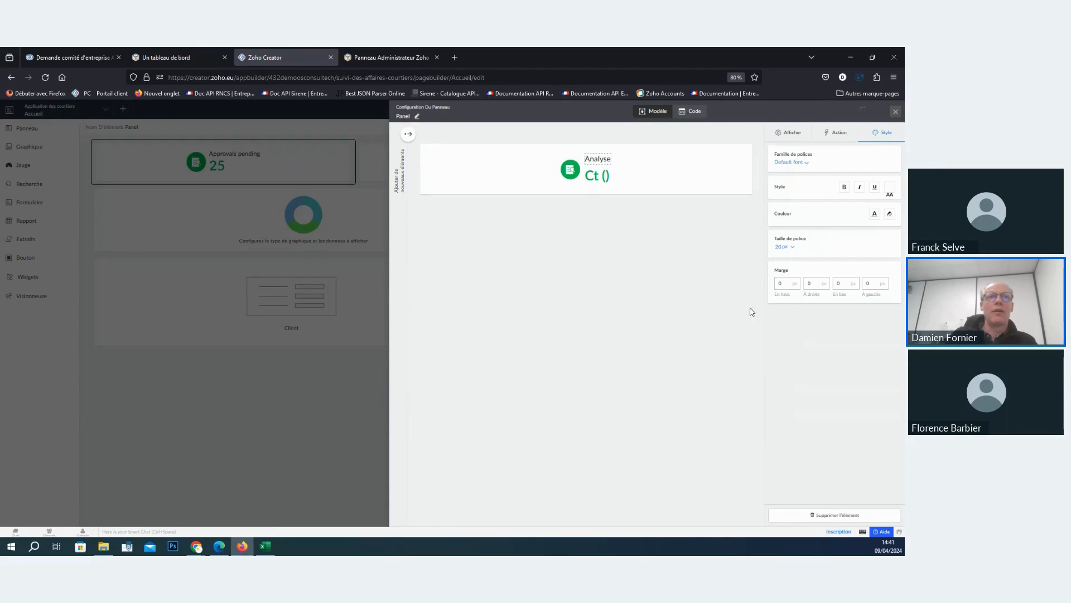
click(849, 189)
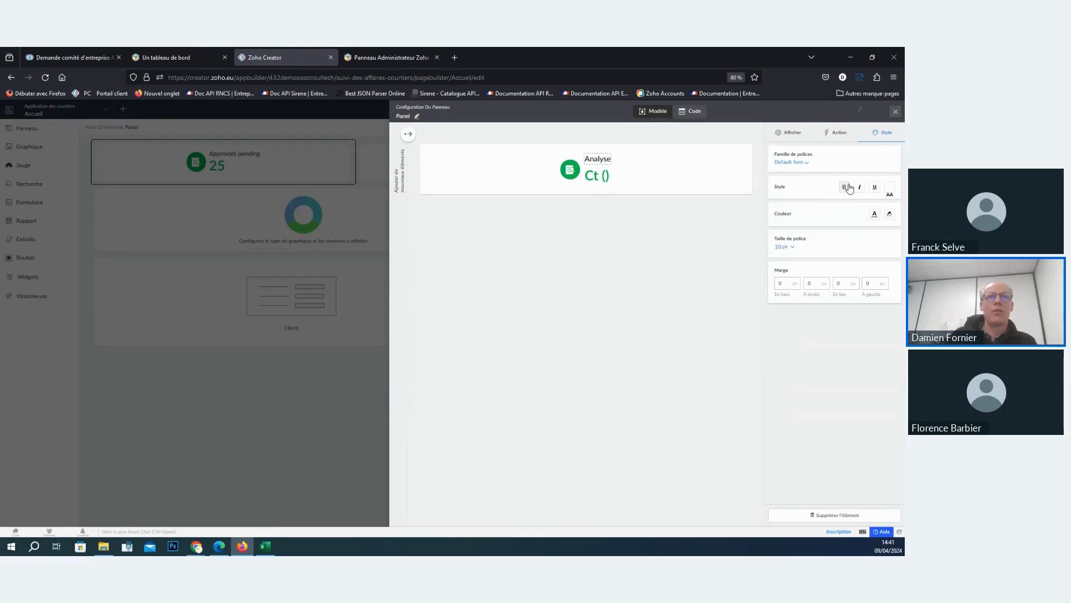
click(896, 111)
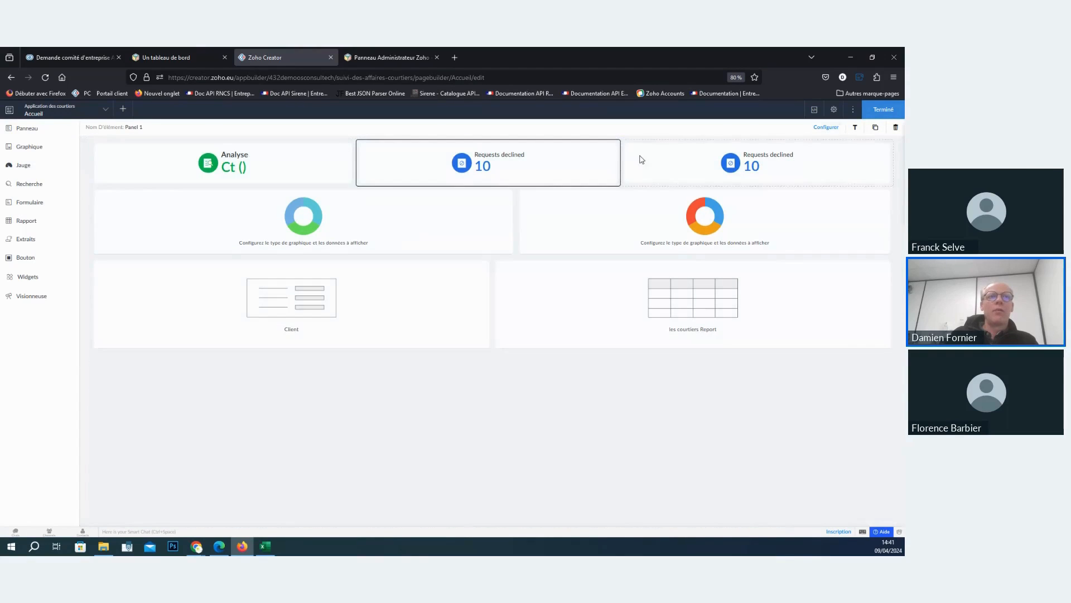
- Make the middle Requests declined panel's number display a Compte of the Suivi des affaires form
double_click(583, 165)
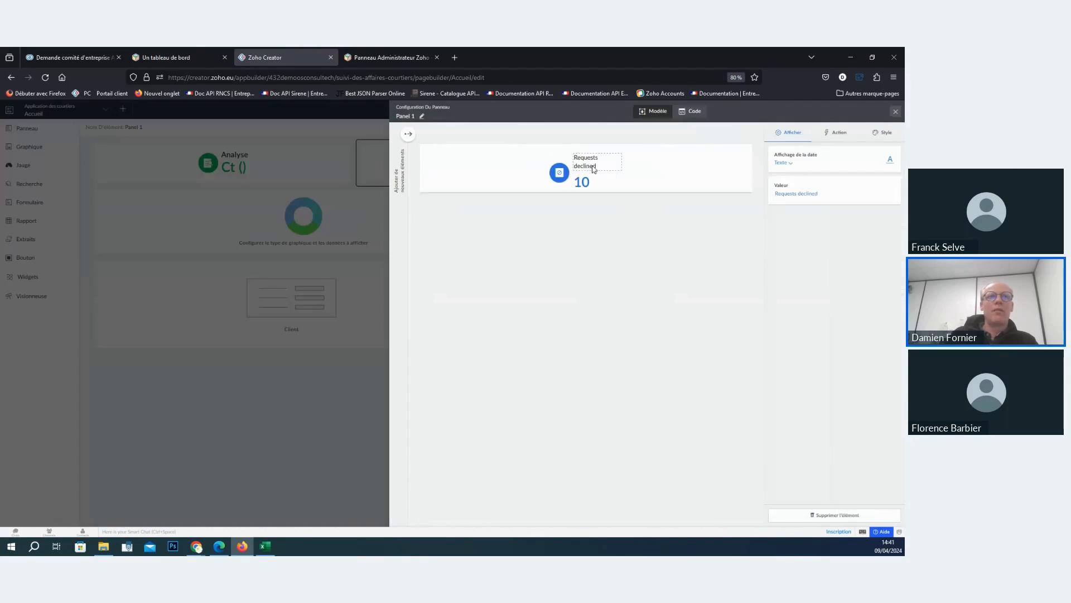
click(787, 165)
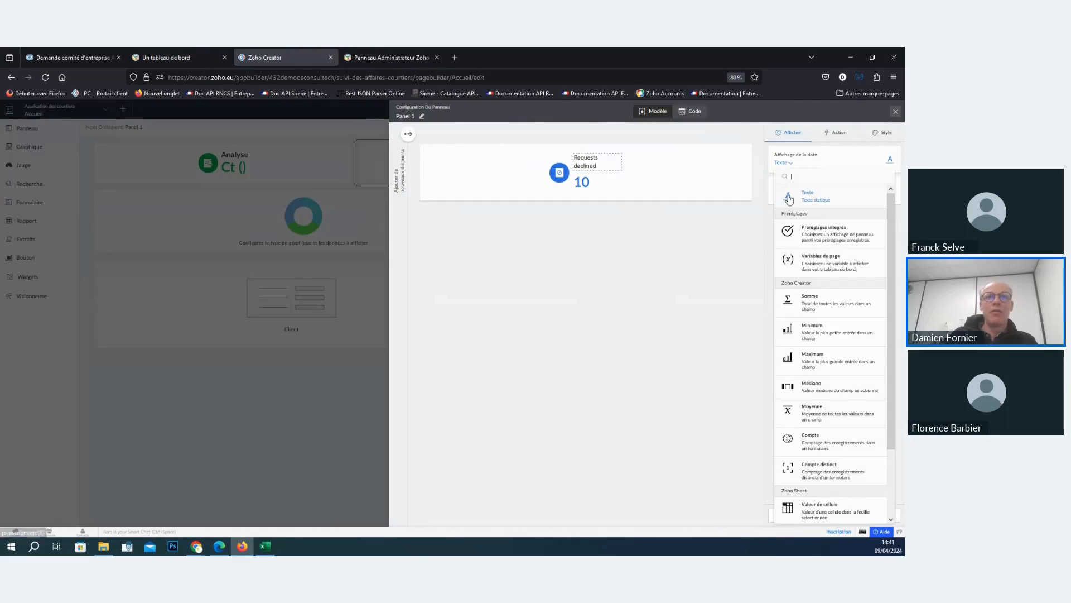
scroll(824, 393, down, 2)
click(825, 388)
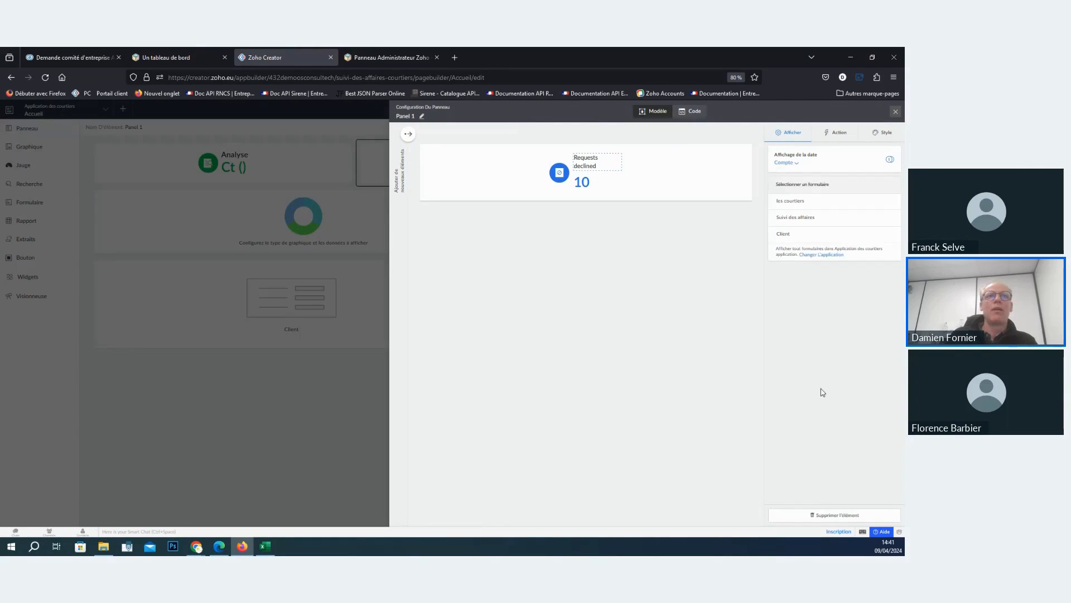
click(584, 186)
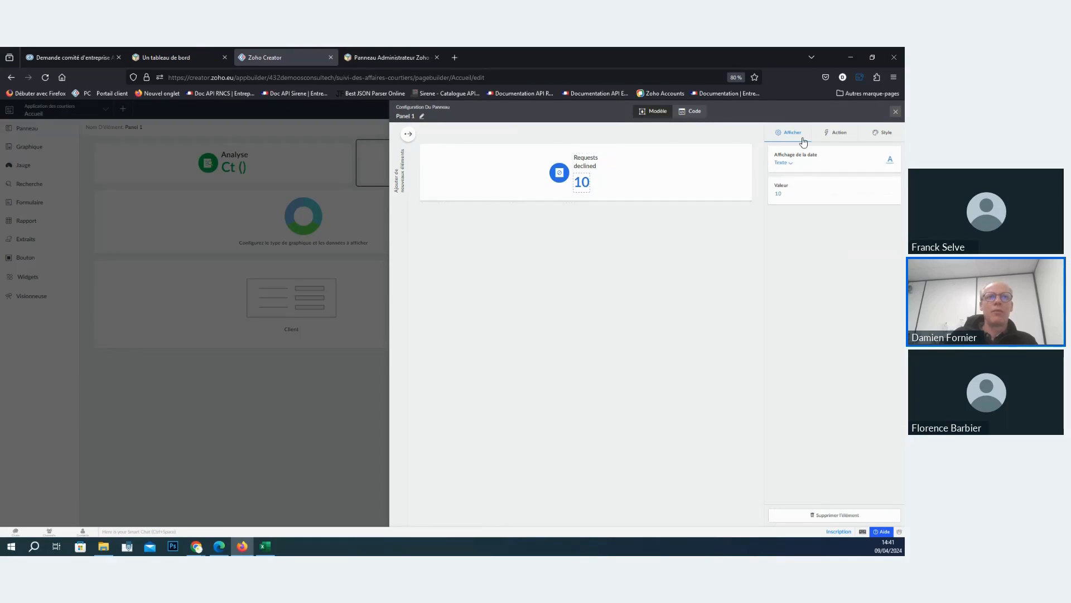
click(790, 165)
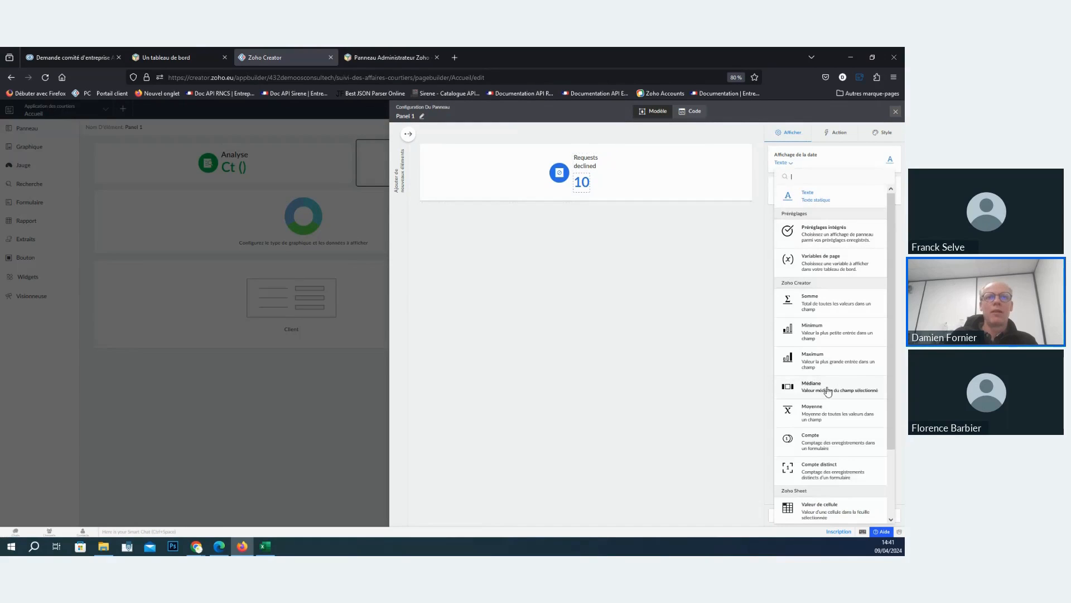
click(816, 445)
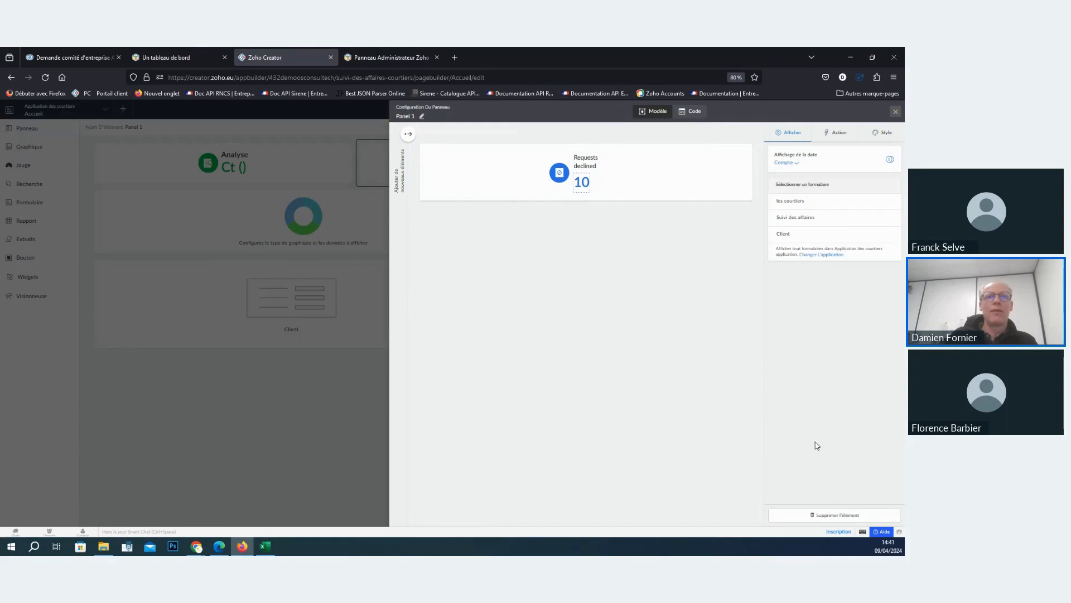
click(811, 223)
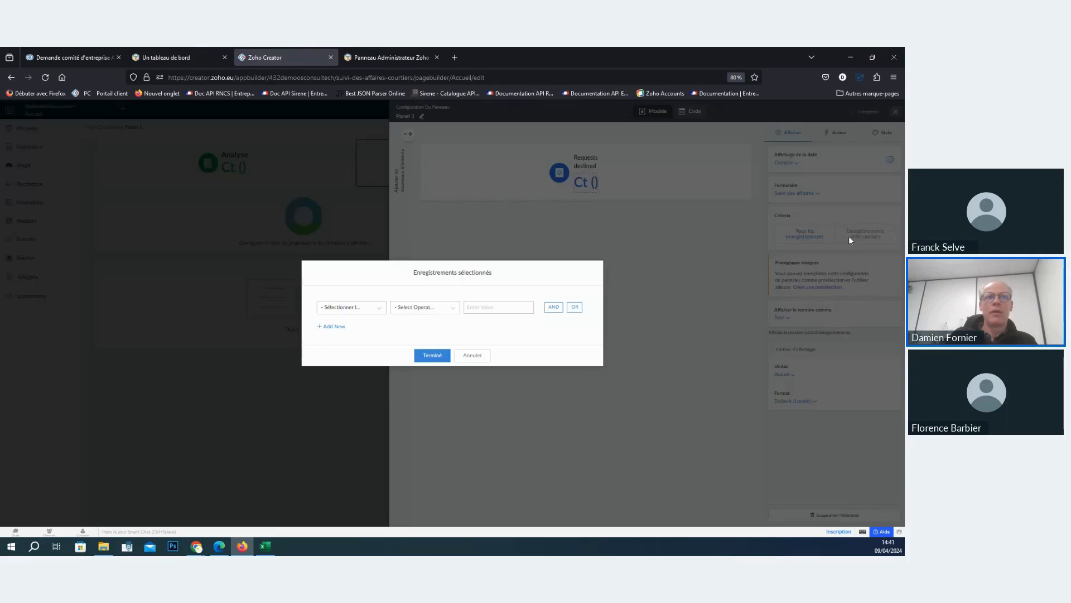
- Restrict the middle panel's count to selected records where Etape equals Gagné
click(849, 234)
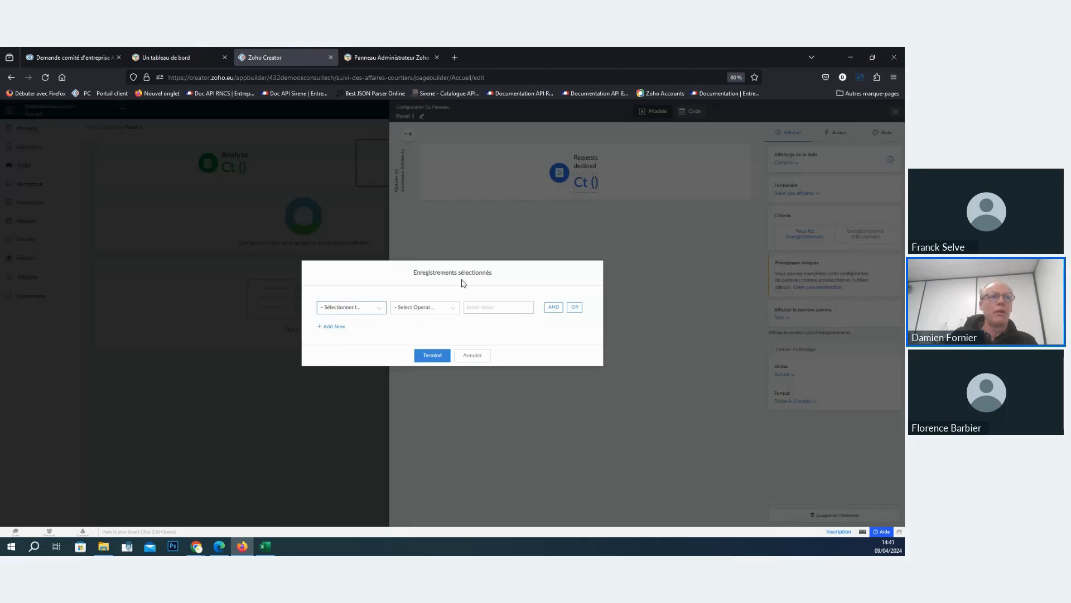
click(357, 308)
text(eta)
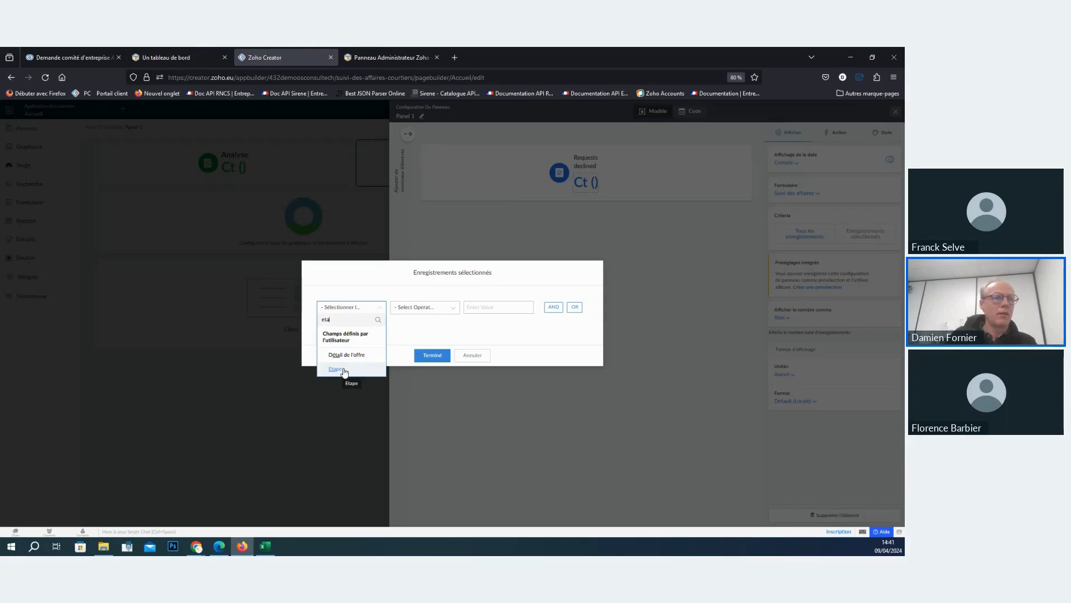
click(337, 369)
click(412, 352)
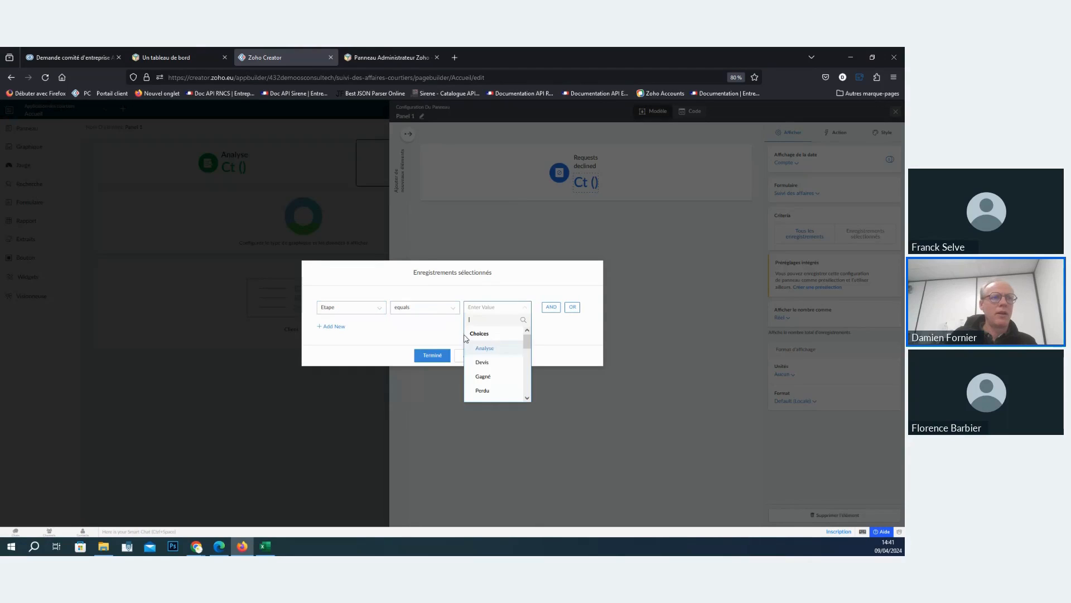
click(501, 377)
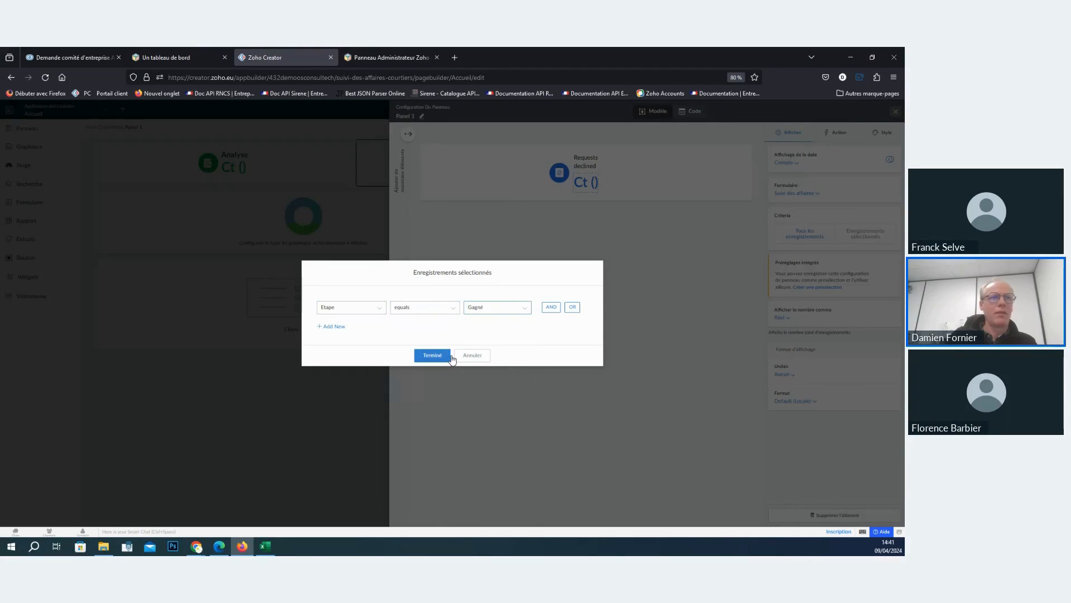
click(433, 356)
- Replace the middle panel's Requests declined label with the text Gagné and close the panel configuration
click(585, 165)
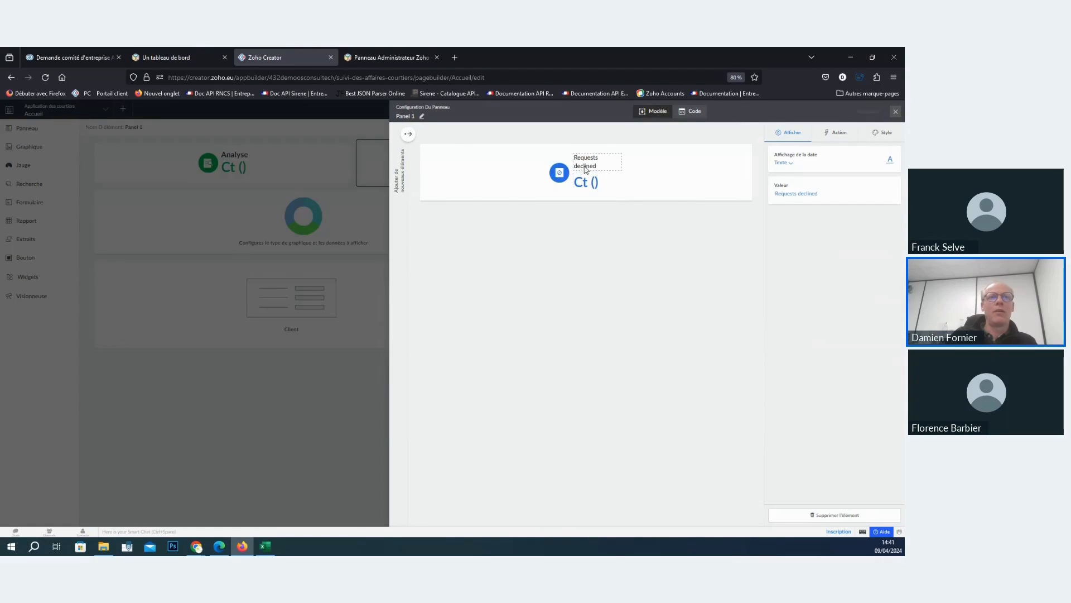
click(797, 196)
key(ctrl+a)
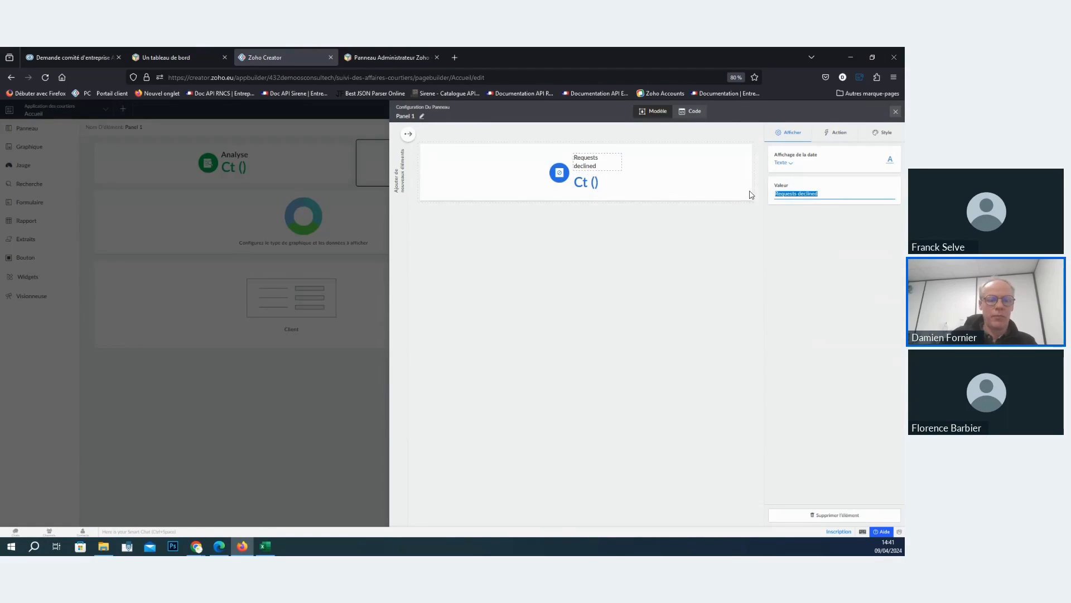
text(F)
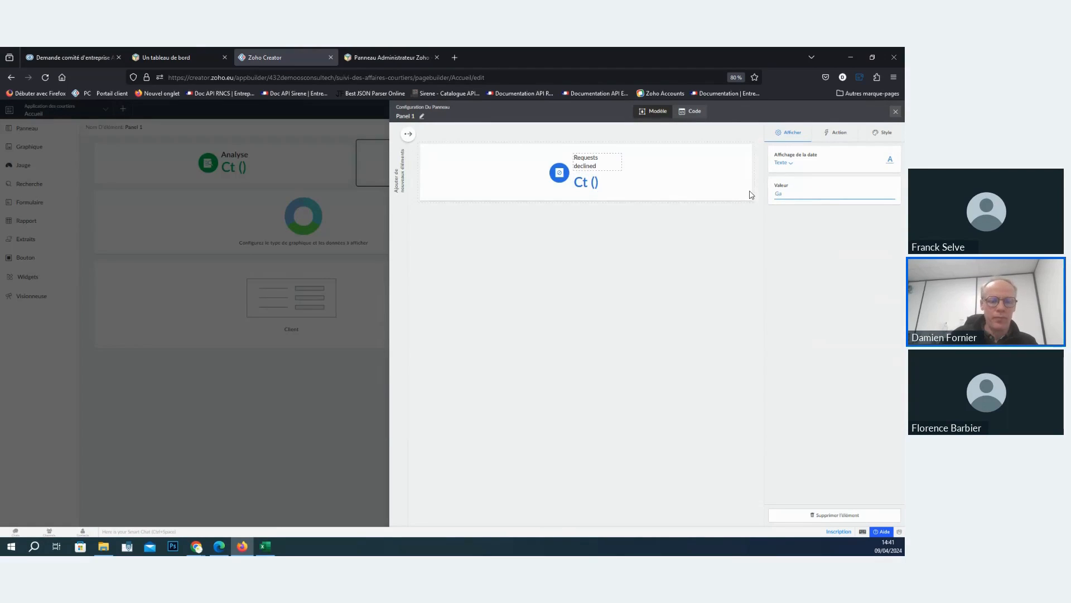
text(agné)
click(736, 288)
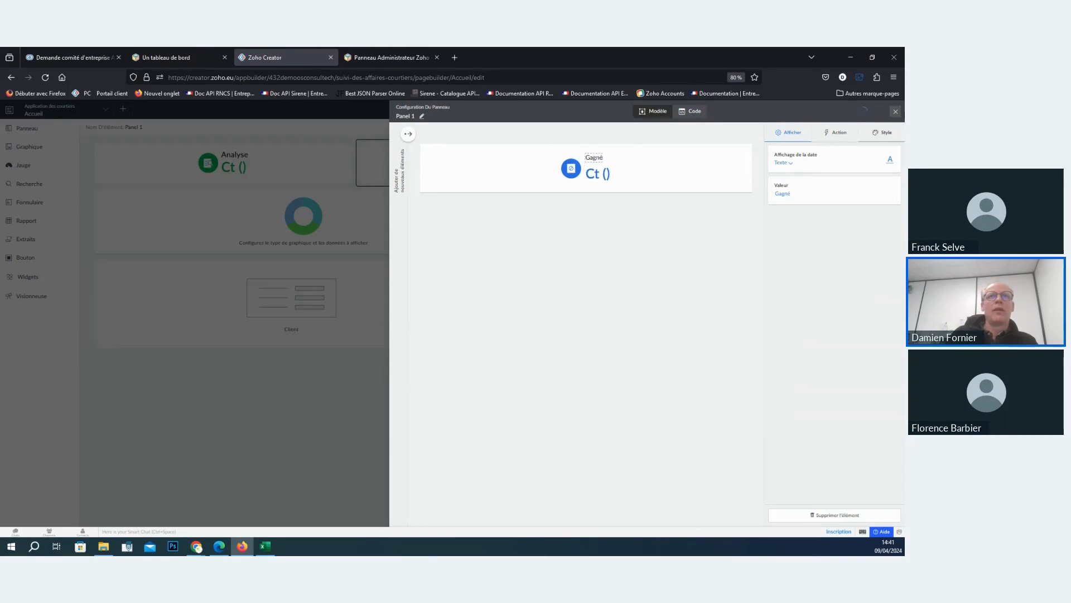
click(896, 112)
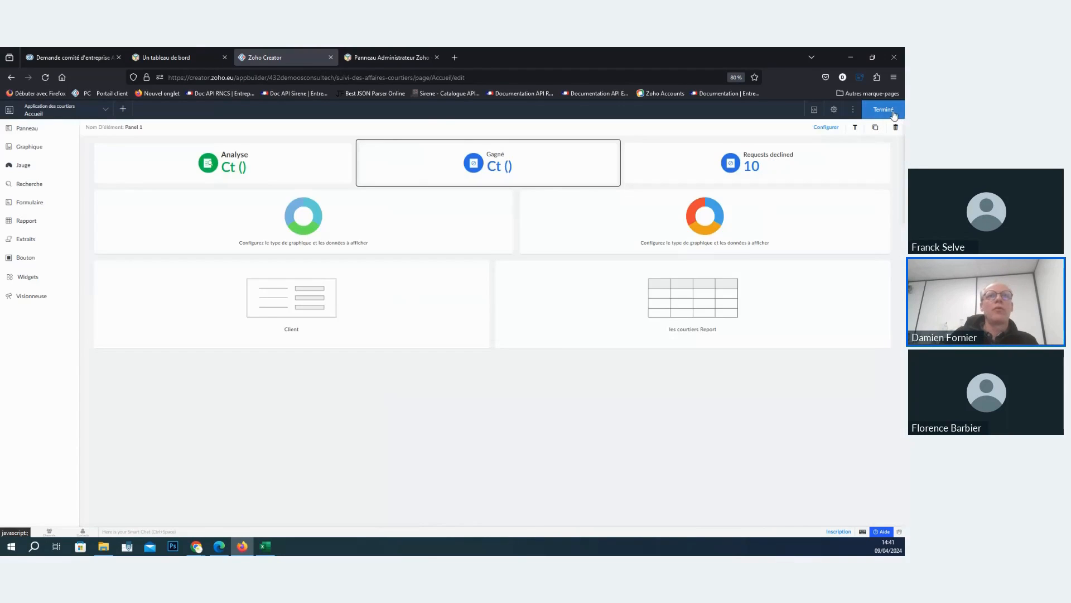
- Finish editing the Accueil page and check the Gagné and Analyse counts in the live application
click(894, 113)
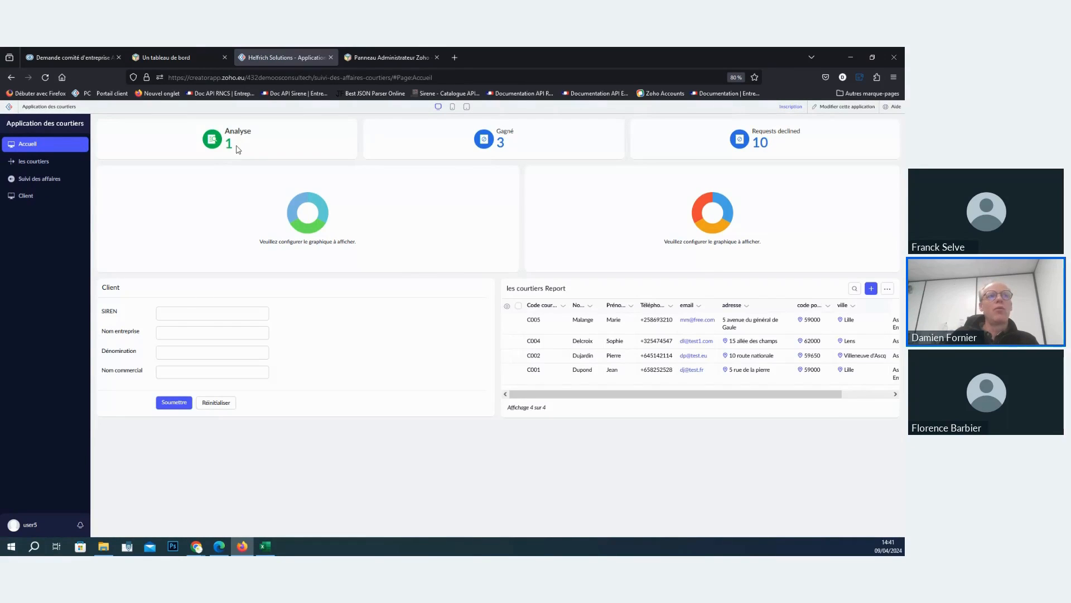
double_click(501, 143)
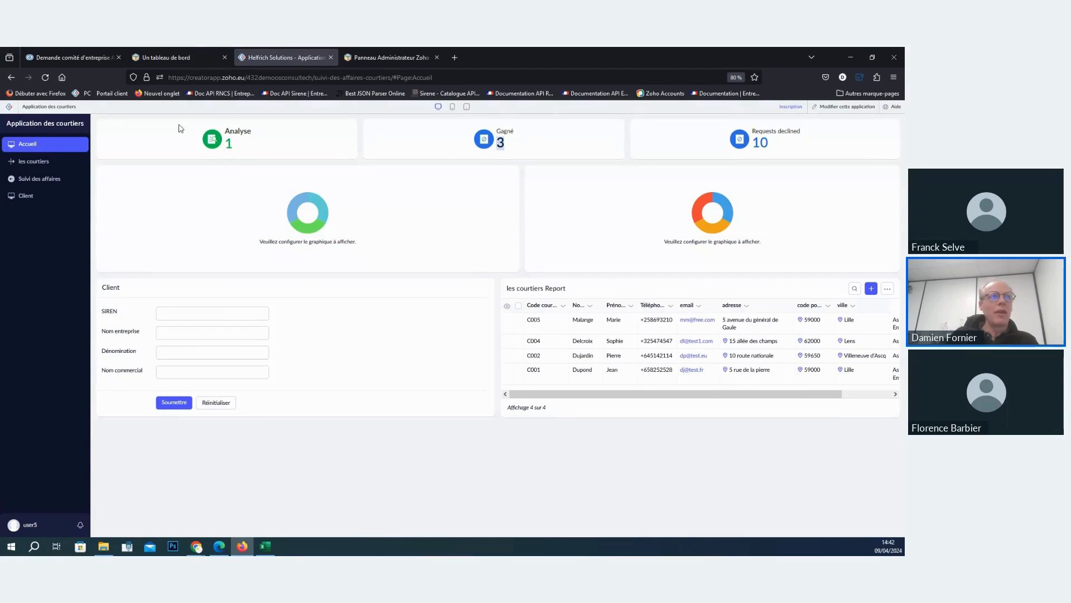
click(229, 146)
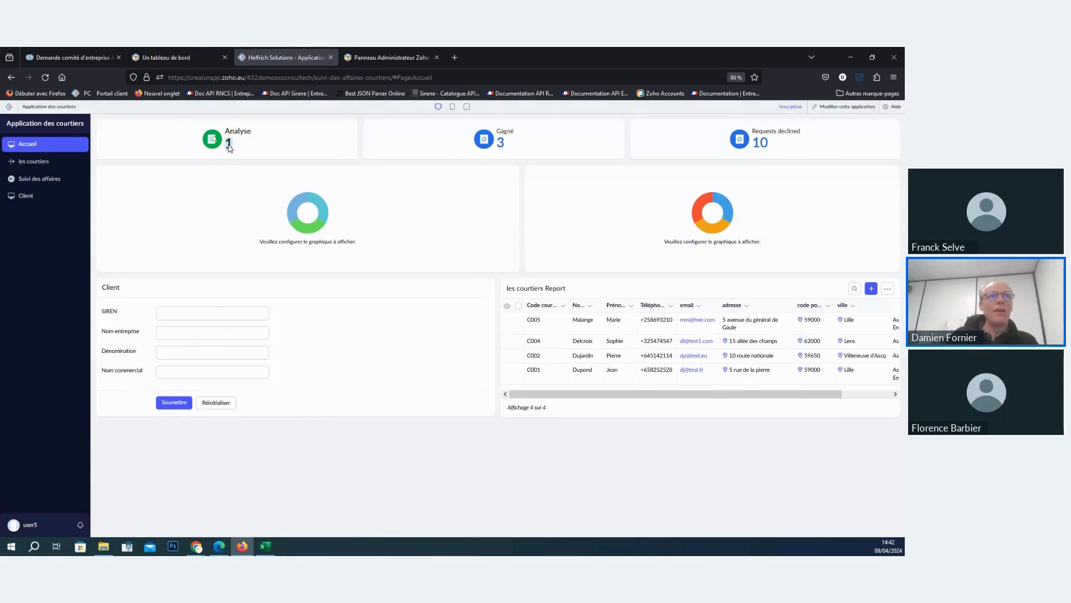
- Reopen the Accueil page for editing and set the Analyse panel number's action to open the Suivi des affaires Report
click(842, 110)
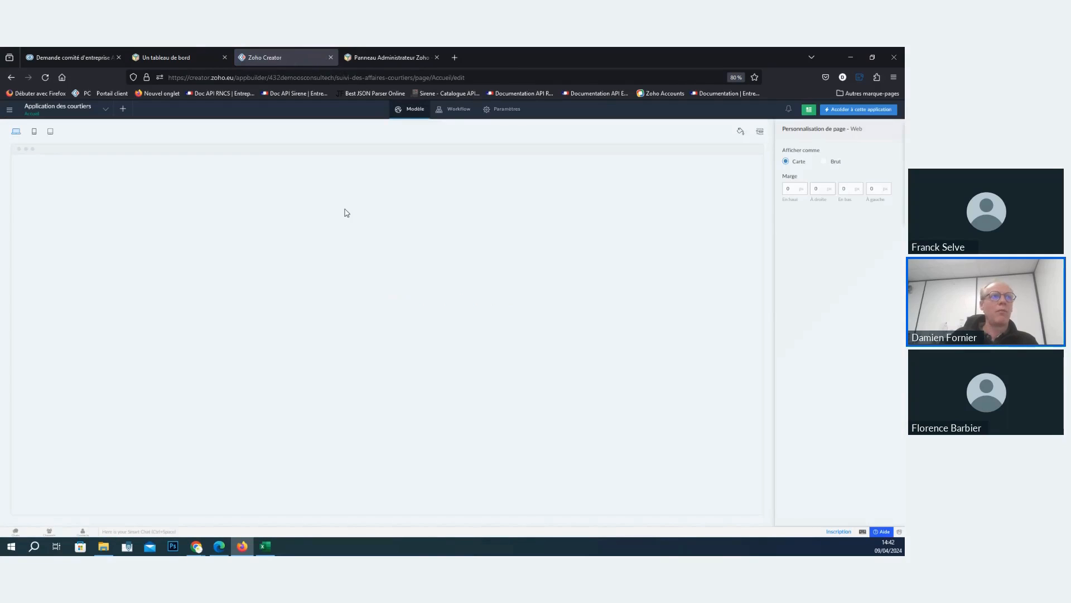
click(331, 241)
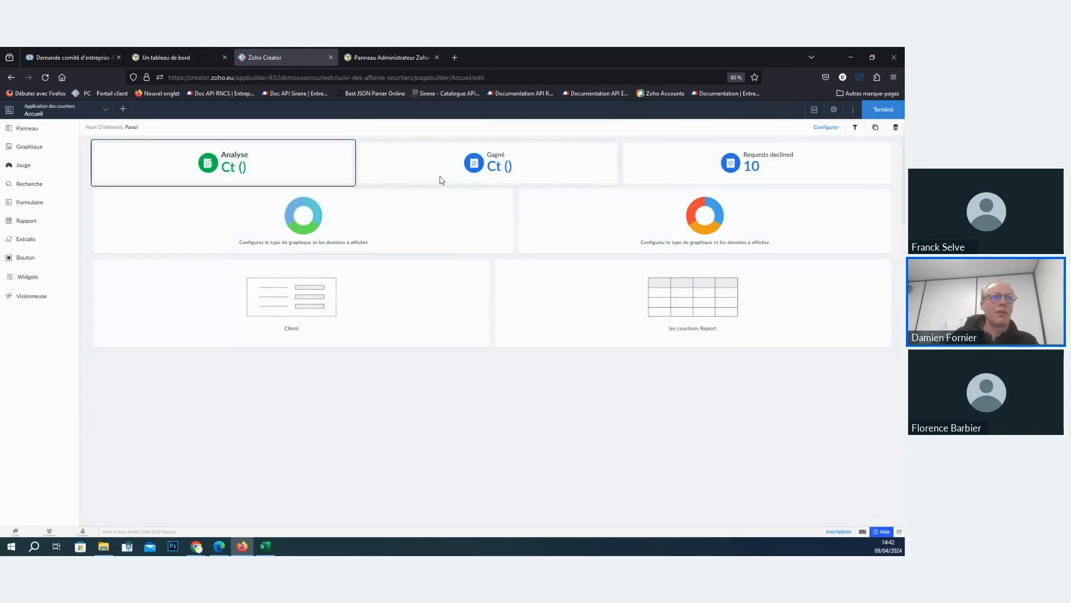
double_click(291, 168)
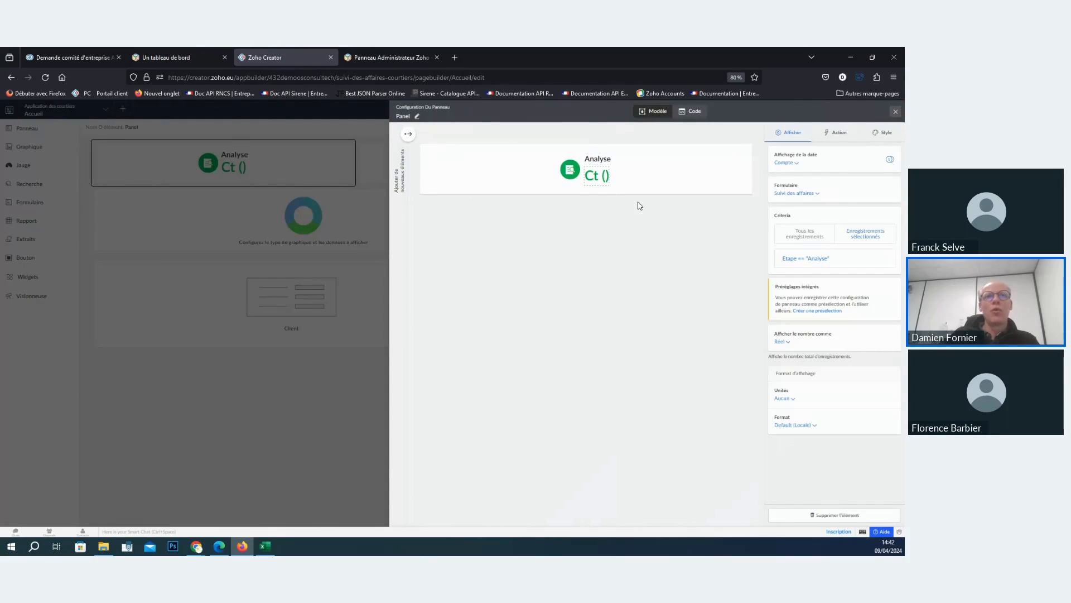
click(841, 135)
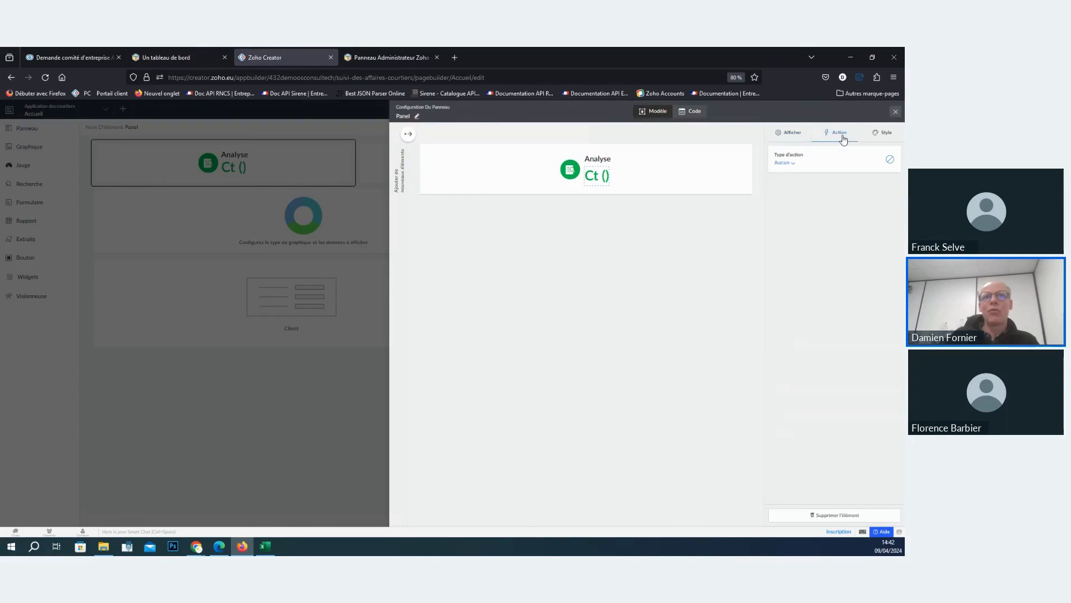
click(784, 164)
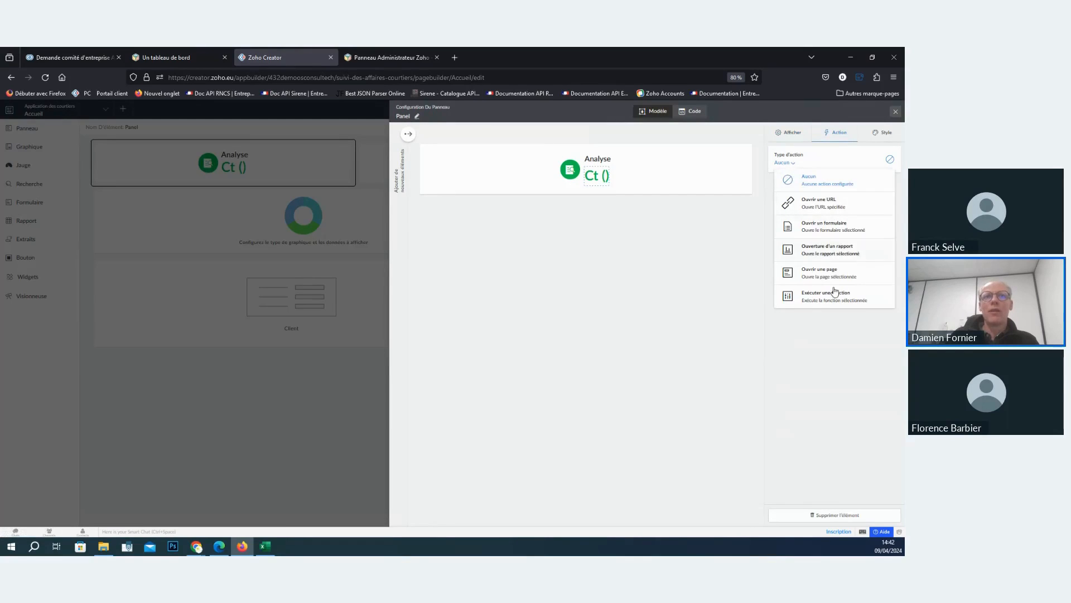
click(836, 253)
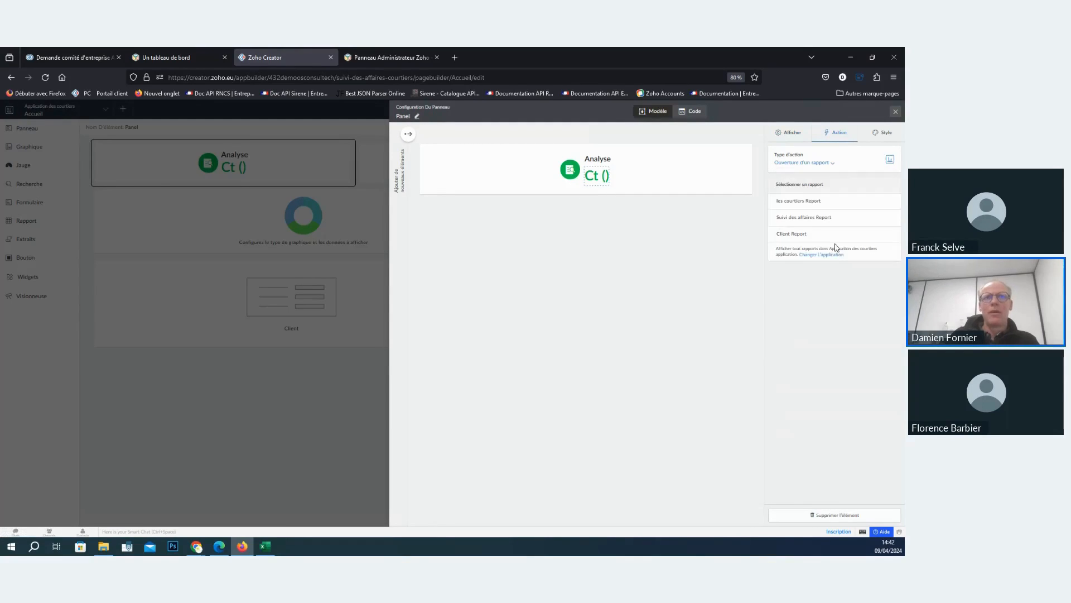
click(822, 218)
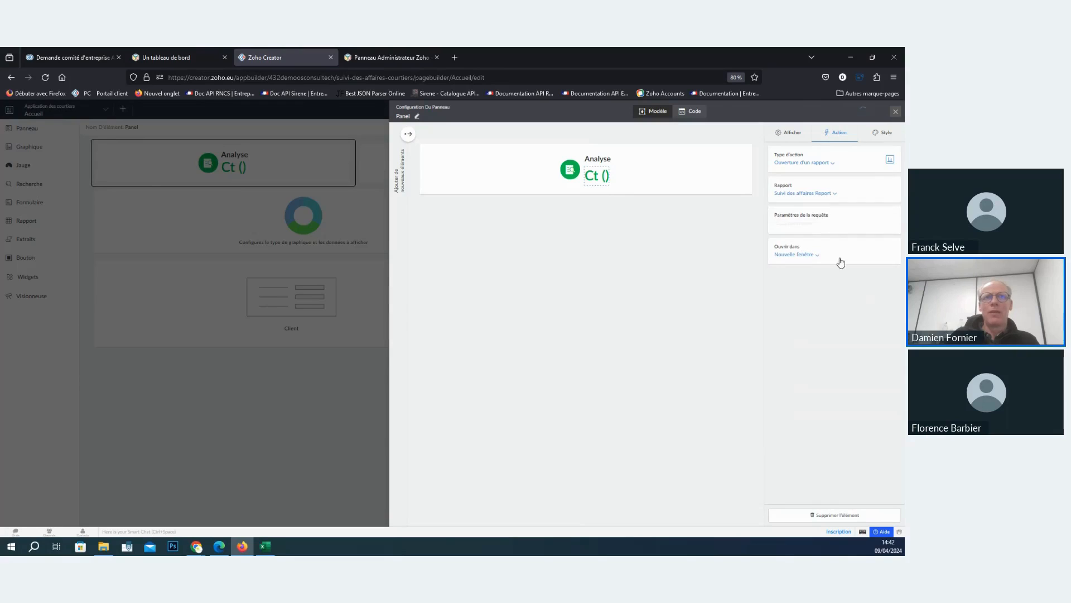
- Make the report open in a Fenêtre contextuelle 1000px wide and 1000px high, and close the panel configuration
click(808, 258)
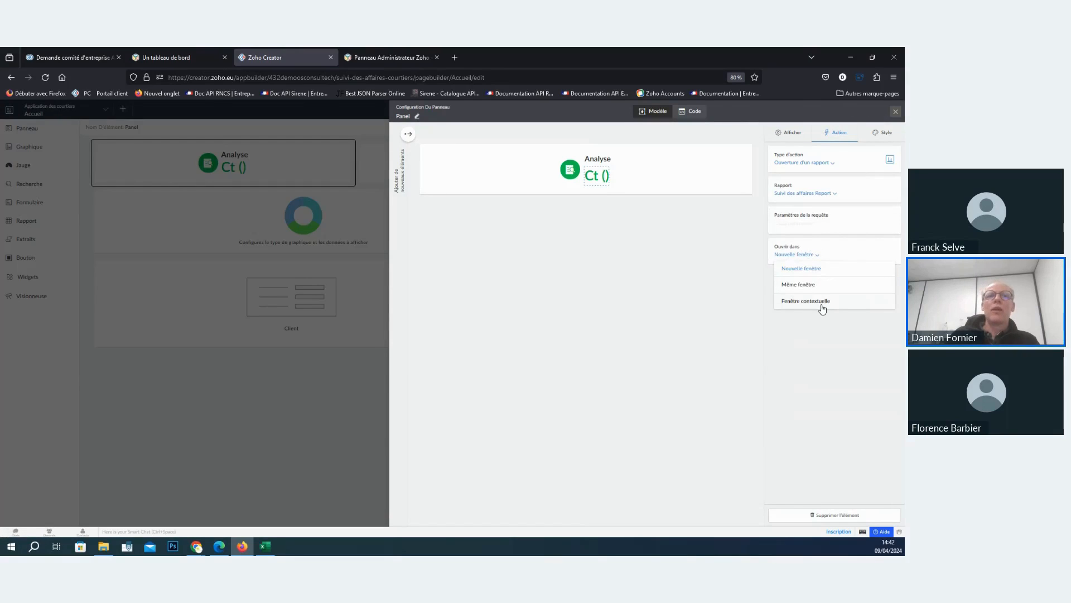
click(822, 306)
click(794, 285)
text(100)
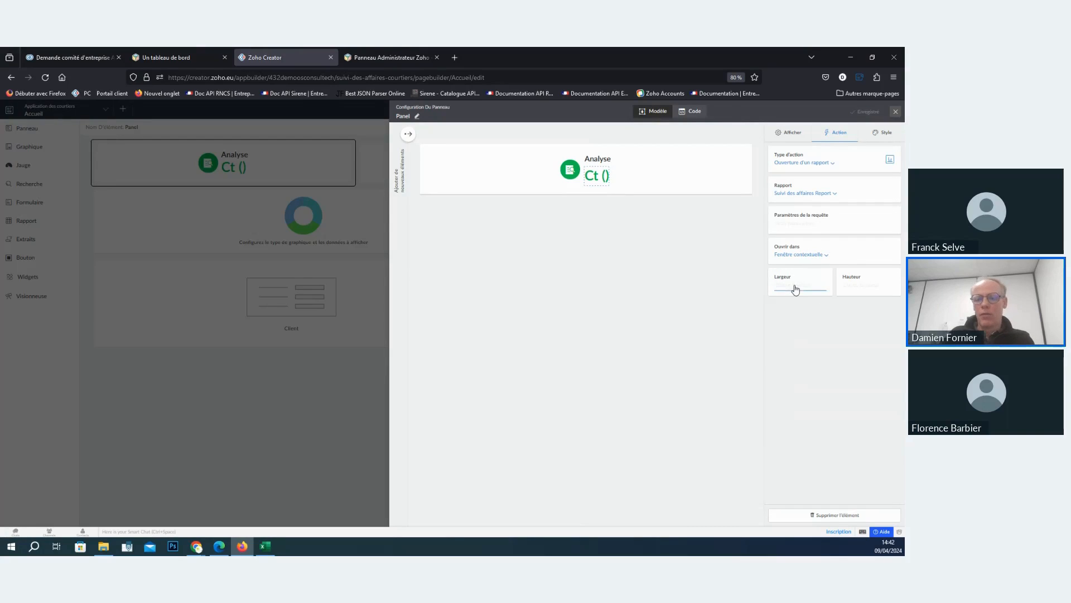
text(00)
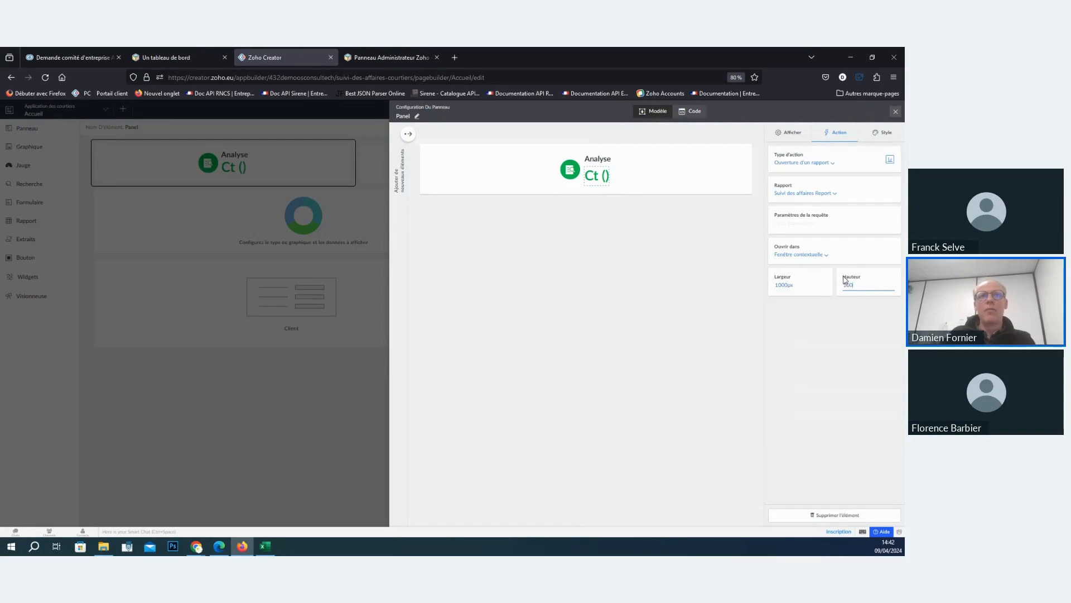
text(1000)
click(802, 229)
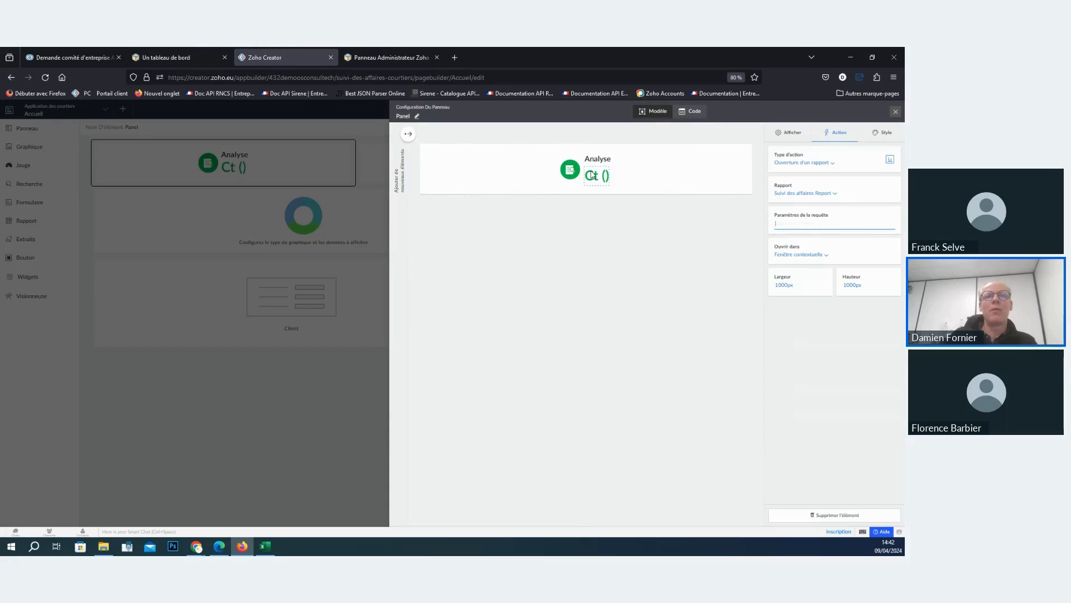
click(844, 338)
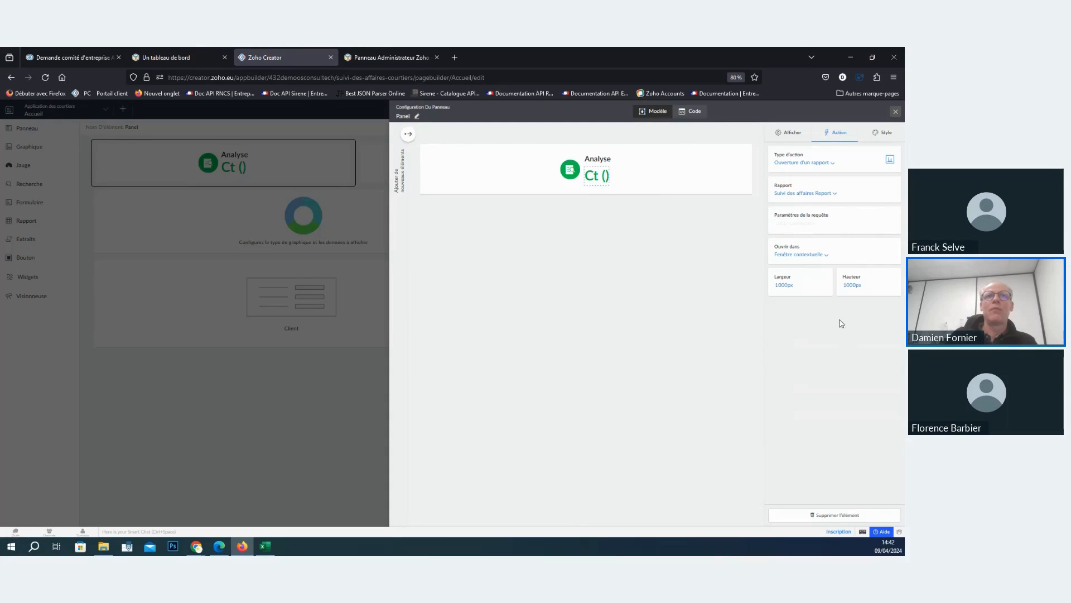
click(896, 111)
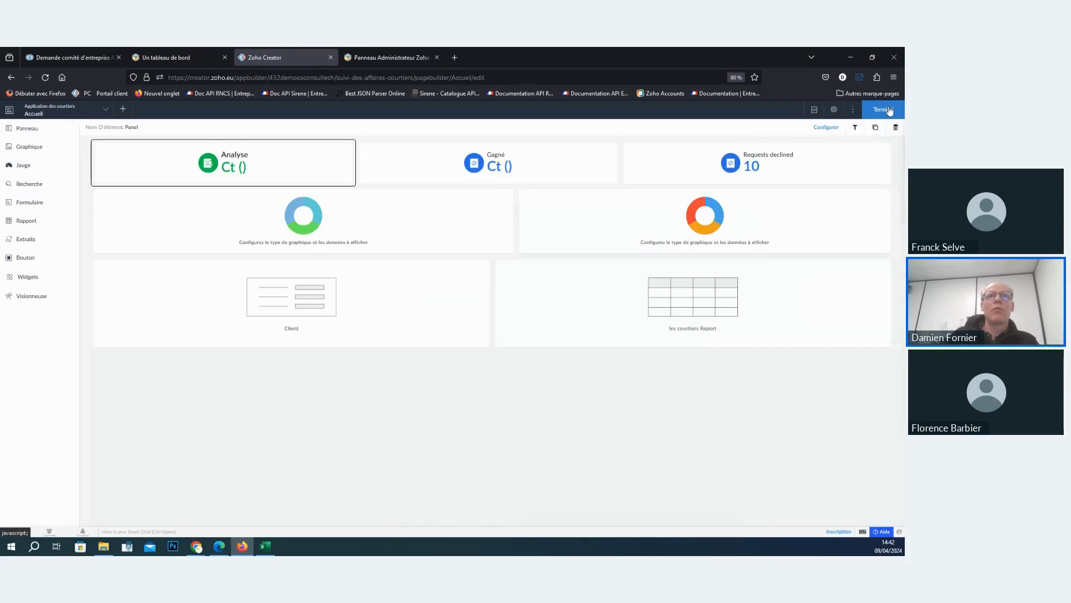
- Finish editing the page and test the Analyse number's report pop-up in the live application, closing it after viewing
click(888, 110)
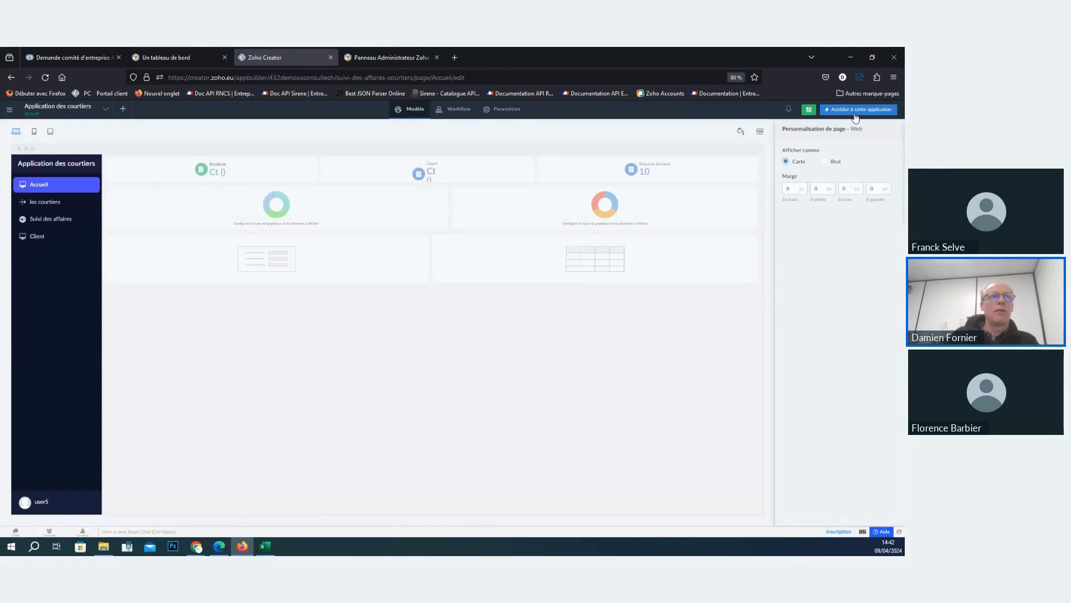
click(856, 110)
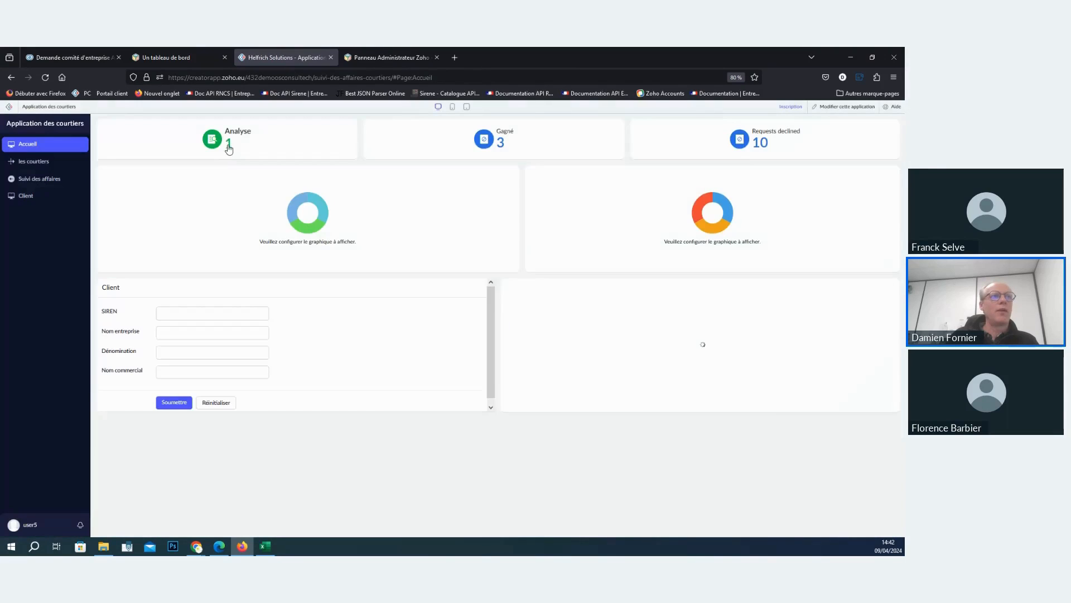
click(228, 145)
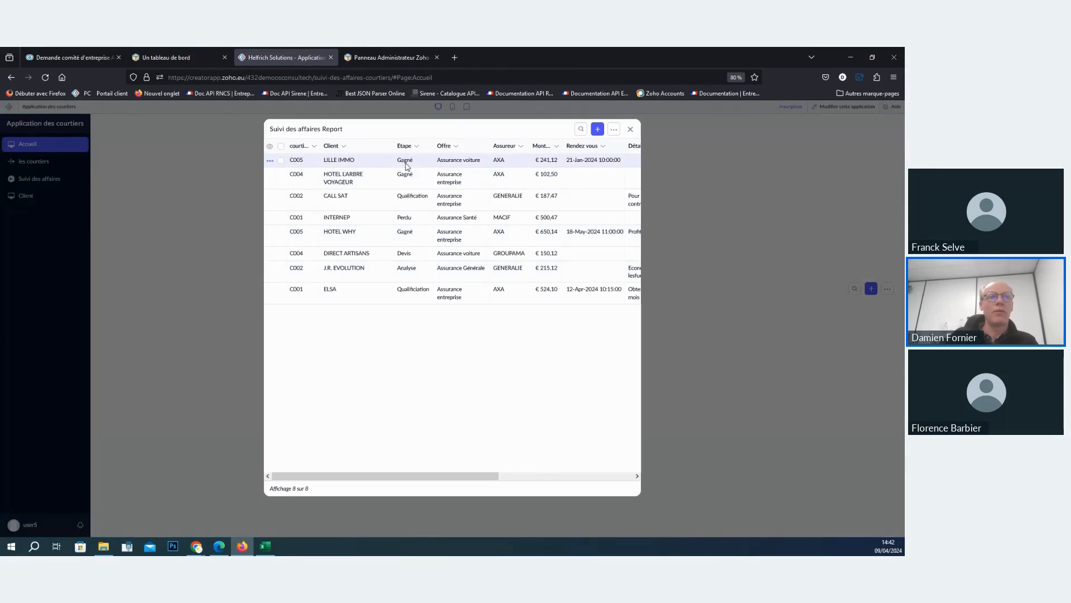
click(631, 130)
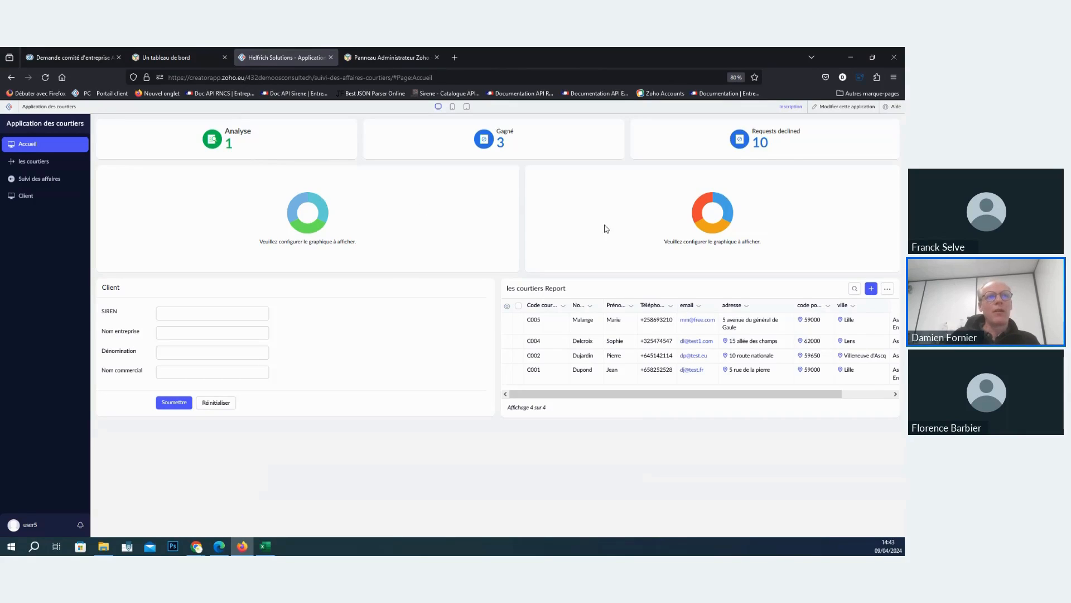
- Reopen the Accueil page for editing and base the first donut chart on Suivi des affaires, with Etape as X-axis category and label
click(843, 110)
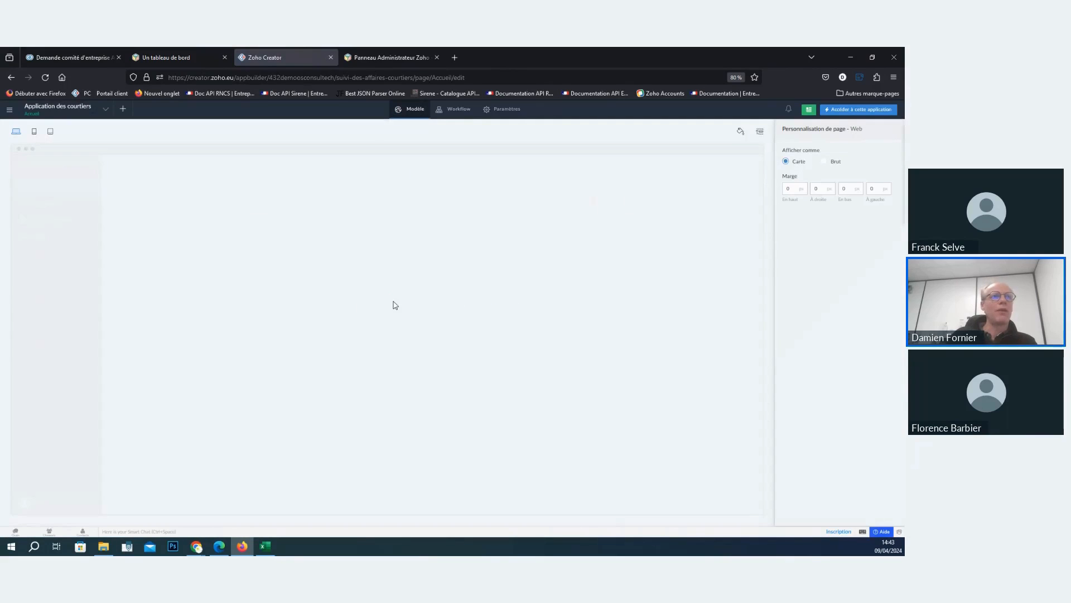
click(295, 240)
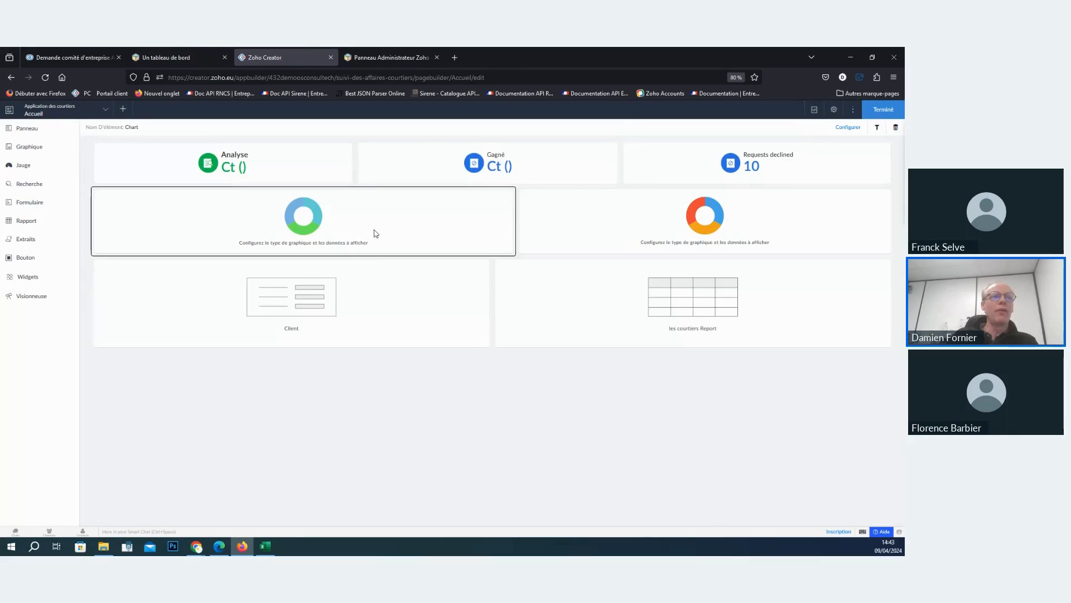
double_click(373, 229)
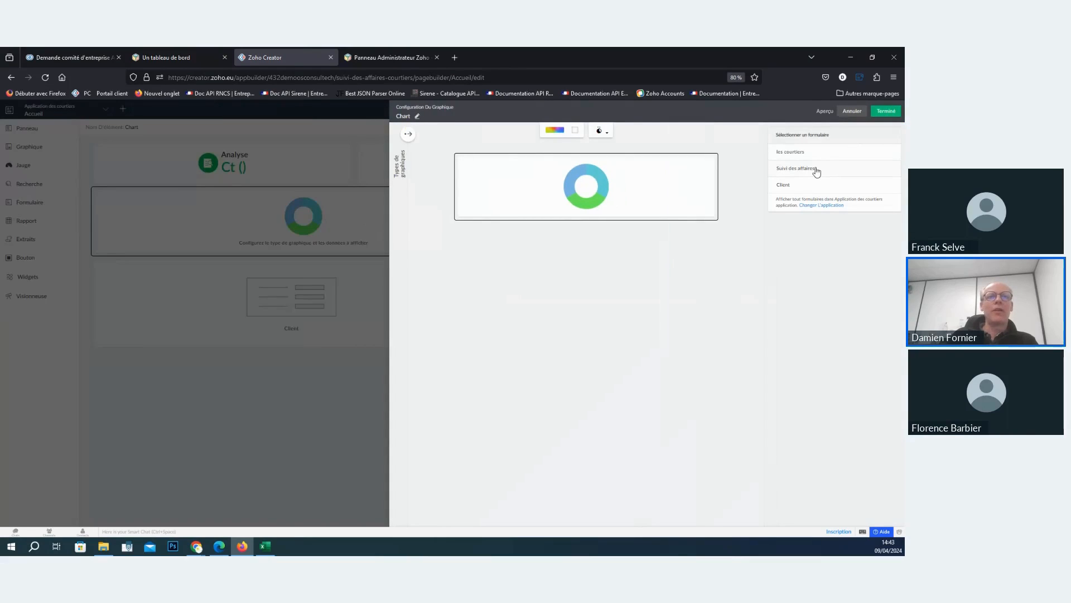
click(816, 169)
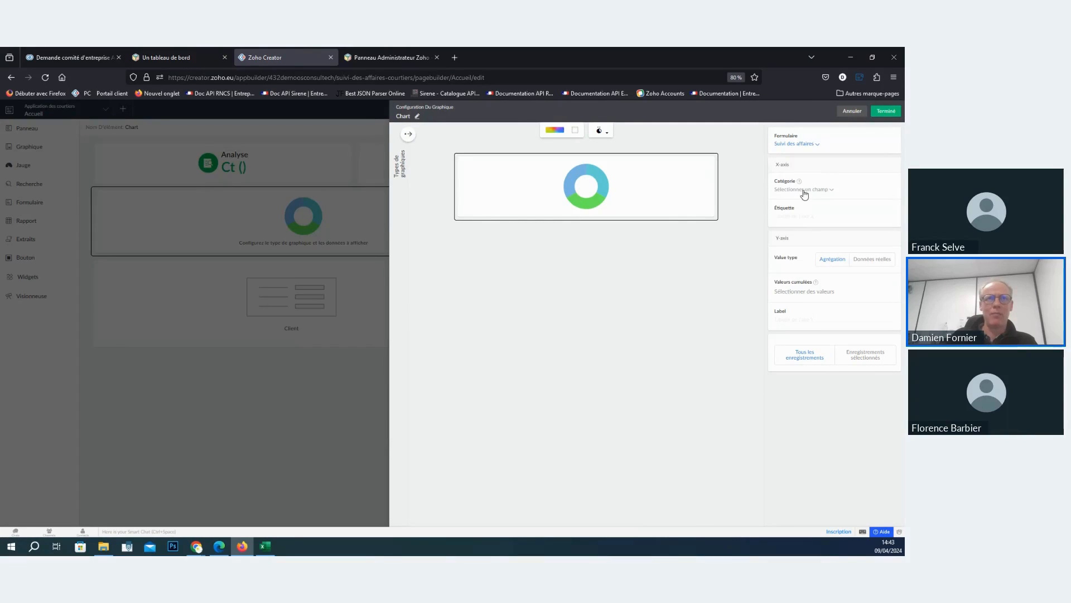
click(803, 192)
text(et)
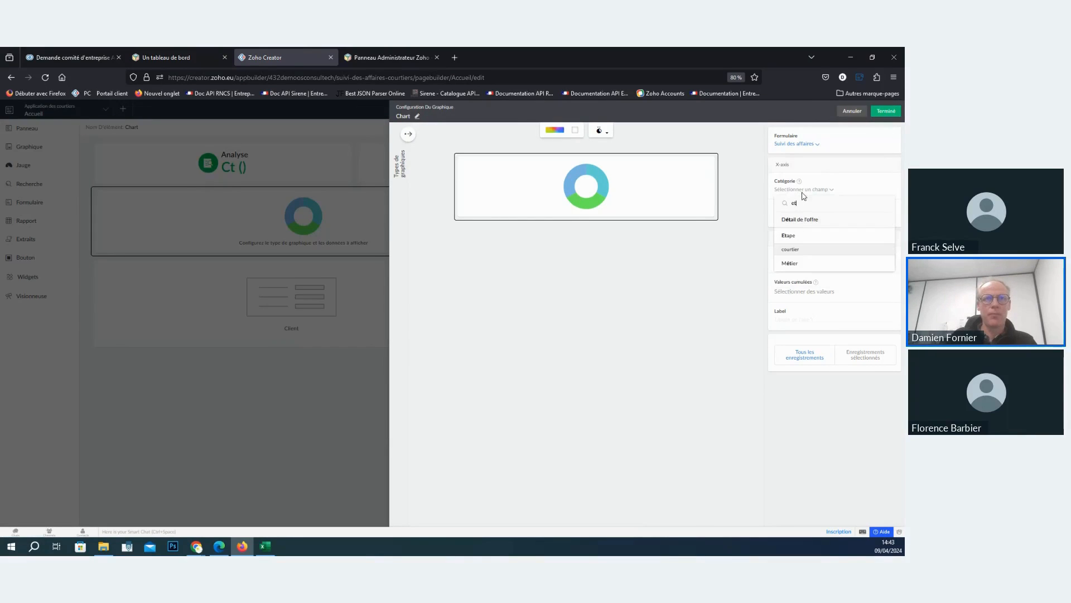
click(800, 234)
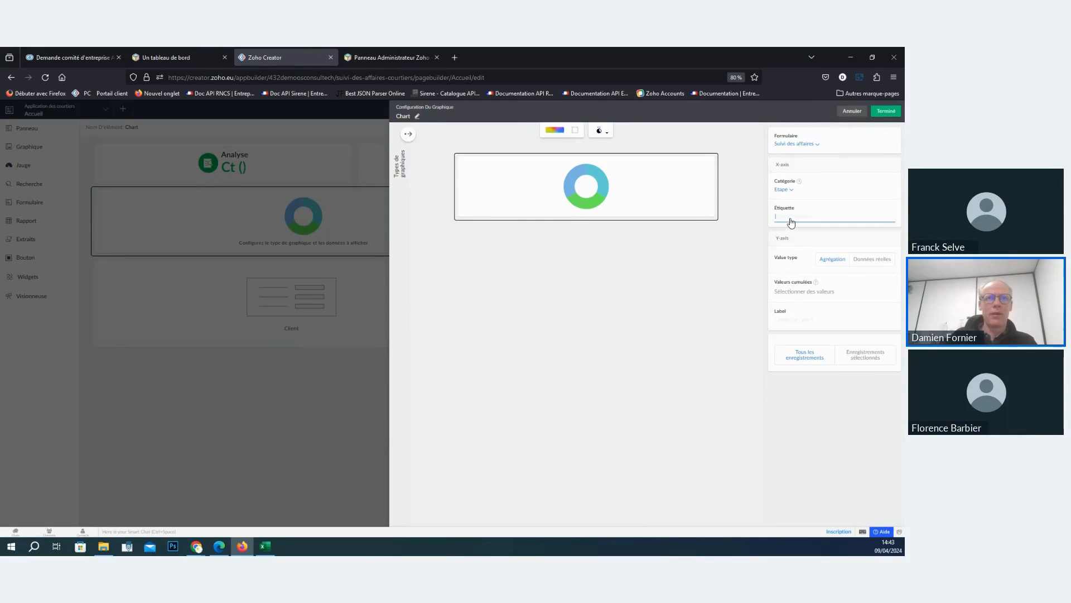
click(791, 221)
text(Etape)
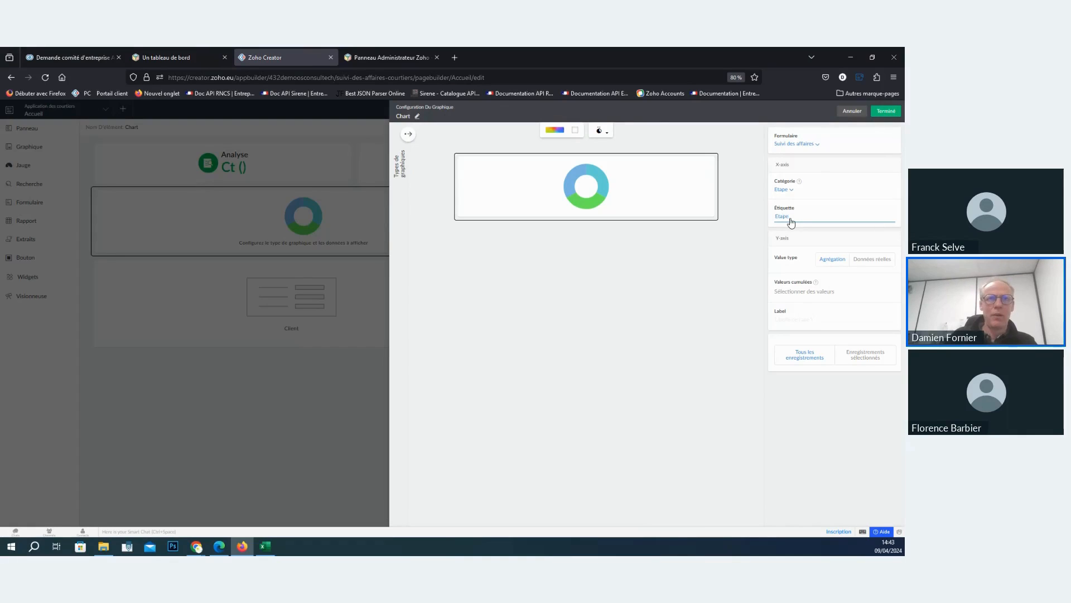
- Plot the Somme of Montant on the chart's Y-axis with the label CA, then finish the chart configuration and page editing
click(813, 297)
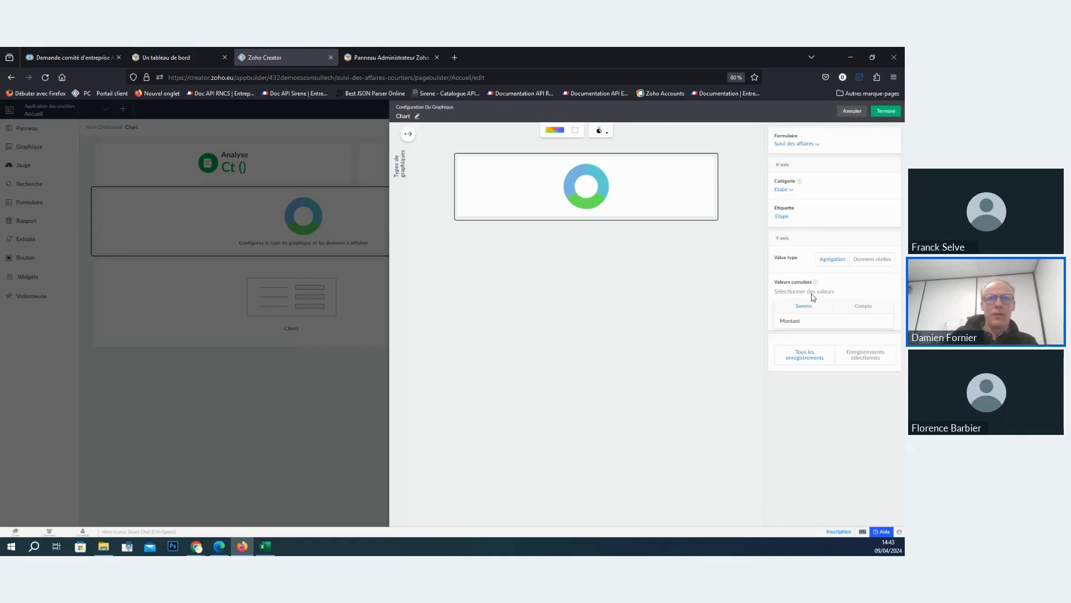
click(804, 322)
click(798, 330)
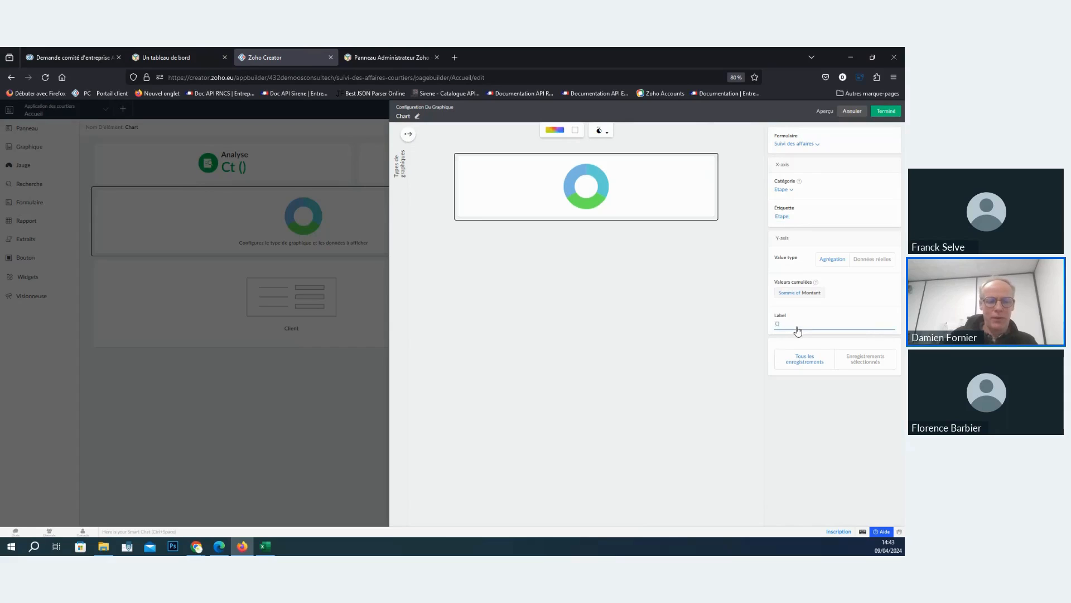
click(718, 332)
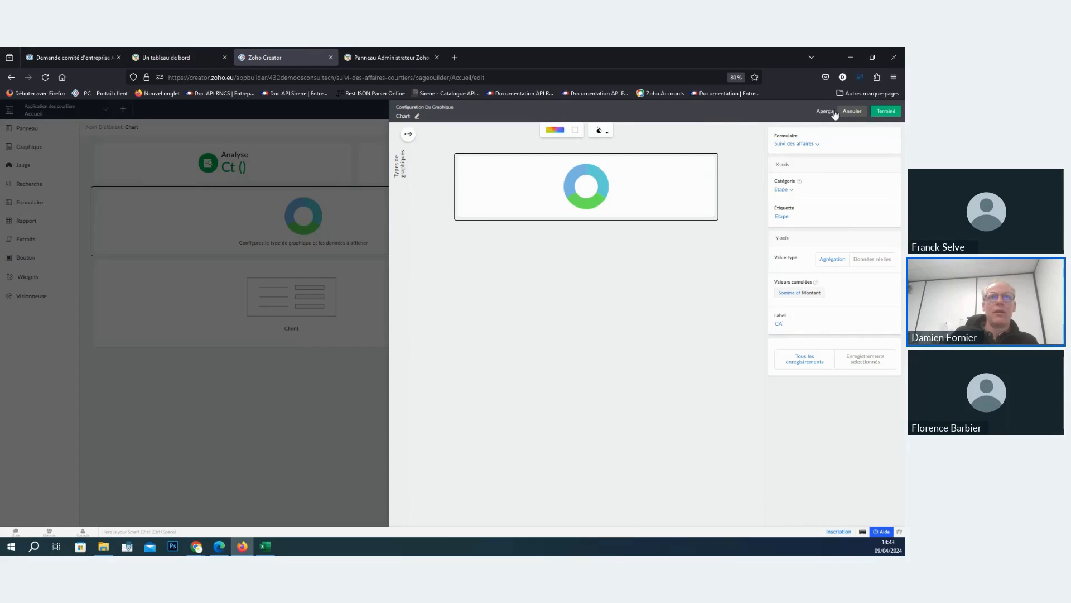
click(895, 114)
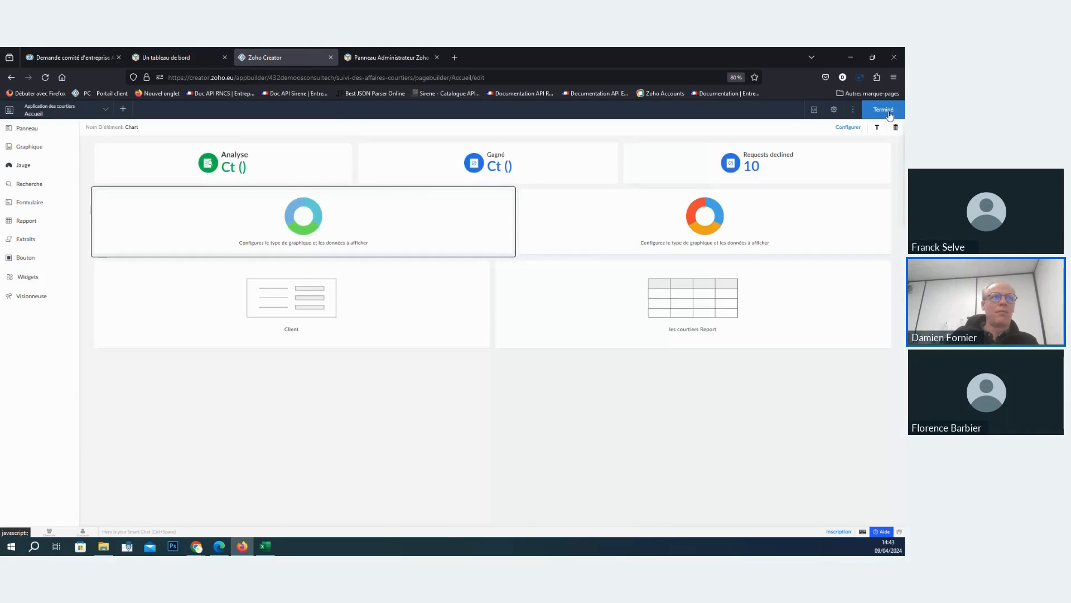
click(888, 115)
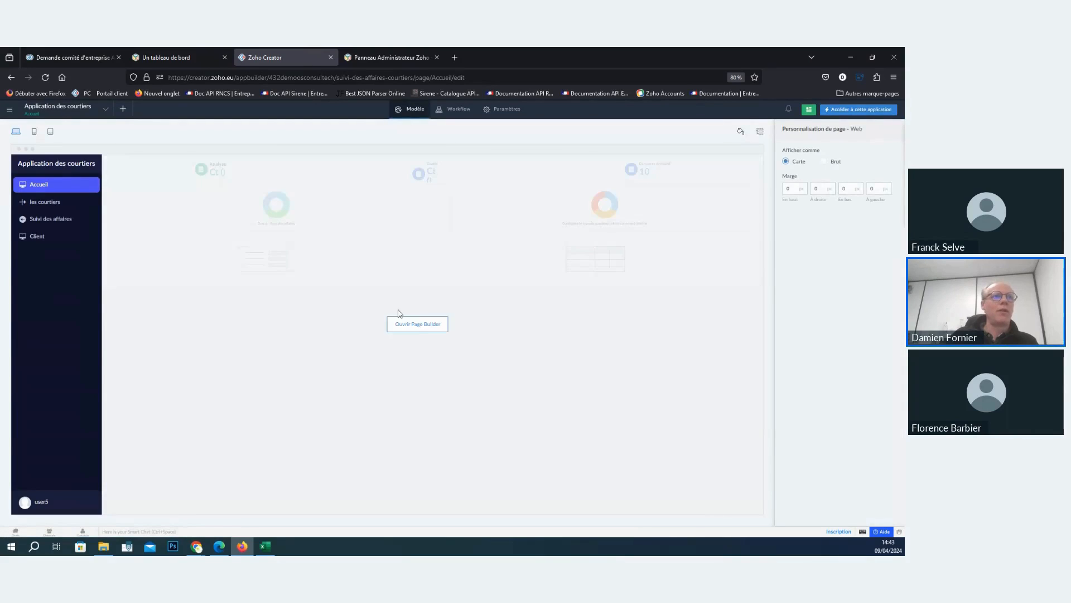
- Reopen the Accueil page for editing and delete the unconfigured second donut chart
click(425, 334)
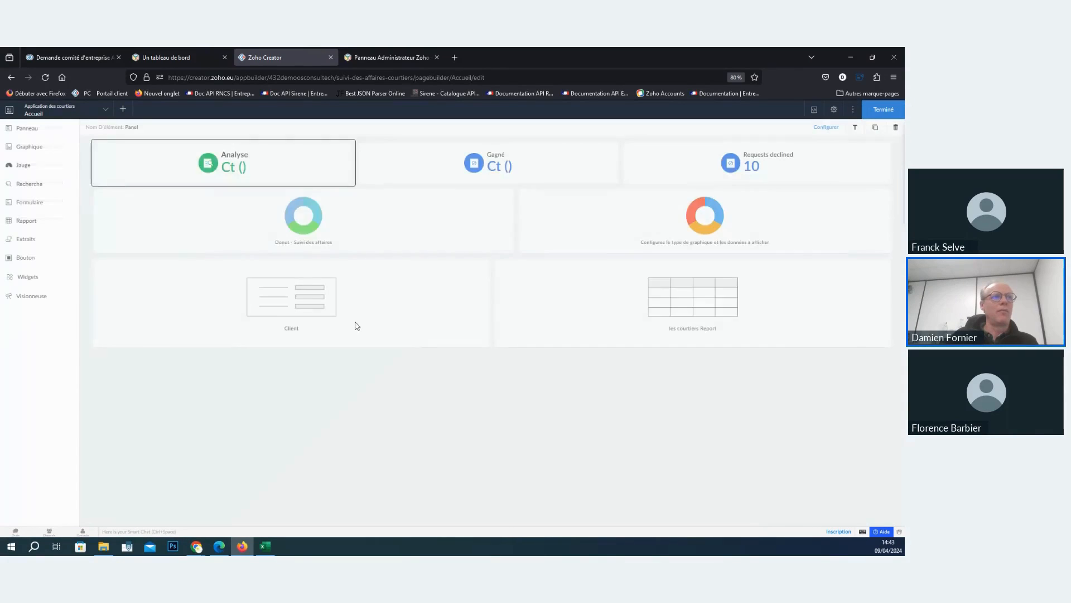
click(303, 231)
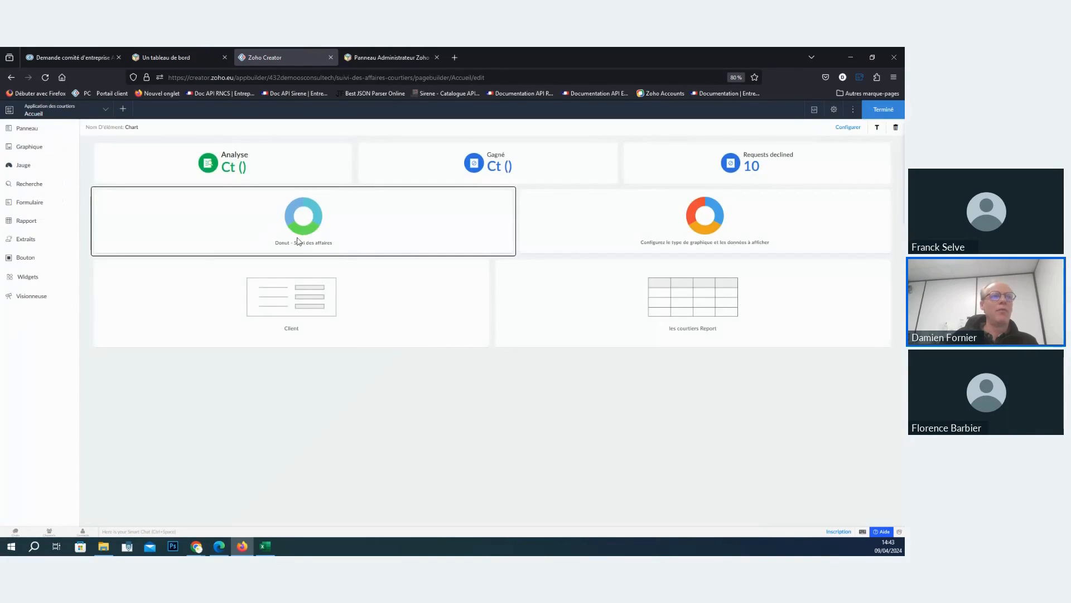
click(883, 109)
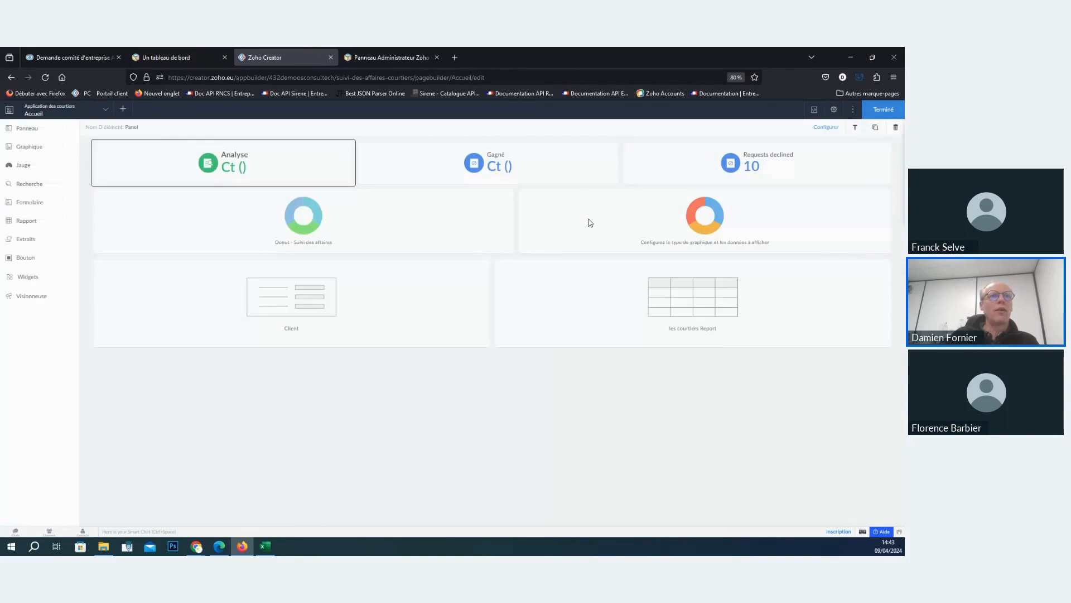
click(590, 223)
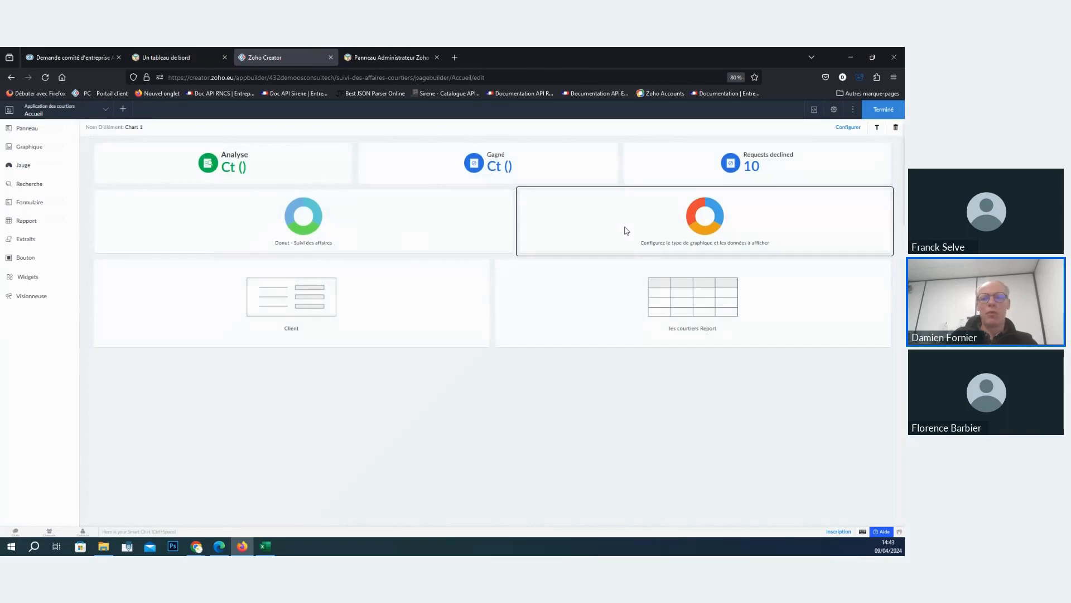
key(Delete)
click(432, 350)
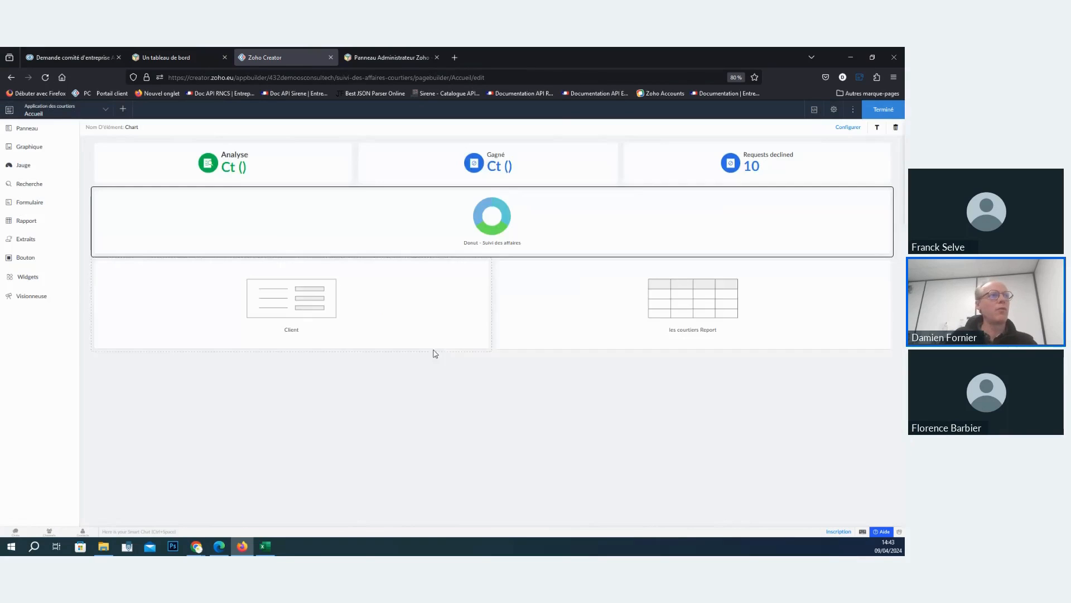
- Examine the chart types and the gauge, search, form and report elements available for the Accueil page
click(29, 147)
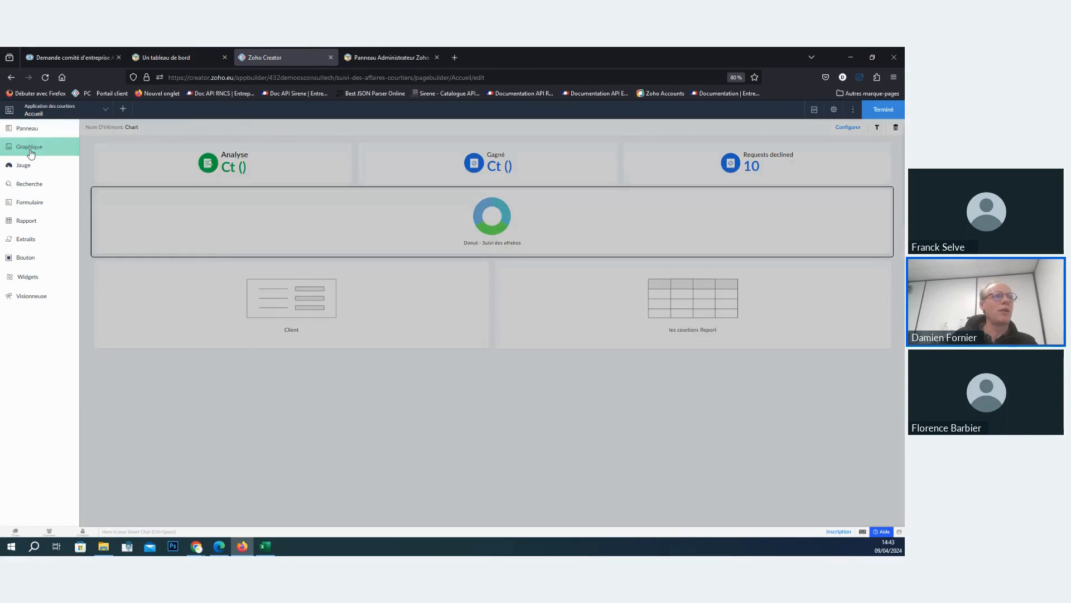
scroll(178, 368, down, 3)
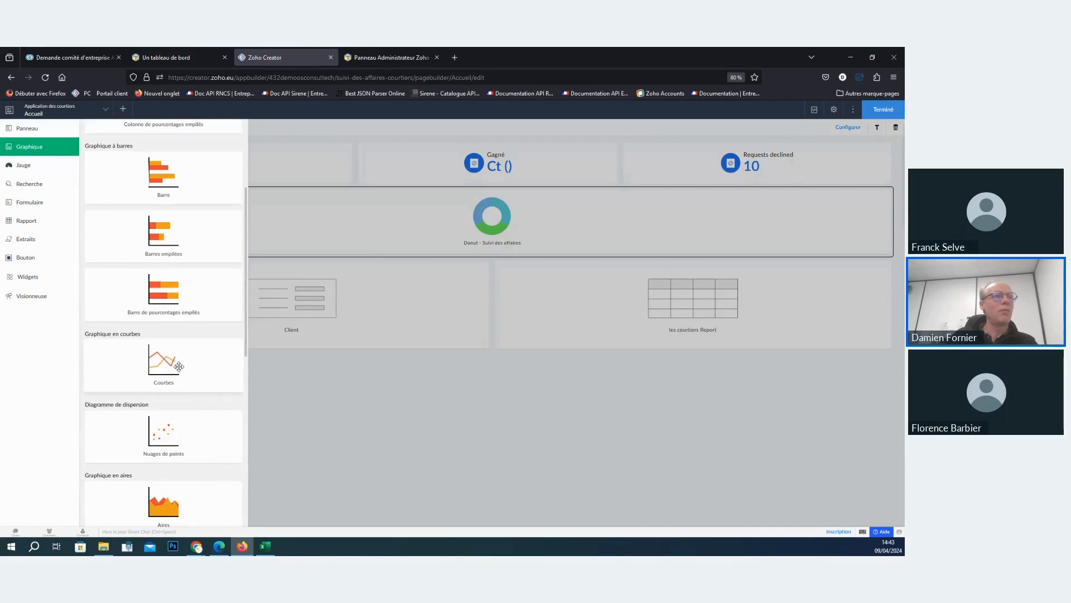
scroll(179, 368, down, 5)
scroll(192, 403, down, 2)
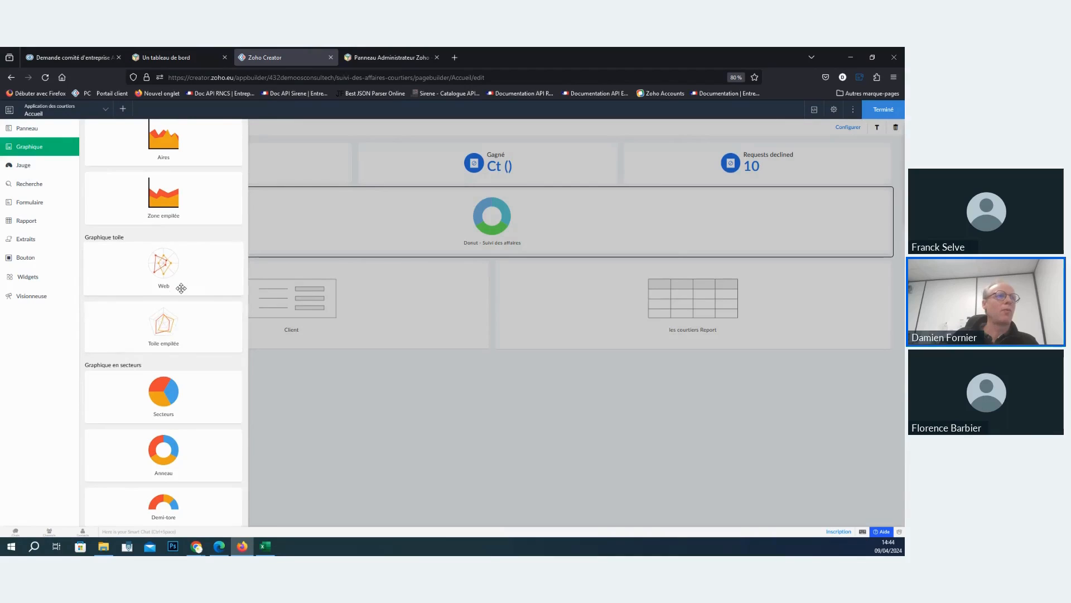
scroll(178, 390, down, 3)
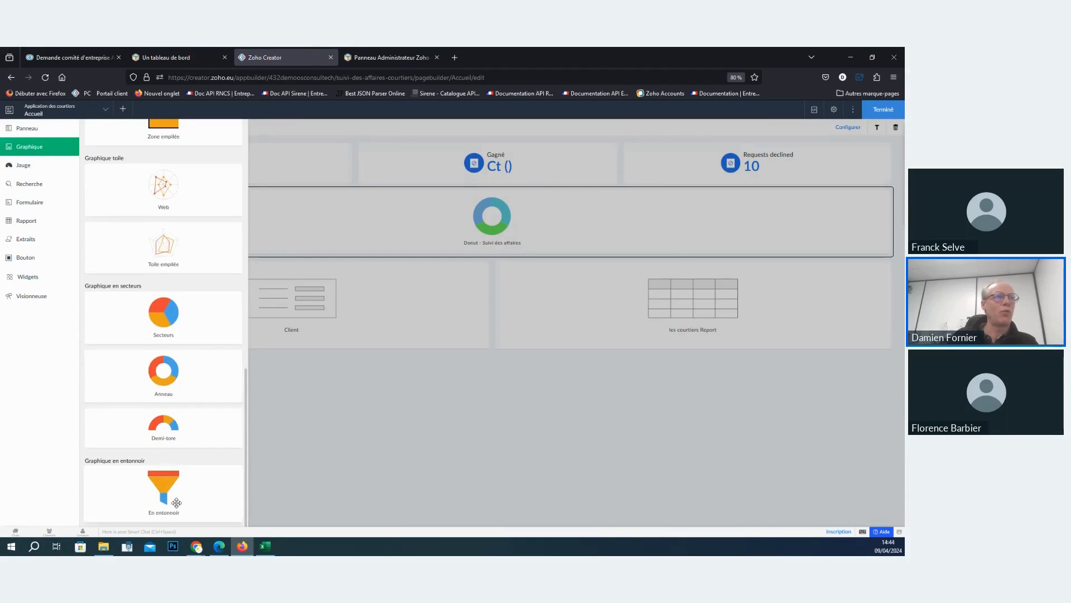
scroll(177, 503, up, 10)
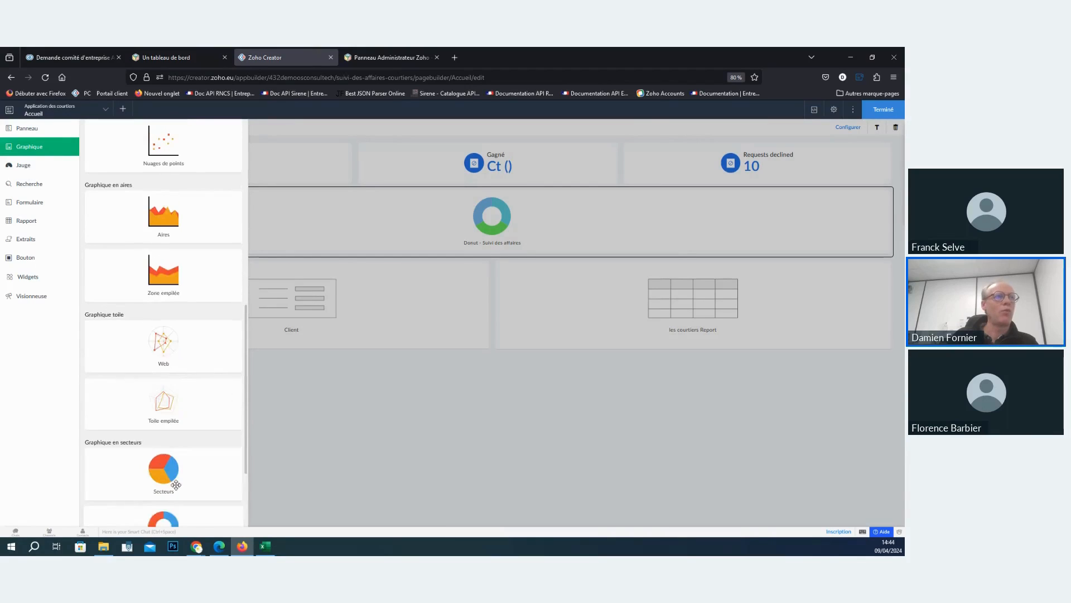
click(365, 224)
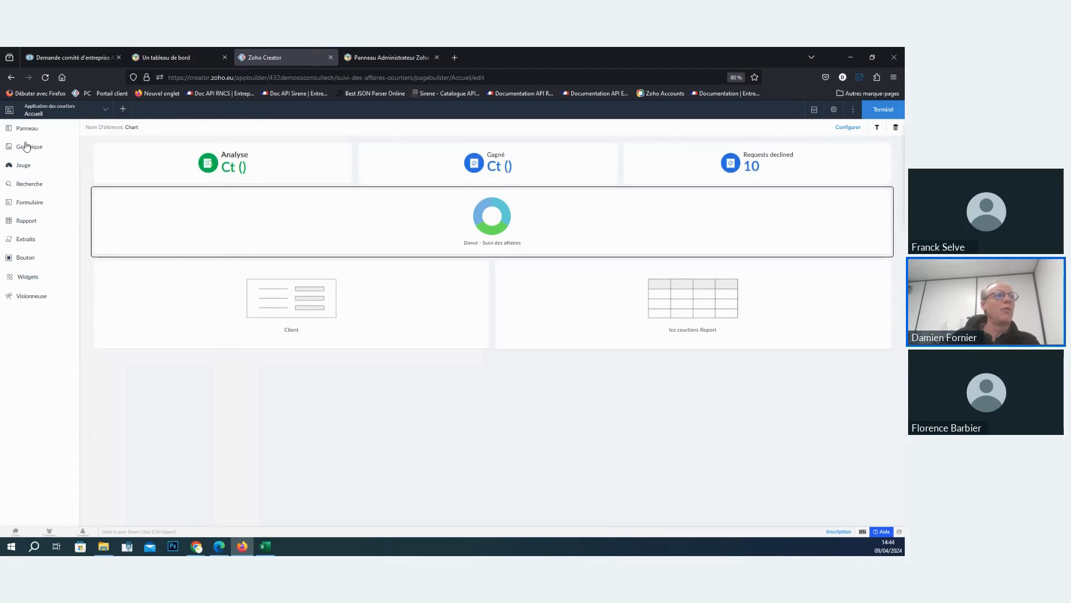
click(23, 165)
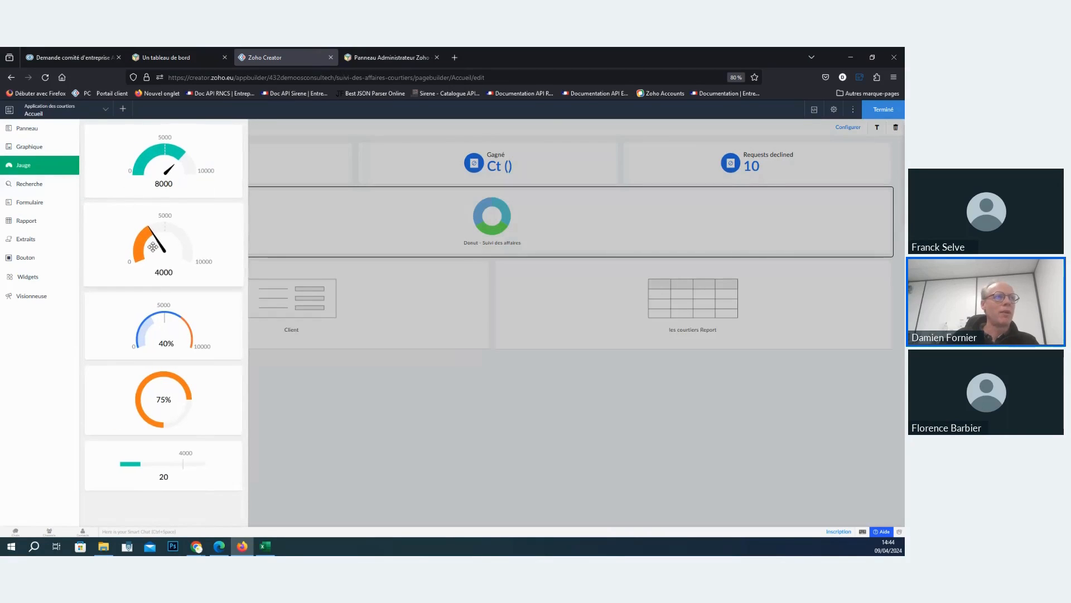
click(29, 186)
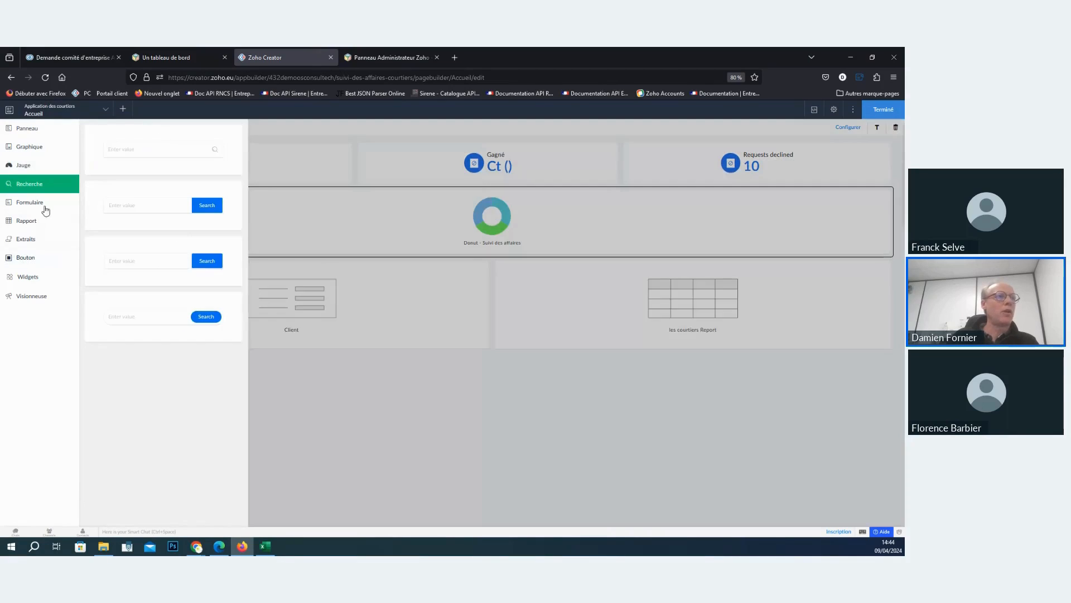
click(40, 205)
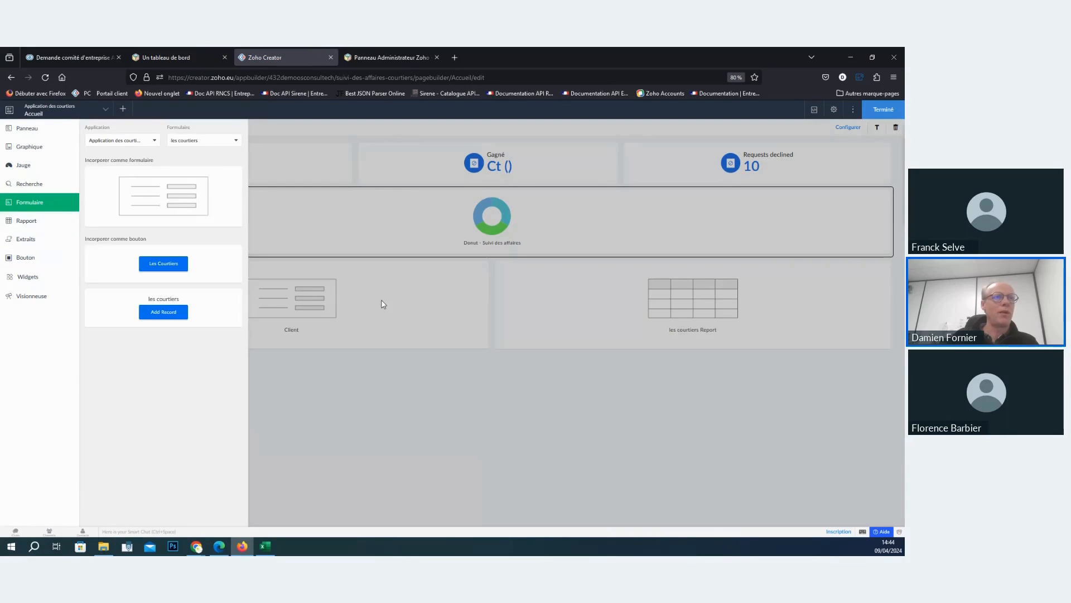
click(383, 304)
click(34, 219)
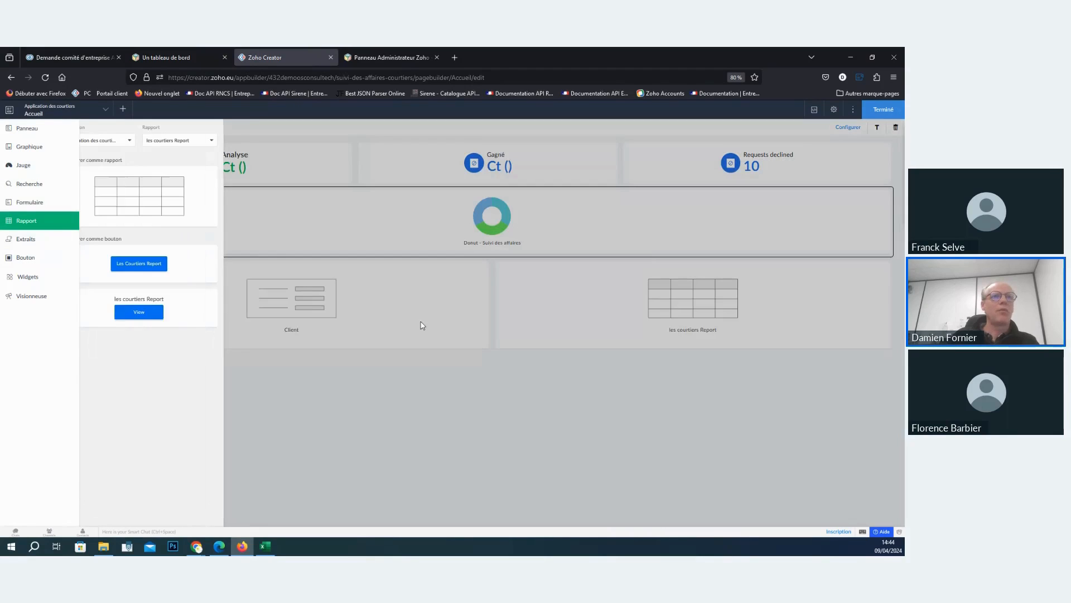
click(679, 362)
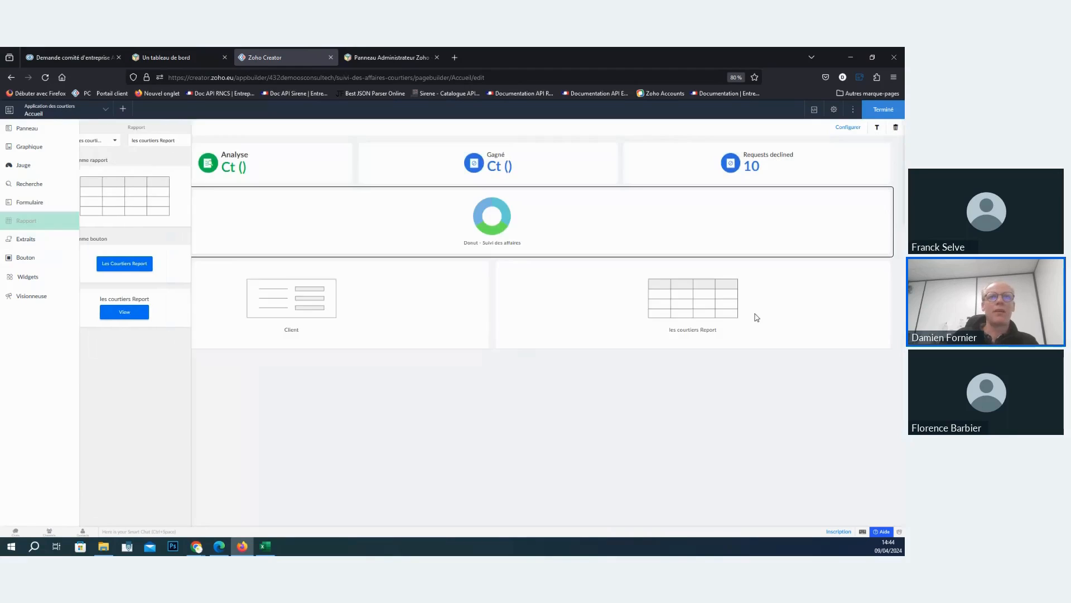
- Finish editing the Accueil page and start creating a new Kanban report for the application
click(866, 110)
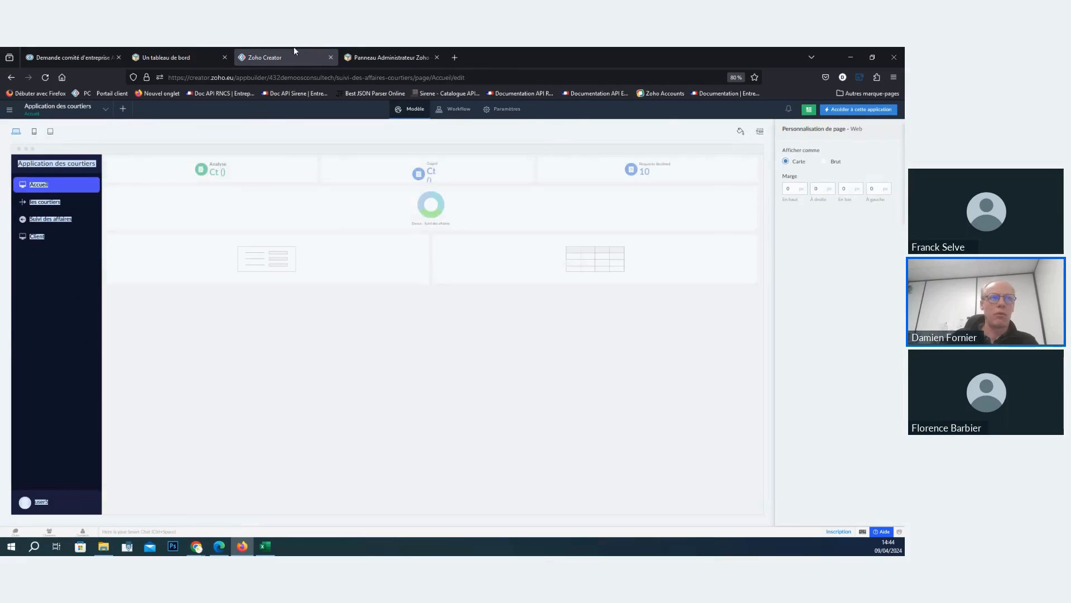
click(123, 112)
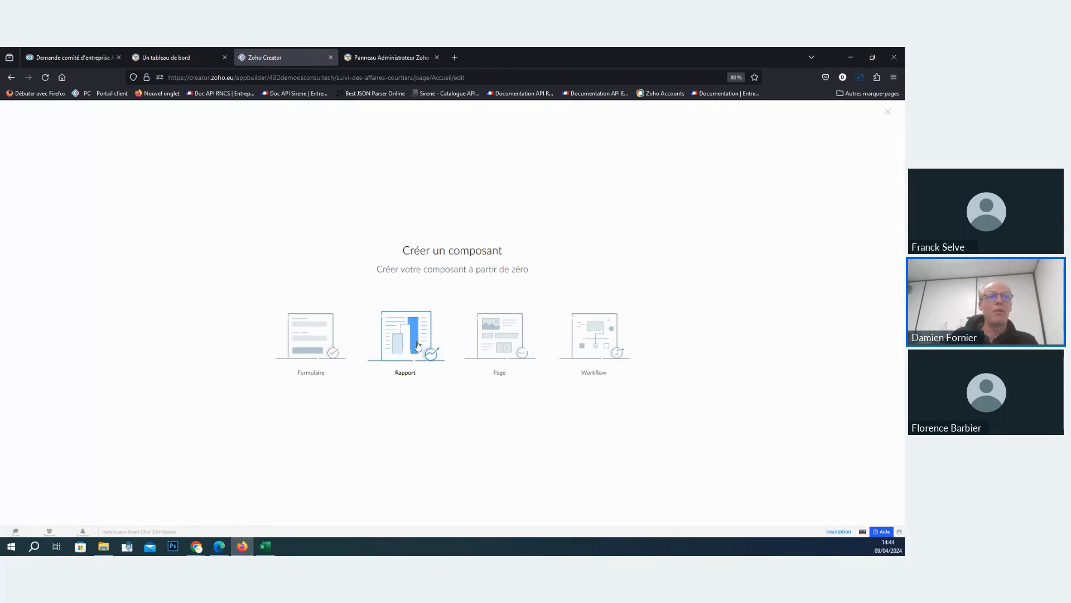
click(418, 345)
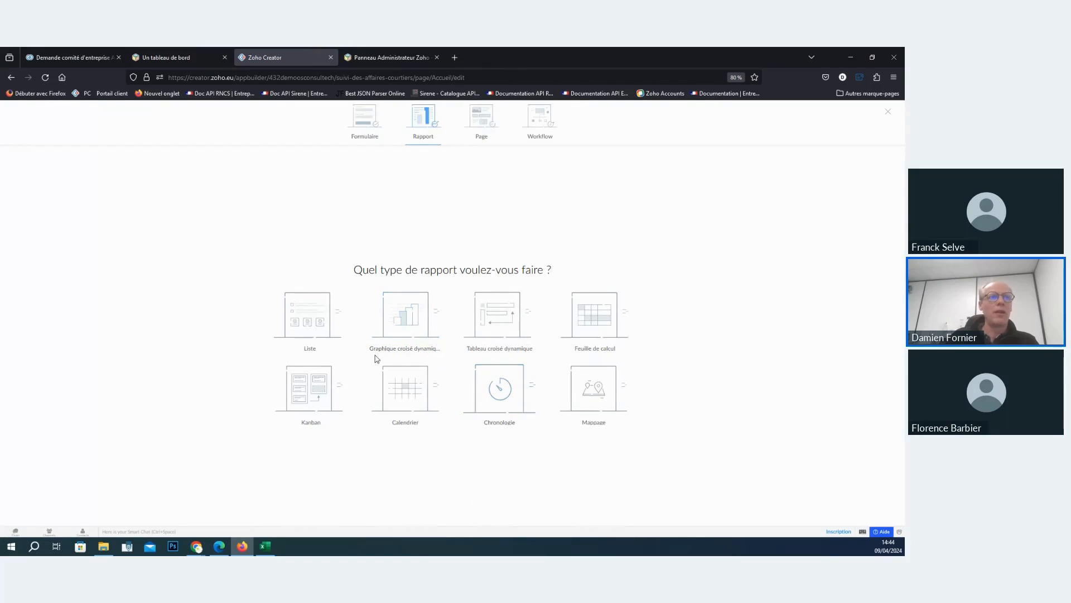
click(311, 385)
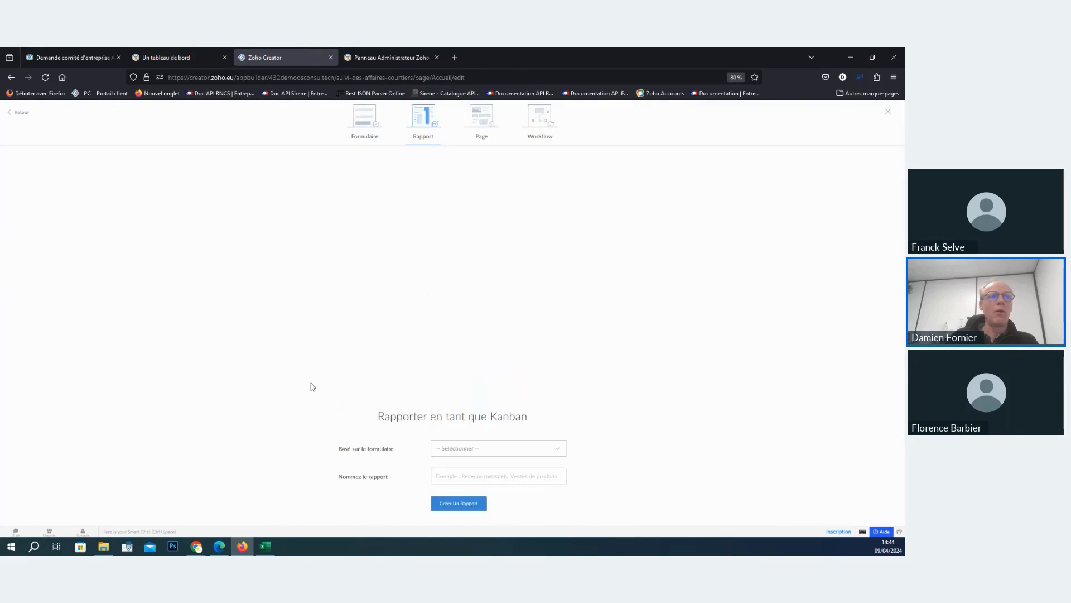
- Base the Kanban report on the Suivi des affaires form and group its columns by Etape
click(519, 304)
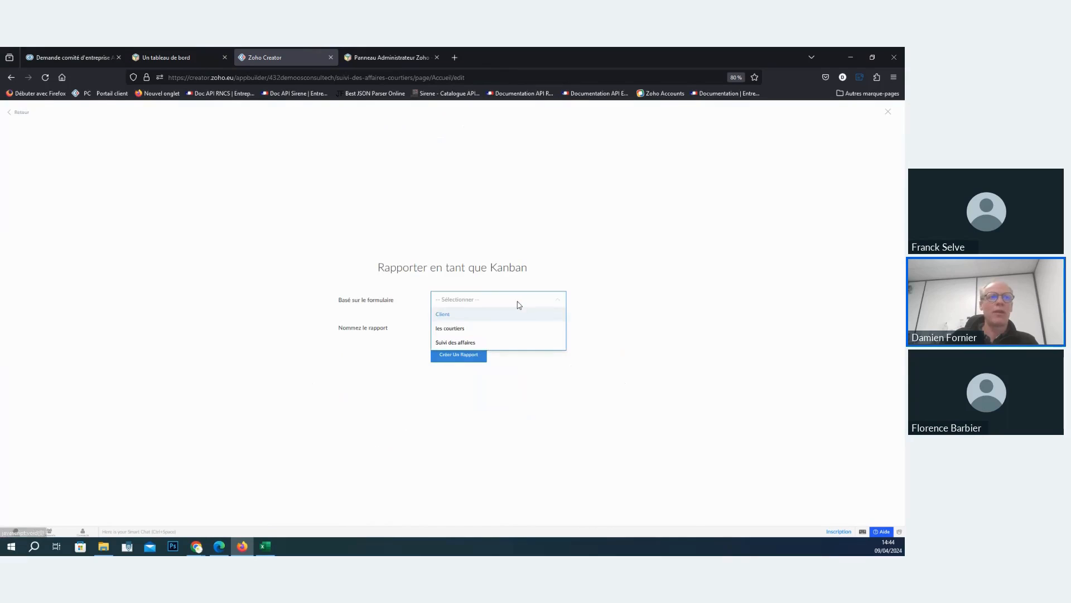
click(468, 342)
click(478, 314)
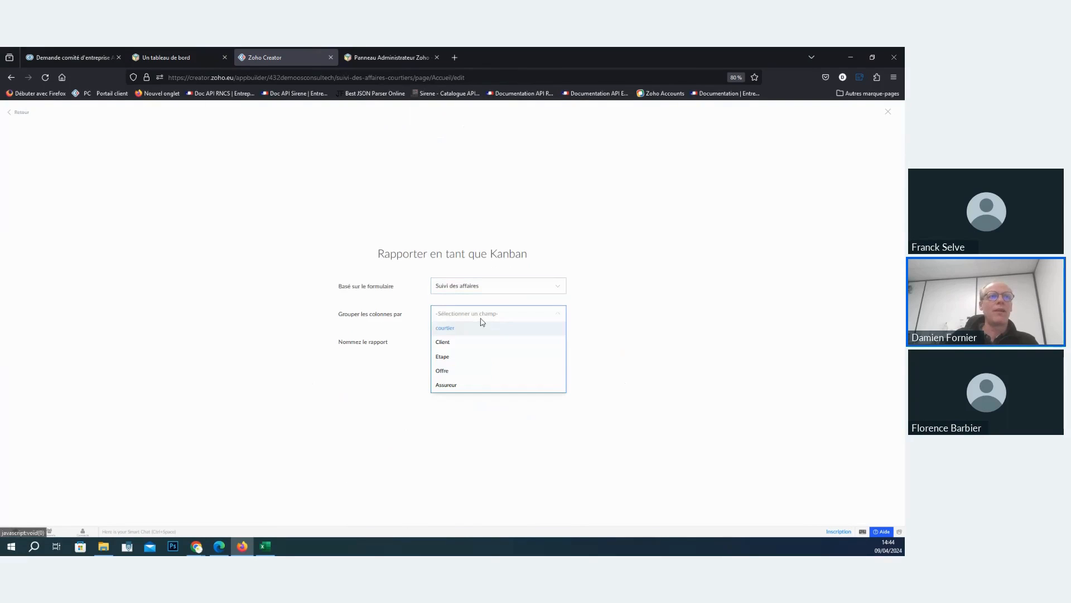
click(460, 356)
- Name the Kanban report Suvi and create it
click(474, 338)
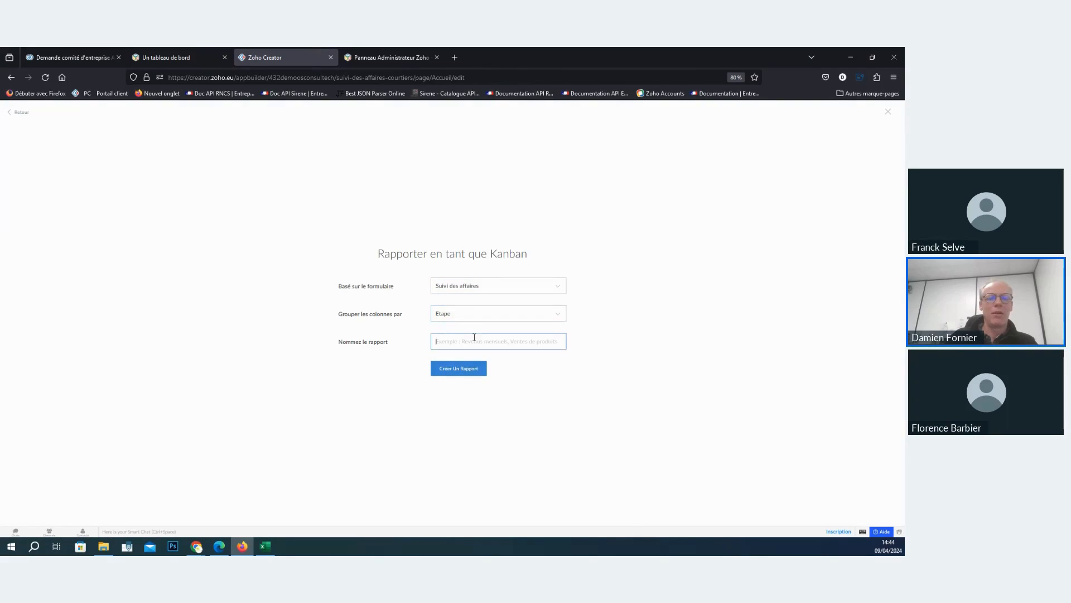
text(Suvi)
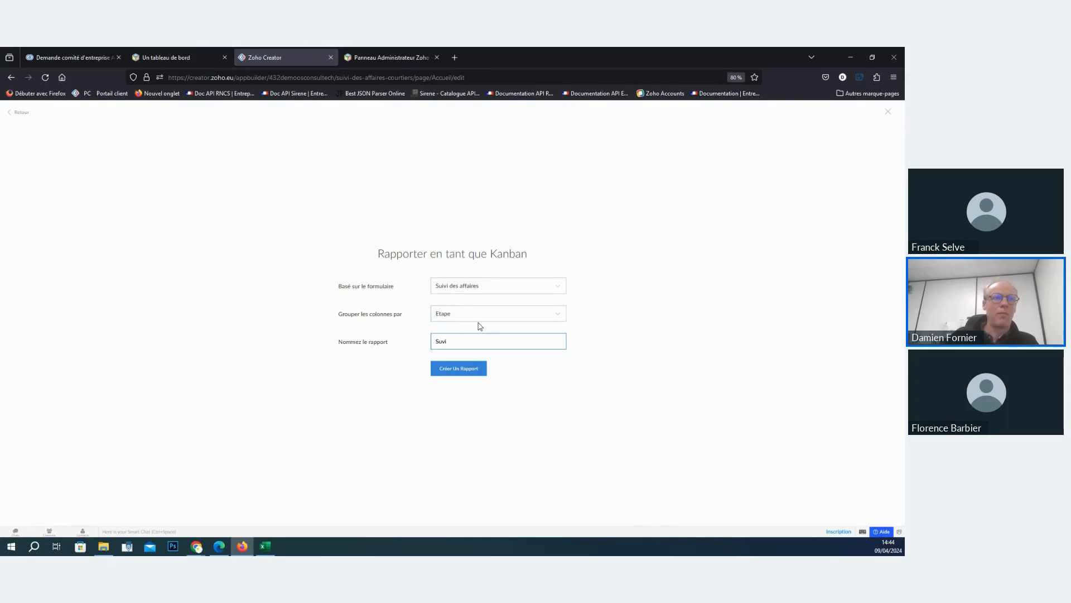
key(BackSpace)
key(BackSpace)
key(BackSpace)
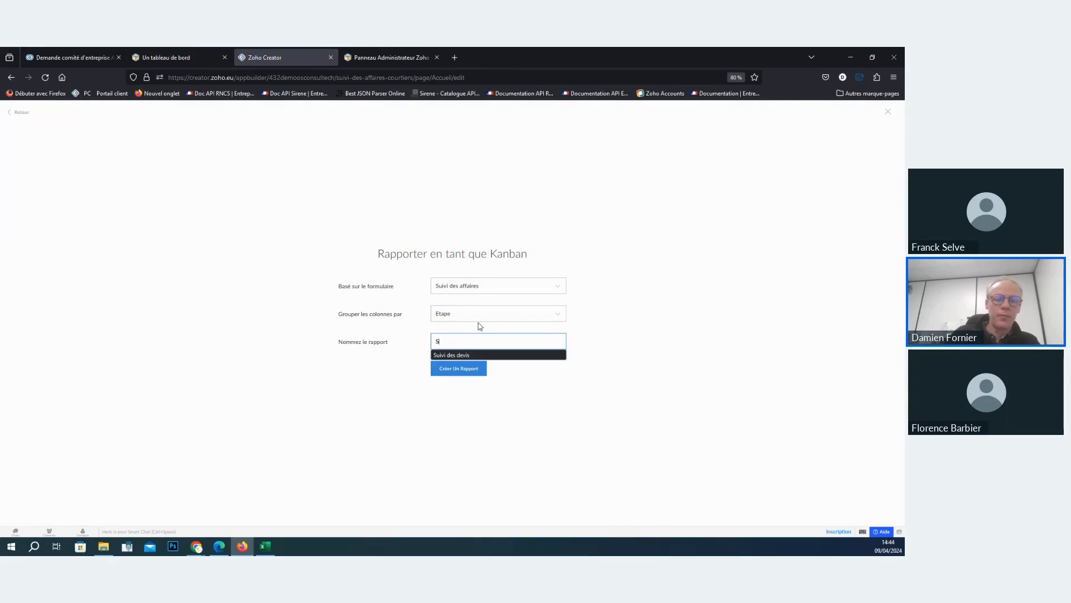
text(uvi)
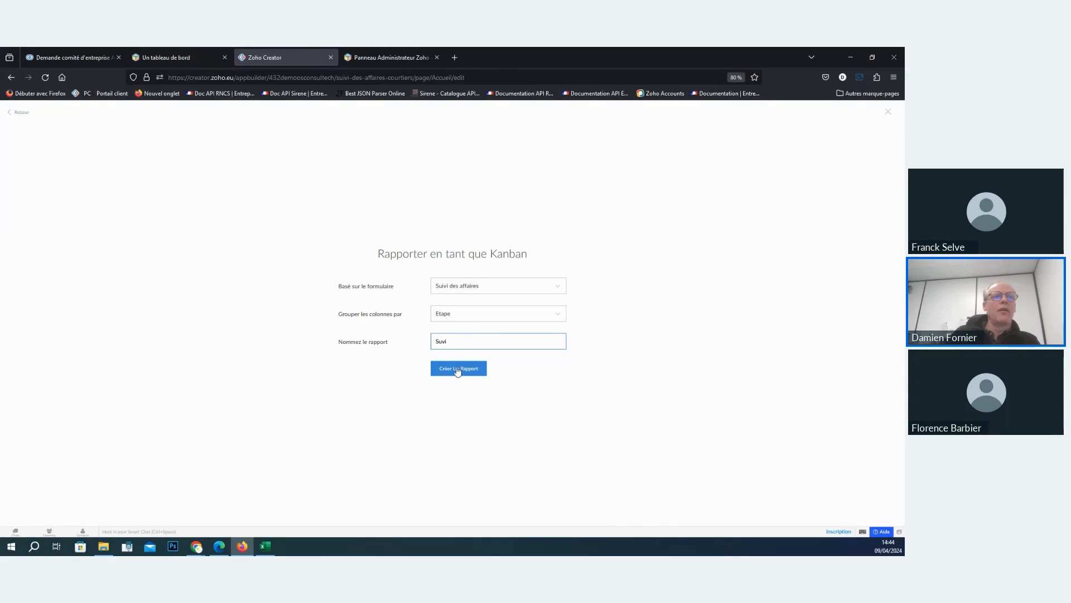
click(458, 370)
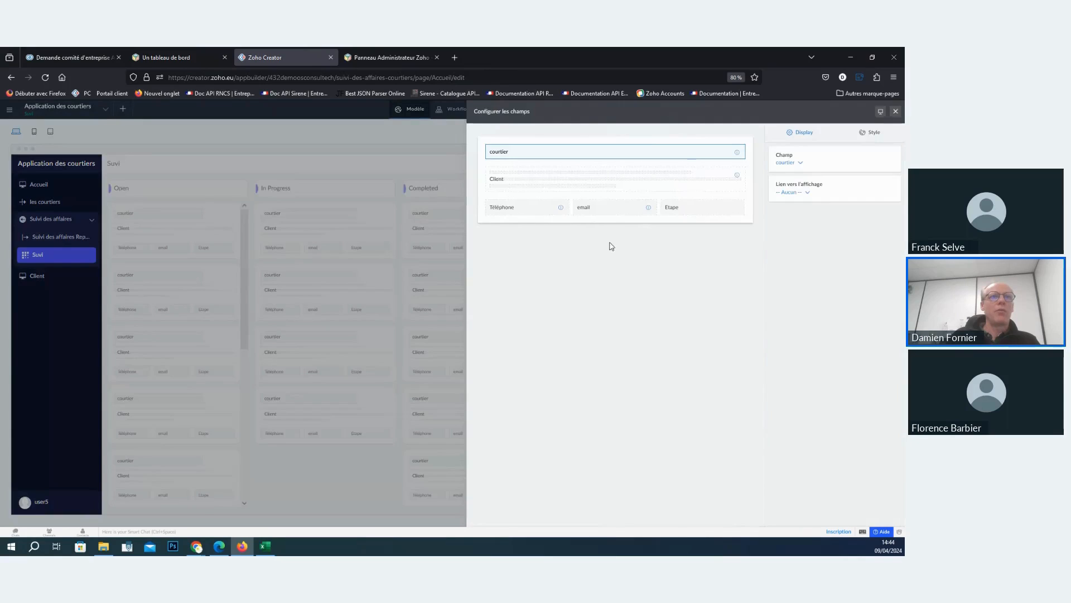
- Close the field configuration, open the live application and move Kanban cards from Gagné to the Perdu and Devis columns
click(896, 111)
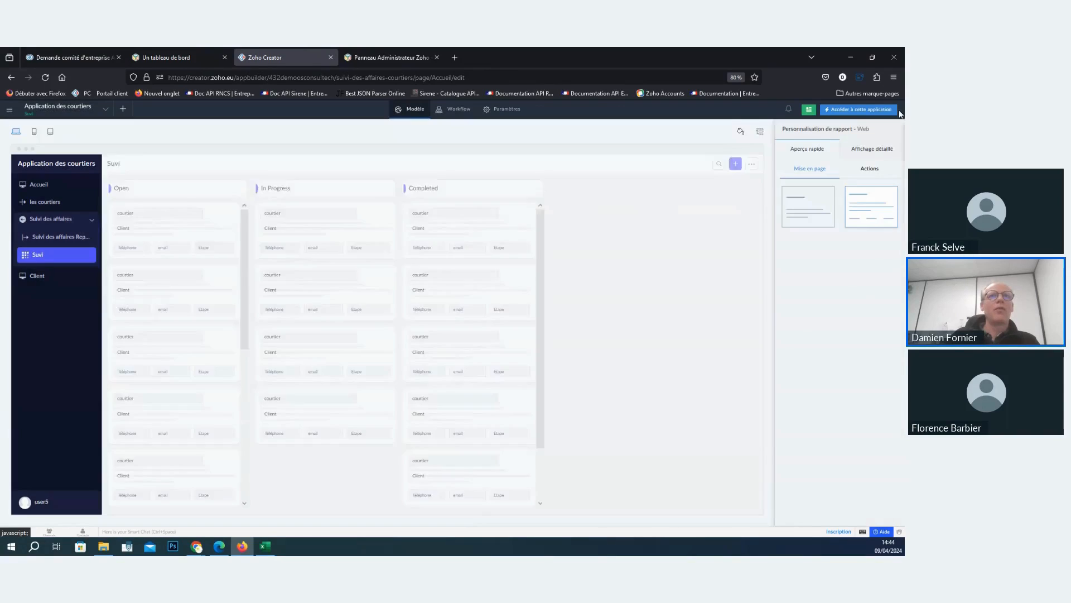
click(844, 111)
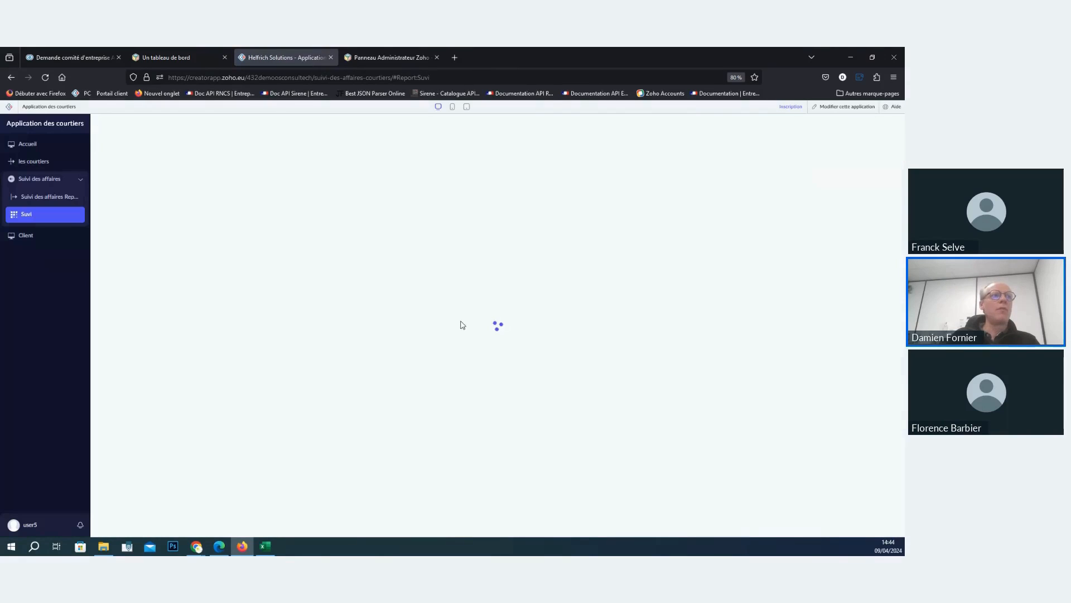
drag(443, 177, 619, 226)
drag(457, 229, 260, 229)
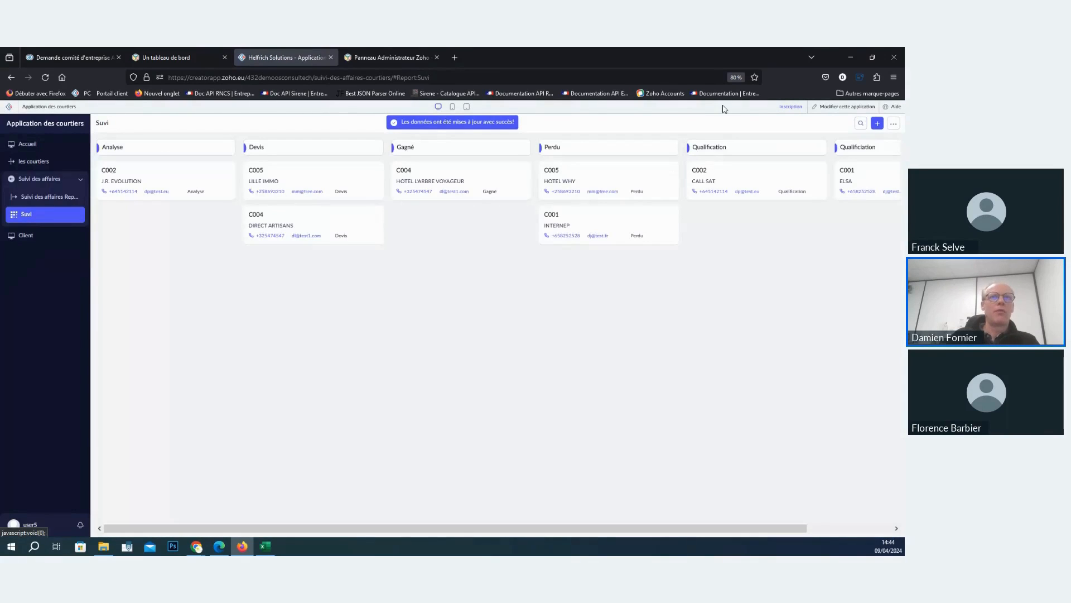
- Return to editing the application and start a new calendar report based on the Suivi des affaires form
click(825, 107)
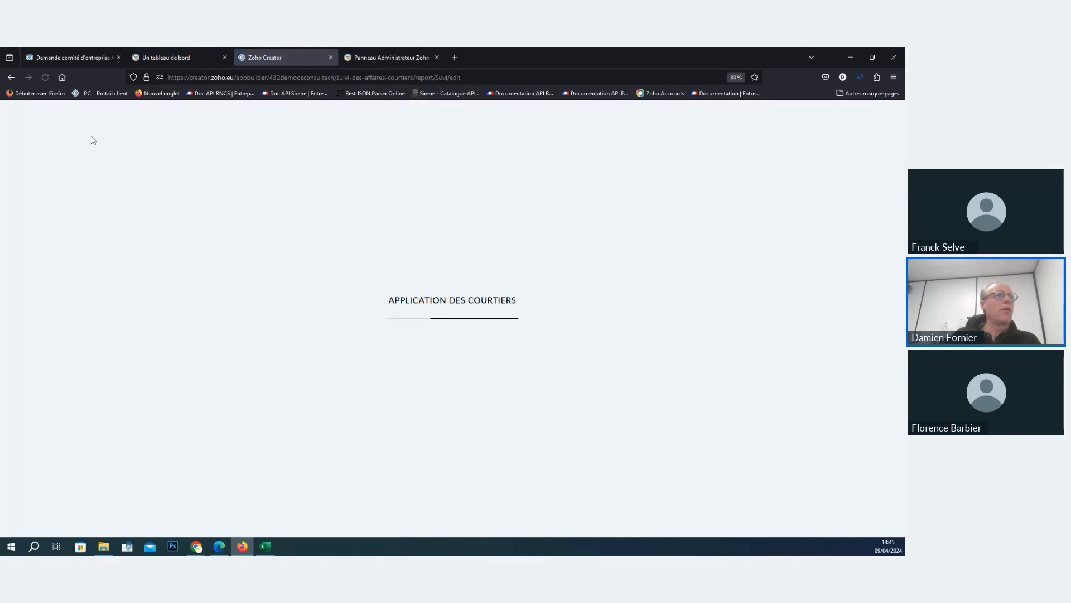
click(123, 108)
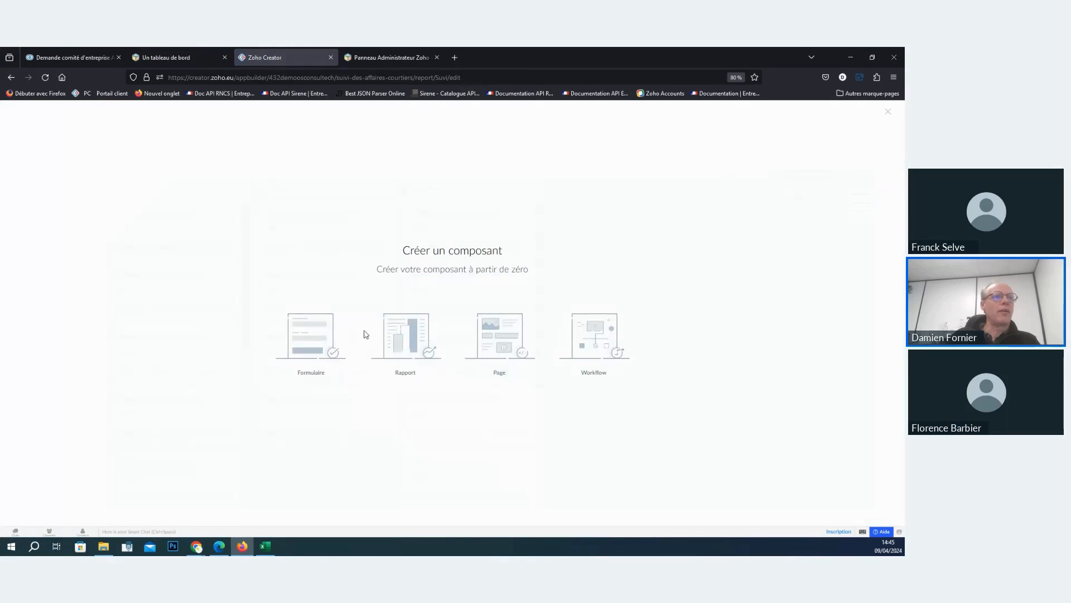
click(404, 337)
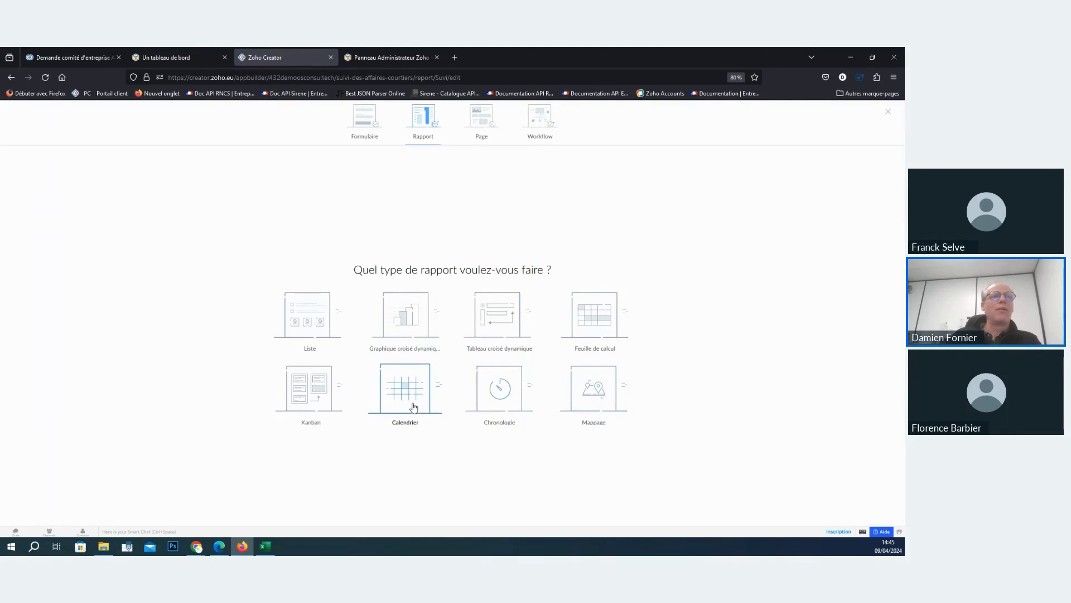
click(413, 407)
click(471, 307)
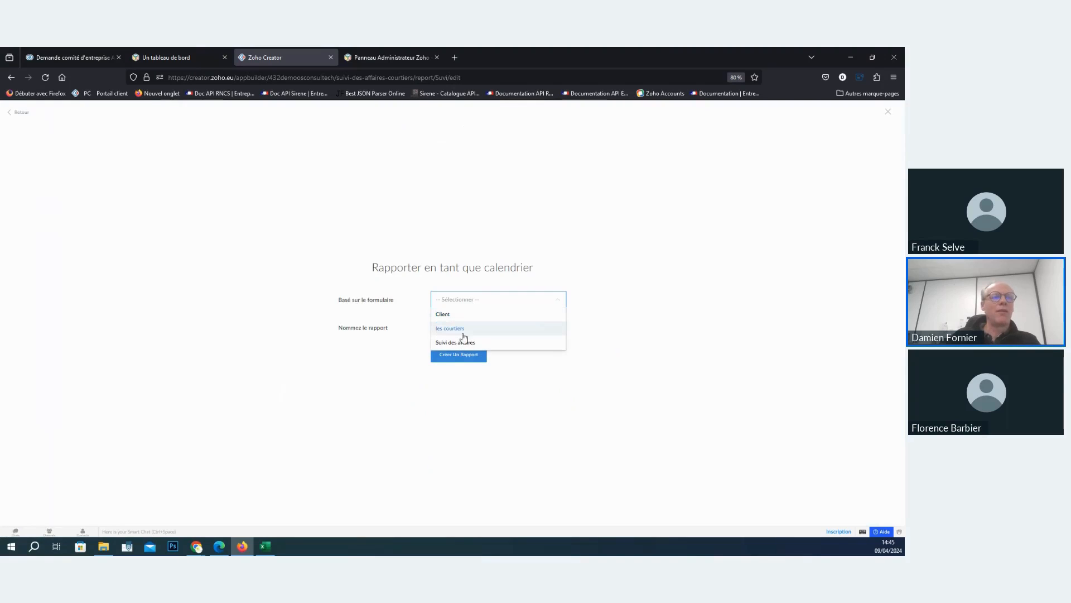
click(461, 345)
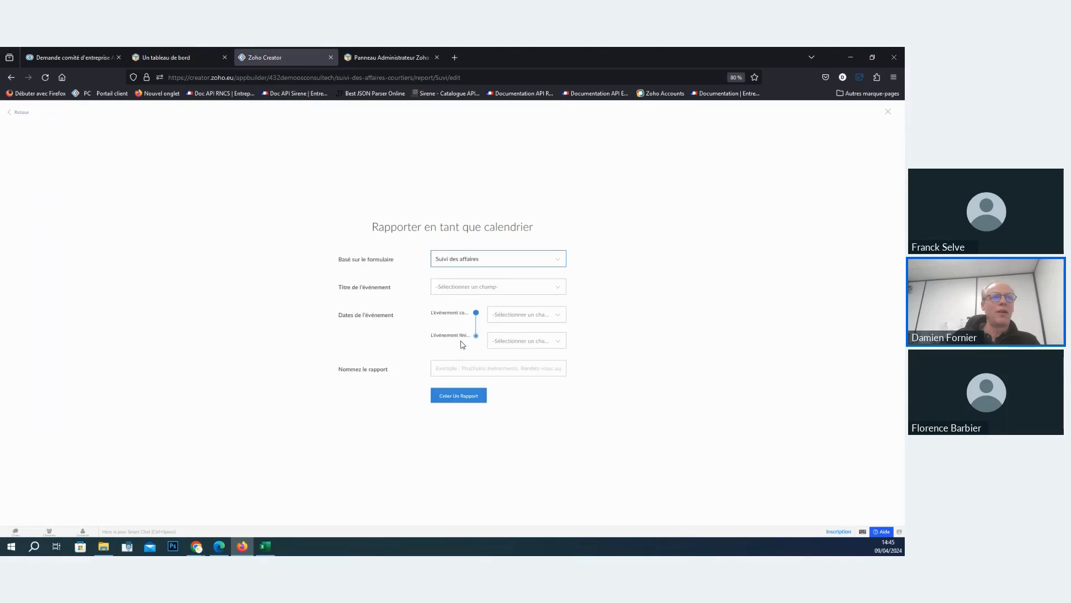
- Set Client as the calendar's event title and Rendez vous as both the event start and end date
click(481, 292)
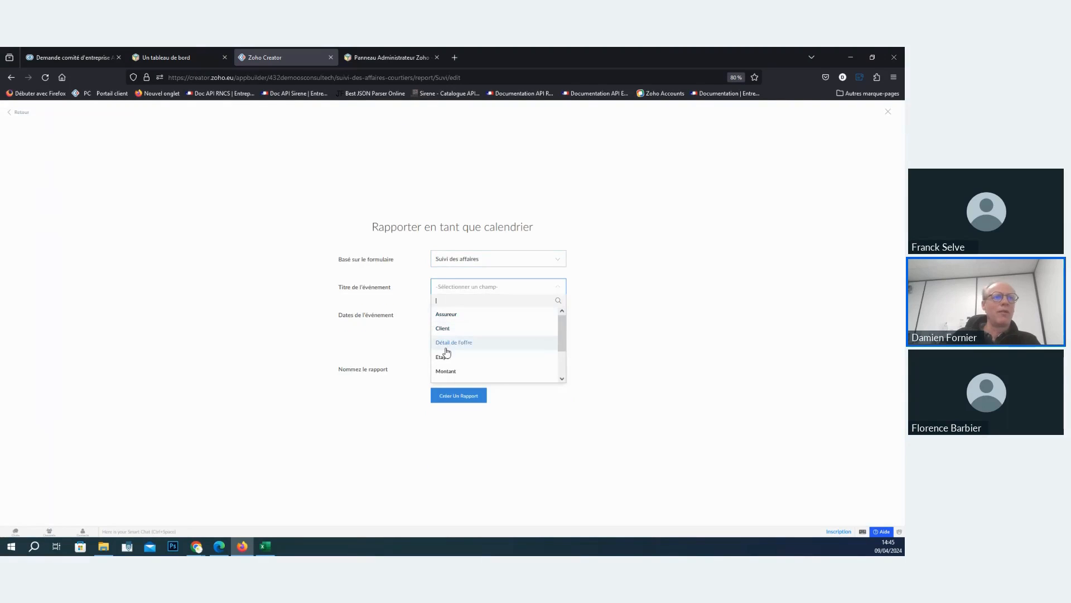
click(726, 298)
click(535, 291)
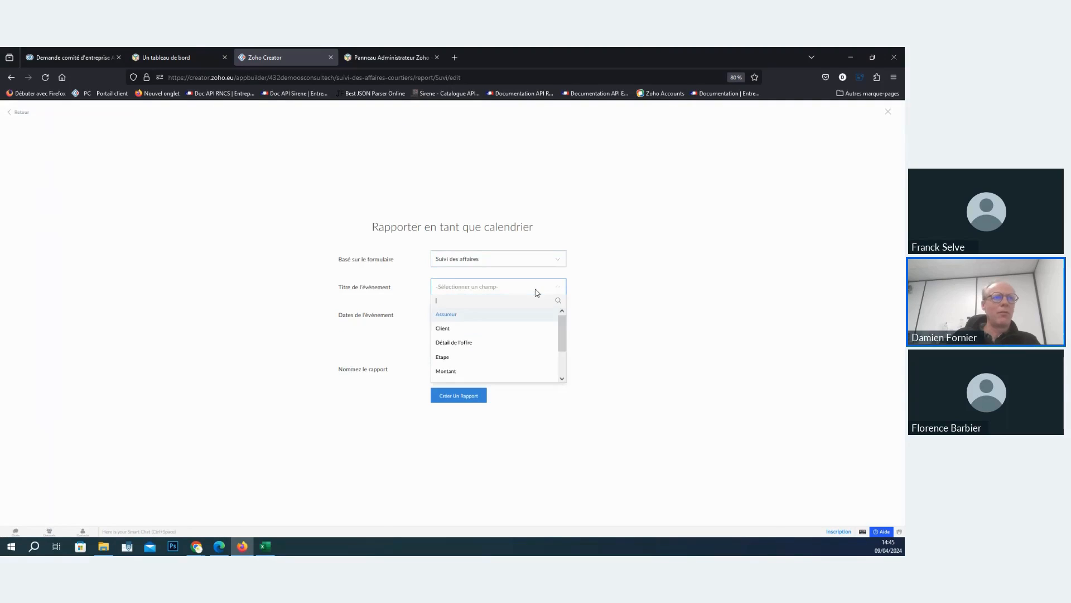
click(453, 332)
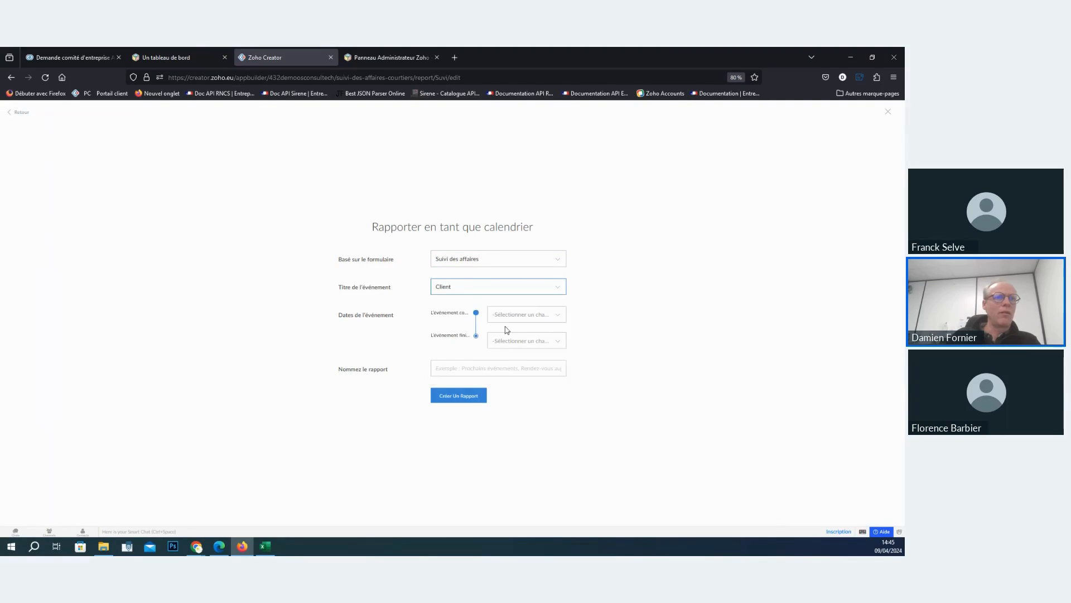
click(506, 315)
click(517, 361)
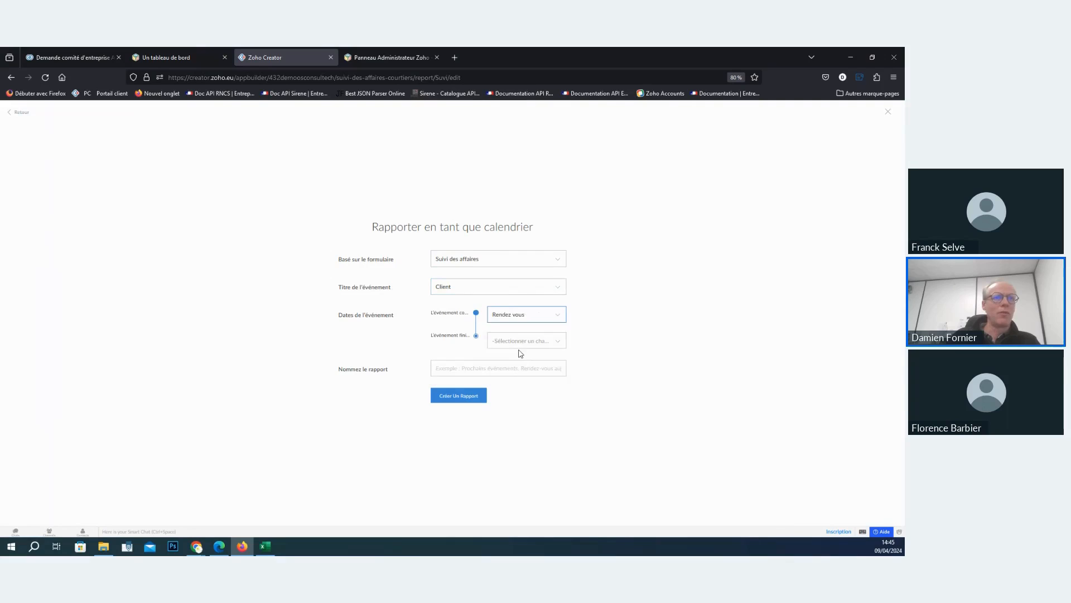
click(519, 342)
click(505, 384)
- Name the calendar report calendrier and create it
click(480, 370)
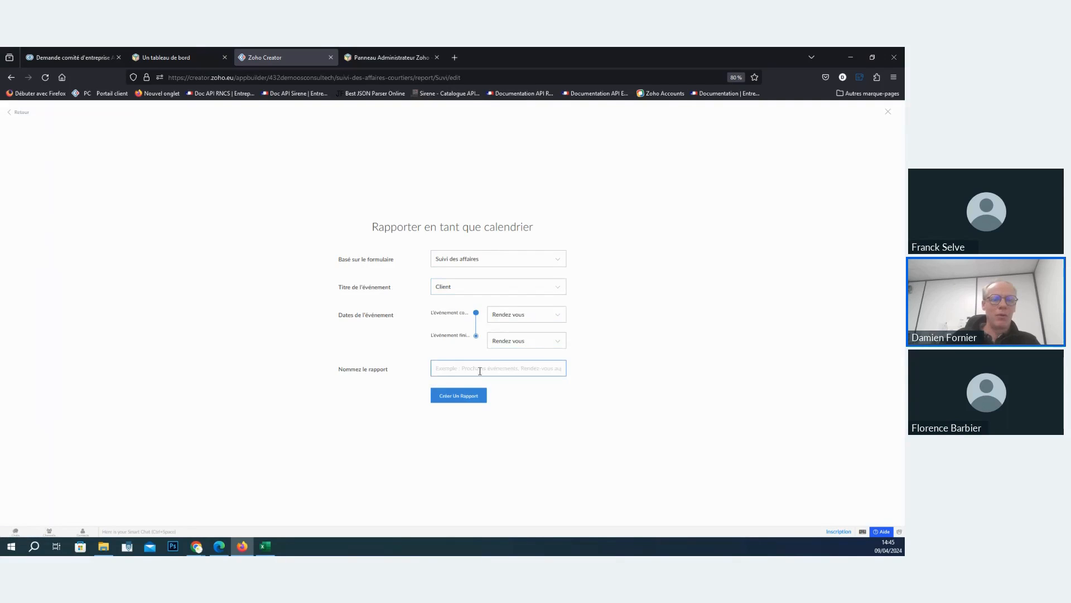
text(s)
key(BackSpace)
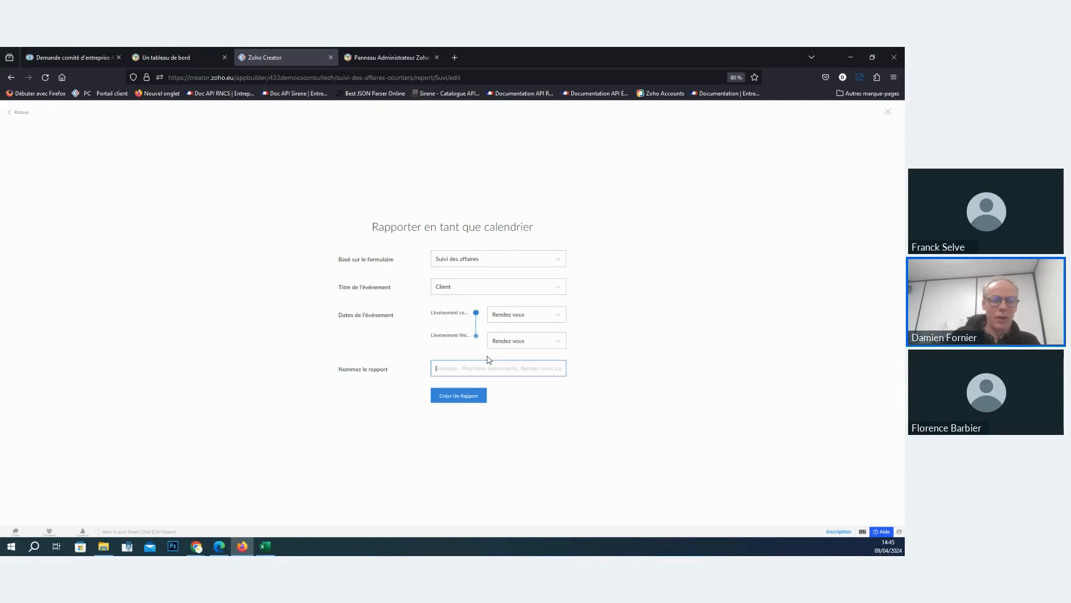
text(calendrier)
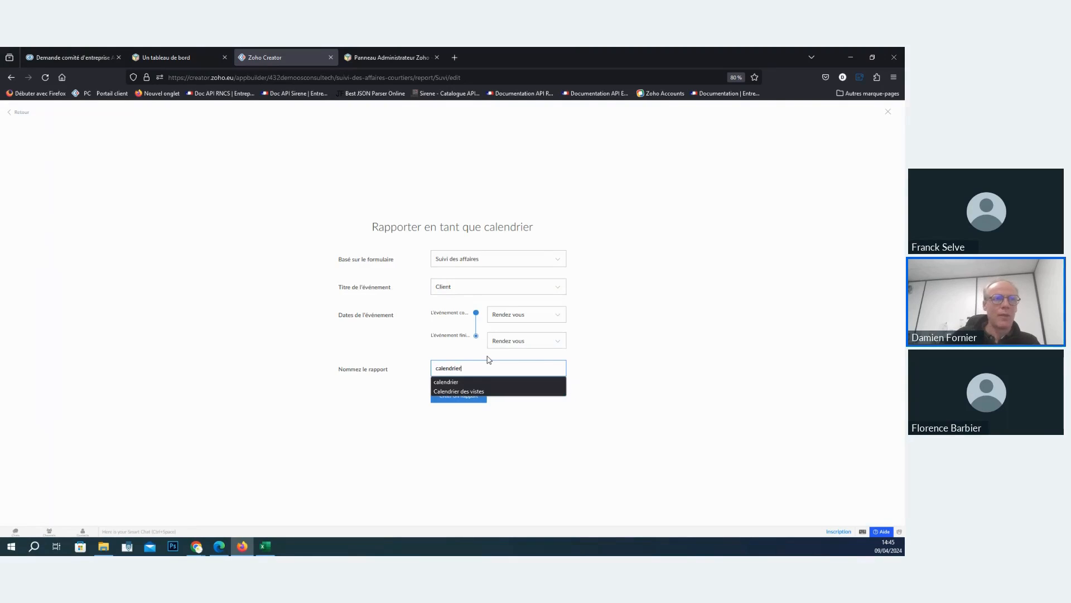
click(443, 382)
click(455, 398)
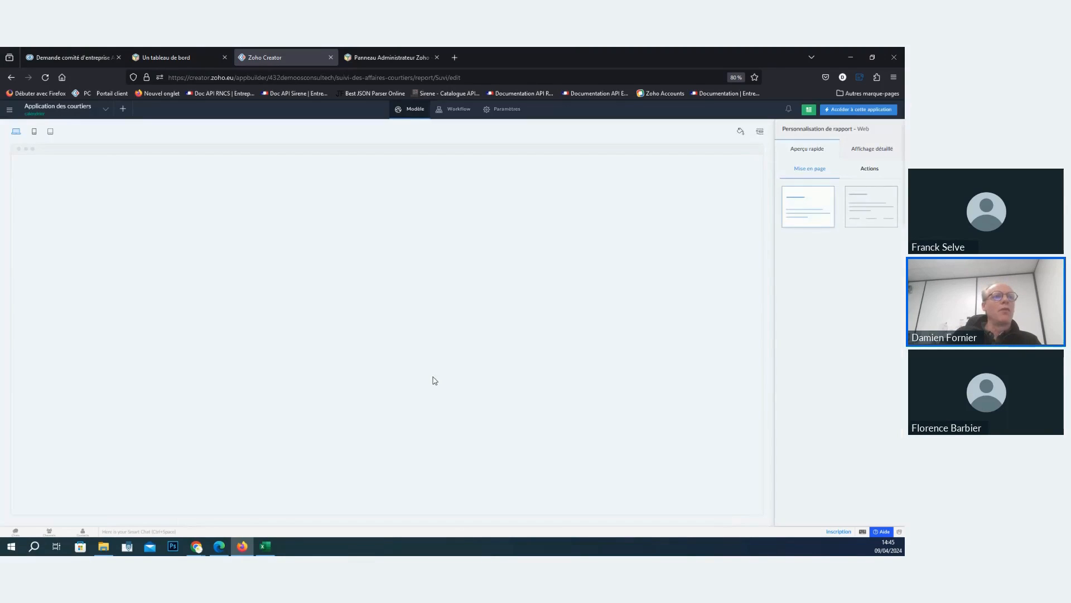
- Open the calendar's properties and add an event formatting rule with the orange-red background, applied to selected records only
click(433, 342)
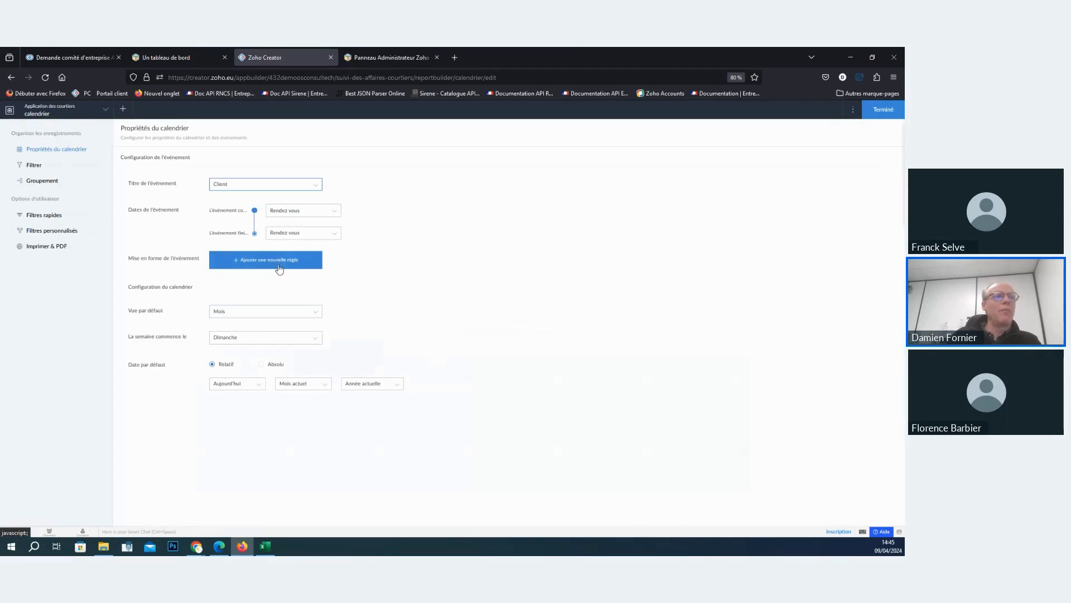
click(283, 266)
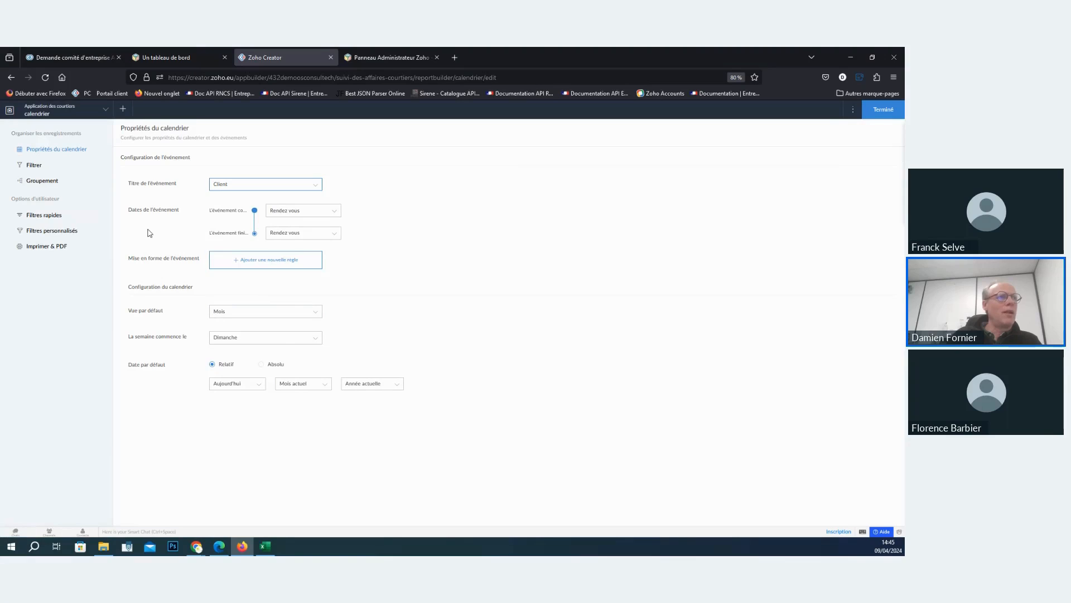
click(294, 266)
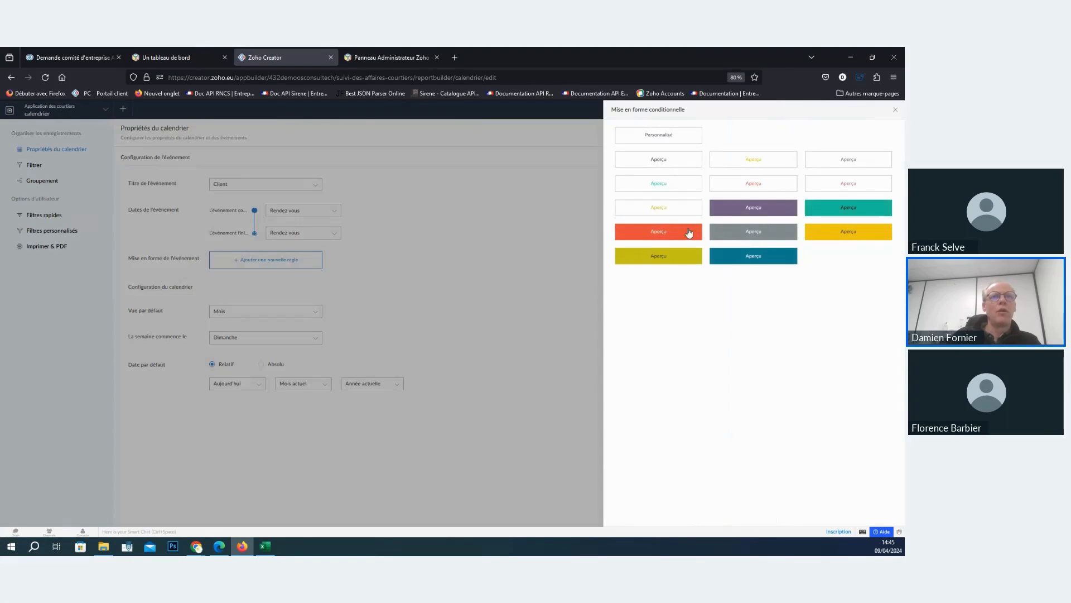
click(679, 232)
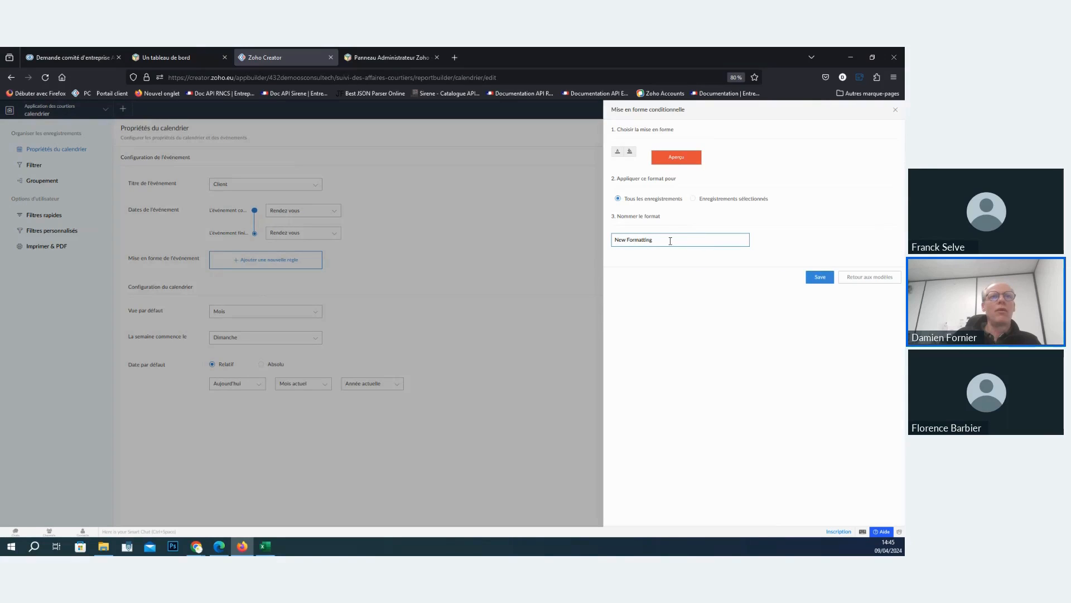
click(693, 199)
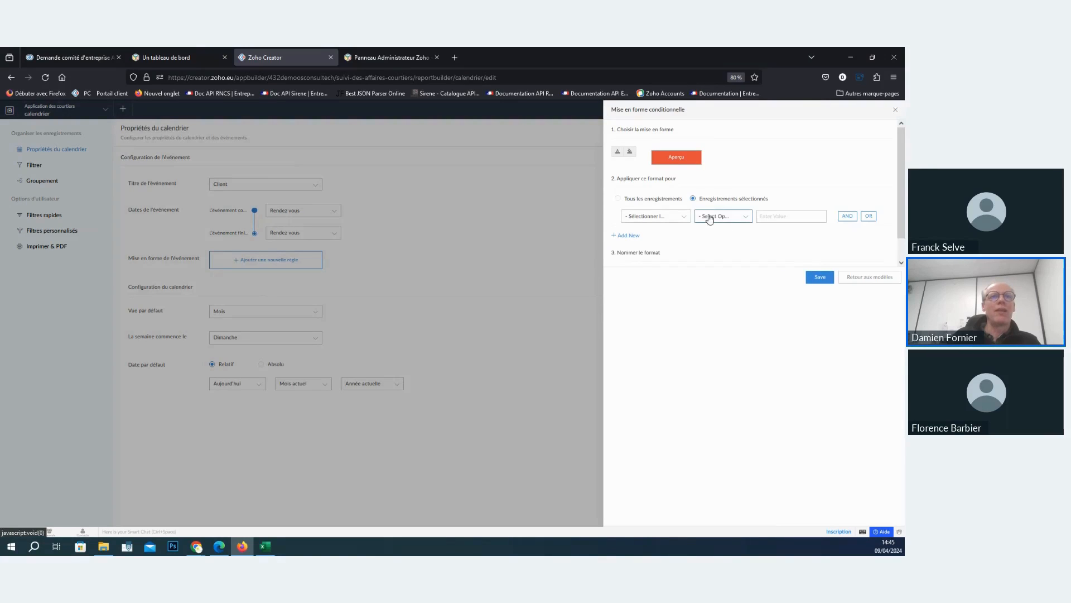
- Set the formatting rule's condition to Etape equals Gagné and save the rule
click(674, 218)
text(etaz)
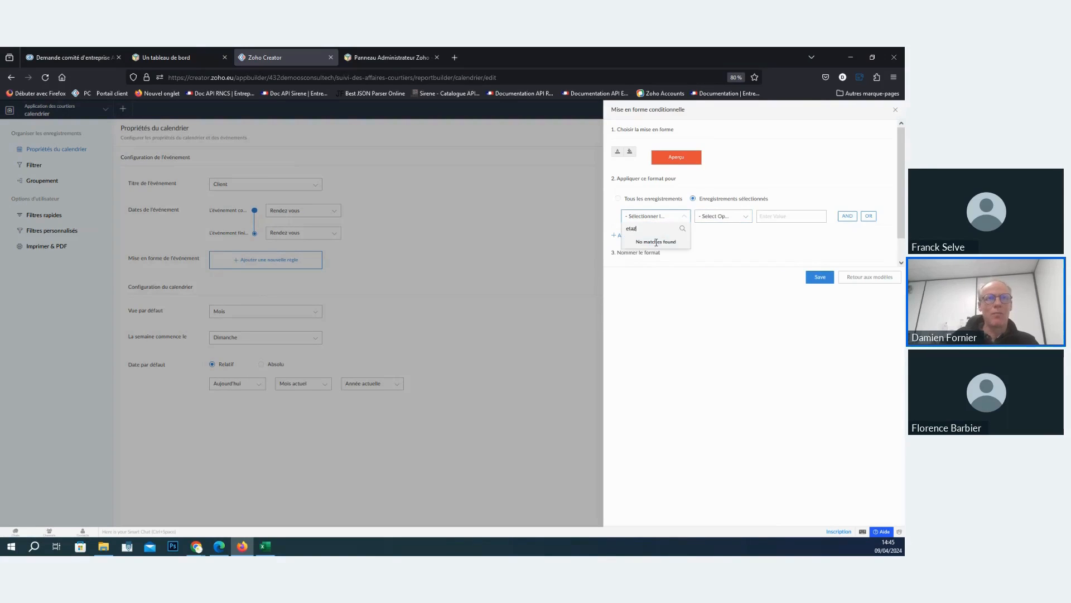
key(BackSpace)
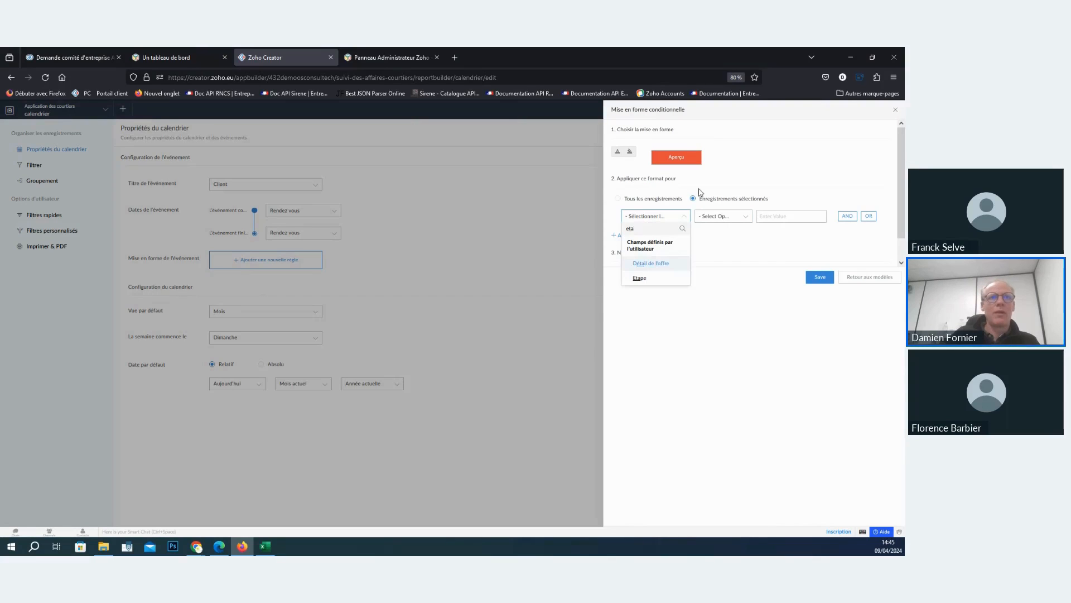
click(636, 279)
click(719, 259)
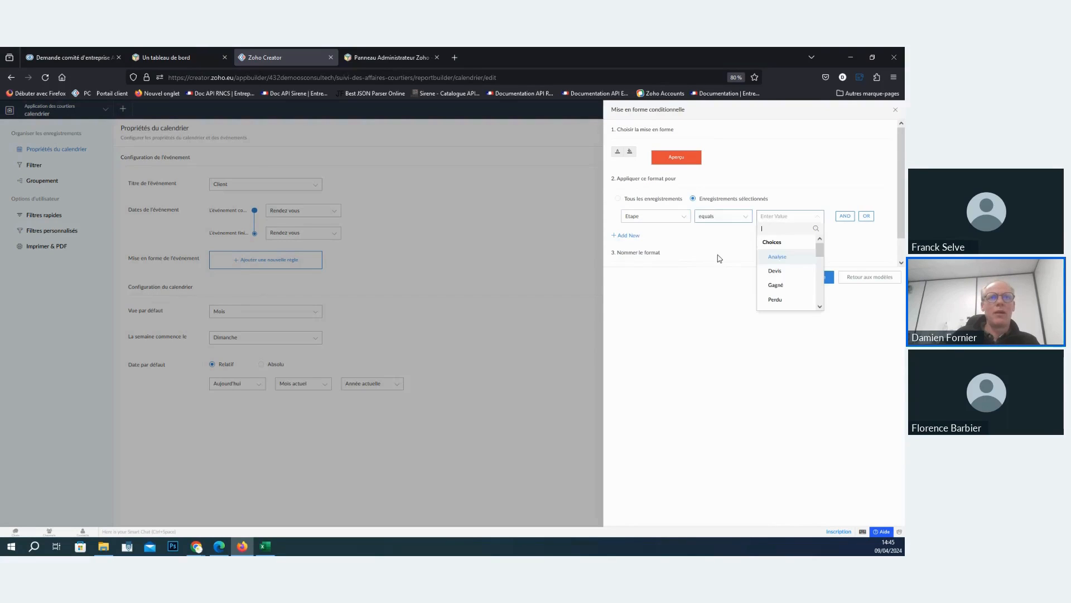
click(779, 284)
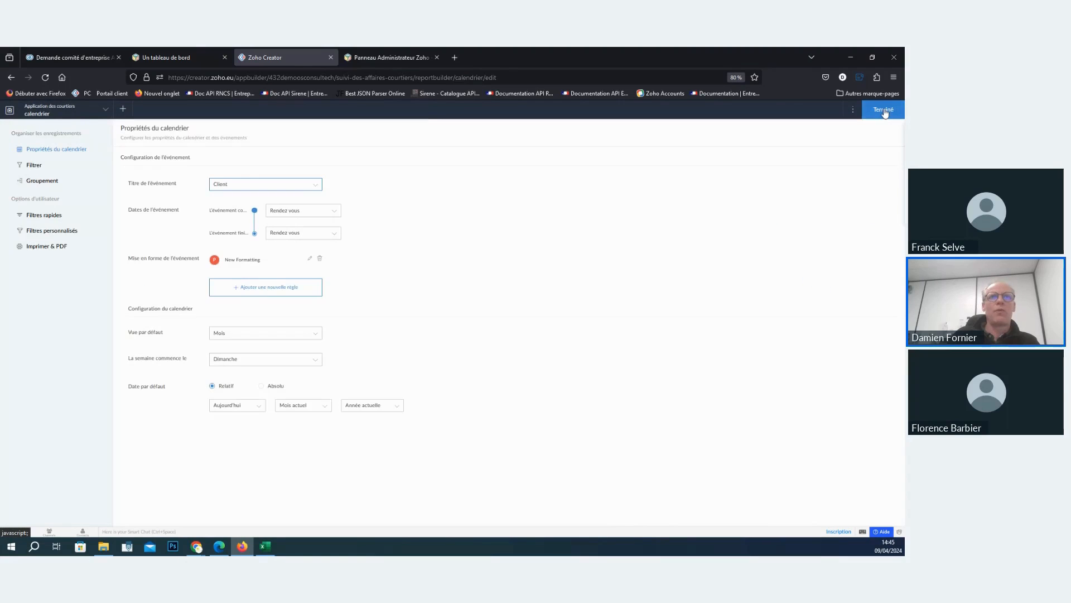
- Finish editing the calendar report and view its monthly layout in the live application
click(885, 110)
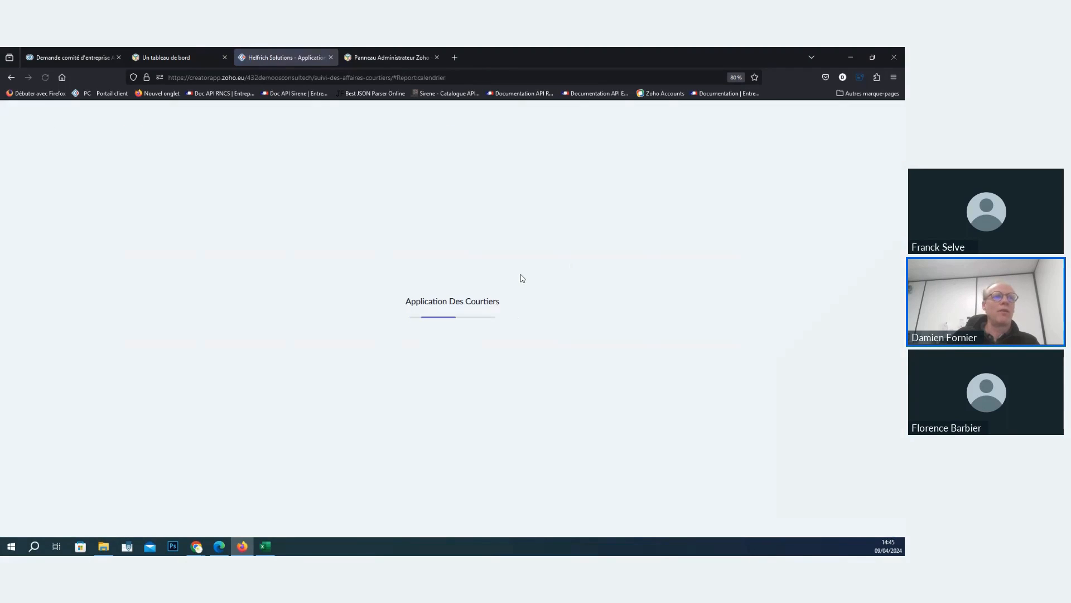
scroll(639, 278, down, 3)
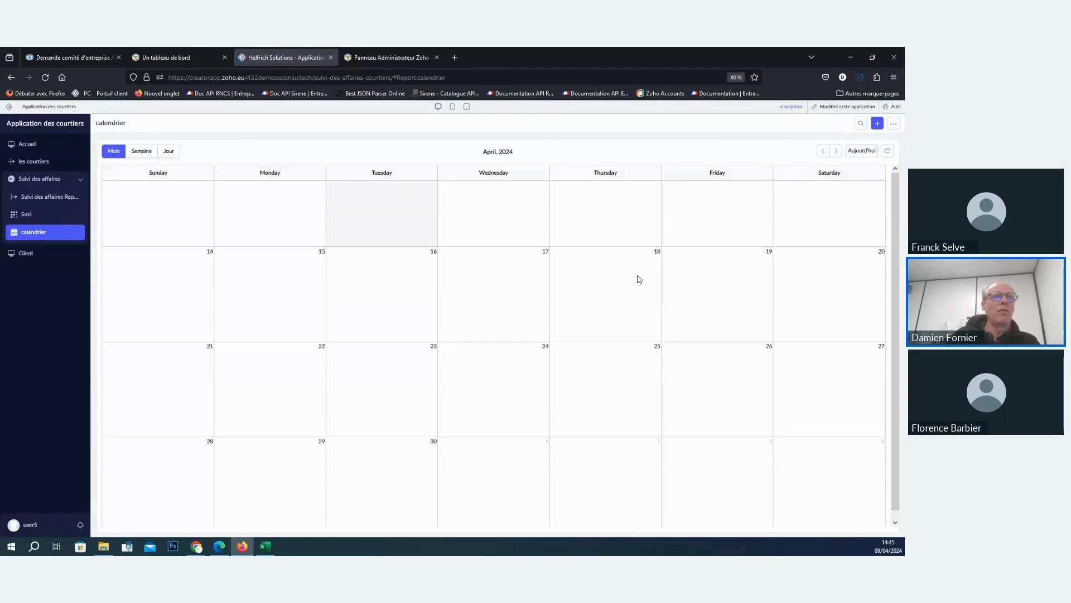
scroll(638, 277, up, 3)
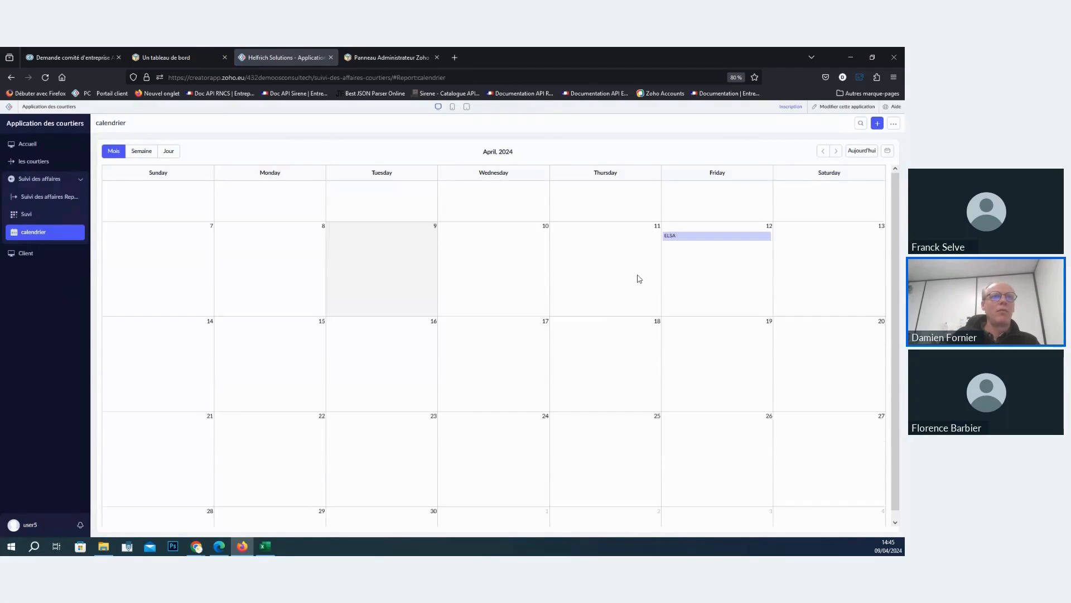
- Browse the calendar month by month from April to July 2024 and return to April
click(836, 150)
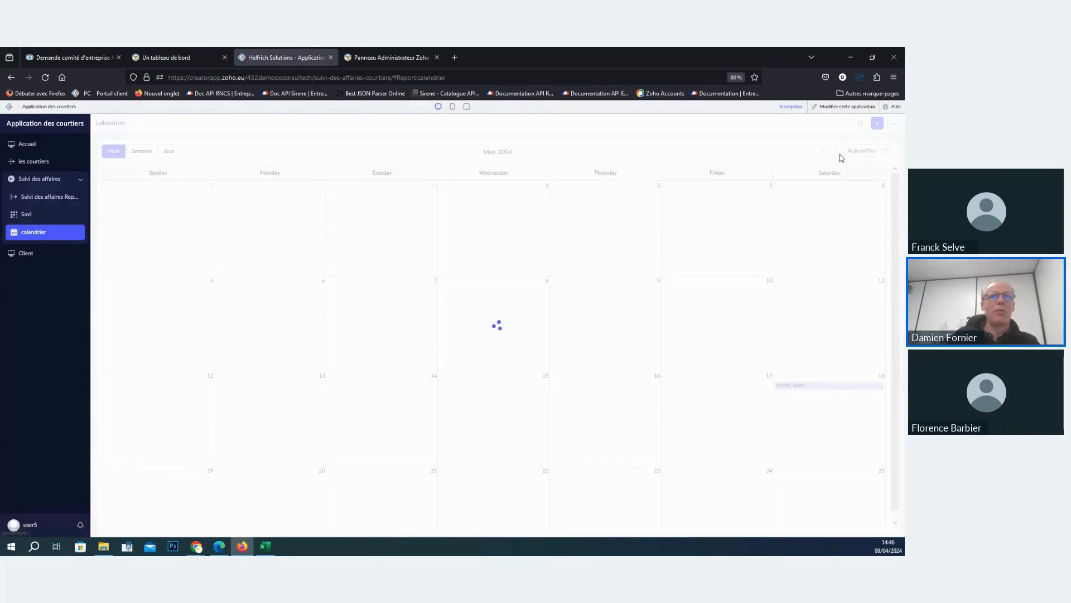
click(835, 151)
click(837, 152)
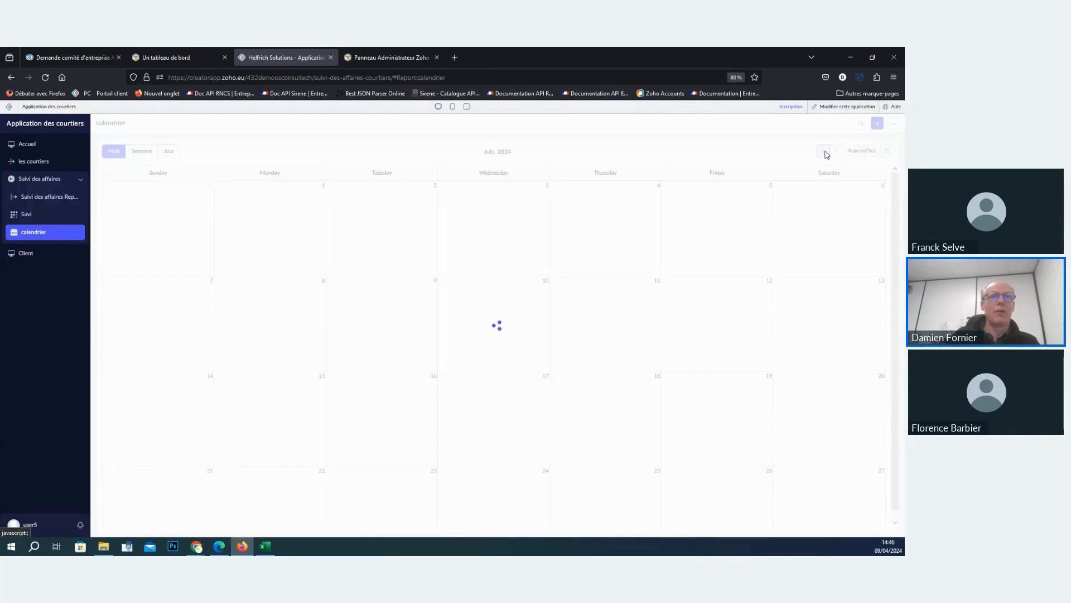
click(823, 151)
click(824, 152)
click(823, 151)
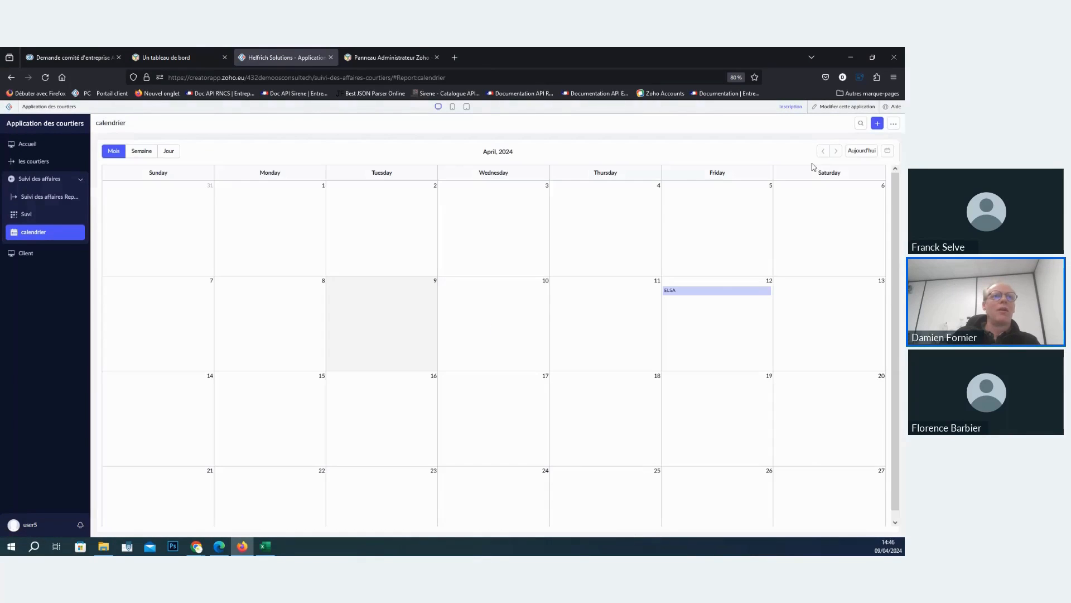
- Move the 12 April appointment to 10 April, and open a blank entry for 11 April, closing it without submitting
drag(706, 297, 521, 318)
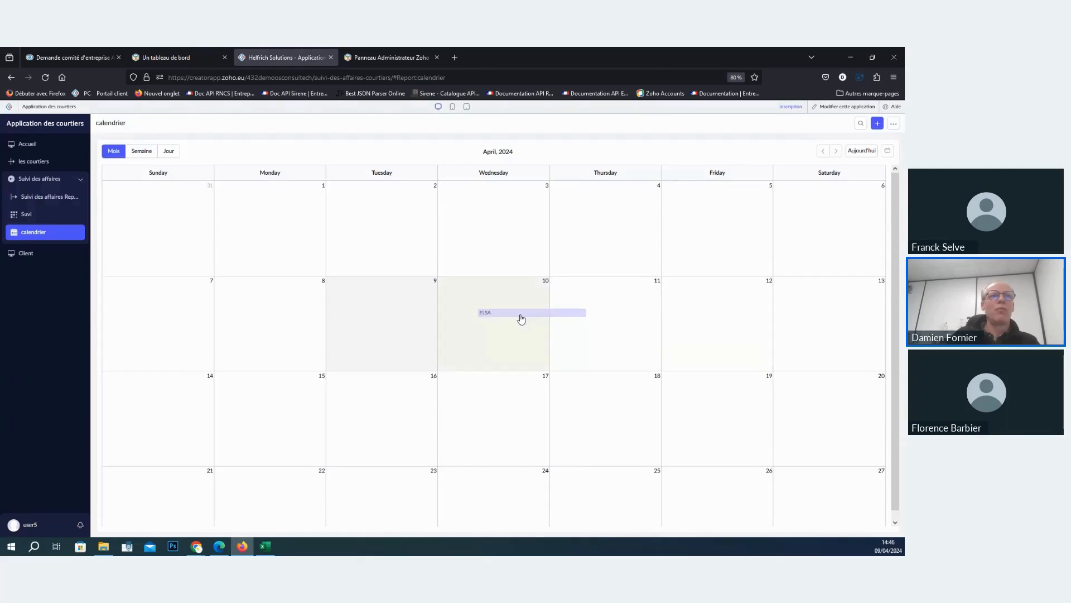
click(563, 301)
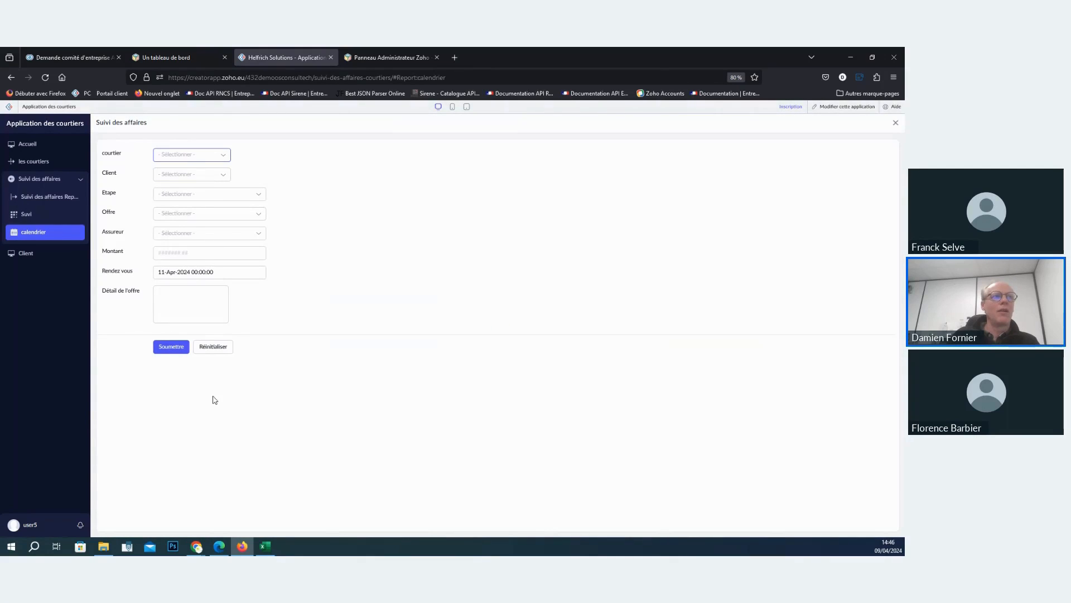
click(896, 122)
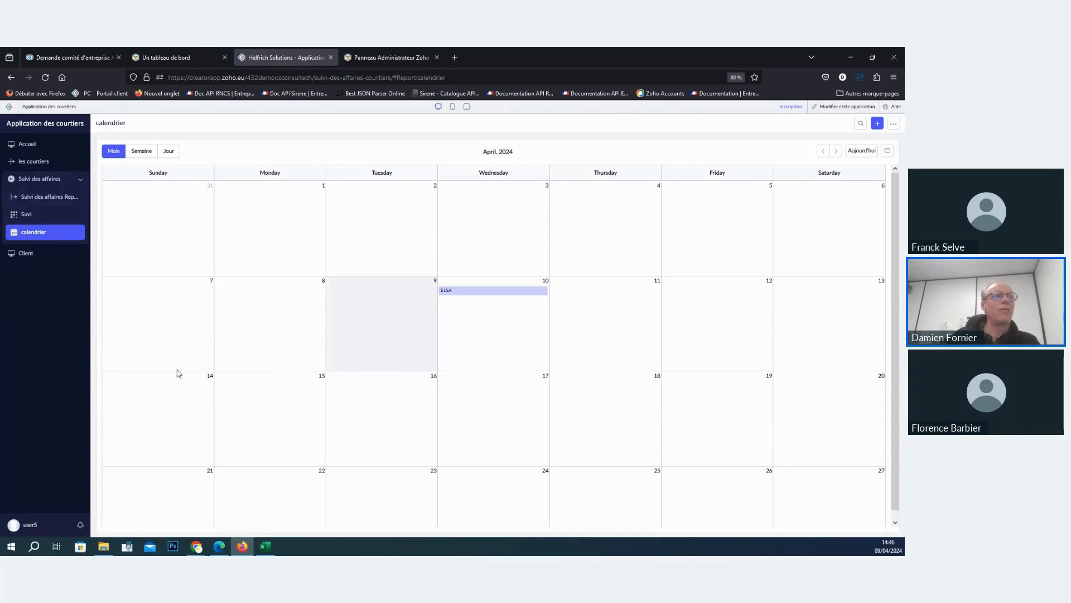
scroll(544, 368, down, 3)
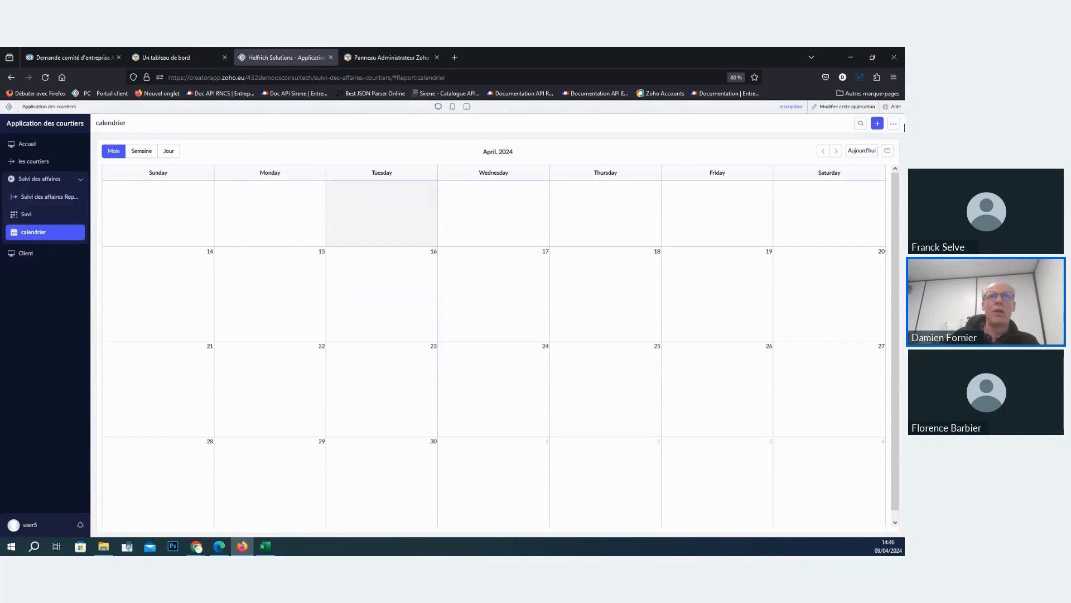
click(893, 123)
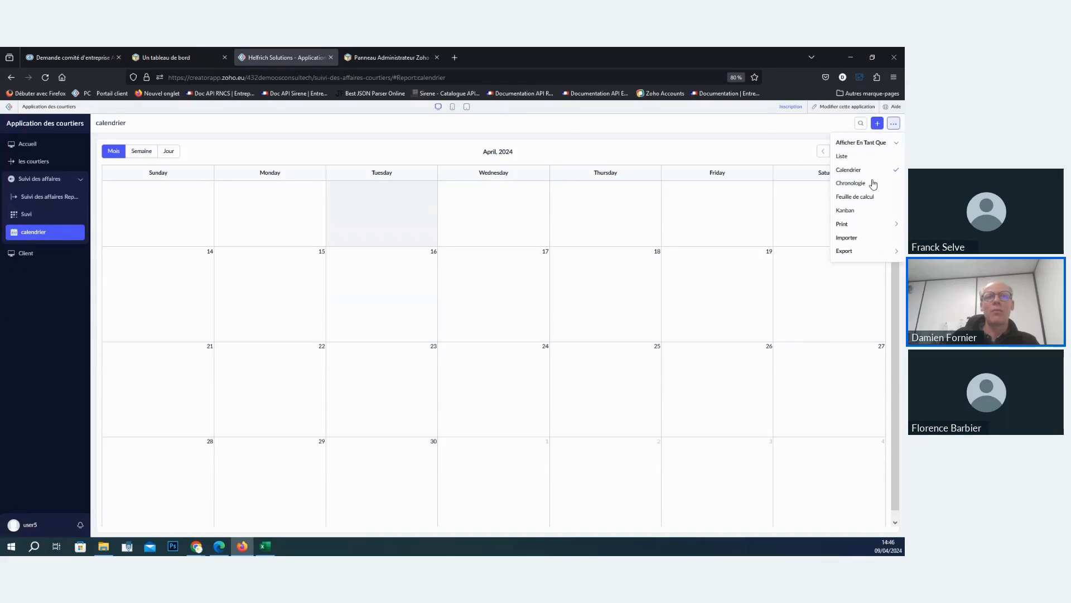
click(338, 149)
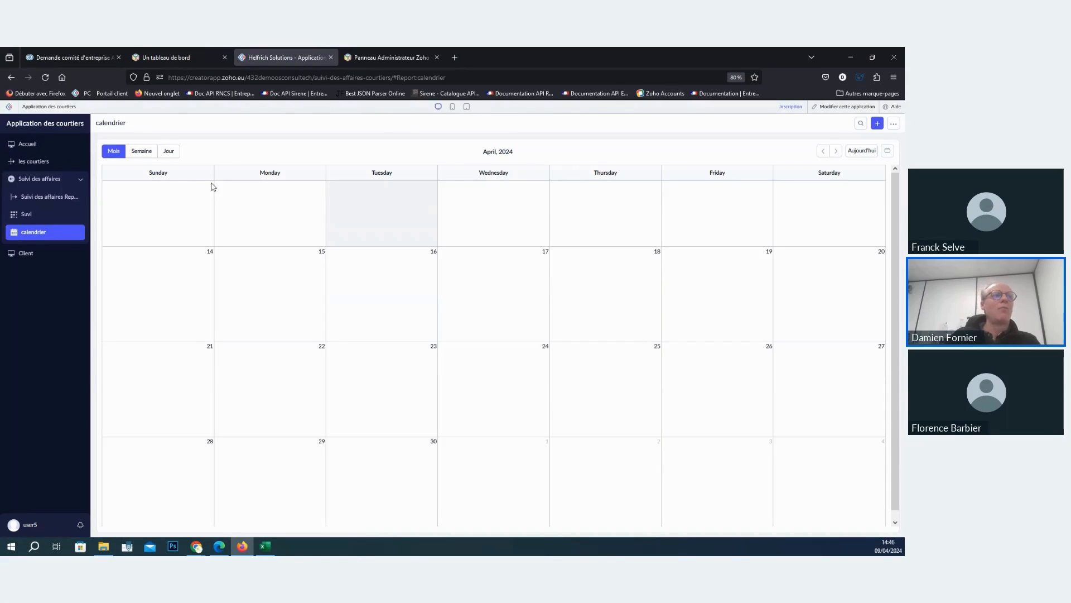
- Open Client Report in the application editor and choose the block-based layout for its detailed view
click(26, 150)
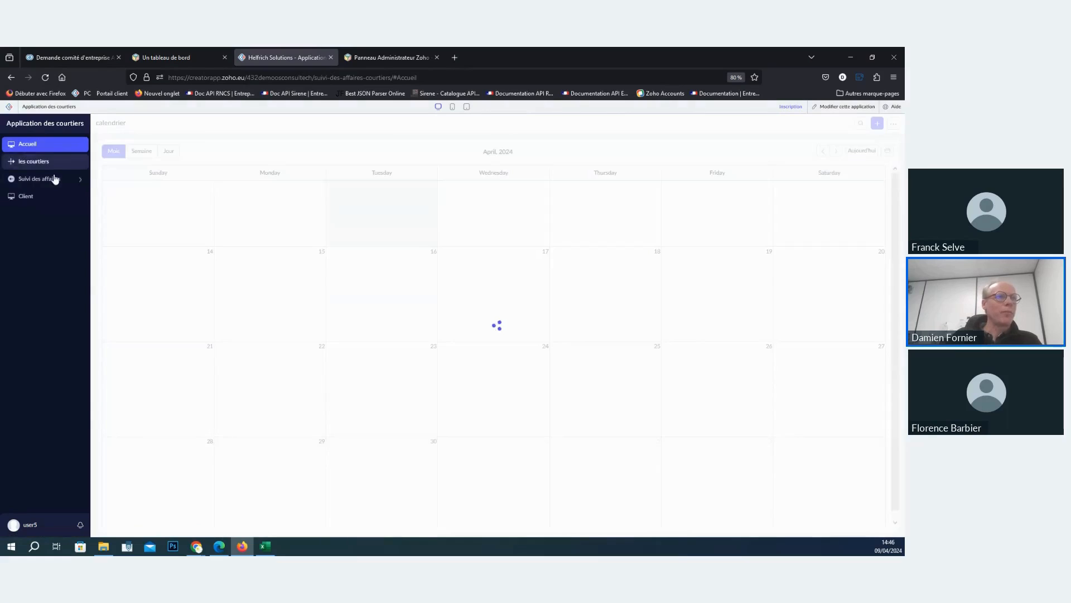
click(867, 108)
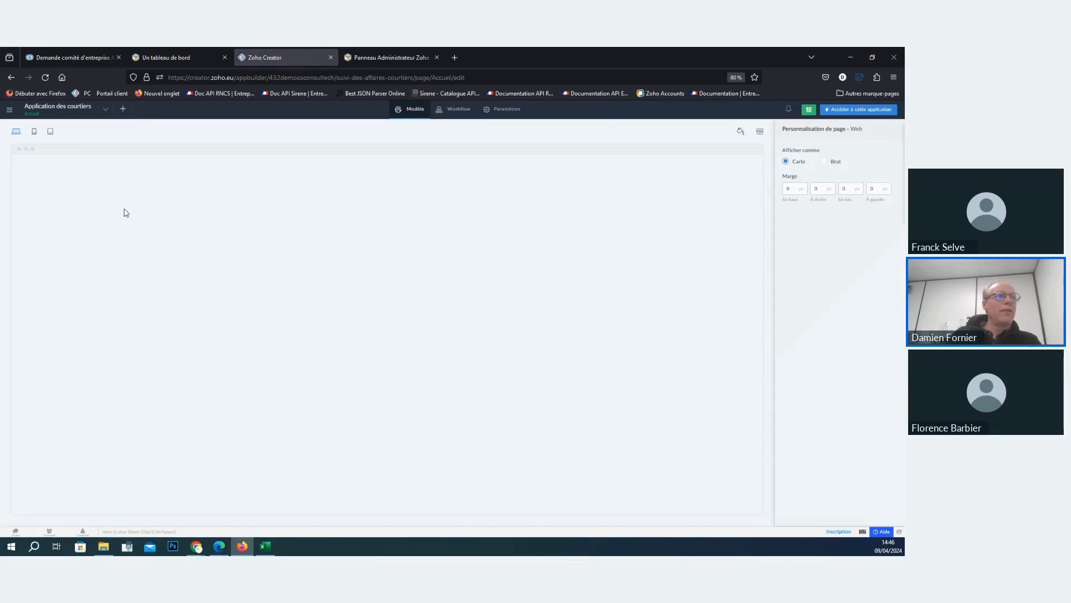
click(63, 116)
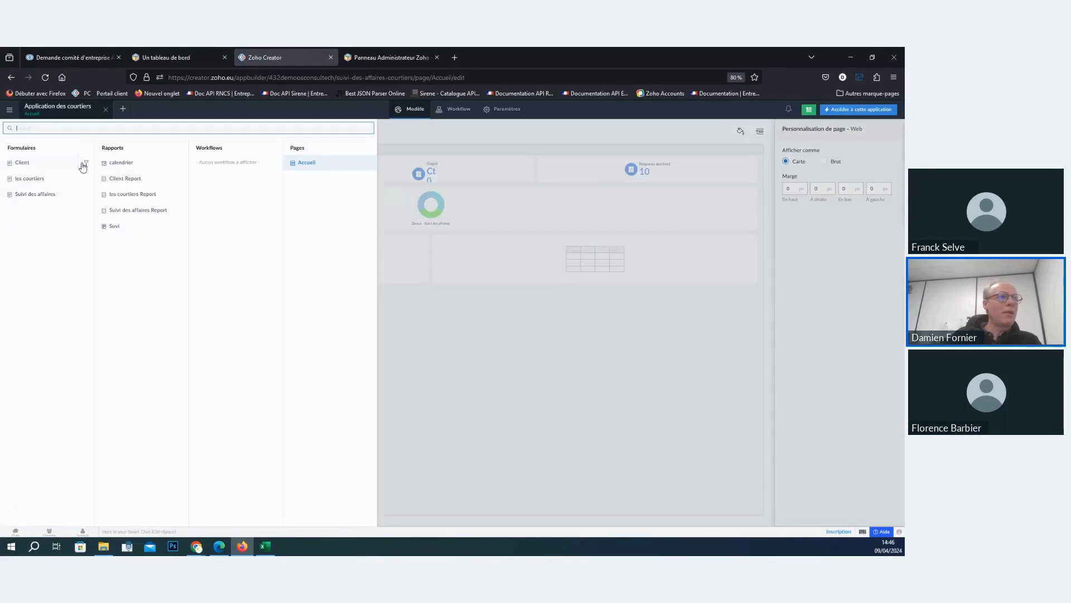
click(133, 180)
mouse_move(453, 316)
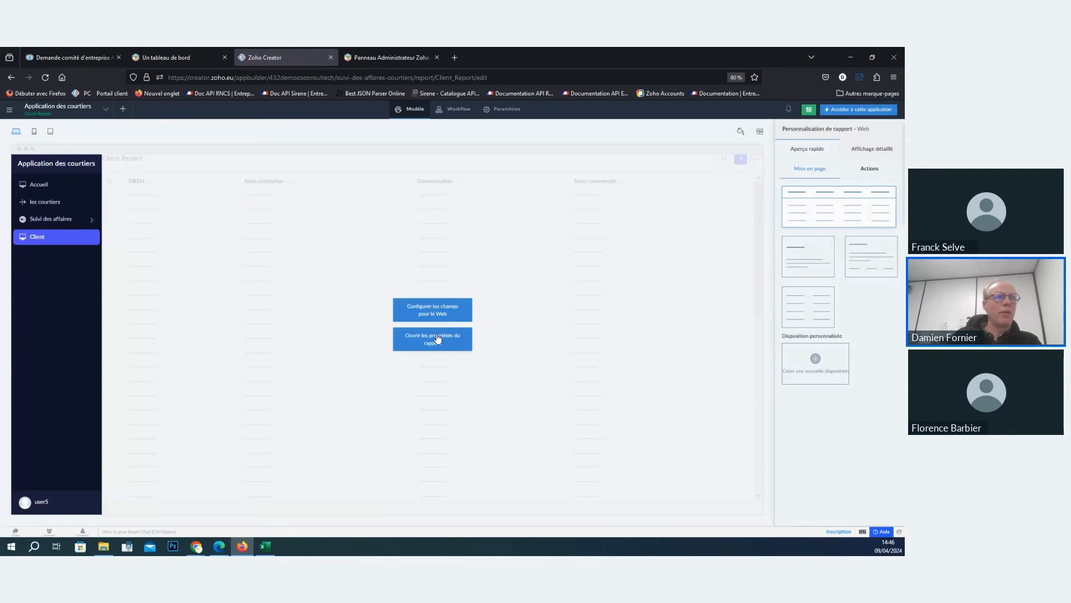
click(869, 151)
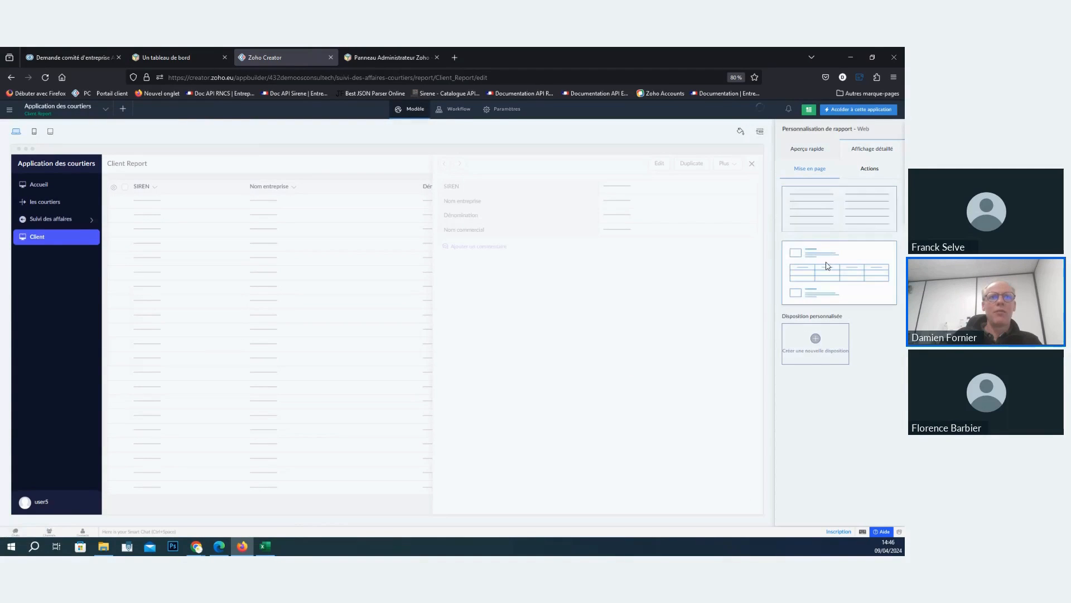
click(828, 270)
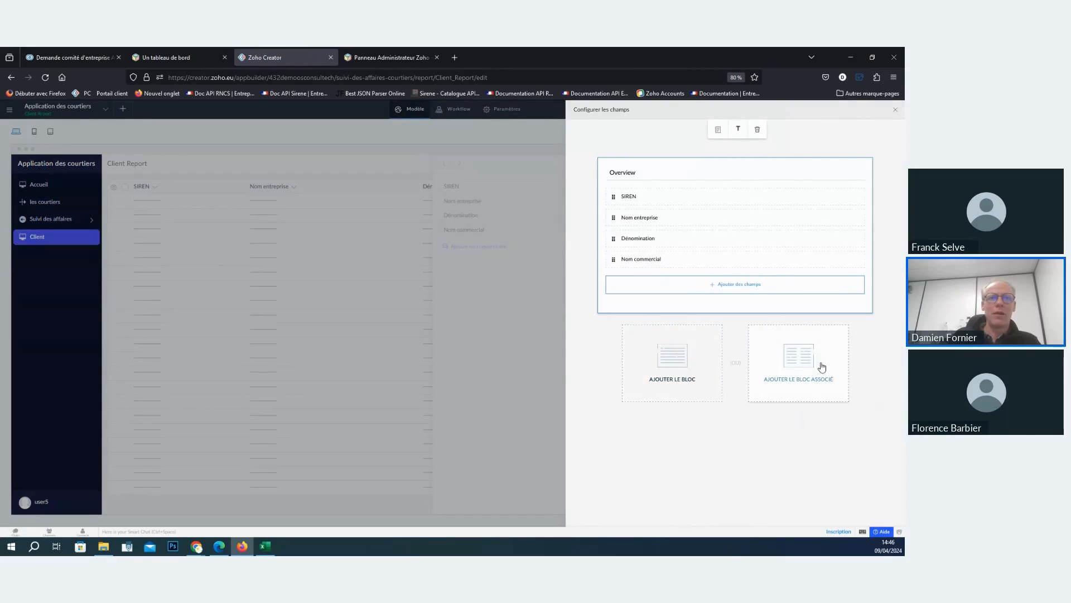
- Add another ordinary field block to the Client Report's detailed layout
click(662, 369)
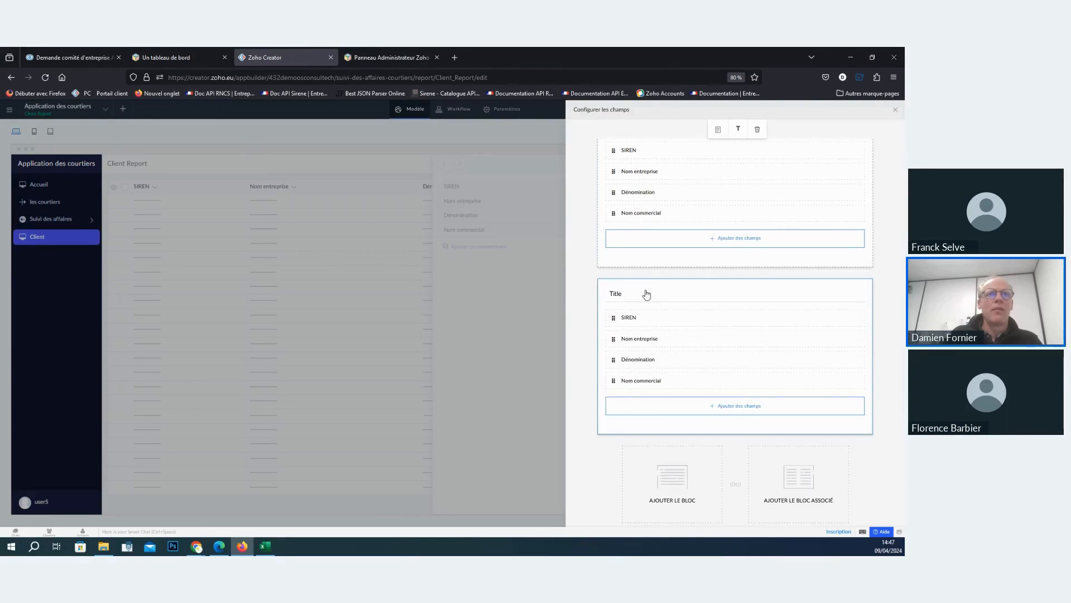
scroll(725, 345, up, 1)
scroll(737, 483, down, 1)
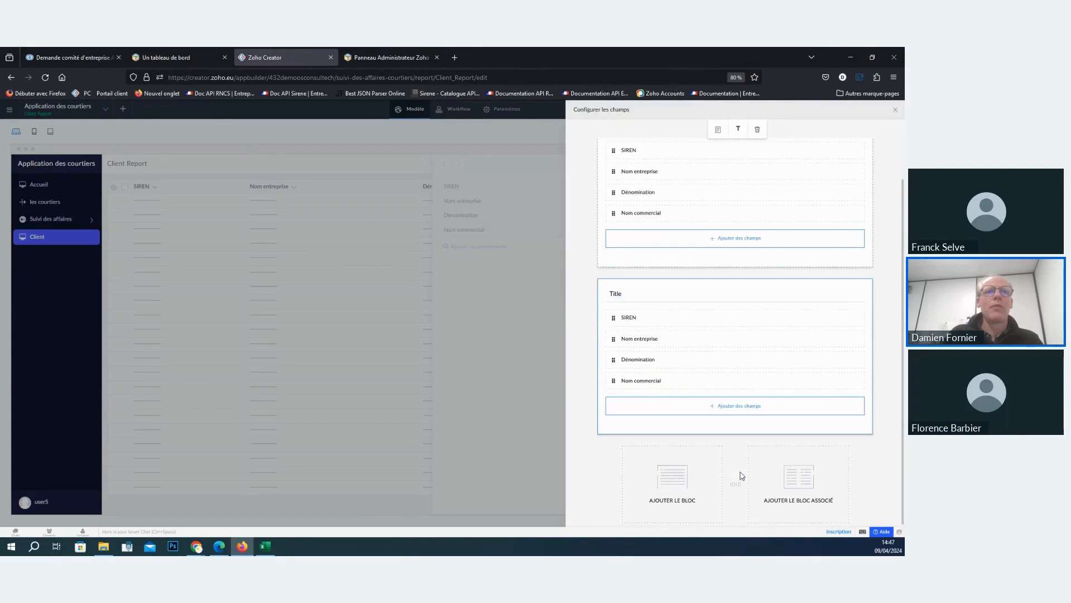
- Add a related block to the detailed layout using the relation Client (Suivi des affaires)
click(803, 490)
click(479, 316)
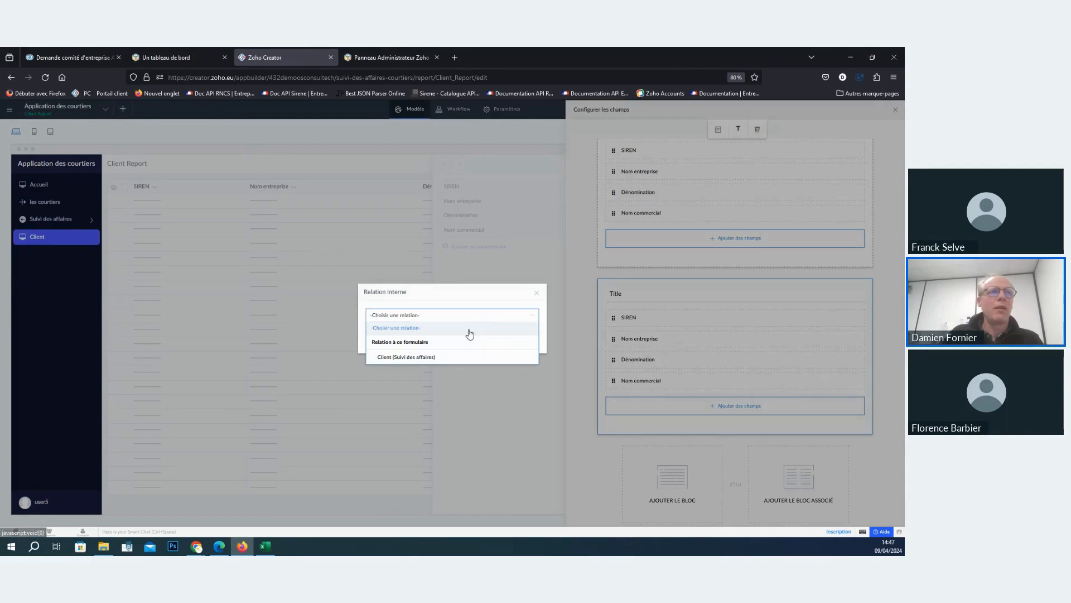
click(443, 356)
click(441, 346)
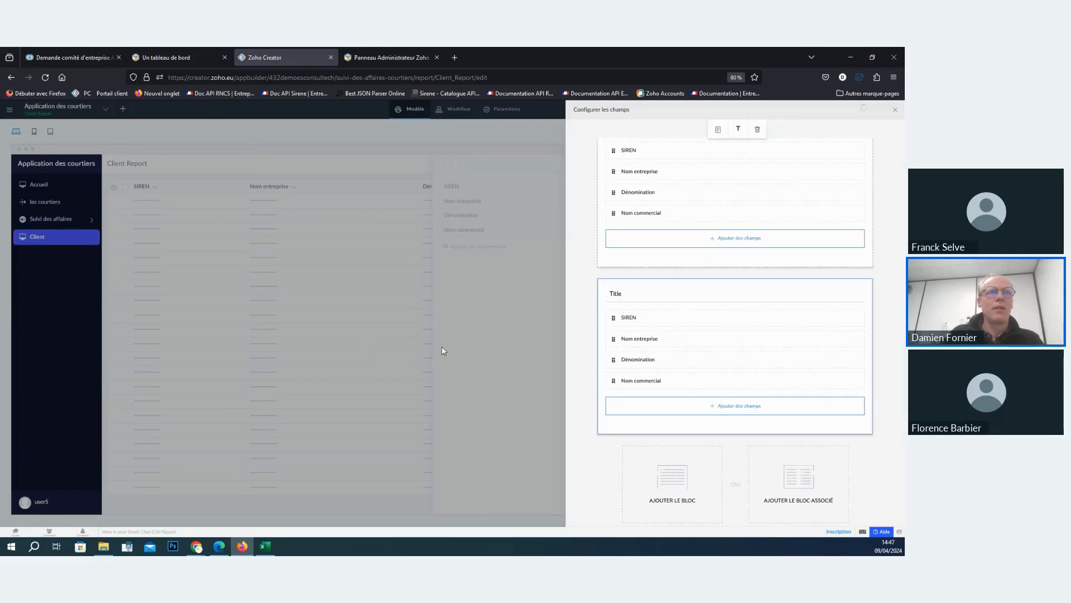
scroll(771, 406, down, 5)
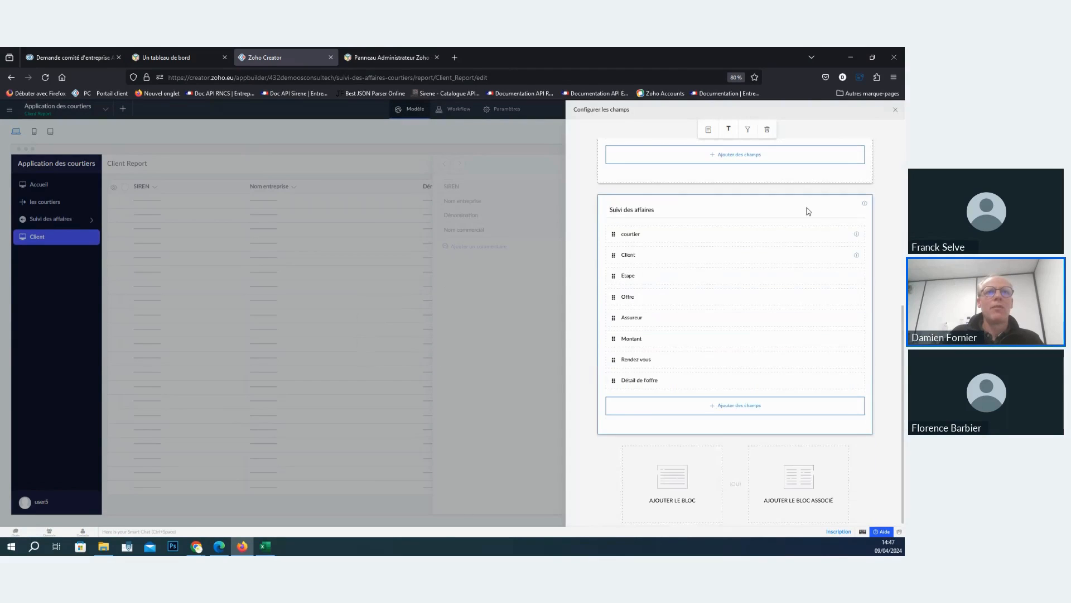
- Delete the extra Title block from the detailed layout and close the field configuration
scroll(808, 210, up, 2)
scroll(850, 211, up, 1)
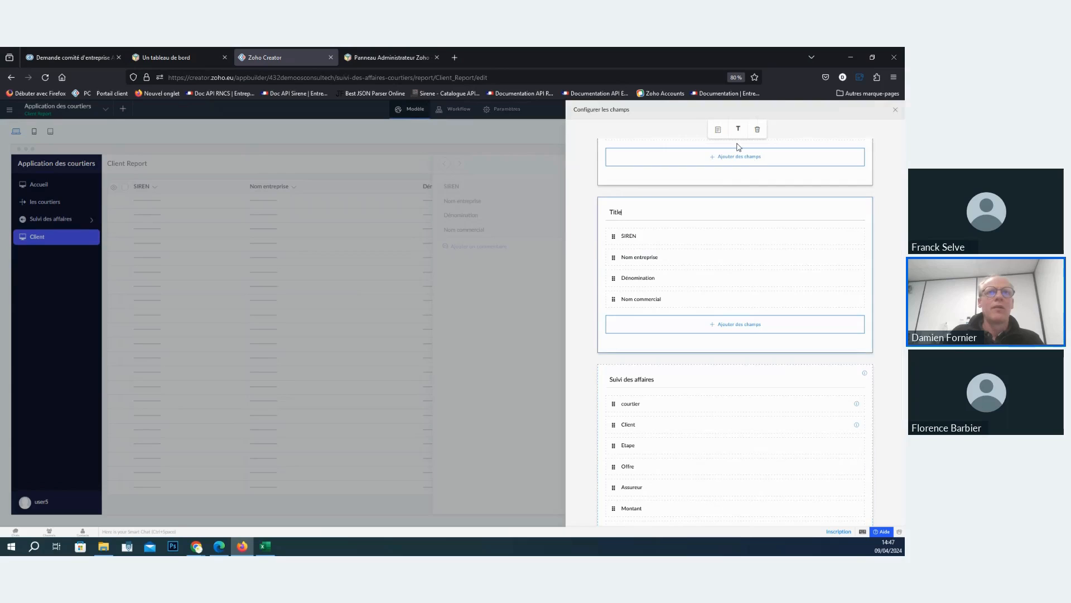
scroll(776, 265, down, 3)
scroll(702, 295, up, 2)
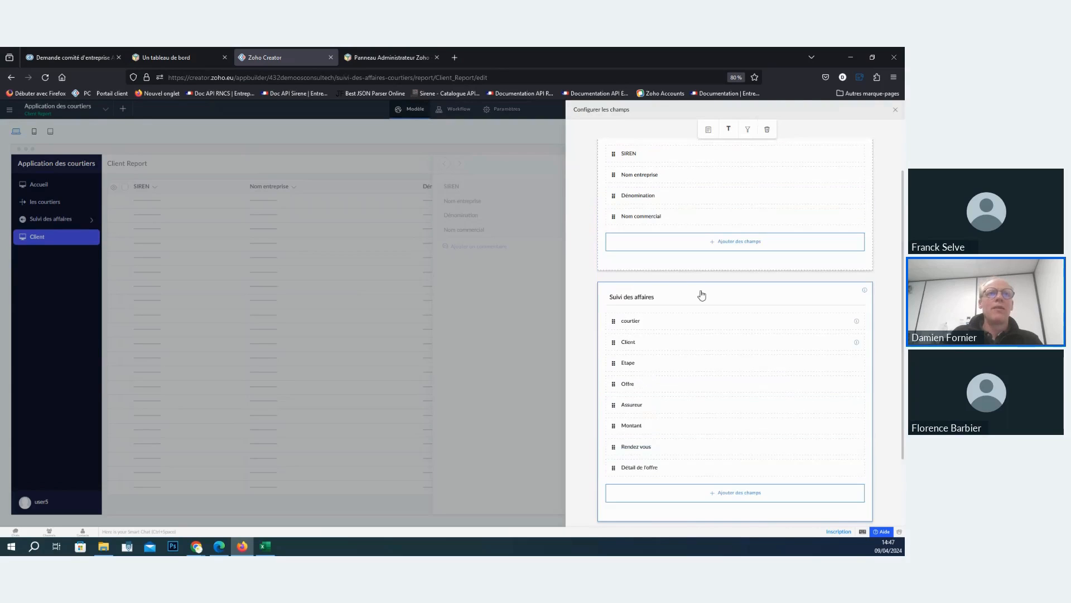
click(895, 109)
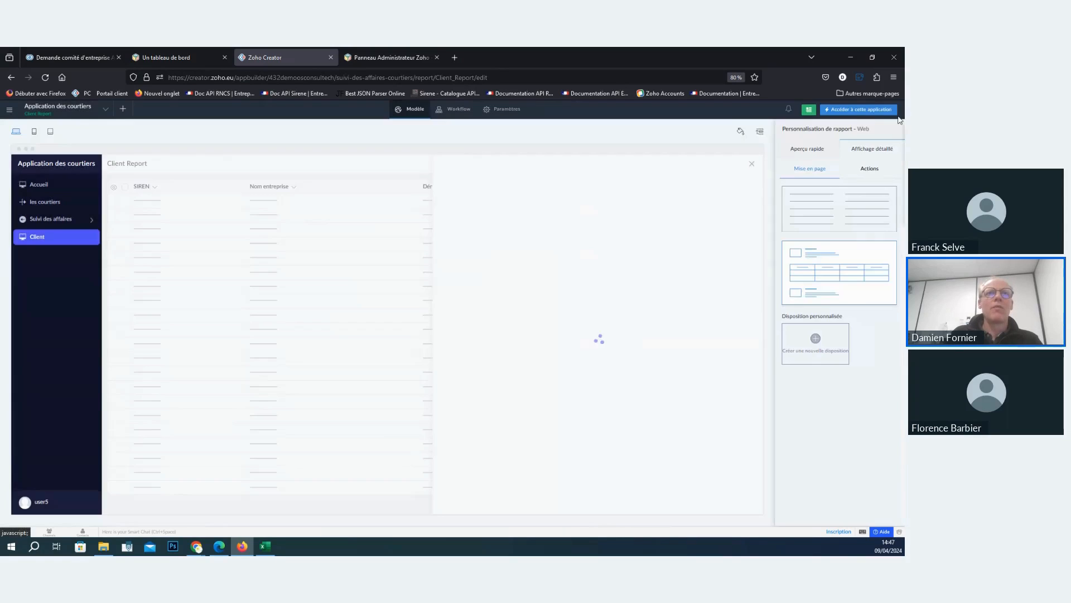
- Access the live application and view the detailed record of client DAVIDSON SI NORD to check its blocks
click(868, 110)
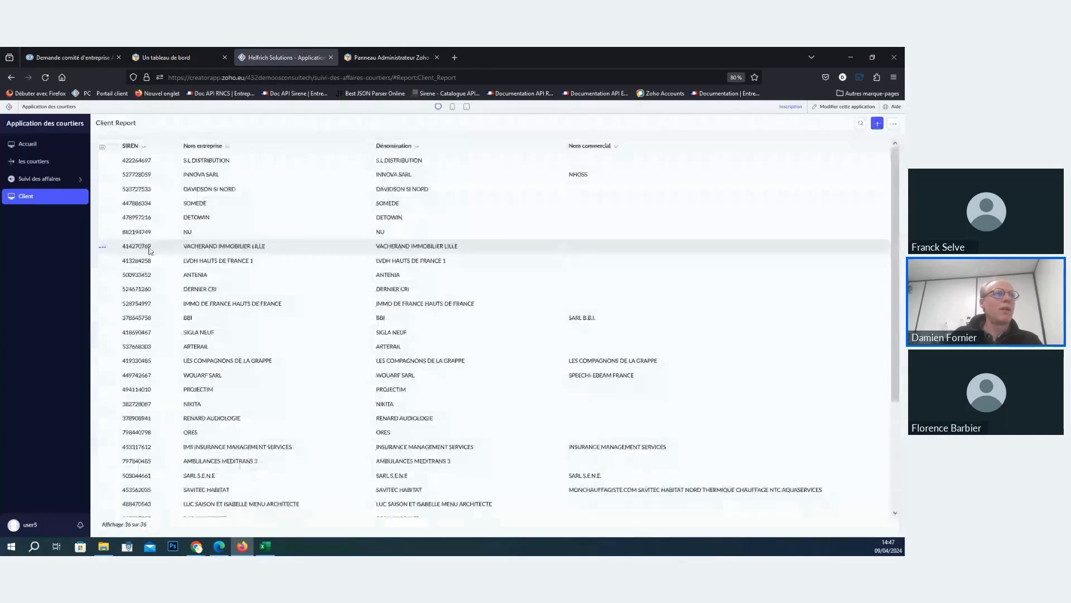
click(148, 192)
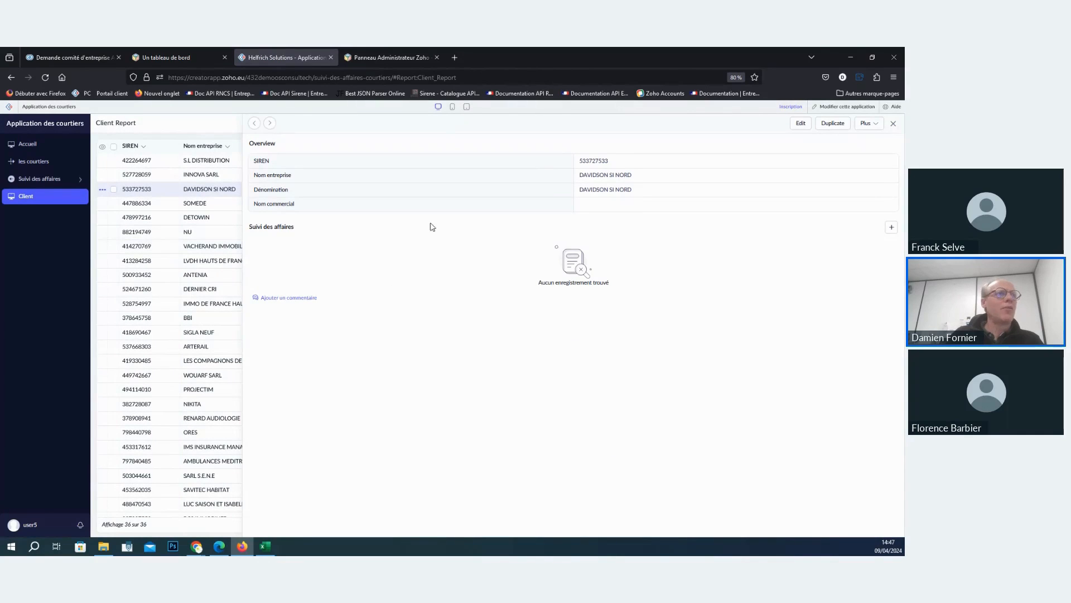
click(893, 125)
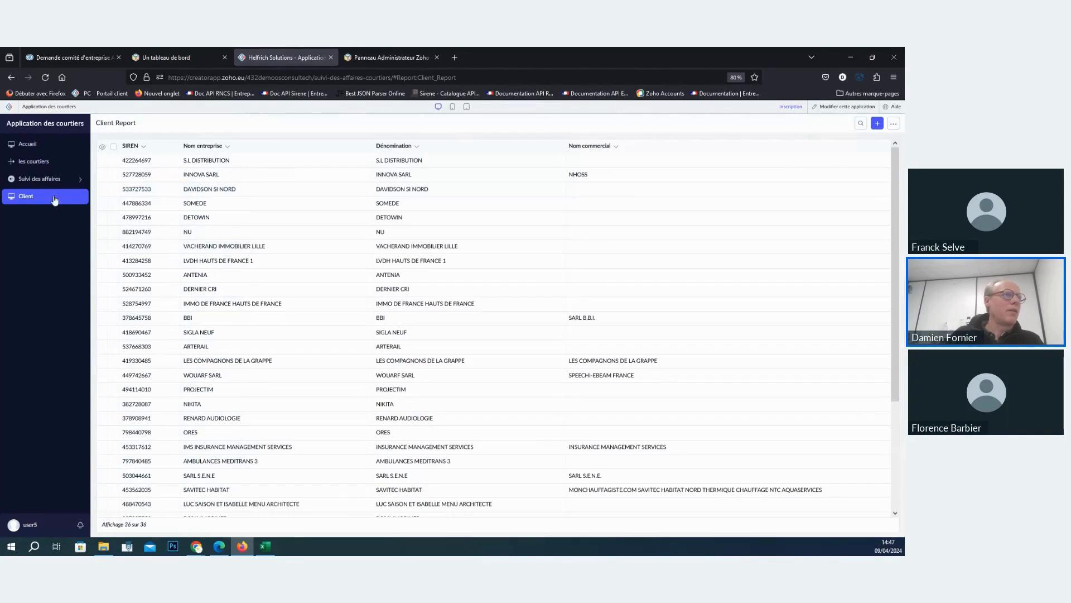
- Open les courtiers Report for editing and configure the fields of its block-based detailed layout
click(45, 162)
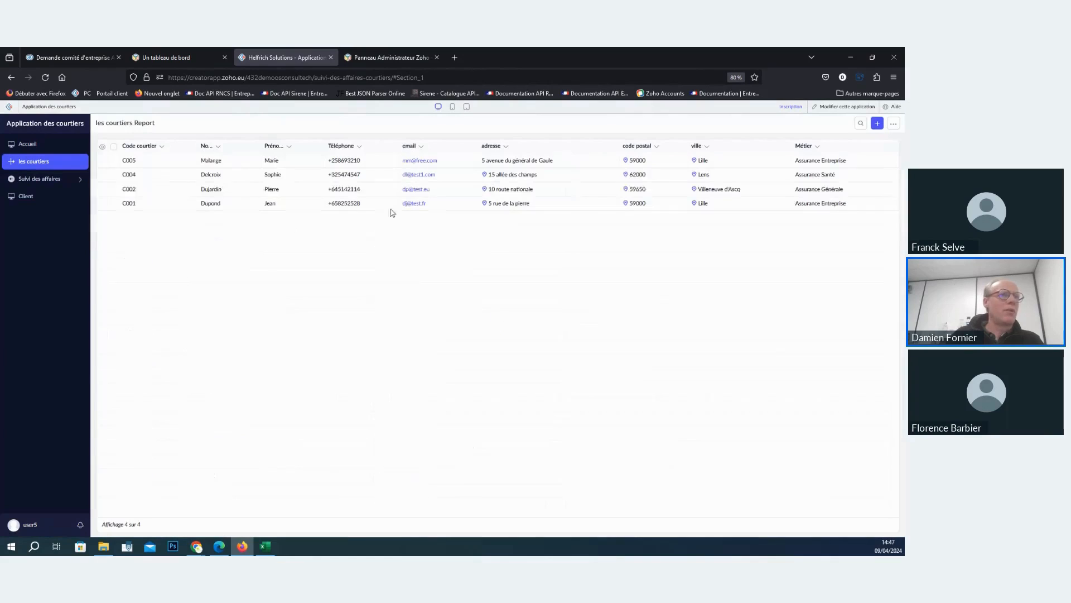
click(845, 107)
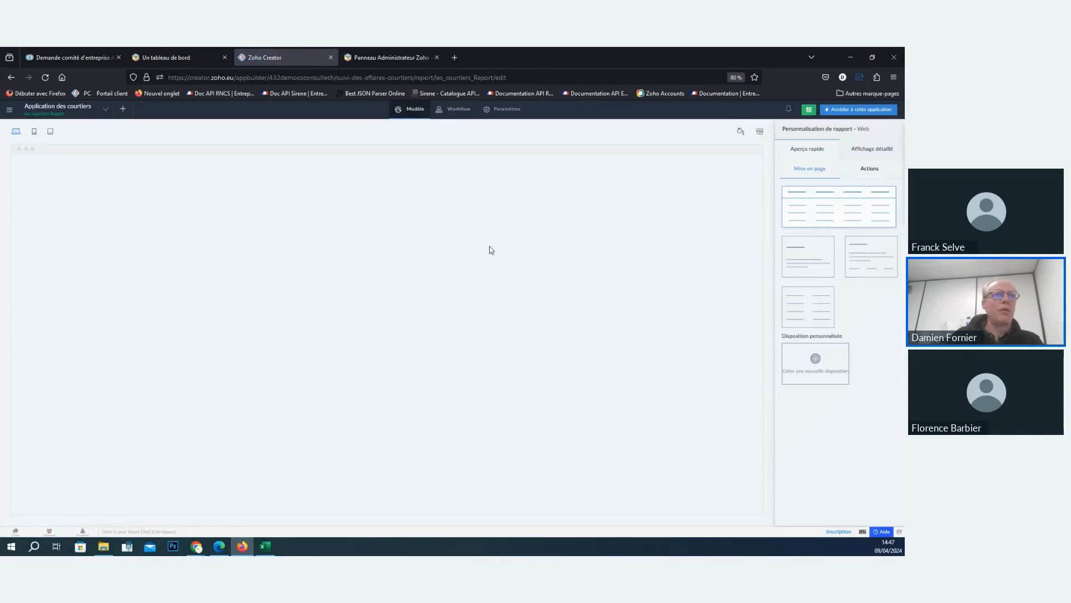
click(872, 150)
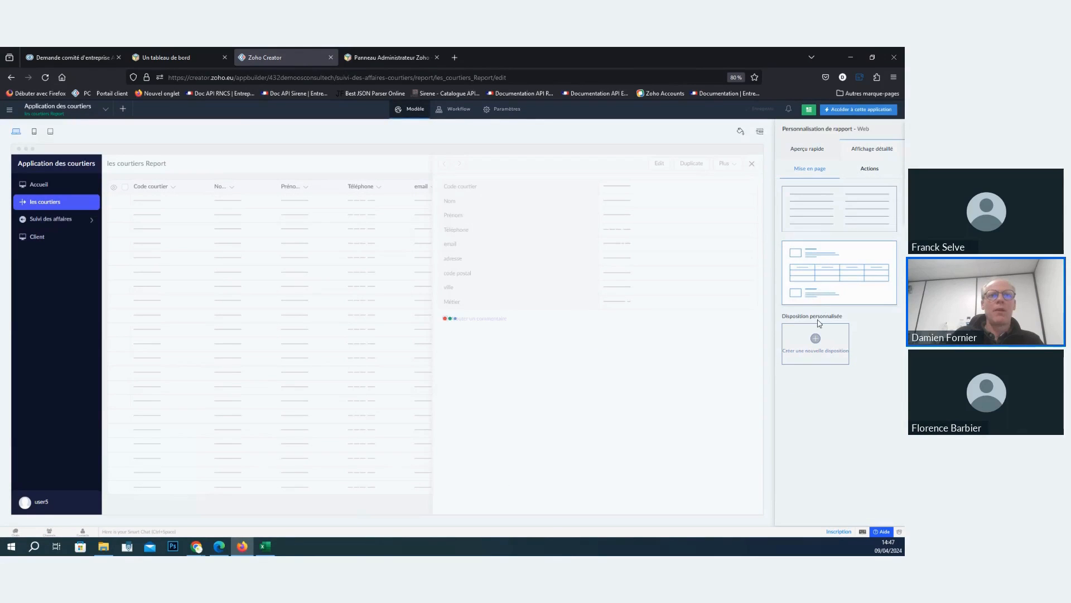
click(819, 324)
scroll(742, 443, down, 3)
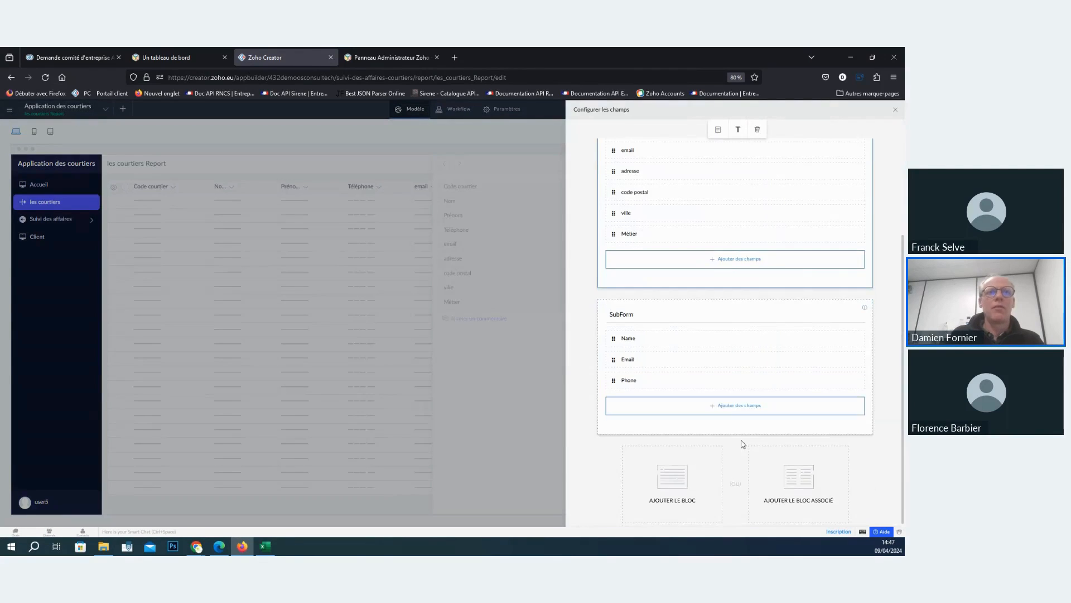
- Rename the Overview block of the detailed layout as Courtier
click(646, 312)
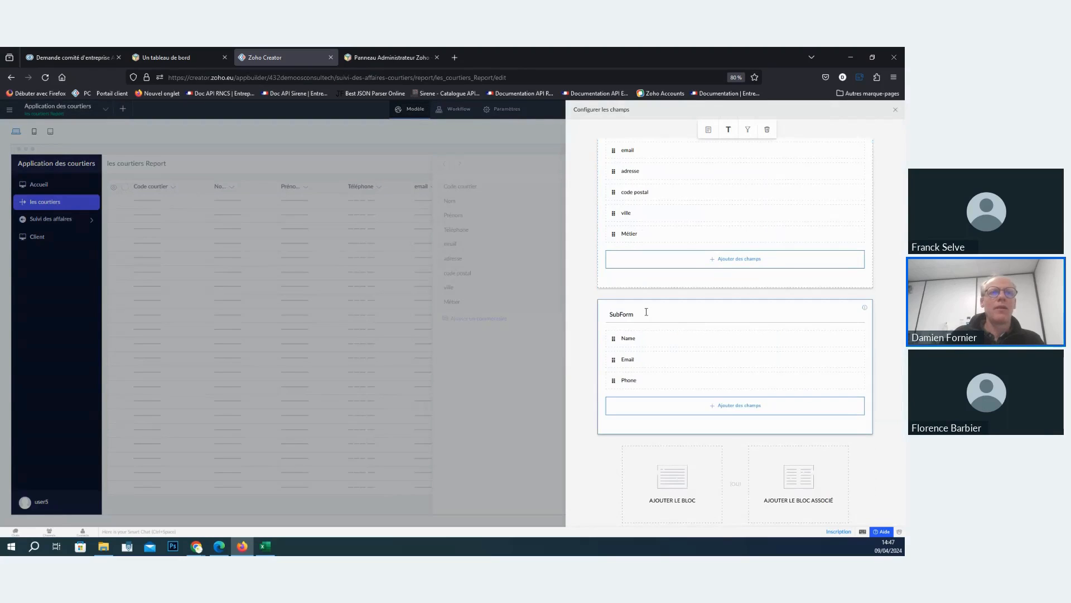
scroll(703, 215, up, 4)
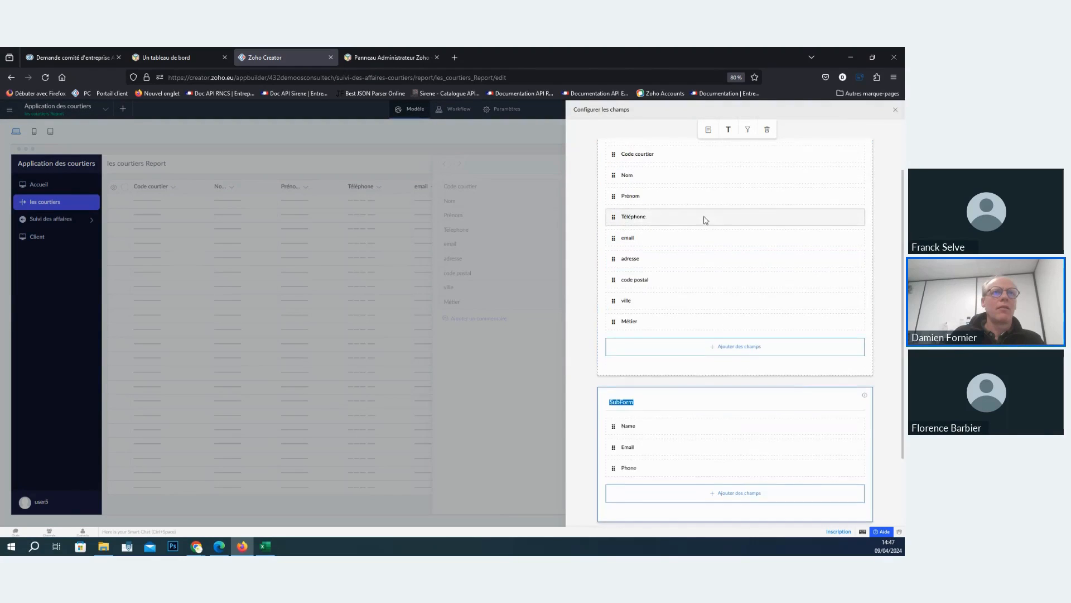
click(641, 172)
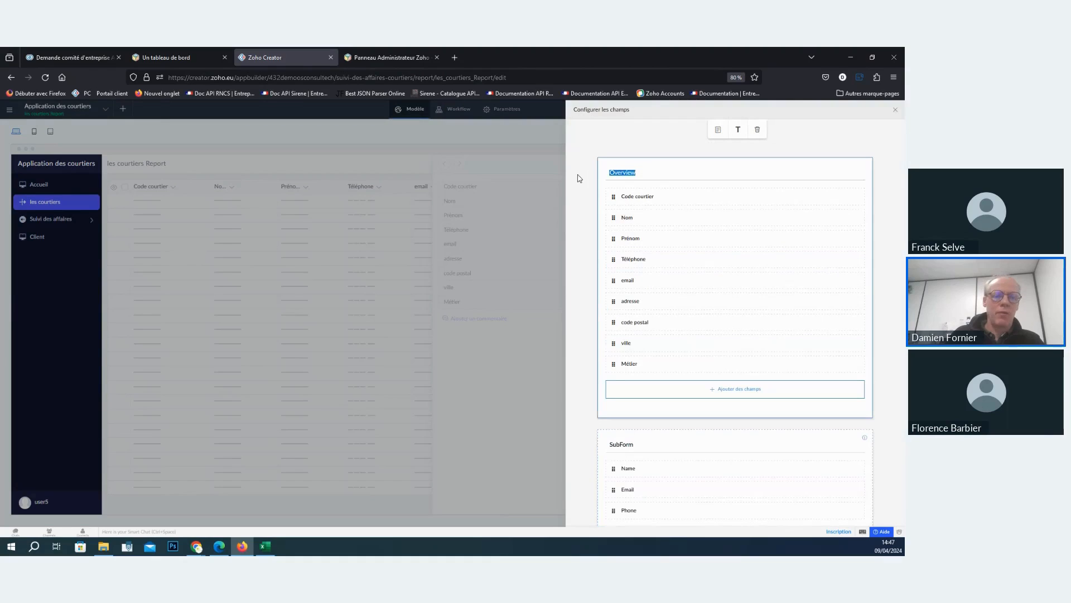
text(Courtier)
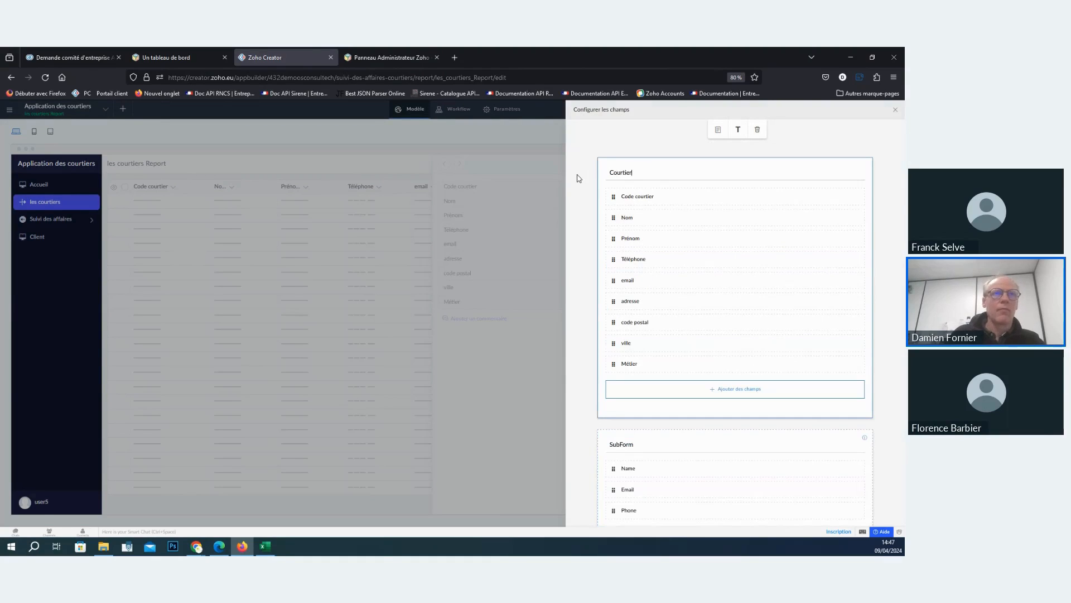
scroll(641, 443, down, 2)
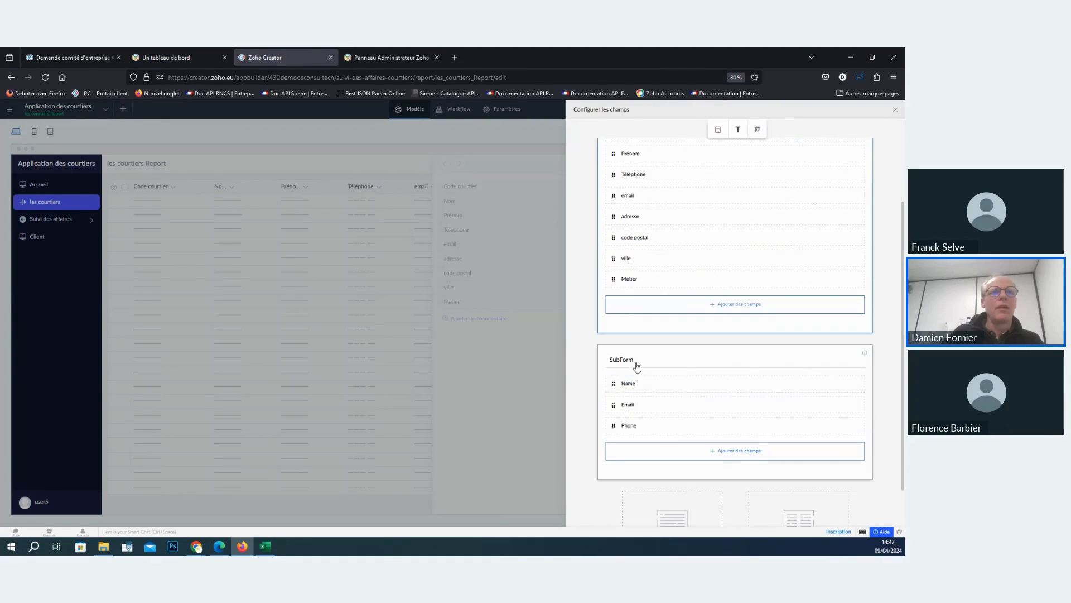
- Add a related block to the detailed layout based on the courtier (Suivi des affaires) relation
click(637, 366)
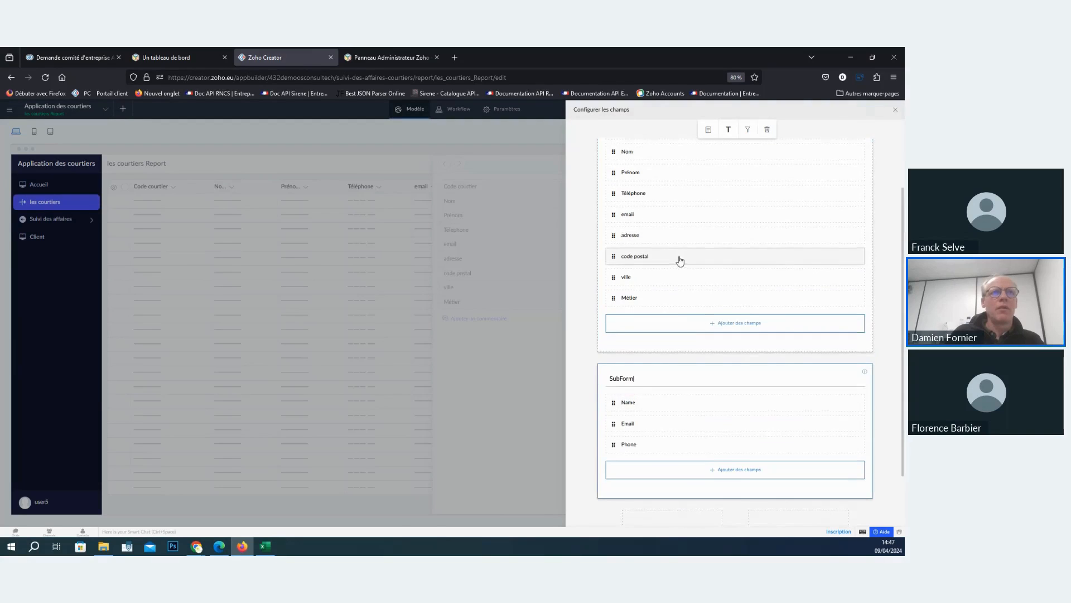
scroll(692, 301, down, 3)
click(792, 487)
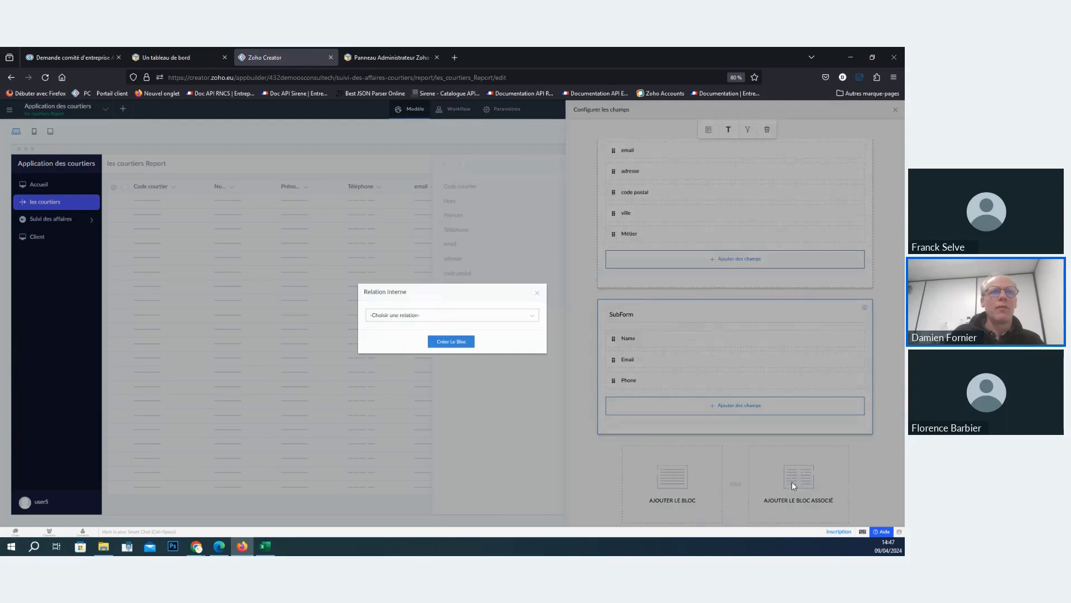
click(448, 314)
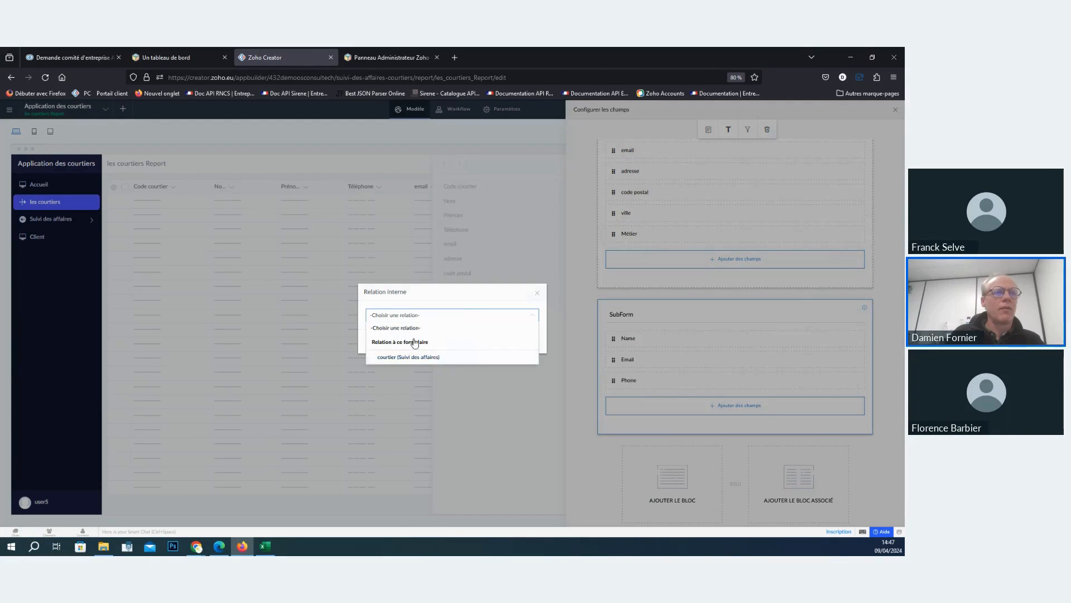
click(418, 356)
click(452, 343)
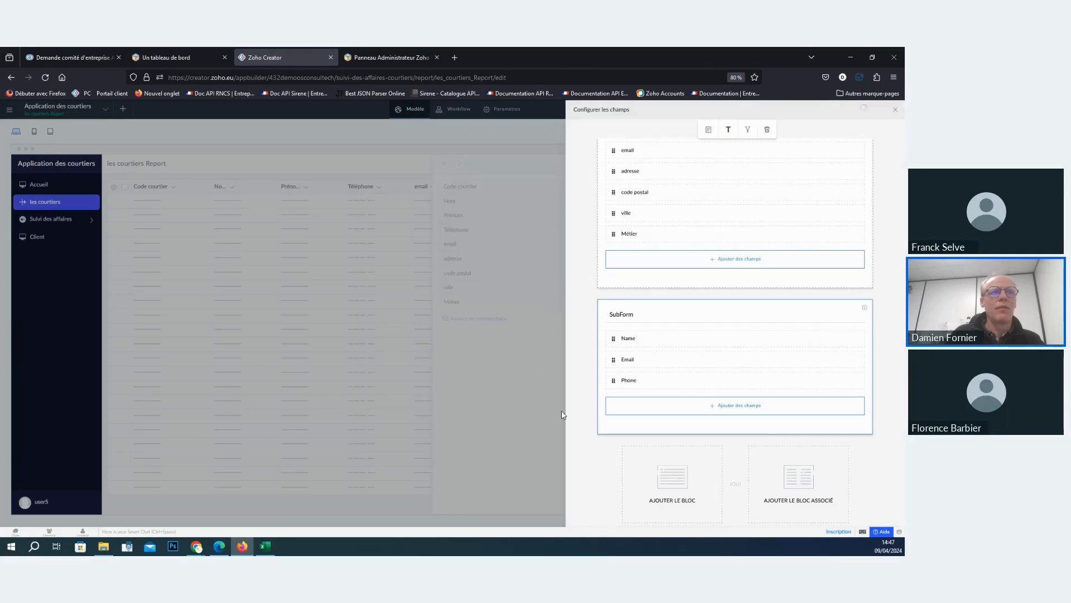
scroll(769, 422, down, 5)
scroll(772, 413, up, 2)
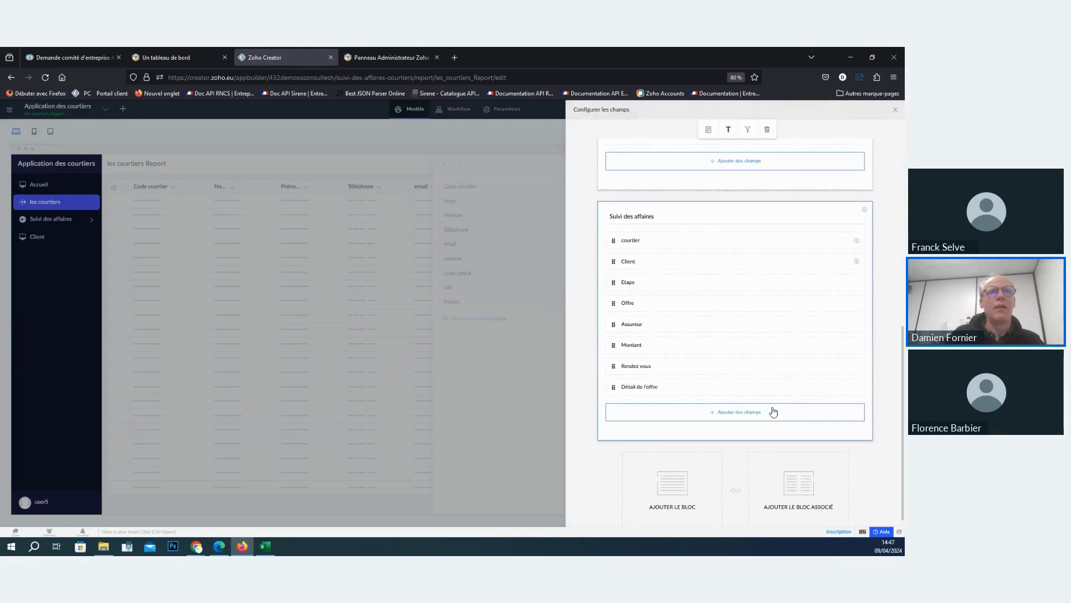
- Delete the SubForm block from the detailed layout, keeping the Suivi des affaires block
scroll(725, 245, up, 1)
click(763, 225)
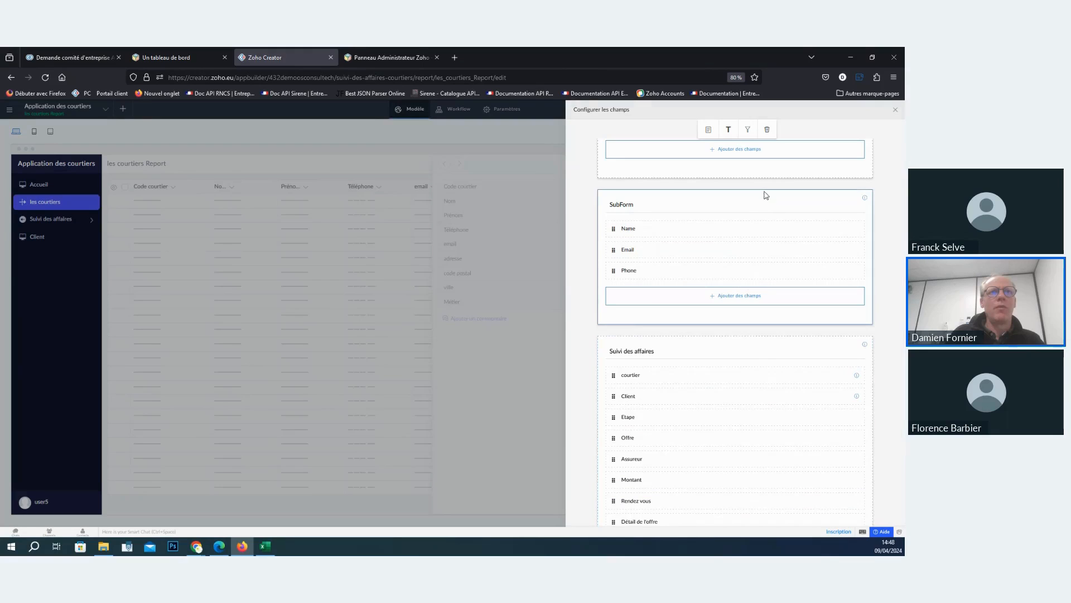
click(768, 137)
click(760, 395)
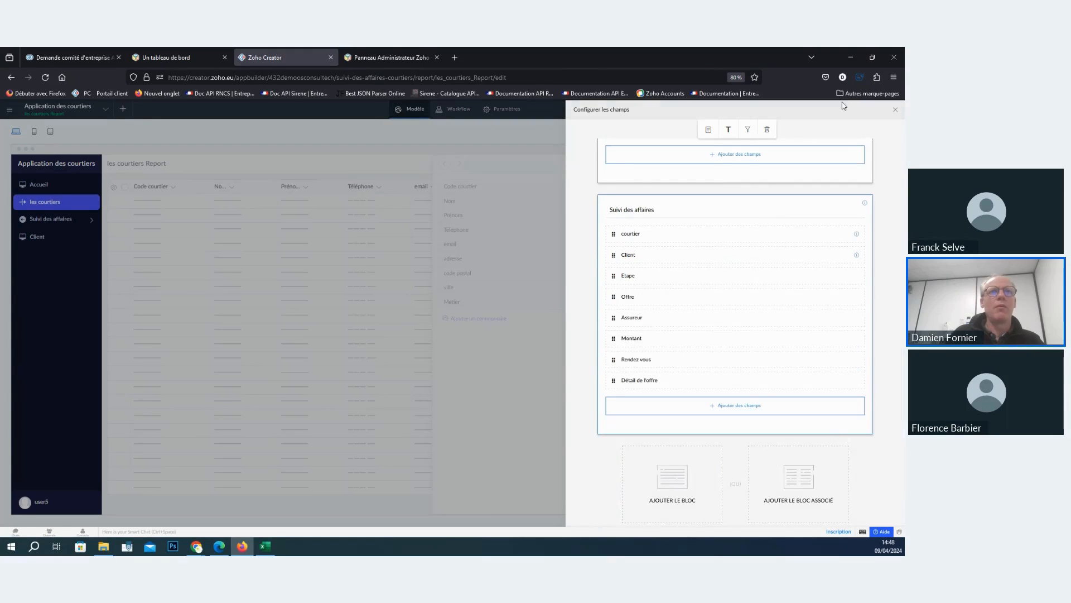
- Close the field configuration, access the live application and check the blocks in the third listed broker's detailed record
click(895, 110)
click(876, 114)
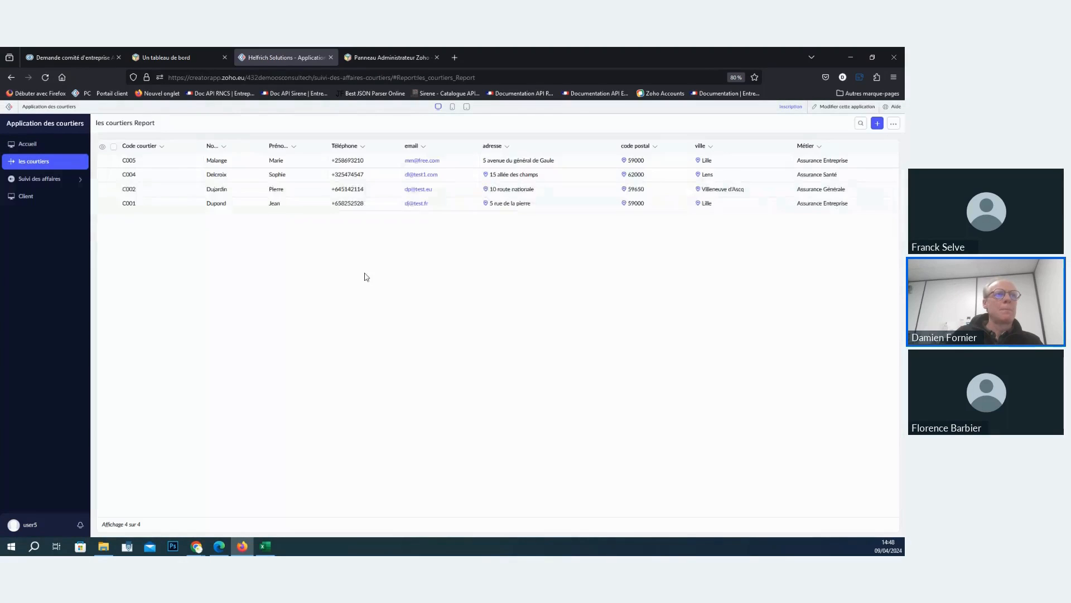
click(297, 189)
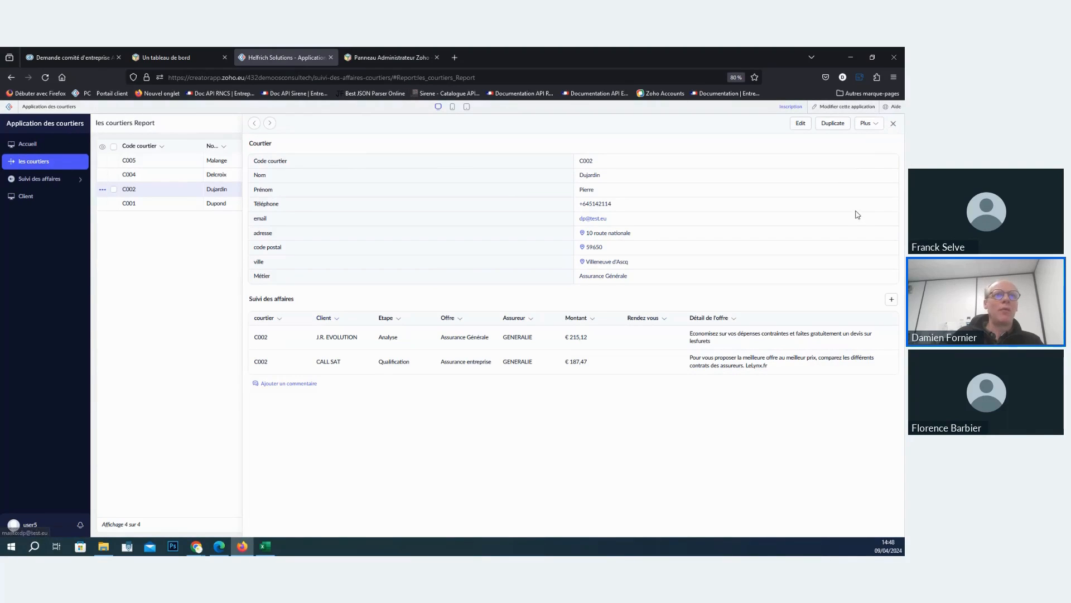
click(893, 125)
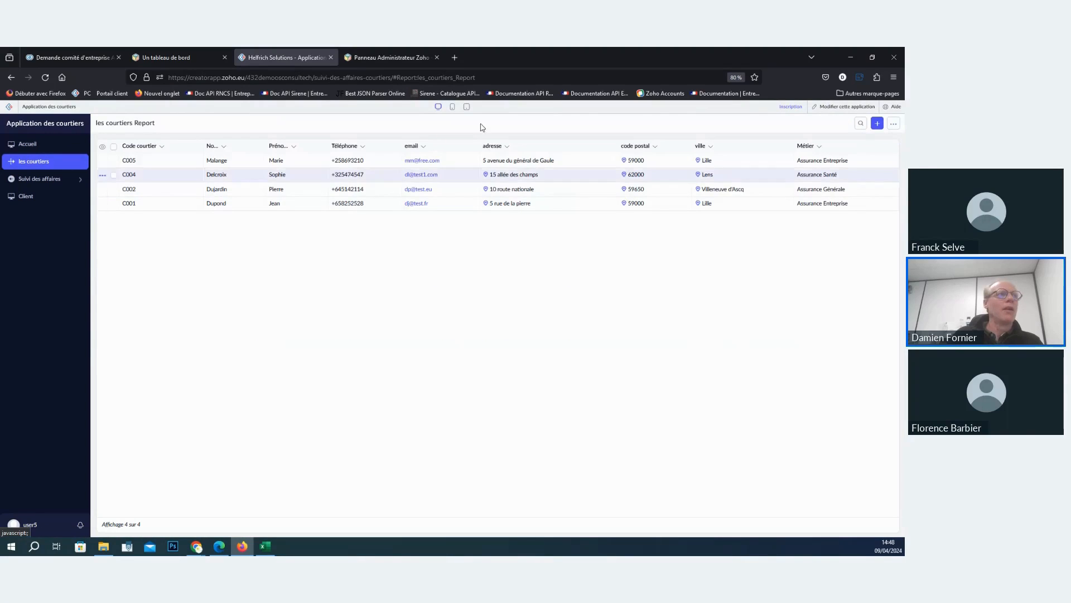
- Open a new account form in Zoho CRM and copy the first listed broker's code from les courtiers Report
click(75, 58)
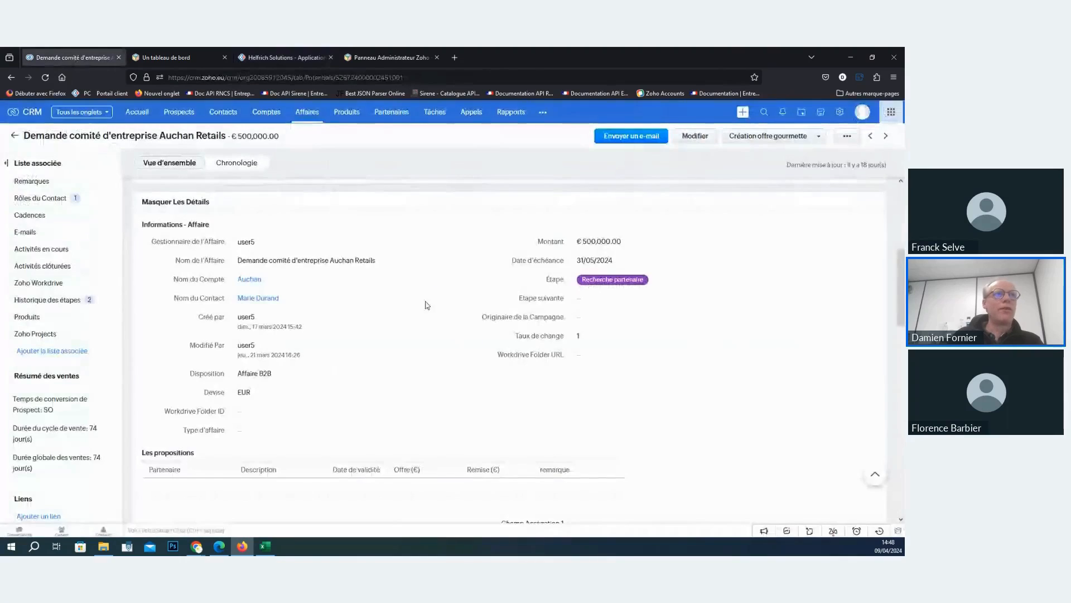
click(223, 116)
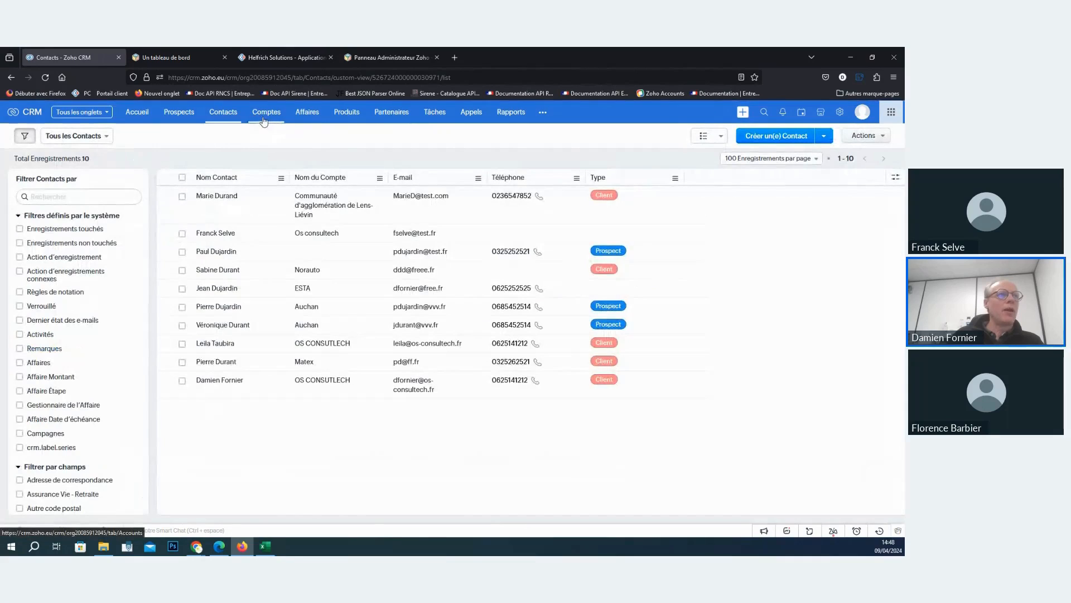
click(265, 119)
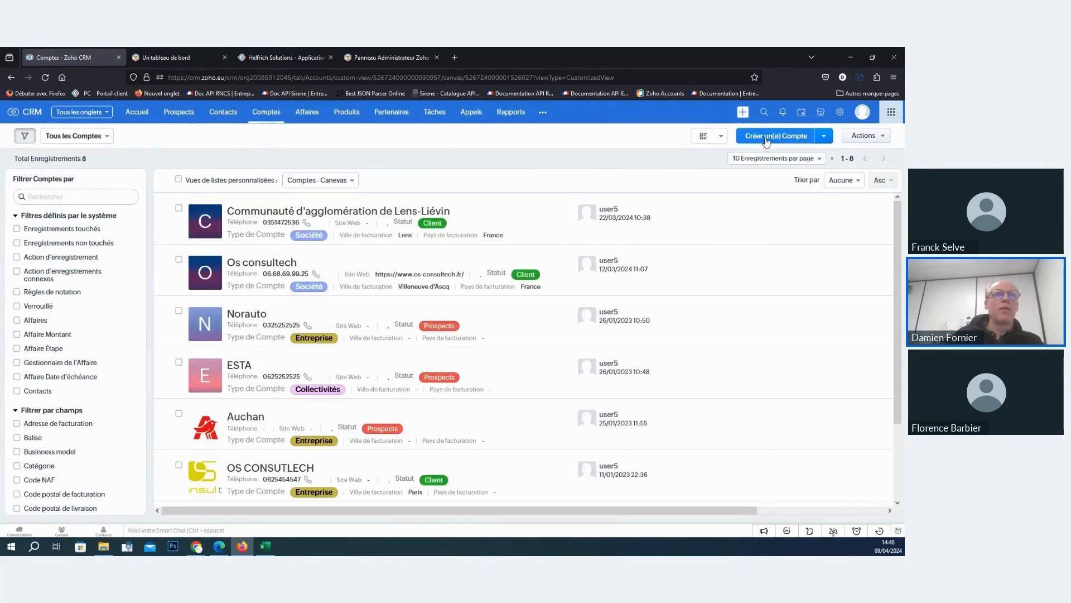
click(770, 138)
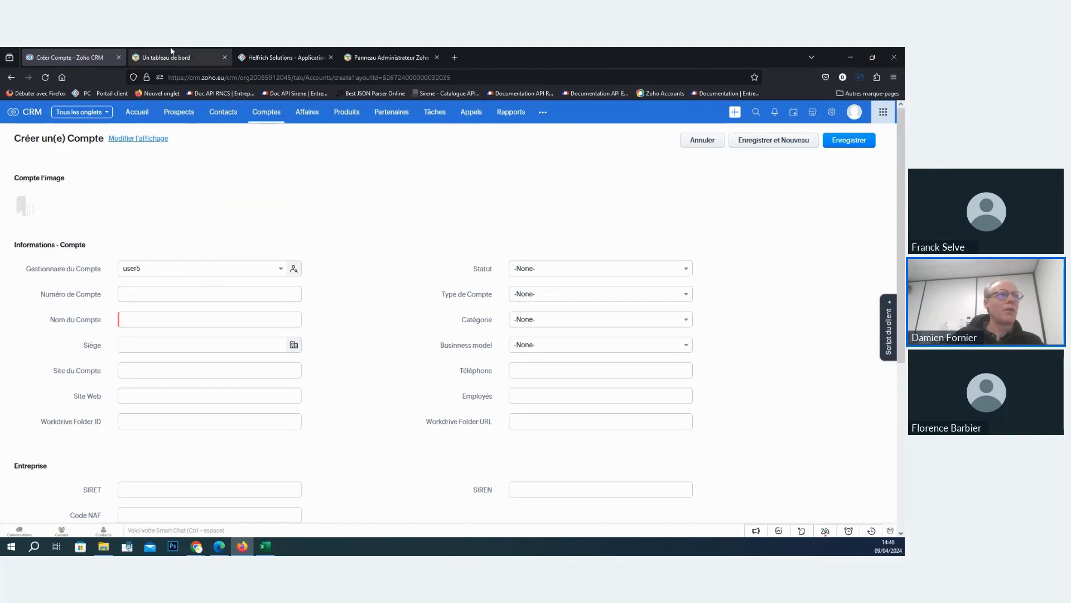
click(286, 56)
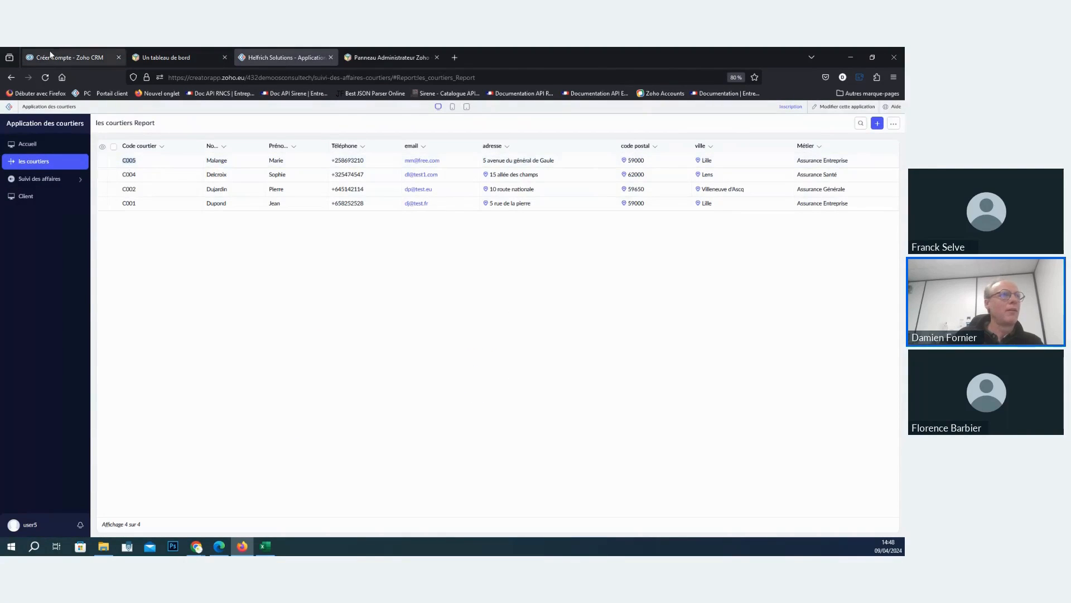
click(67, 57)
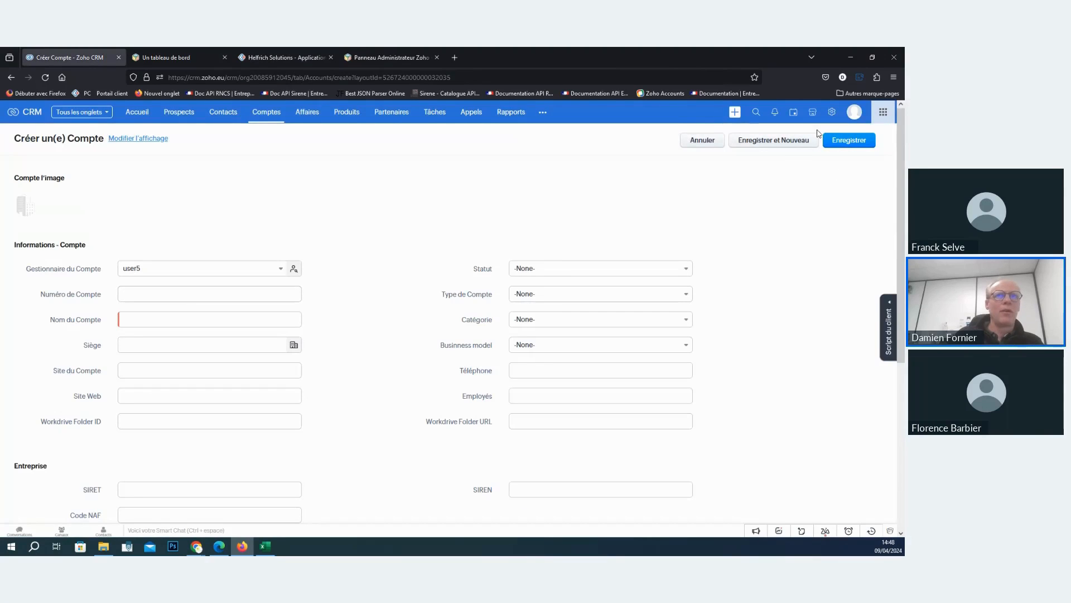
- Add a single-line field named code courtier to the Informations - Compte section of the Comptes module's Standard layout and save the layout
click(832, 113)
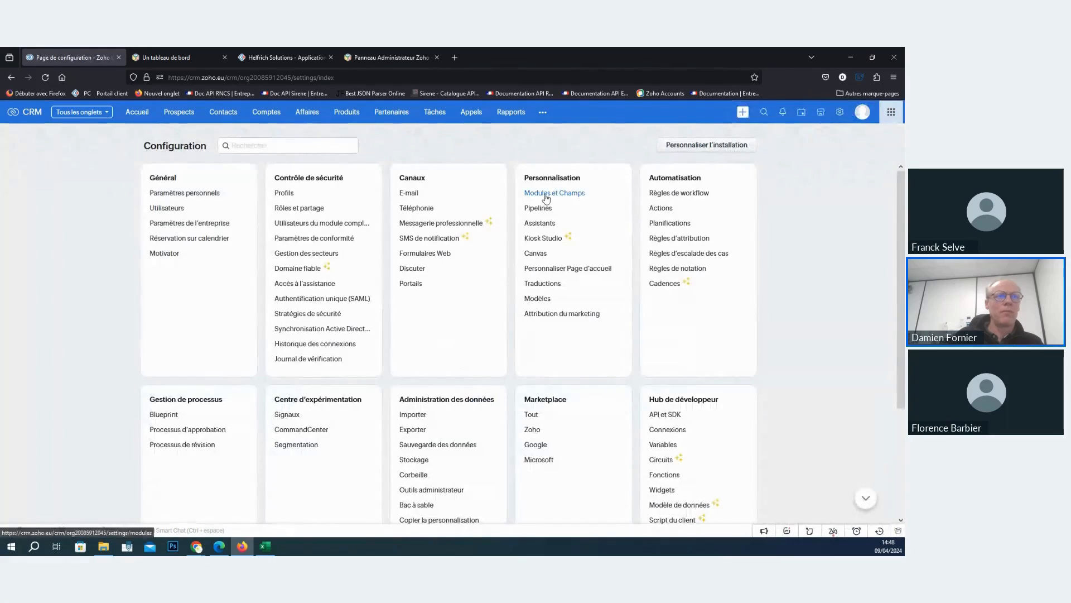
click(537, 195)
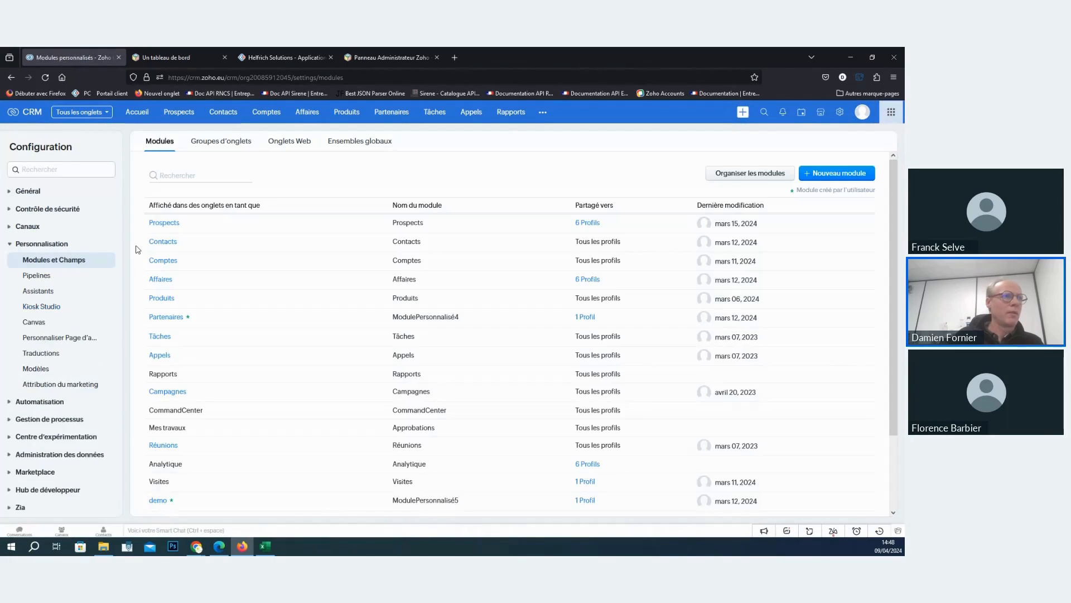
click(166, 267)
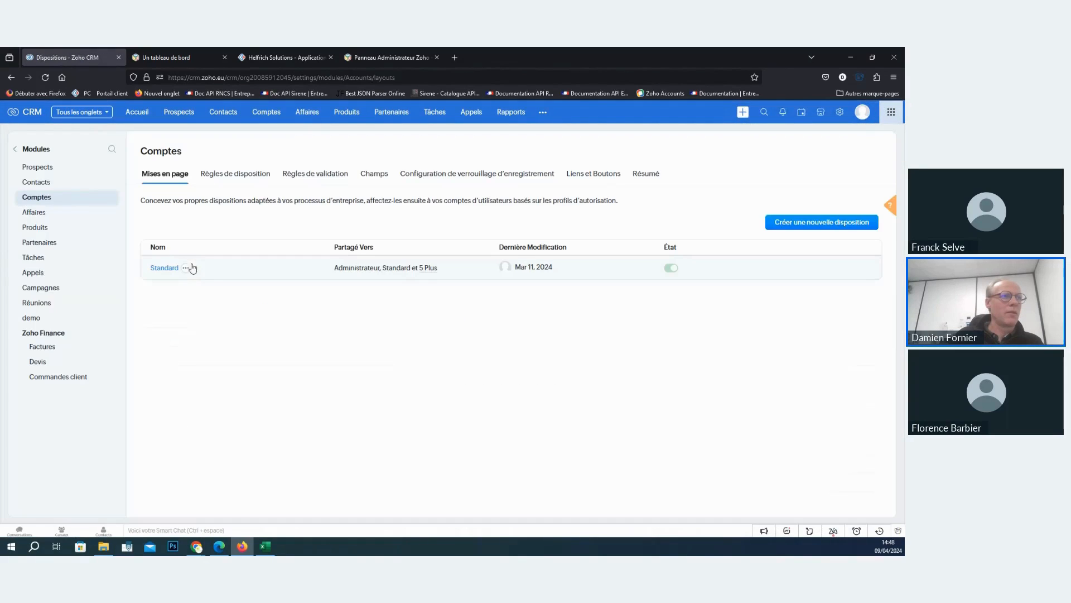
click(165, 271)
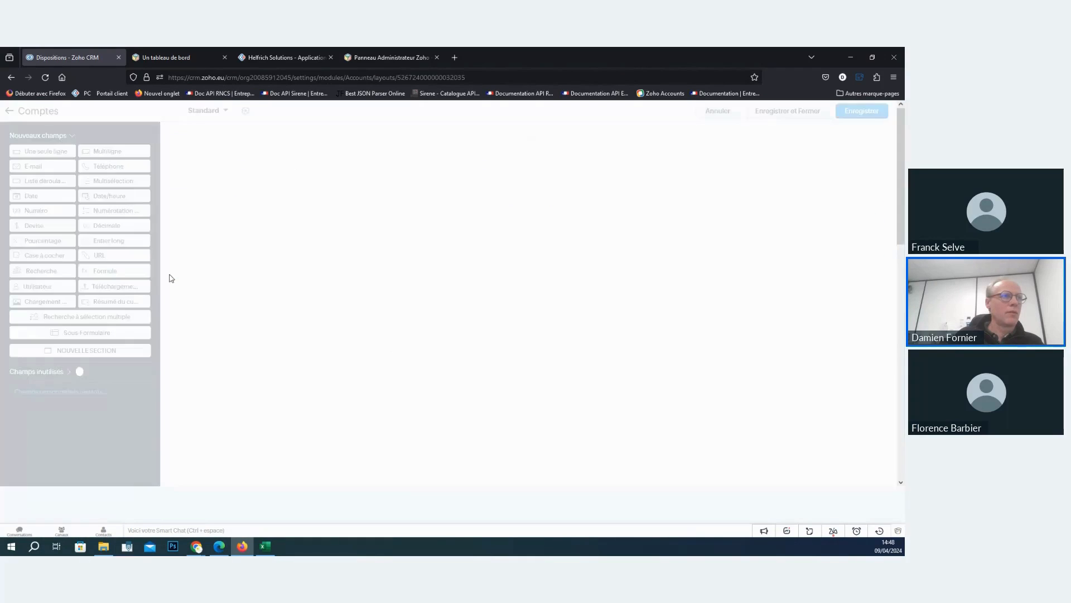
drag(307, 280, 470, 299)
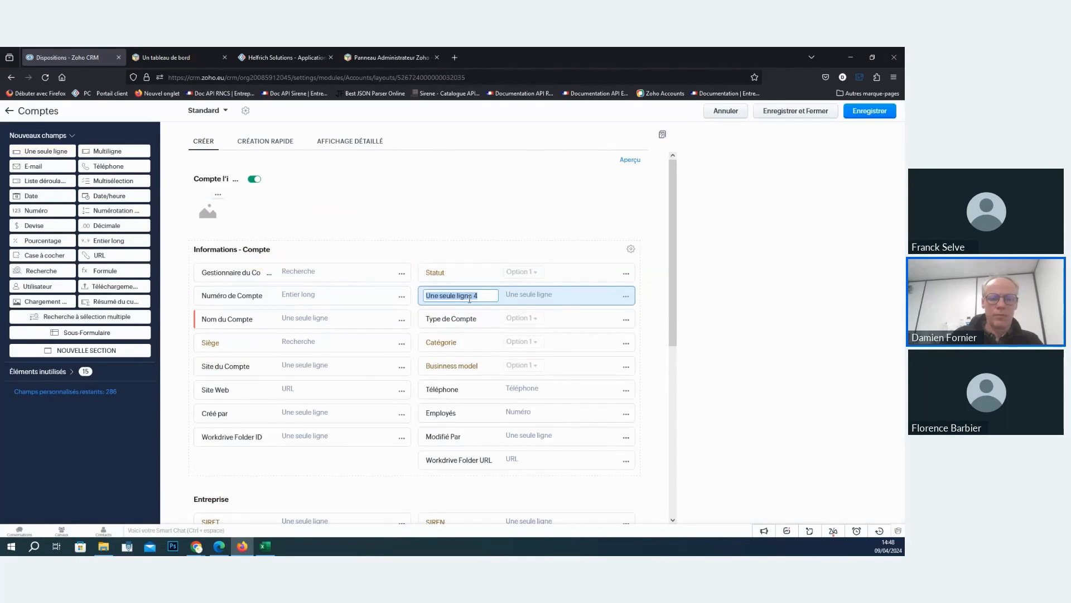
text(code courtier)
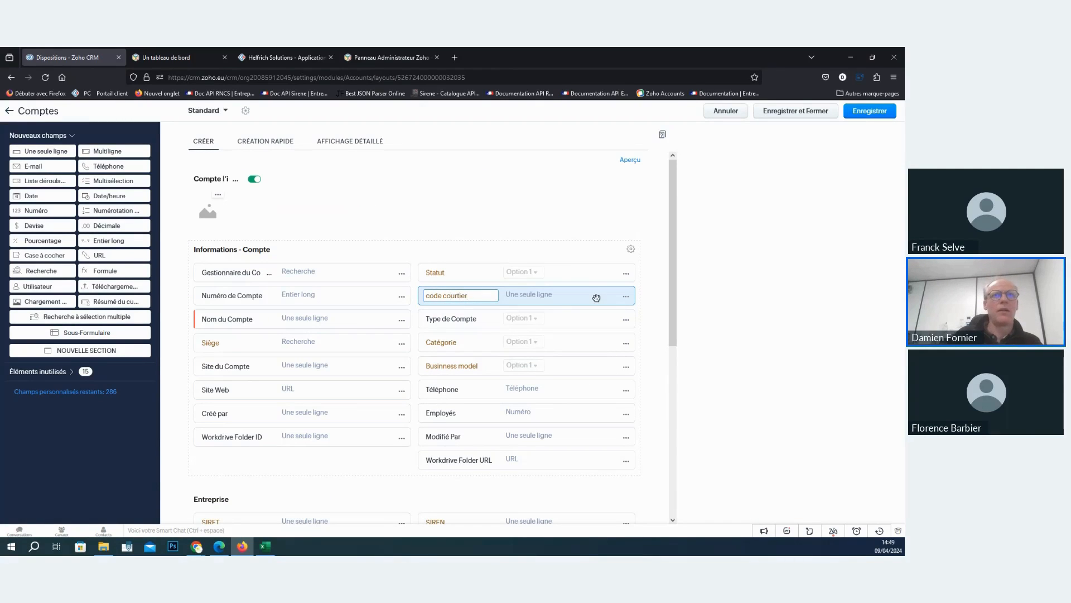
click(775, 267)
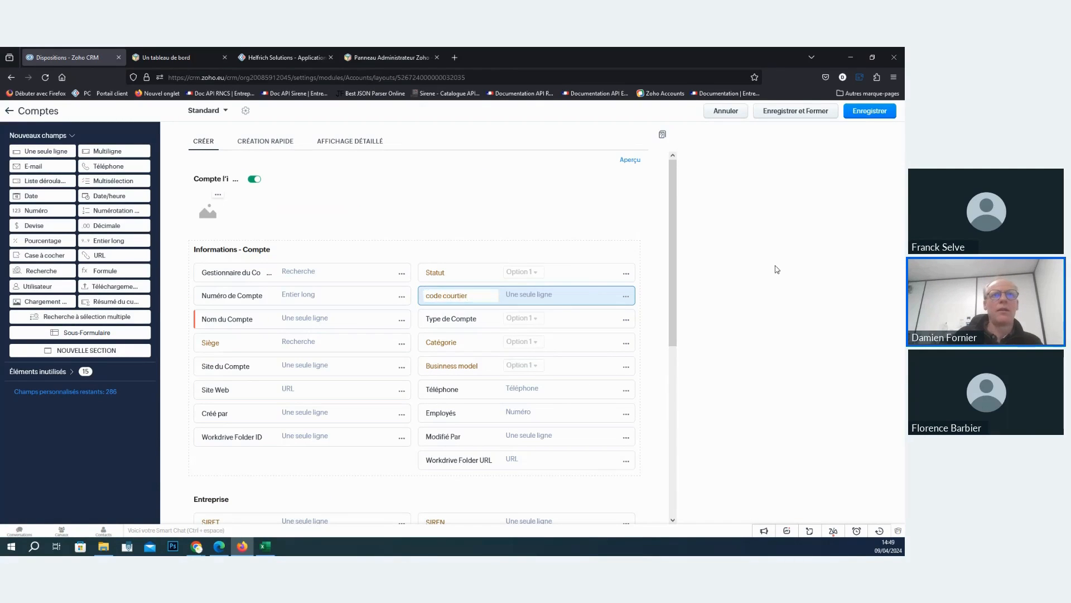
click(861, 111)
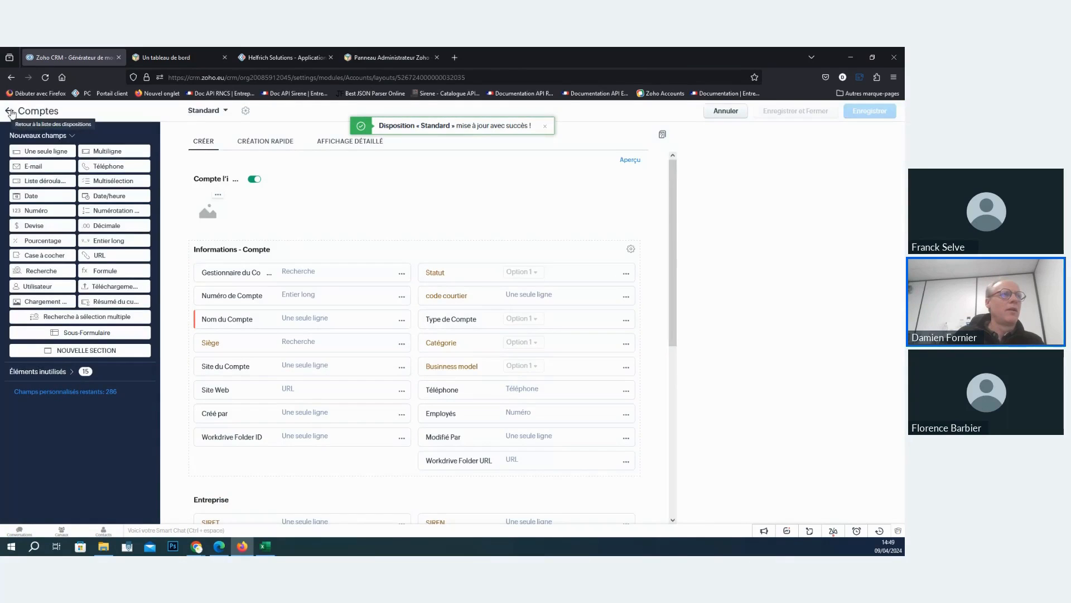
click(11, 110)
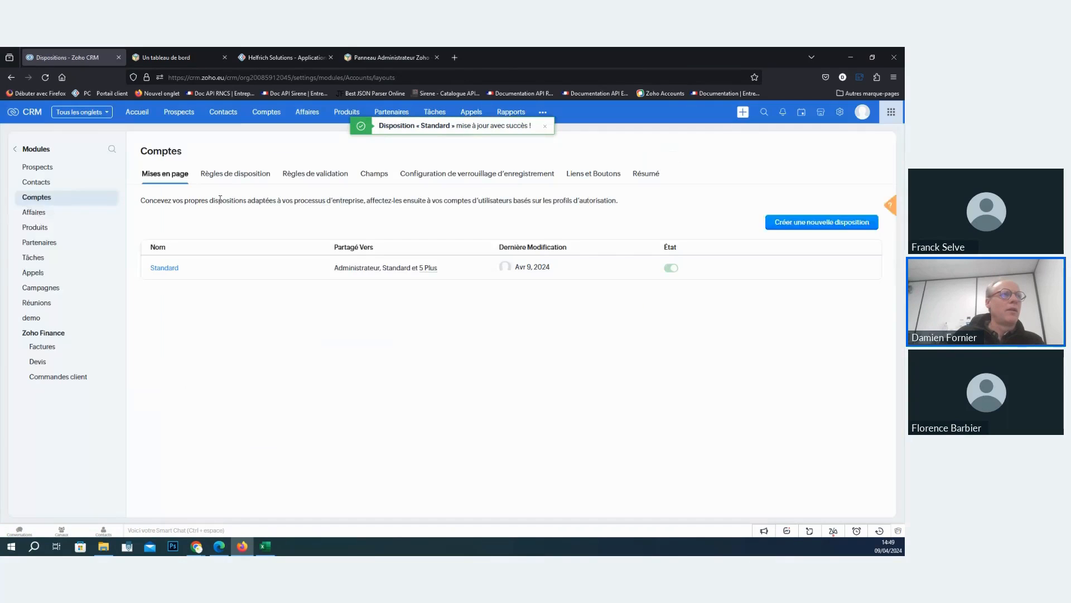
- Start a new account in Comptes and fill its code courtier field with the copied broker code
click(266, 112)
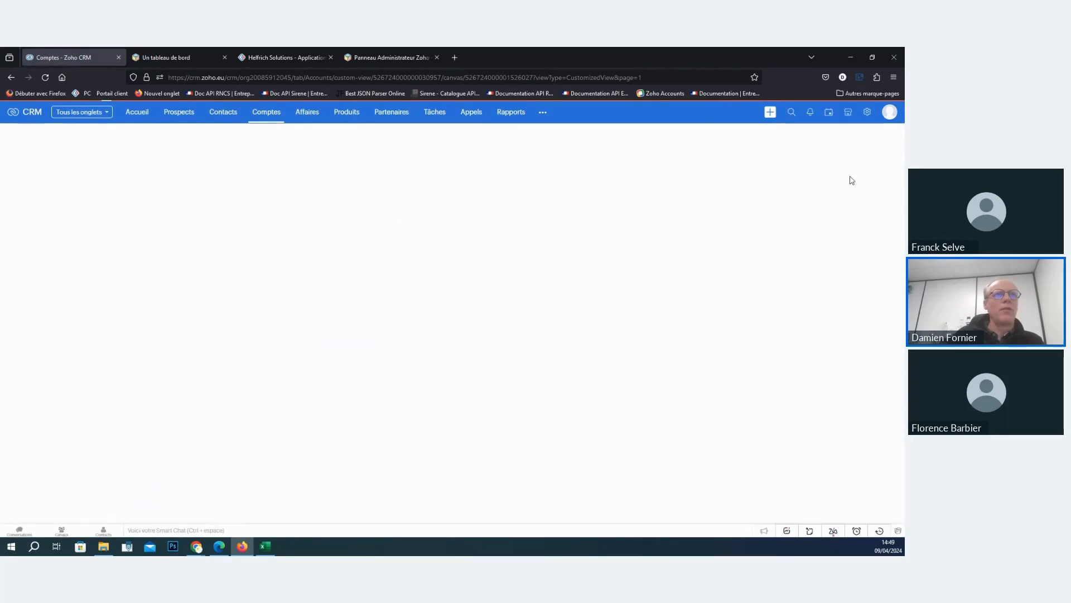
click(770, 141)
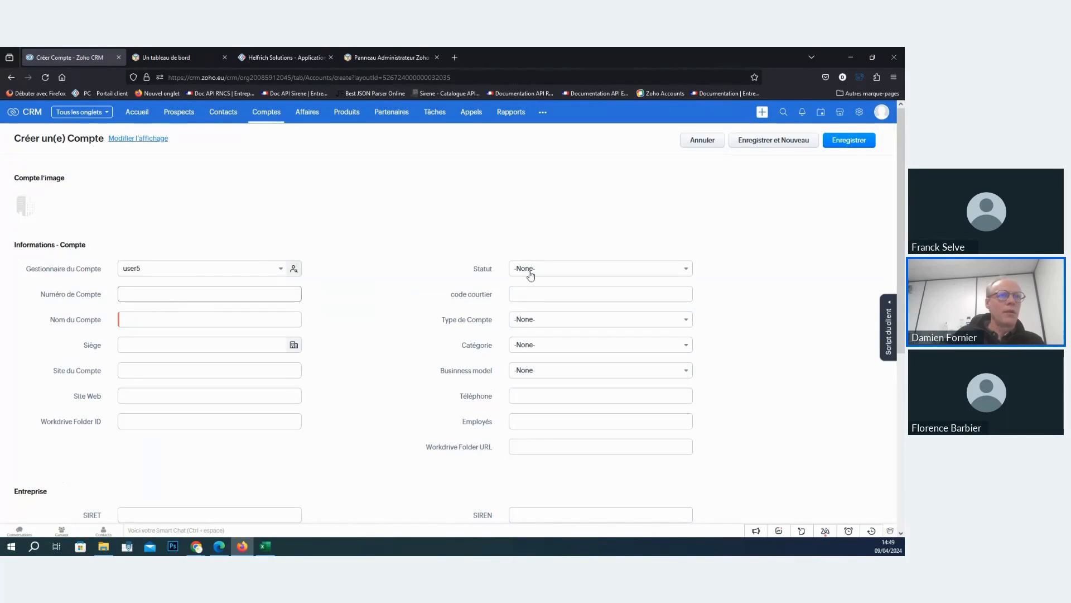
click(544, 293)
text(CC05)
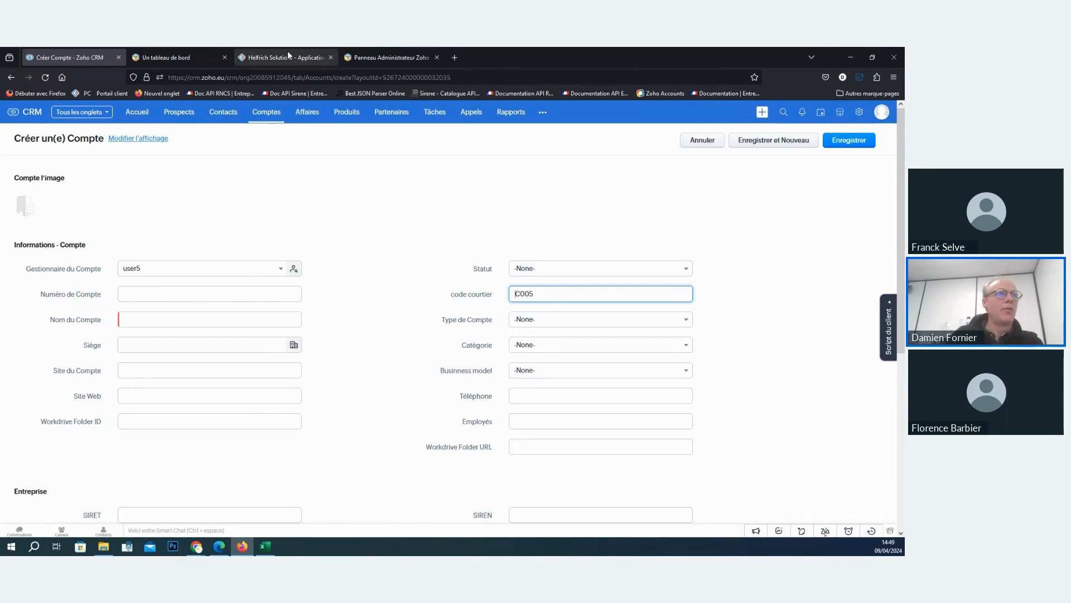
- Copy the same broker's last name from les courtiers Report and enter it after "Courtir" in the new account's Numéro de Compte field
click(360, 57)
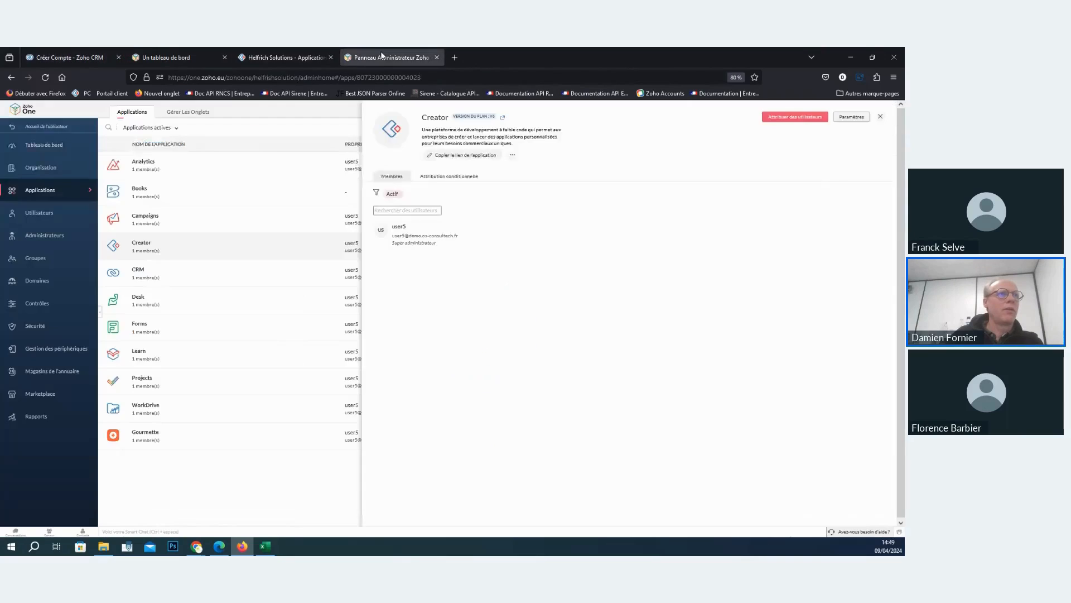
click(283, 56)
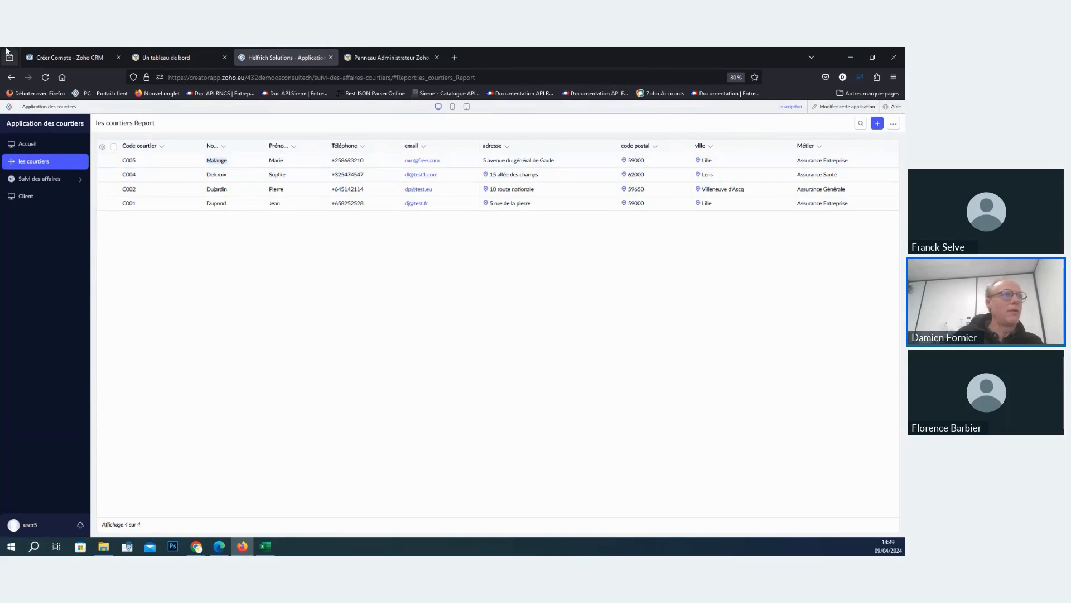
click(90, 57)
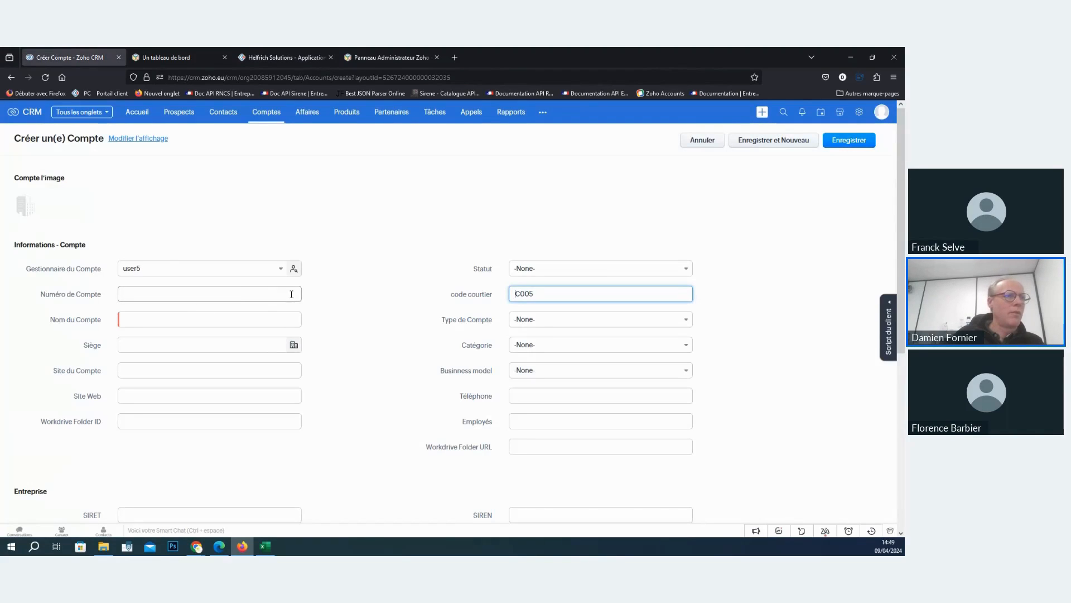
click(180, 294)
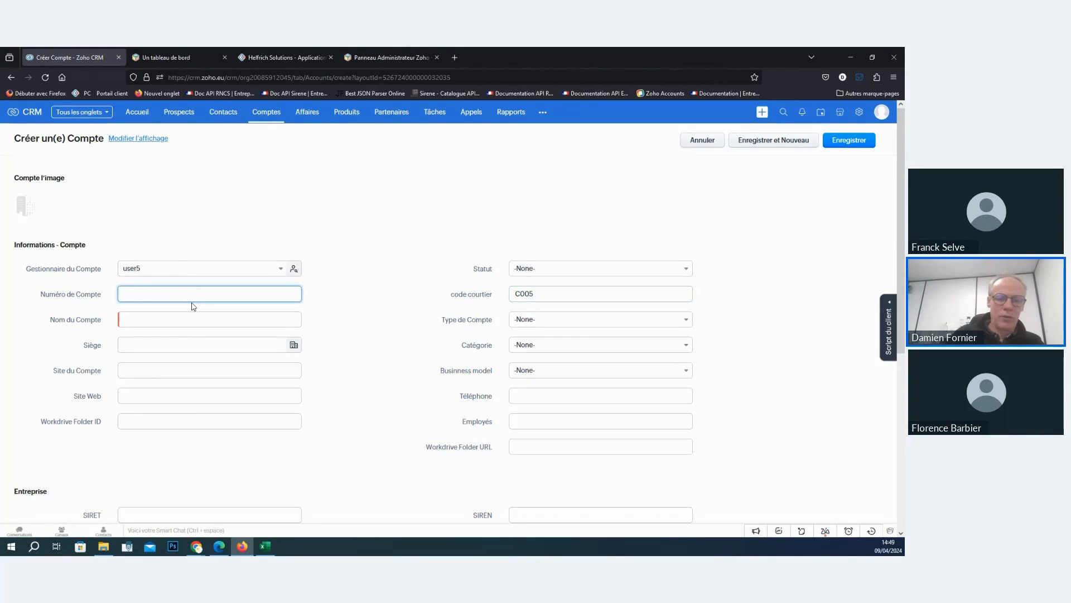
text(Co)
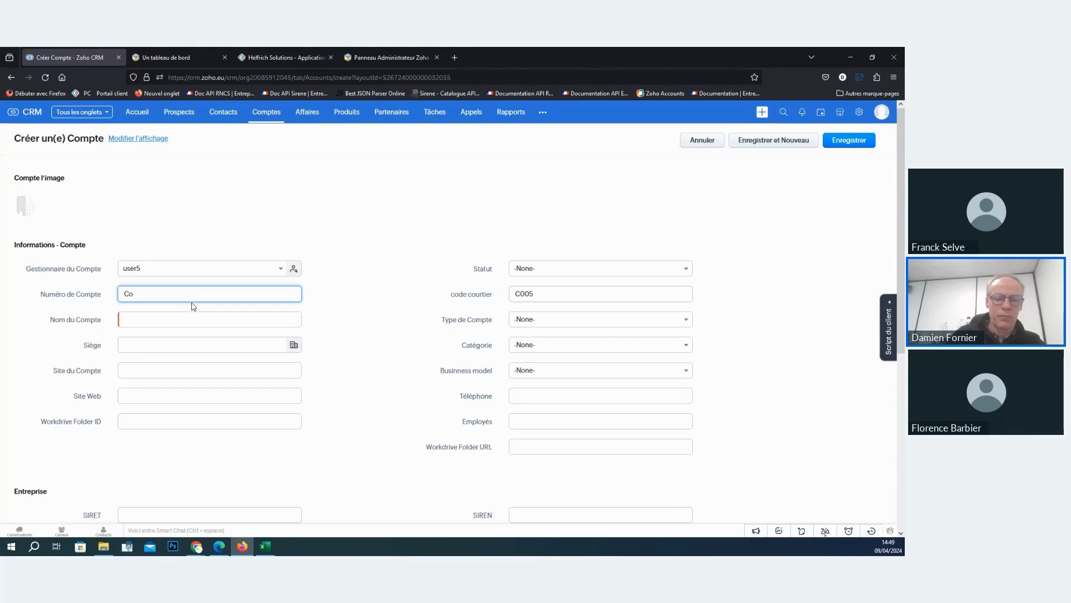
text(urtir     Malange)
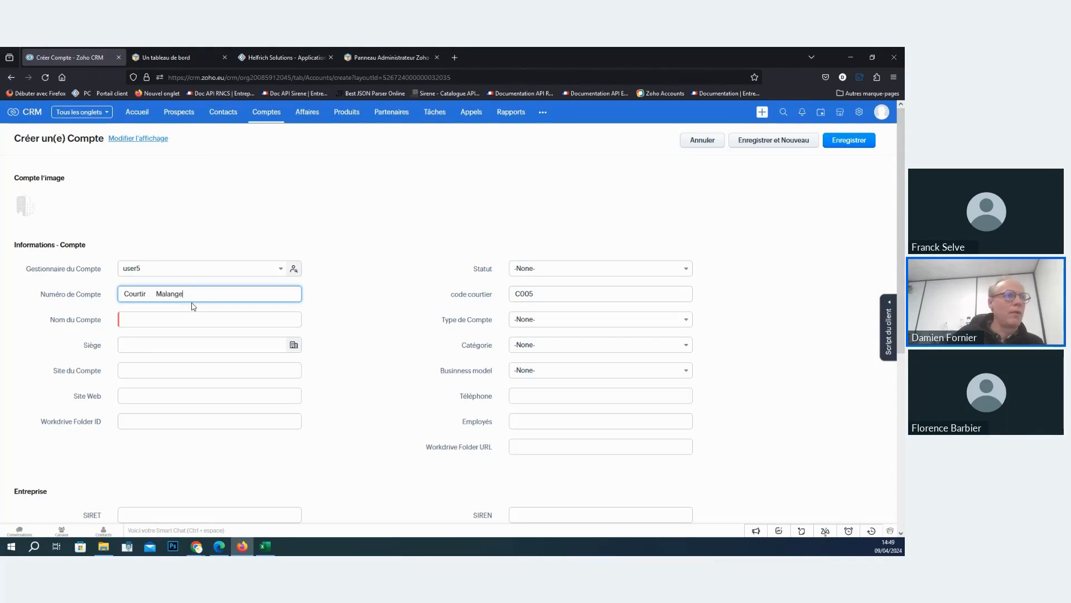
key(Tab)
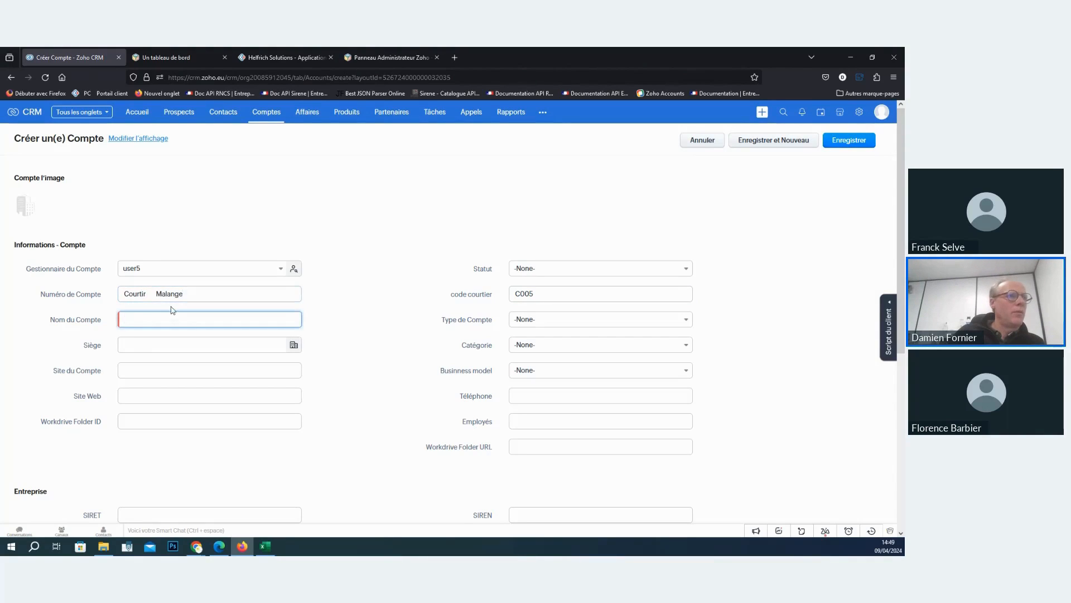
- Clear the Numéro de Compte field and enter "Courtier" followed by the broker's last name as Nom du Compte
drag(156, 294, 132, 290)
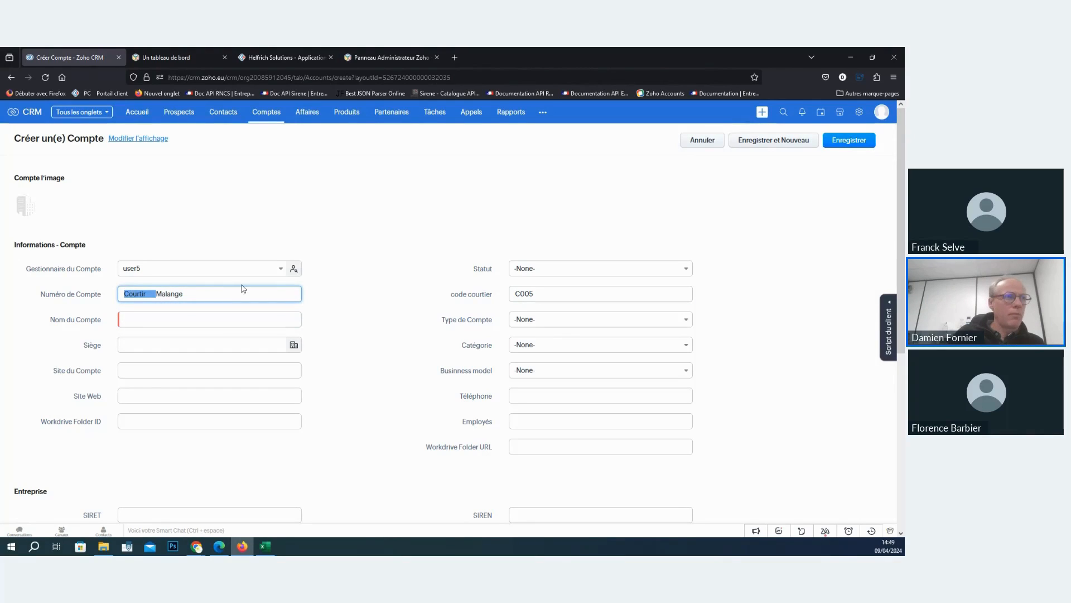
click(201, 294)
triple_click(163, 295)
key(BackSpace)
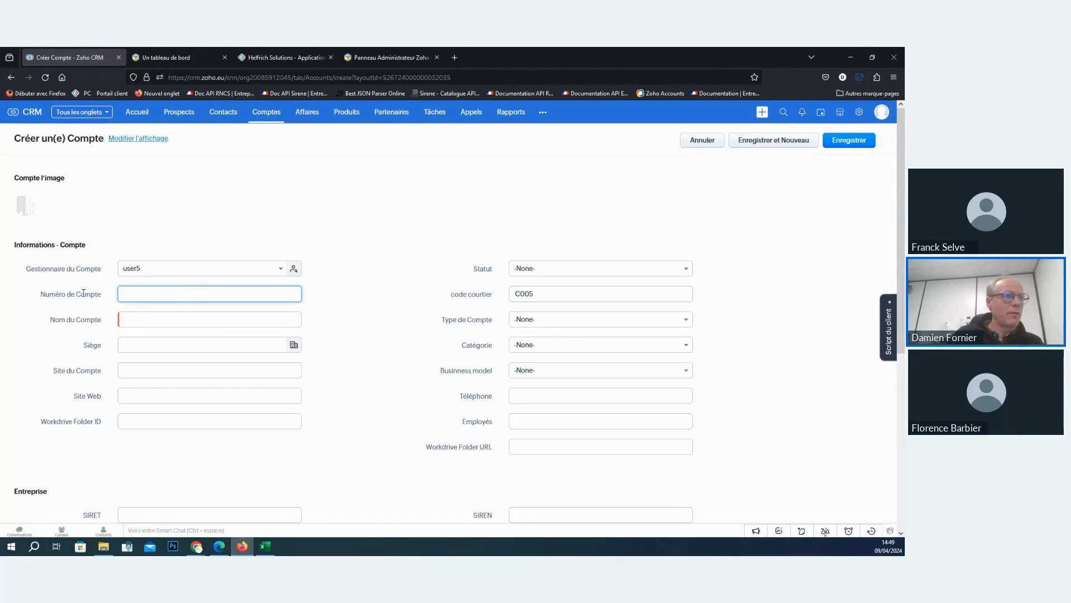
key(Tab)
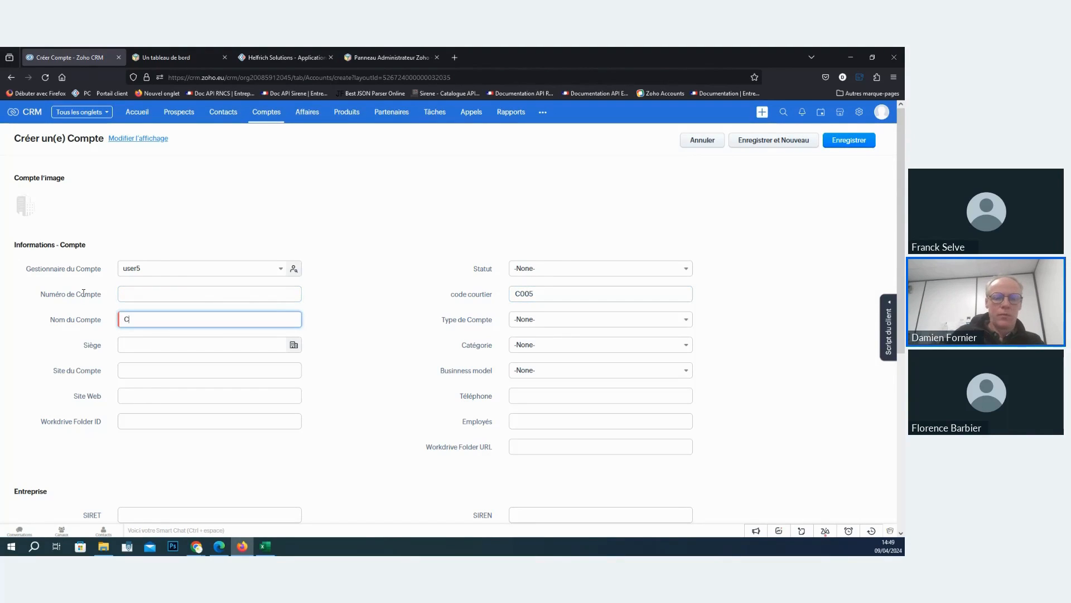
text(Courtier MAlange)
- Enter a purely numeric account number in Numéro de Compte, replacing the broker code's leading letter with 1, and save the account
click(159, 299)
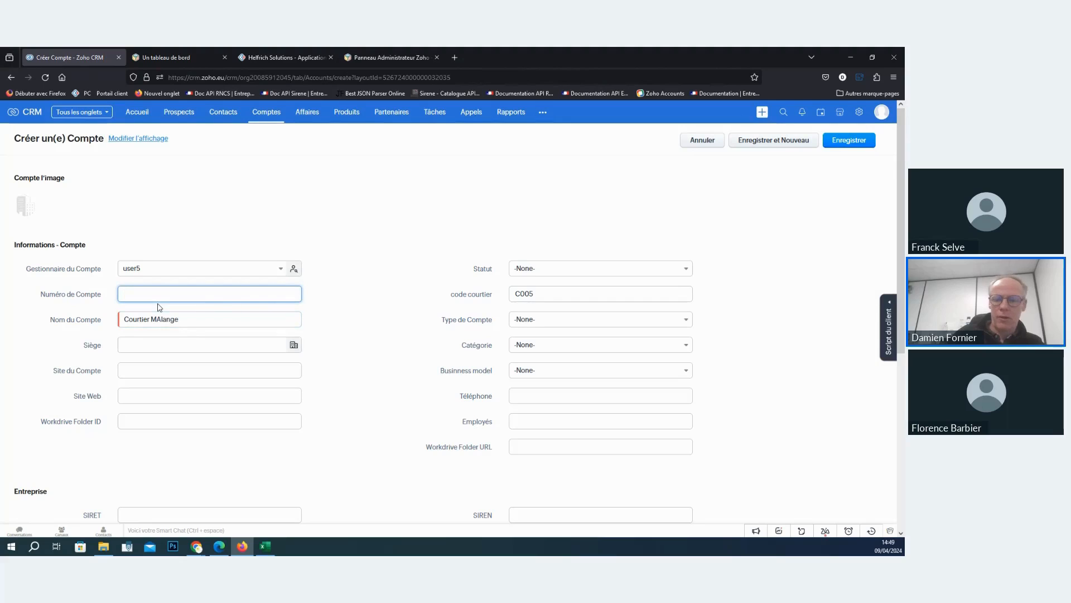
scroll(627, 330, down, 3)
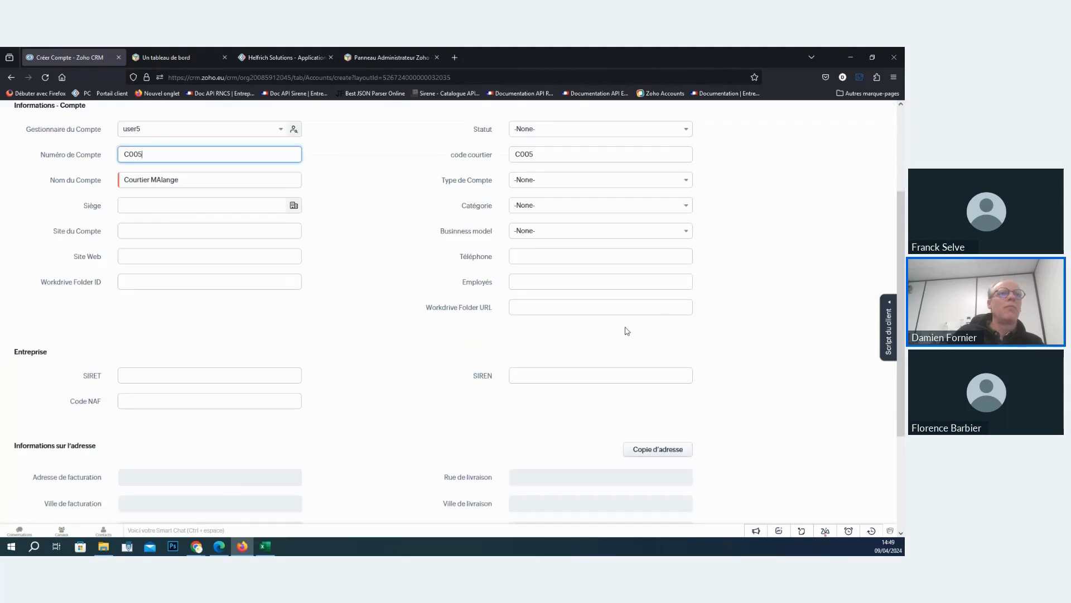
scroll(854, 160, up, 3)
click(848, 141)
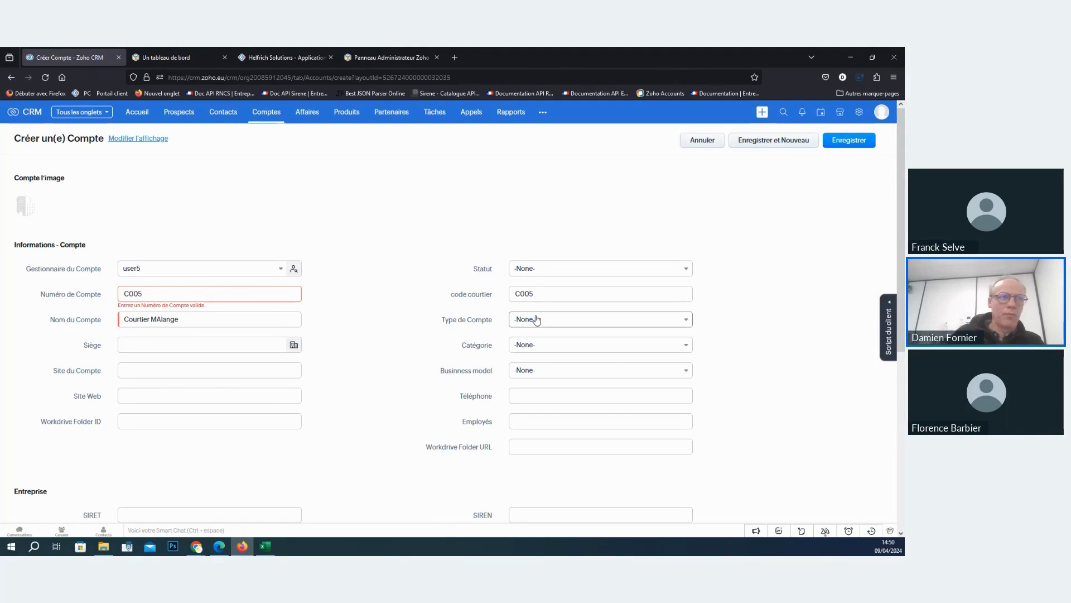
key(Delete)
text(1)
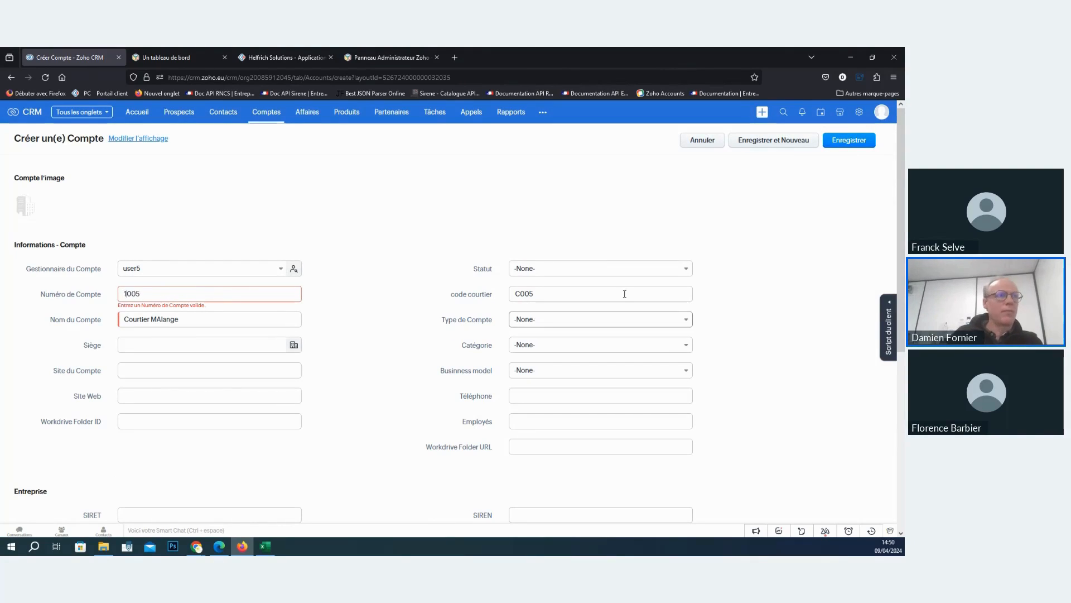
click(845, 139)
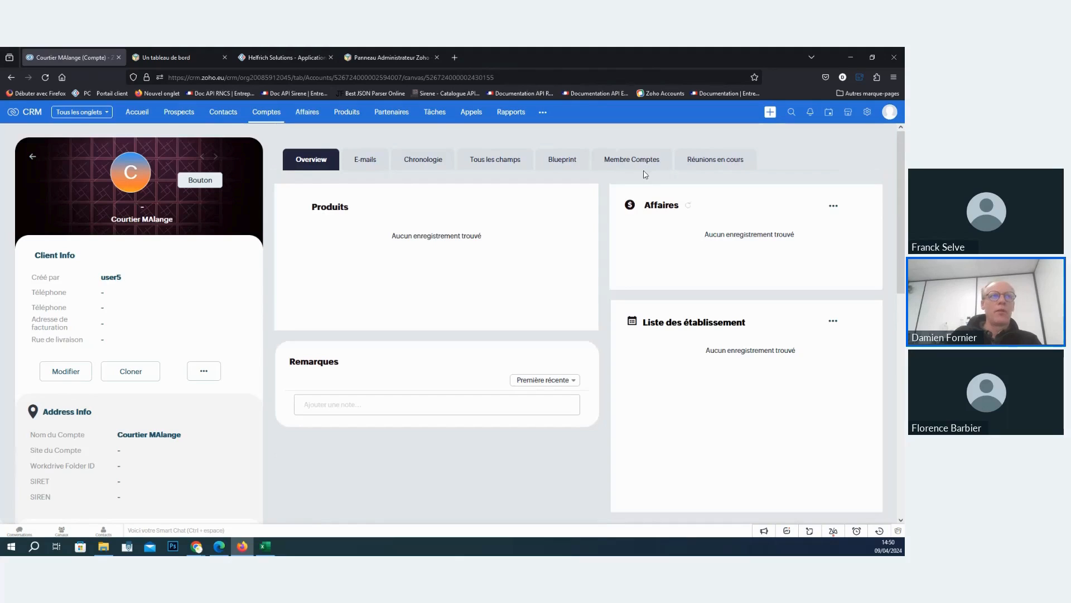
- Examine the matching broker's details and Suivi des affaires entries in les courtiers Report, and return to the CRM account
click(300, 58)
click(176, 161)
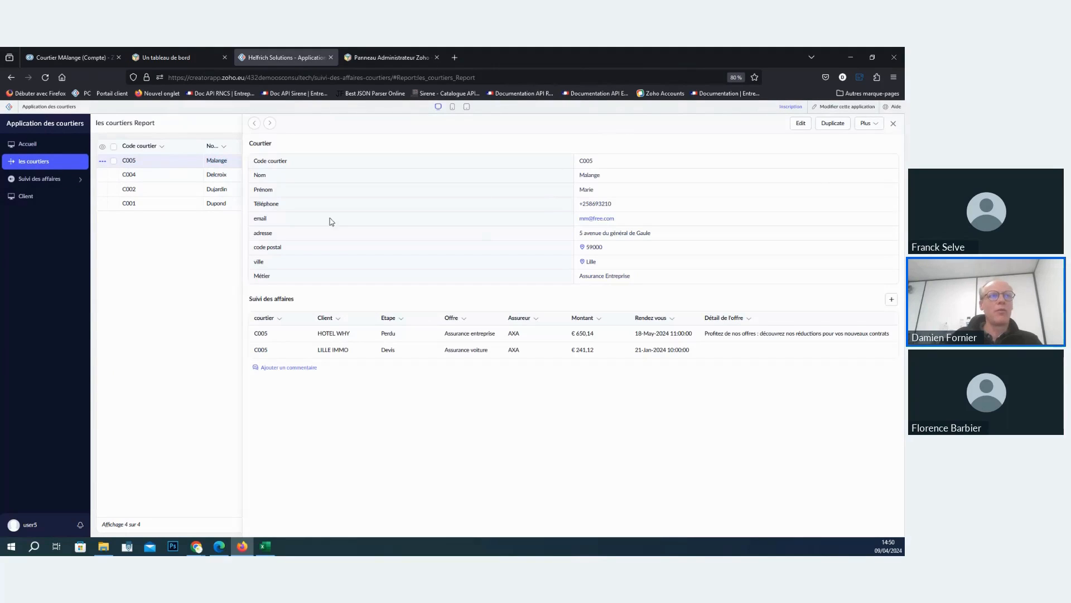
click(83, 56)
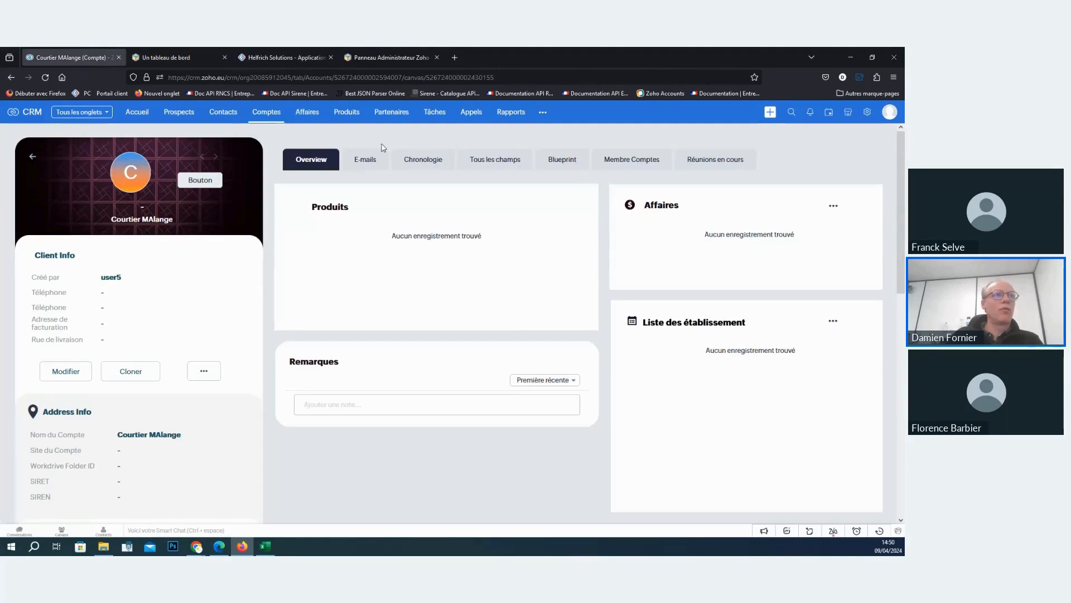
click(307, 58)
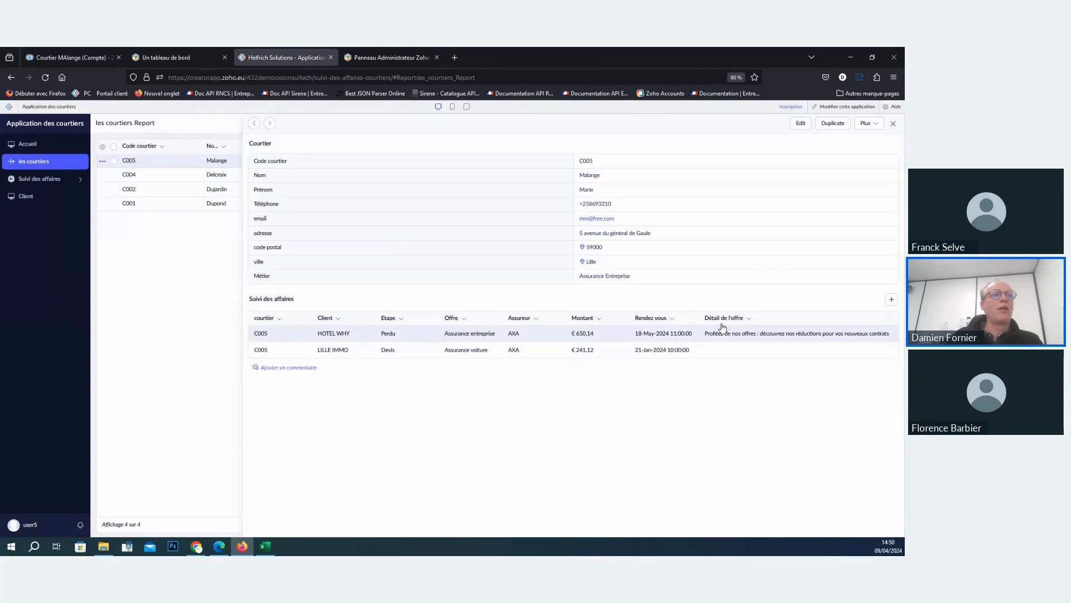
click(61, 56)
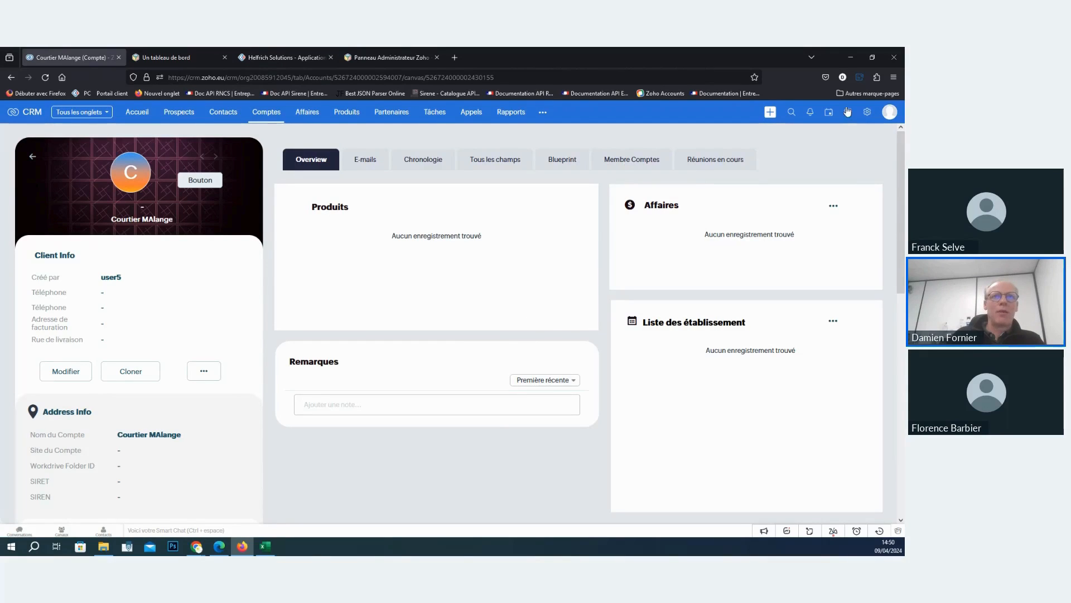
- Activate custom applications for Zoho Creator among the Zoho integrations in the CRM configuration
click(869, 115)
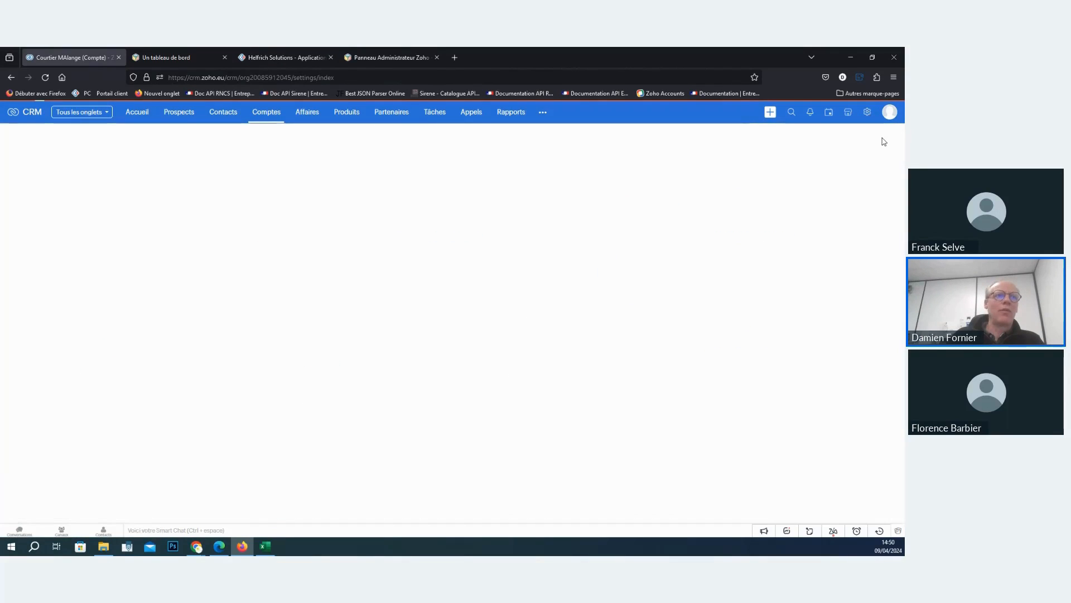
scroll(553, 377, down, 2)
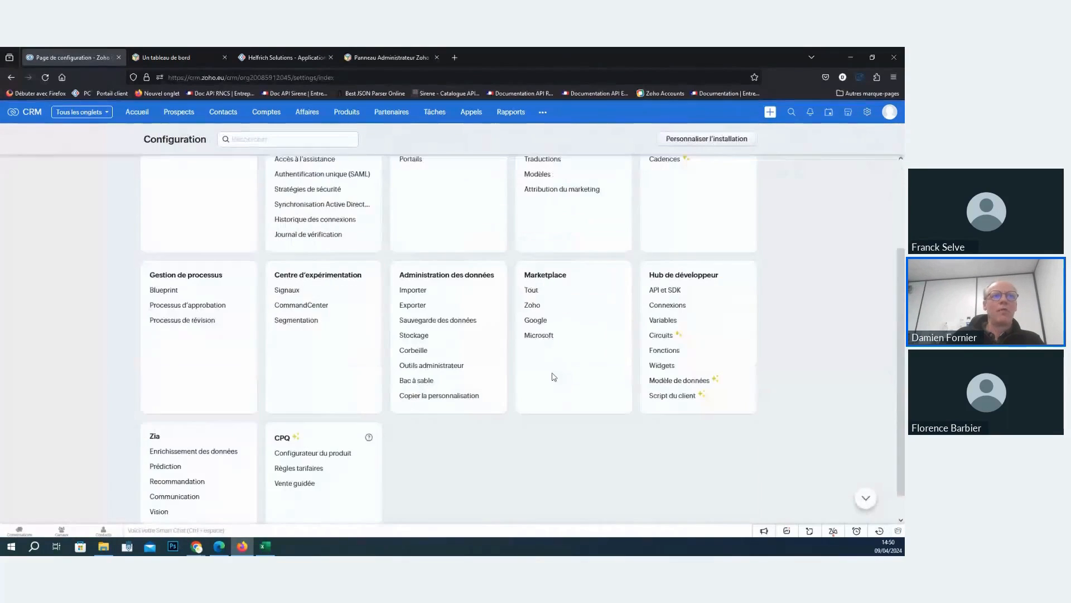
click(533, 298)
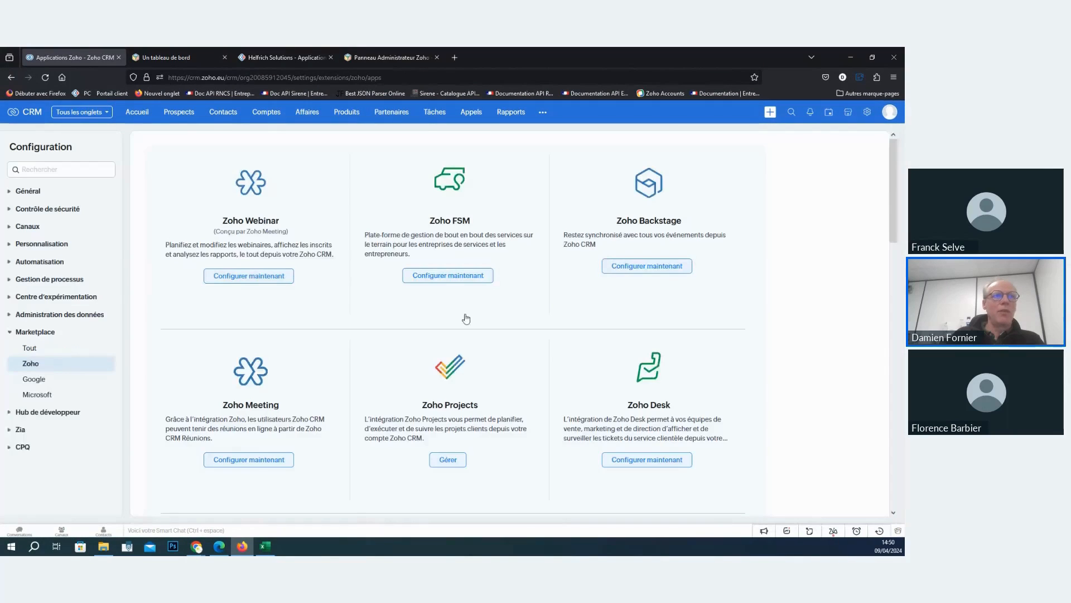
scroll(458, 307, down, 10)
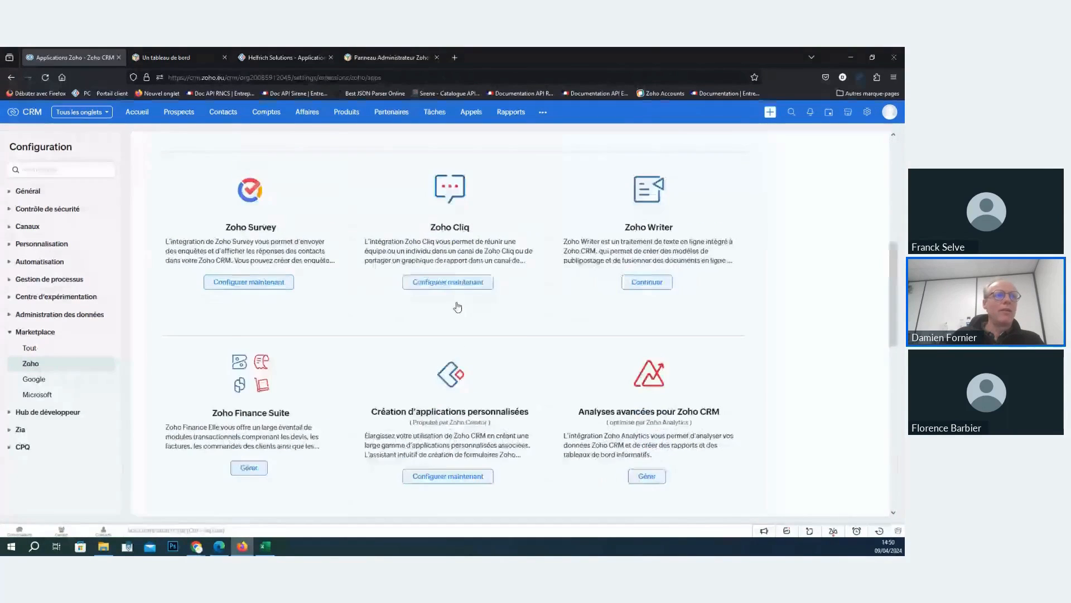
scroll(455, 305, down, 6)
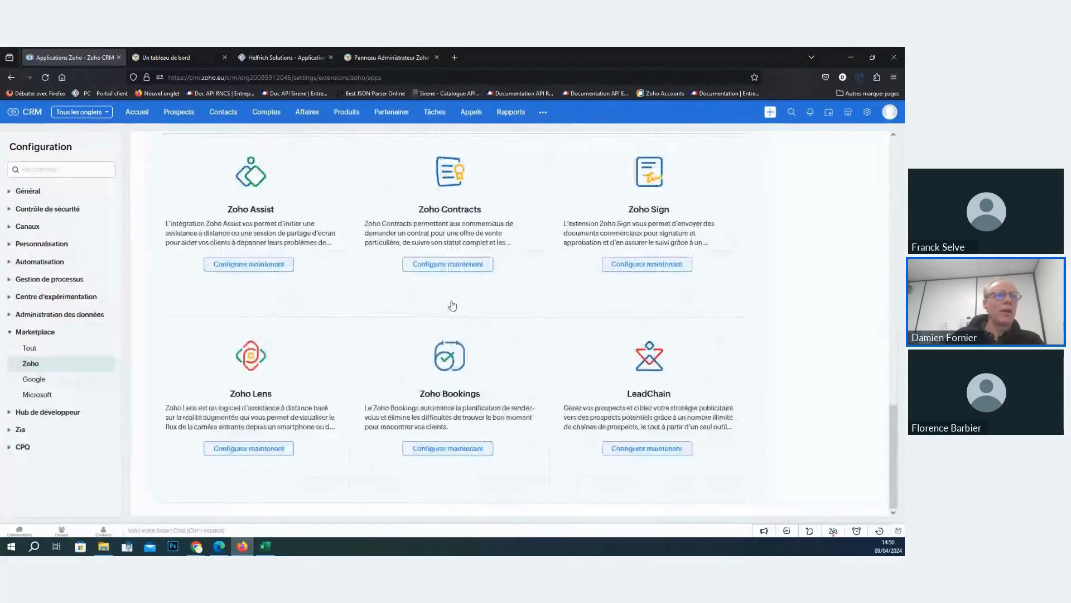
scroll(453, 305, up, 7)
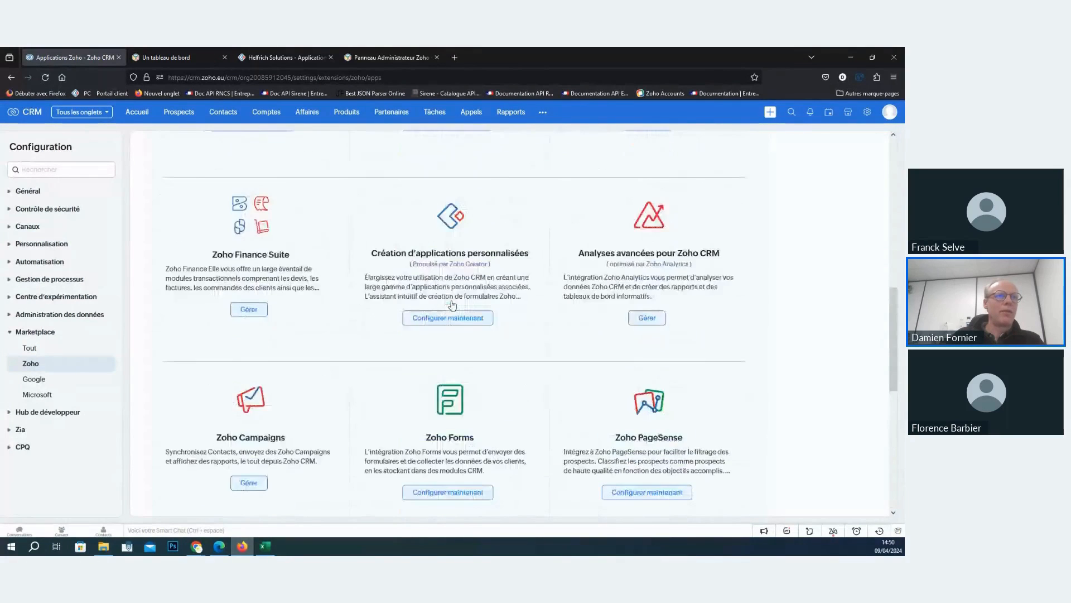
click(463, 360)
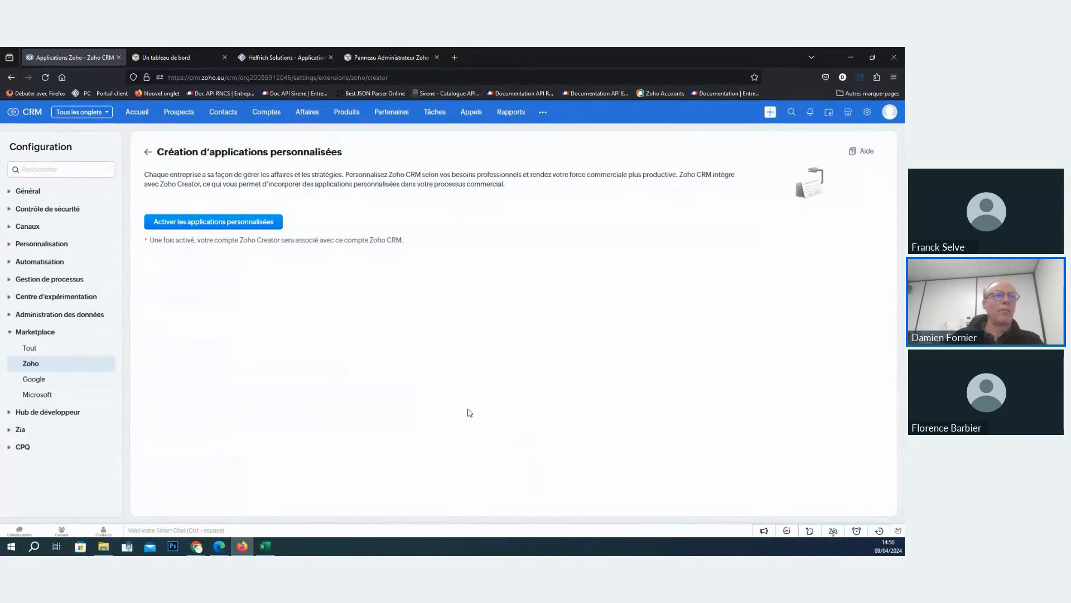
click(241, 222)
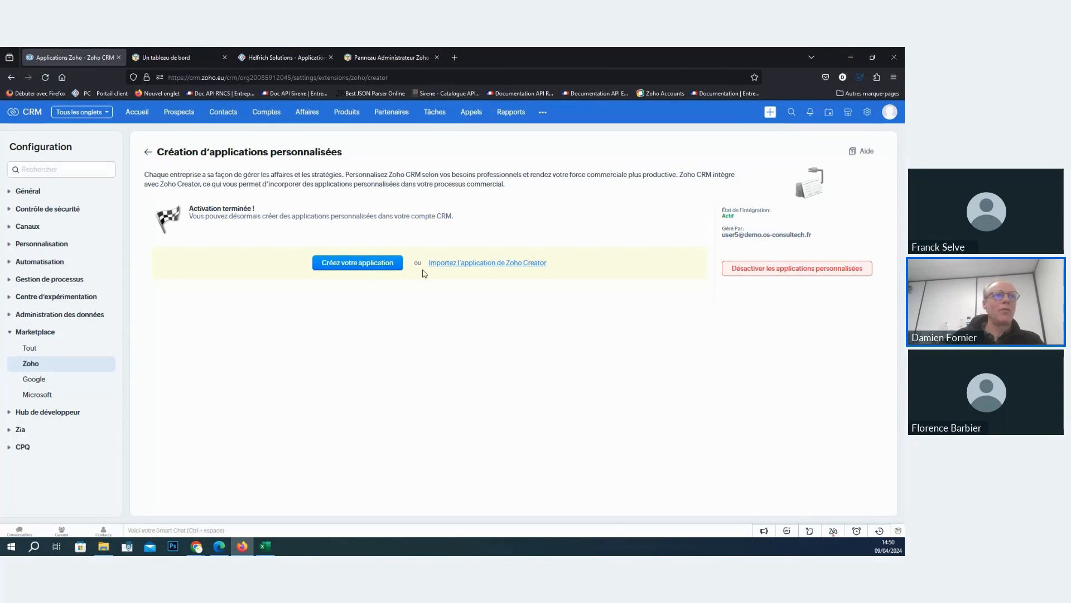
- Start a Zoho Creator application import and choose Application des courtiers with its les courtiers form
click(452, 269)
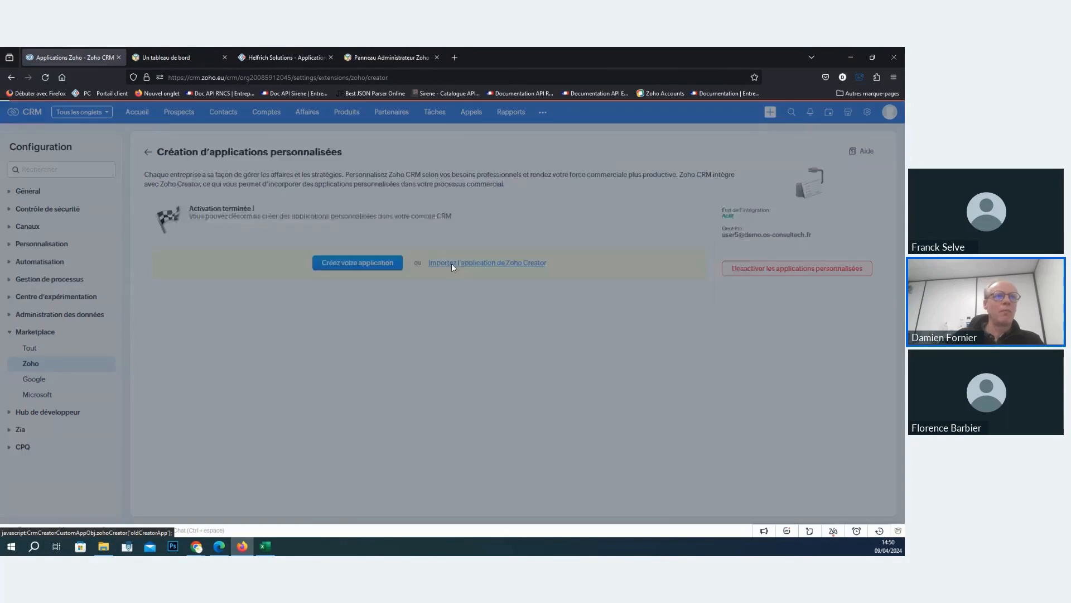
click(378, 186)
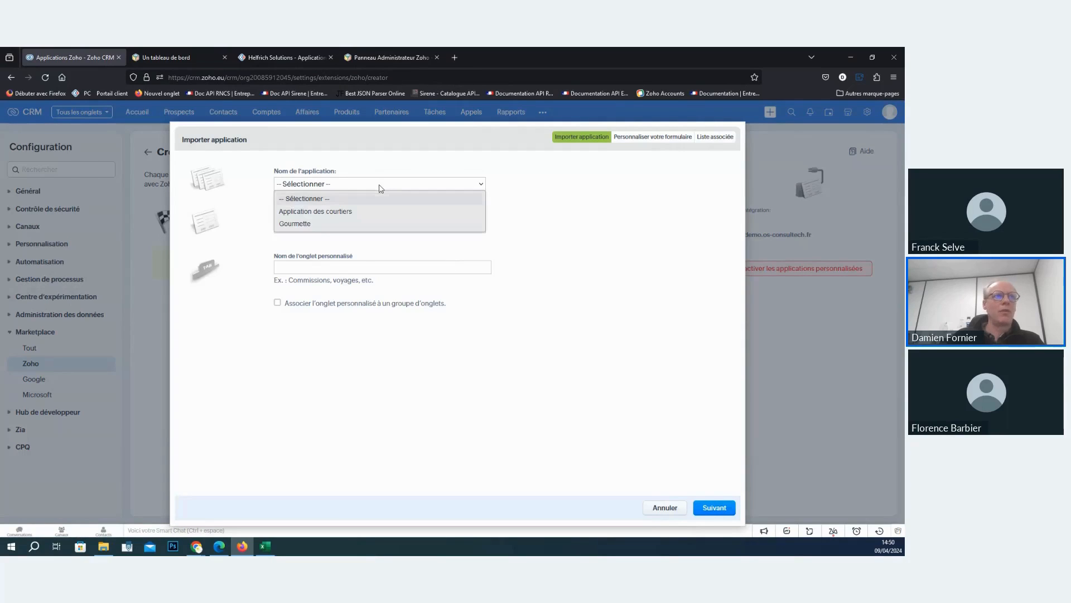
click(336, 212)
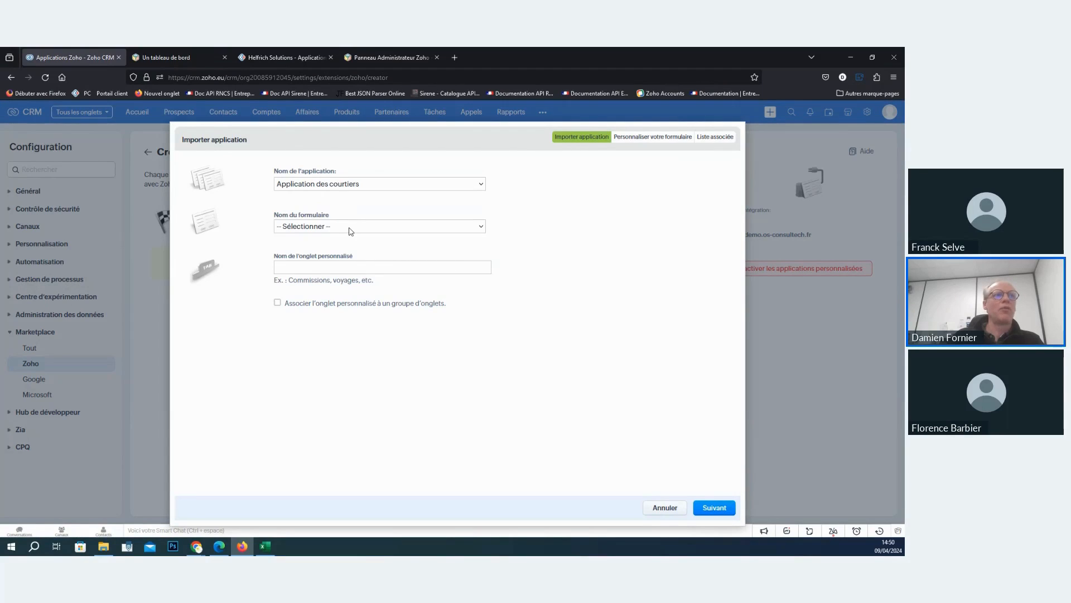
click(351, 227)
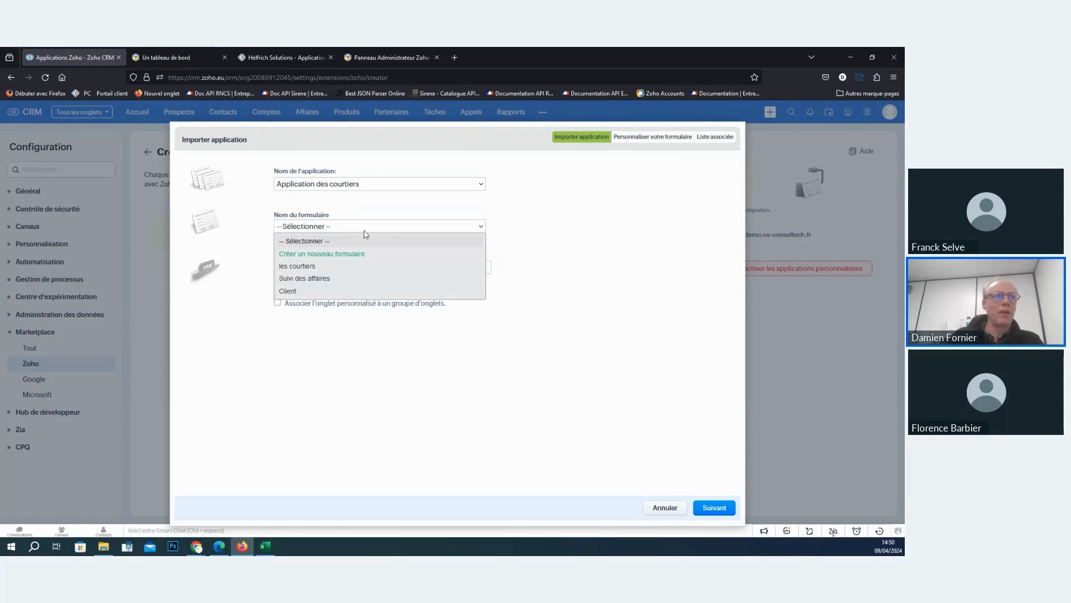
click(311, 277)
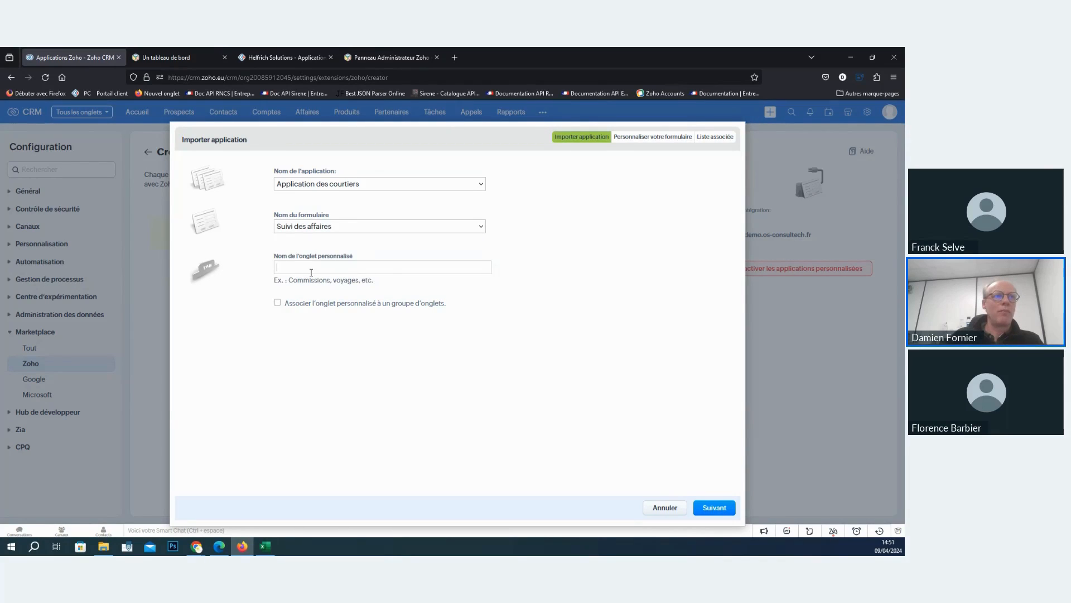
click(332, 227)
- Name the custom tab "Les courtiers" and complete the import without customizing the form
click(317, 266)
text(Les cour)
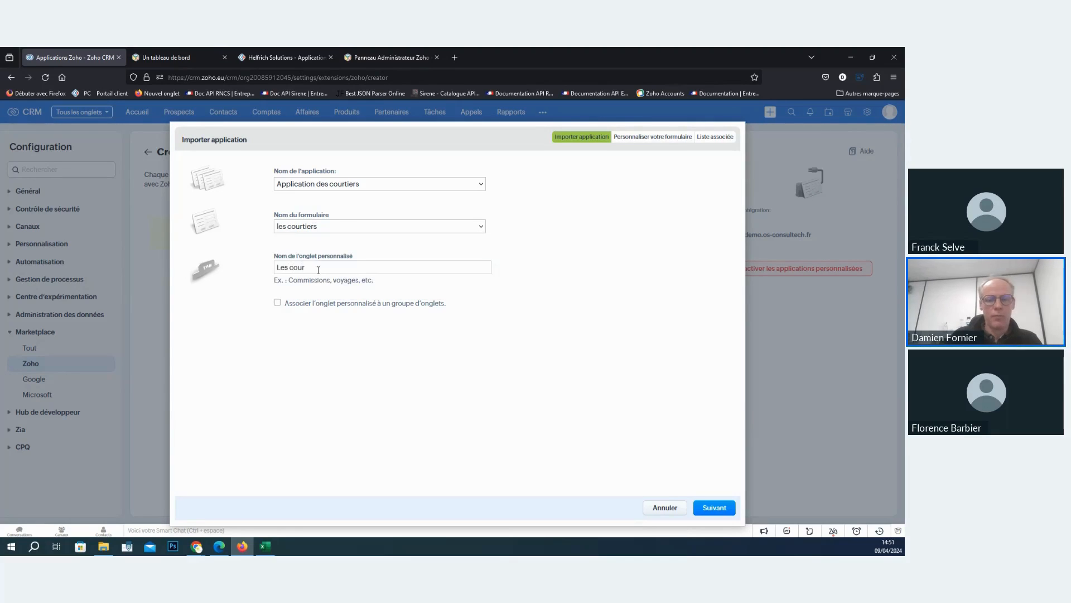
text(tiers)
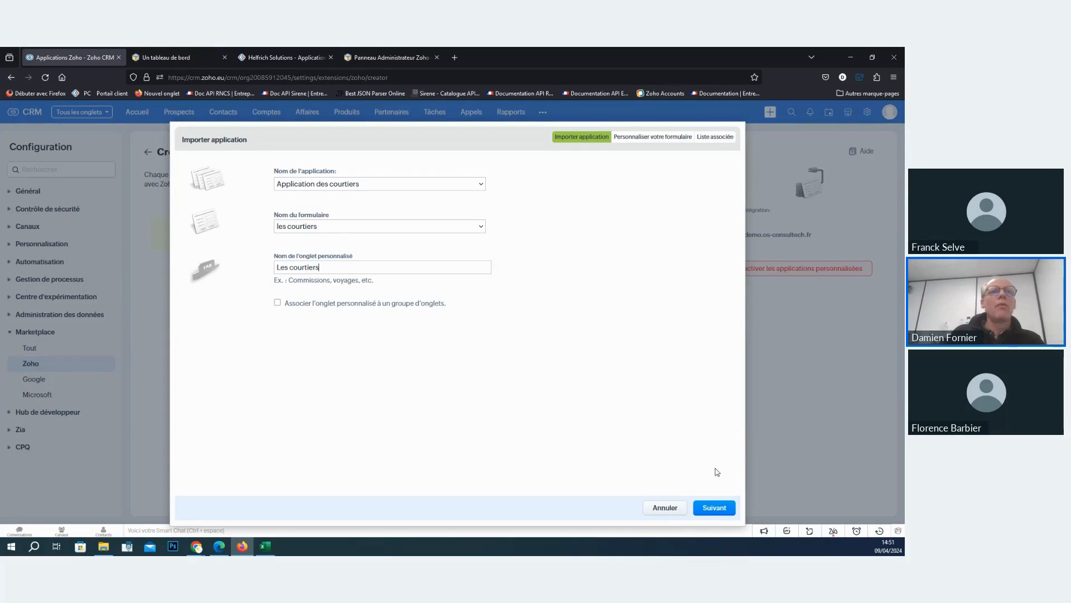
click(713, 508)
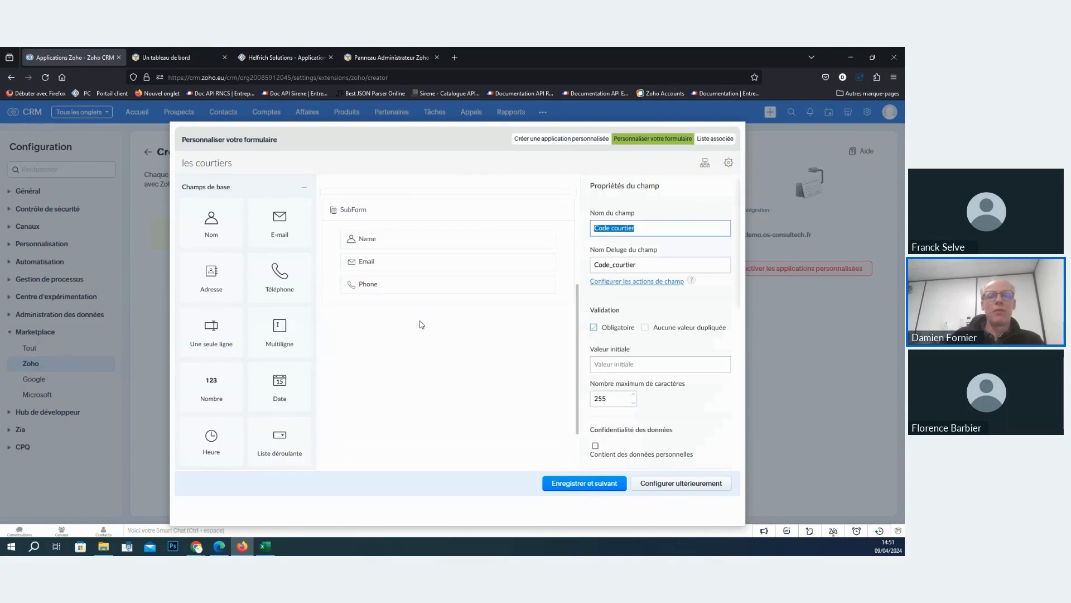
click(657, 483)
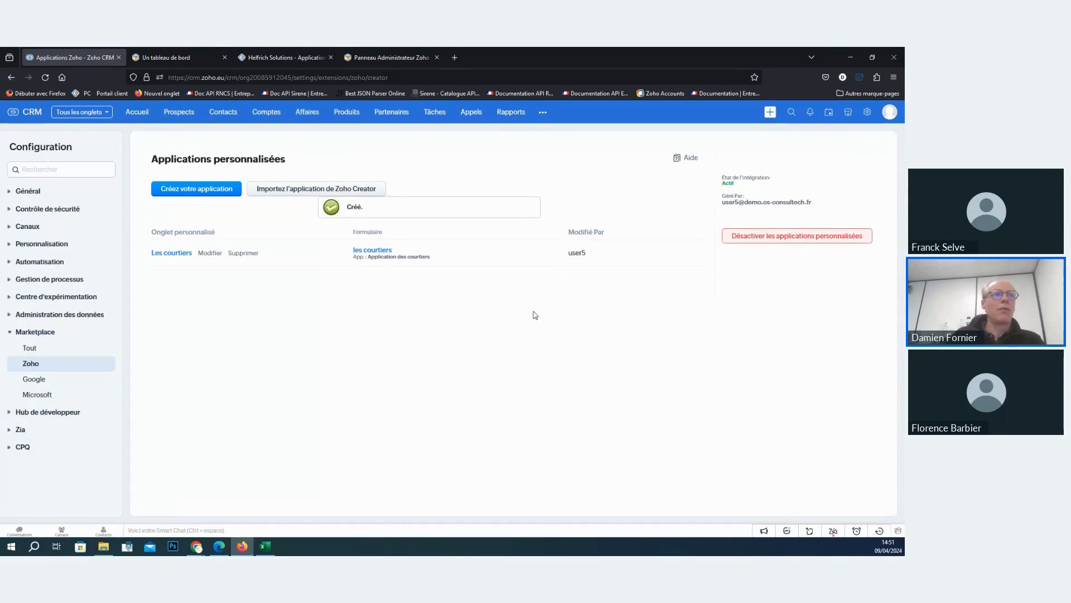
- Edit the Les courtiers custom tab, save its form customization, and start linking the application to a CRM module
click(207, 254)
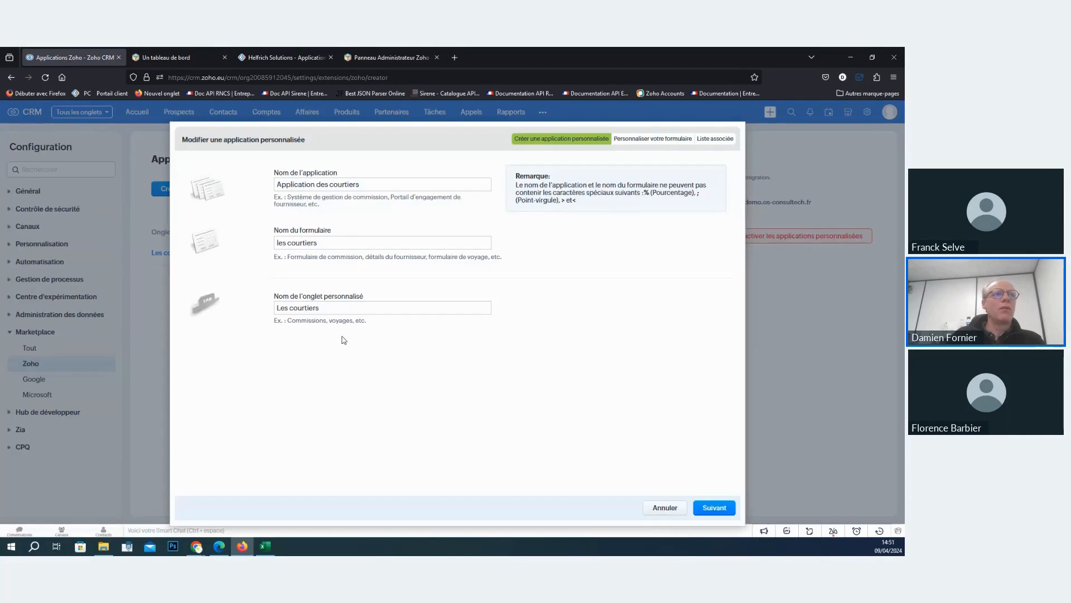
click(720, 510)
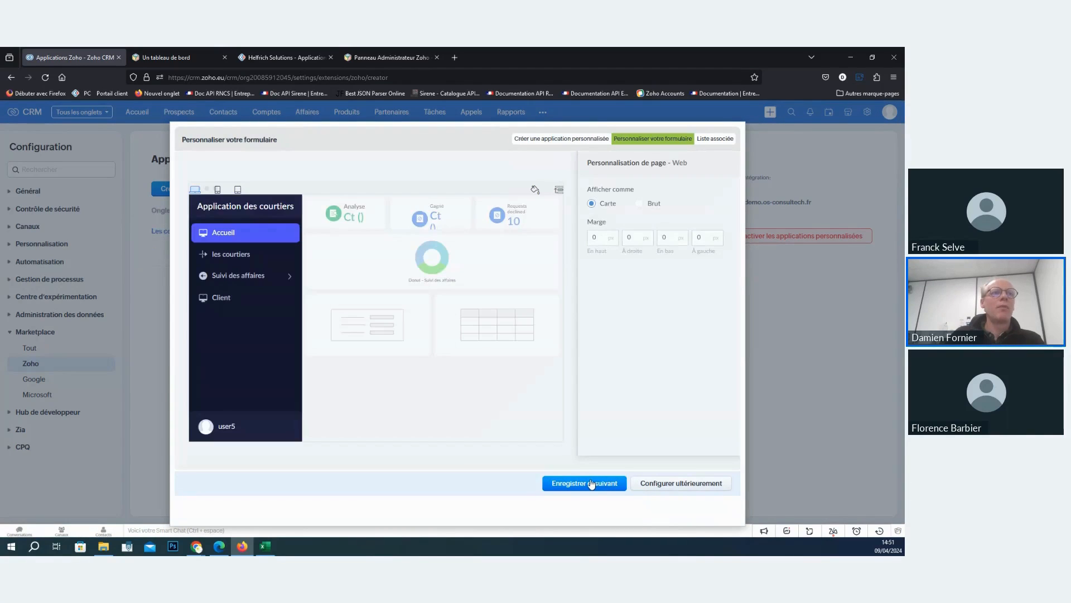
click(590, 484)
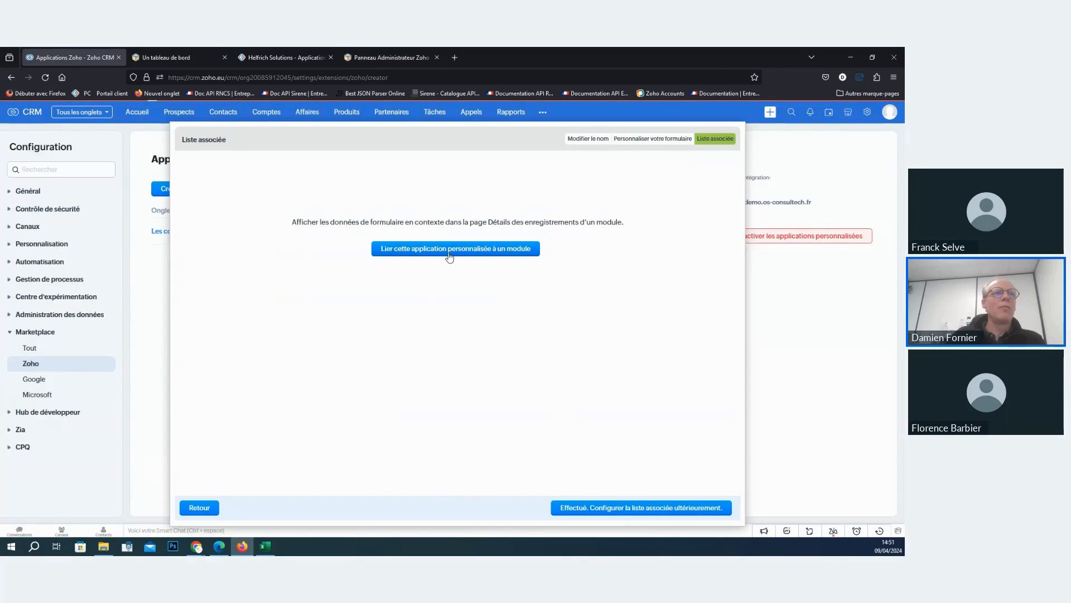
click(453, 252)
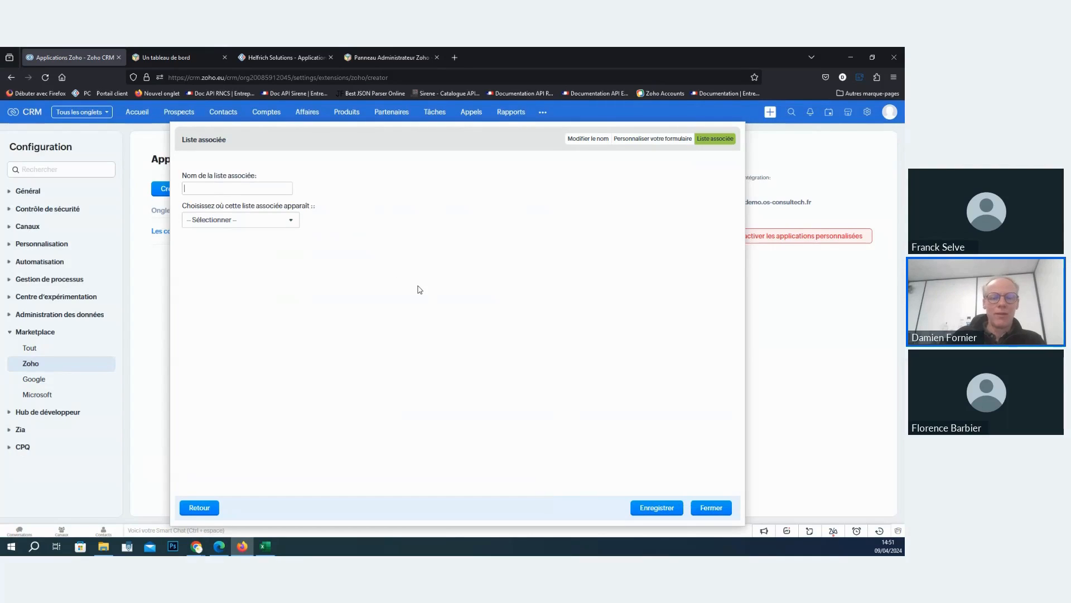
- Name the related list "Liste des affaires courtier" and have it appear in the Accounts module
text(Liste)
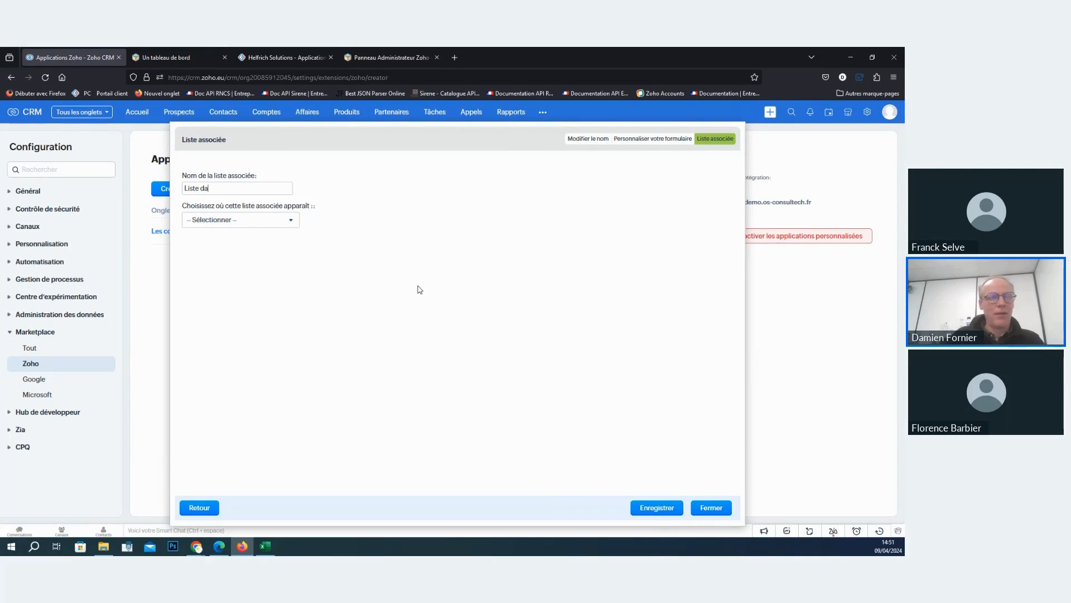
text( da)
key(BackSpace)
text(es affaires c)
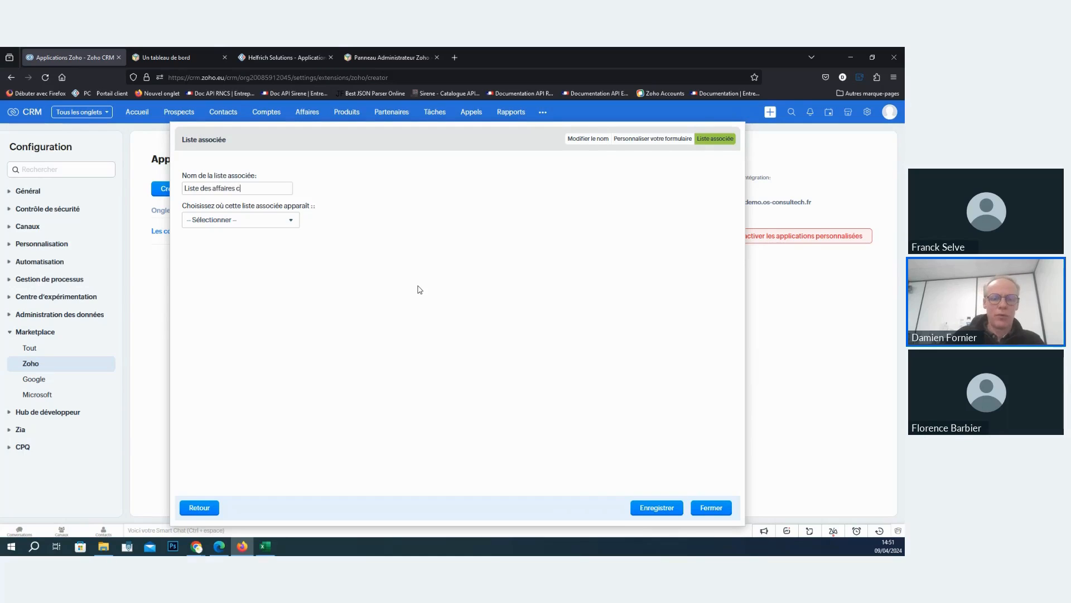
text(ourtier)
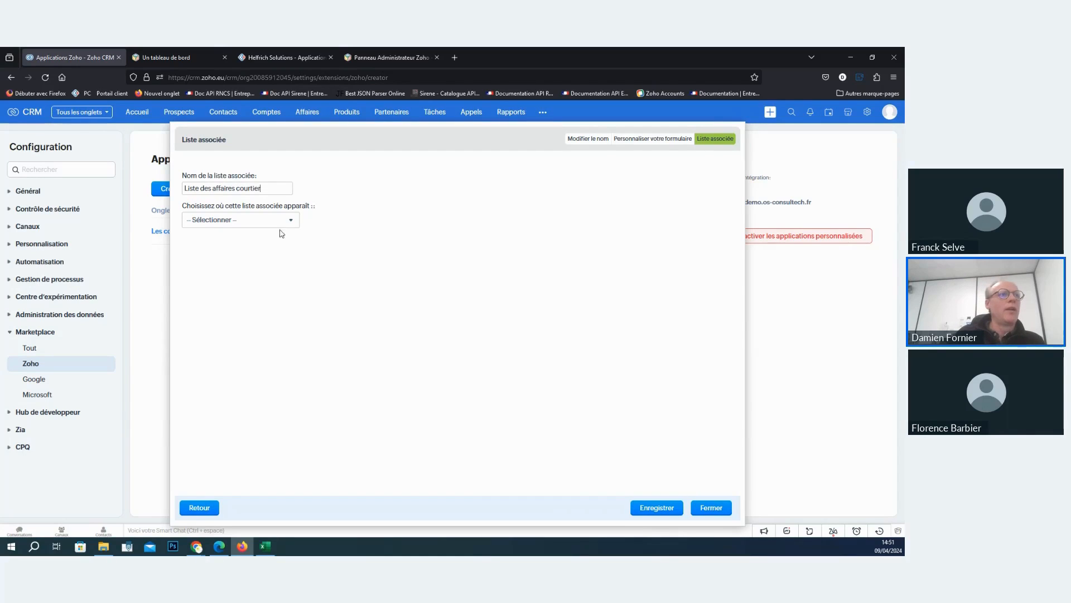
click(241, 219)
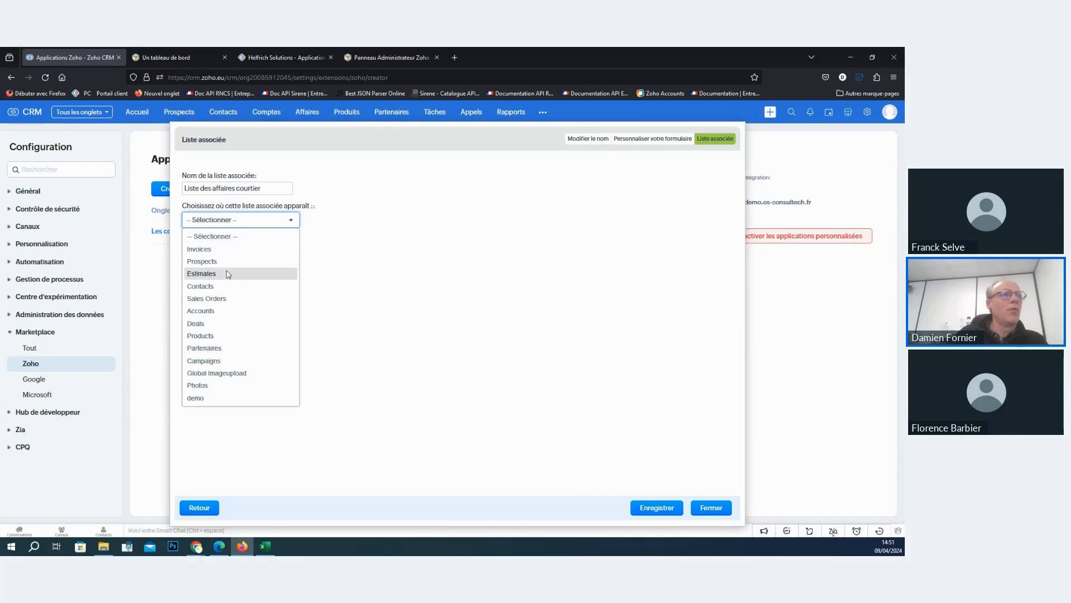
click(217, 313)
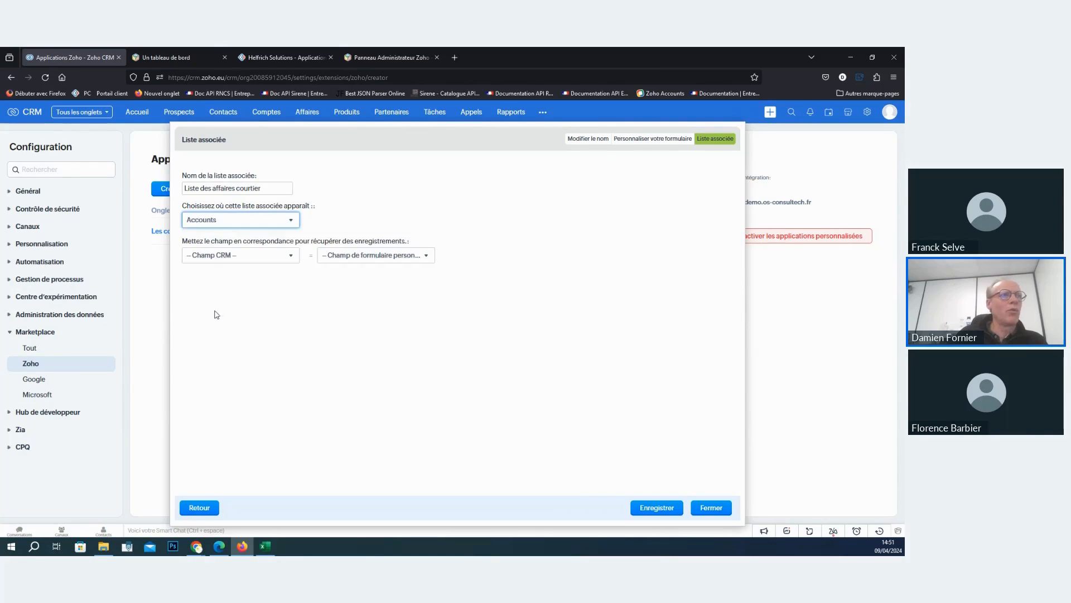
- Map the CRM field code courtier to the form field Code courtier, checking the broker record in Zoho Creator
click(246, 256)
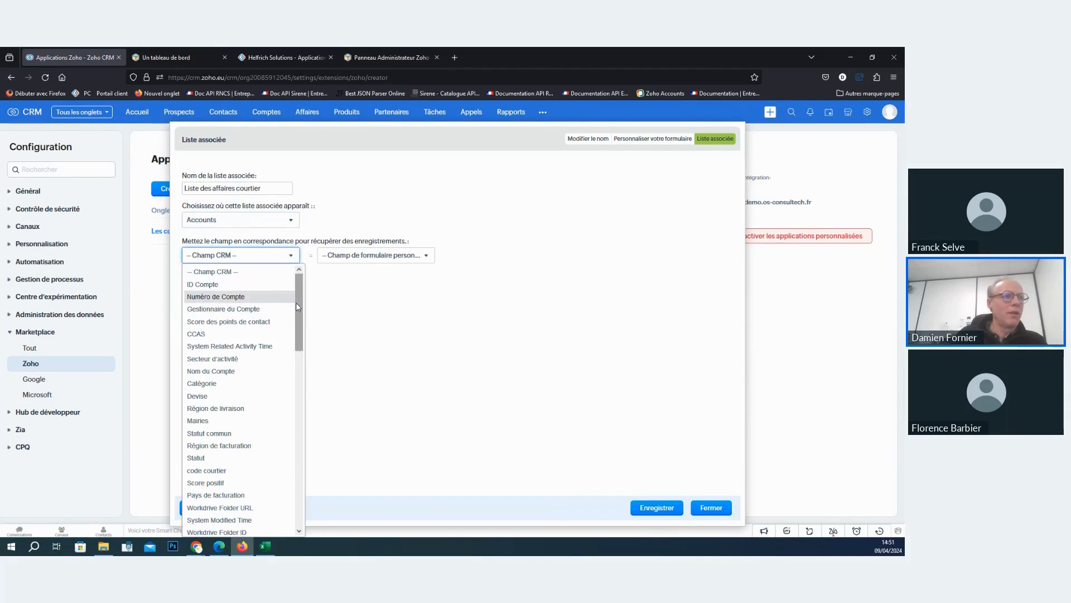
click(221, 471)
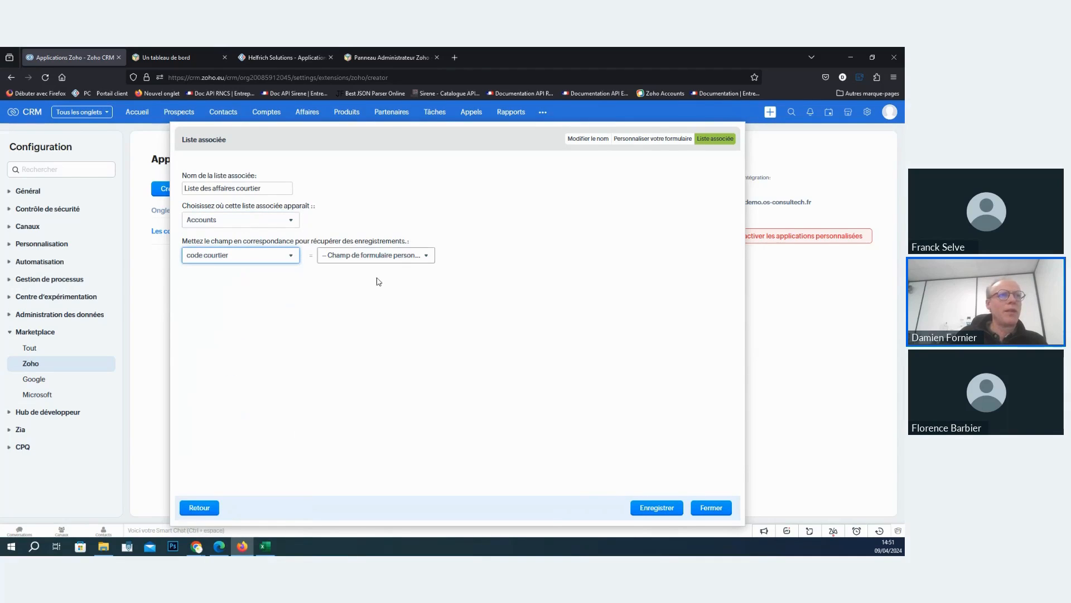
click(390, 258)
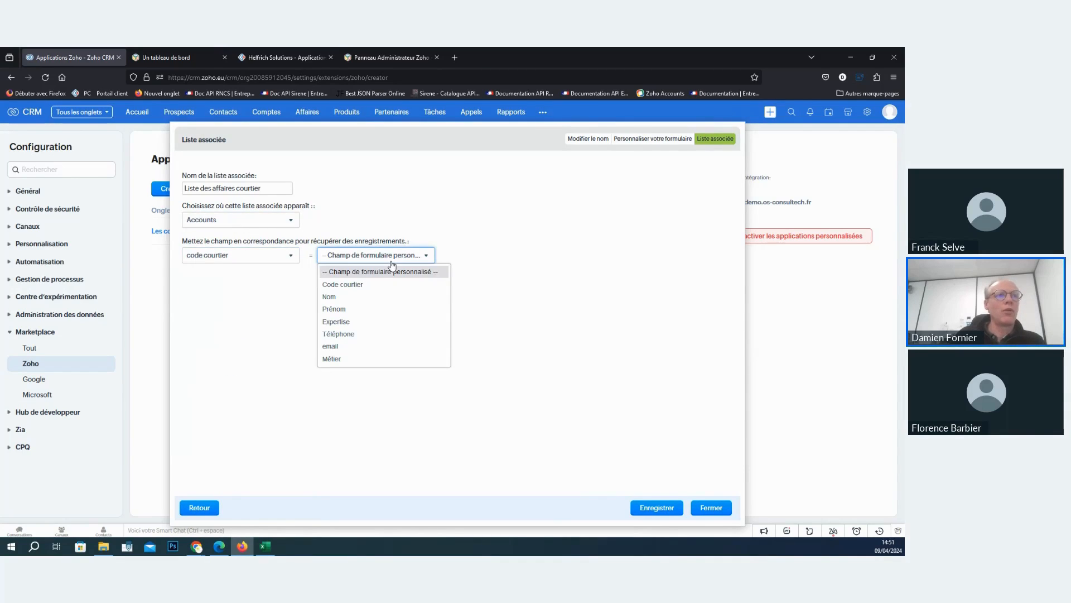
click(357, 284)
click(270, 57)
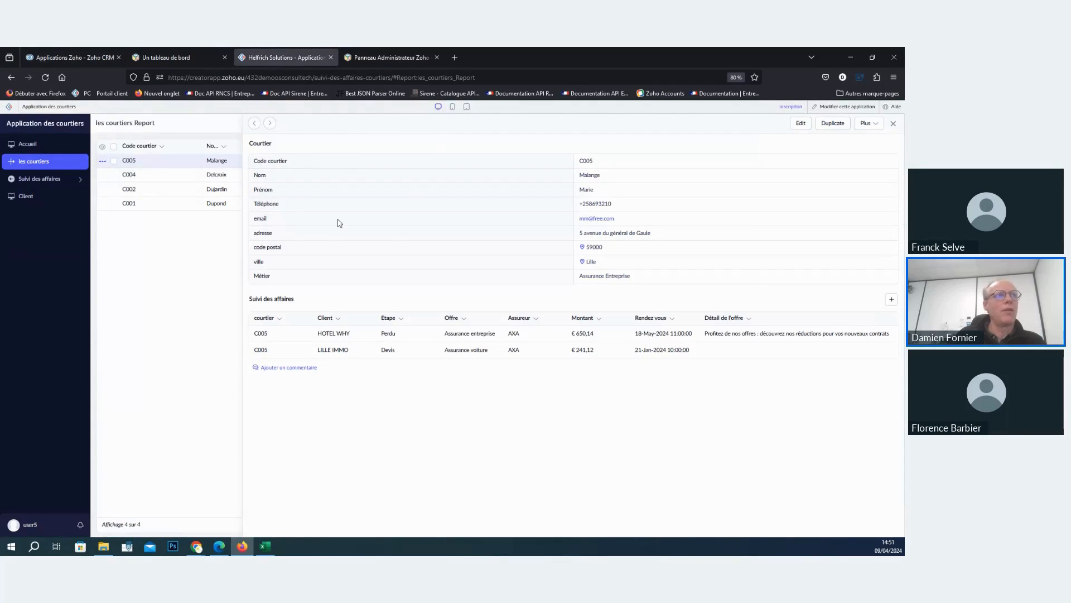
click(77, 56)
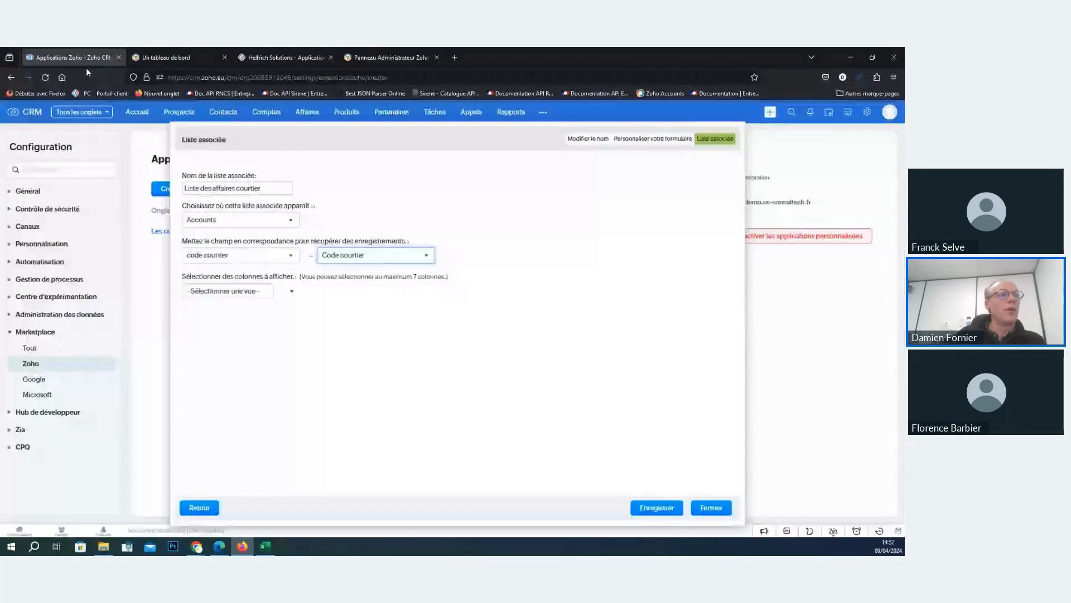
- Choose les courtiers Report as the view supplying the related list's columns
click(663, 512)
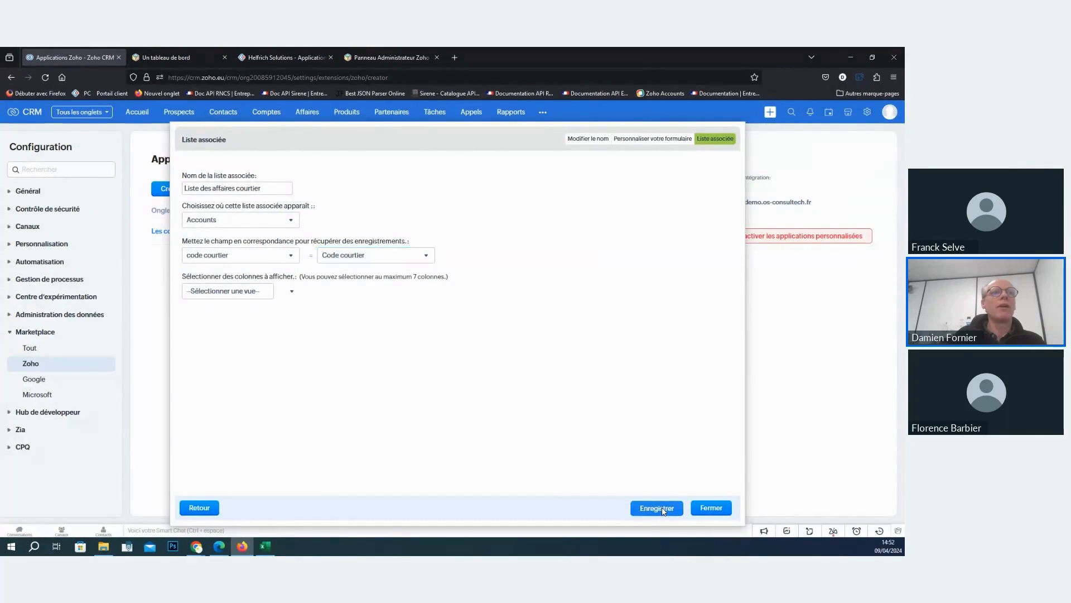
click(530, 334)
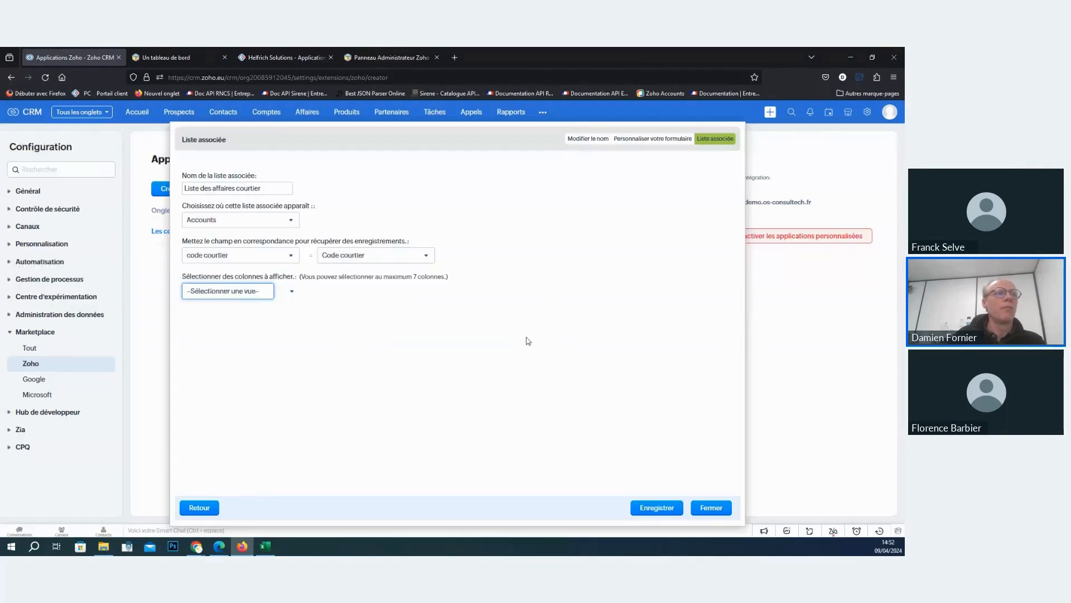
click(246, 289)
click(229, 320)
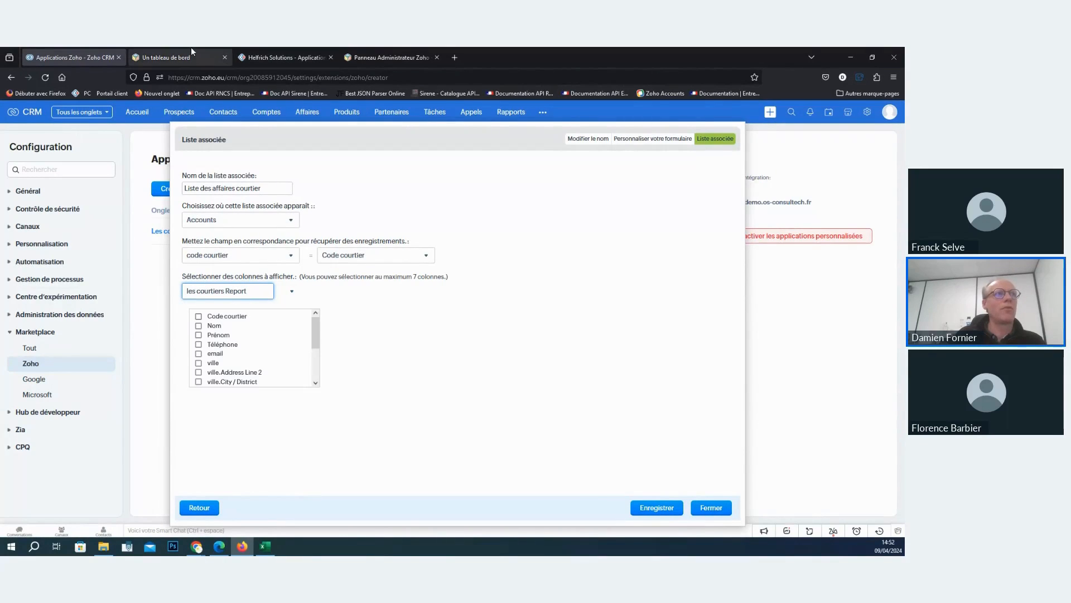
- Check the columns of les courtiers Report in Zoho Creator and return to the CRM related list setup
click(296, 54)
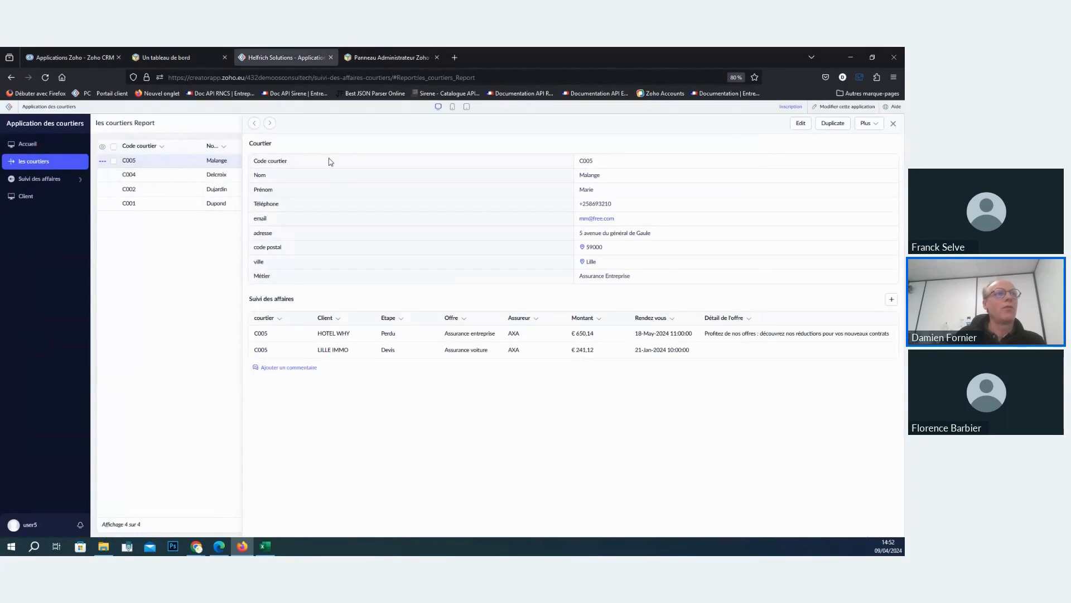
click(893, 124)
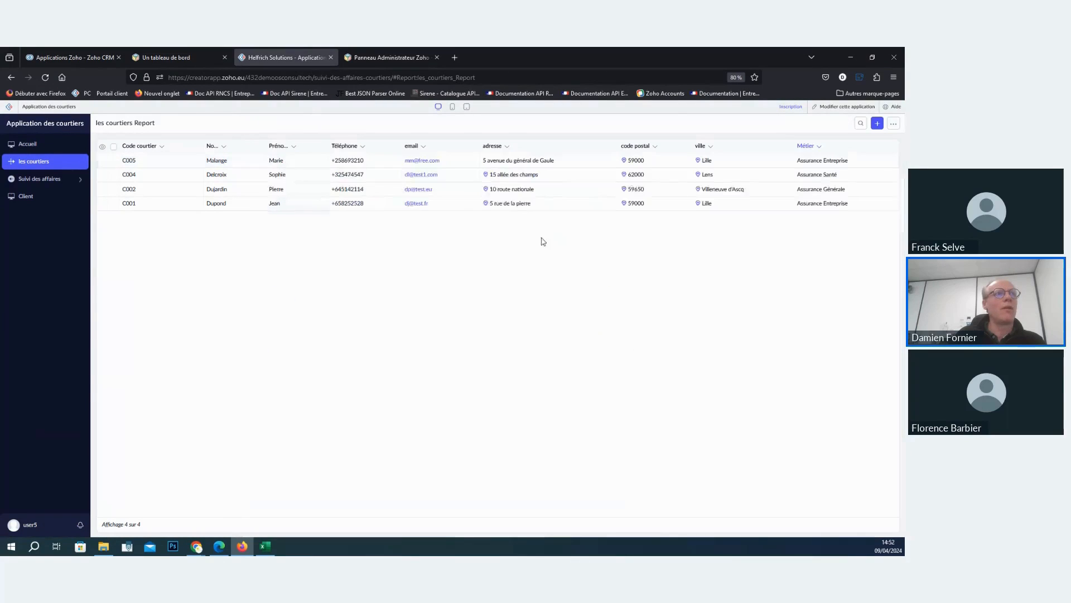
click(226, 163)
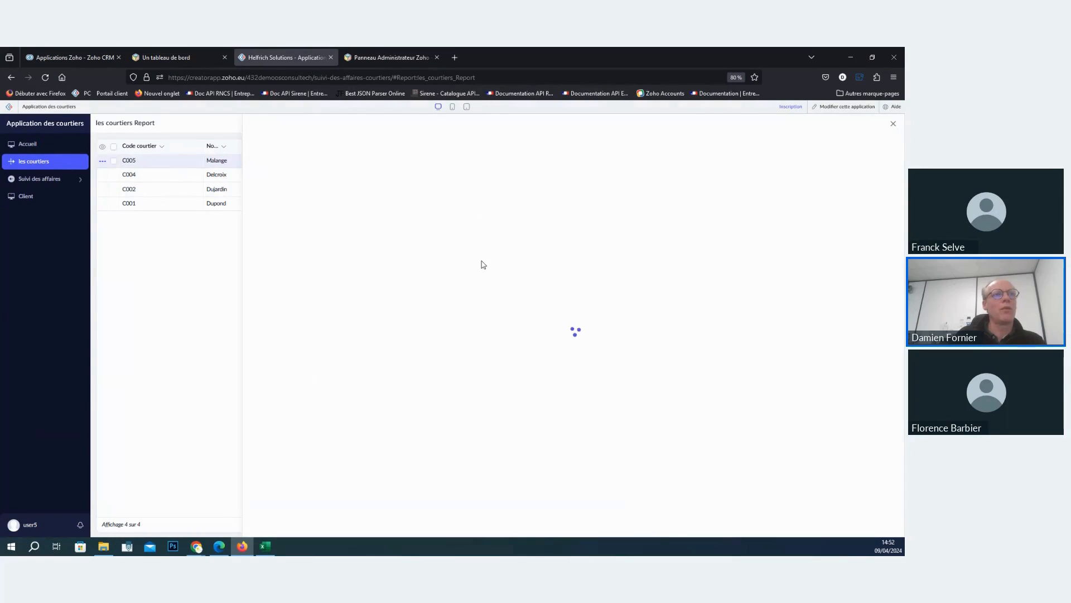
click(84, 56)
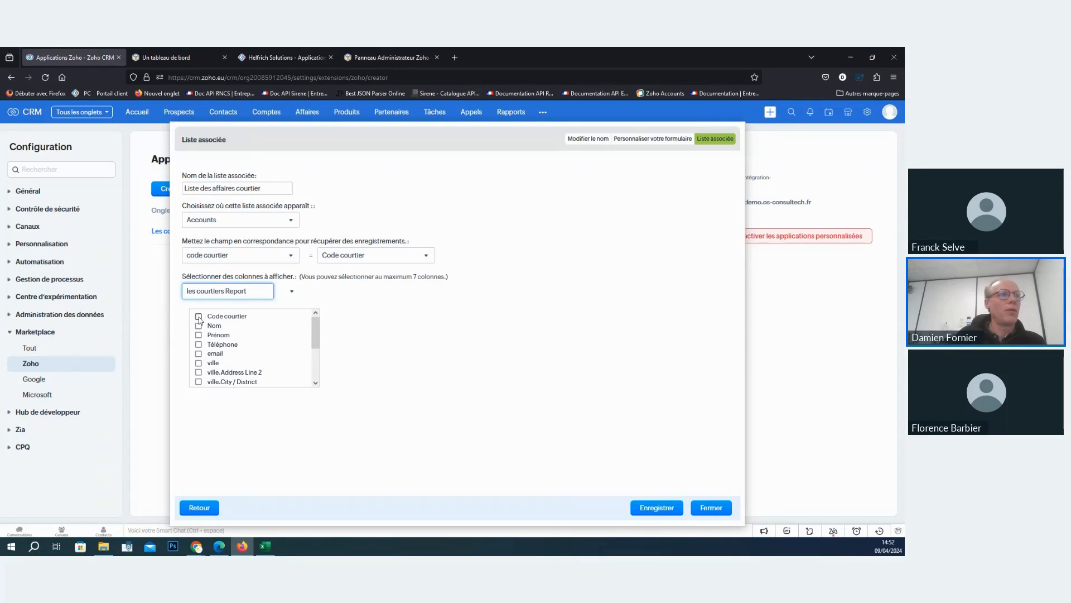
- Show the Nom, Prénom, Téléphone and email columns, save the related list and finish the custom application setup
click(199, 316)
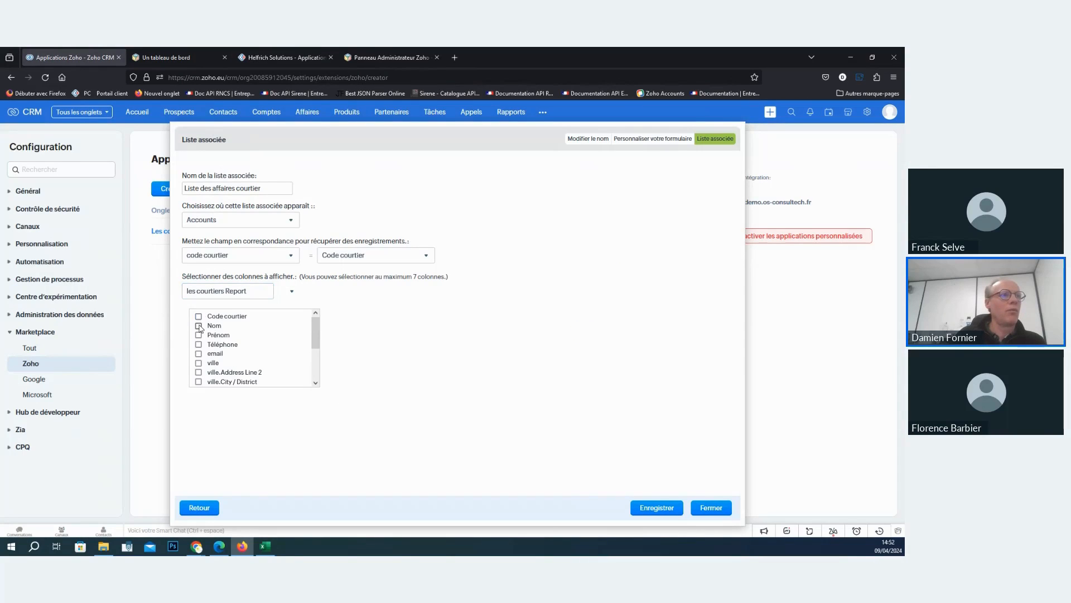
click(198, 336)
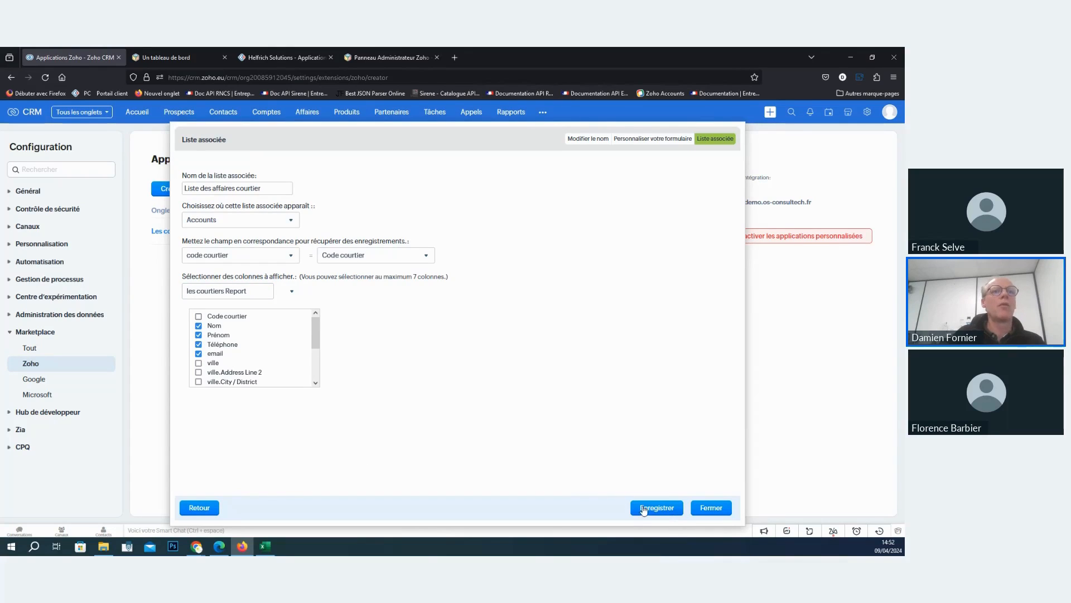
click(643, 509)
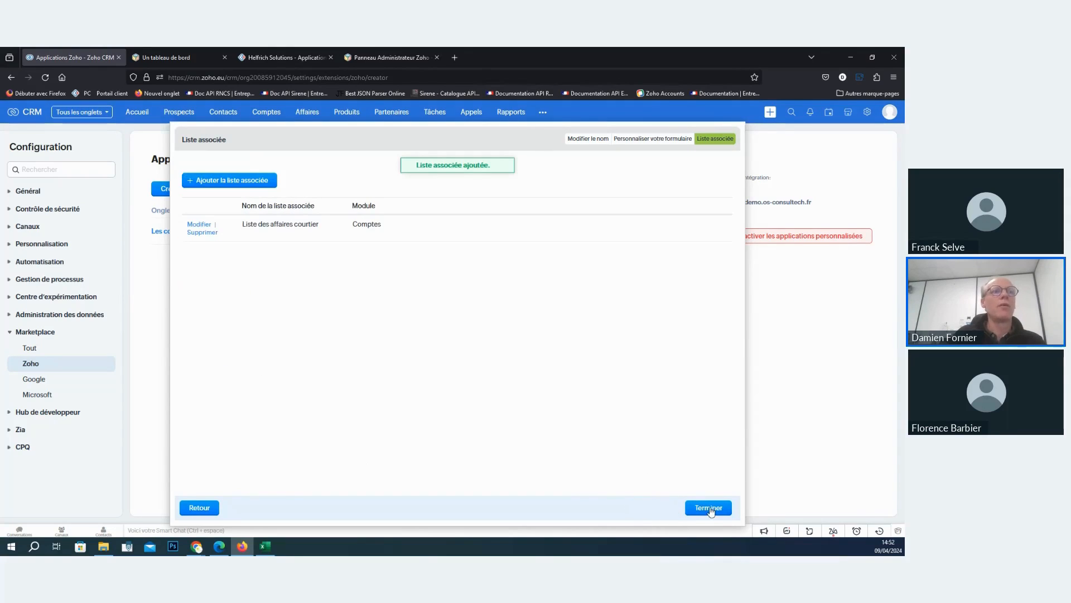
click(711, 509)
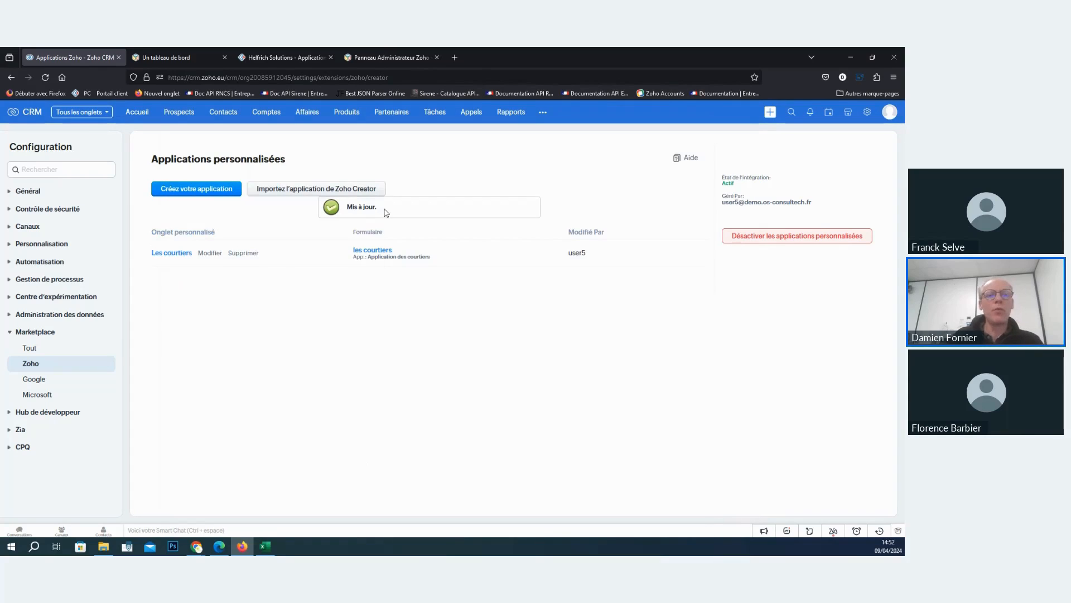
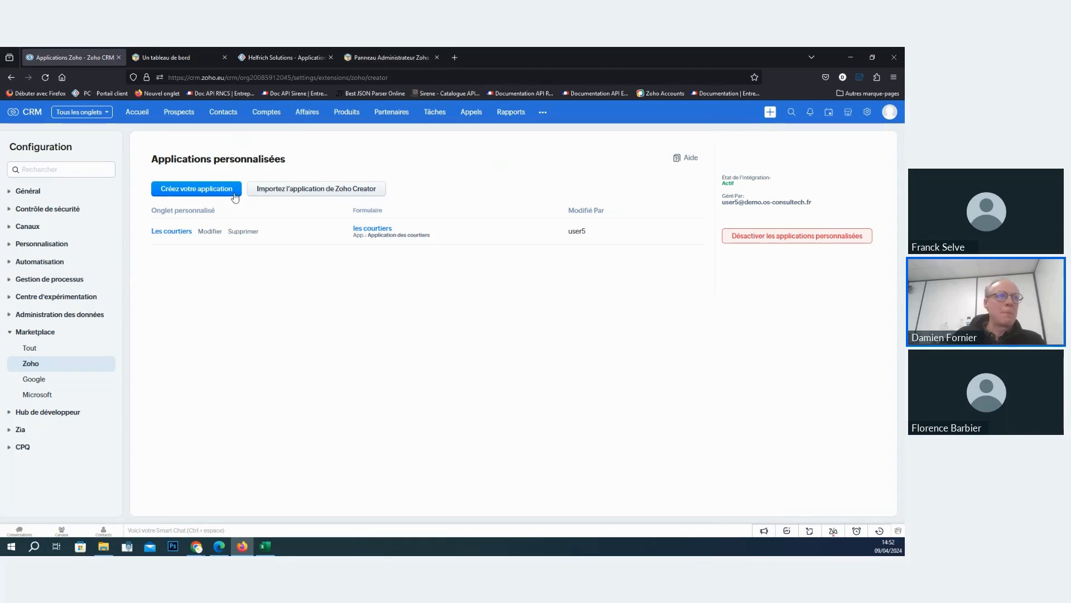
- Open the most recent broker account in Comptes and switch its record page to the Affichage standard view
click(276, 118)
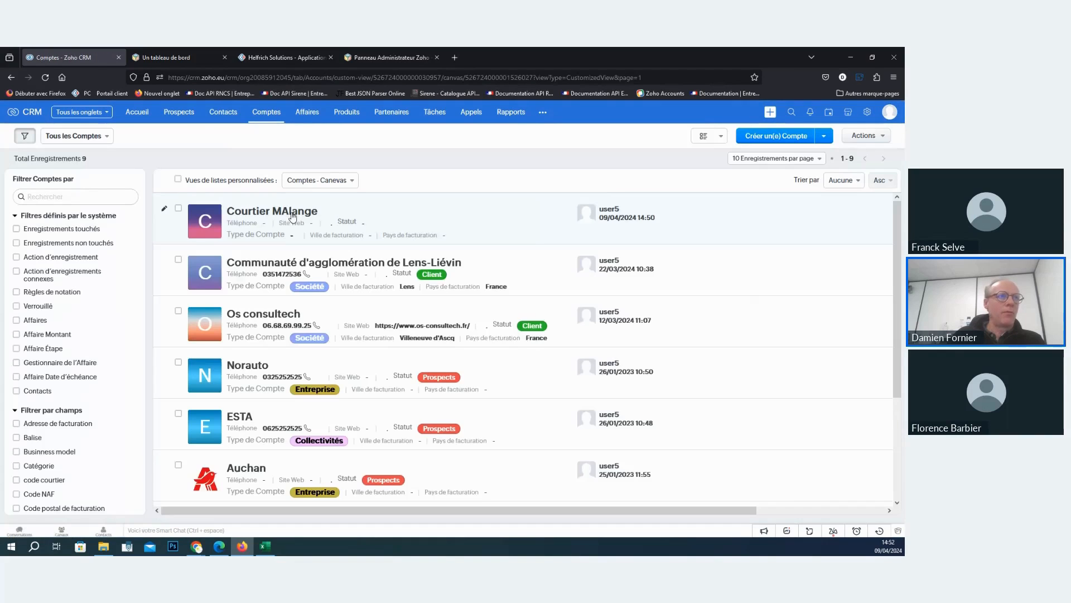
click(275, 214)
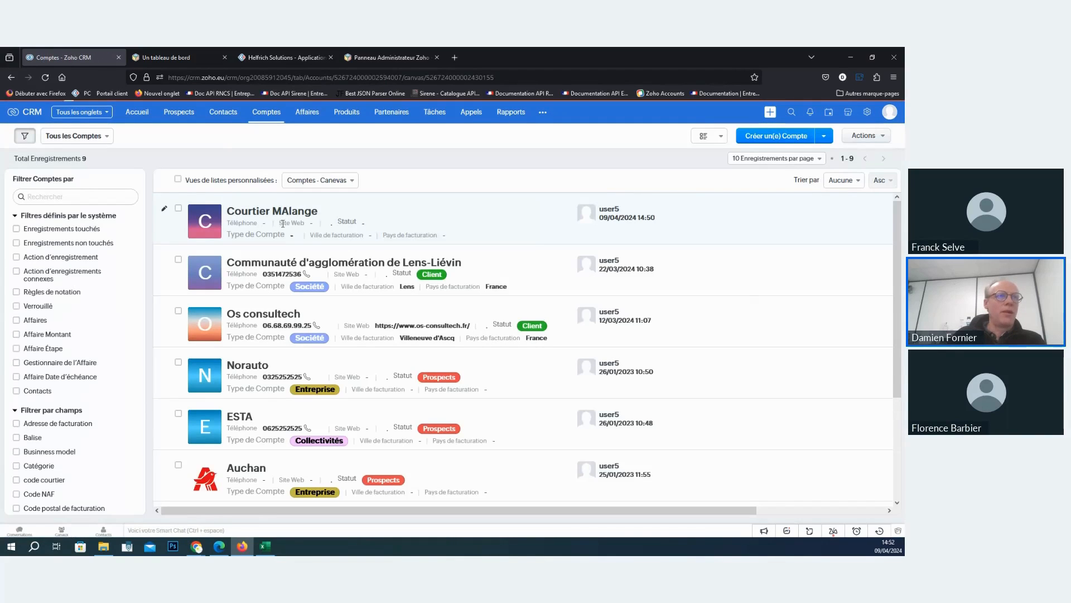
scroll(497, 422, down, 10)
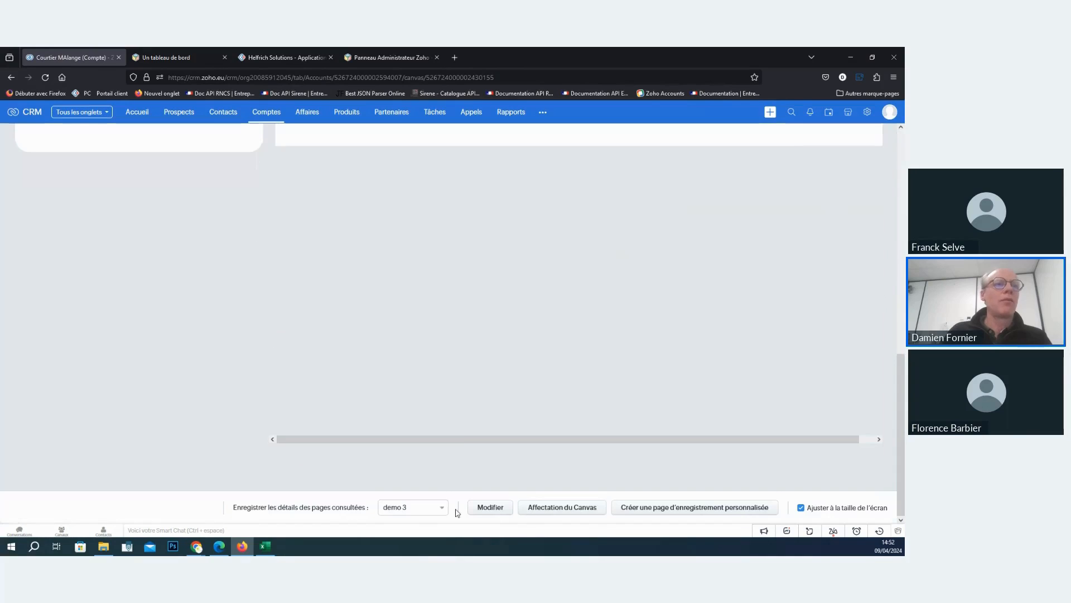
click(419, 512)
click(421, 463)
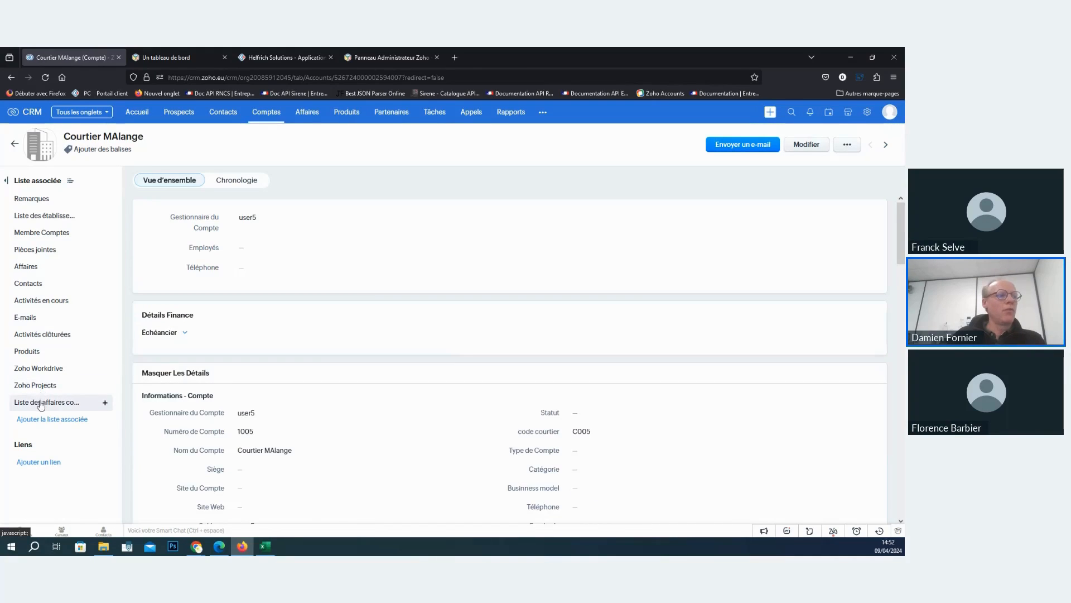
- Examine the Liste des affaires courtier related list and the details of its linked broker record, then close the record
click(40, 403)
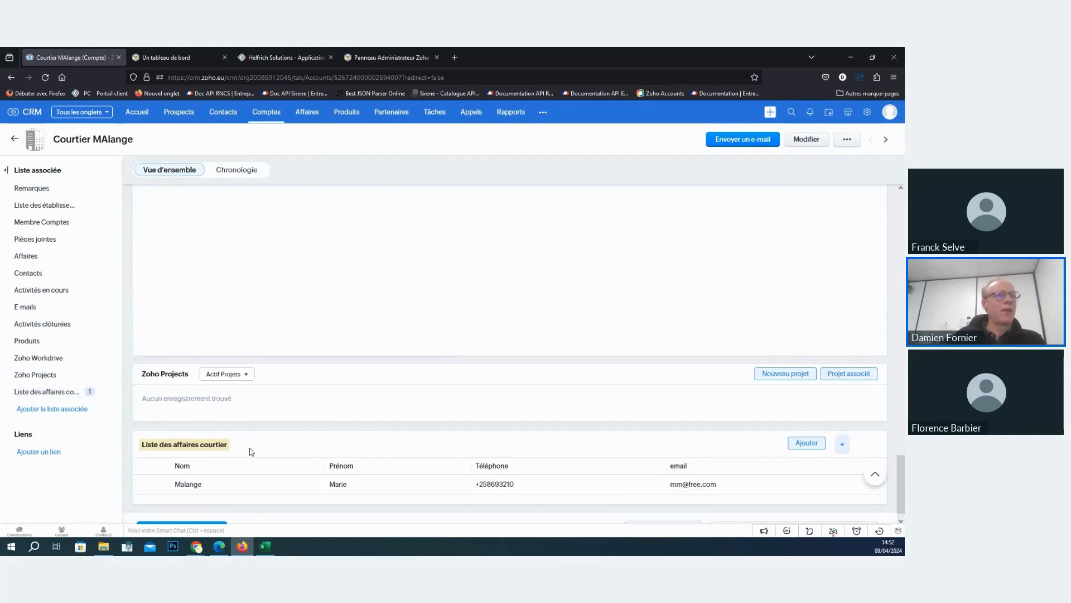
scroll(325, 424, down, 1)
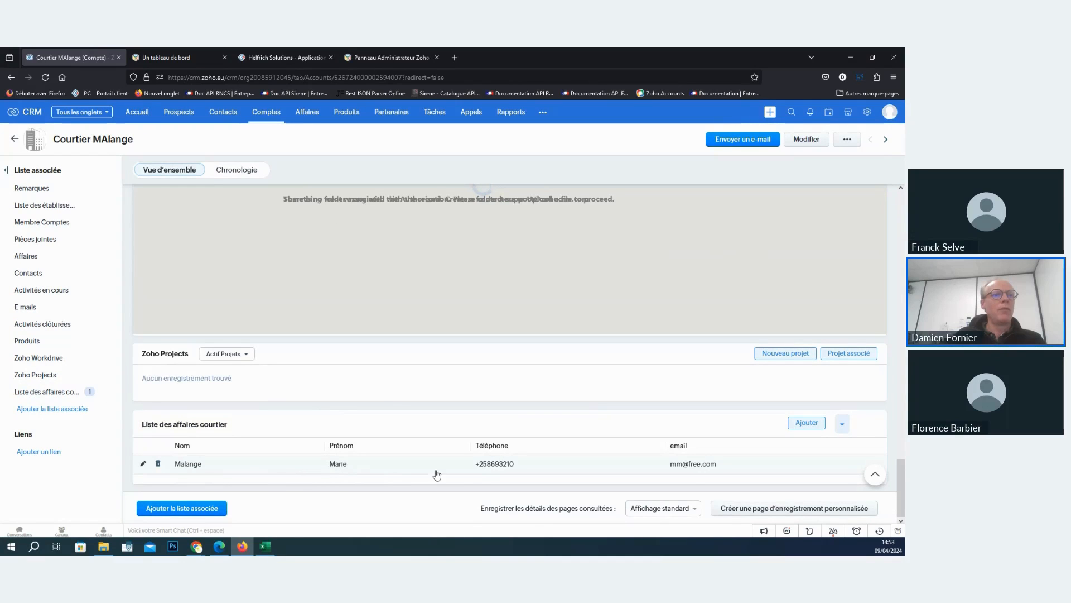
click(441, 472)
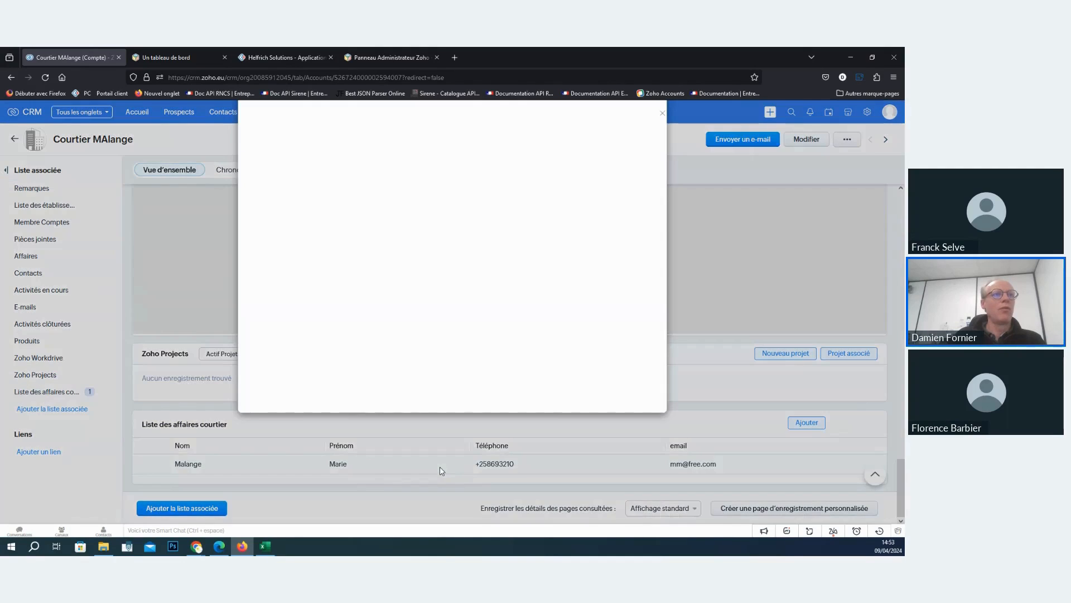
scroll(436, 260, down, 4)
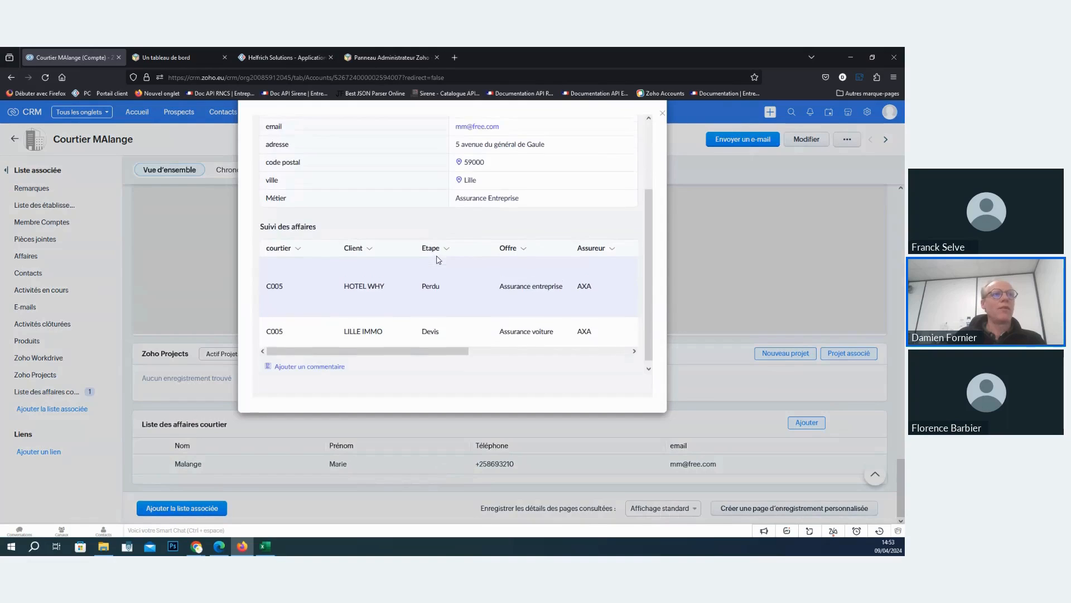
scroll(438, 258, up, 4)
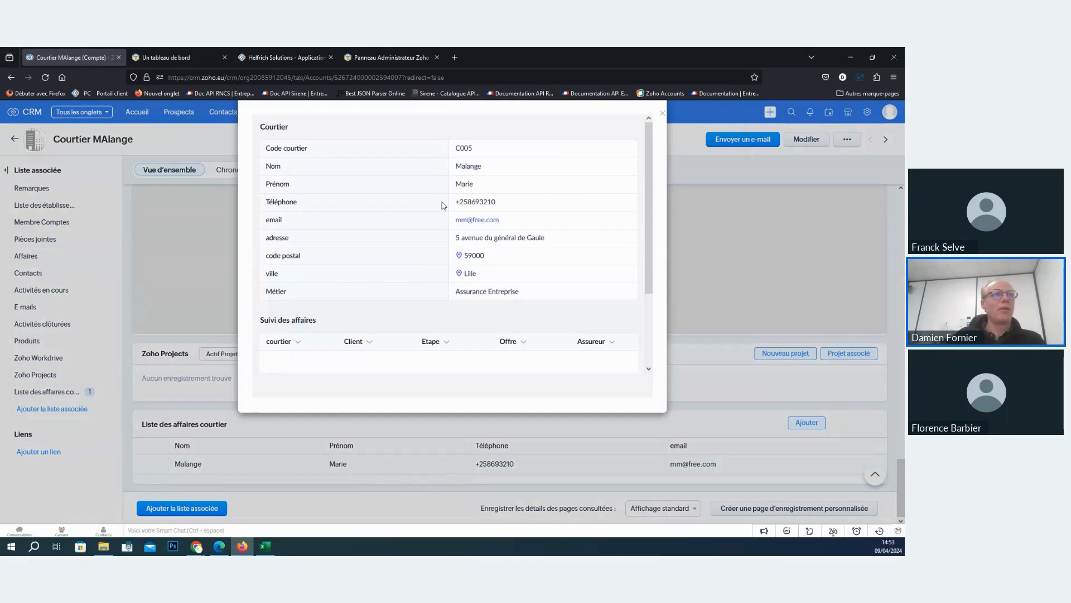
click(260, 58)
key(ctrl+1)
scroll(385, 209, down, 4)
scroll(390, 208, up, 4)
click(663, 114)
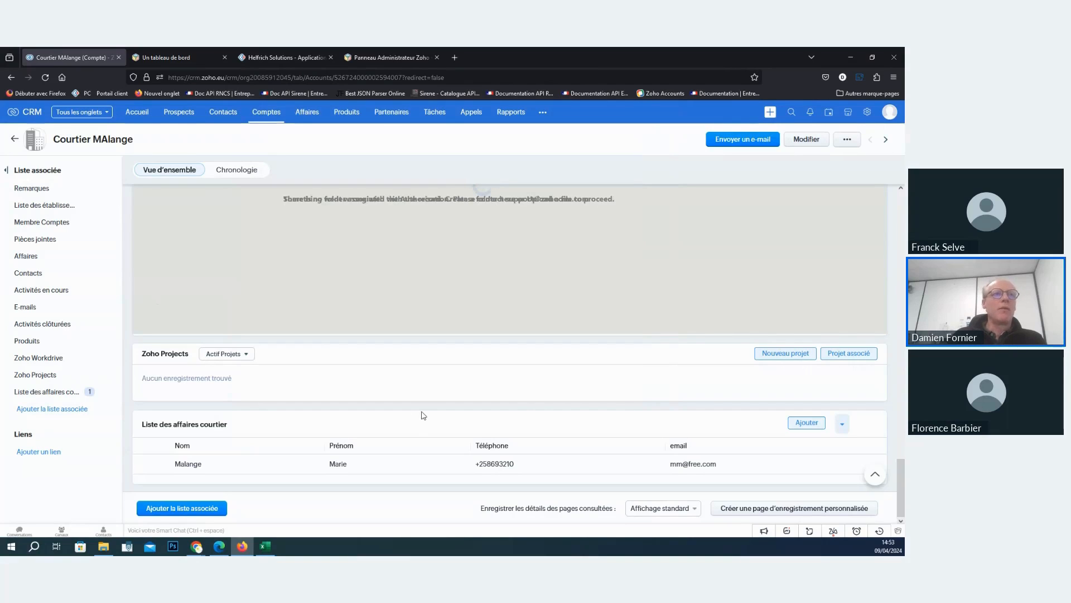
- Reopen the linked broker record and check the deals under Suivi des affaires before closing it
click(351, 467)
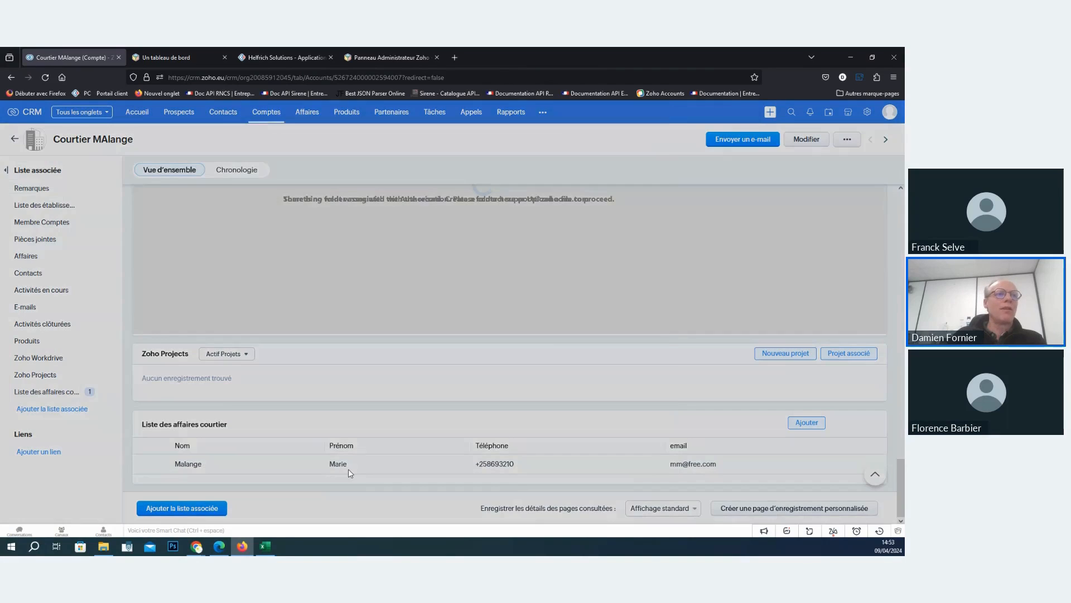
scroll(446, 241, down, 2)
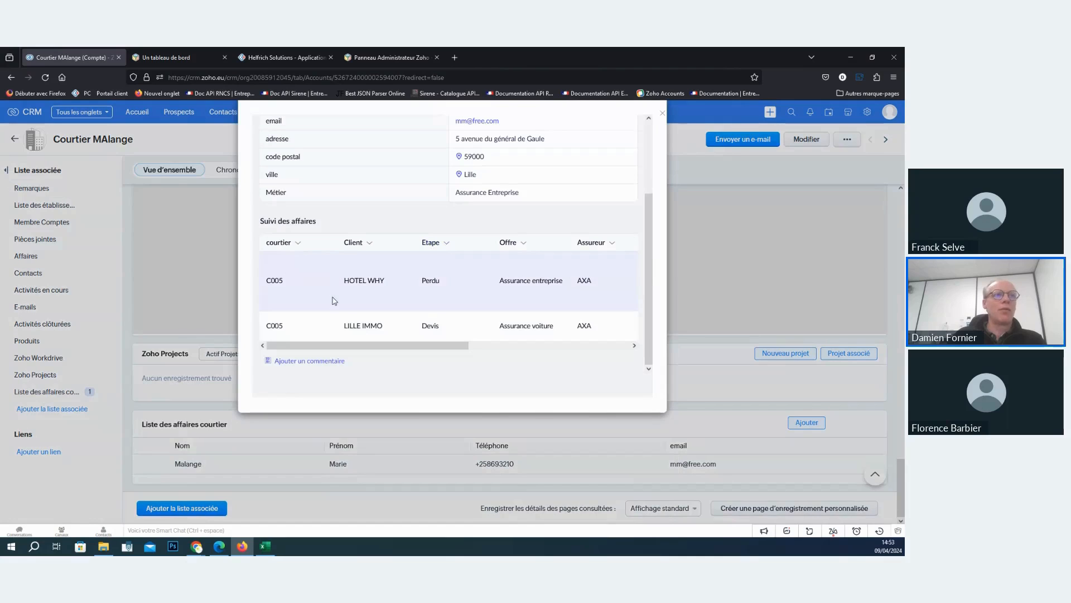
drag(467, 346, 395, 375)
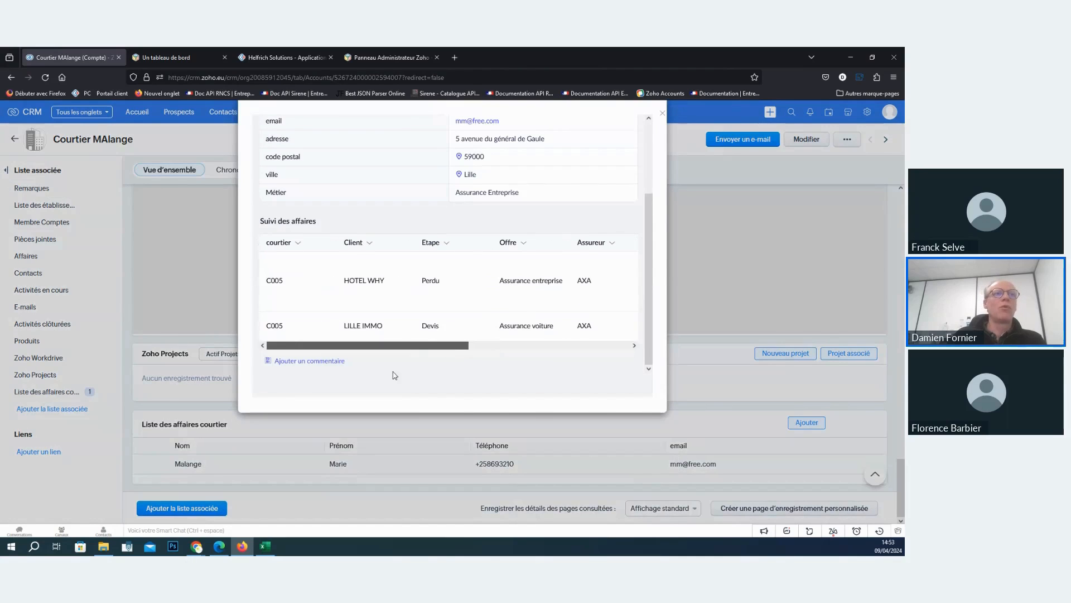
click(662, 115)
- Reload the CRM account page and open the Les courtiers module
click(543, 115)
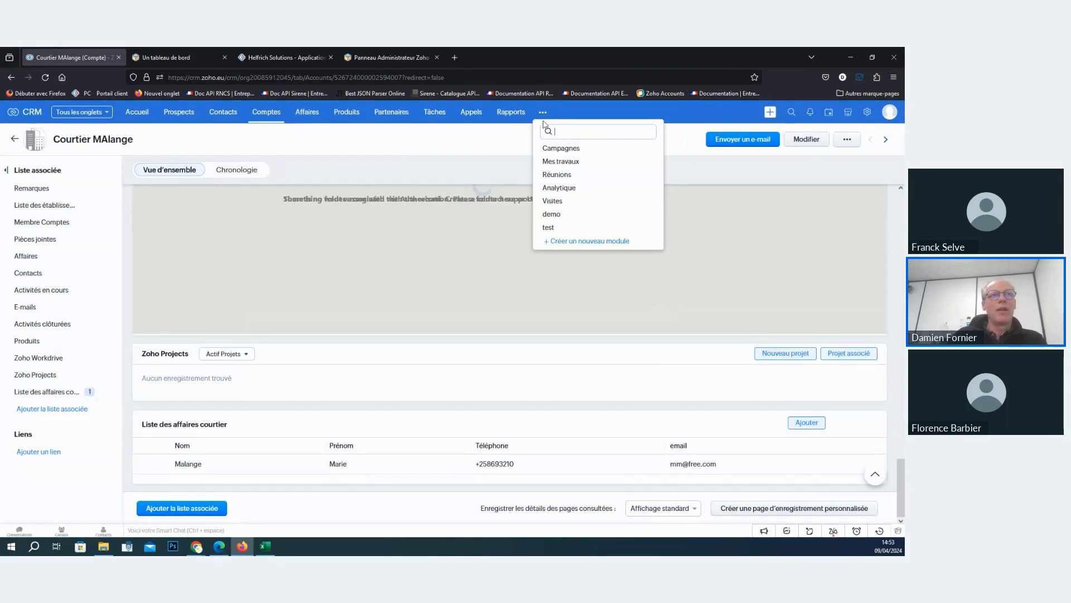
click(508, 134)
click(45, 79)
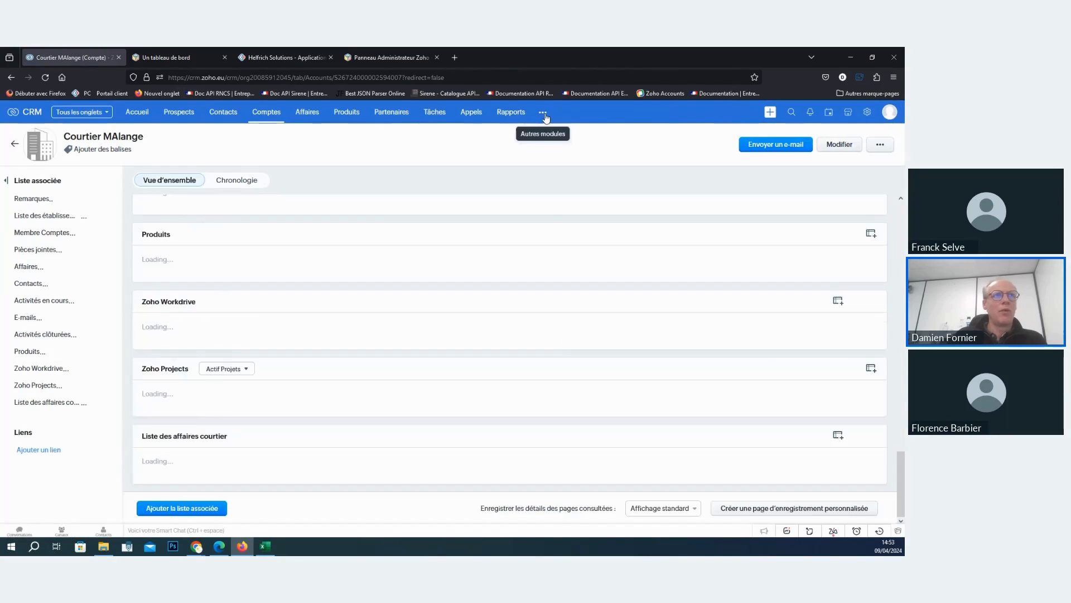
click(543, 114)
click(569, 241)
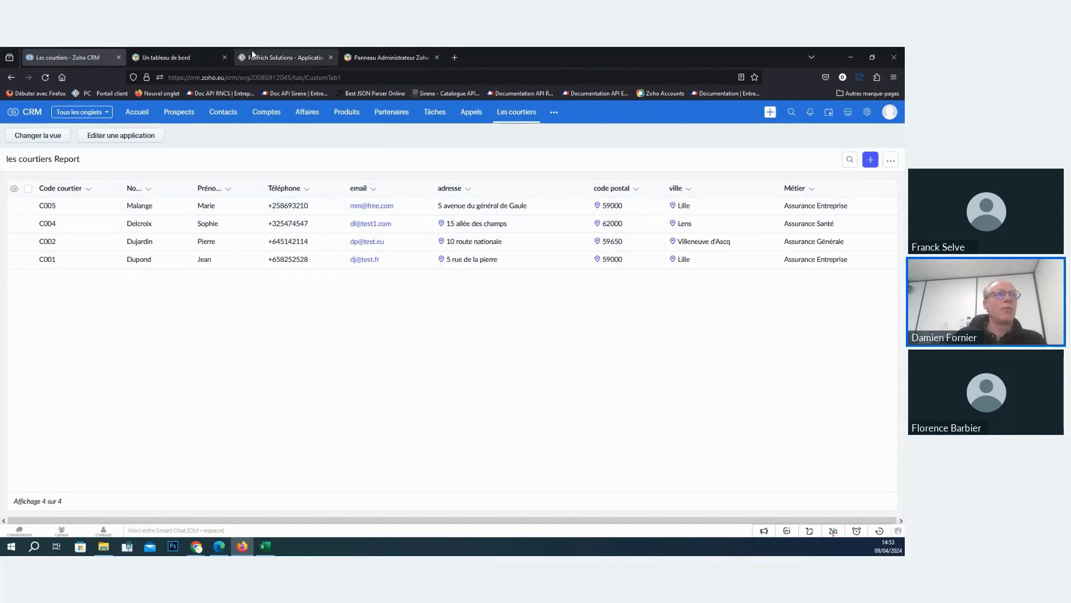
- Compare les courtiers Report in Zoho Creator with the CRM version, and check the first broker's details in Zoho CRM
click(268, 53)
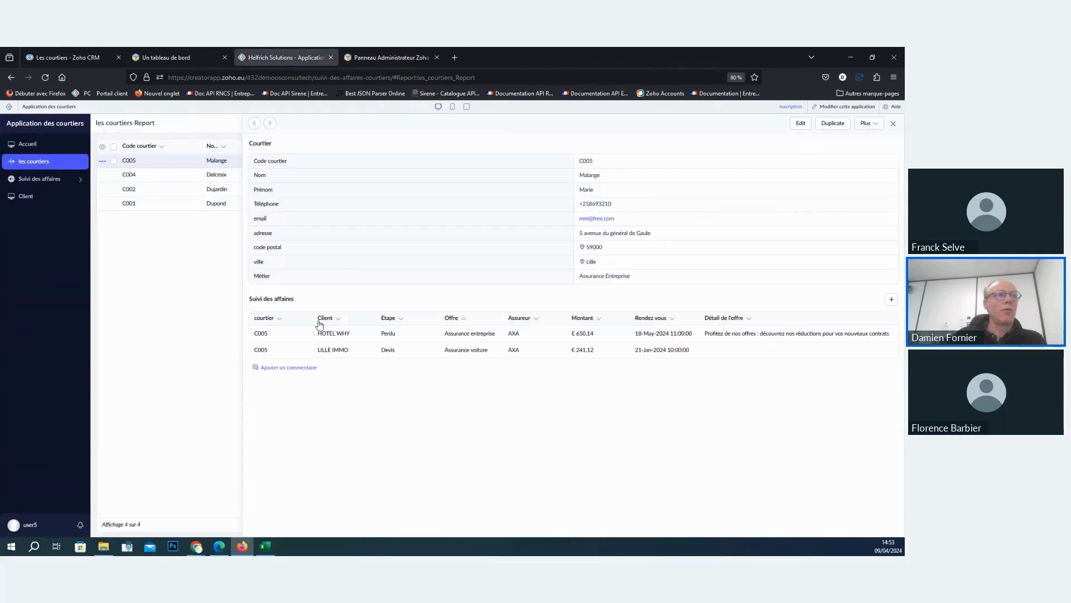
click(893, 124)
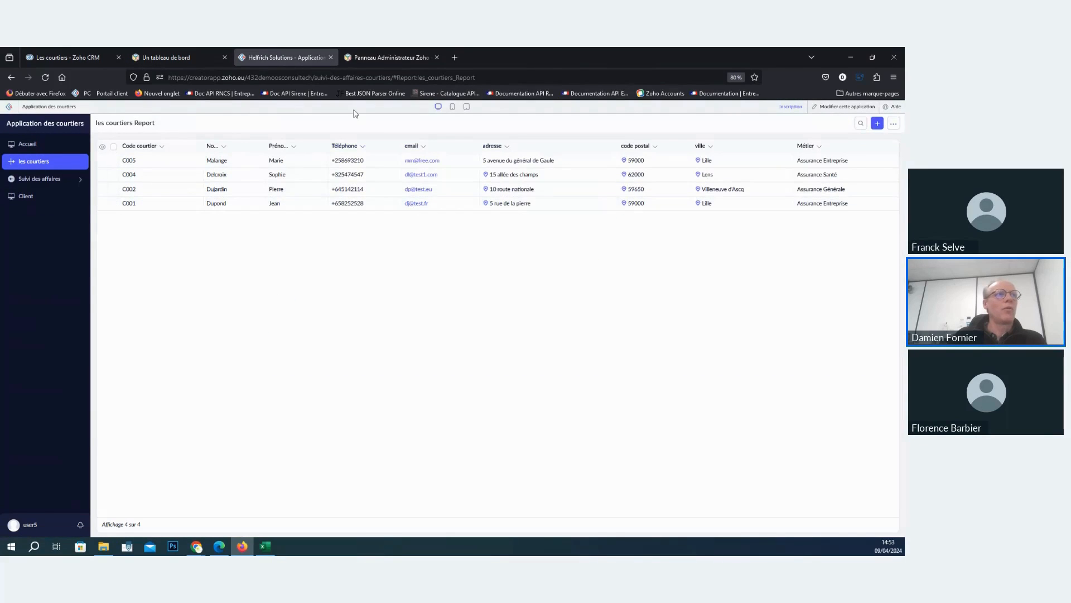
click(68, 58)
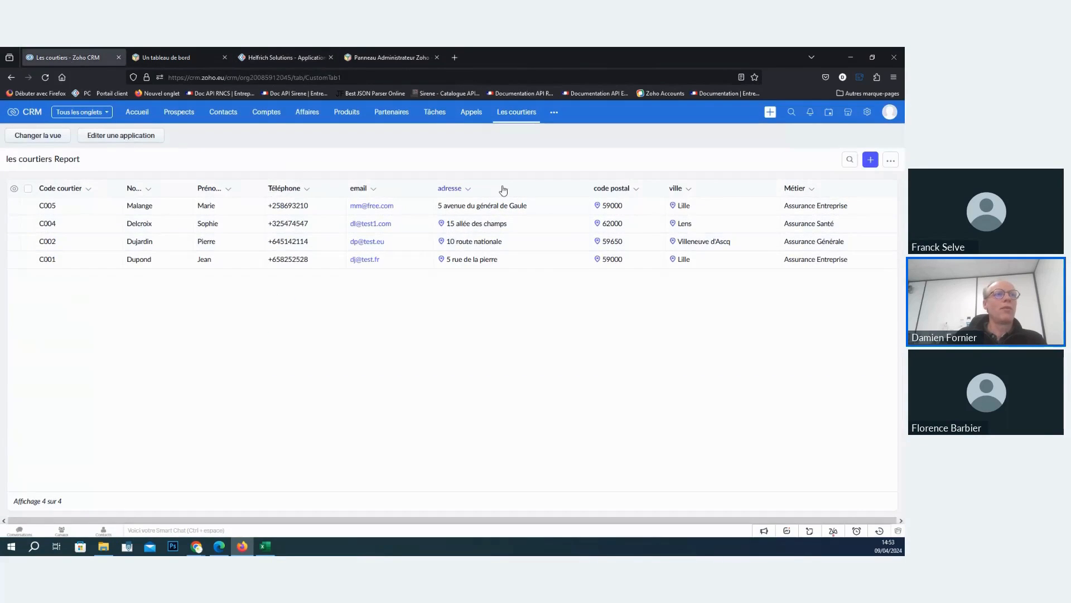
click(305, 205)
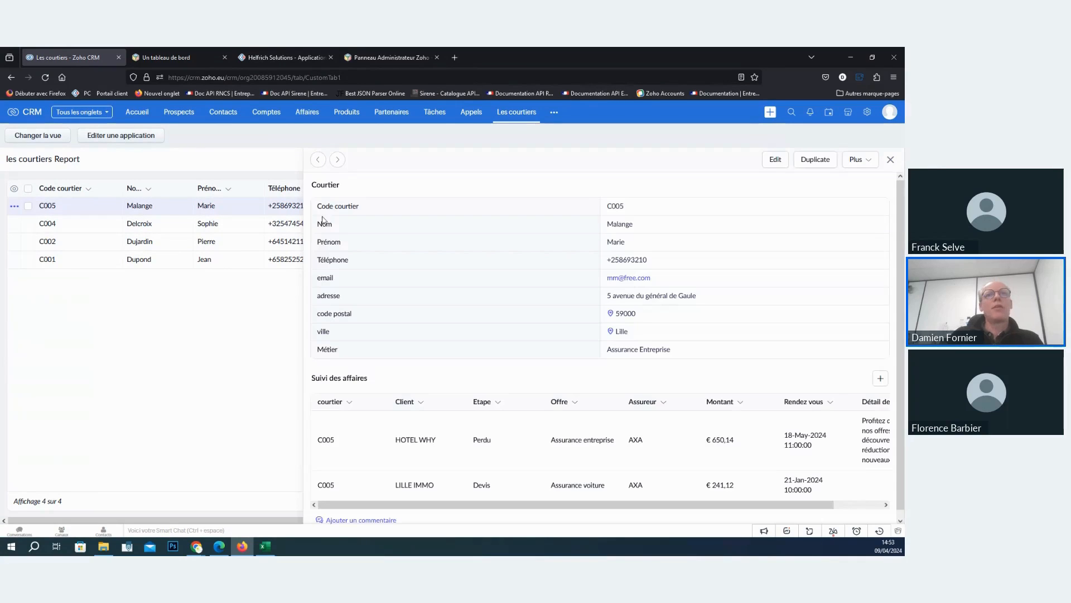
click(890, 160)
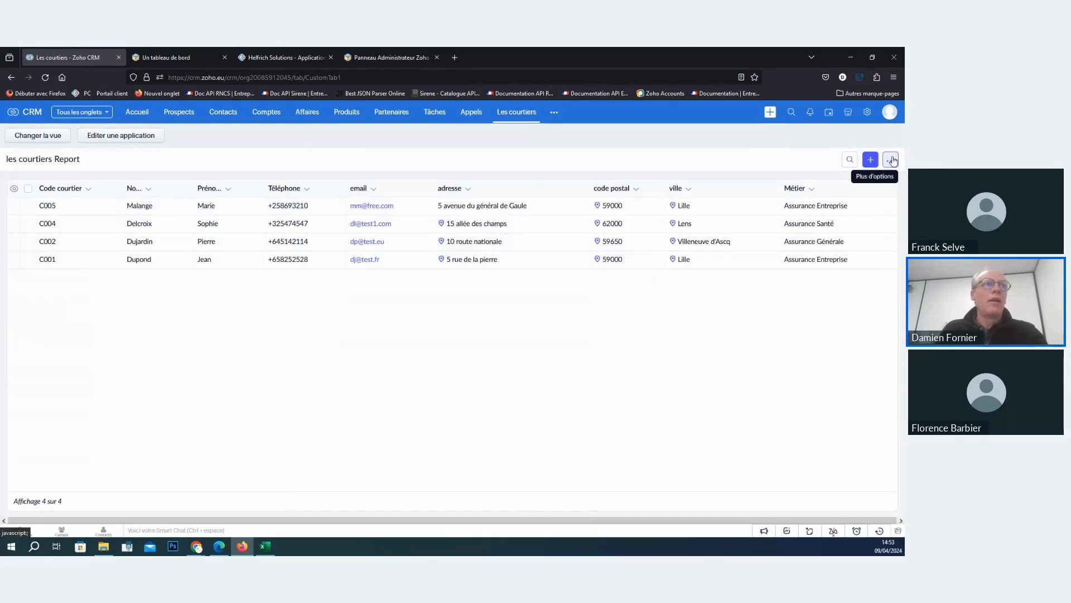
- Switch to Zoho Creator, edit Application des courtiers and open the Client form in the Form Builder
click(247, 50)
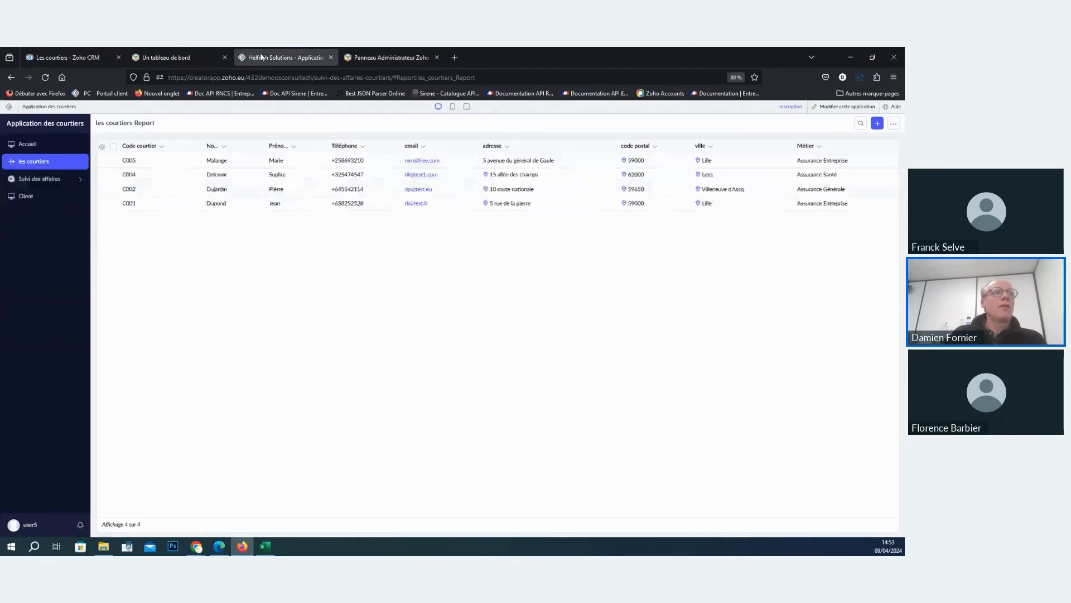
click(832, 107)
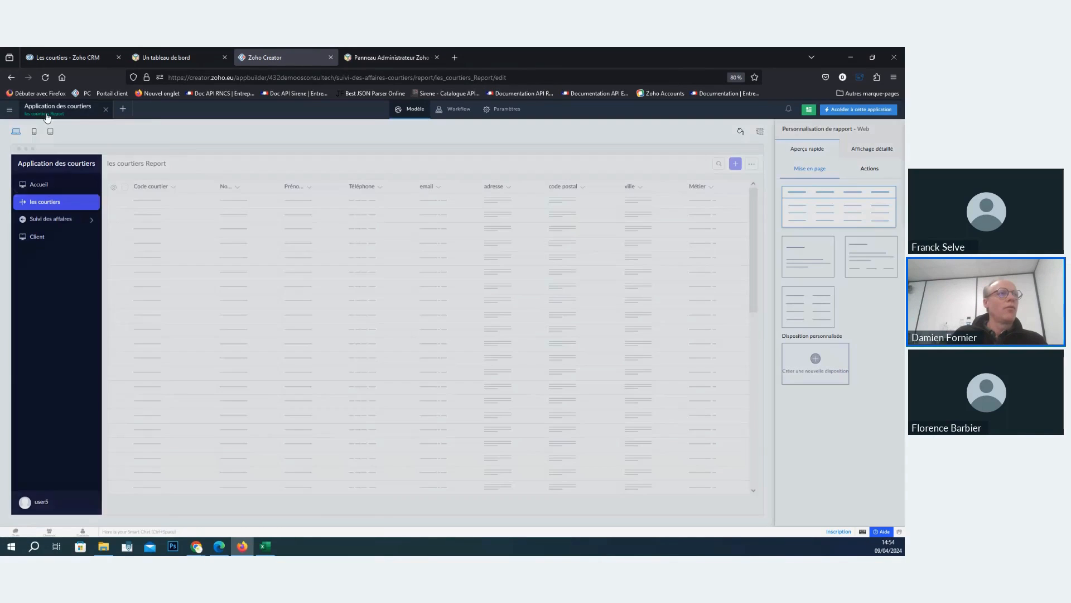
click(47, 114)
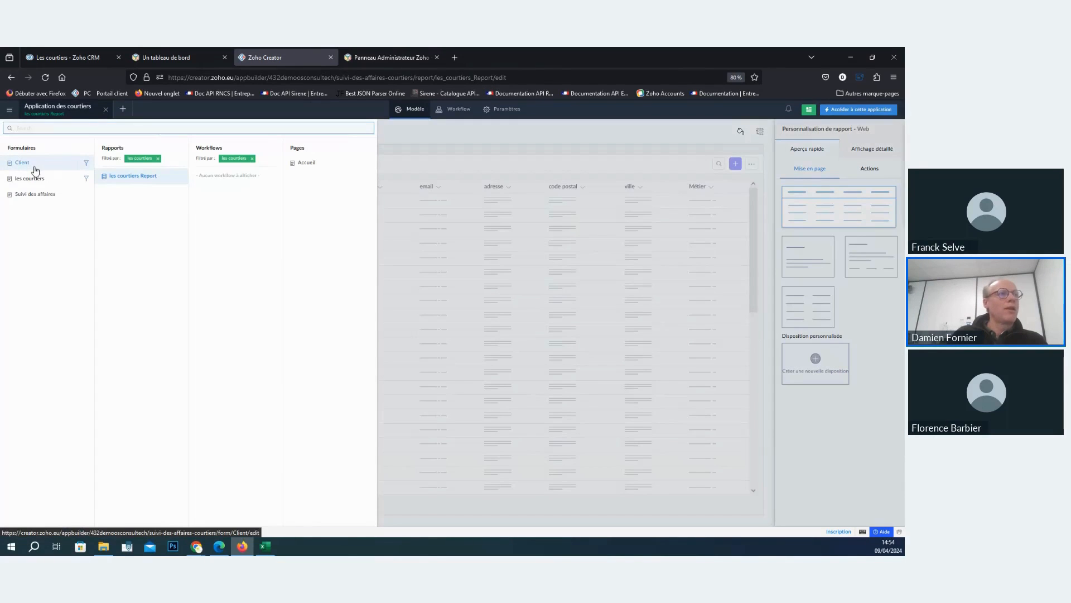
click(35, 170)
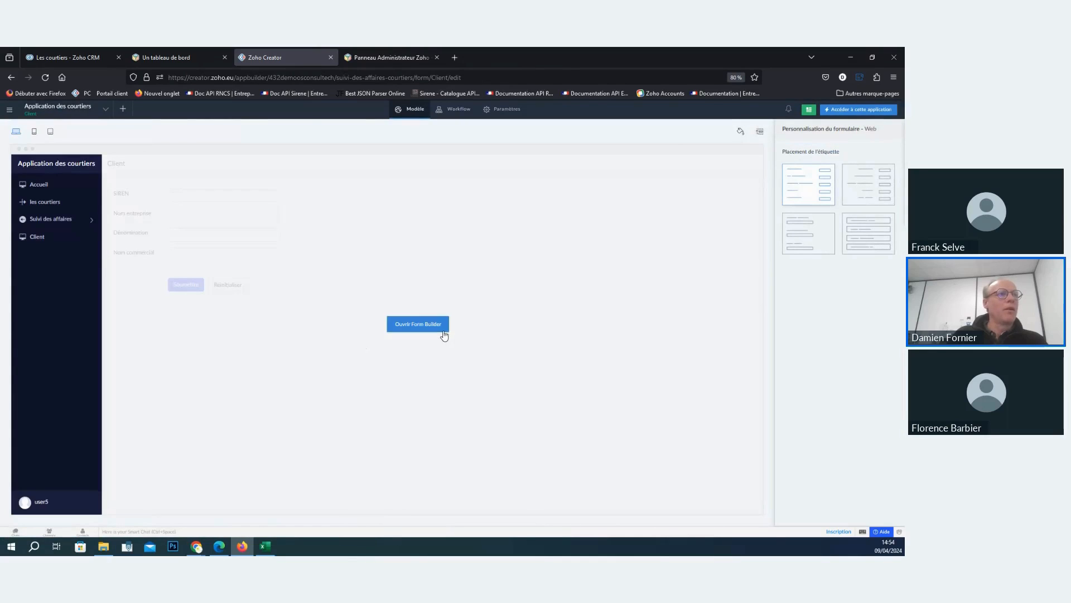
click(444, 333)
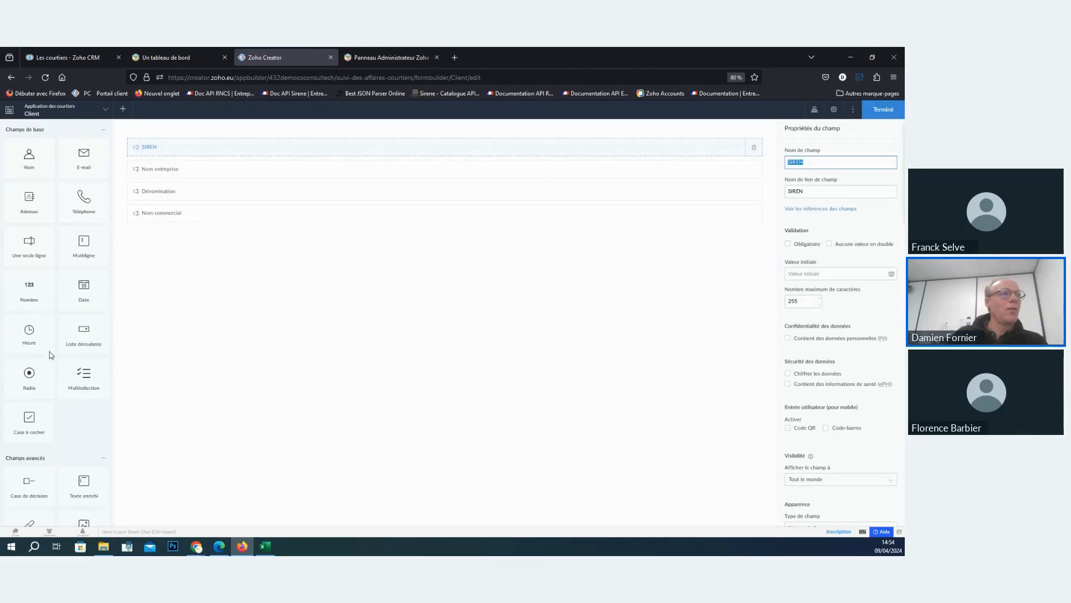
- Add an Intégration field above SIREN in the Client form and choose ZohoCRM as its service
scroll(49, 354, down, 10)
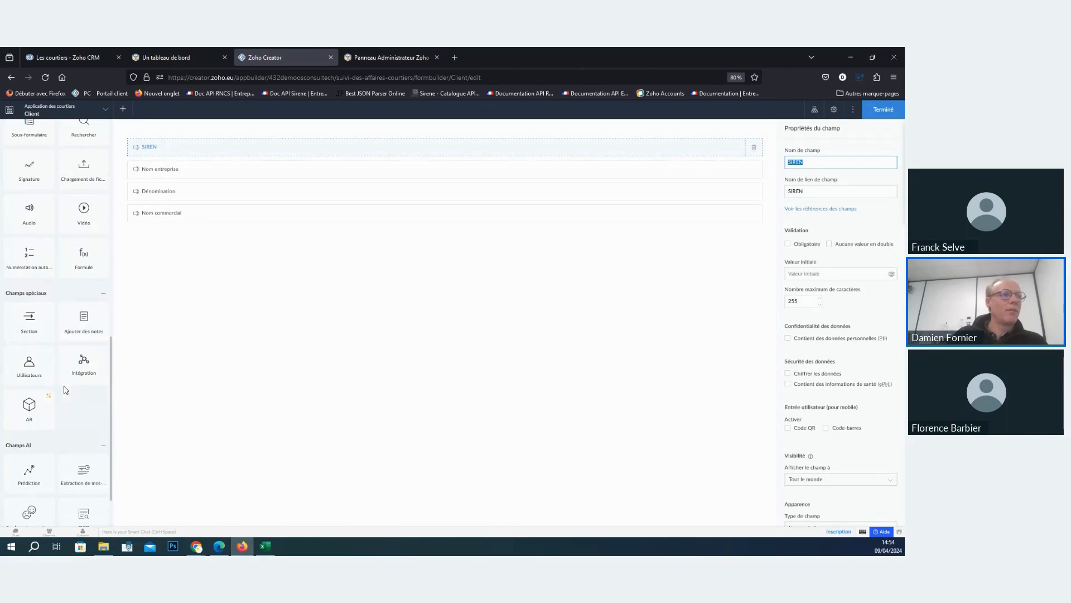
drag(84, 362, 259, 145)
click(469, 298)
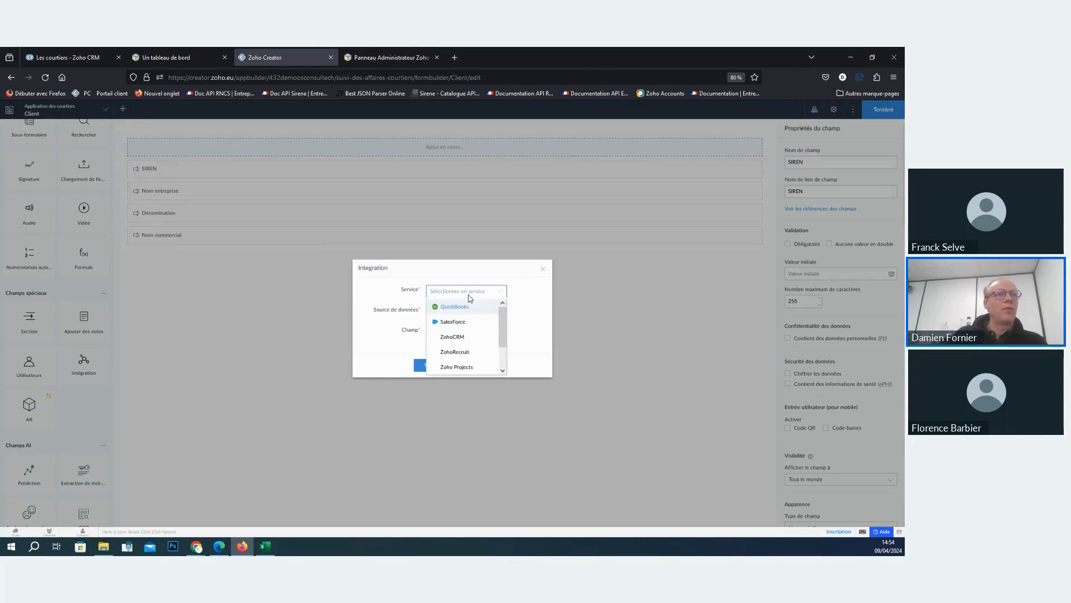
click(468, 337)
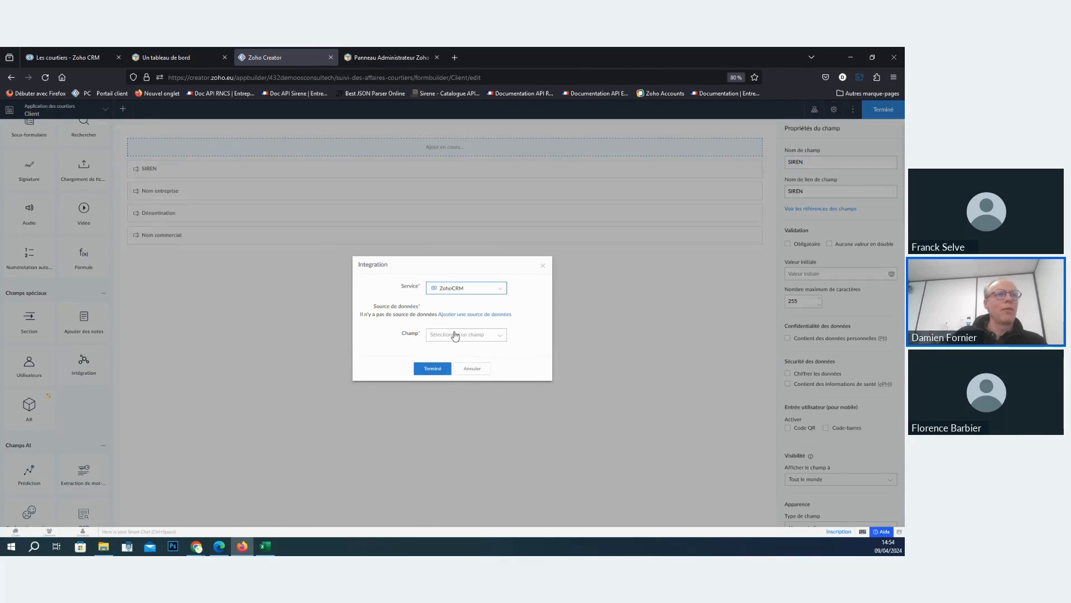
click(454, 335)
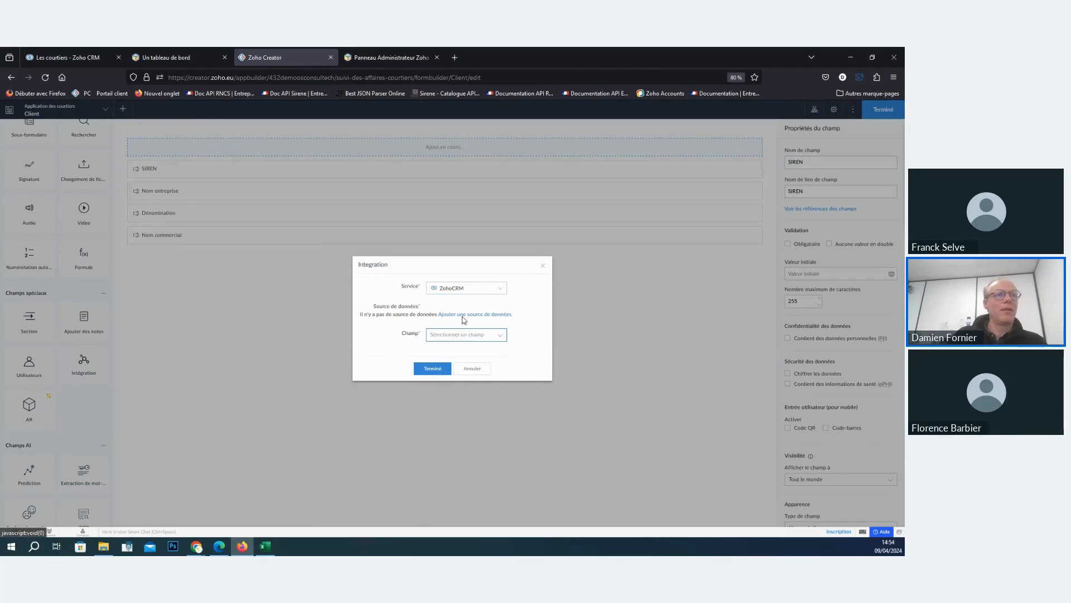
- Start adding a ZohoCRM data source for the field and submit a new connection named crm for creation and authorization
click(463, 314)
click(441, 337)
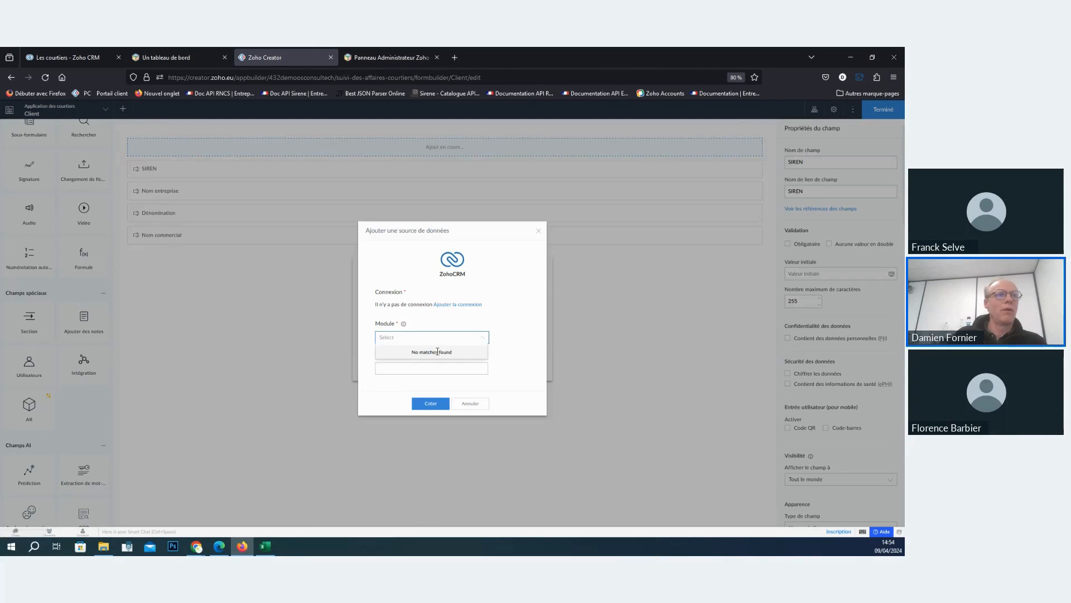
click(458, 305)
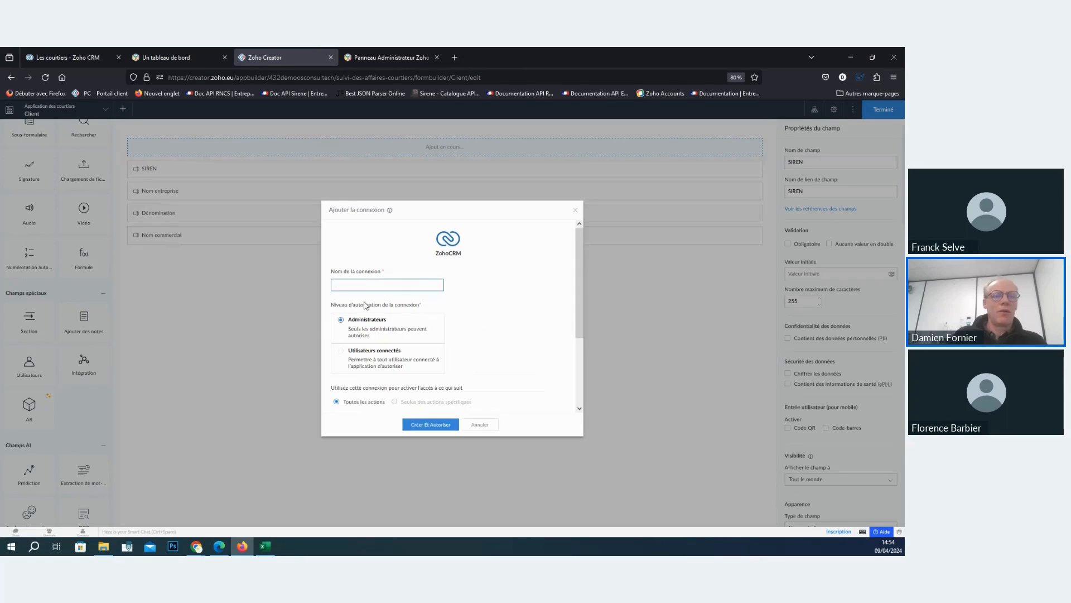
text(crm)
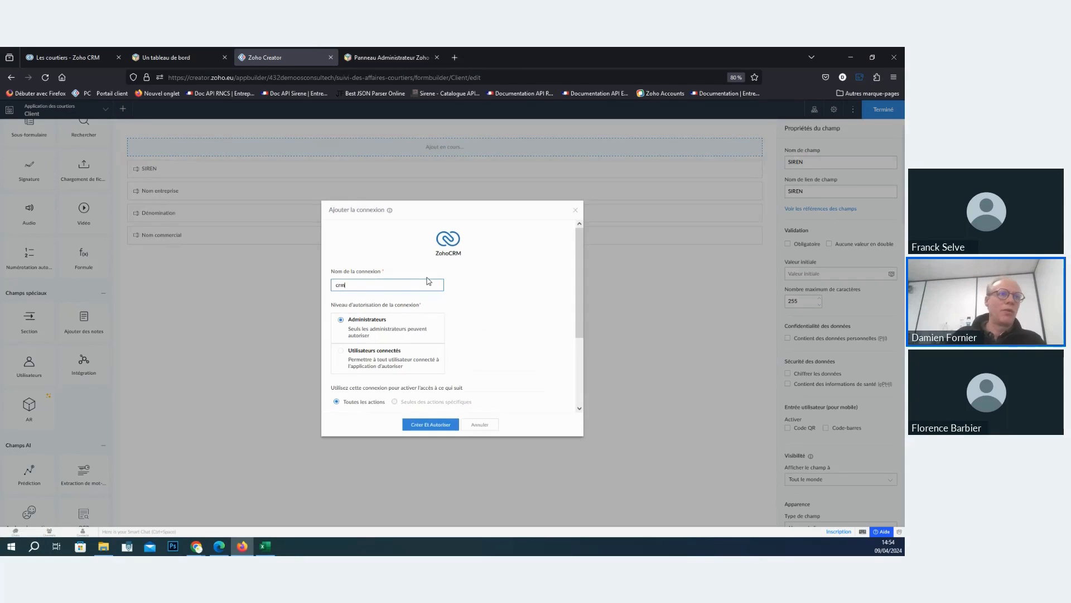
click(417, 425)
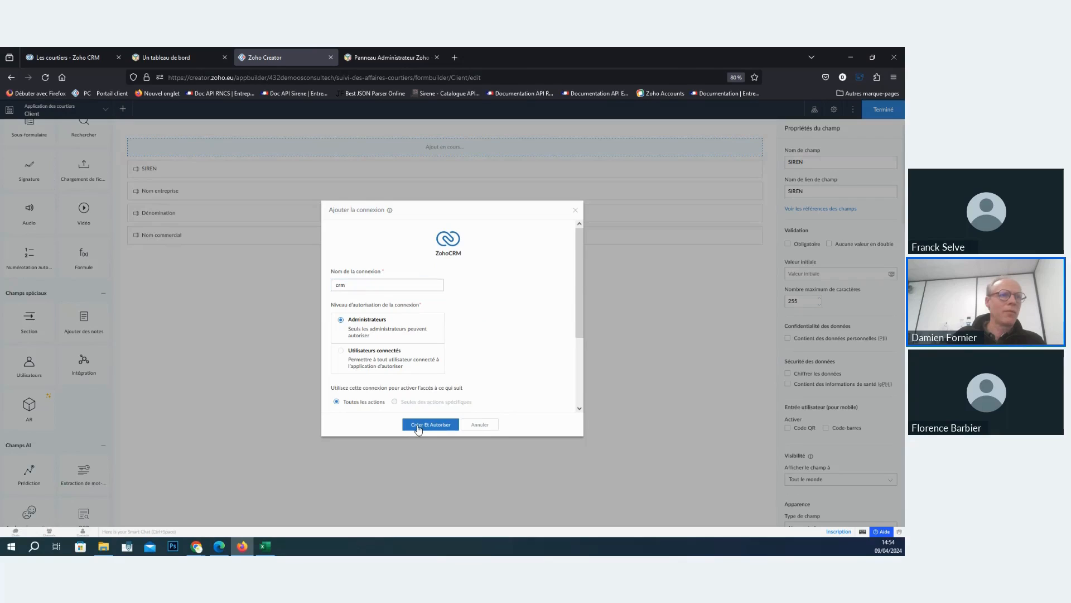
- Authorize the crm connection by linking a new ZohoCRM account and accepting Creator's access to the CRM data
click(473, 342)
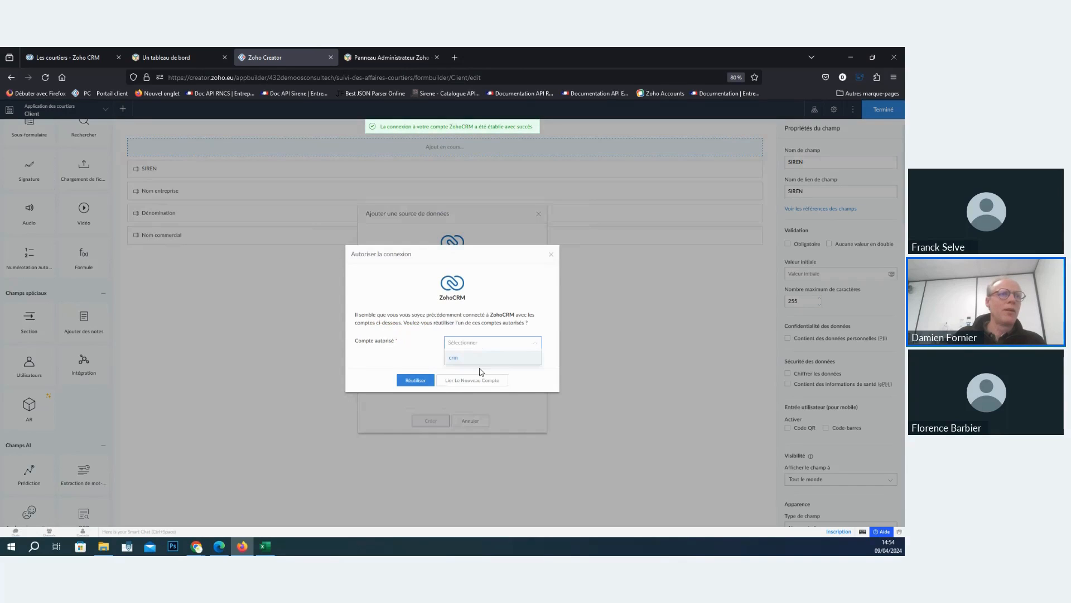
click(479, 361)
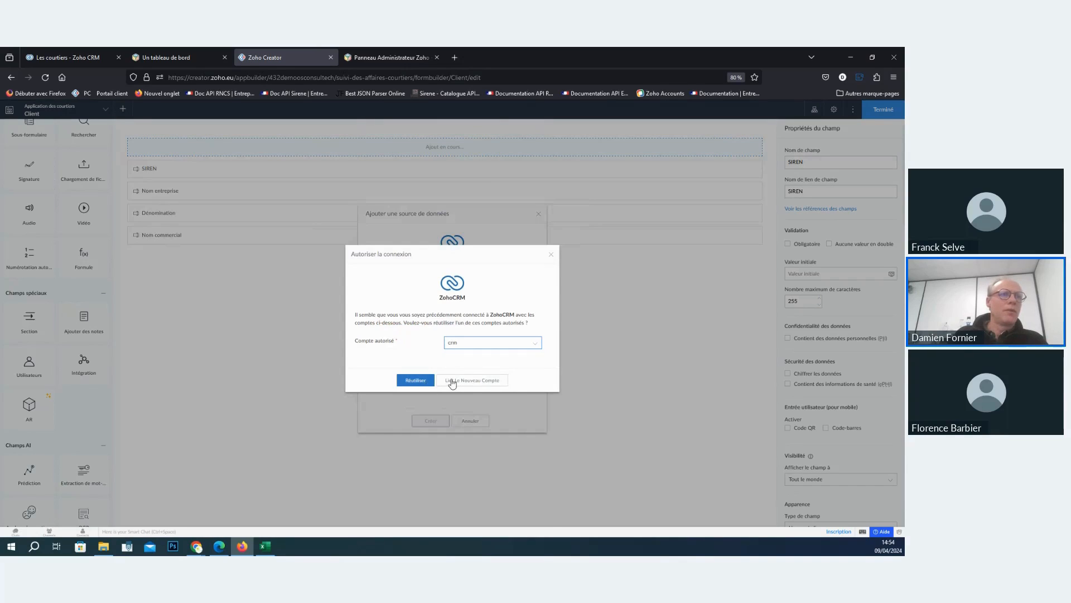
click(461, 381)
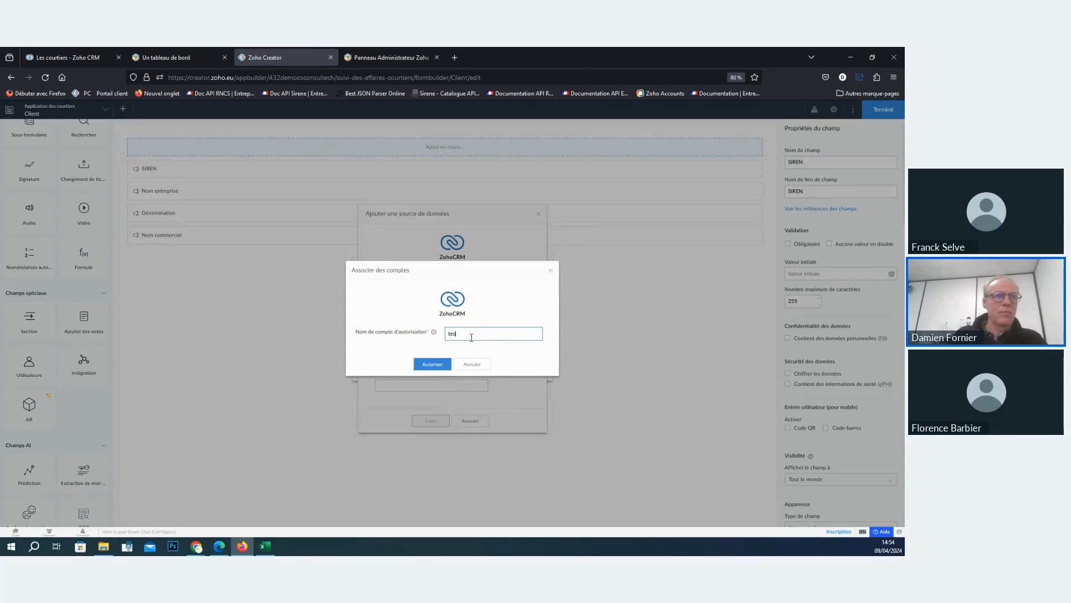
click(437, 365)
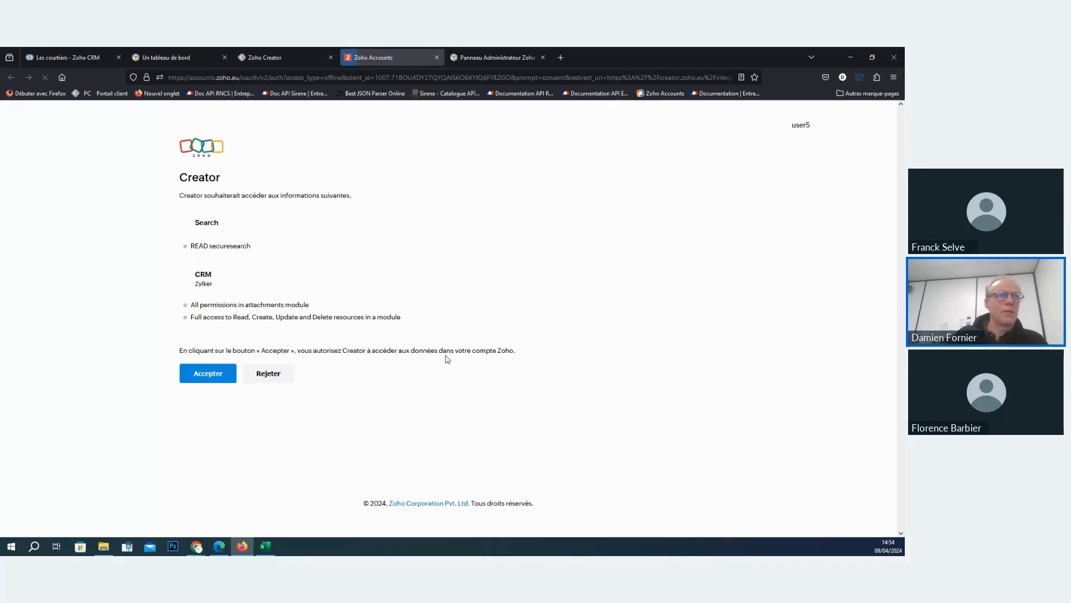
click(210, 378)
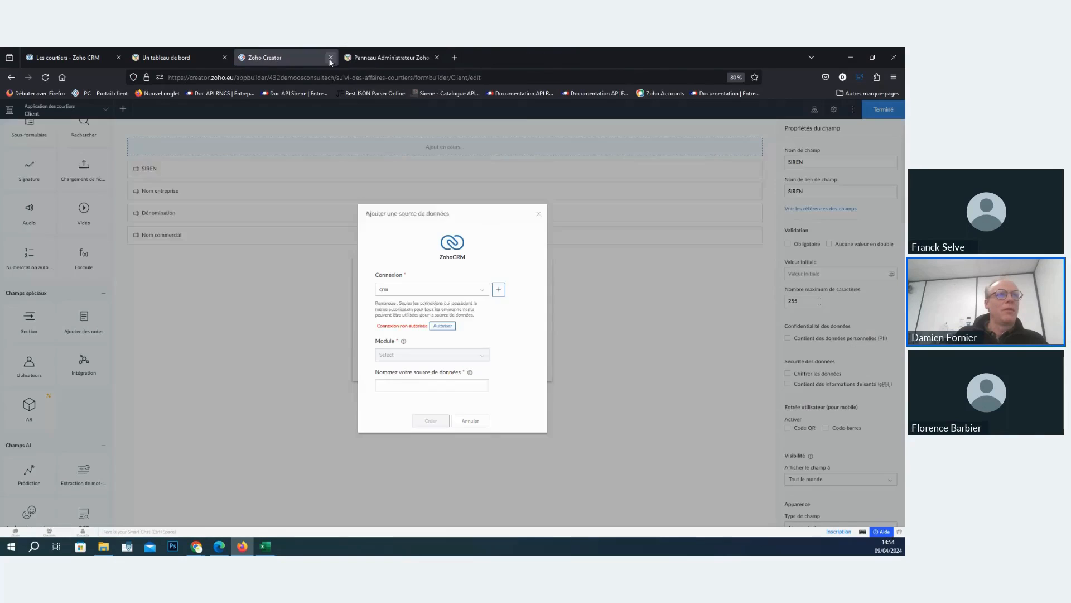
- Create the ZohoCRM data source from the Accounts module and name it Client CRM
click(428, 348)
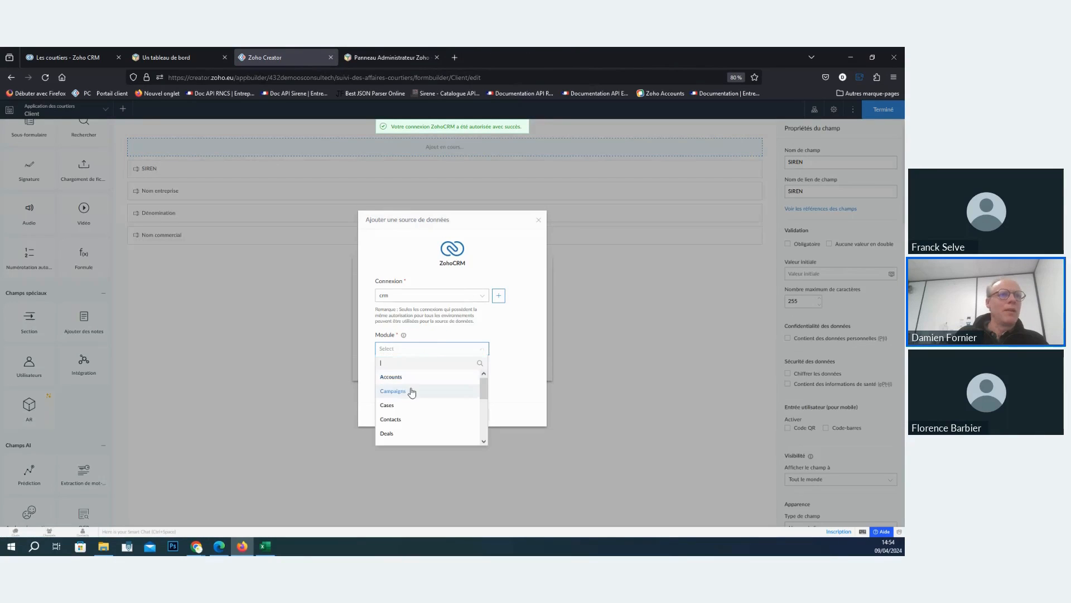
click(401, 376)
click(420, 380)
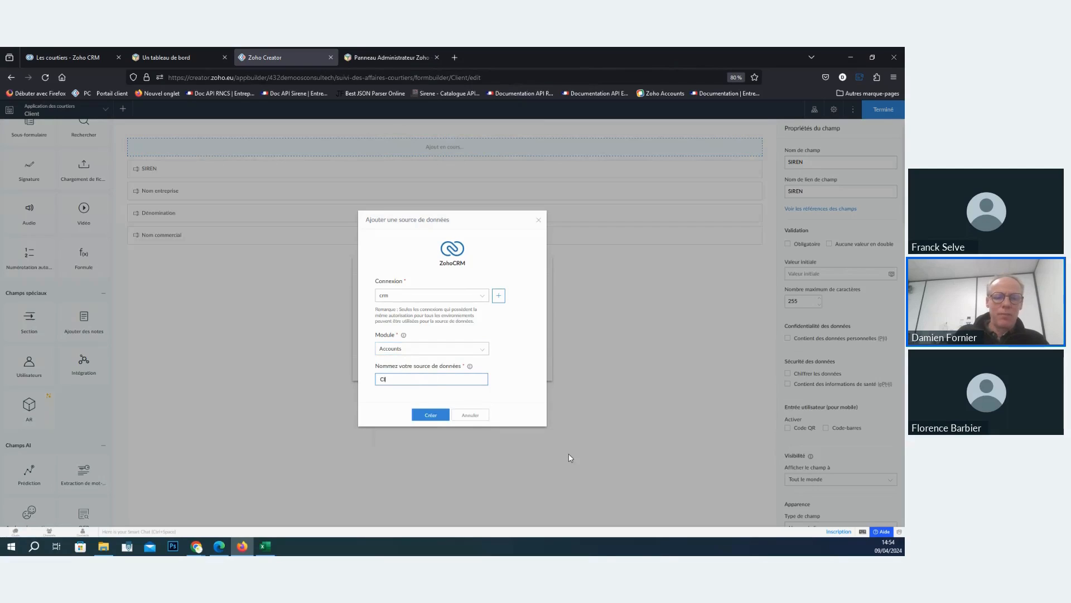
text(Client CRM)
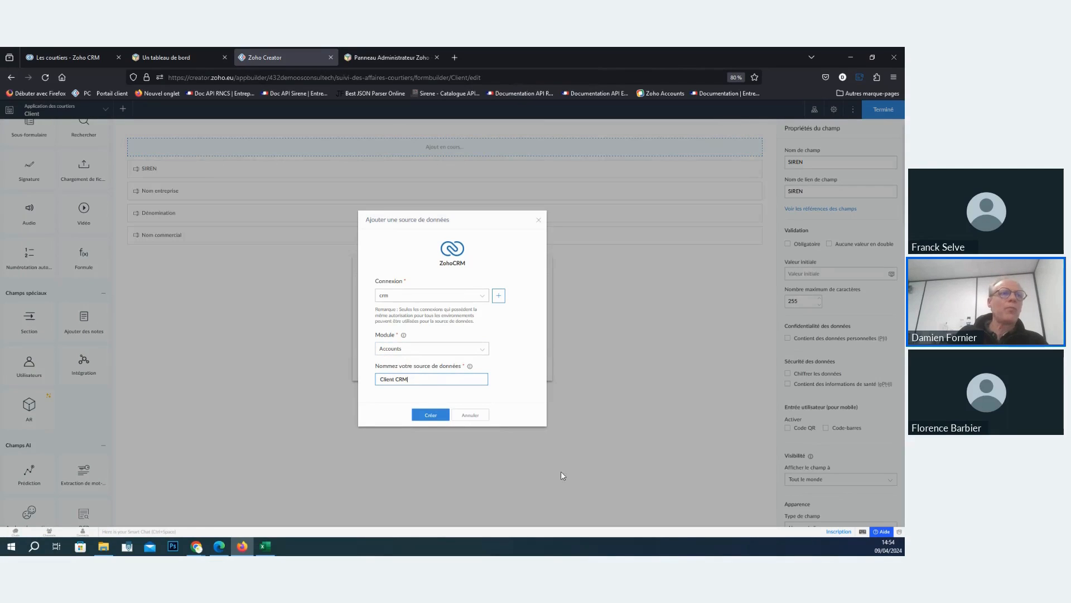
click(441, 420)
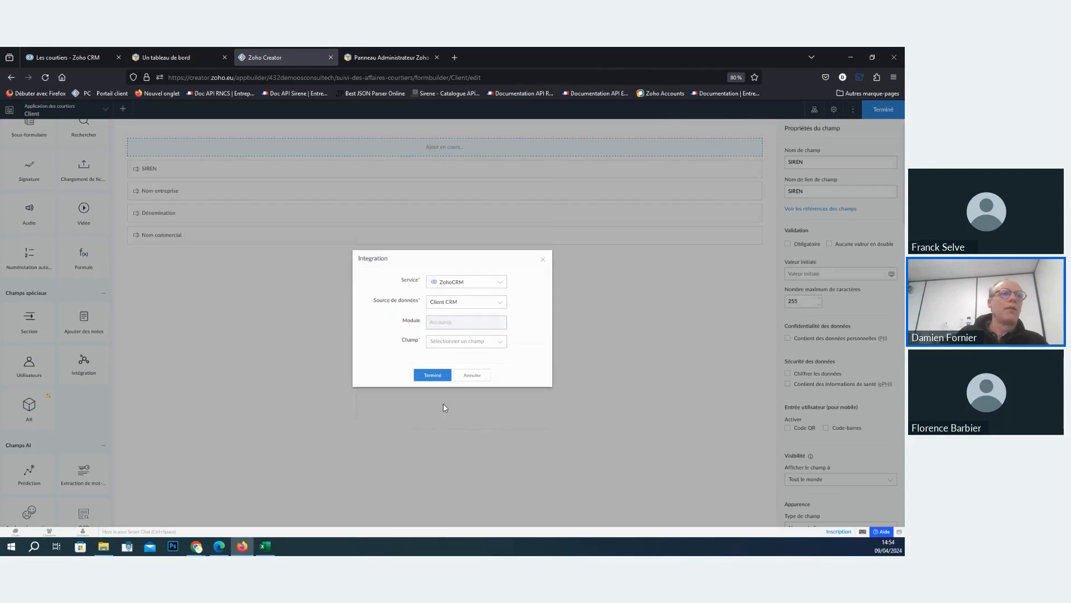
- Set the integration's field to Account Name, add it to the Client form and finish editing the form
click(463, 341)
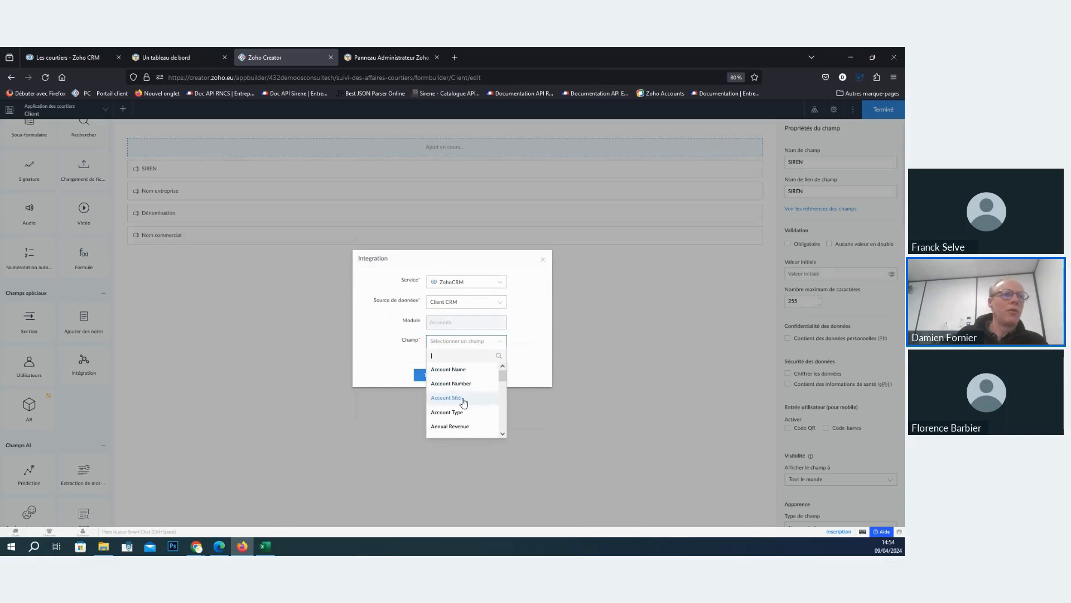
click(465, 371)
click(442, 377)
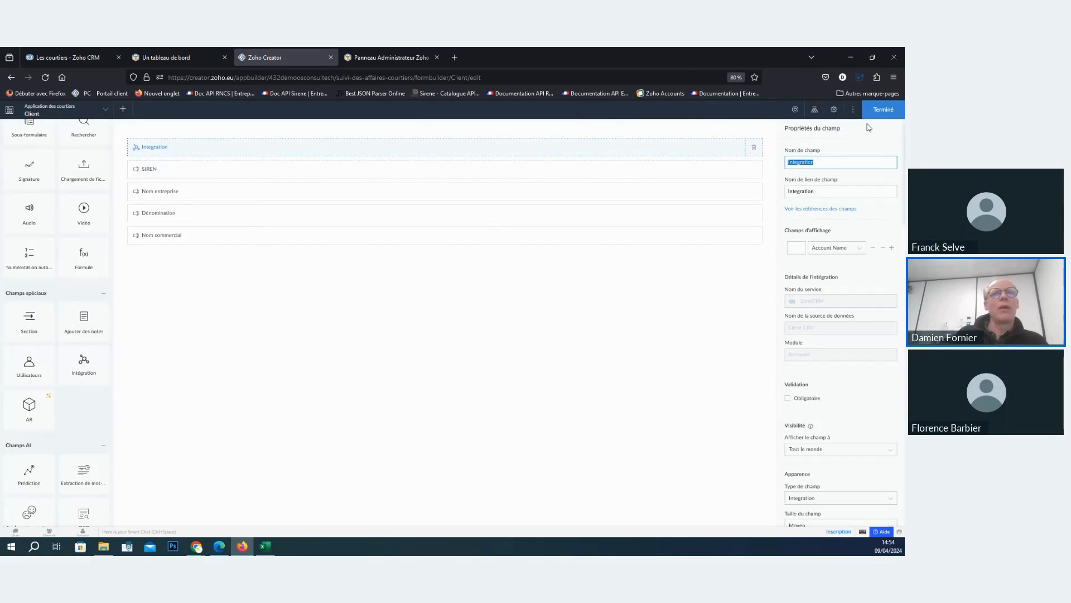
click(881, 108)
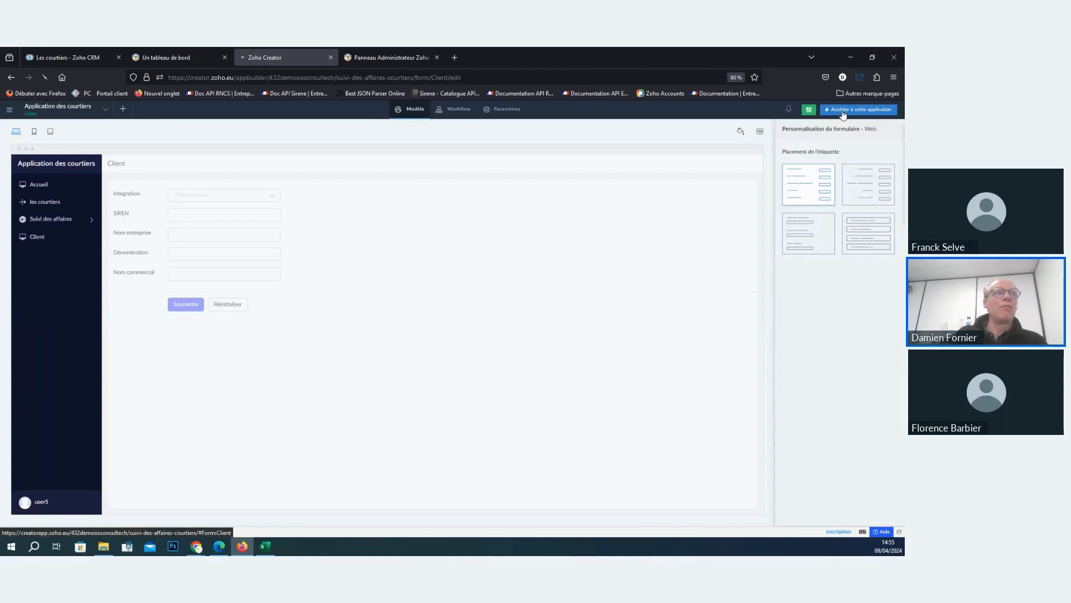
- Access the live application and test the Client form's Integration list by choosing OS CONSUTLECH
click(843, 114)
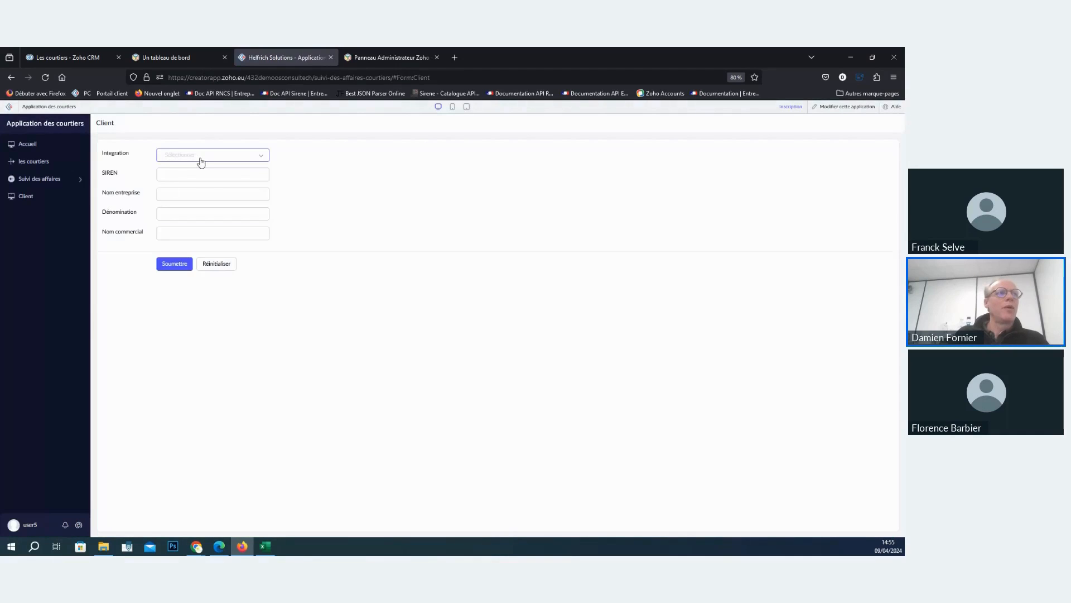
click(202, 161)
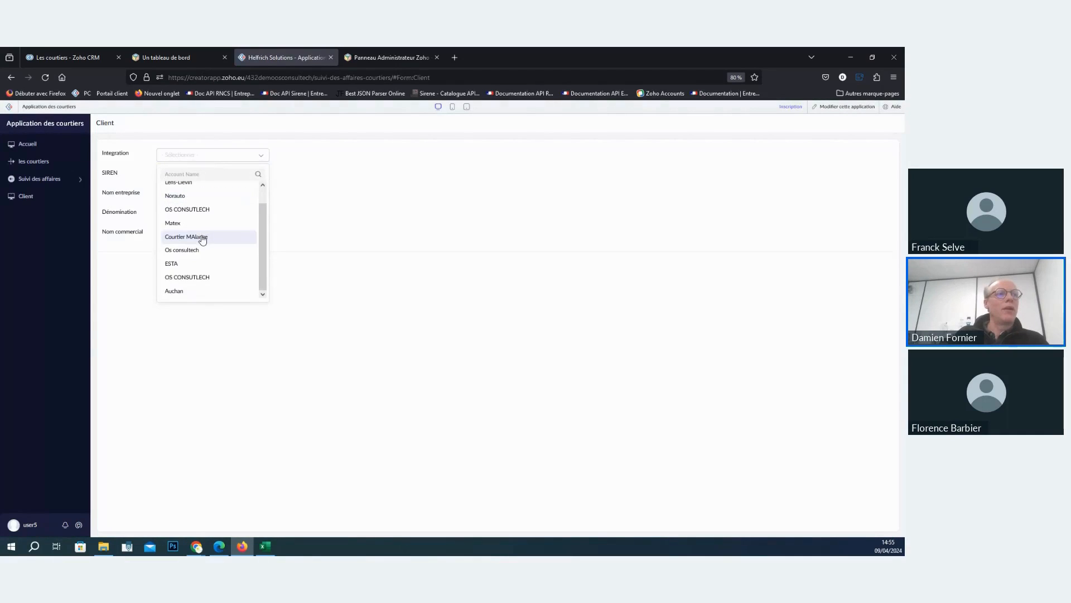
scroll(202, 240, up, 1)
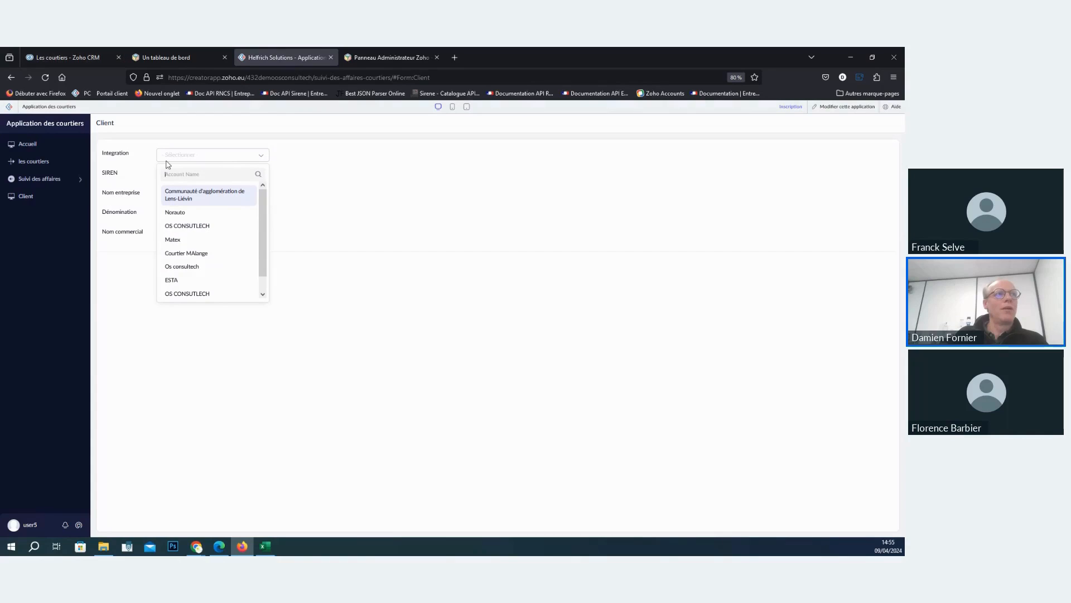
click(195, 226)
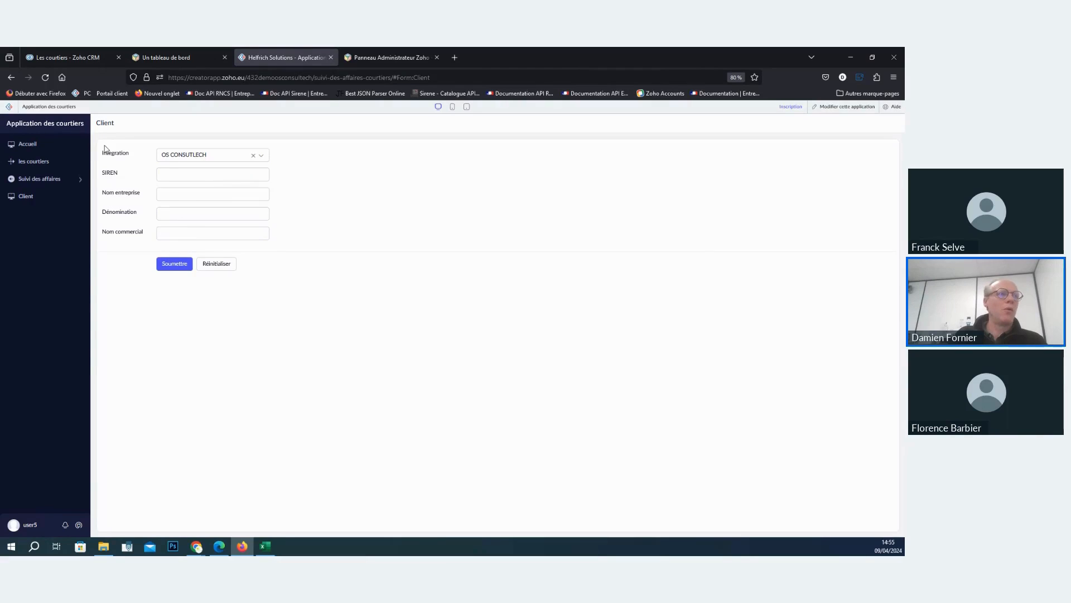
- Return to the Zoho Creator solutions and add Application des courtiers to Zoho One
click(10, 109)
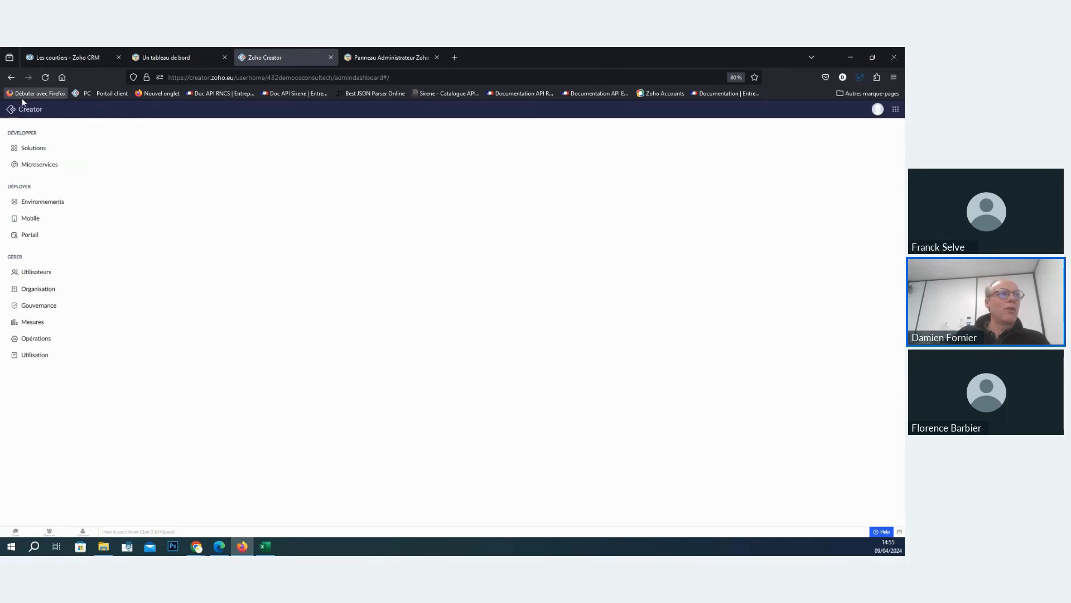
click(33, 151)
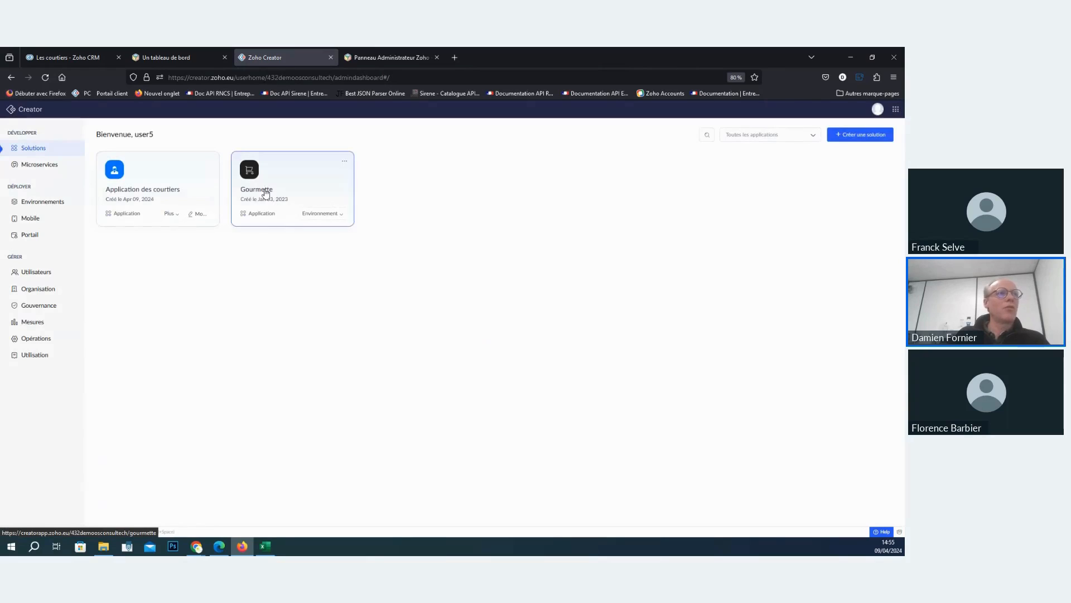
click(66, 55)
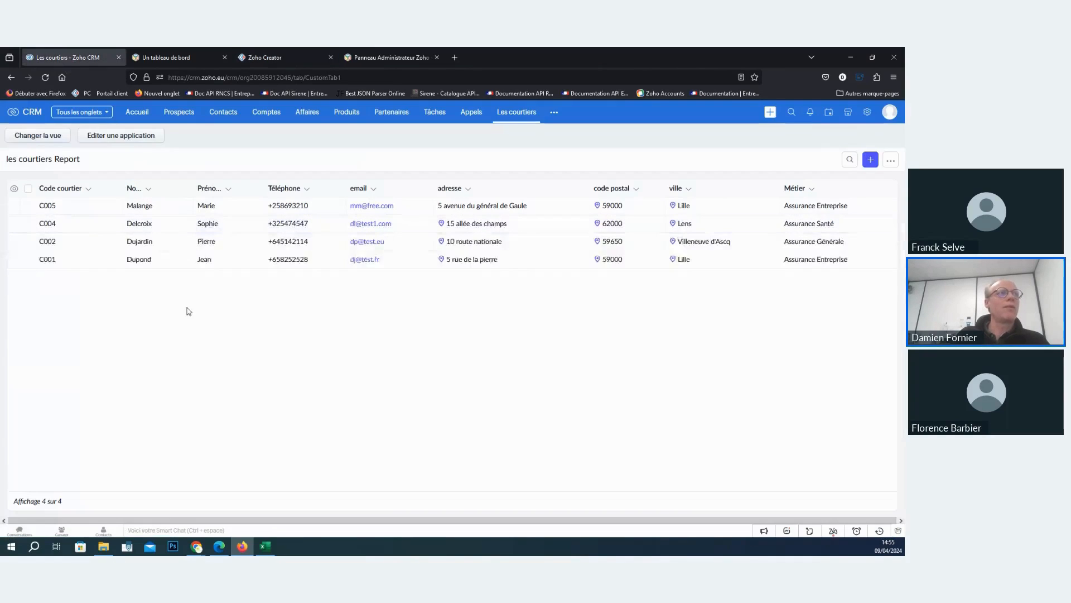
click(174, 57)
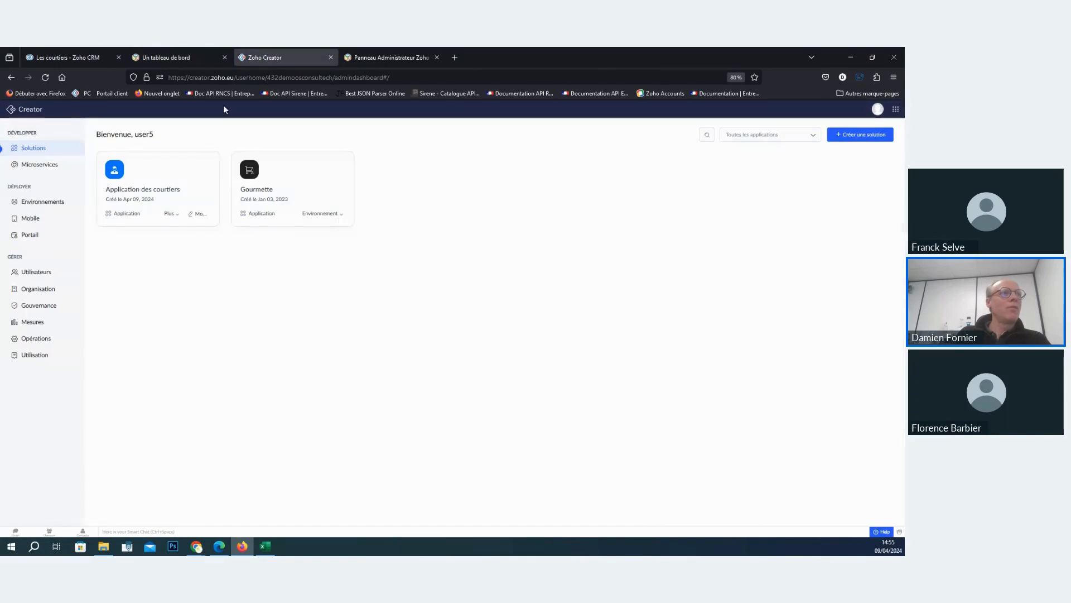
click(210, 161)
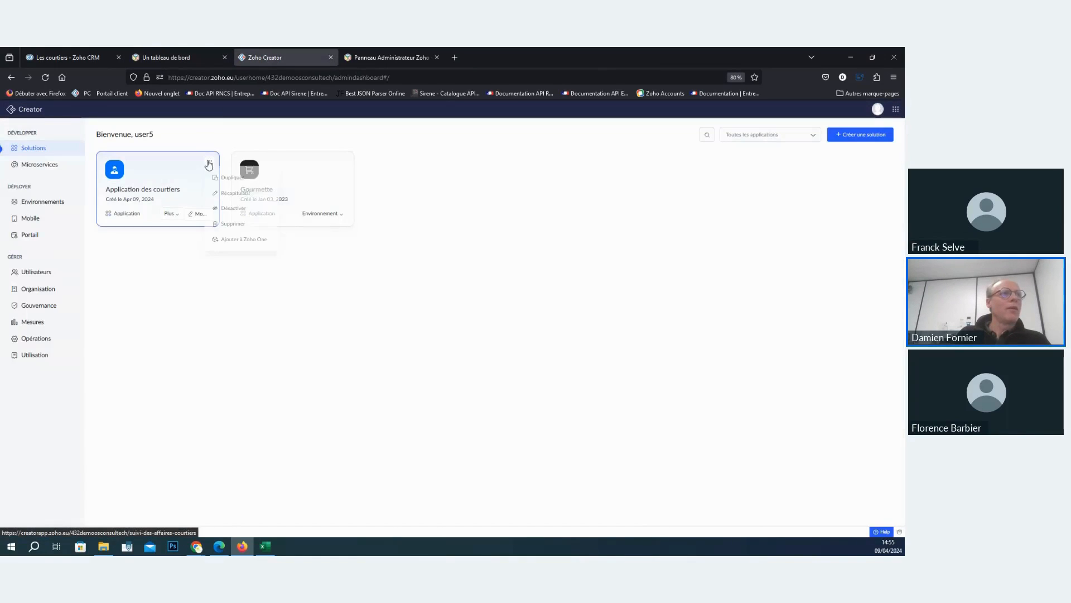
click(252, 246)
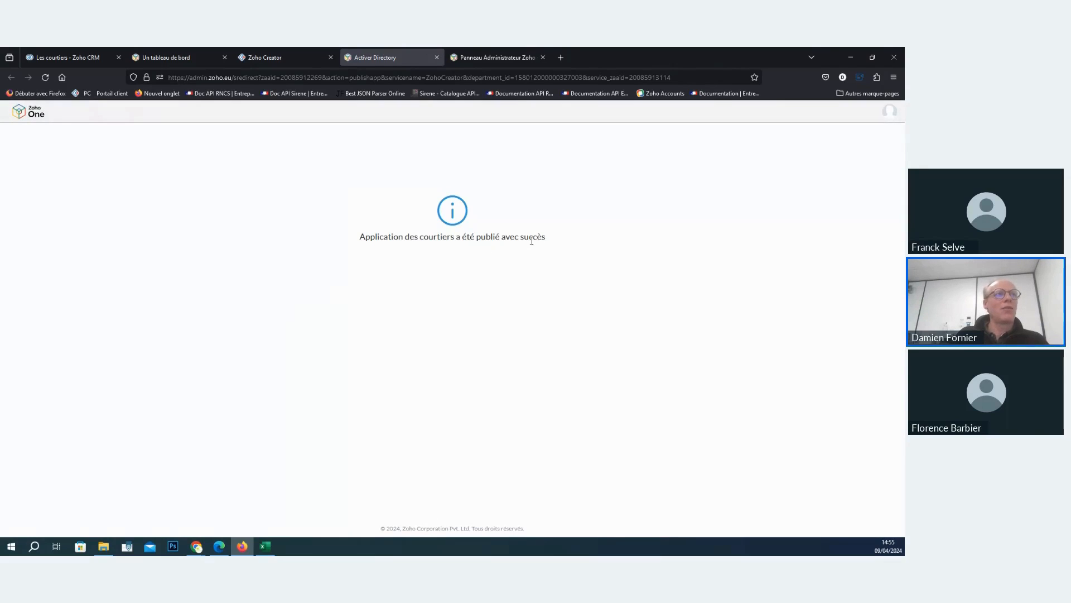
- Switch to Zoho One, reload the Directory's list of active applications and open Application des courtiers
click(175, 58)
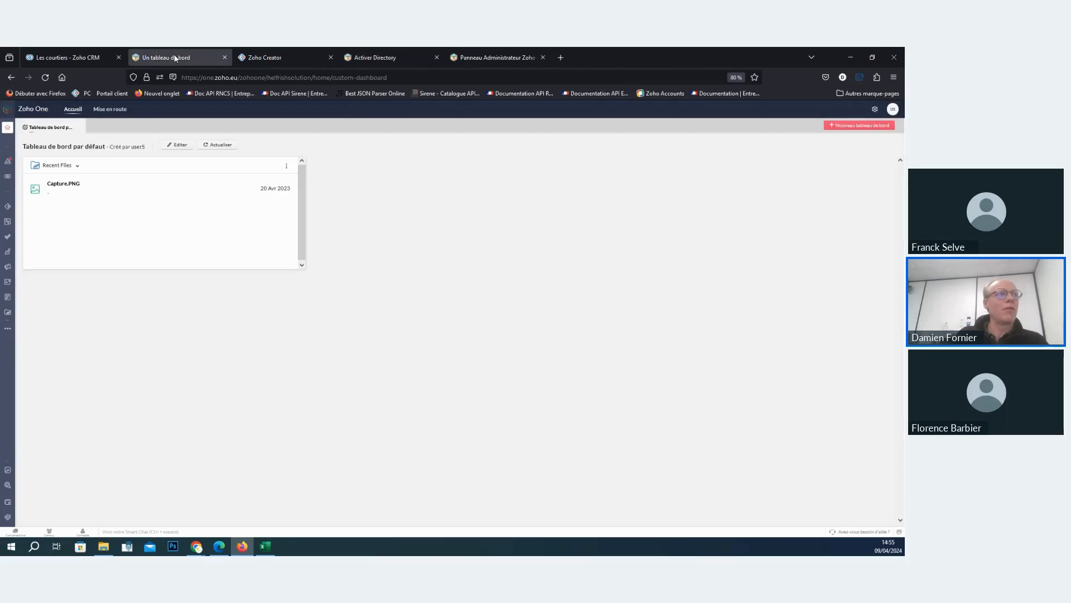
click(9, 483)
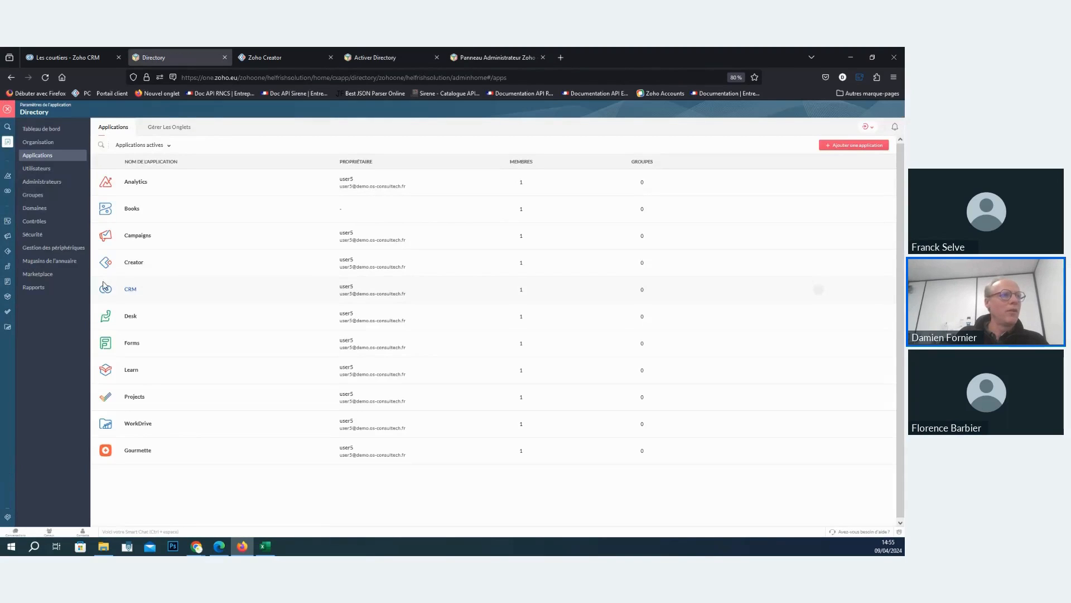
click(46, 76)
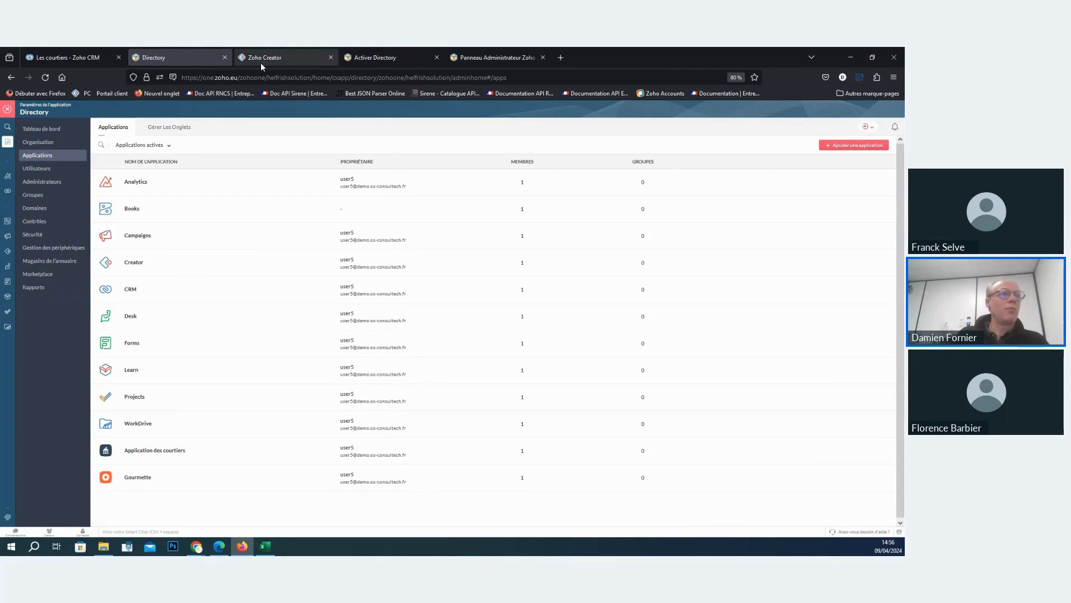
right_click(249, 94)
click(164, 449)
click(158, 453)
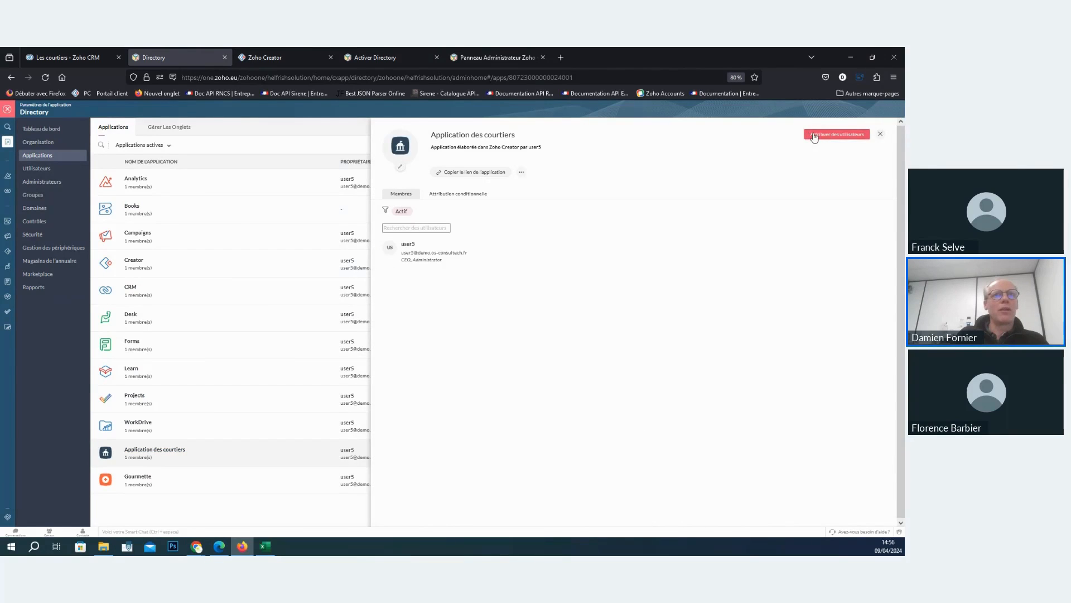
- Examine the role and permission choices for assigning users to Application des courtiers, and close its details without assigning anyone
click(813, 135)
click(454, 234)
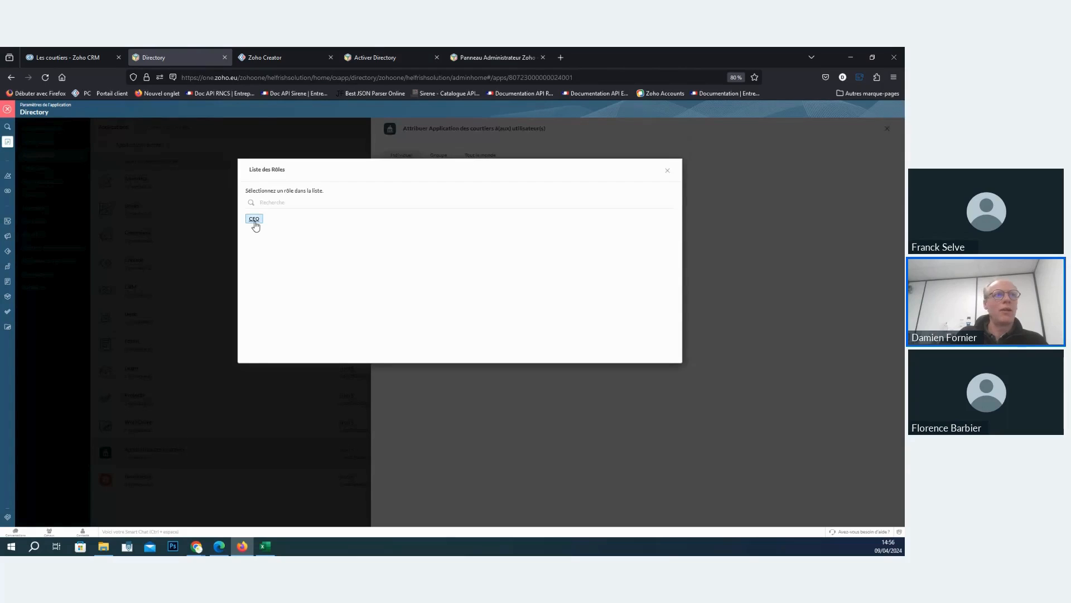
click(668, 171)
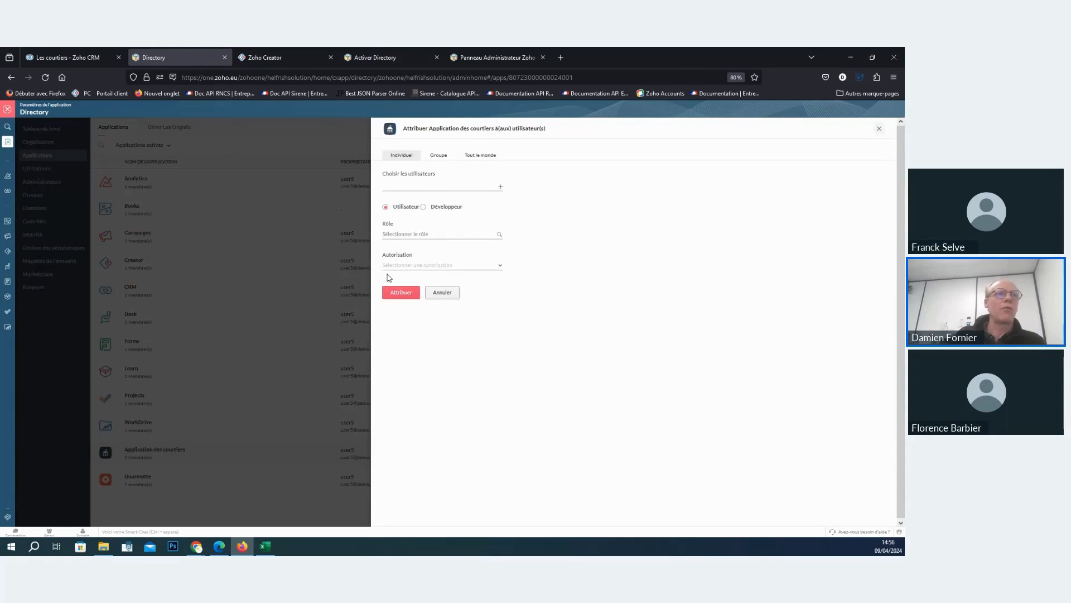
click(402, 265)
click(573, 277)
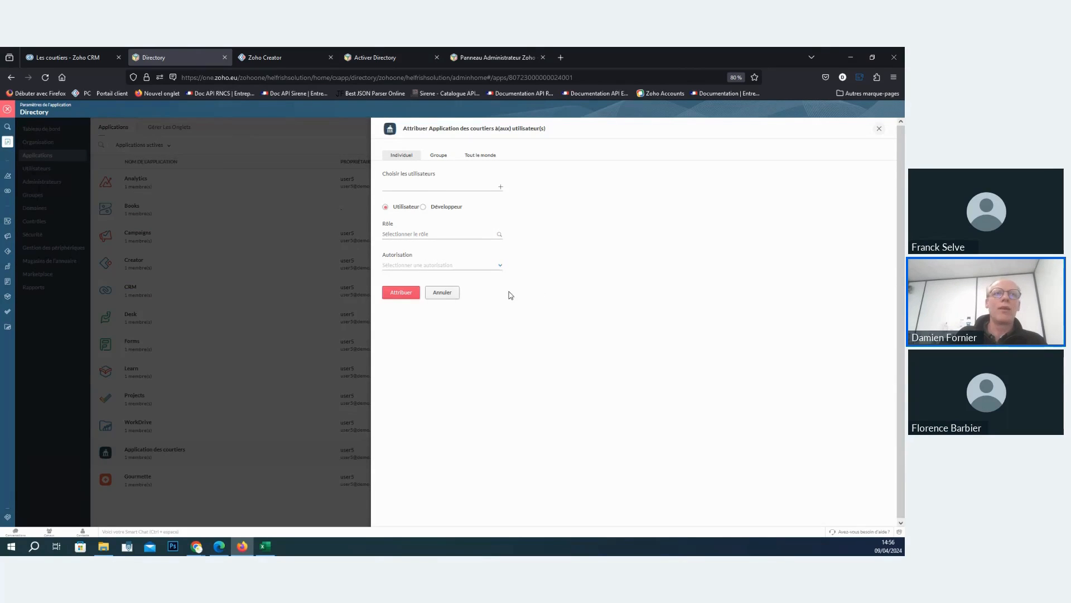
click(879, 129)
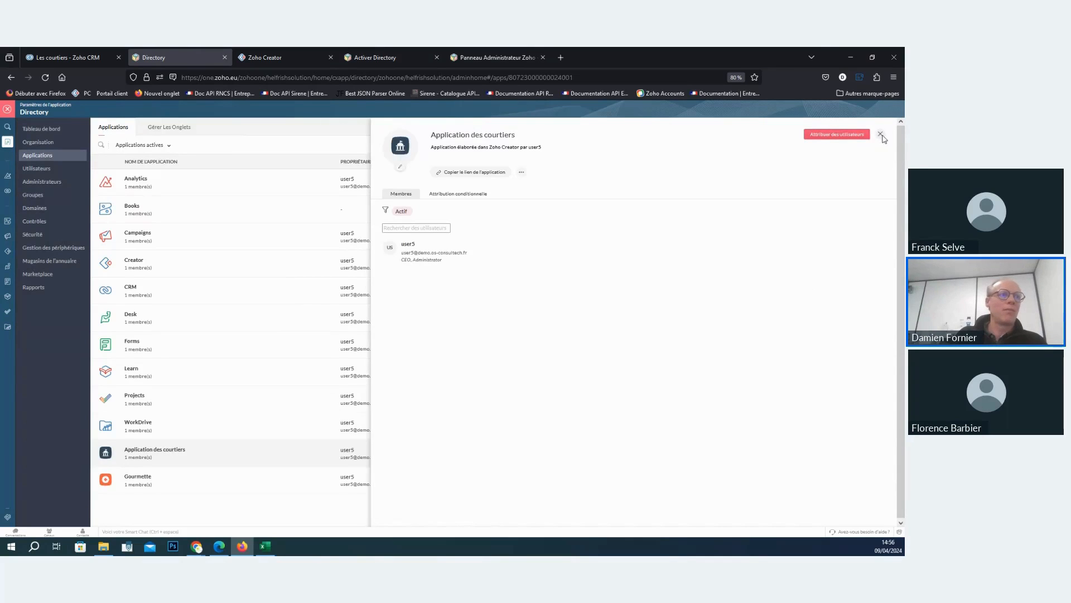
click(881, 134)
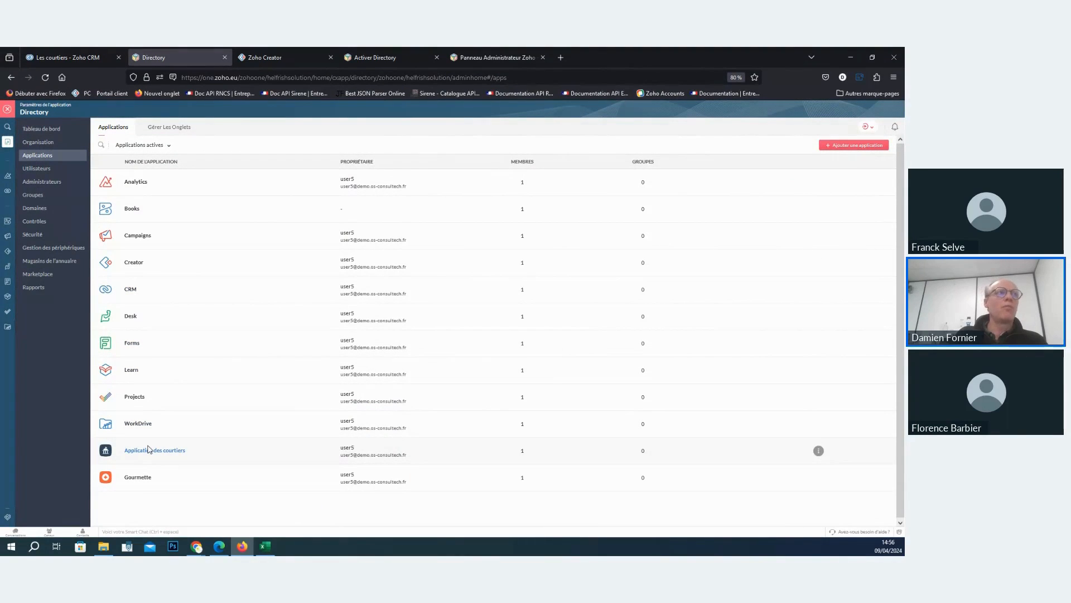
- Switch to Zoho Creator, start a new portal and accept the terms of use to reach its settings
click(264, 59)
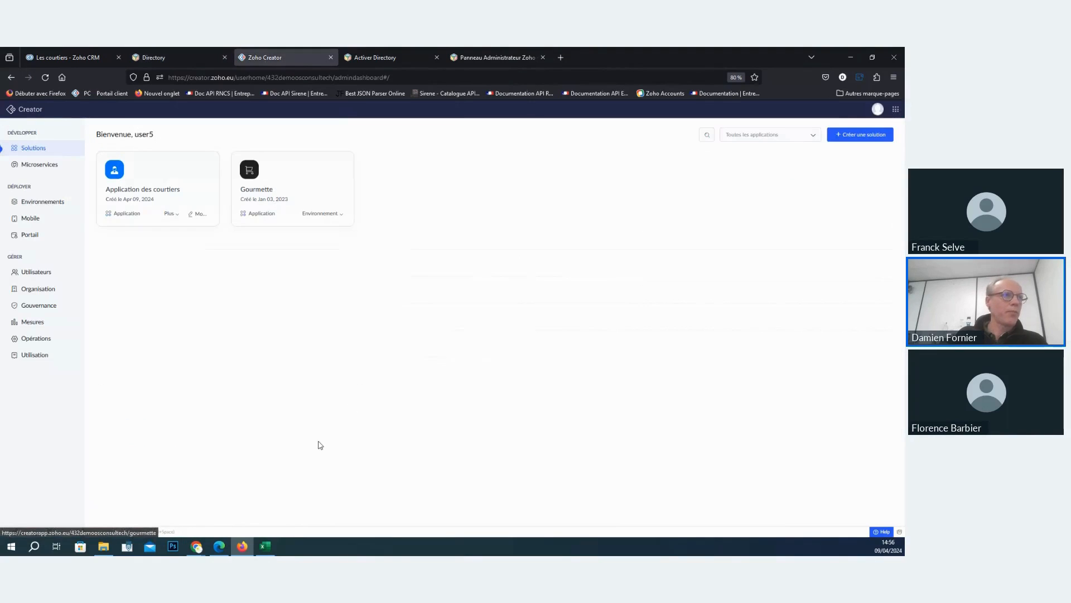
click(33, 229)
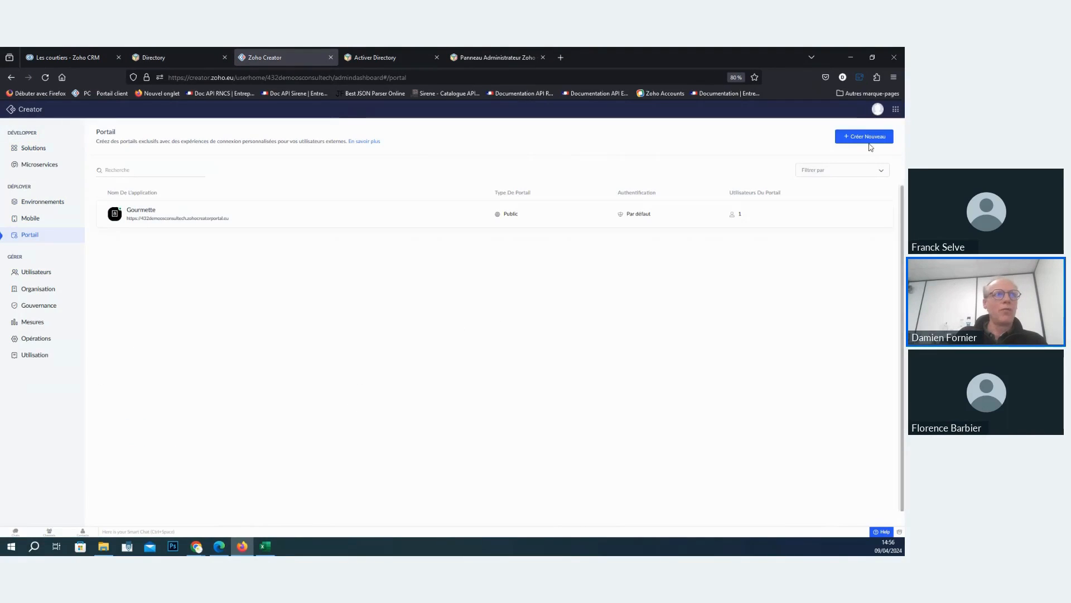
click(868, 139)
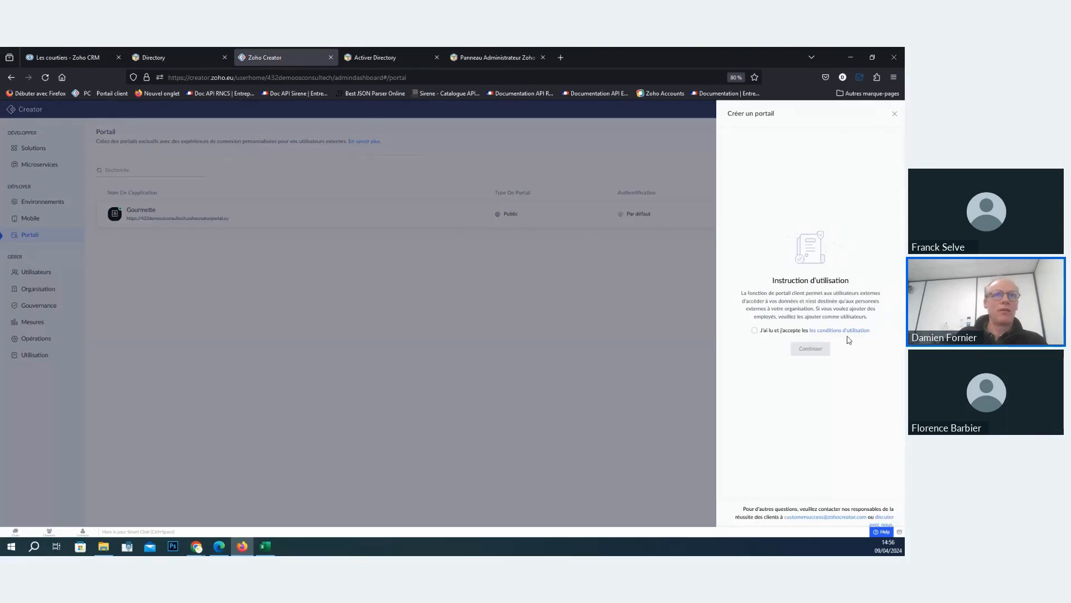
click(756, 331)
click(810, 349)
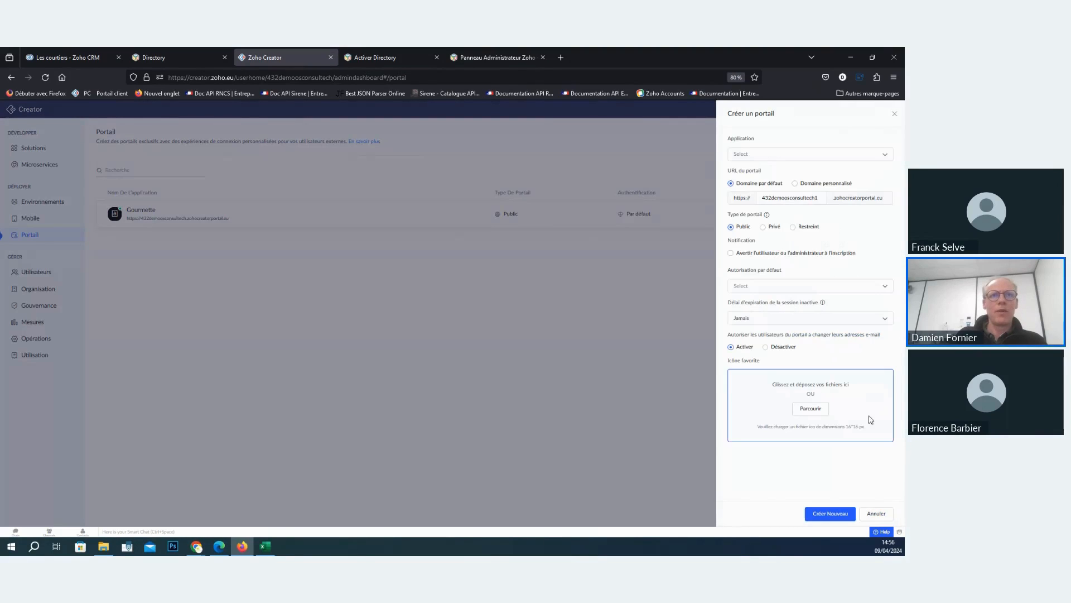
- Create a public portal for Application des courtiers on the default domain with Customer as the default permission
click(772, 156)
click(798, 178)
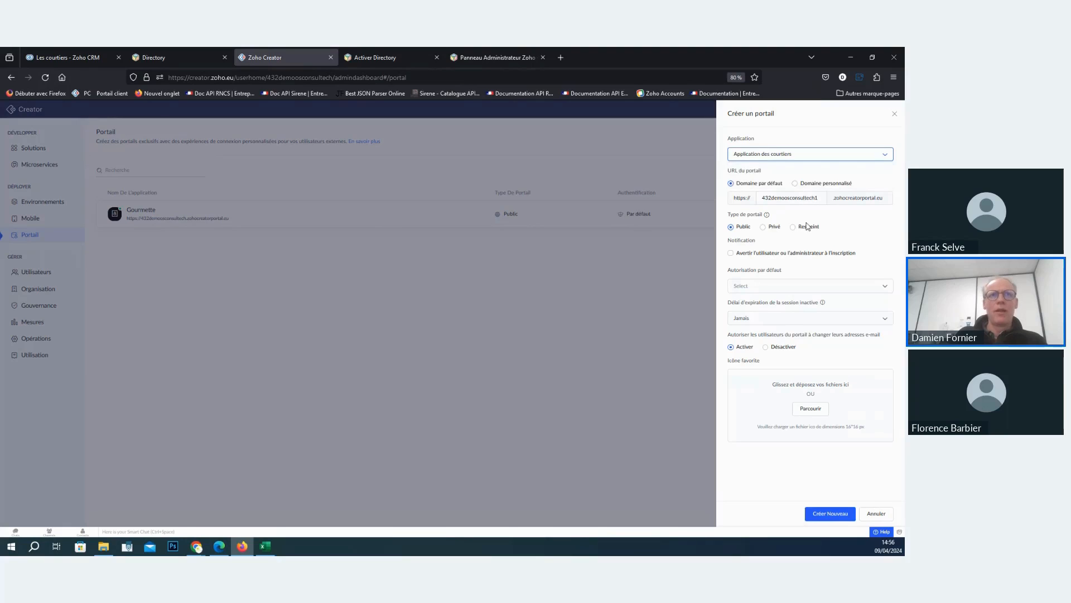
click(795, 185)
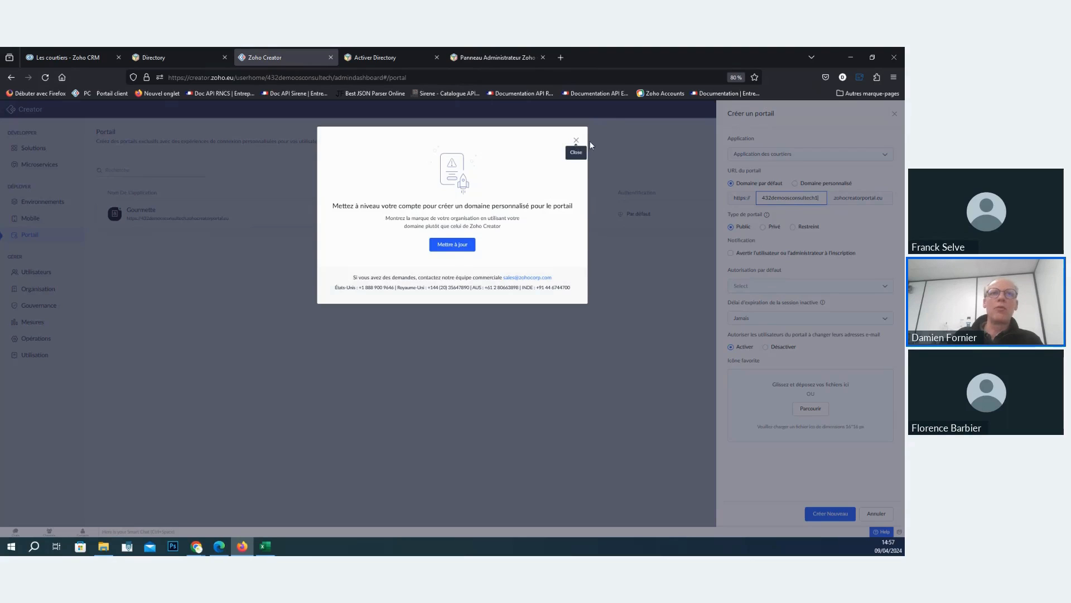
click(575, 140)
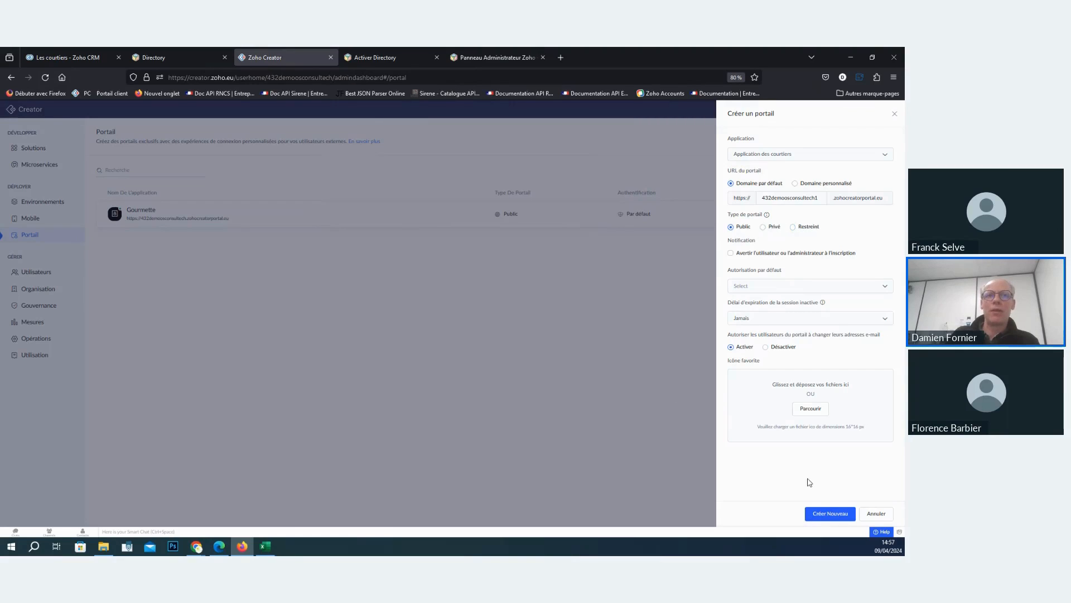
click(802, 285)
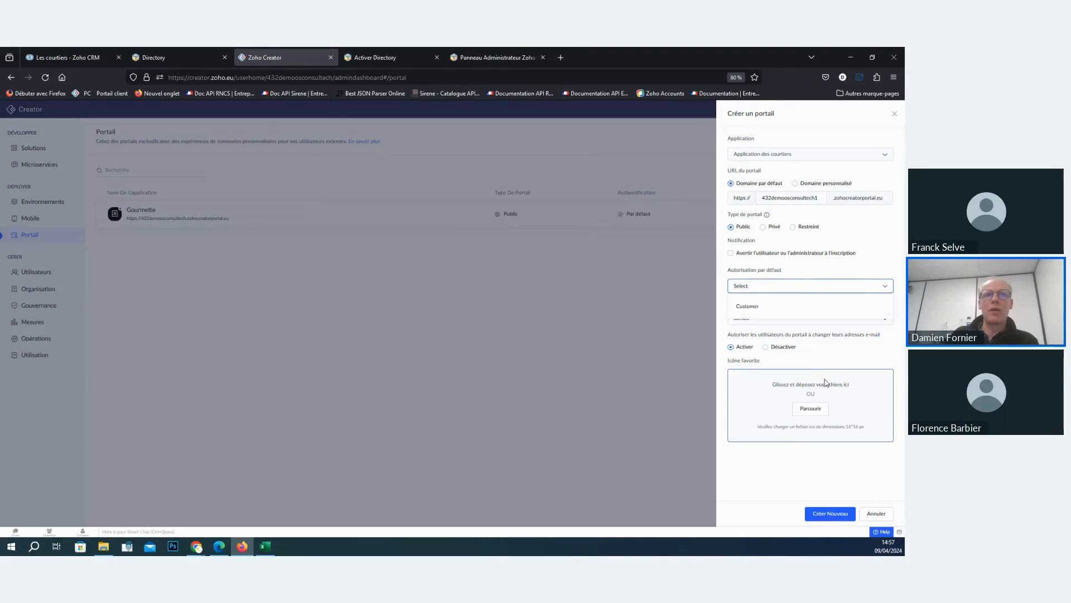
click(797, 307)
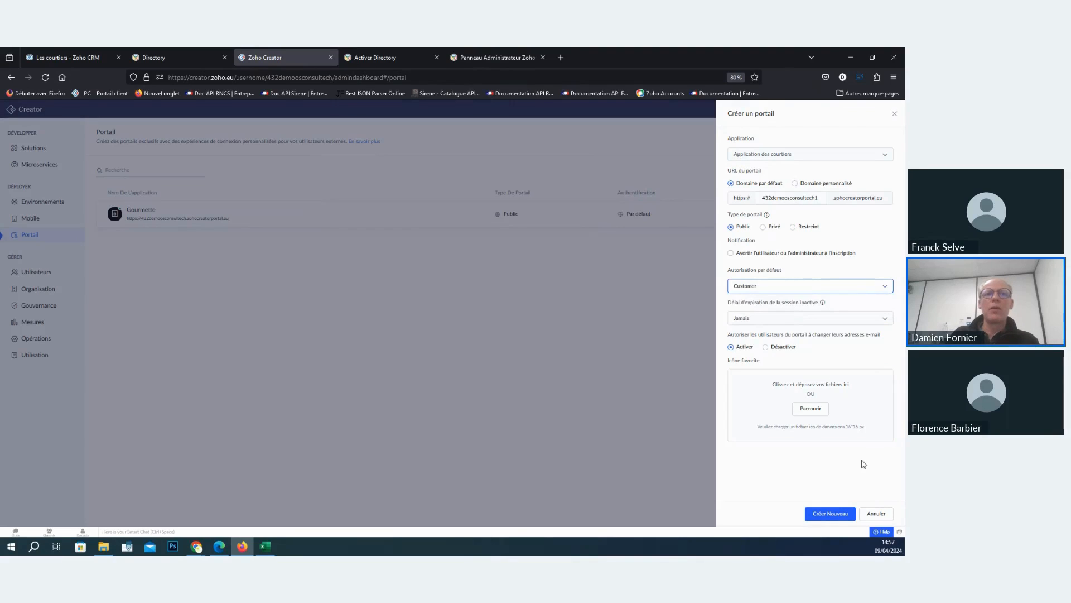
click(844, 513)
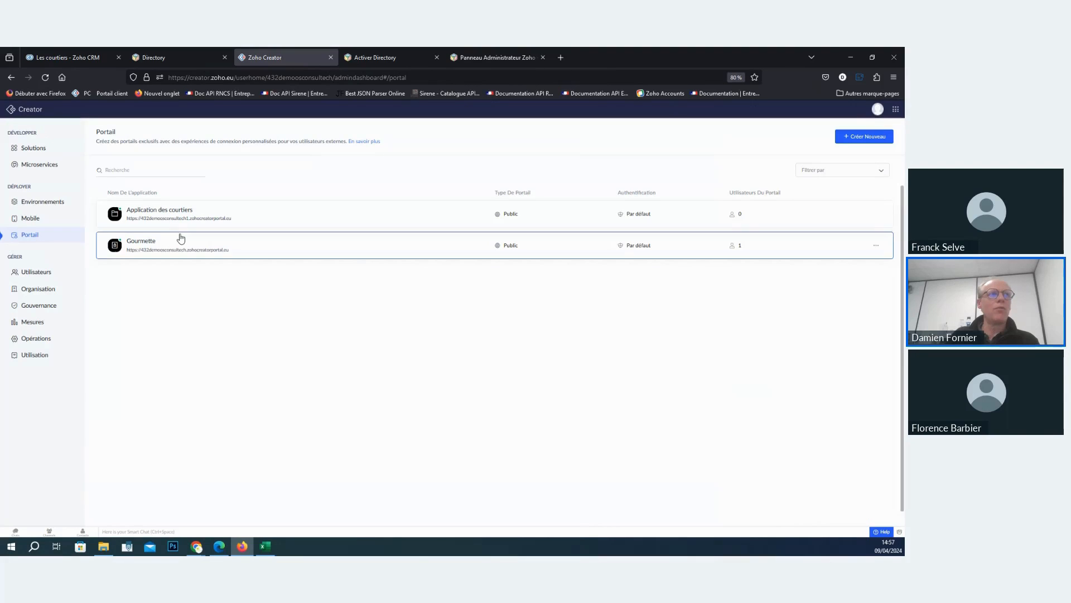
- Copy the new portal's link and view its login page in a private browsing window
click(170, 212)
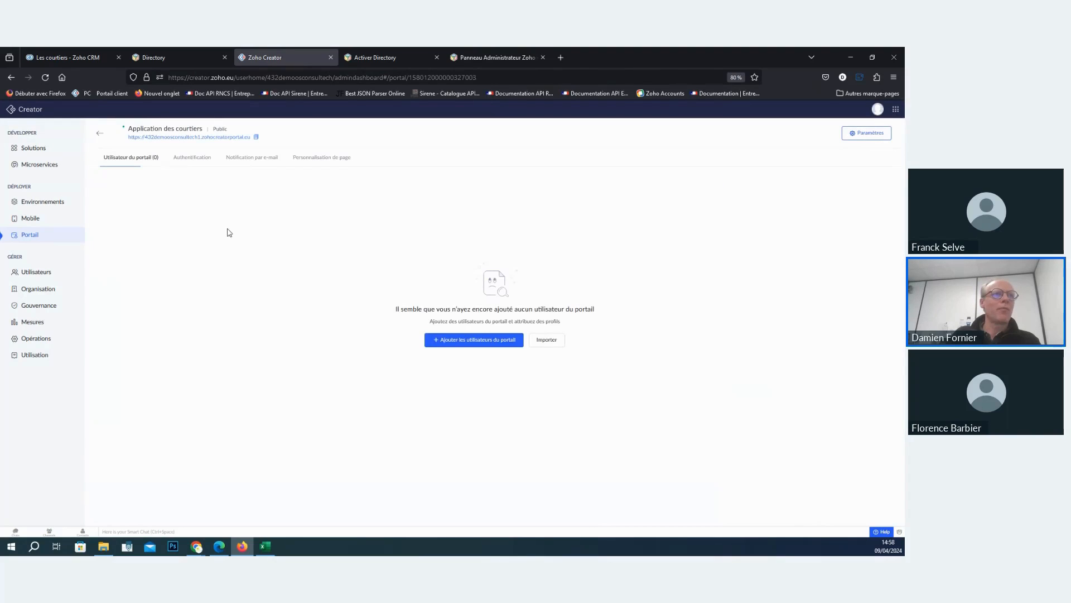
right_click(237, 142)
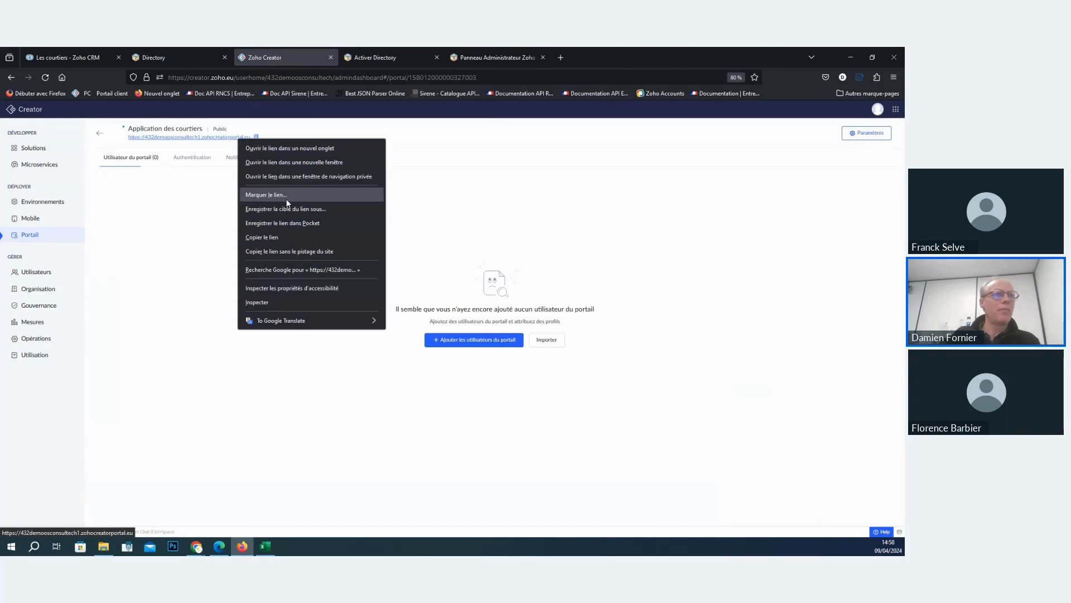
click(279, 236)
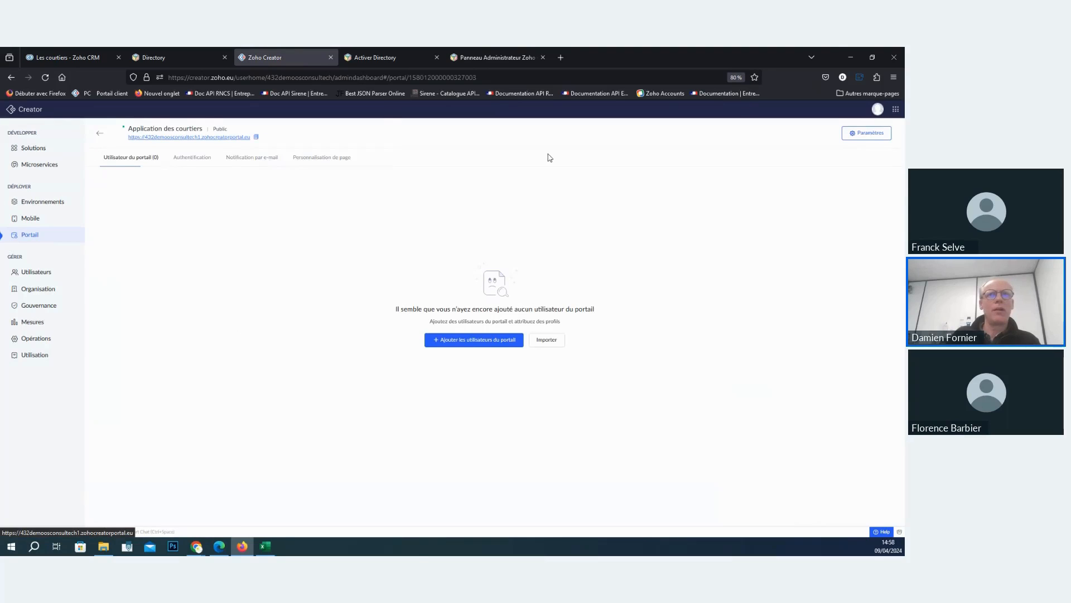
click(894, 77)
click(832, 146)
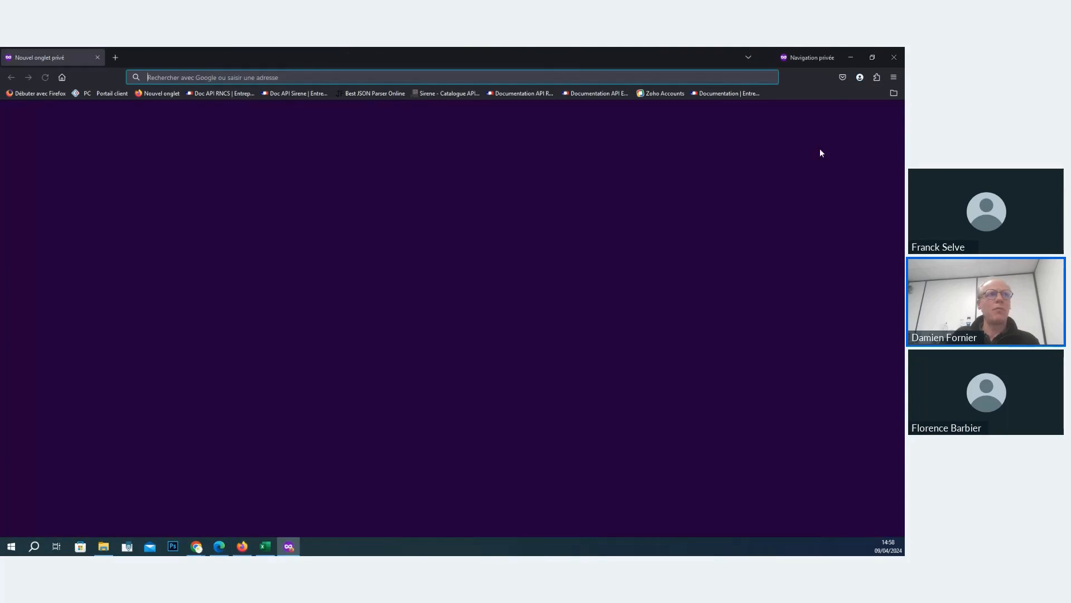
key(ctrl+v)
key(Return)
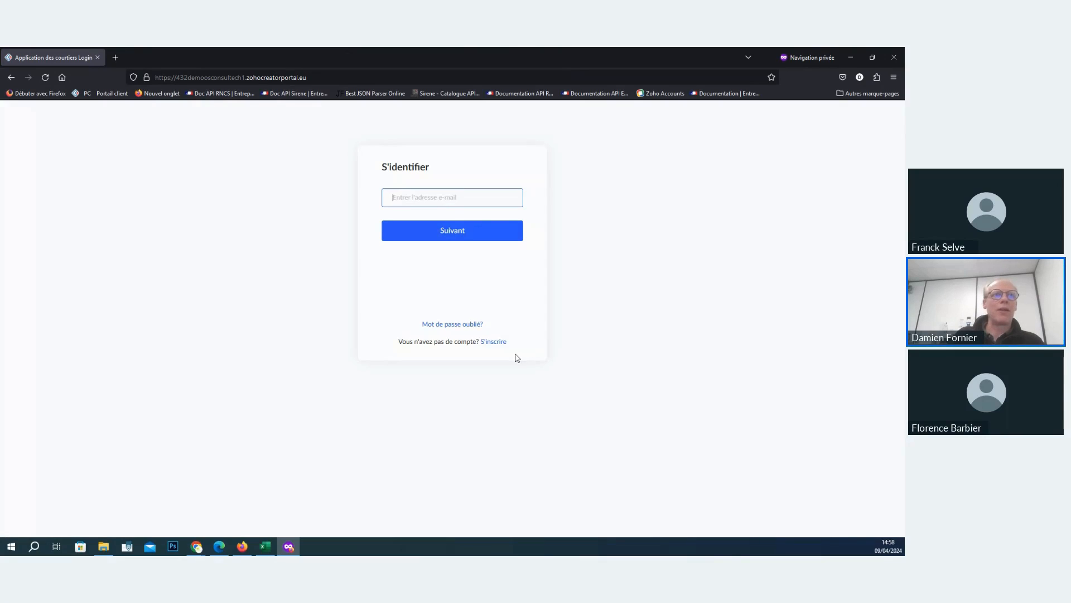
click(851, 58)
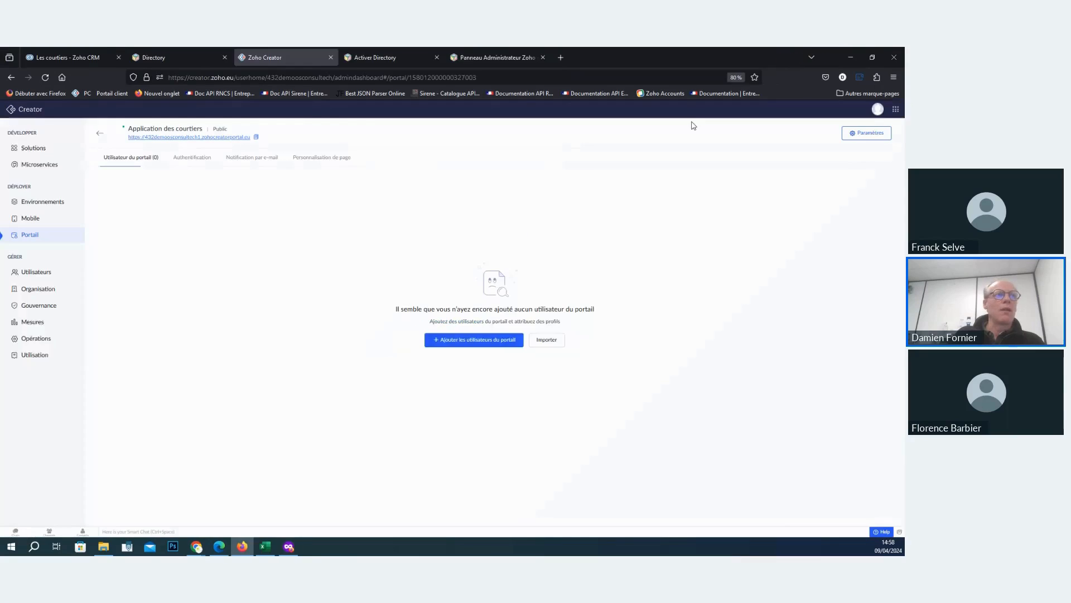
- Reopen the Application des courtiers portal and bring up its sign-up page for customization
click(101, 135)
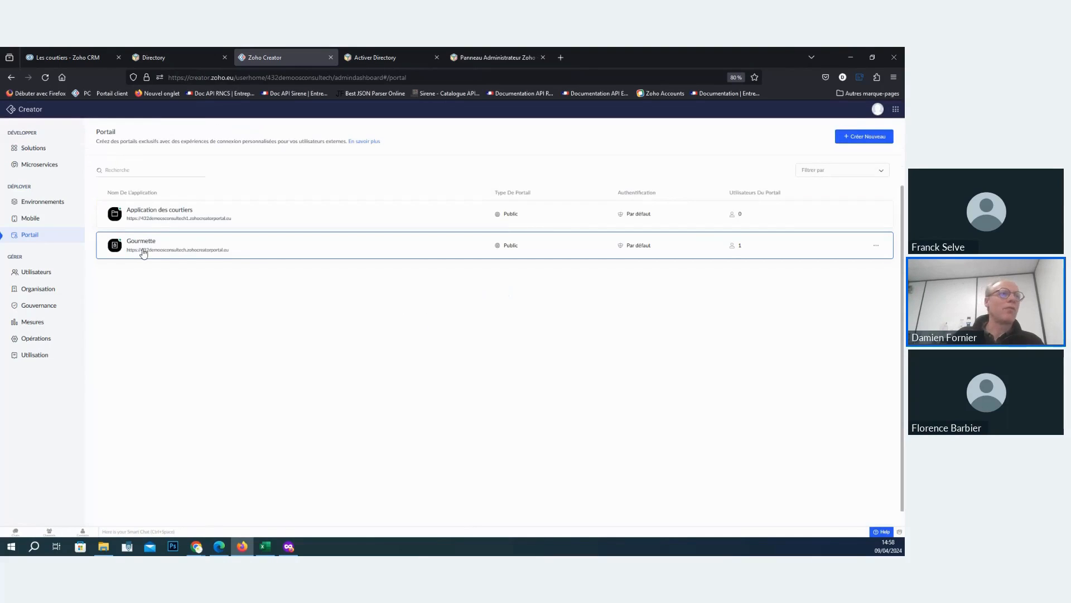
click(177, 215)
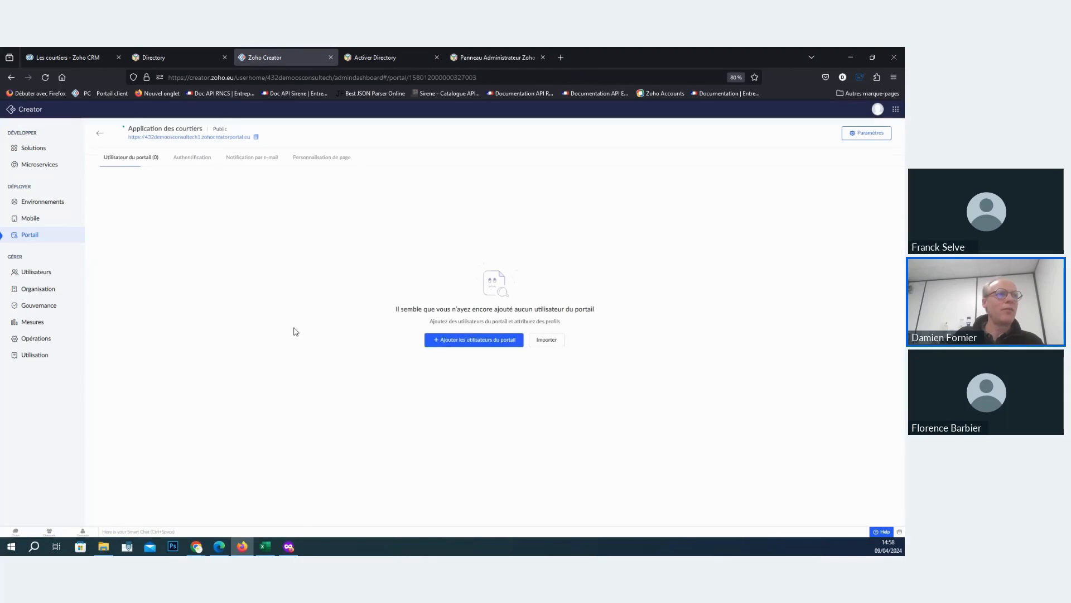
click(324, 158)
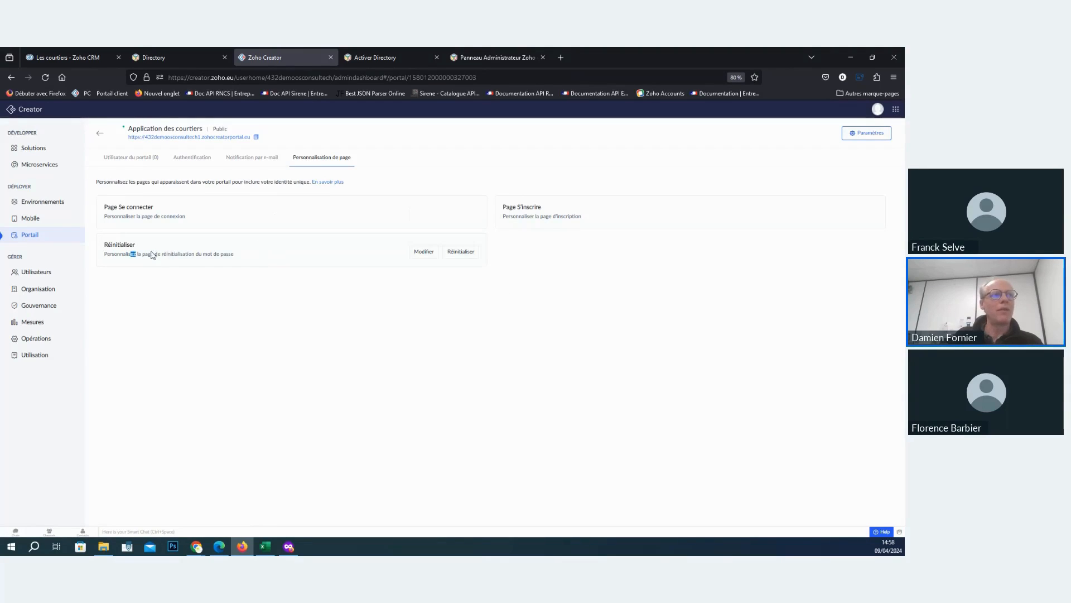
drag(152, 255, 227, 254)
drag(126, 217, 104, 217)
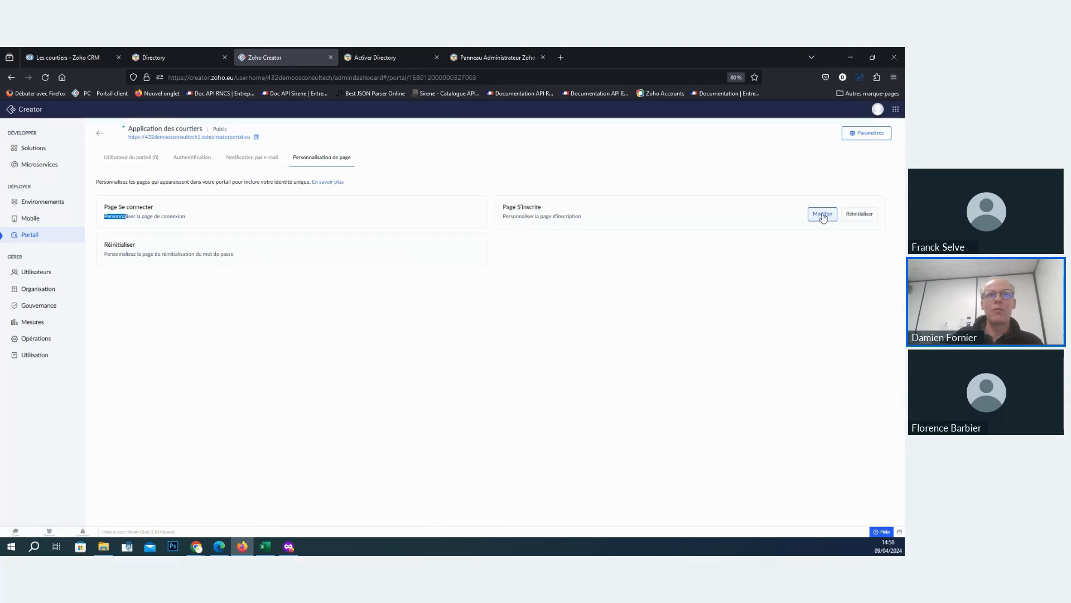
click(822, 215)
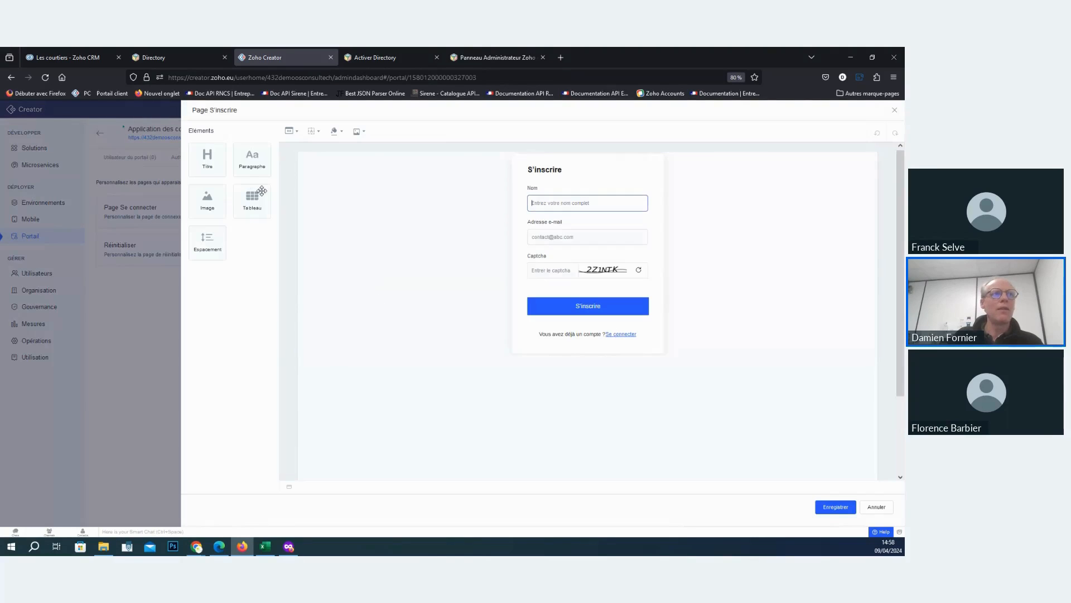
click(531, 272)
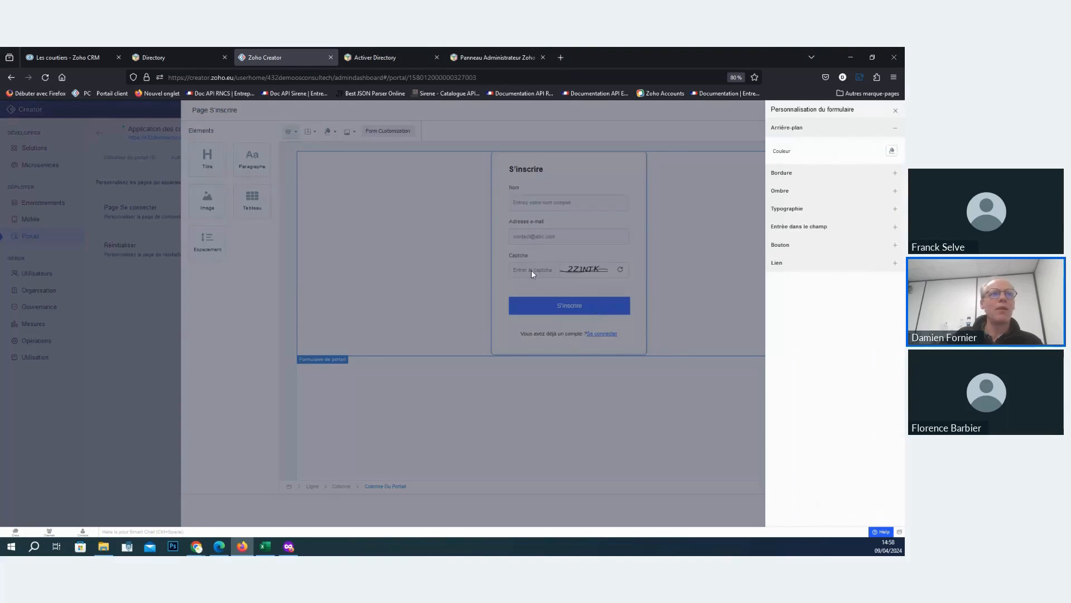
click(628, 430)
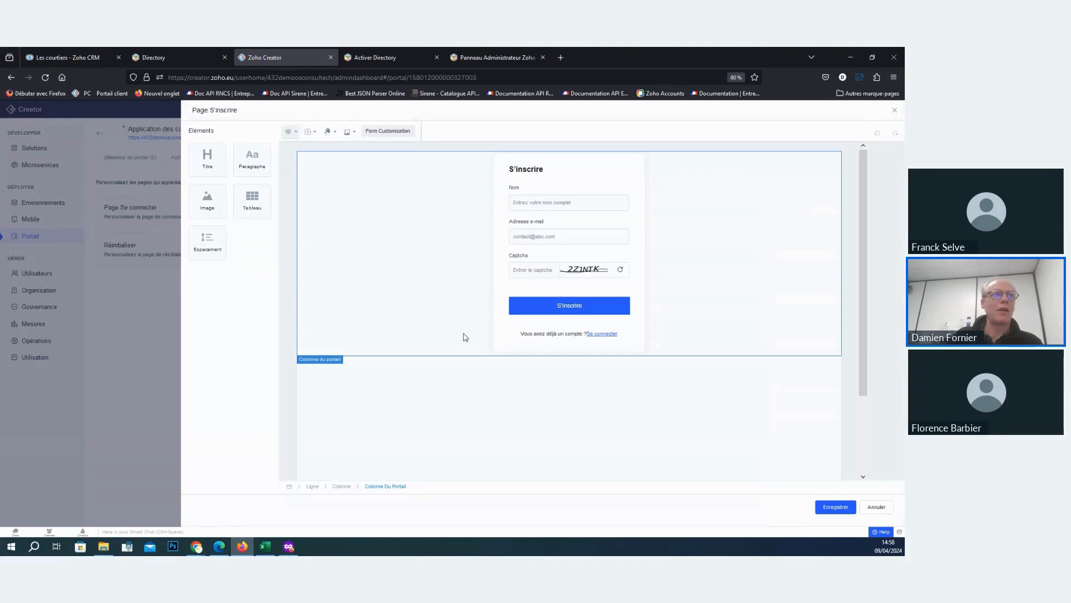
- Insert the image téléchargement__2_.png above the sign-up form and save the page
drag(207, 199, 490, 164)
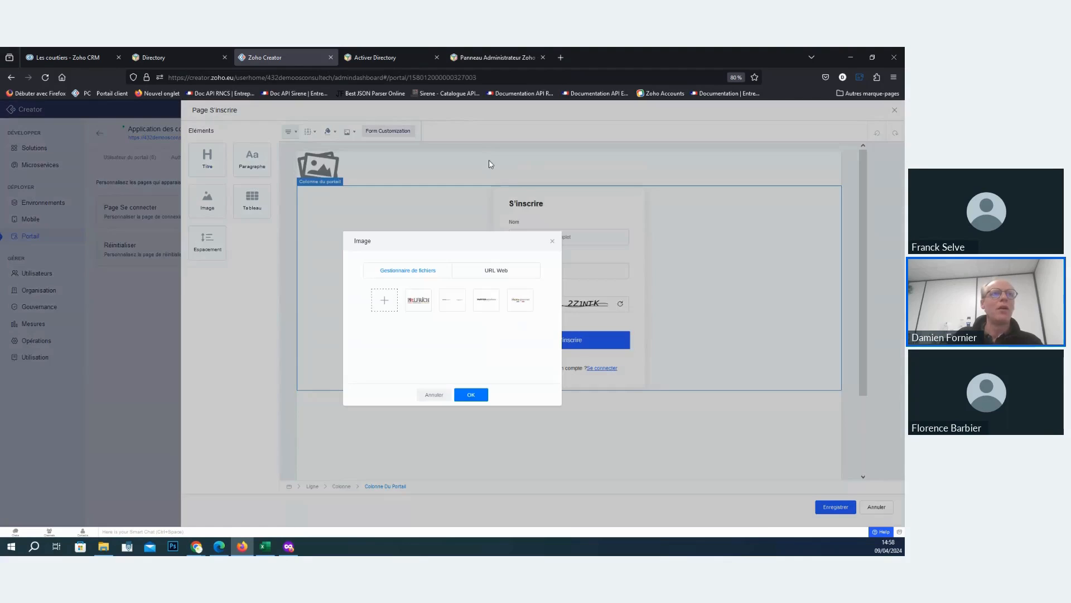
click(424, 298)
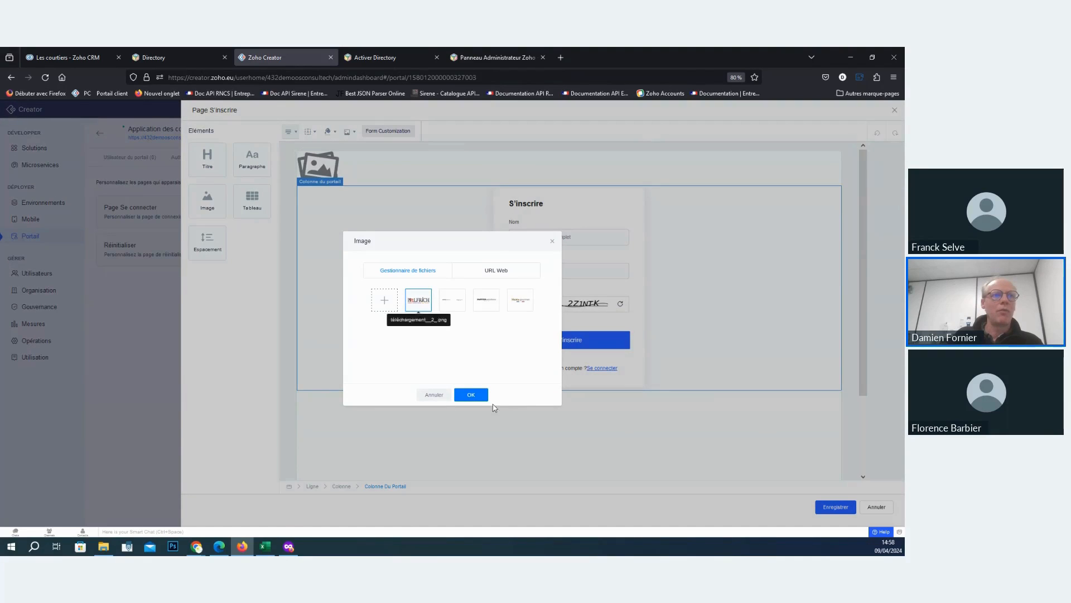
click(476, 395)
click(407, 254)
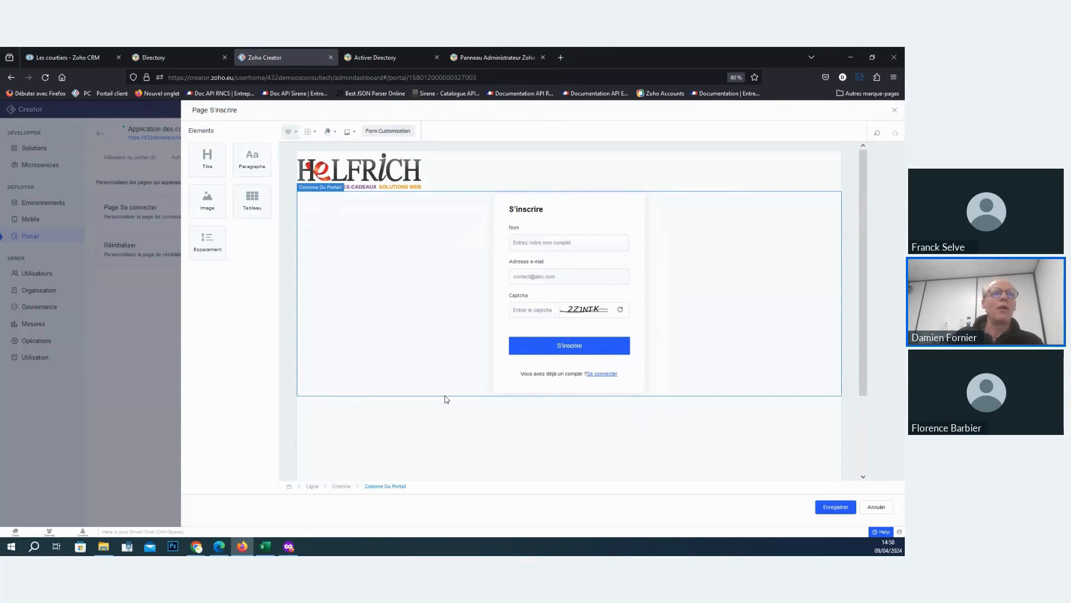
click(849, 511)
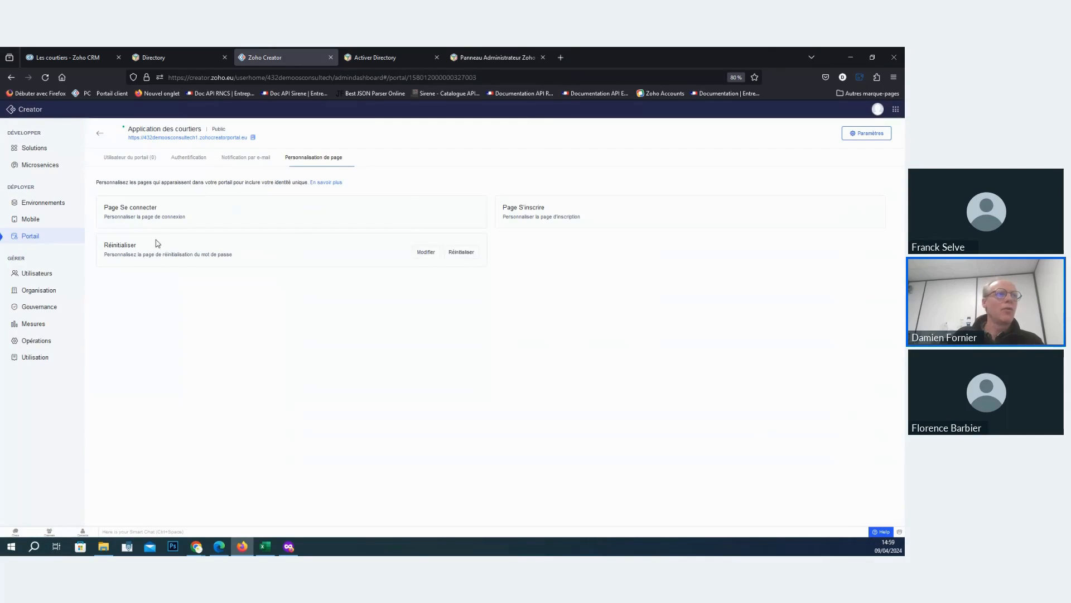
- Add a portal user with the Customer permission, entering the user's e-mail address
mouse_move(215, 207)
click(130, 162)
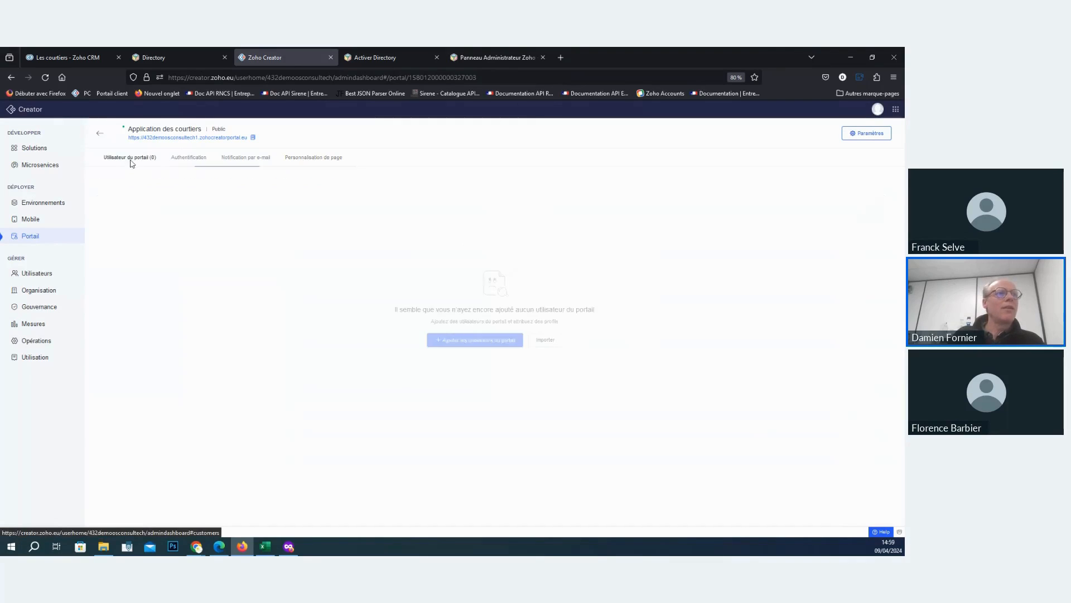
click(499, 341)
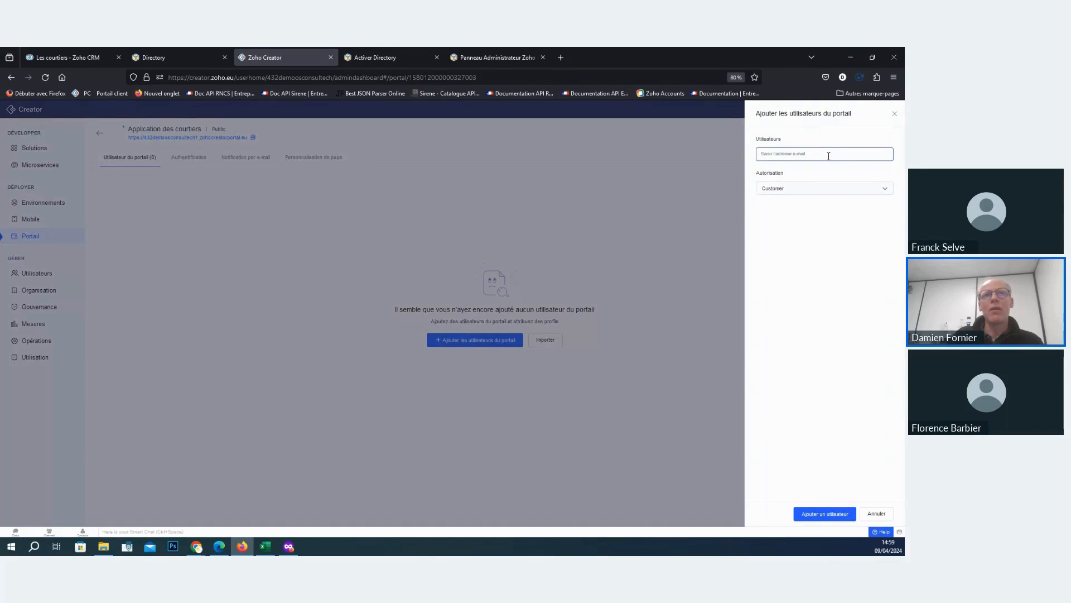
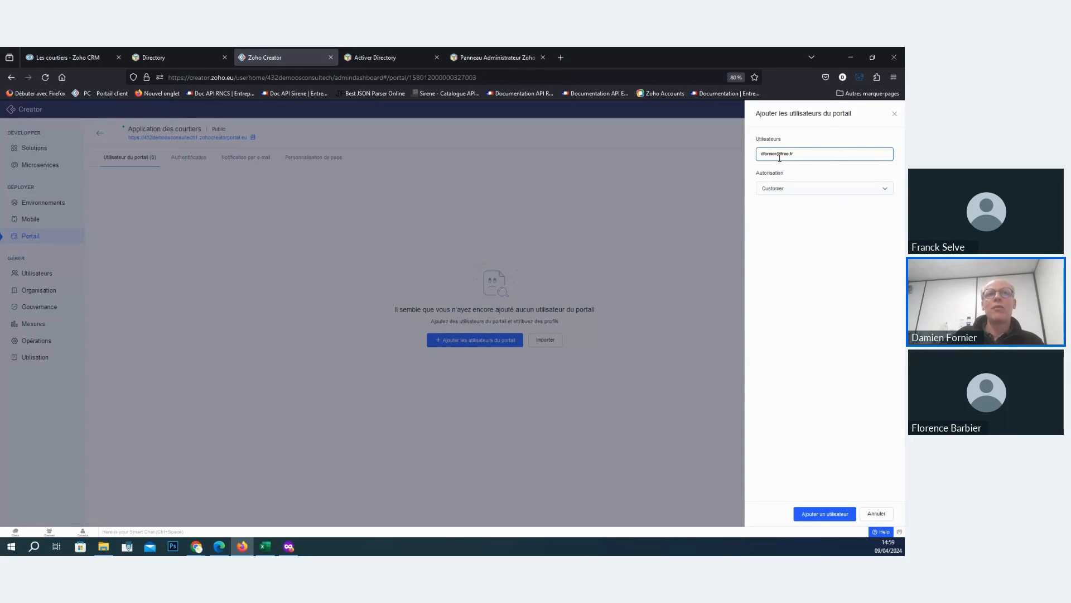
click(826, 514)
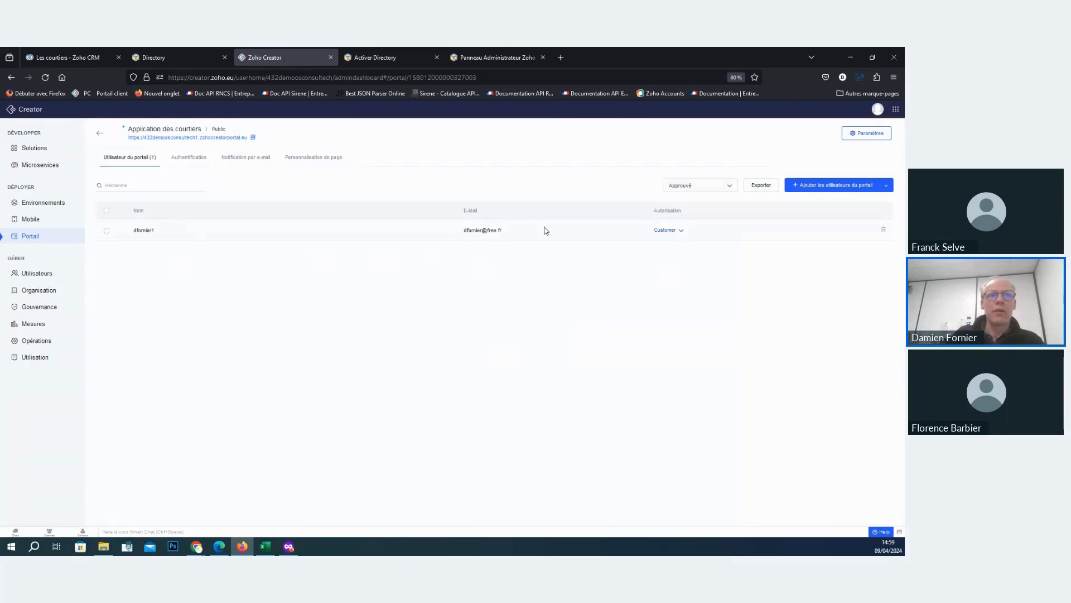
drag(512, 239, 462, 231)
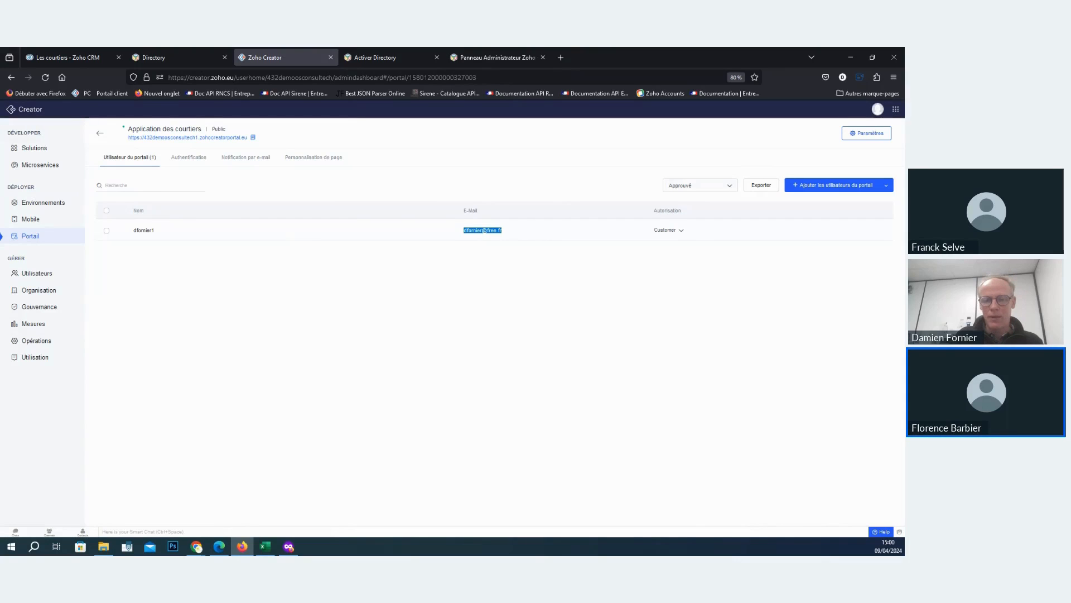
- Try to reset the portal account's password from the Application des courtiers login page, entering the user's e-mail address
key(alt+Tab)
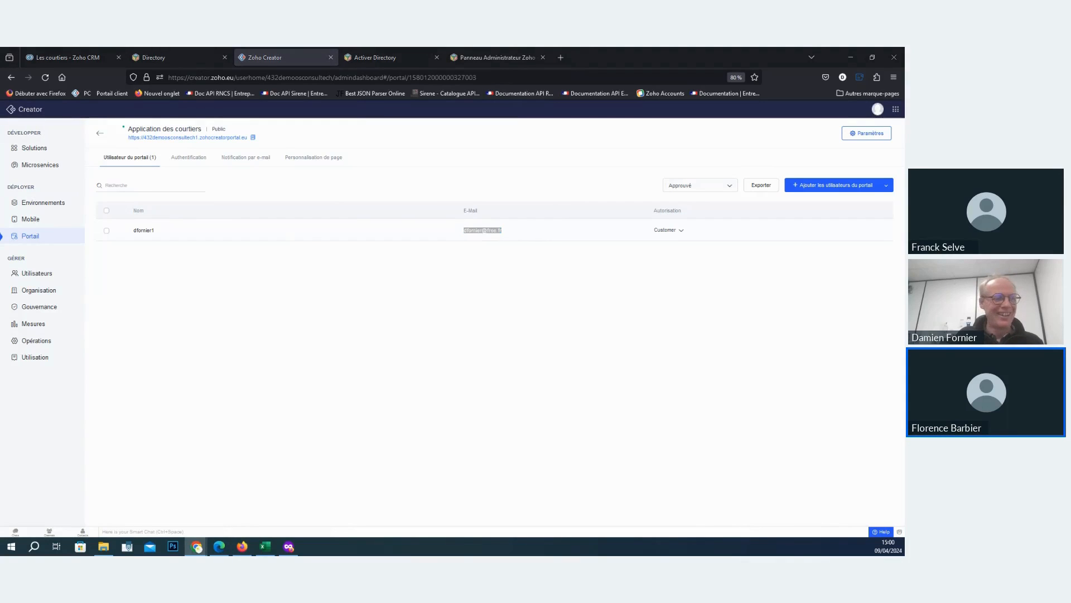
click(163, 140)
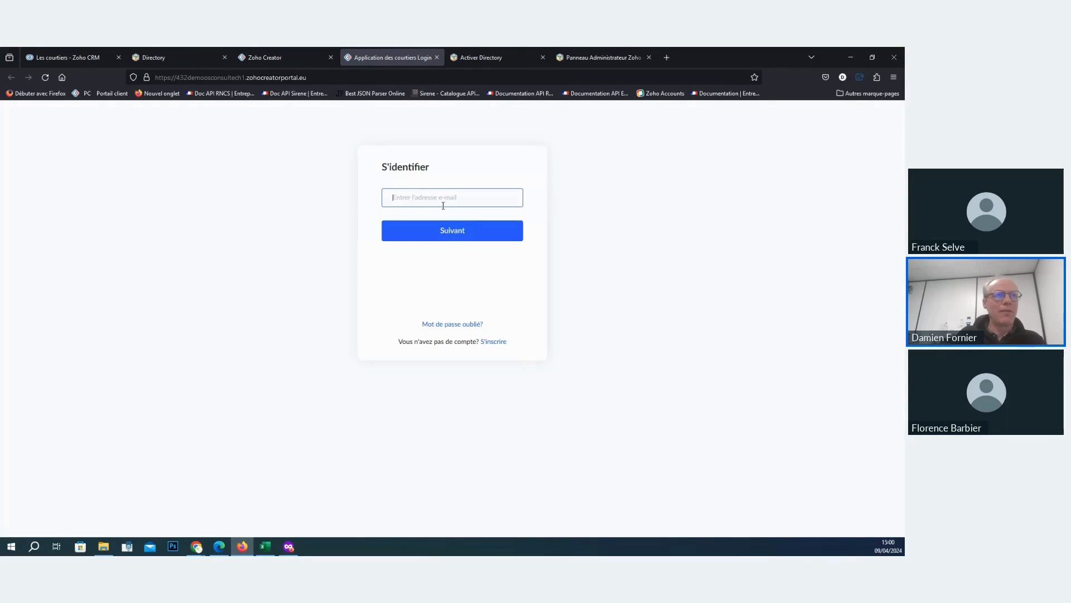
click(470, 325)
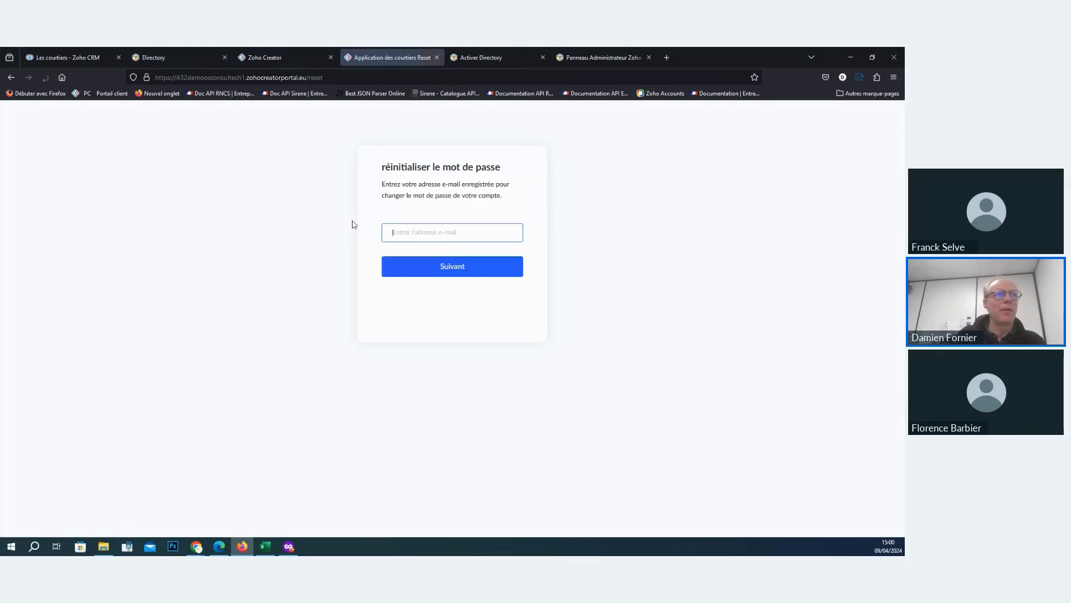
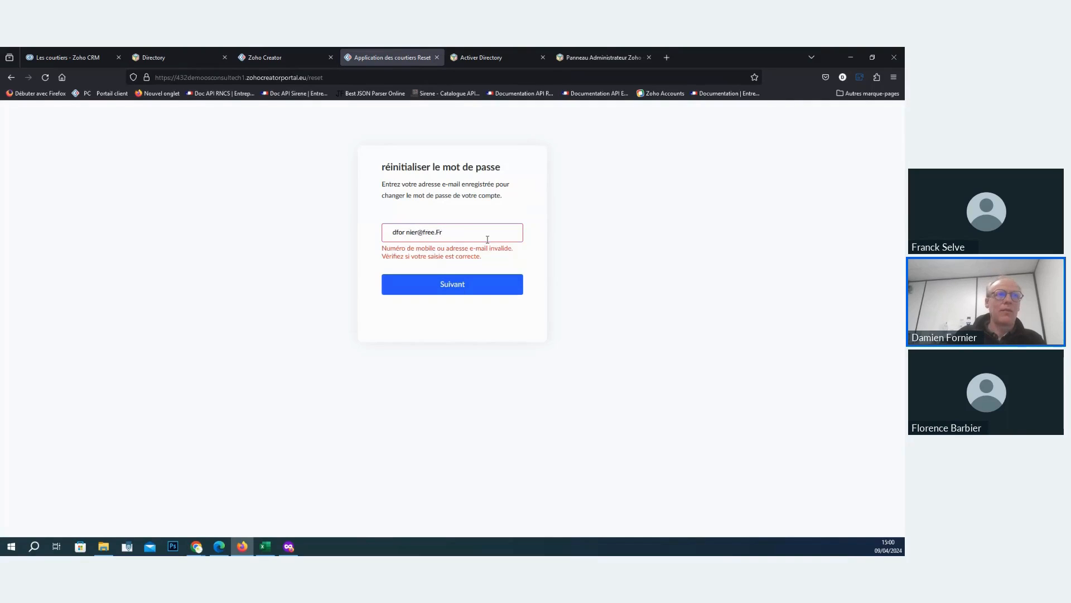
text(f)
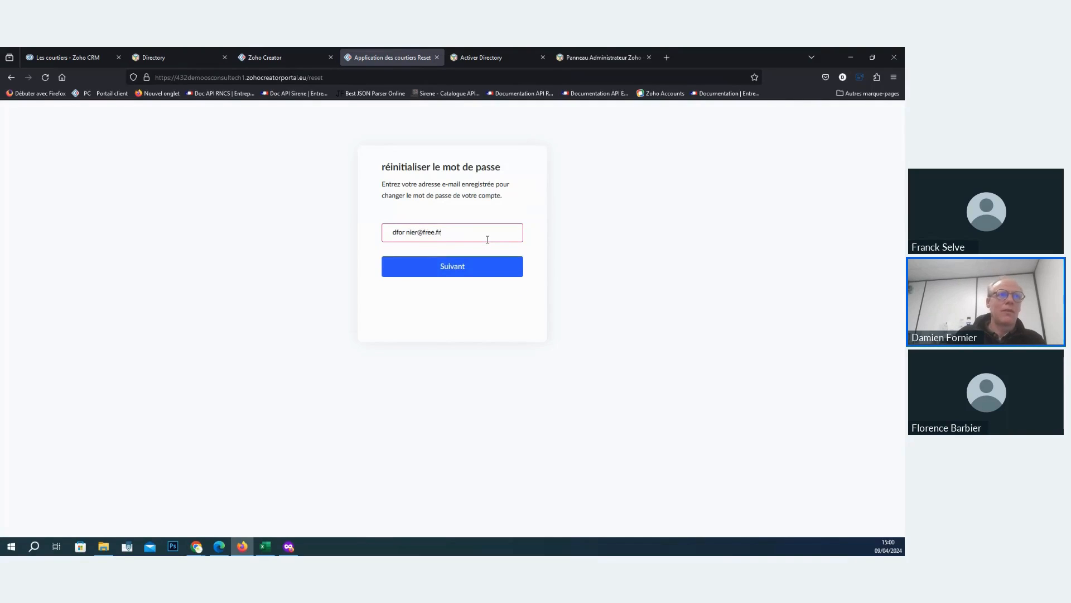
text(r)
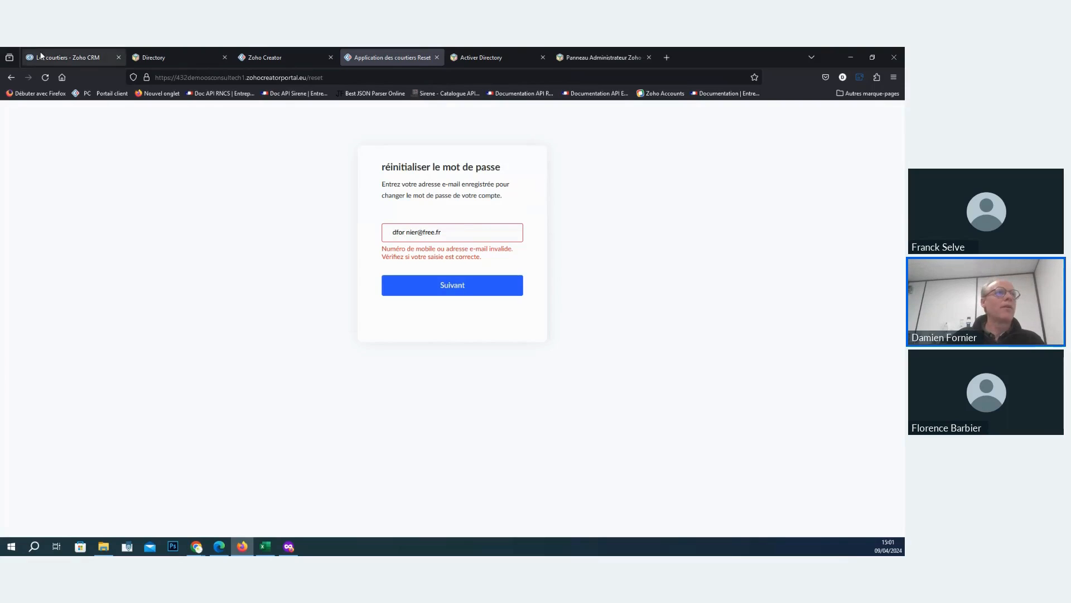
- Reopen the portal's login page from its link in Zoho Creator and sign in with the portal user's e-mail address and password
click(297, 53)
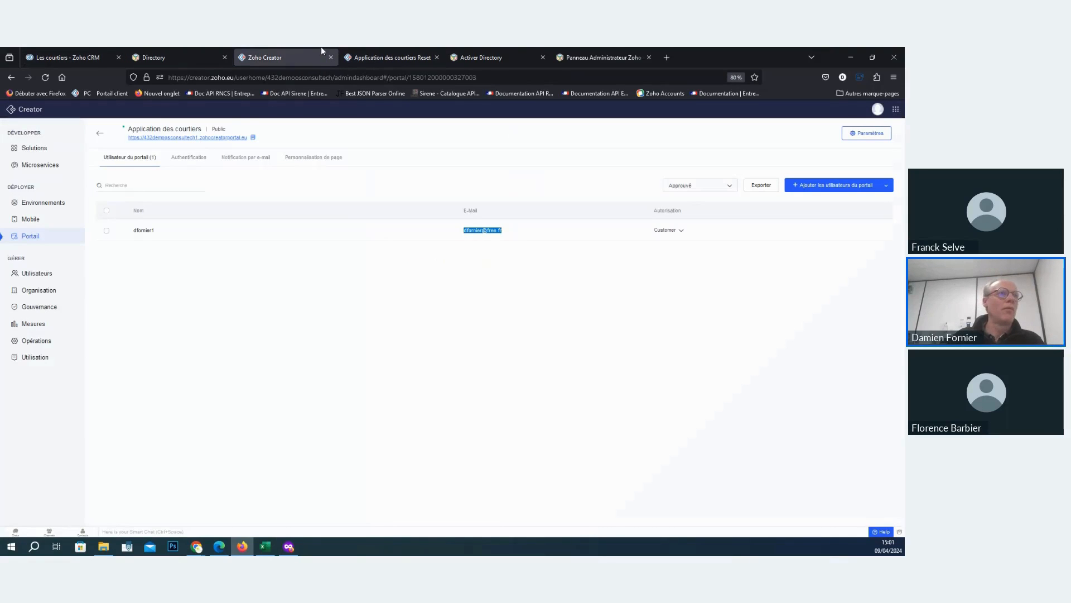
click(205, 138)
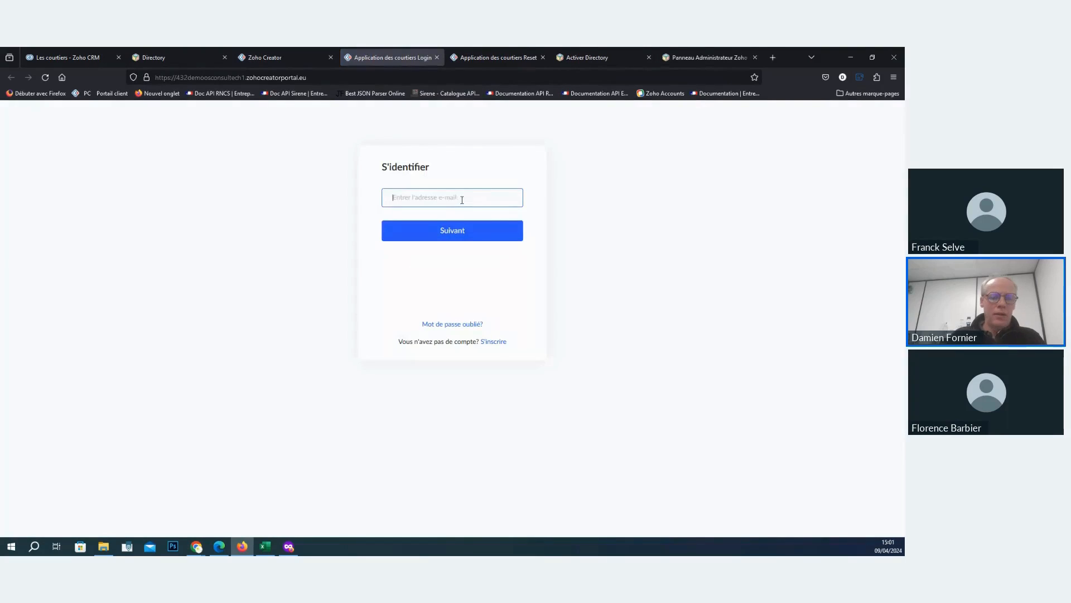
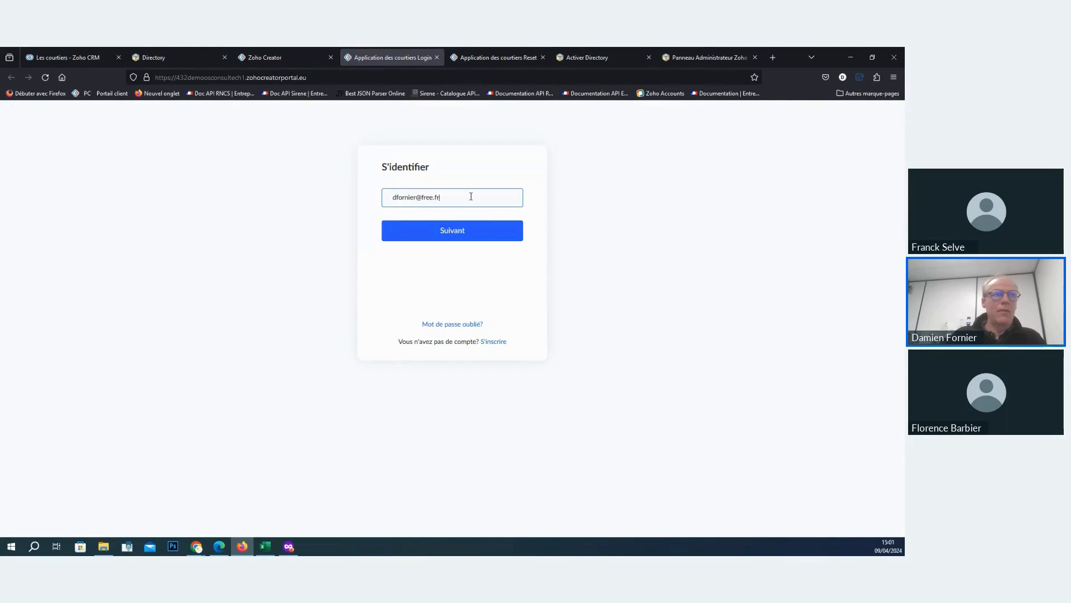
key(Return)
text(•)
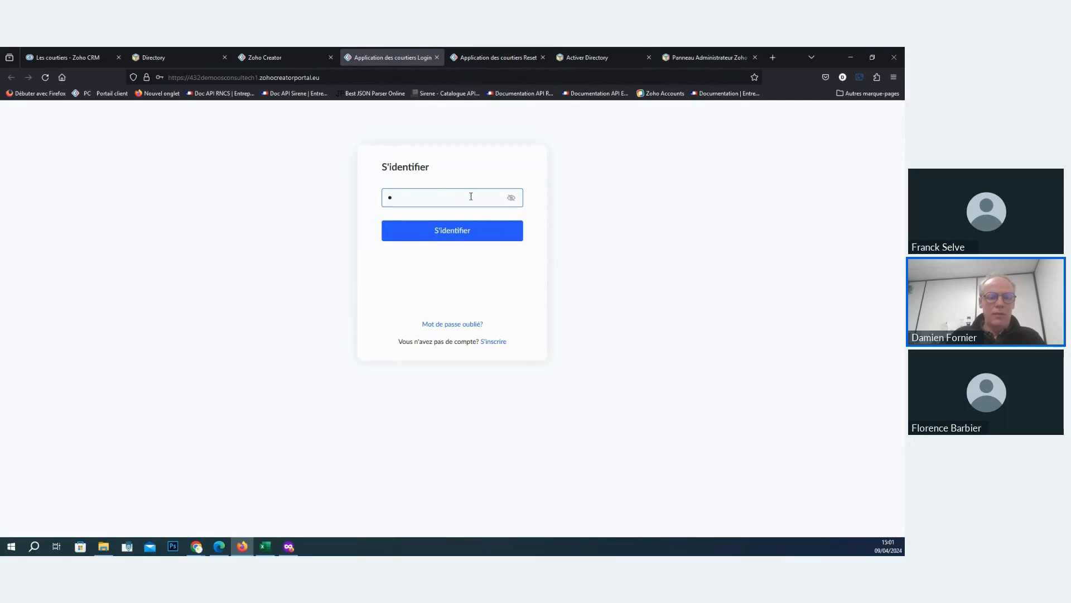
key(Return)
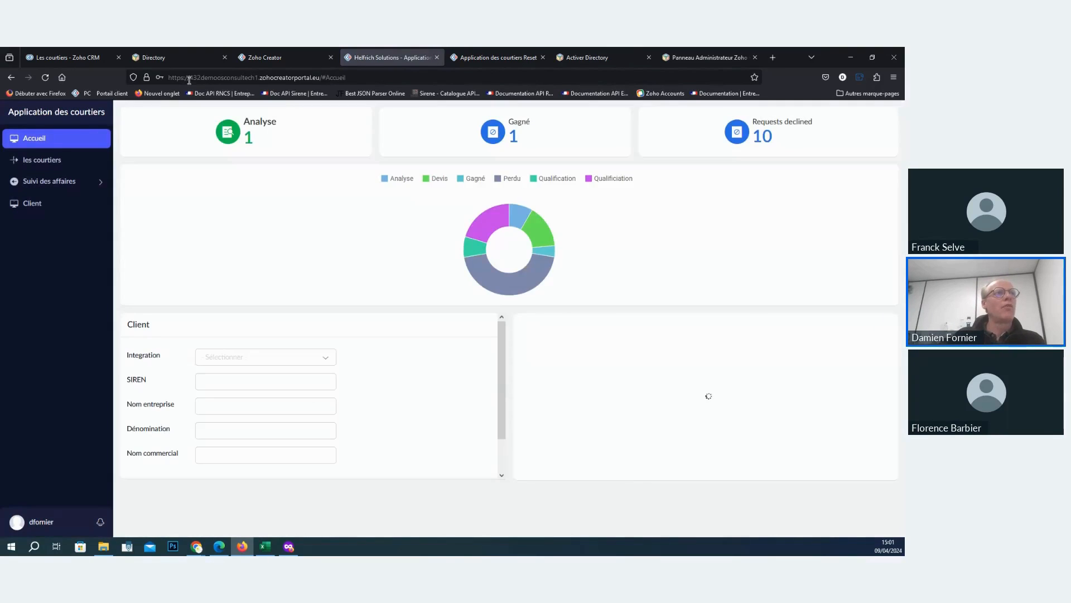
- Examine the signed-in portal's web address and the amounts per stage in the home page's donut chart
click(169, 77)
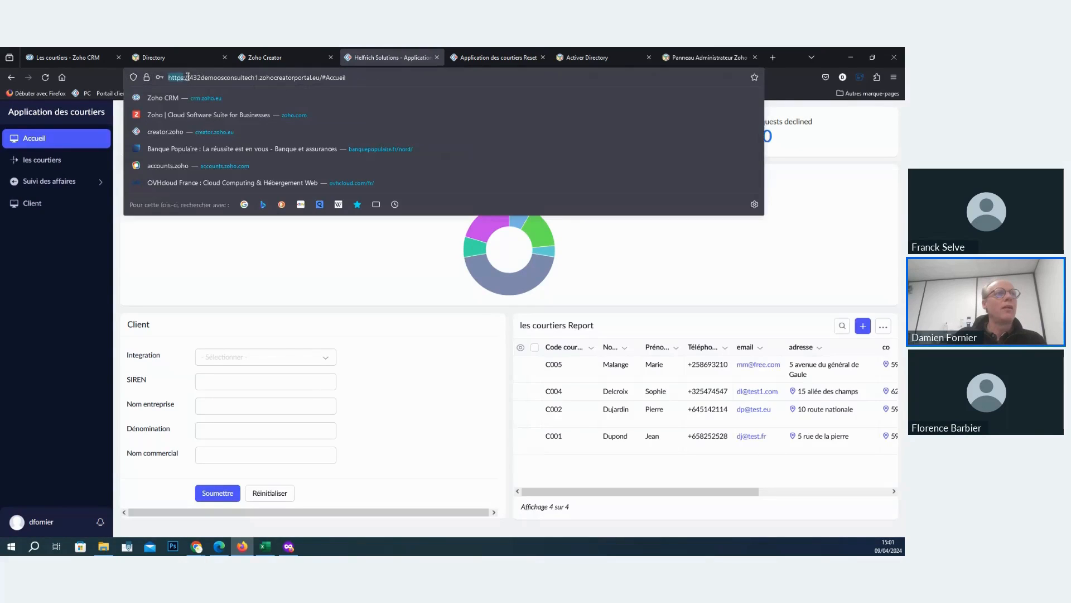
drag(169, 77, 362, 79)
click(362, 79)
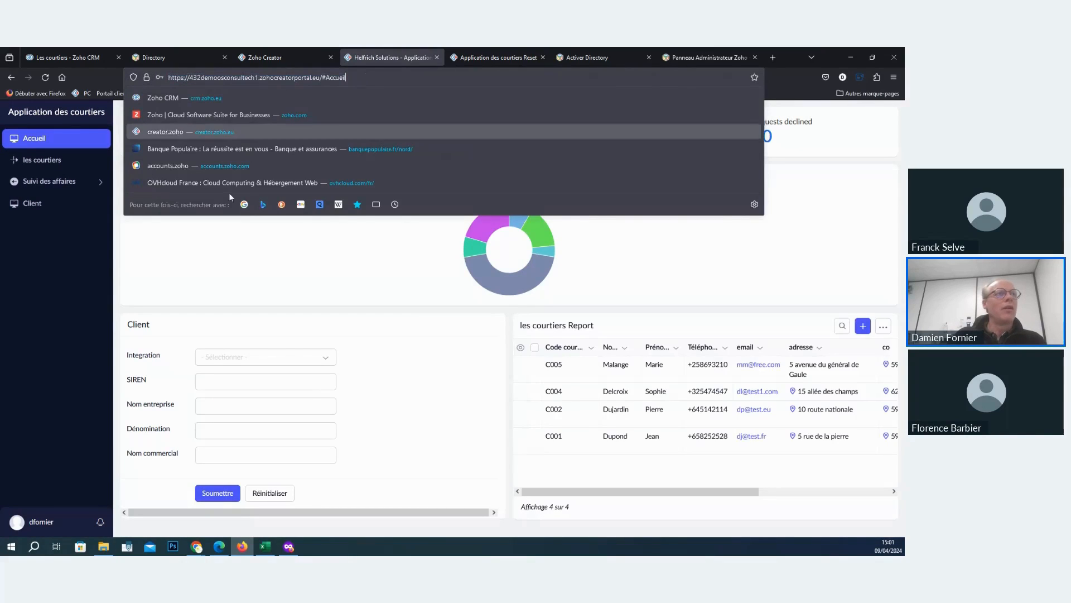
click(23, 343)
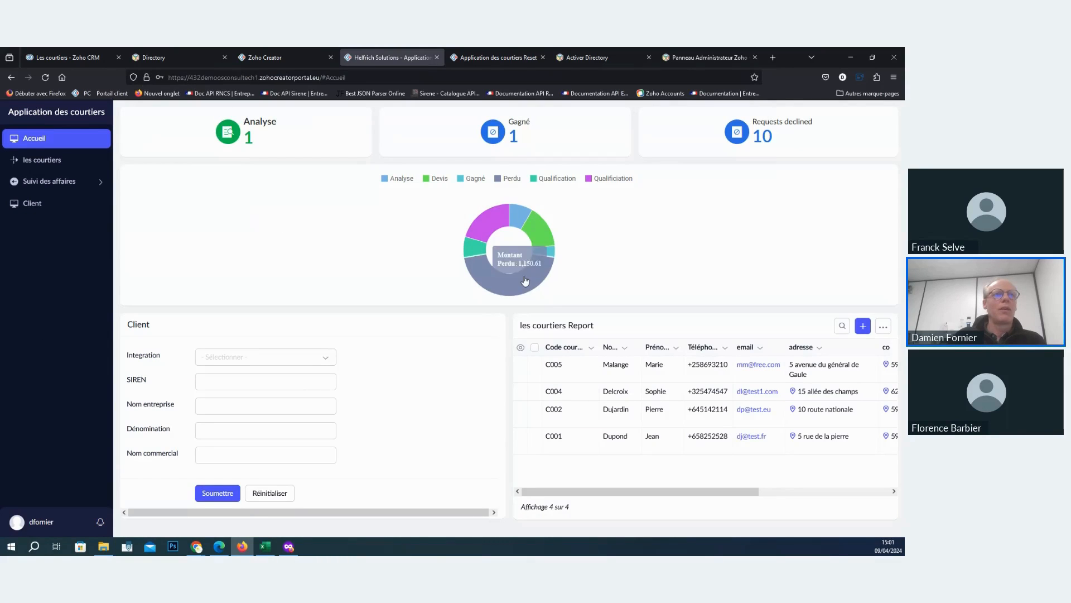
mouse_move(549, 233)
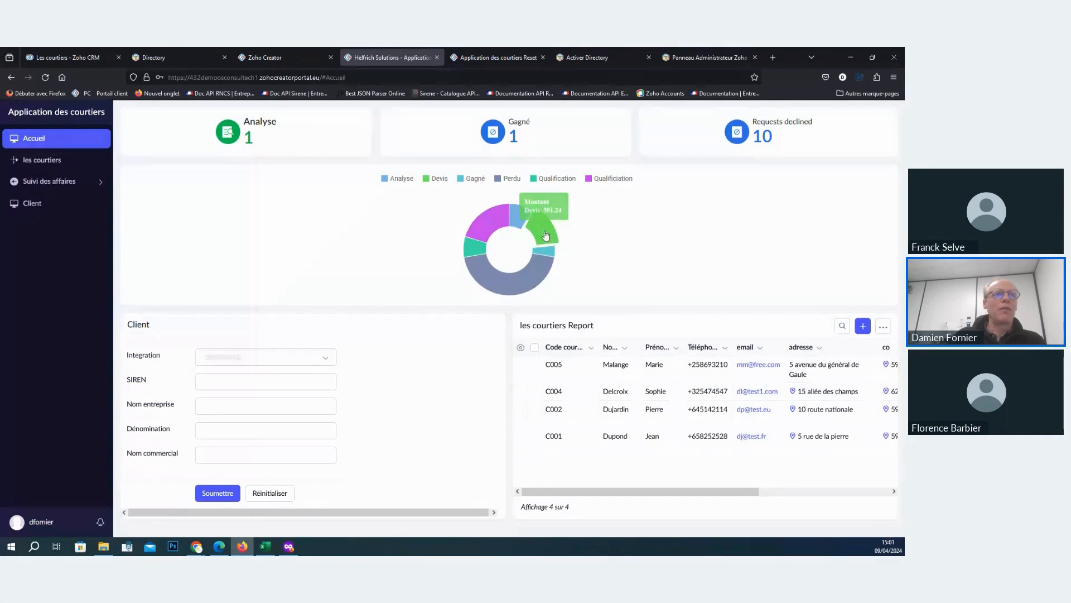
mouse_move(475, 250)
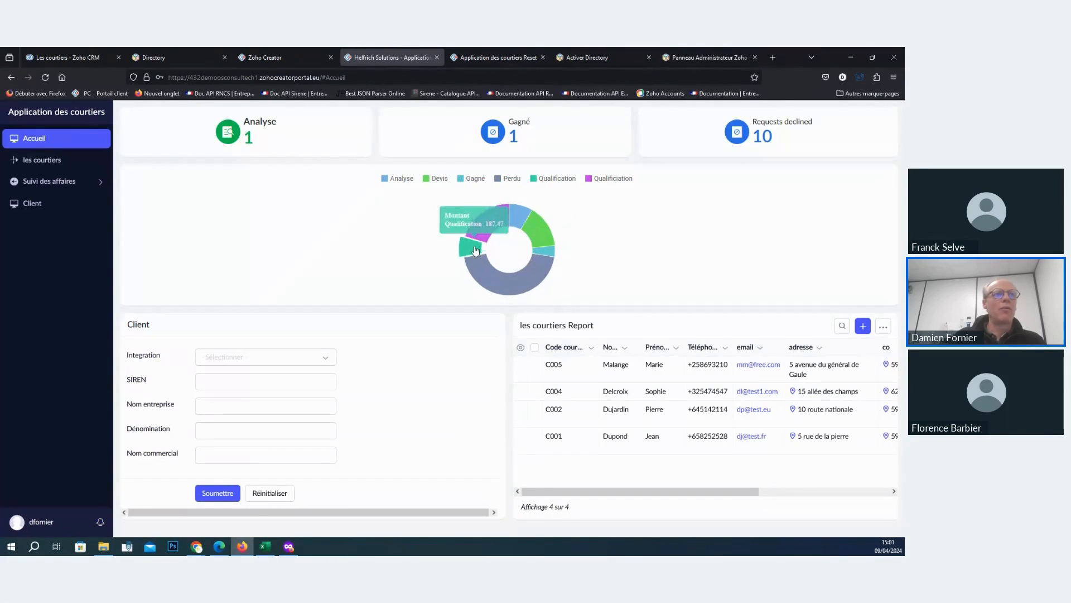
- Bring up a blank broker entry form from the portal's les courtiers report and compare the portal with the Les courtiers tab in Zoho CRM
click(49, 162)
click(84, 181)
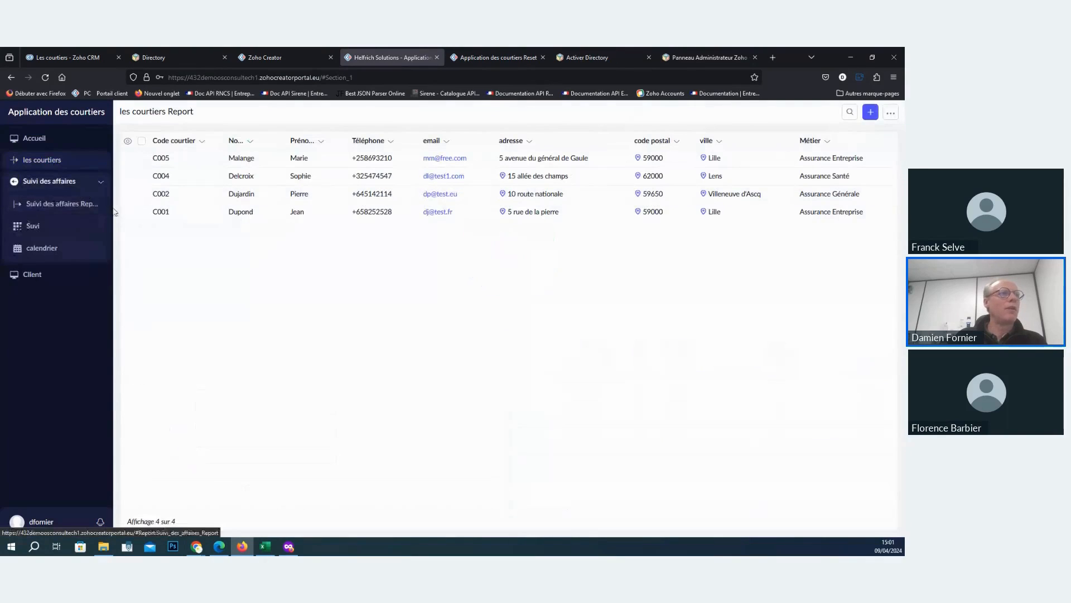
click(870, 112)
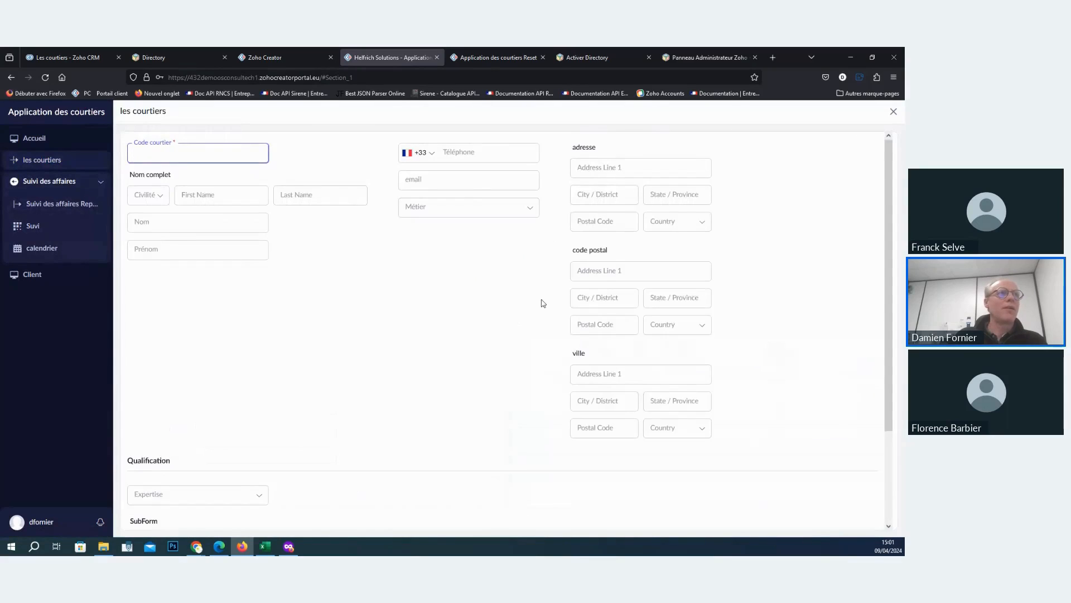
scroll(553, 313, down, 3)
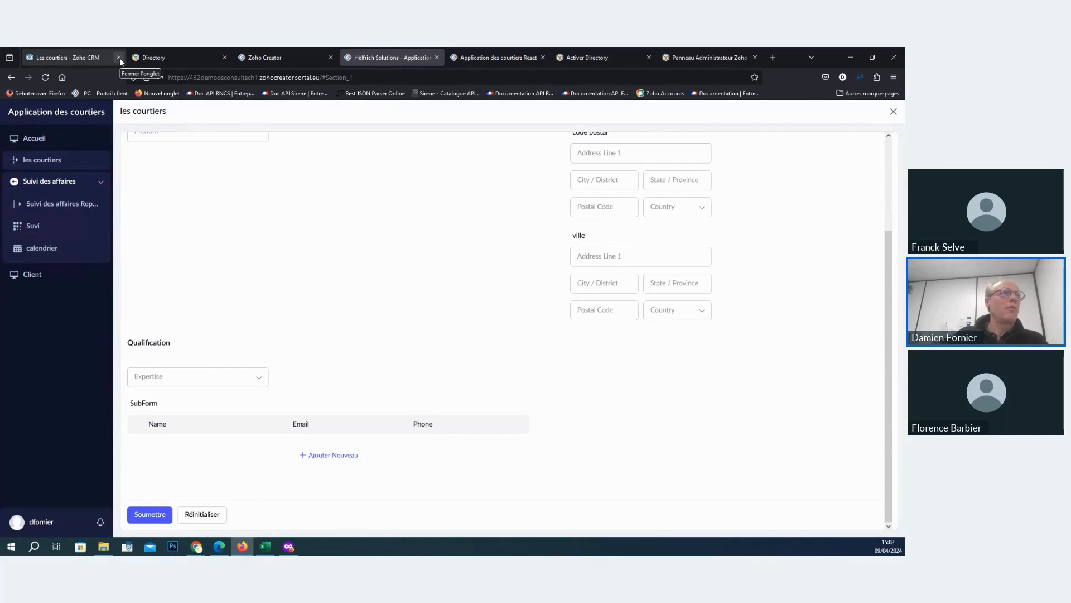
click(88, 56)
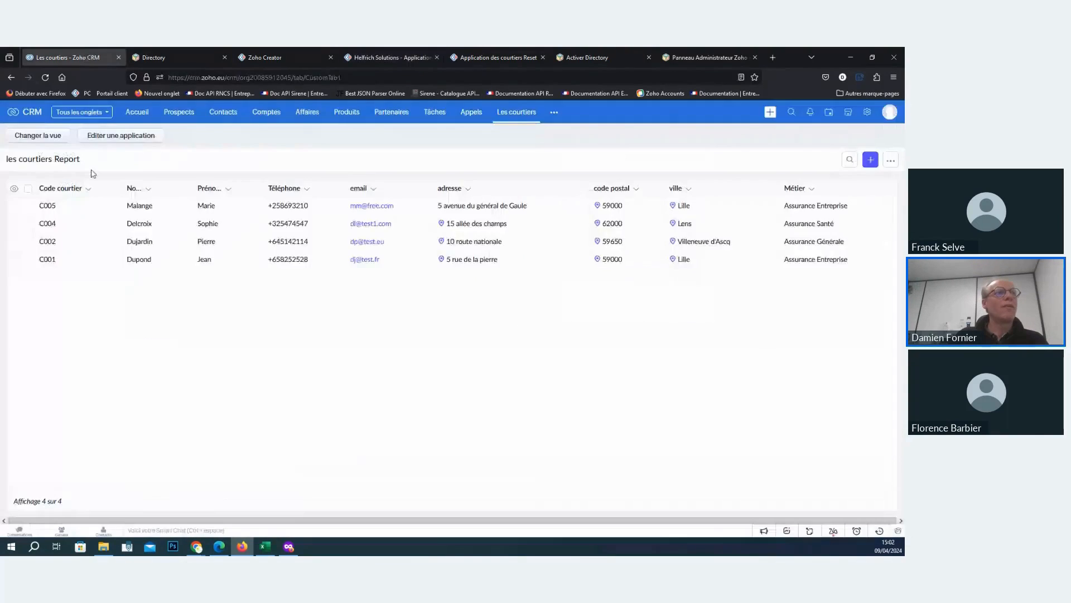
click(366, 63)
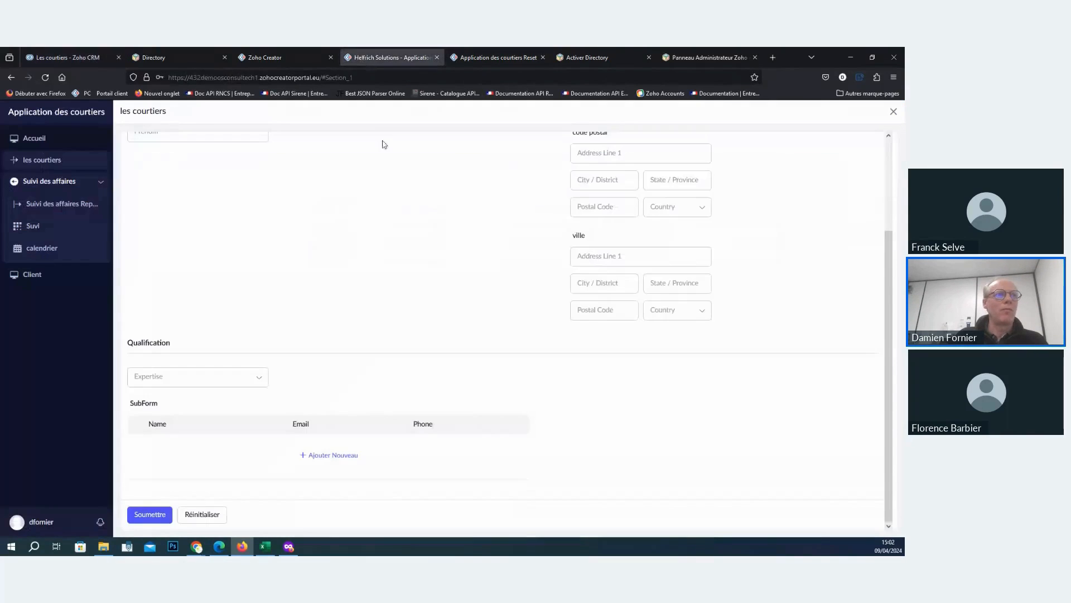
scroll(349, 170, up, 3)
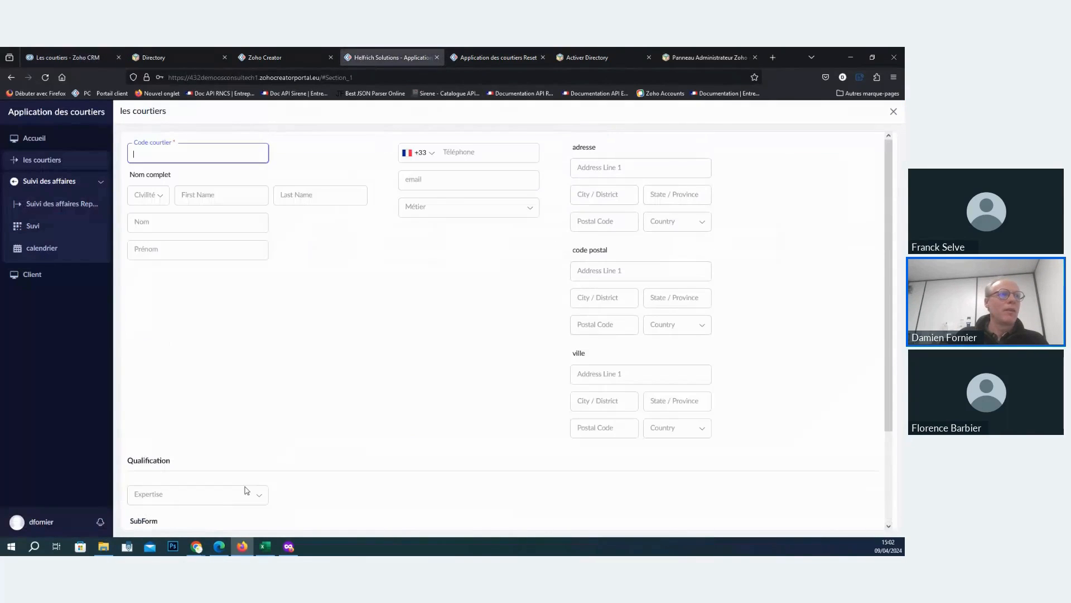
- Return to the portal's Accueil page and view the further columns of its les courtiers report
click(32, 130)
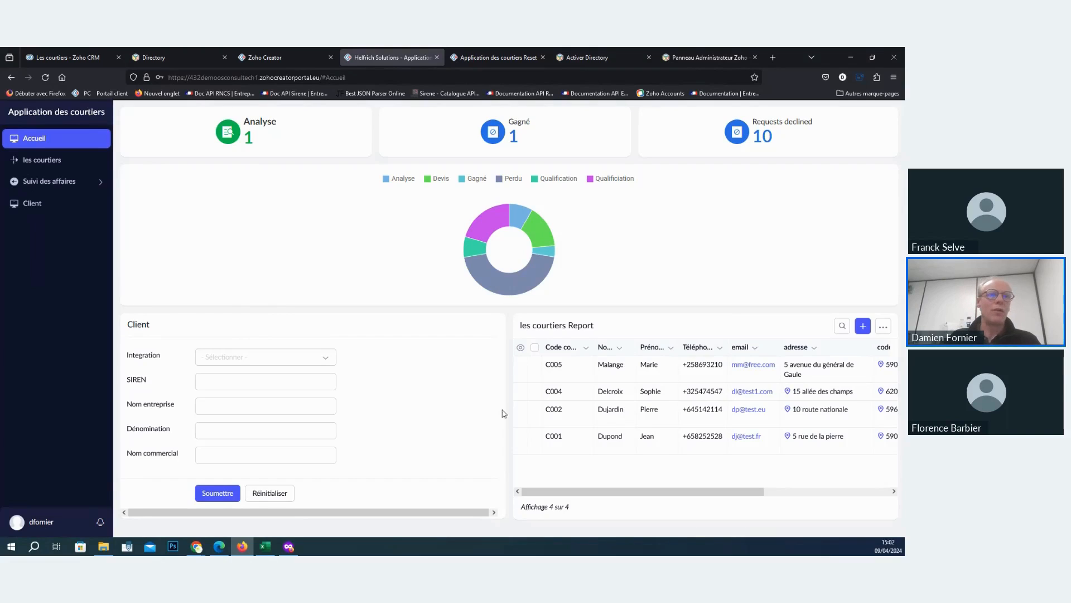
scroll(656, 486, right, 2)
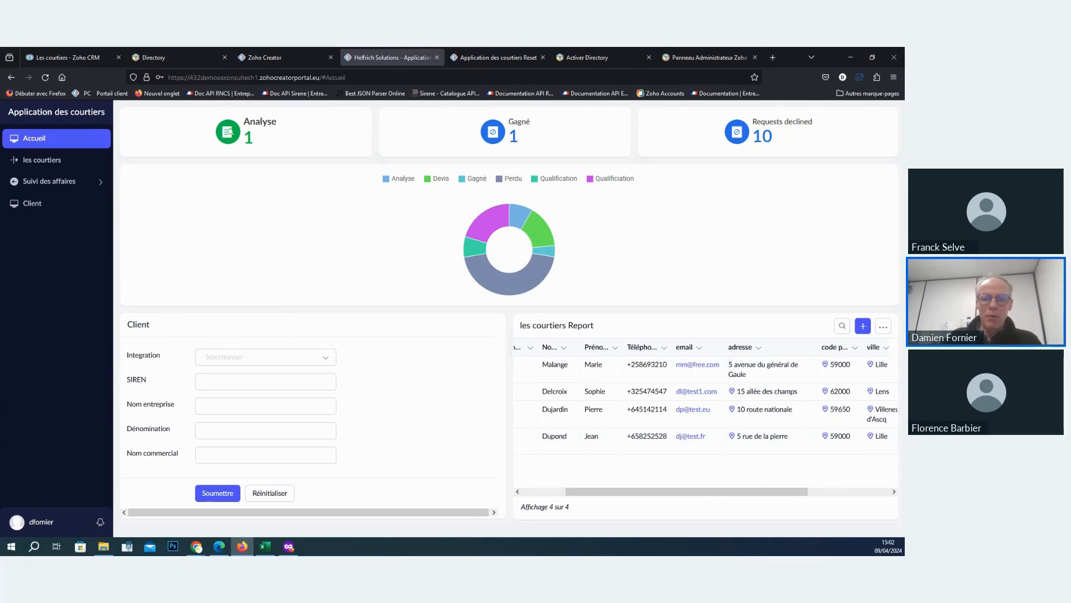
key(alt+Tab)
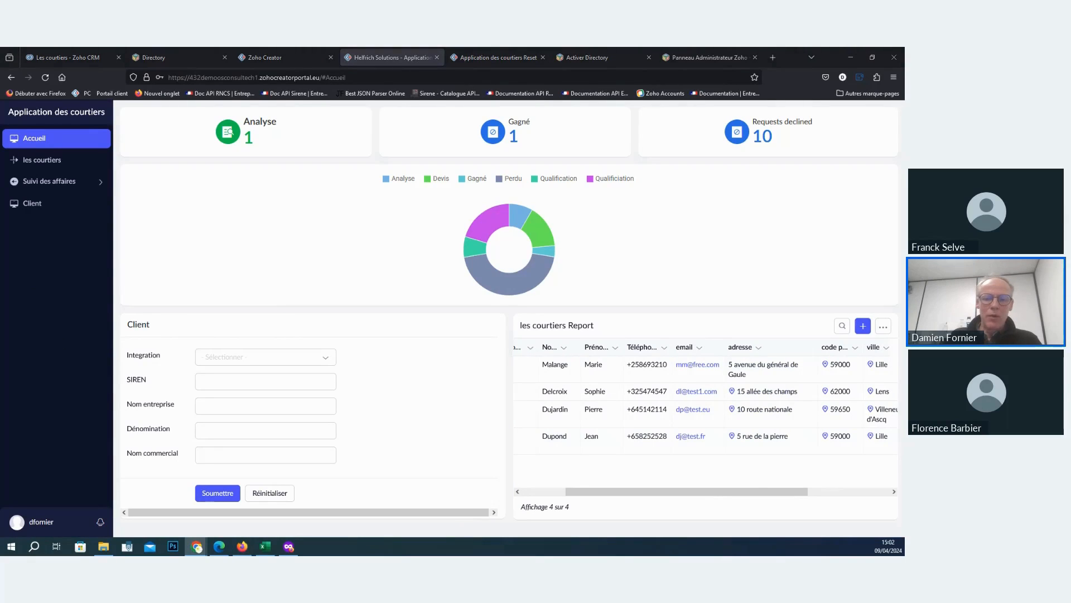